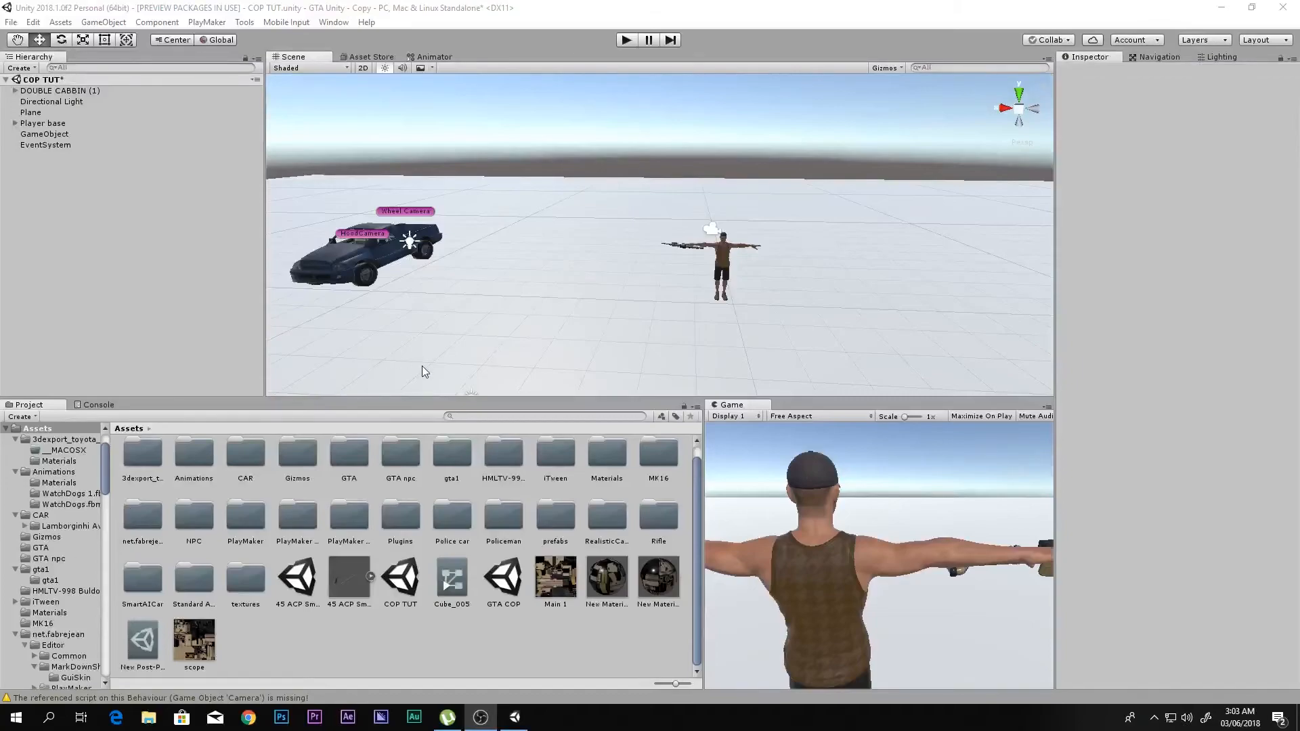
left_click_drag(708, 271, 752, 264, "alt")
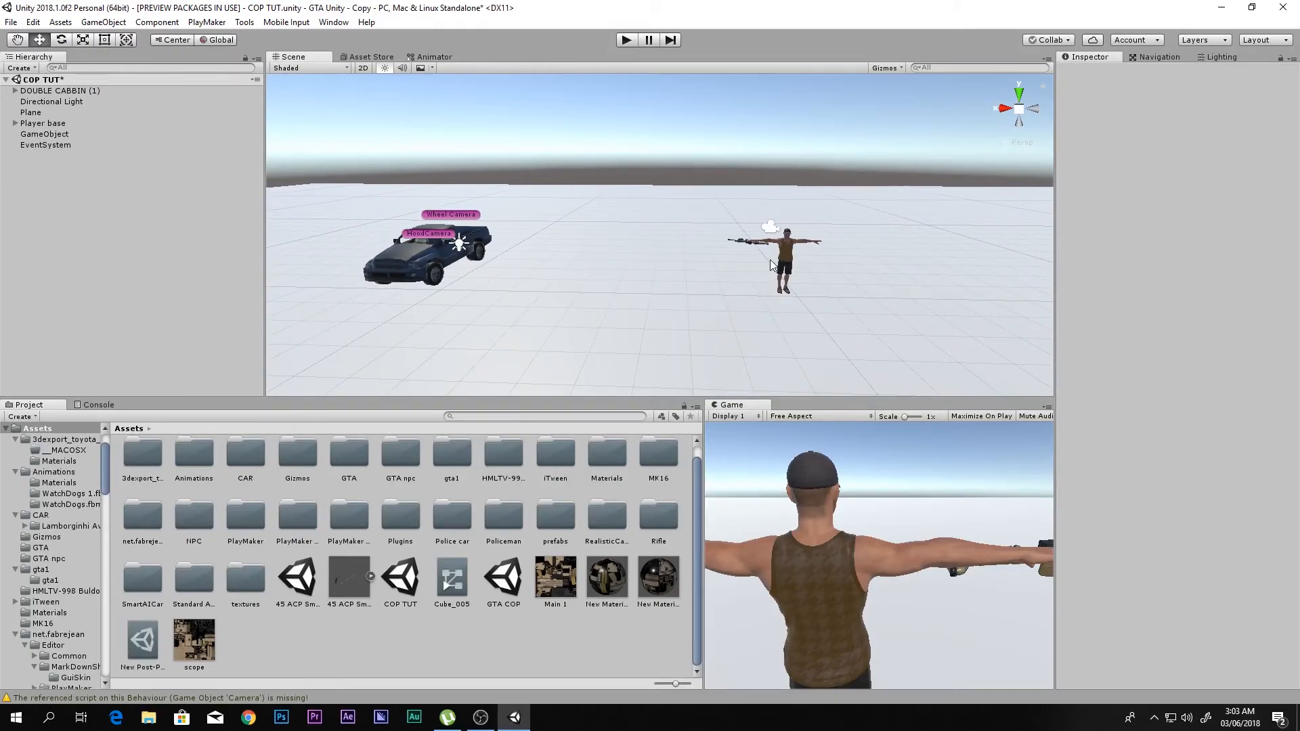
right_click_drag(657, 246, 603, 252)
key("w")
key("s")
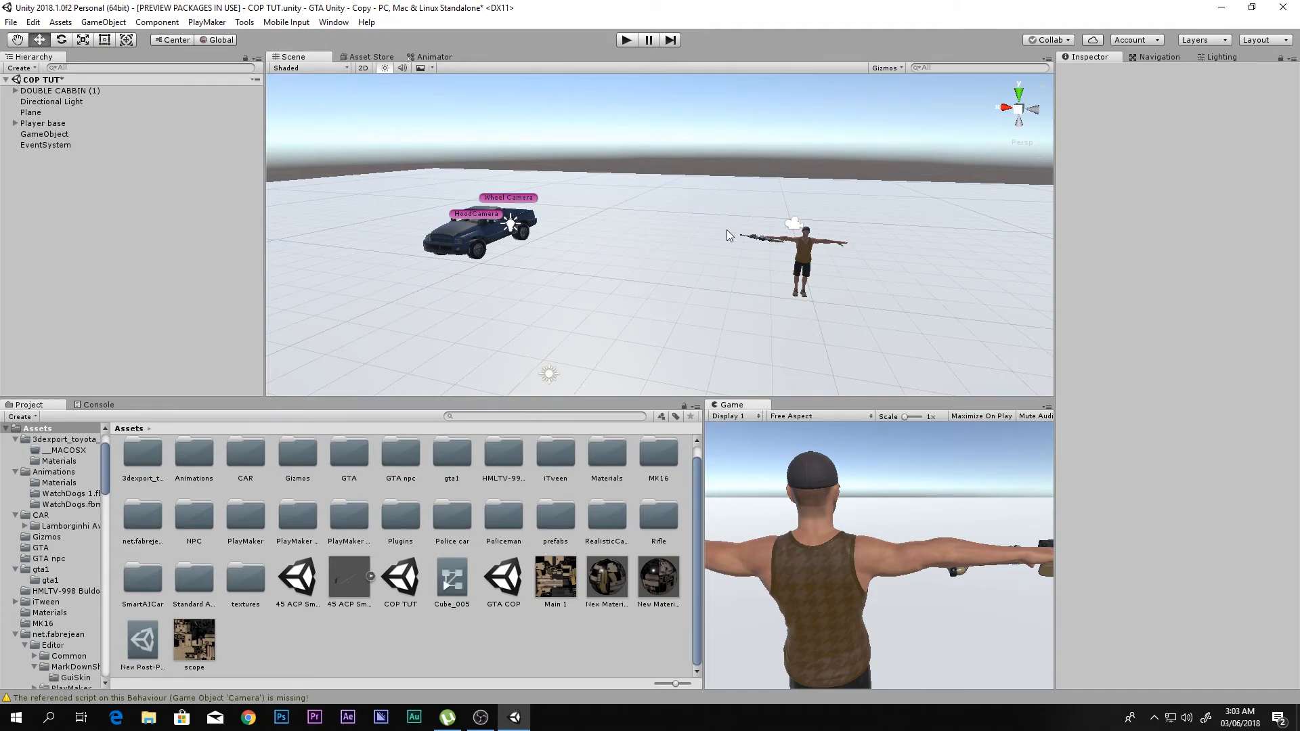
- Run the game and test the player by moving around, shooting at the pickup truck and running up to it
left_click(619, 43)
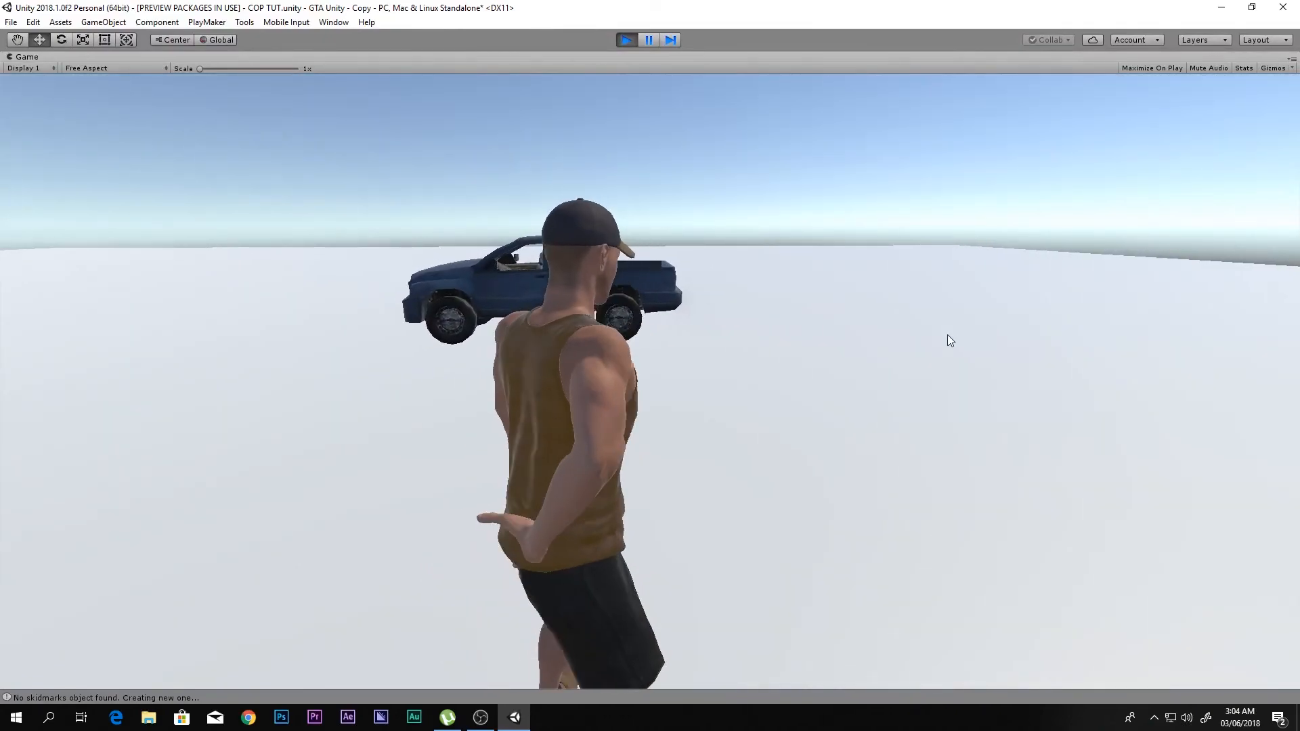
mouse_move(948, 335)
right_mouse_down()
mouse_move(917, 319)
mouse_move(929, 324)
right_mouse_up()
left_click(926, 323)
left_click(929, 325)
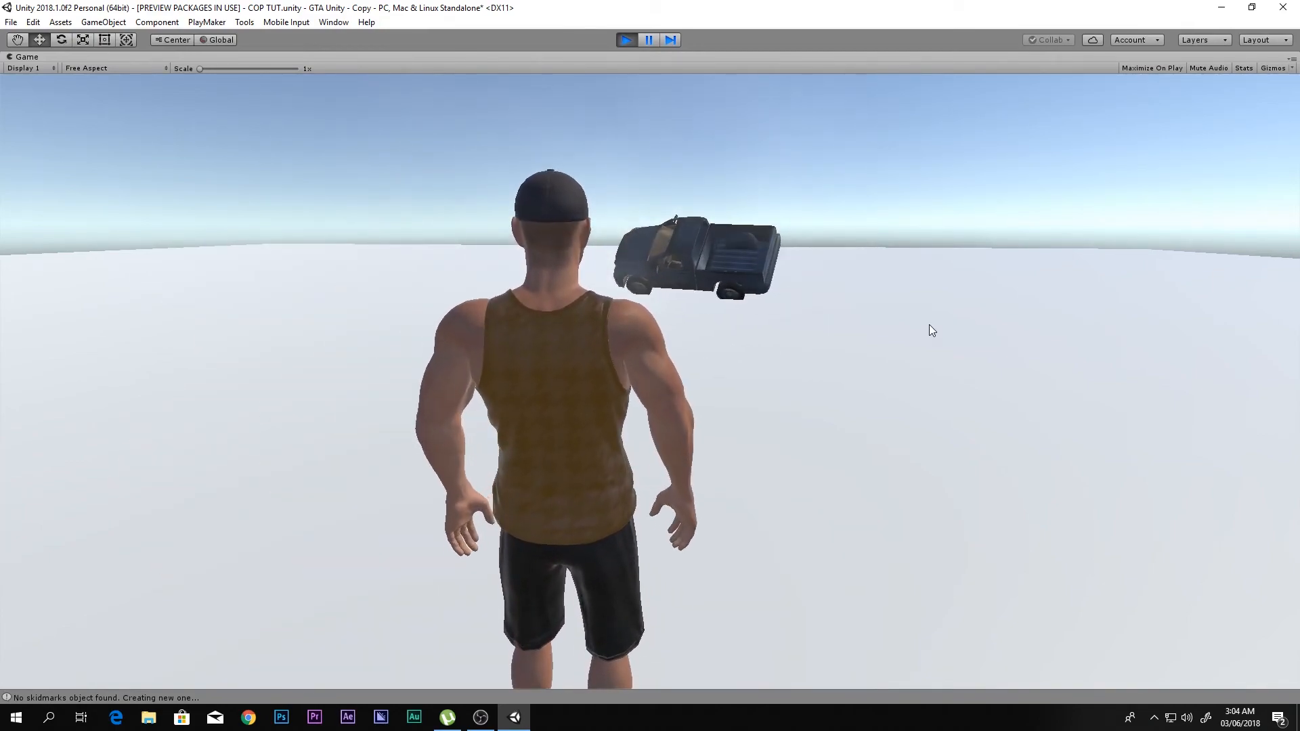
key("w")
right_click_drag(929, 324, 918, 331)
left_click(917, 331)
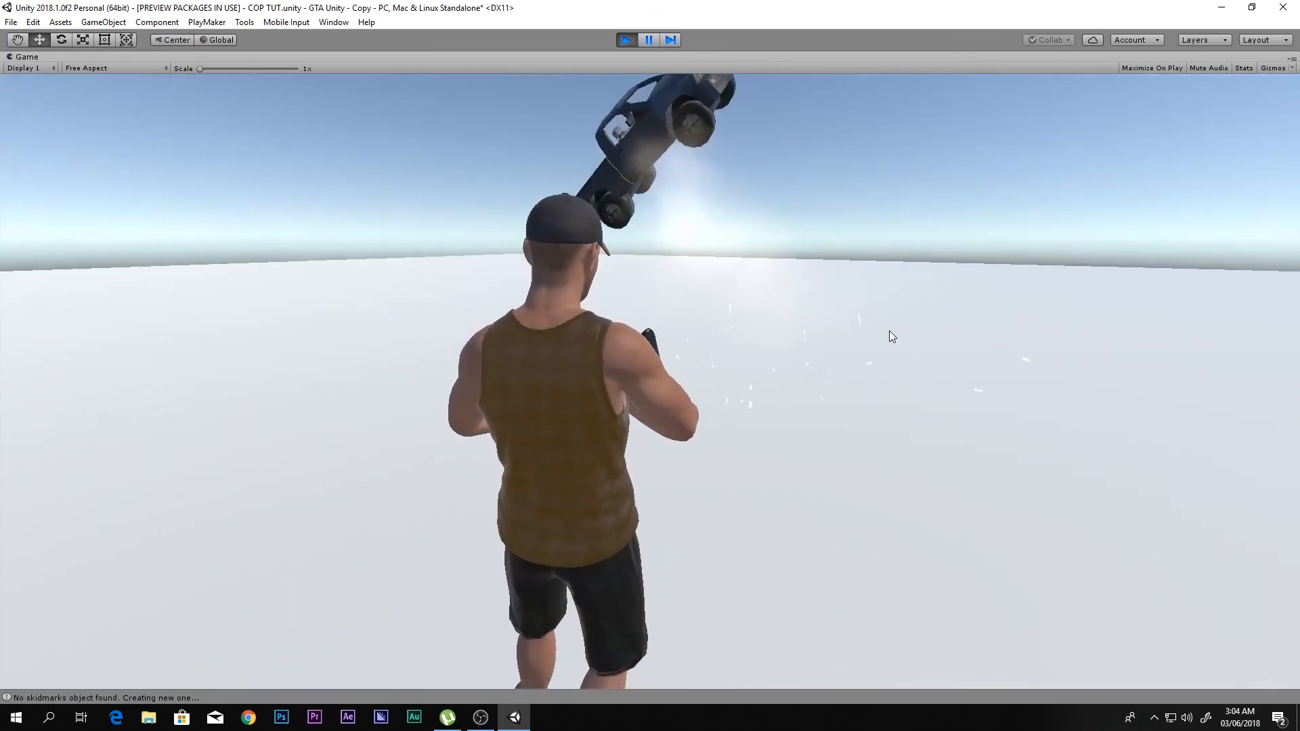
key("w")
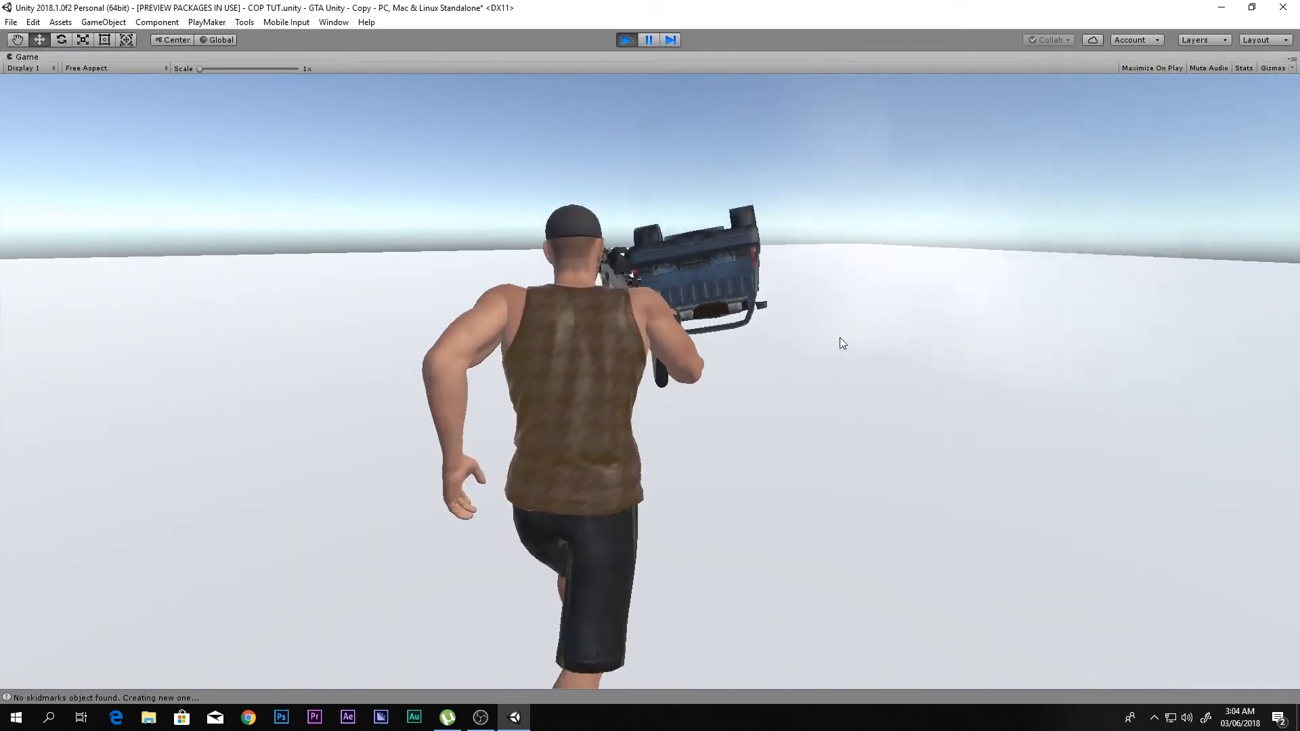
key("w")
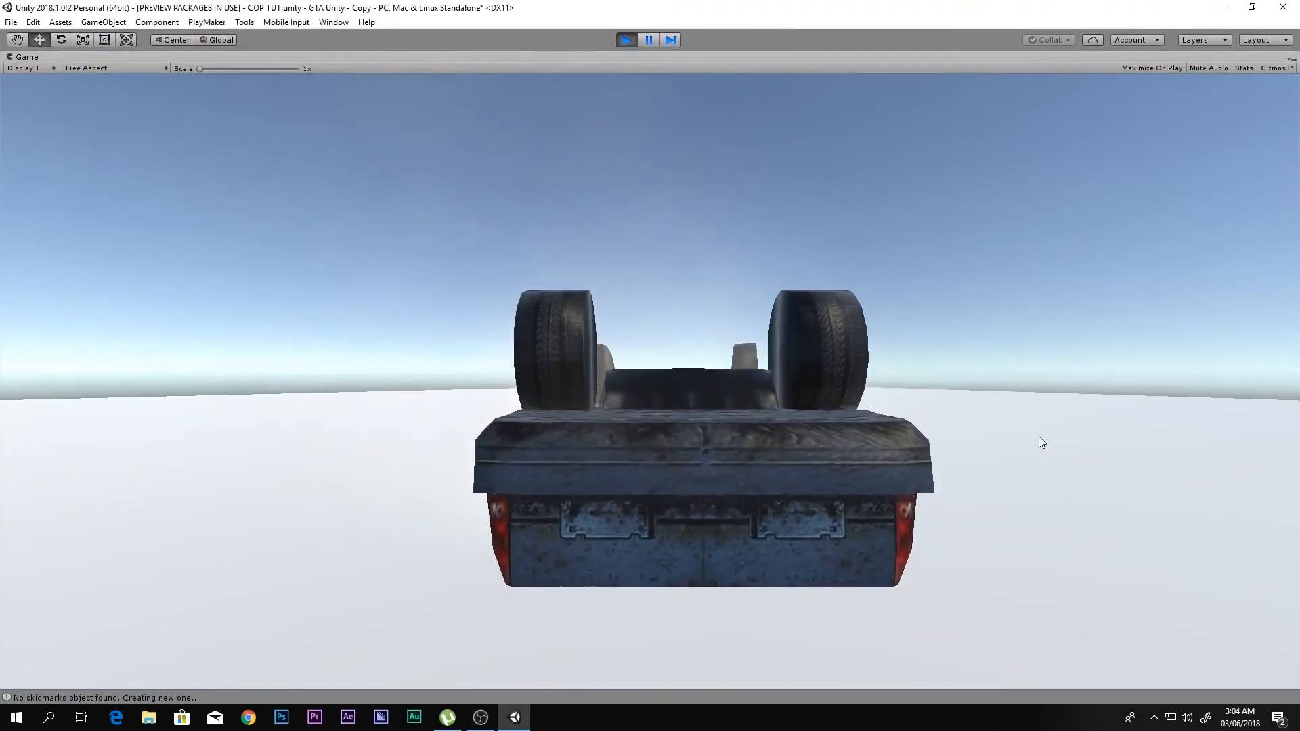
- Get the player out of the overturned truck, test the character on foot and stop the game
key("f")
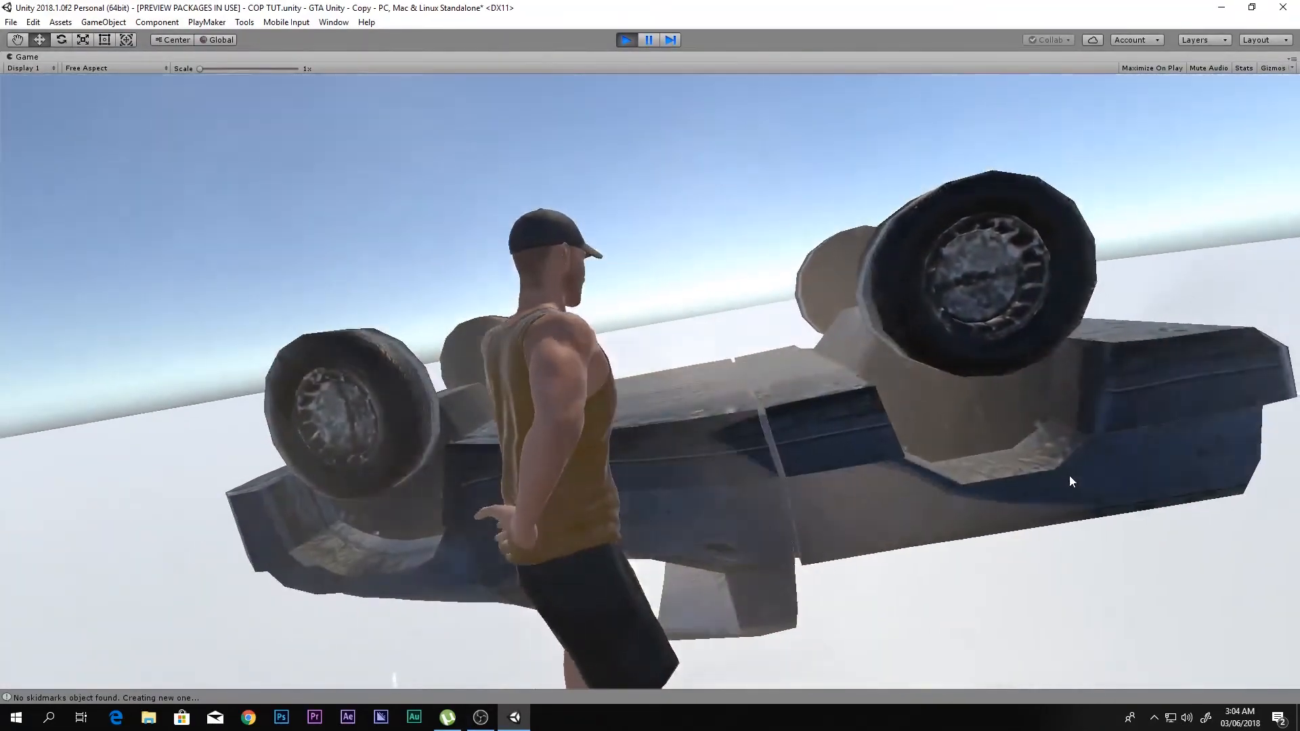
right_click_drag(1071, 478, 1096, 526)
left_click(1097, 539)
key("w")
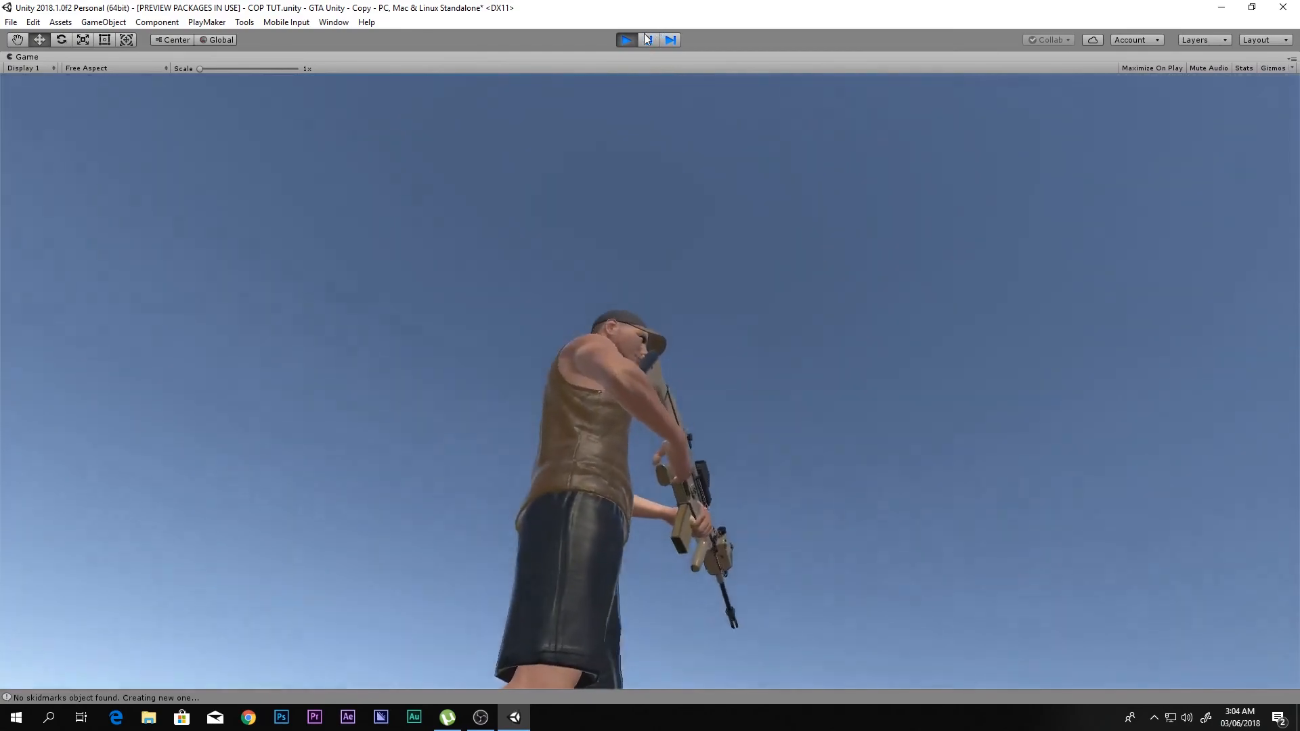
left_click(632, 40)
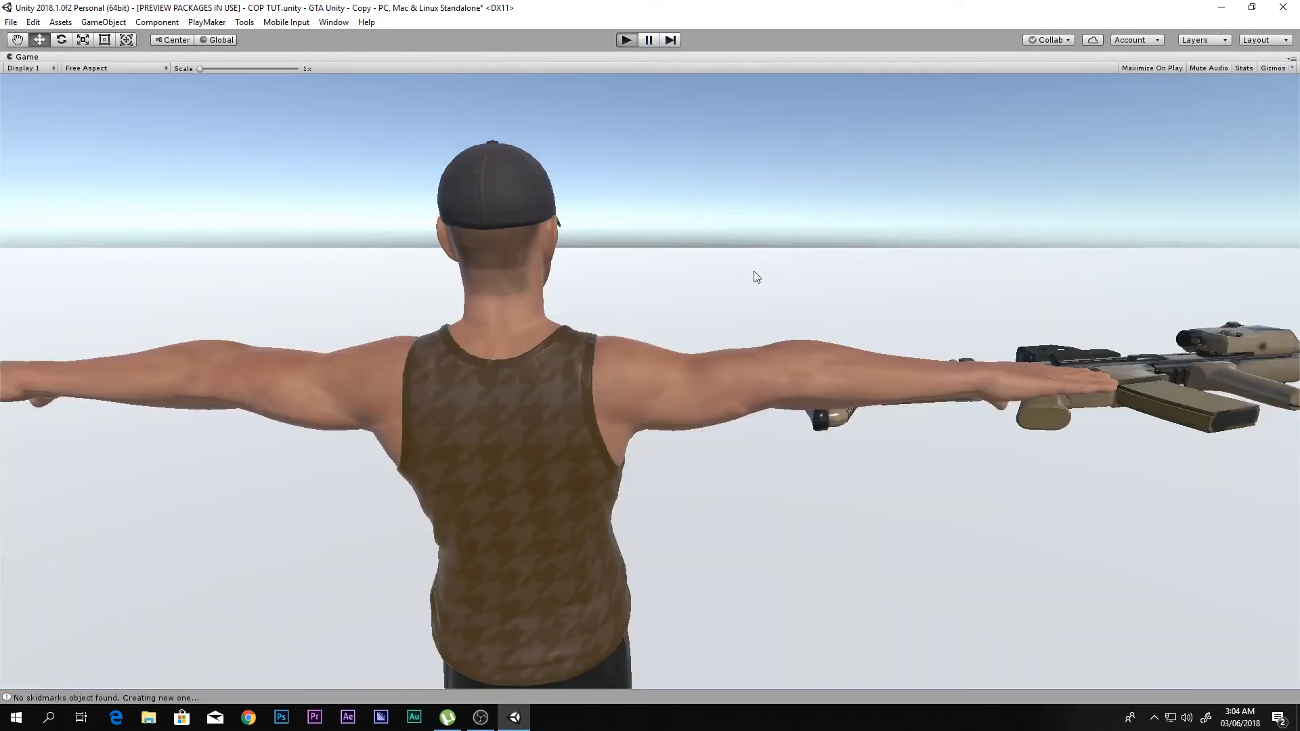
- Run the game again, have the player enter the pickup and drive it around, and stop the game
key("ctrl+p")
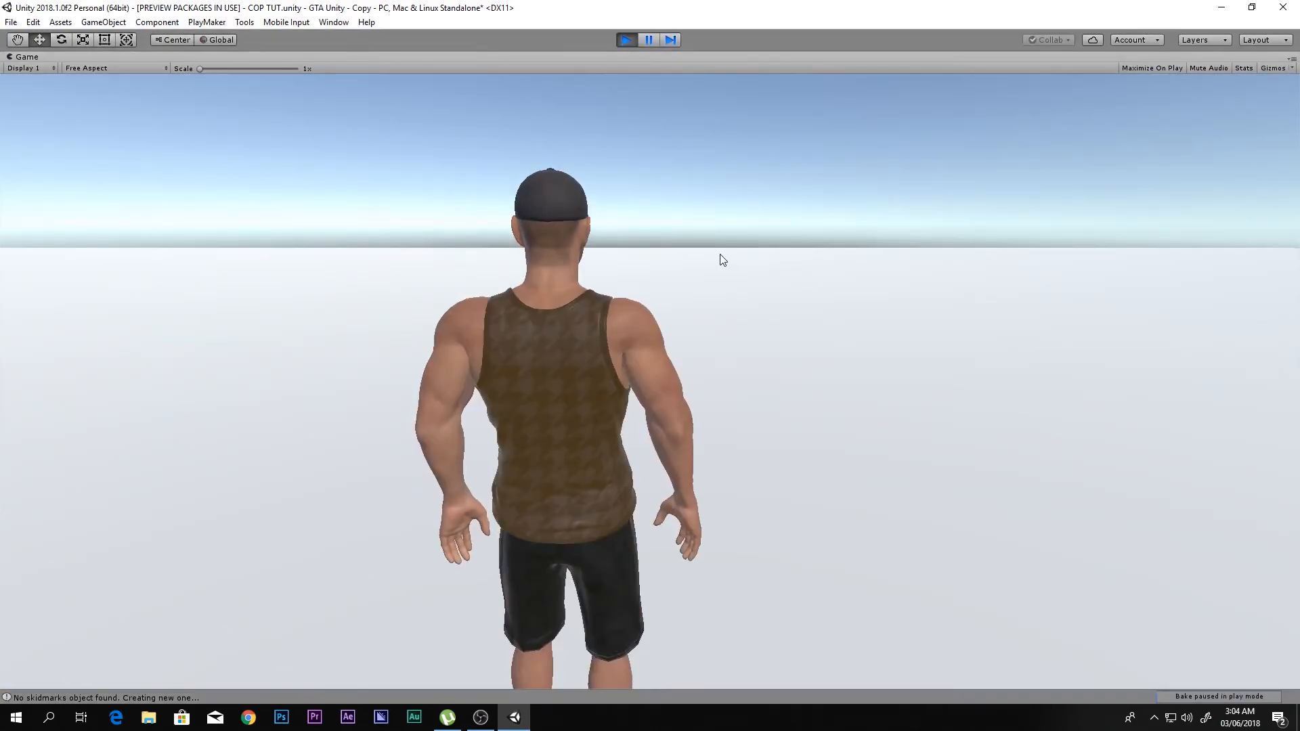
key("w")
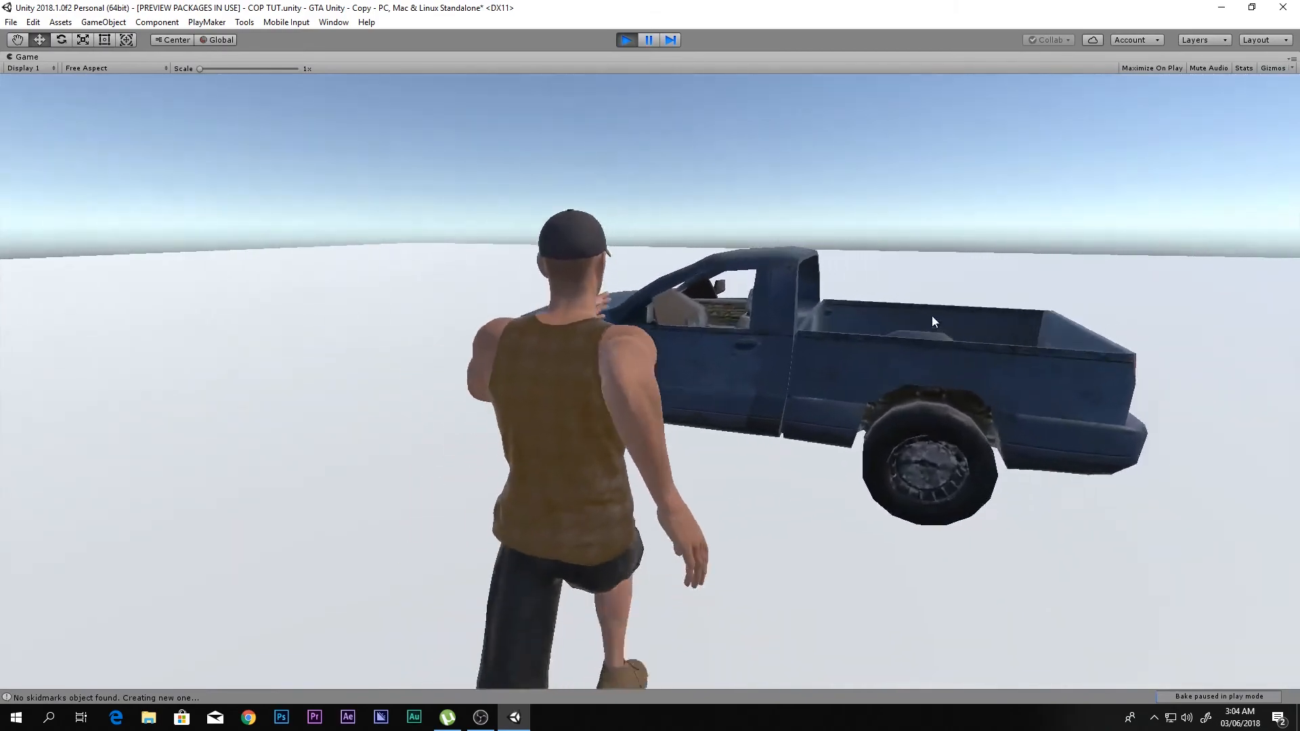
key("f")
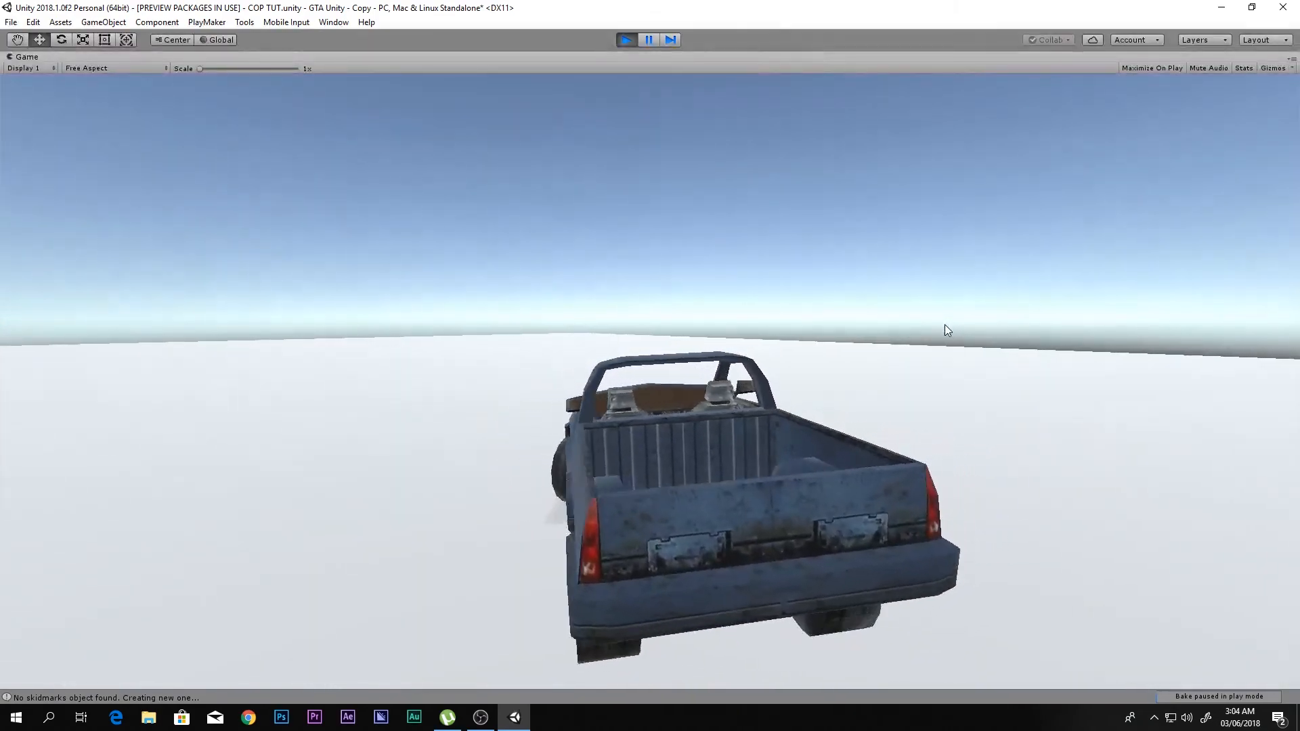
key("w")
key("d")
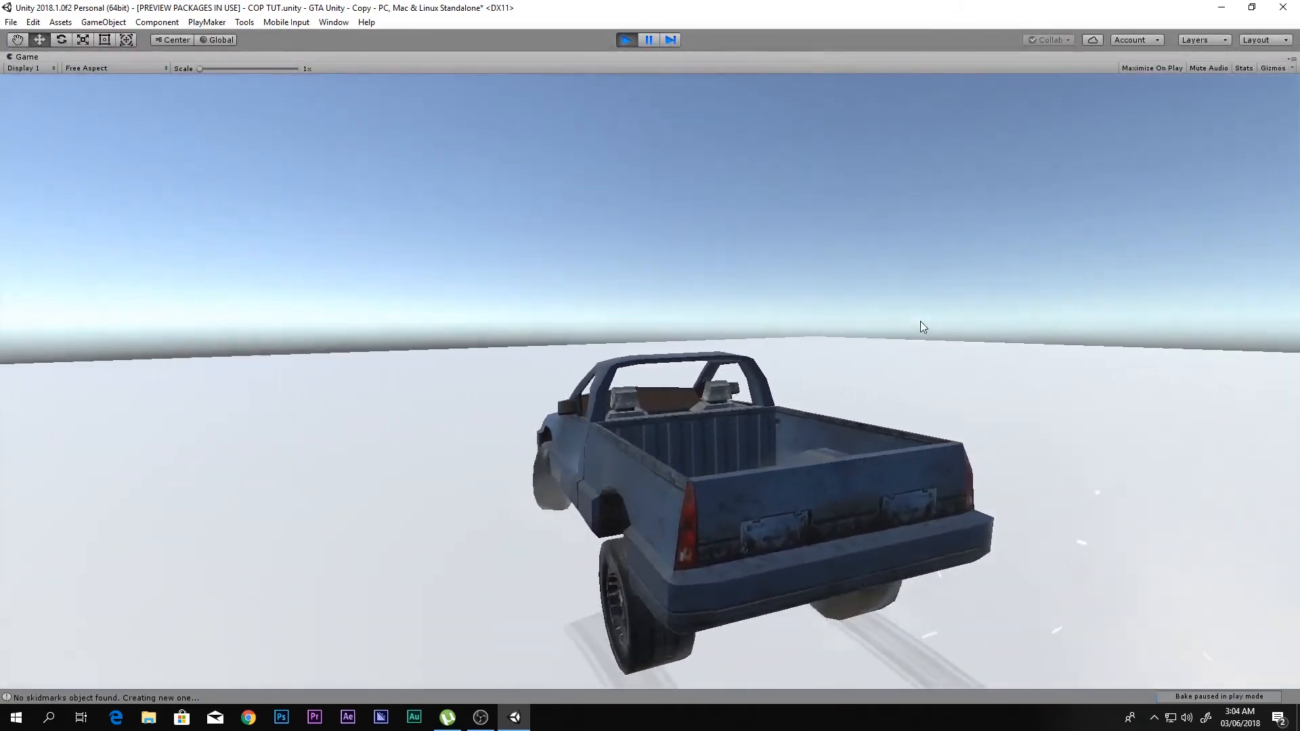
key("a")
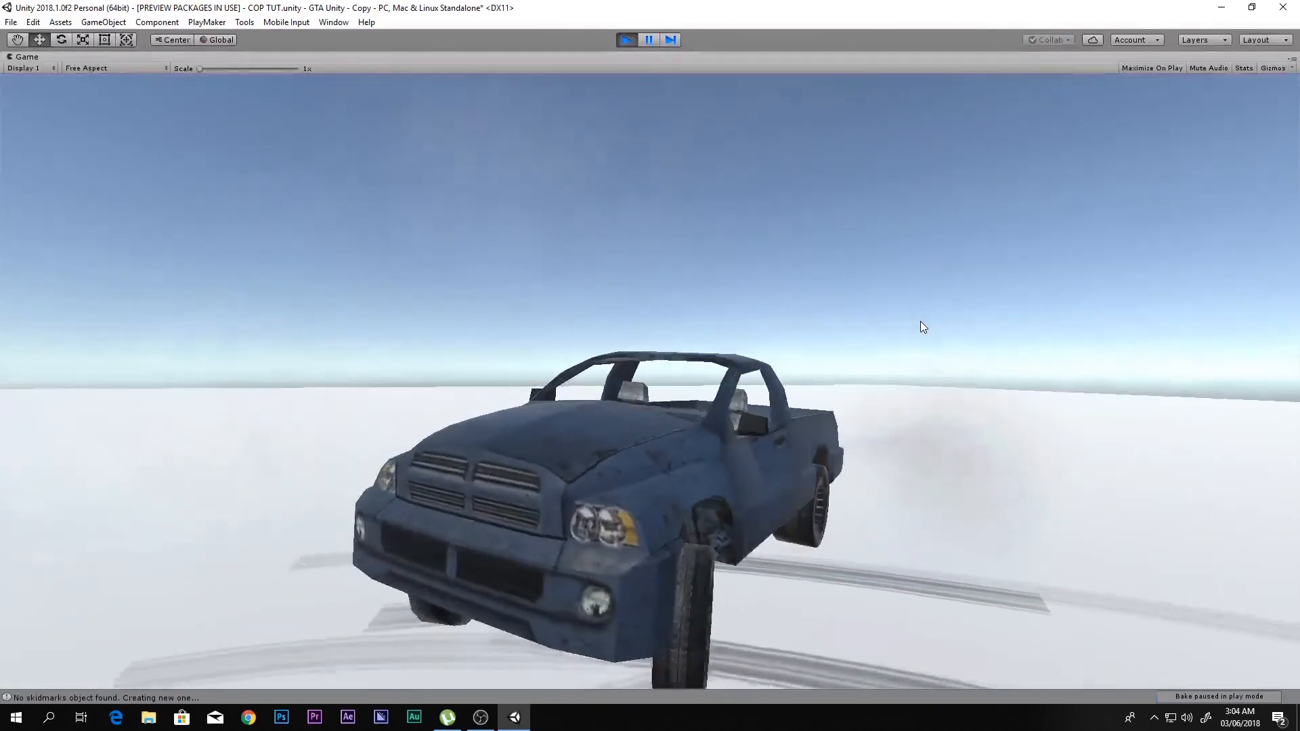
left_click(626, 39)
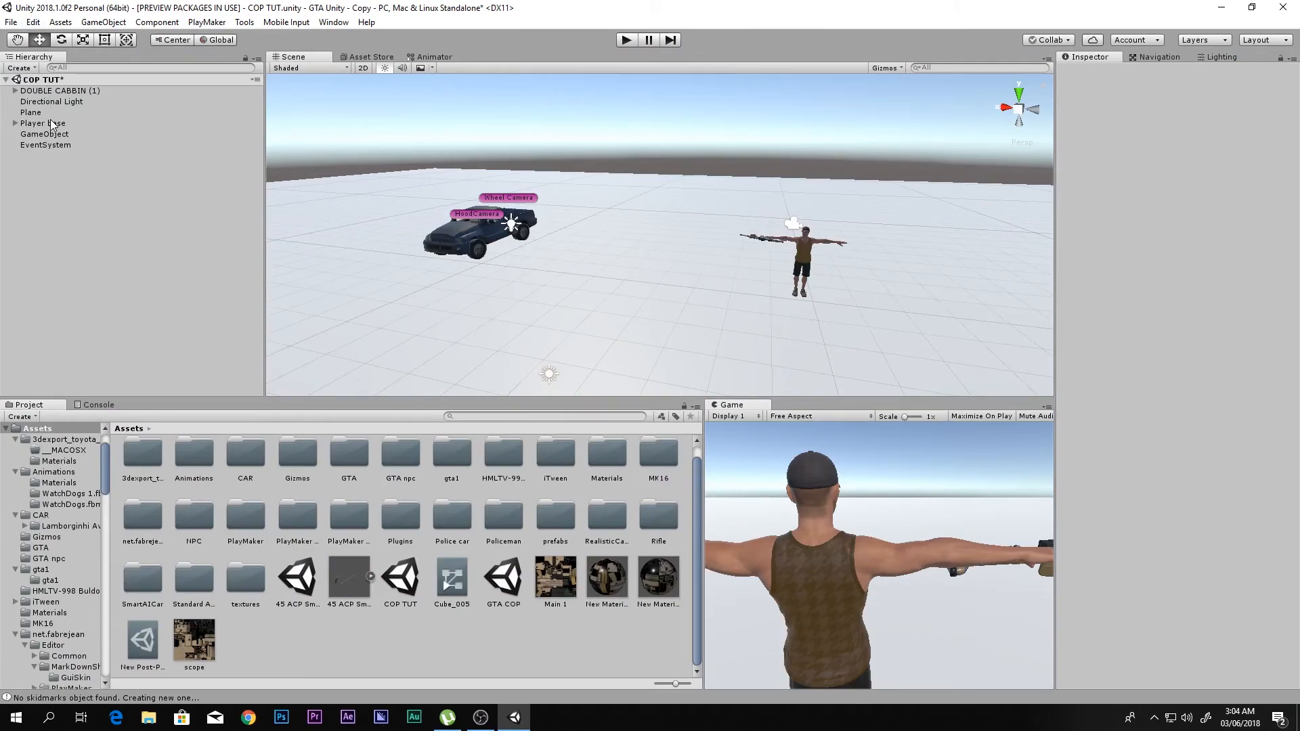
- Deactivate the DOUBLE CABBIN (1) vehicle in the scene and clear the selection
left_click(71, 92)
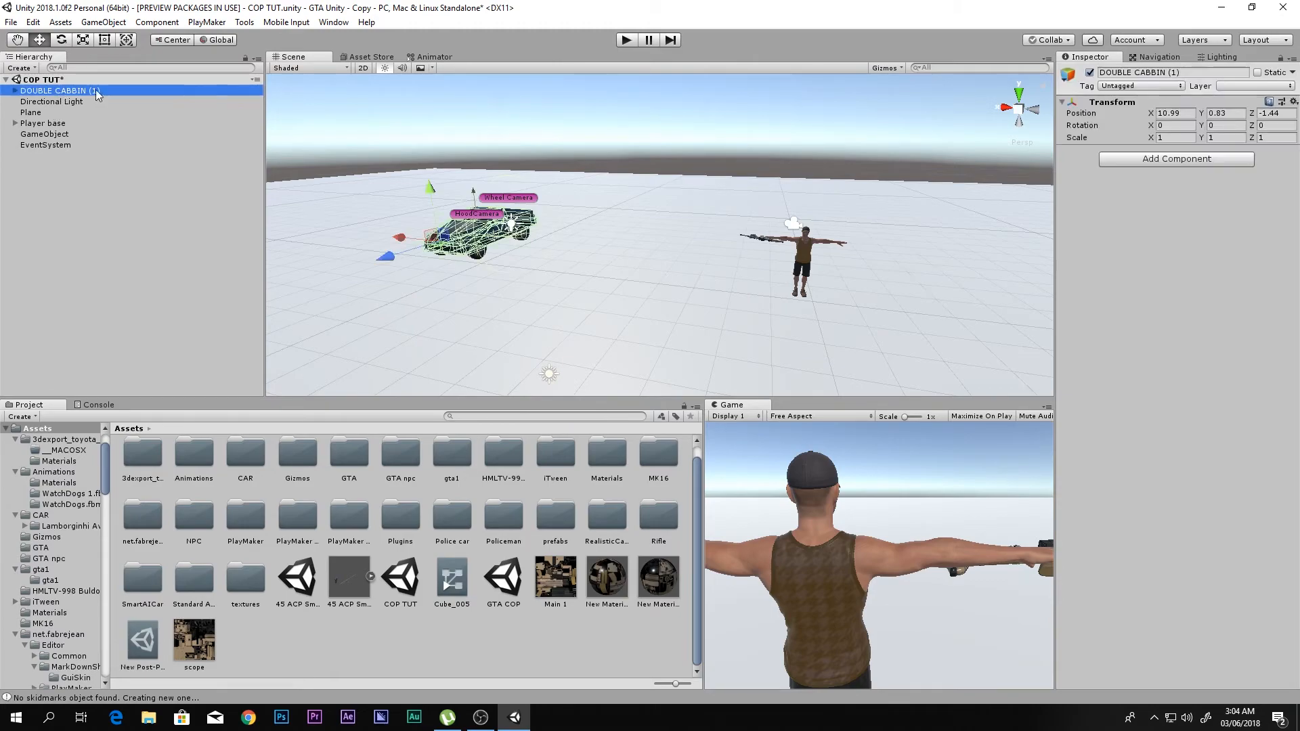
left_click(1090, 73)
left_click_drag(596, 226, 682, 292, "alt")
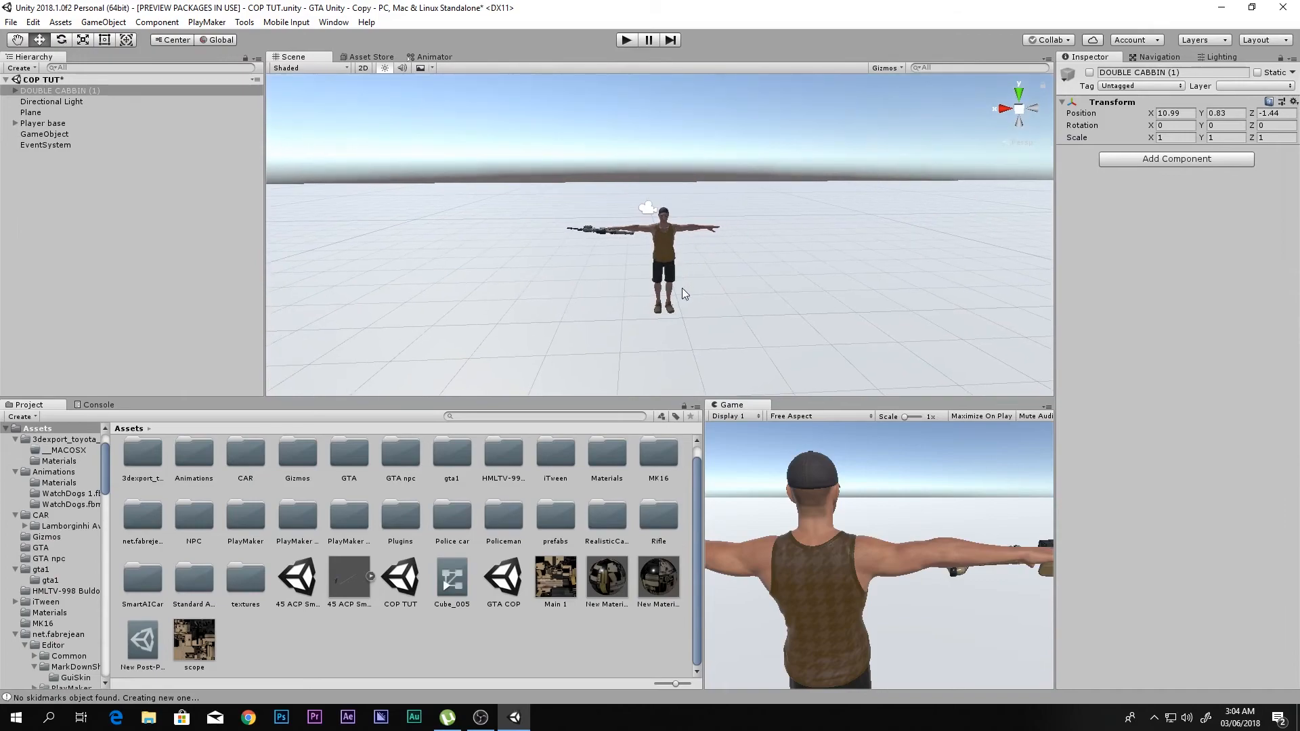
left_click(540, 648)
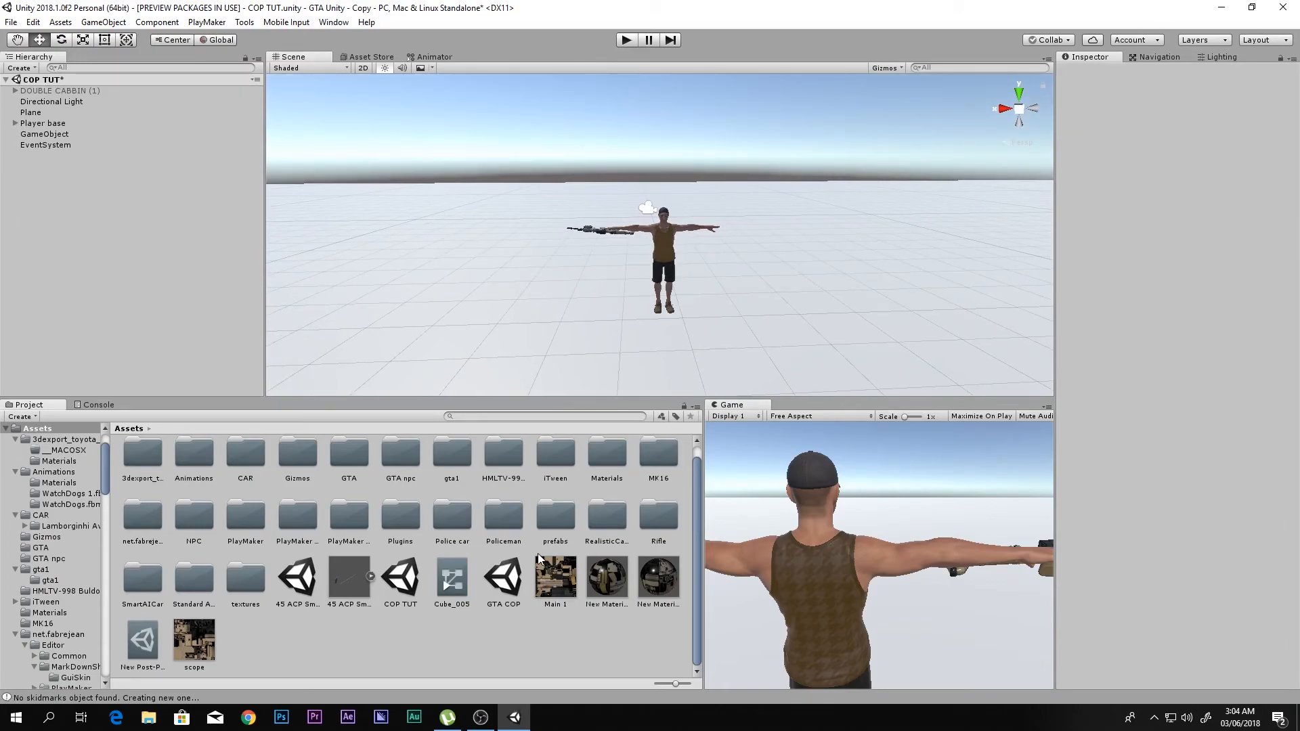
- Look over the textures, models and materials in the project's Policeman folder
left_click(501, 517)
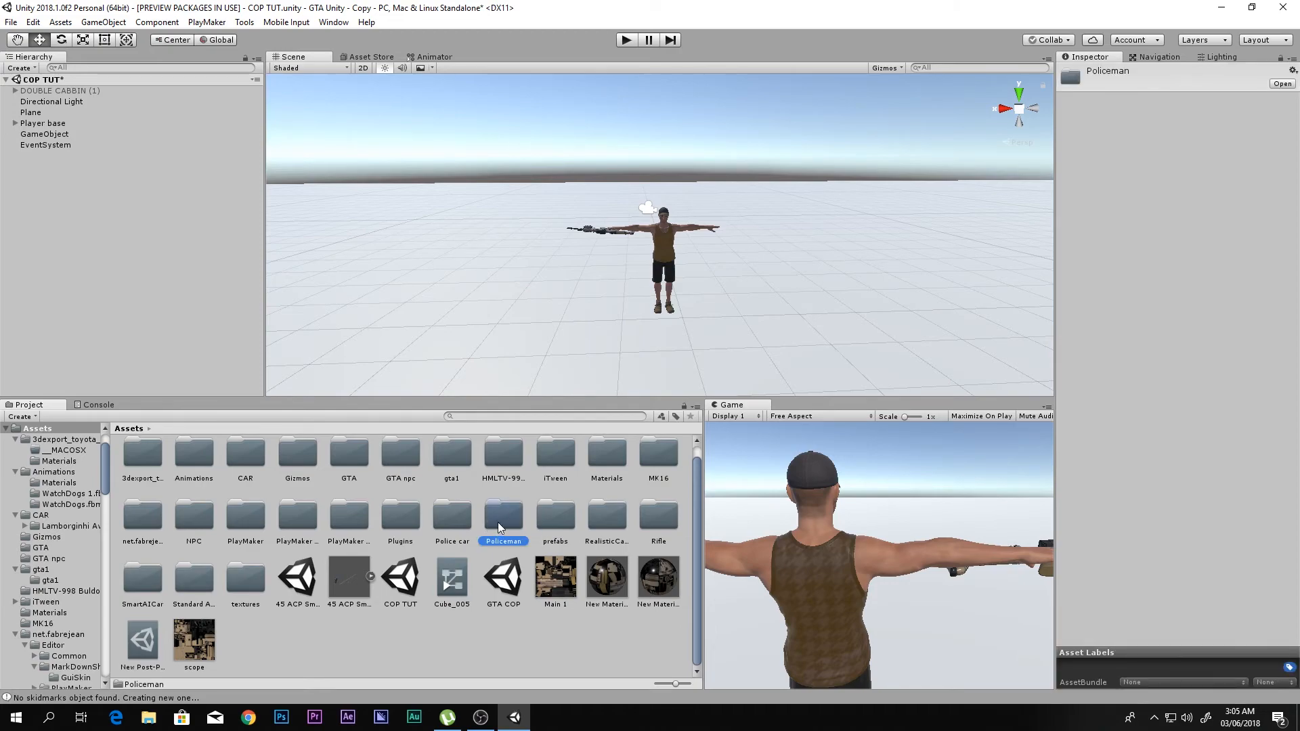
double_click(499, 521)
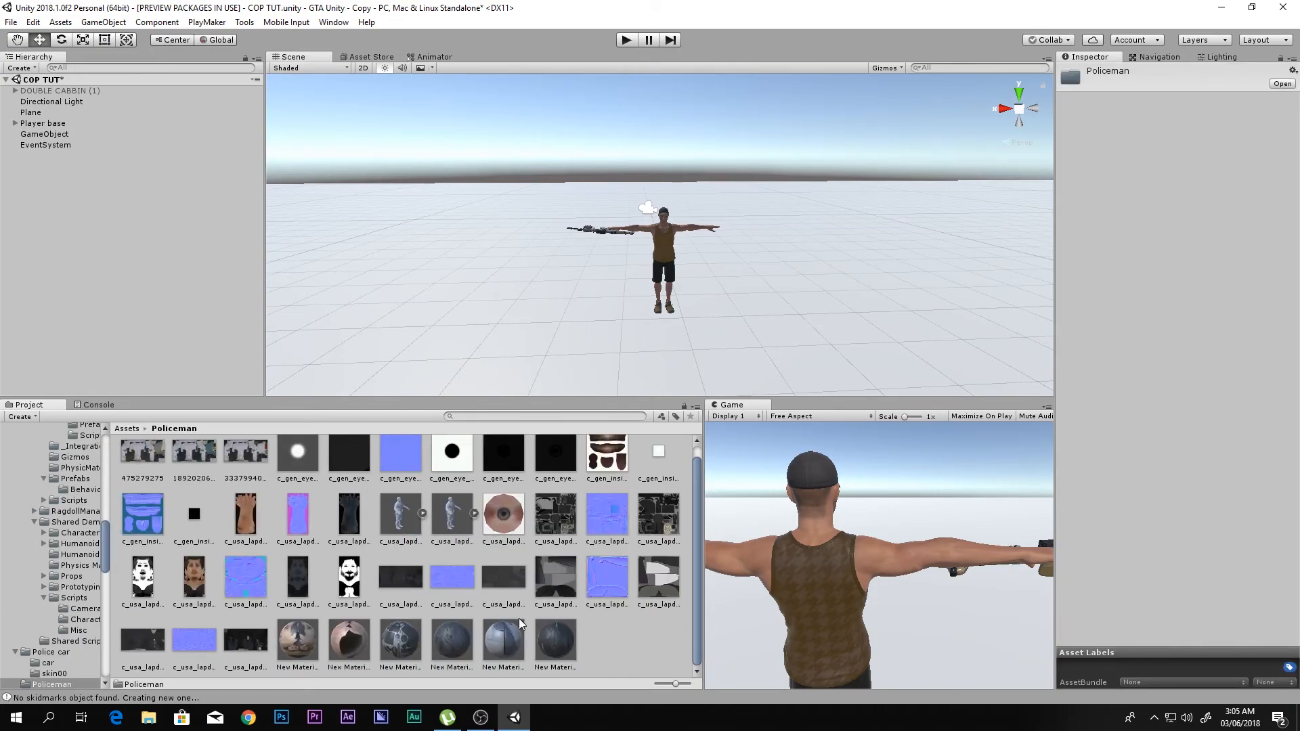
left_click(637, 647)
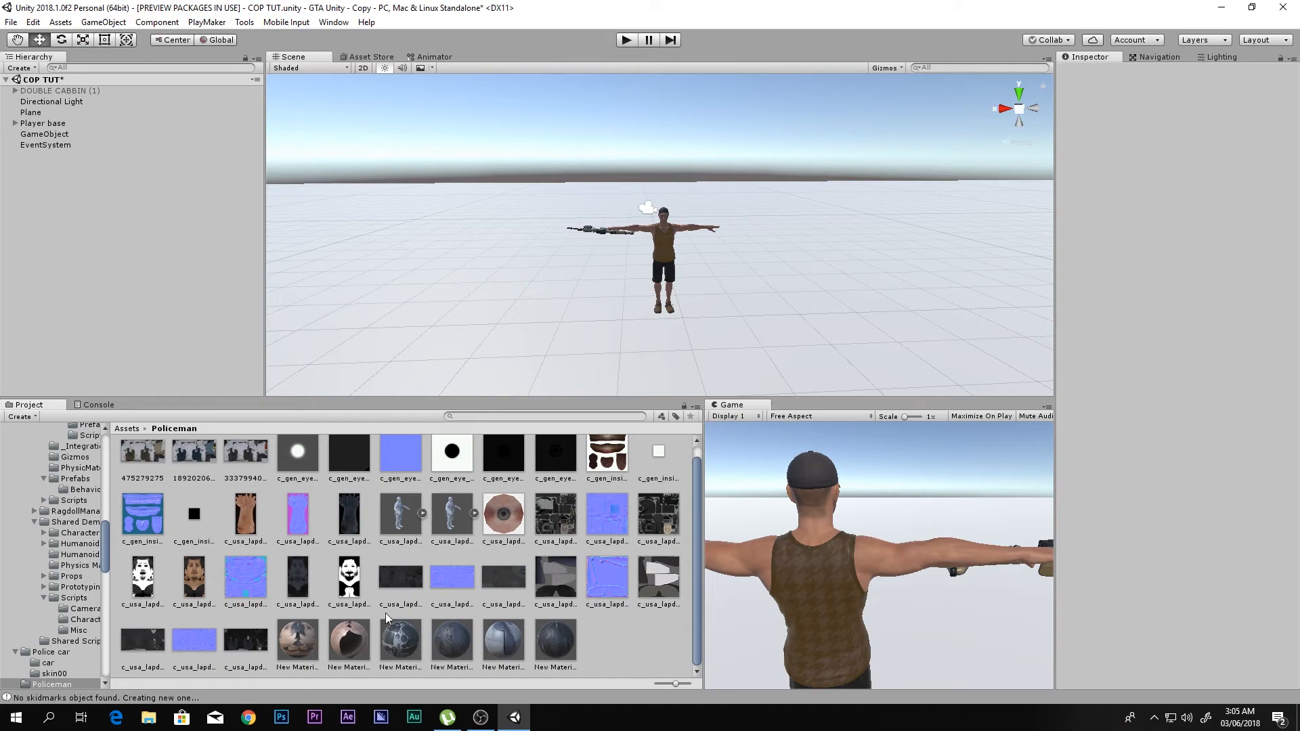
scroll(54, 552, "up", 15)
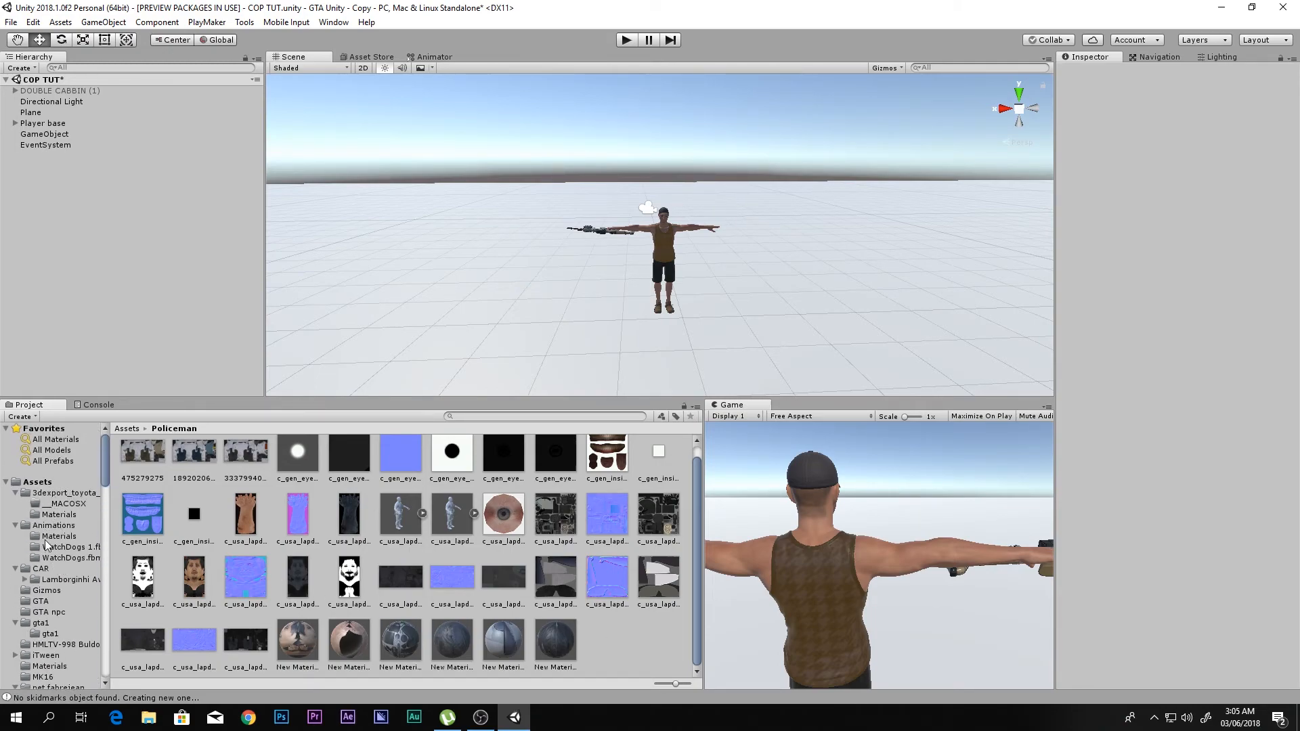
- Inspect the untextured Pistol Walk animation in the Animations folder, switching Bake Into Pose for Root Transform Position (XZ) off and back on
left_click(50, 526)
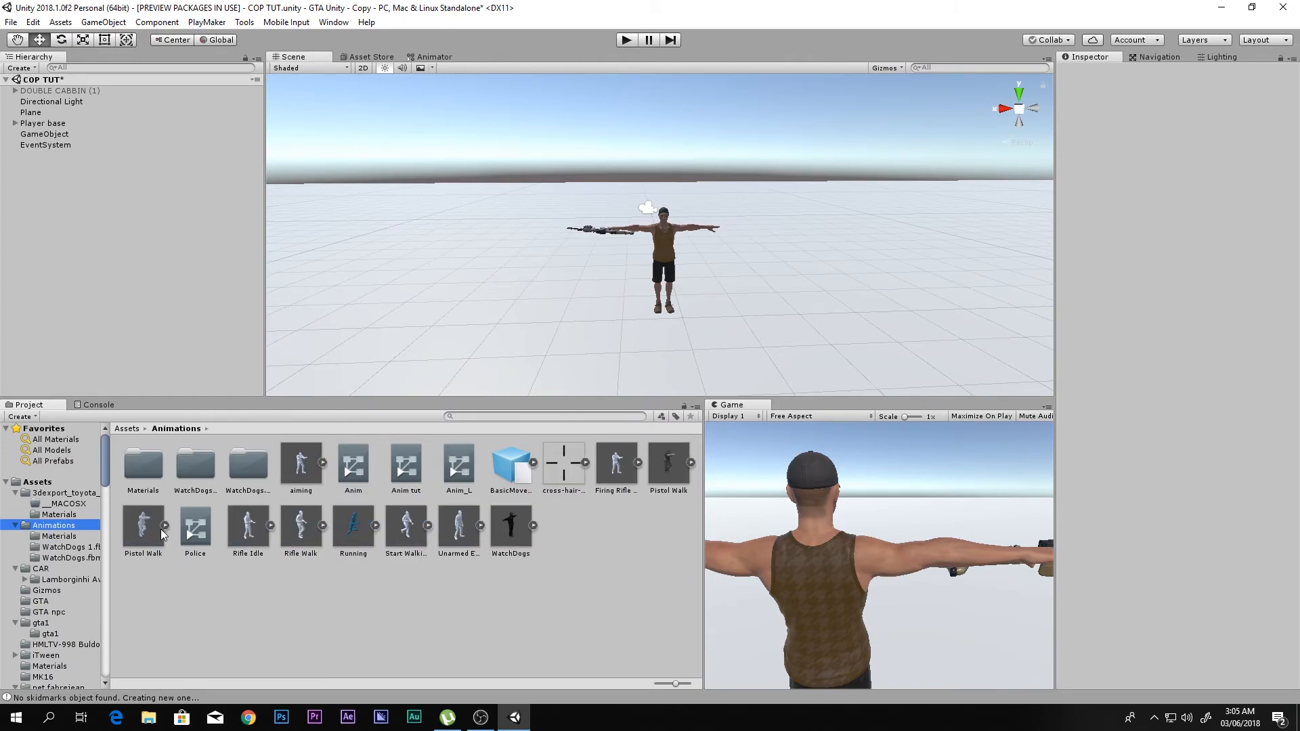
left_click(163, 535)
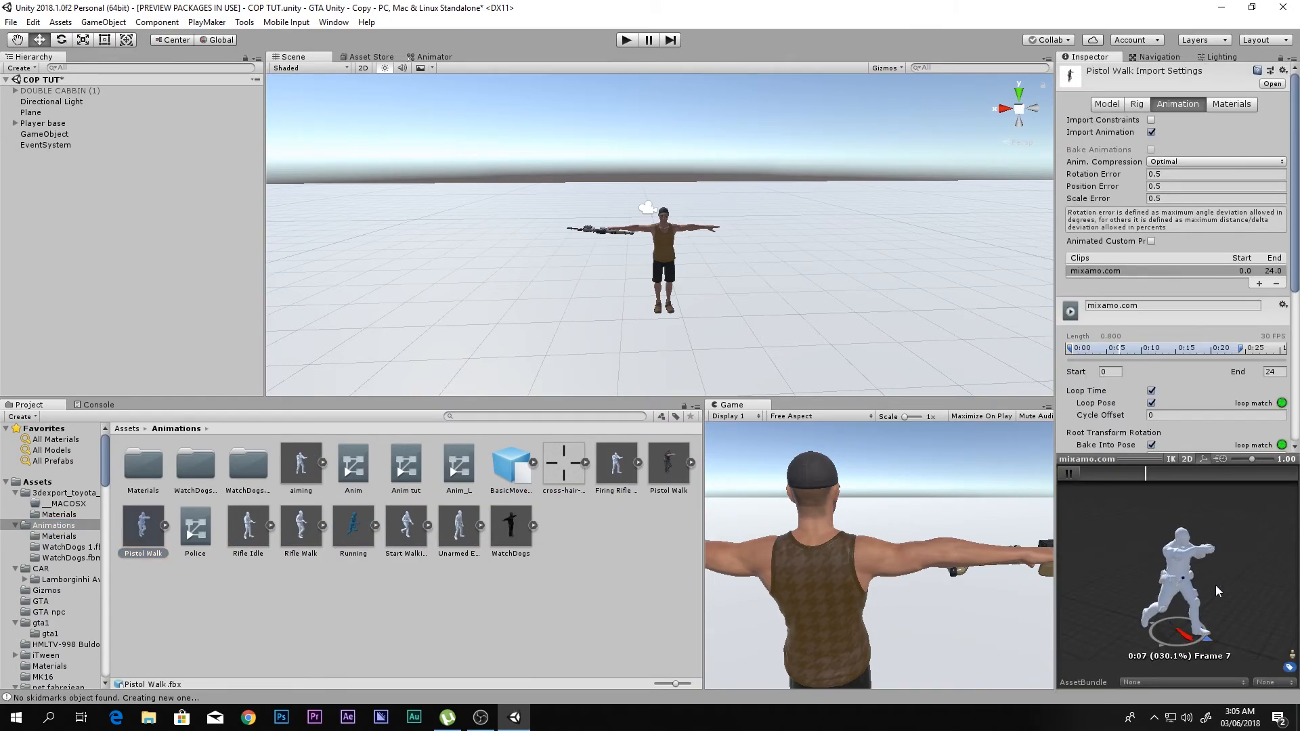
scroll(1165, 380, "down", 5)
left_click(1152, 351)
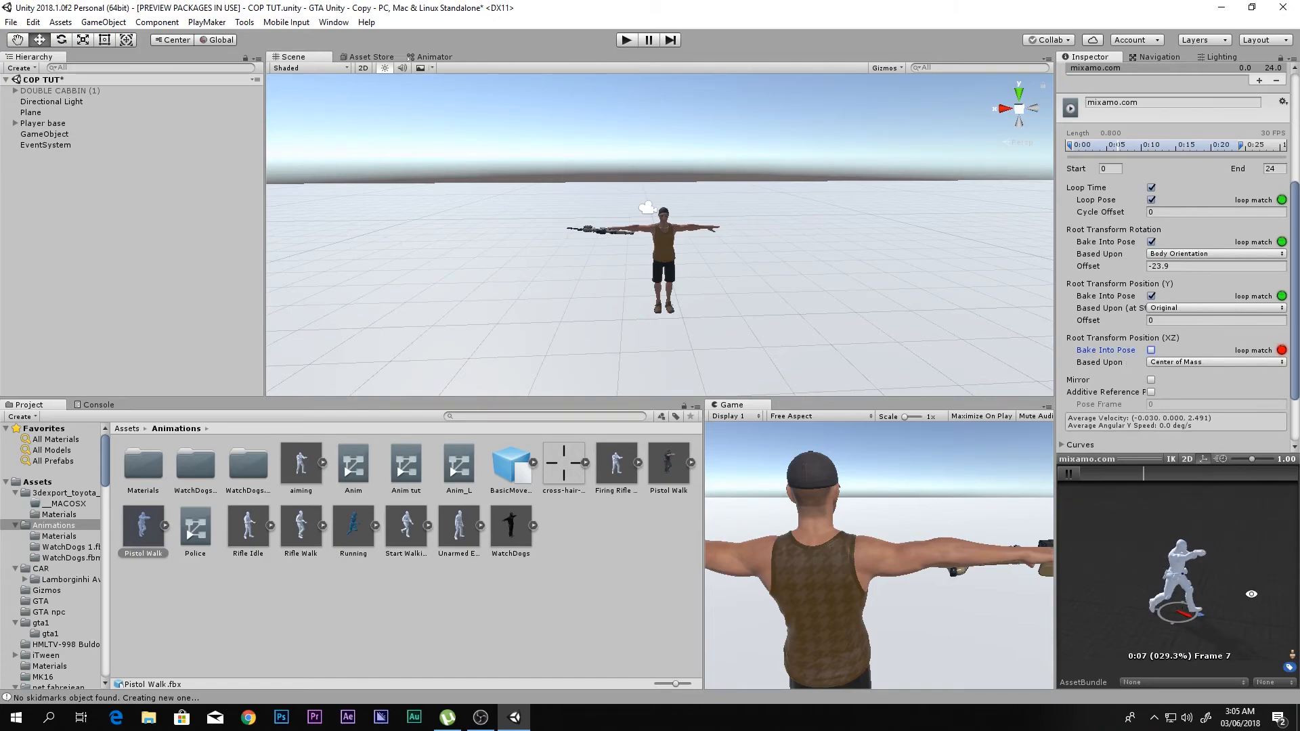
left_click(1152, 350)
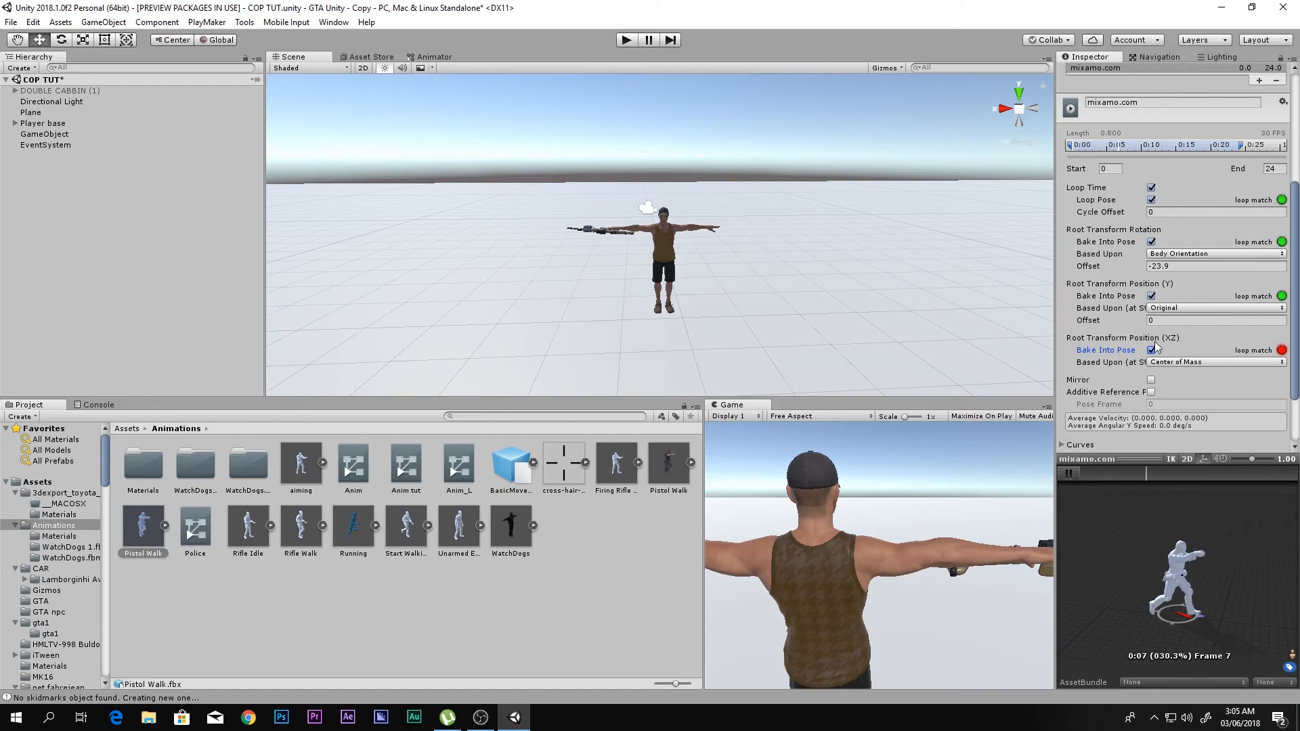
- Choose Humanoid as the rig animation type in the Pistol Walk import settings
scroll(1171, 170, "up", 5)
left_click(1138, 104)
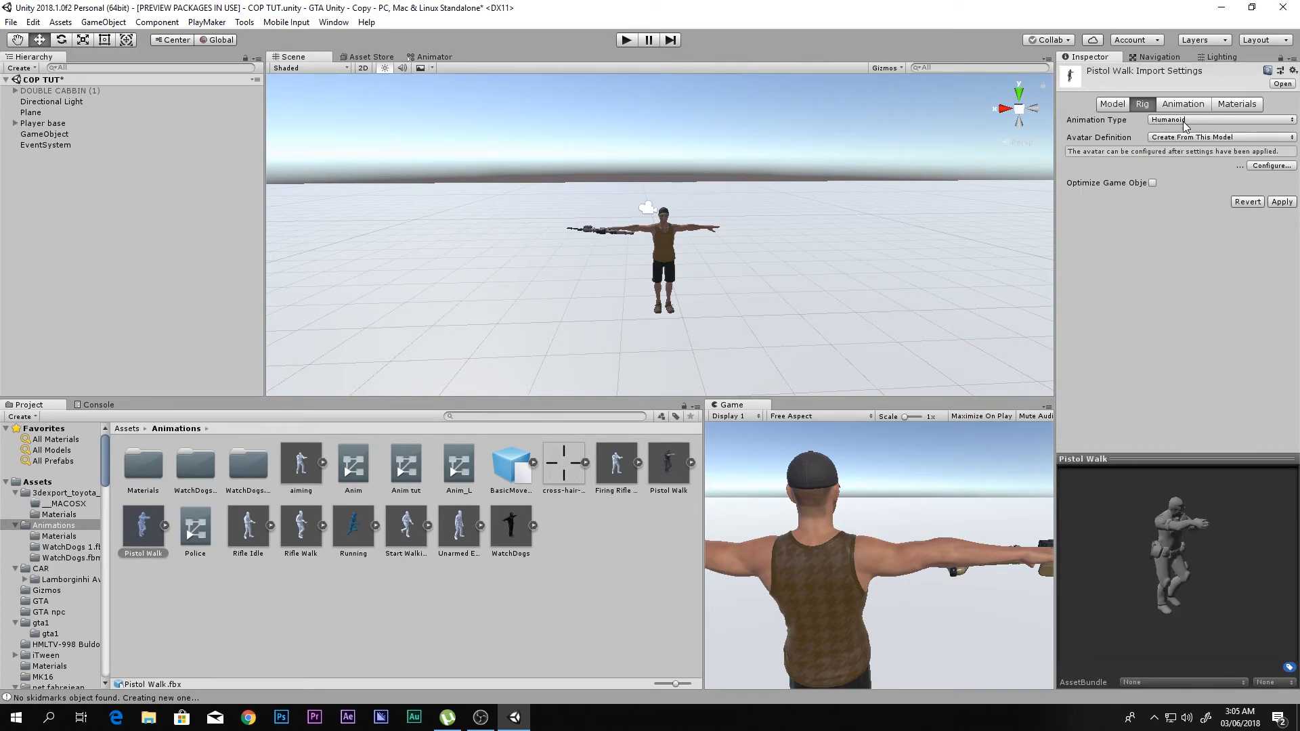
left_click(1184, 120)
left_click(1209, 181)
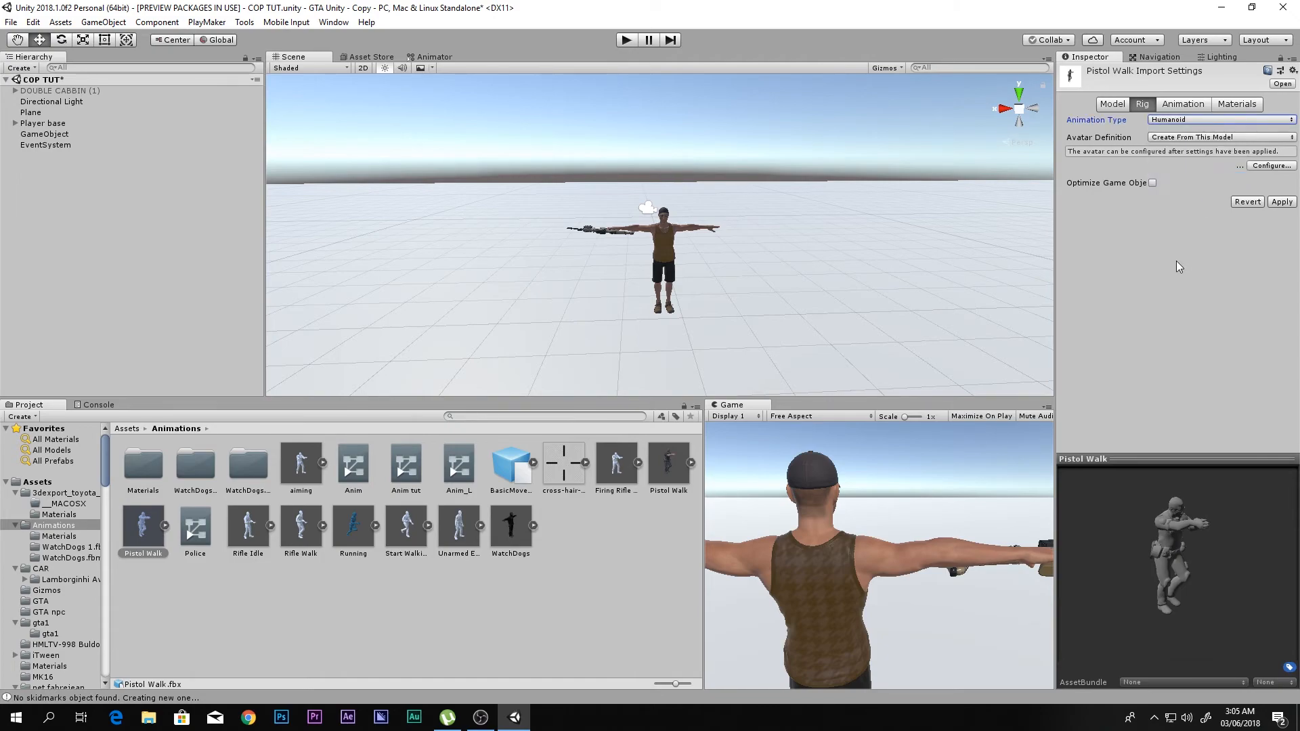
- Place the textured Pistol Walk policeman from the Animations folder on the plane beside the player
left_click(706, 344)
left_click(705, 388)
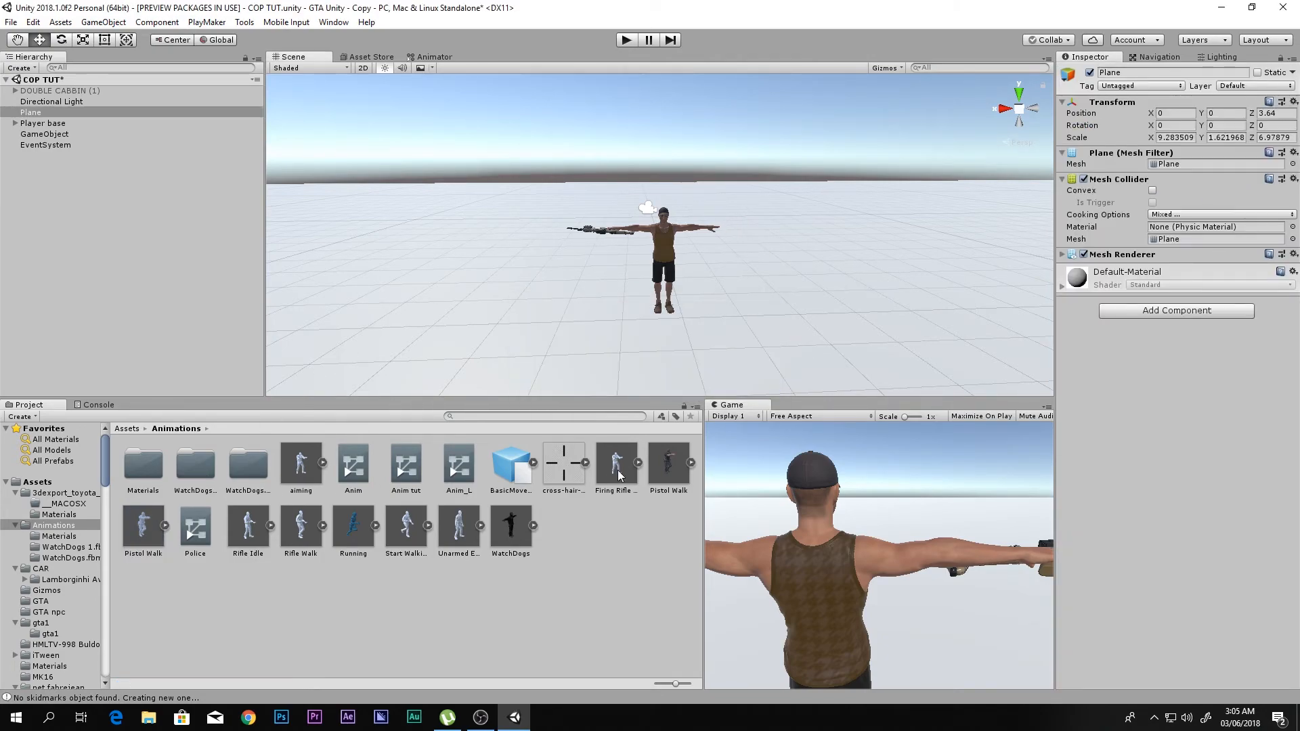
left_click_drag(676, 465, 440, 298)
middle_click_drag(440, 298, 568, 298)
key("f")
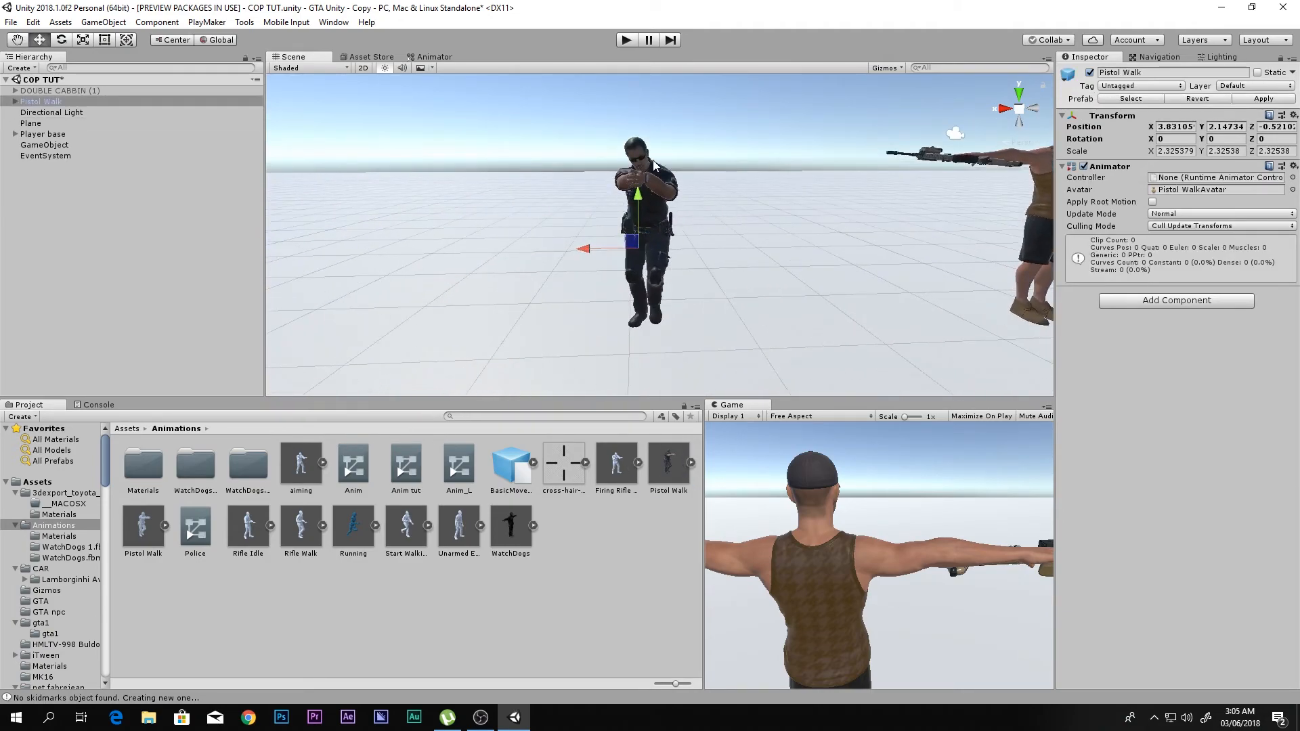
right_click_drag(576, 228, 661, 195)
middle_click_drag(661, 194, 808, 272)
- Inspect the policeman's New Material assets one by one in the Policeman folder
left_click(570, 534)
key("BackSpace")
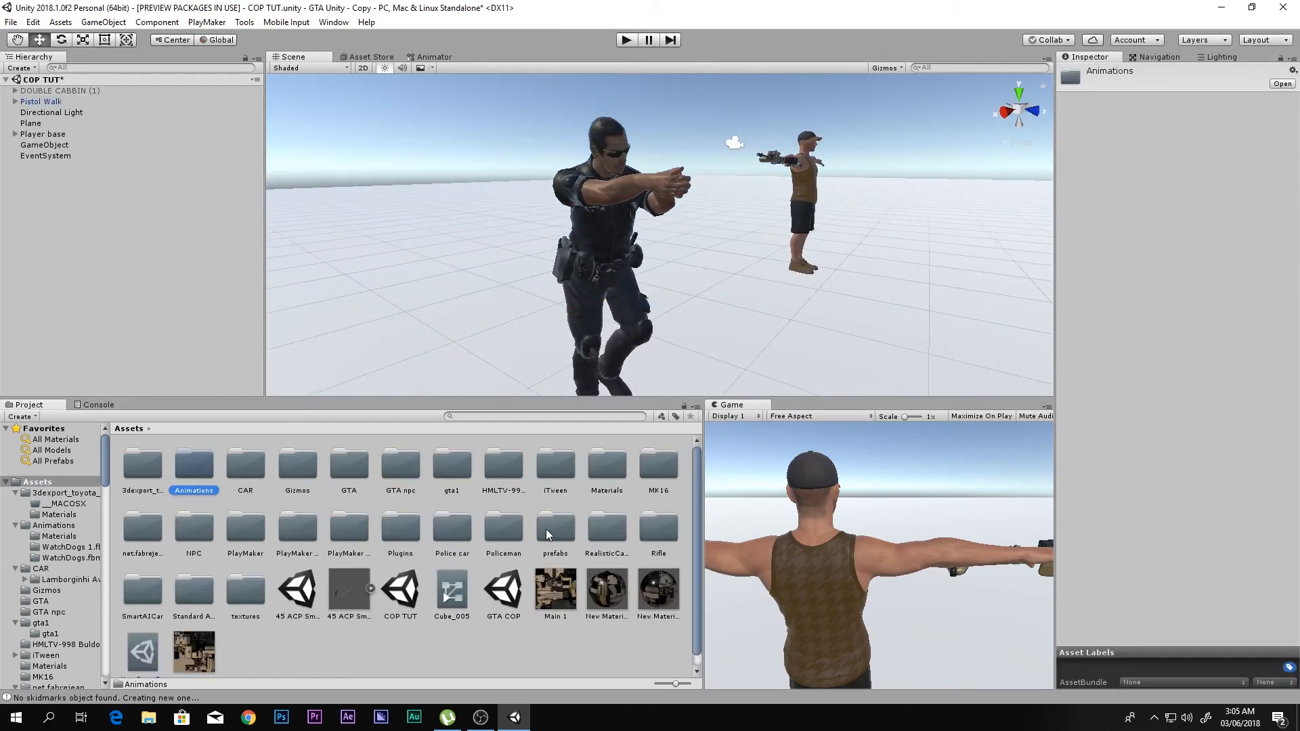
double_click(478, 545)
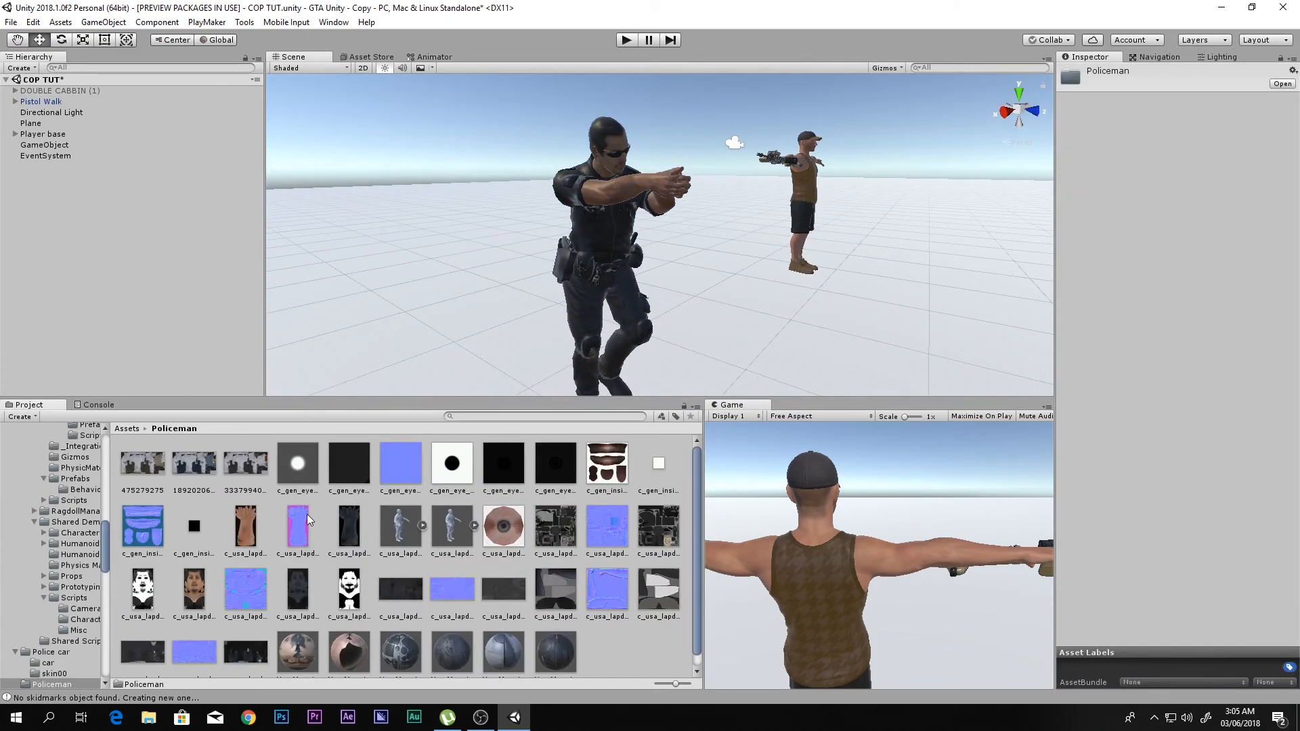
scroll(450, 569, "down", 1)
left_click(299, 652)
left_click(349, 647)
left_click(399, 644)
left_click(448, 638)
left_click(667, 643)
left_click(555, 637)
- Examine the policeman model's textures up close from several angles, and return to the main Assets folder
right_click_drag(711, 295, 741, 237)
key("w")
middle_click_drag(741, 237, 613, 275)
right_click_drag(612, 276, 549, 270)
middle_click_drag(549, 270, 489, 256)
right_click_drag(489, 256, 518, 291)
middle_click_drag(518, 291, 539, 258)
right_click_drag(539, 258, 615, 269)
middle_click_drag(621, 245, 617, 289)
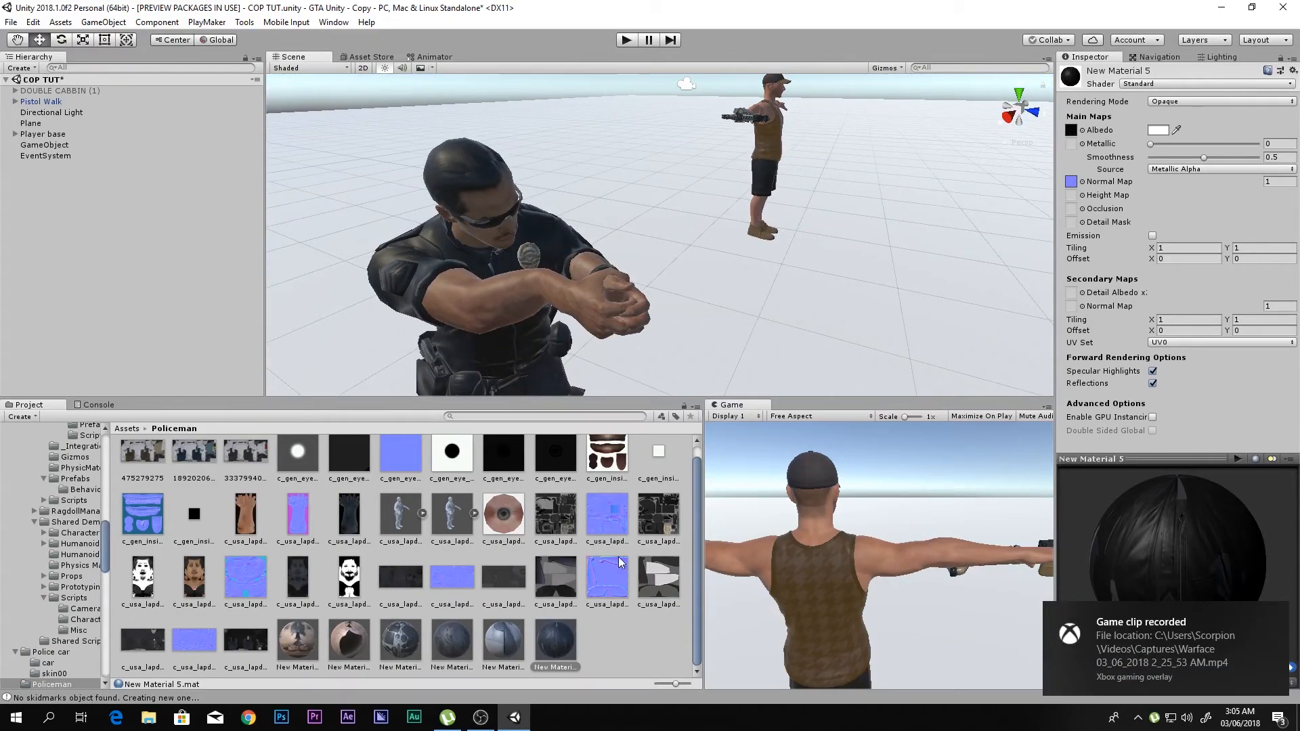
left_click(619, 623)
key("BackSpace")
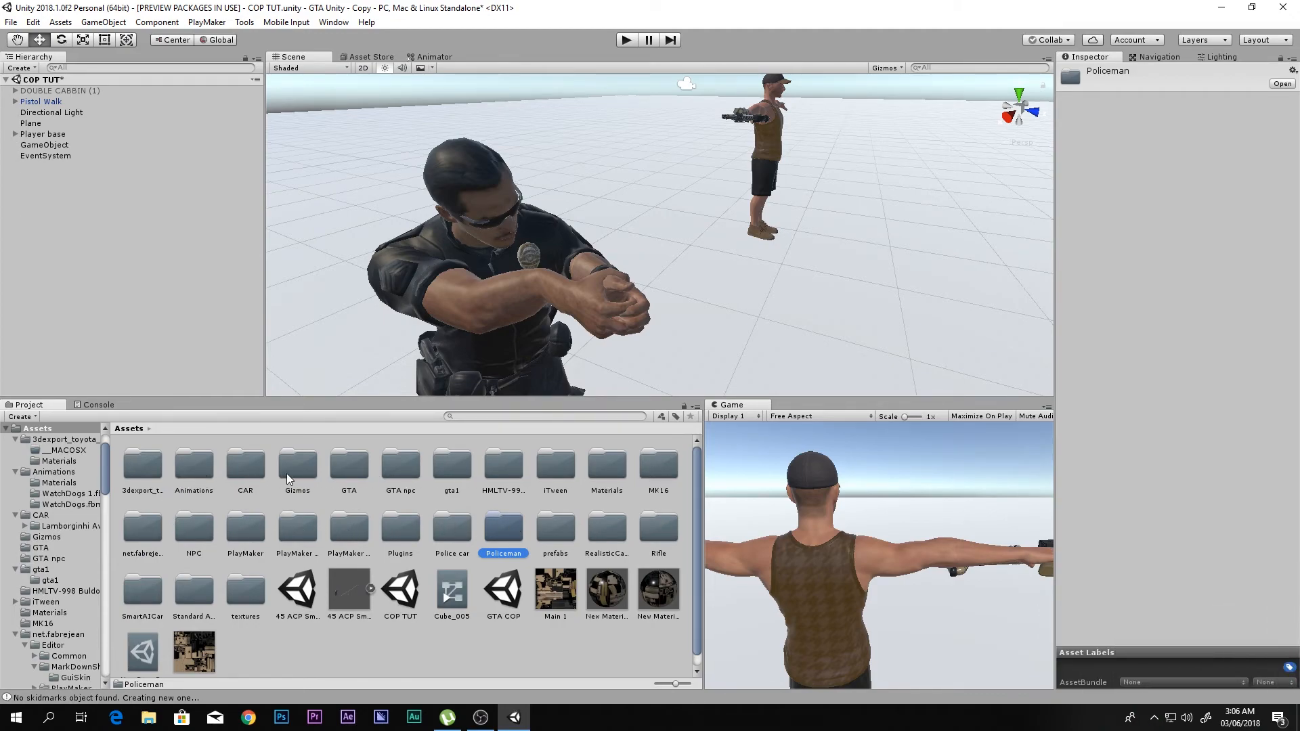
- Preview the Default Take animation of the 45 ACP Smith and Wesson Gun model and examine the pistol up close
left_click(340, 608)
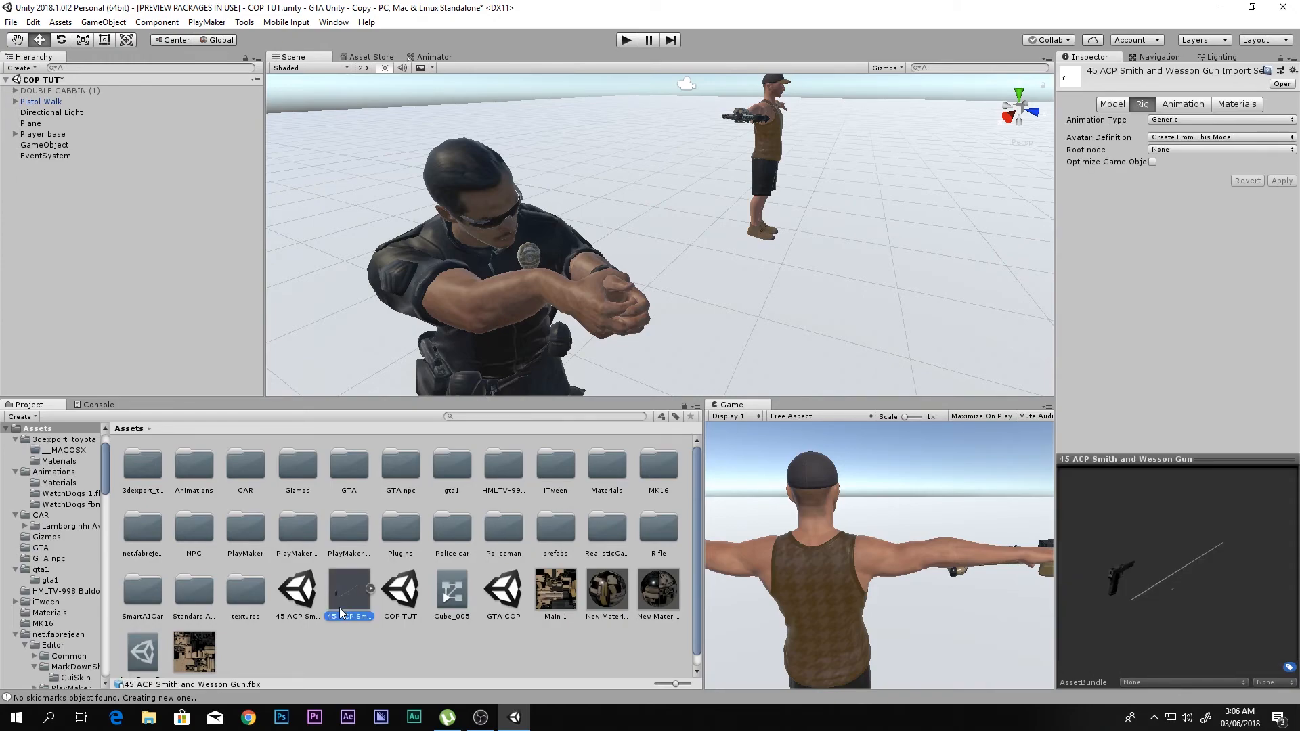
left_click(371, 589)
left_click(371, 589)
left_click(1185, 105)
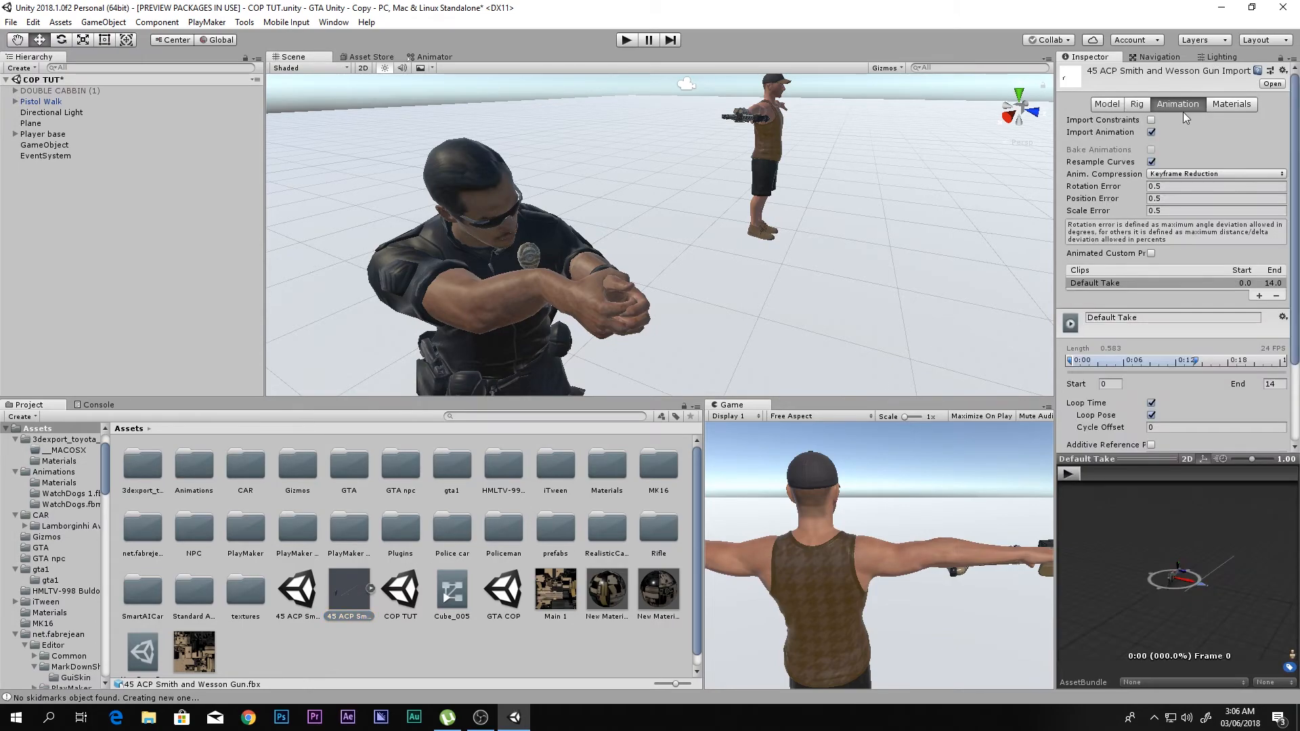
left_click(1068, 474)
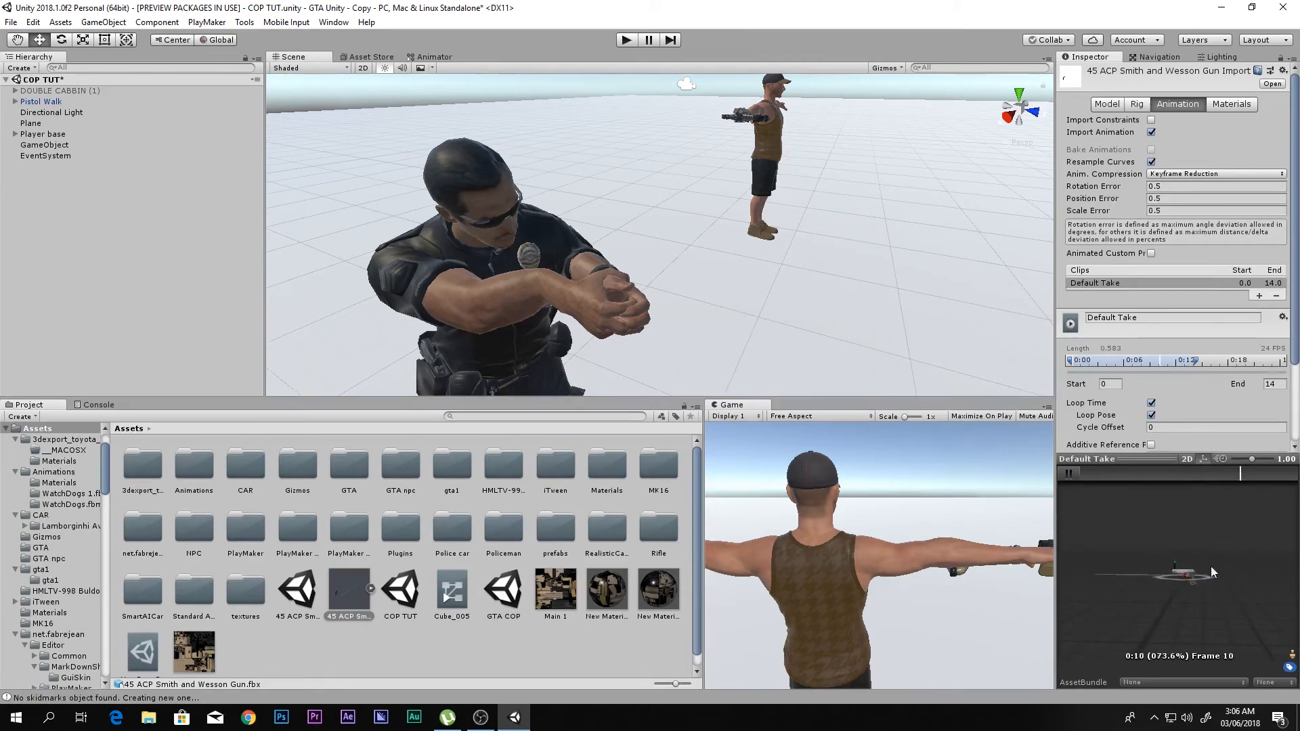
mouse_move(1187, 583)
right_mouse_down()
mouse_move(1254, 570)
mouse_move(1200, 581)
mouse_move(1253, 588)
mouse_move(1200, 583)
right_mouse_up()
scroll(1200, 583, "down", 4)
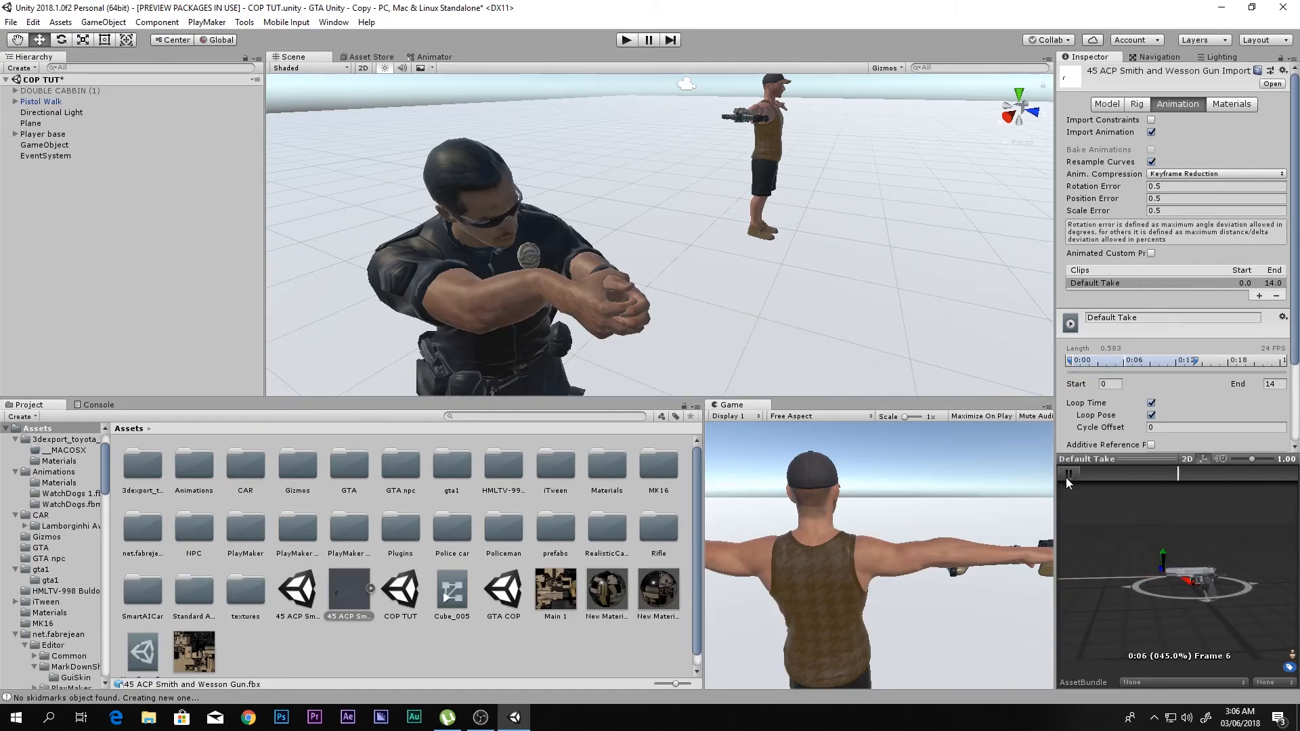
- Place the 45 ACP Smith and Wesson Gun model in the scene on the plane near the player
left_click(468, 660)
left_click_drag(352, 595, 884, 348)
key("f")
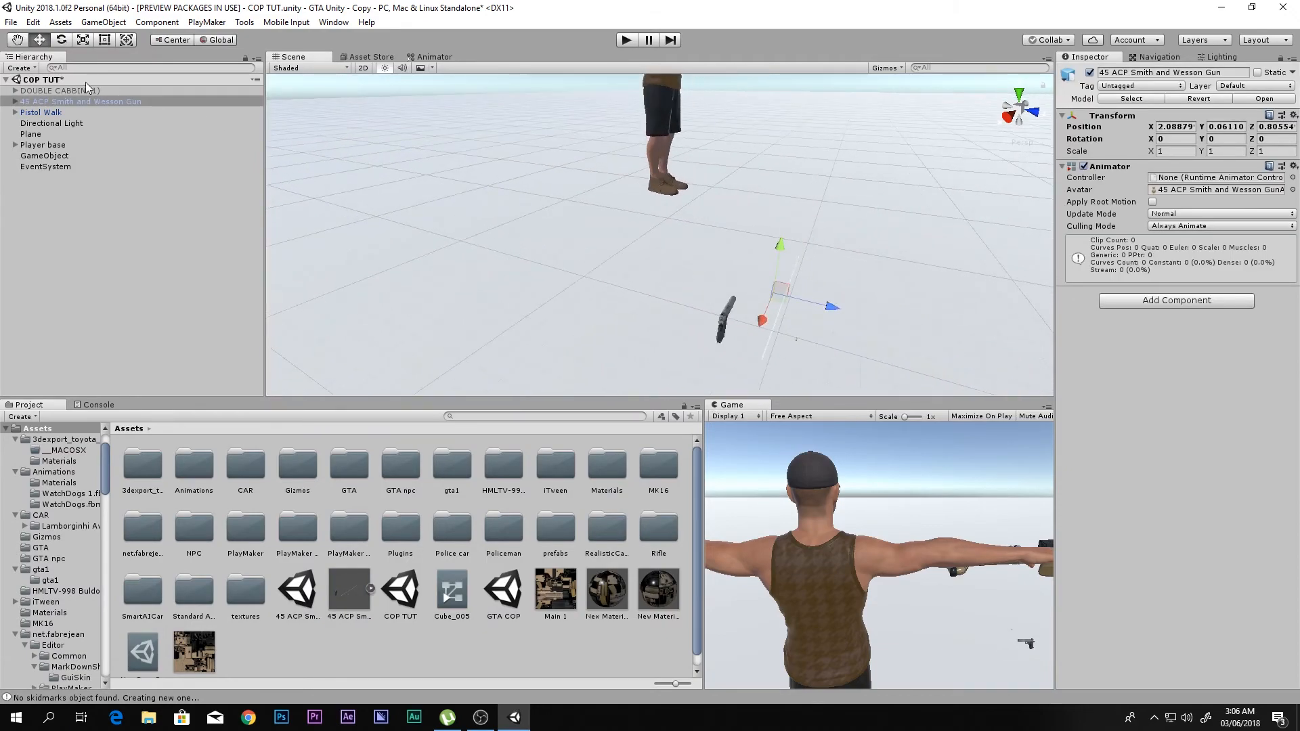
- Delete the bullet, Cube_002 and hulle children of the 45 ACP Smith and Wesson Gun object
left_click(16, 101)
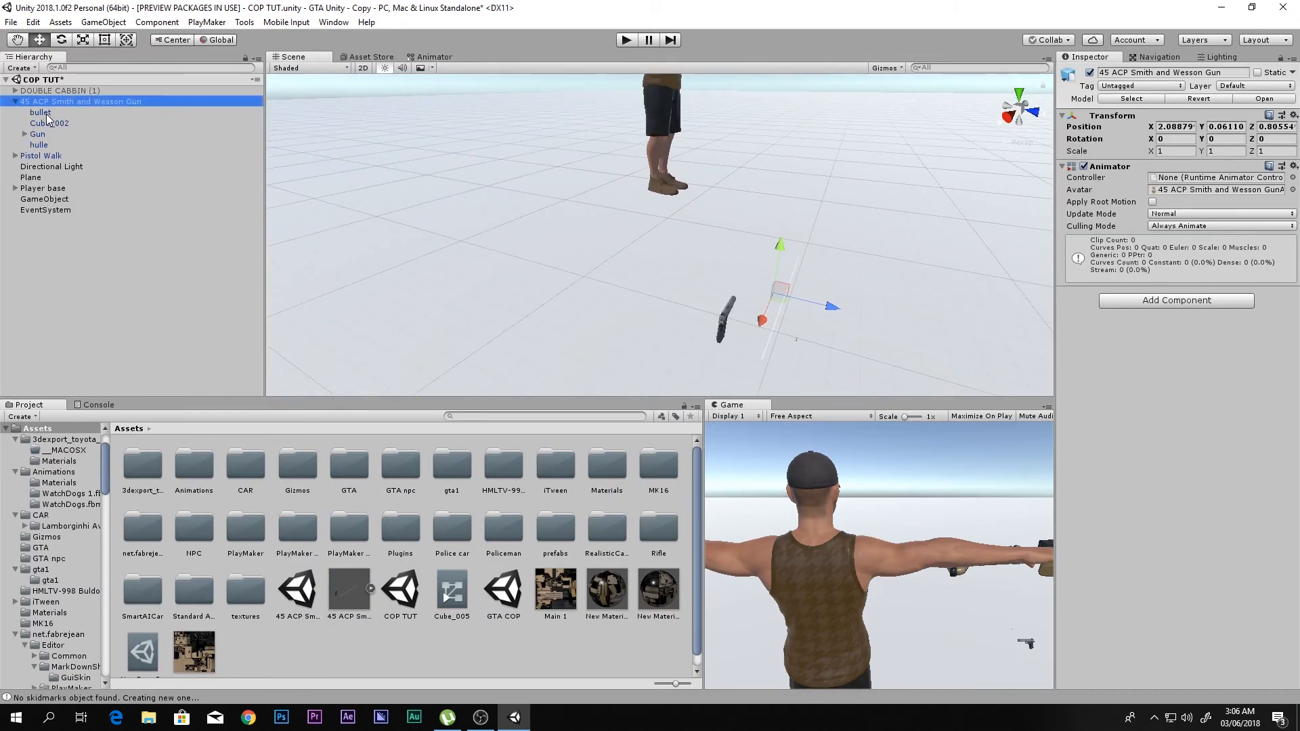
left_click(42, 113)
key("Delete")
left_click(51, 113)
key("Delete")
left_click(43, 124)
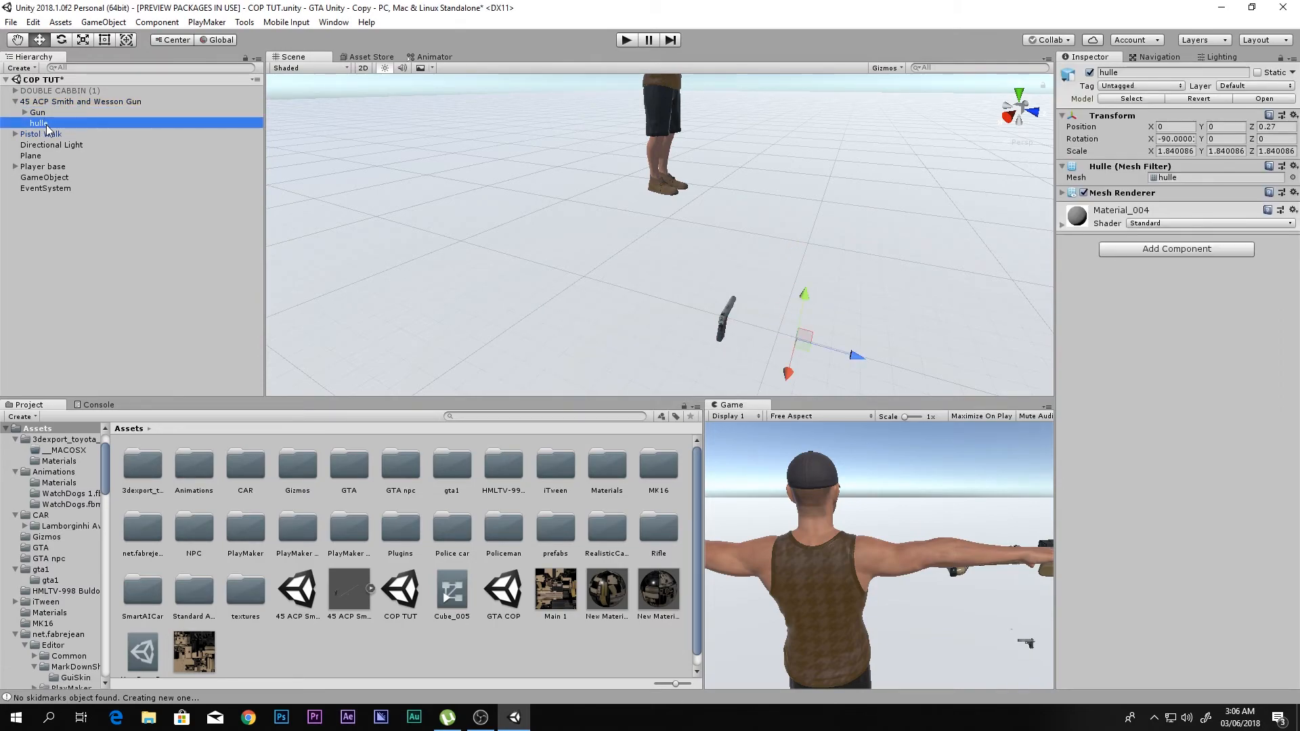
key("Delete")
left_click(46, 124)
- Move the Gun object out to the scene root and delete its former parent, 45 ACP Smith and Wesson Gun
left_click(38, 114)
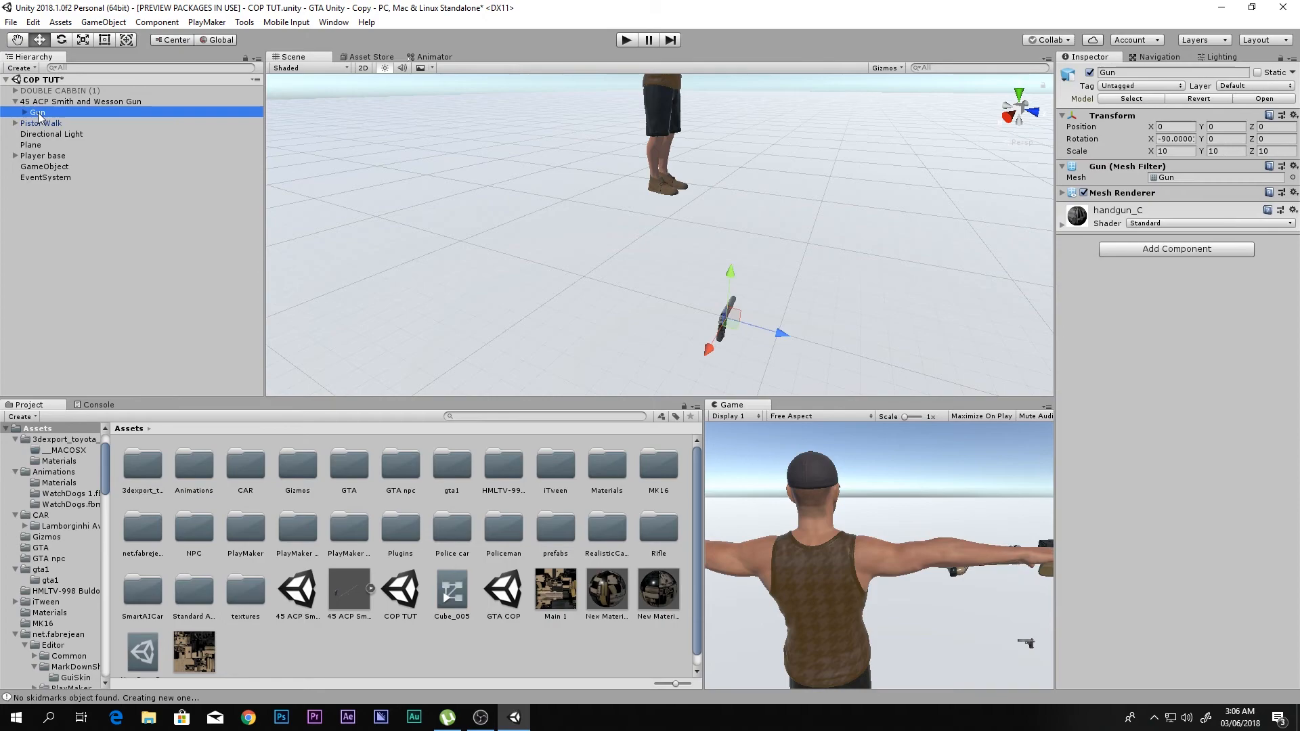
left_click(25, 113)
left_click(25, 112)
left_click_drag(28, 199, 30, 186)
left_click(44, 102)
key("Delete")
left_click(29, 167)
scroll(656, 246, "down", 4)
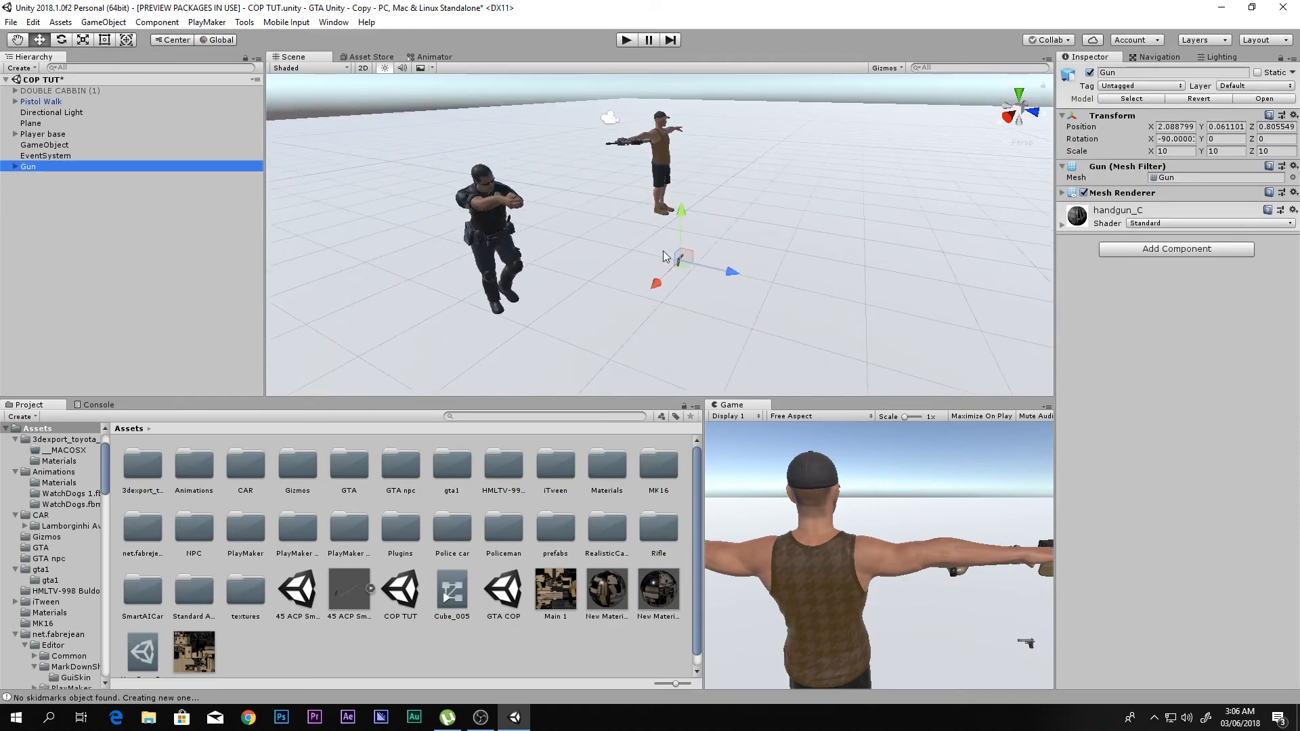
- Move the gun up beside the policeman's hands, to about X 4.536 and Y 1.599
left_click(640, 290)
left_click(661, 270)
left_click_drag(660, 273, 480, 207)
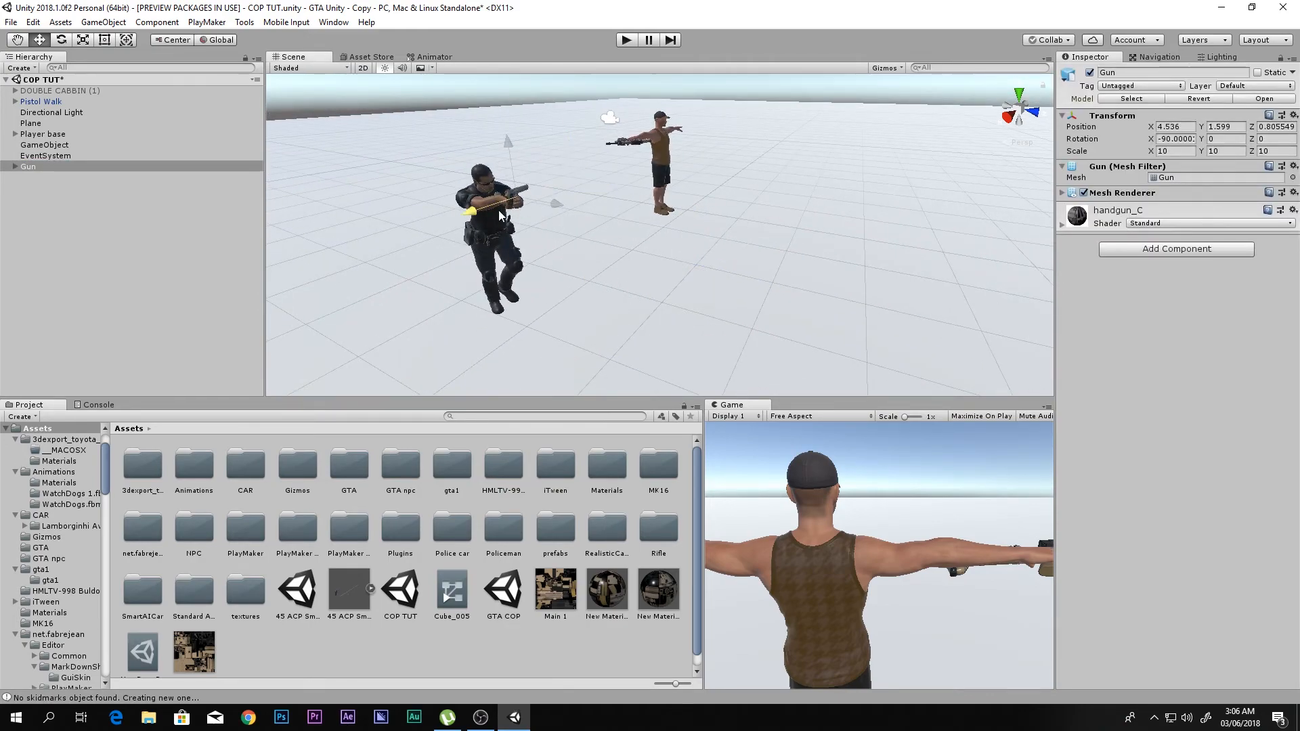
scroll(528, 211, "up", 5)
left_click_drag(680, 242, 428, 184)
key("f")
left_click_drag(631, 255, 692, 208)
key("f")
- Align the gun with the policeman's hands as seen from above, at about X 3.878 and Z 0.088
left_click(666, 243)
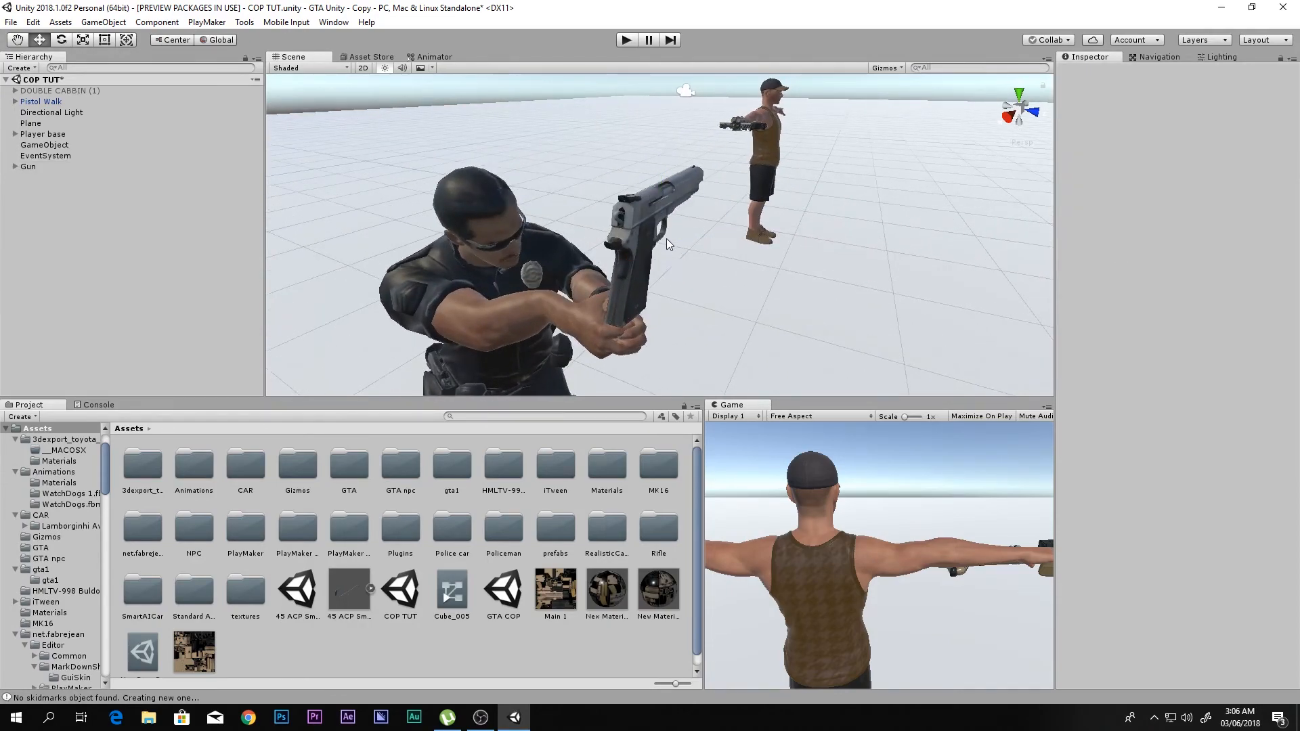
left_click(667, 242)
left_click(1019, 94)
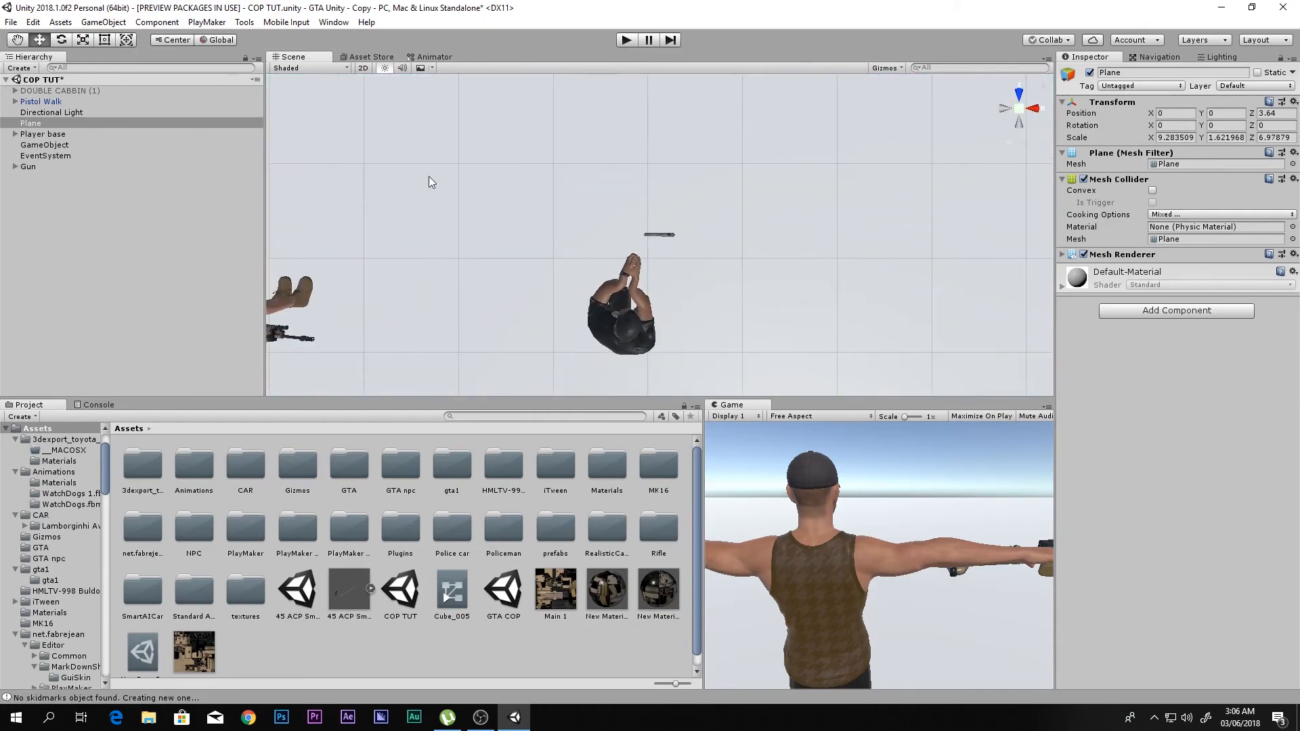
left_click(29, 166)
left_click_drag(708, 241, 670, 241)
left_click_drag(615, 177, 623, 204)
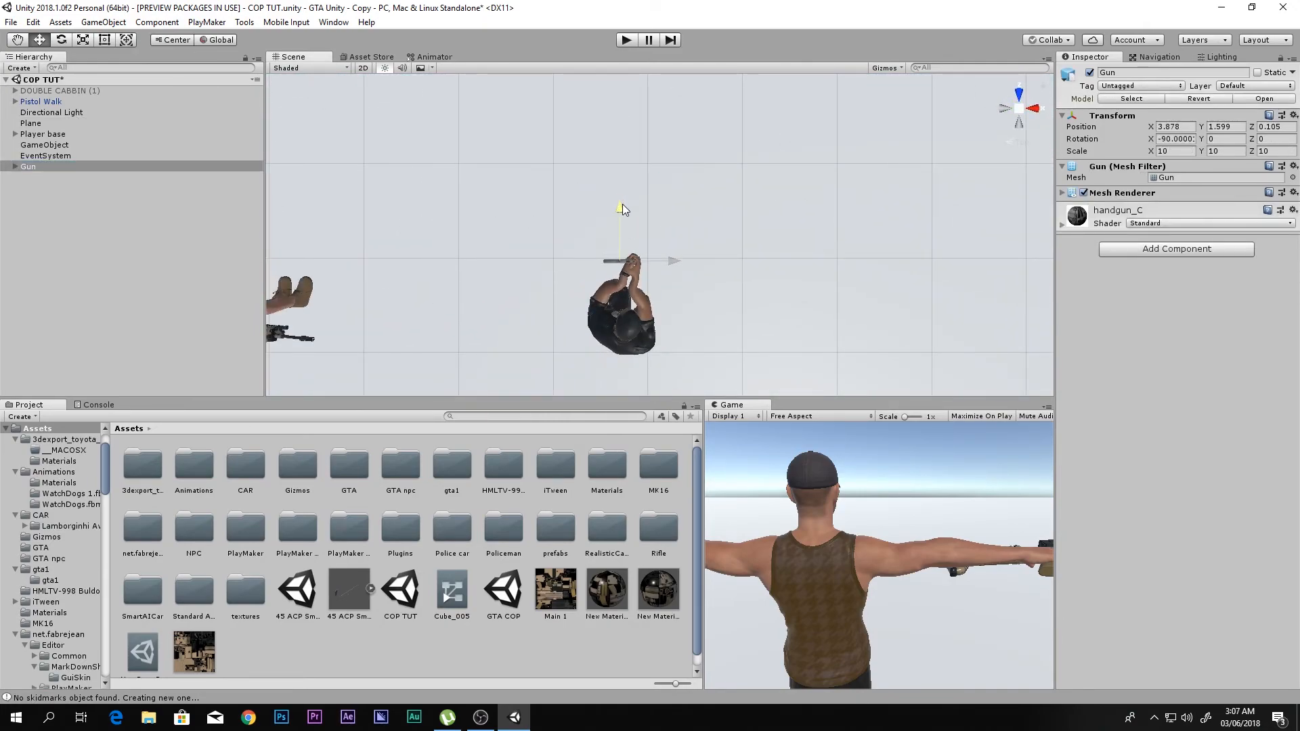
- Lower the gun into the policeman's hands at about Y 1.351 and turn it forward to about 85.2 degrees in Z
left_click(1035, 112)
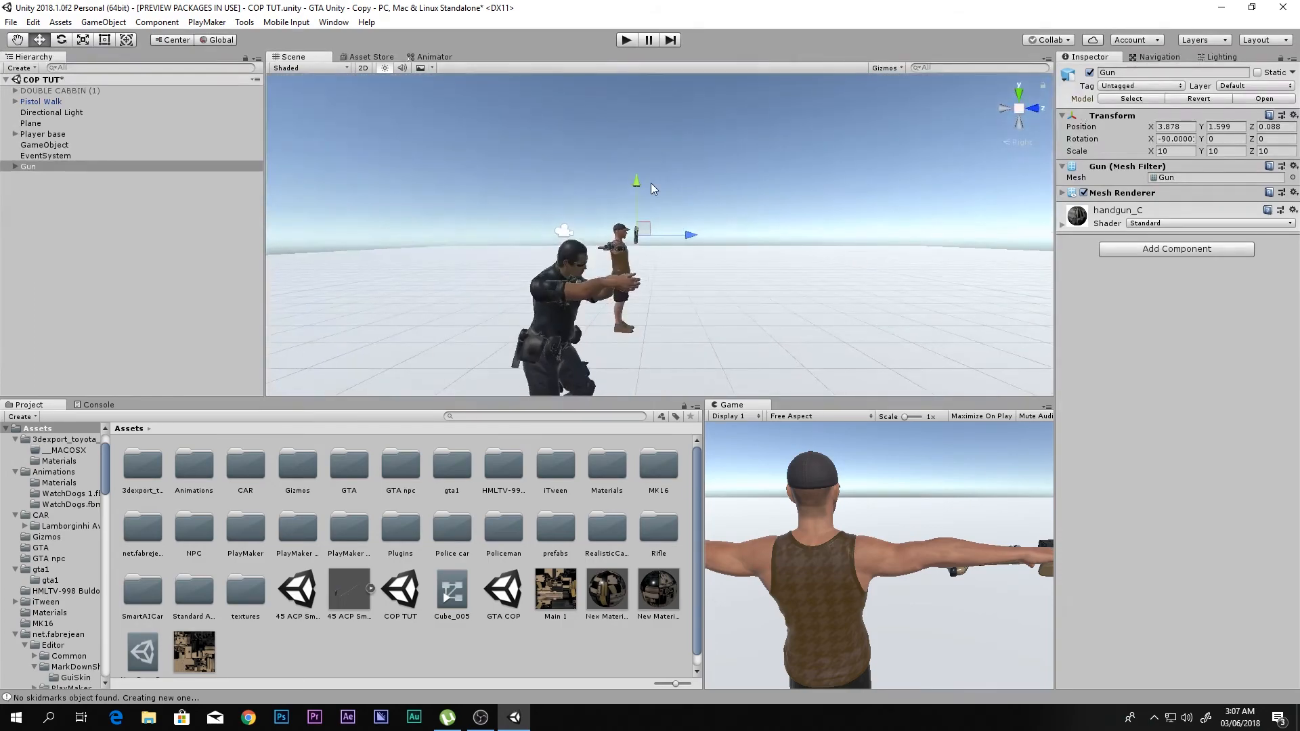
left_click_drag(636, 205, 636, 230)
scroll(634, 264, "up", 6)
right_click_drag(575, 257, 440, 247)
middle_click_drag(440, 247, 630, 254)
scroll(598, 224, "up", 4)
key("e")
scroll(577, 238, "up", 4)
left_click_drag(640, 244, 476, 238)
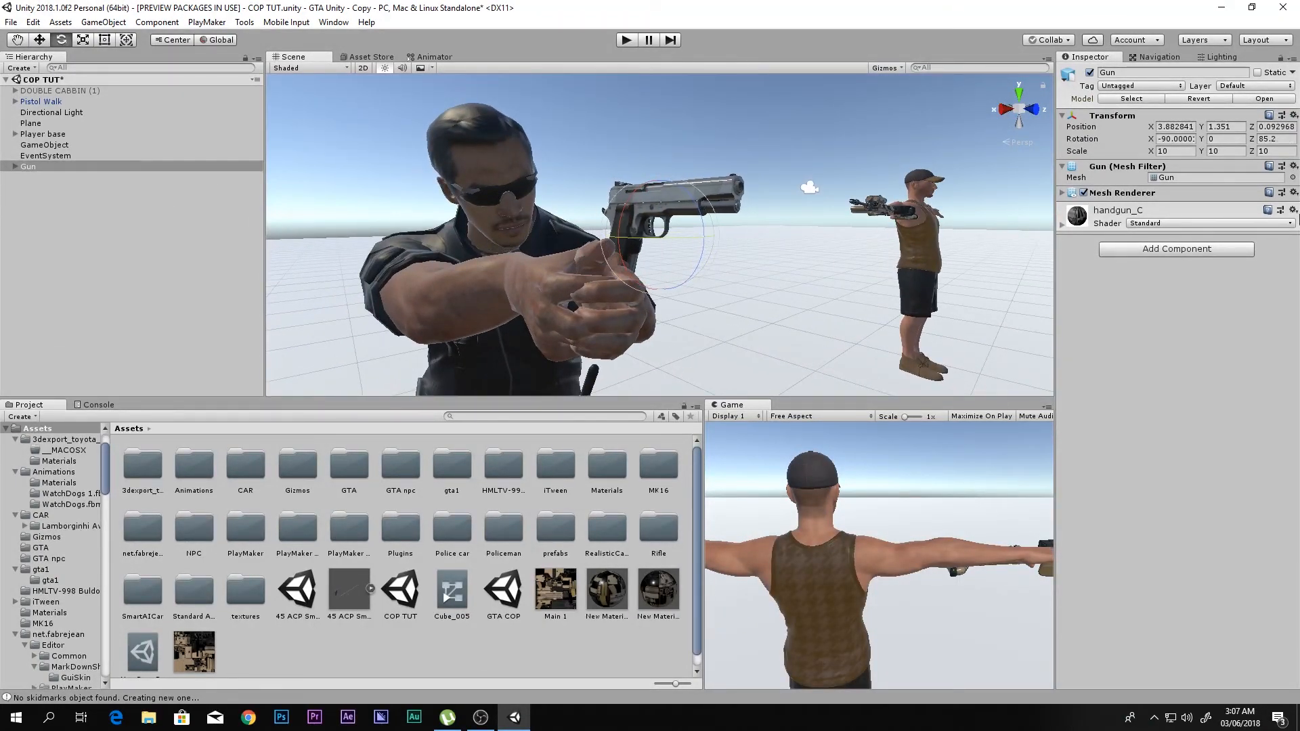
- Set the gun's X rotation to -90 and scale it up to about 12.007 on all axes
left_click(1182, 139)
type("-90.w")
left_click_drag(635, 241, 795, 255)
key("r")
key("w")
- Fit the gun into the policeman's grip at about X 3.926, Y 1.3259, Z 0.104, checking it from several angles
left_click(644, 213)
left_click(648, 196)
middle_click_drag(794, 255, 783, 254)
left_click_drag(817, 245, 811, 245)
right_click_drag(810, 245, 788, 295)
left_click_drag(788, 294, 656, 307, "alt")
middle_click_drag(734, 260, 881, 178)
- Rotate the gun to about 92.7 degrees in Z to match the policeman's aim, and shift it to about X 3.937
key("e")
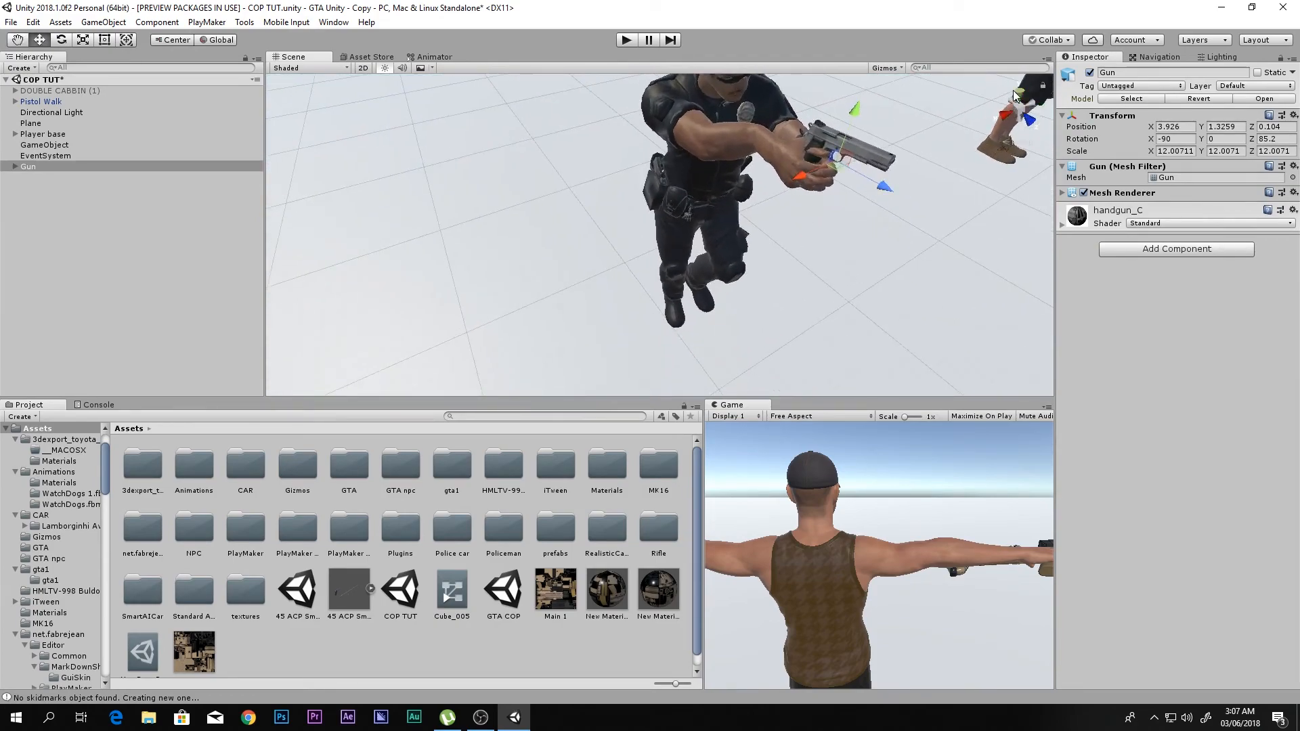
left_click(1018, 93)
left_click_drag(660, 174, 669, 184)
middle_click_drag(669, 184, 752, 222)
key("w")
left_click_drag(766, 230, 764, 231)
right_click_drag(806, 257, 705, 169)
middle_click_drag(820, 365, 801, 258)
right_click_drag(801, 257, 725, 149)
middle_click_drag(796, 317, 709, 159)
scroll(742, 217, "down", 2)
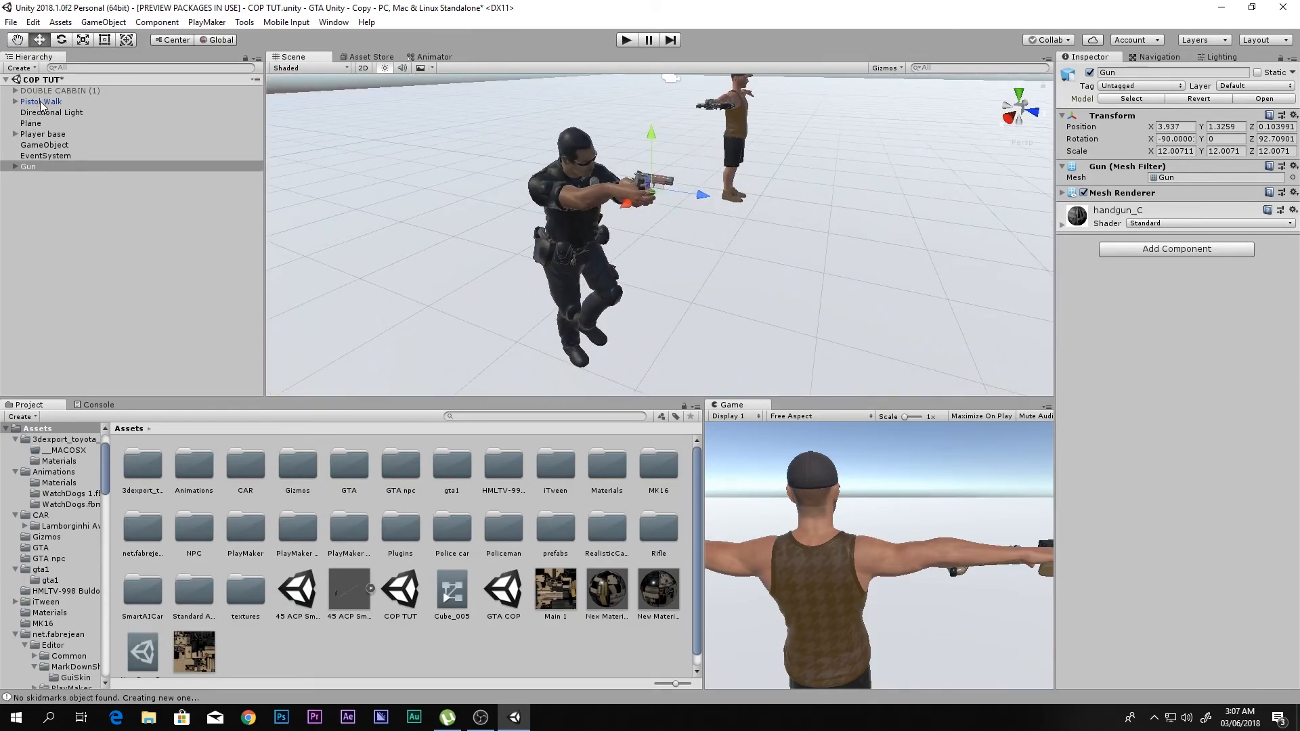
- Rename the Pistol Walk object in the scene as "Poiceman"
left_click(39, 103)
left_click(1145, 73)
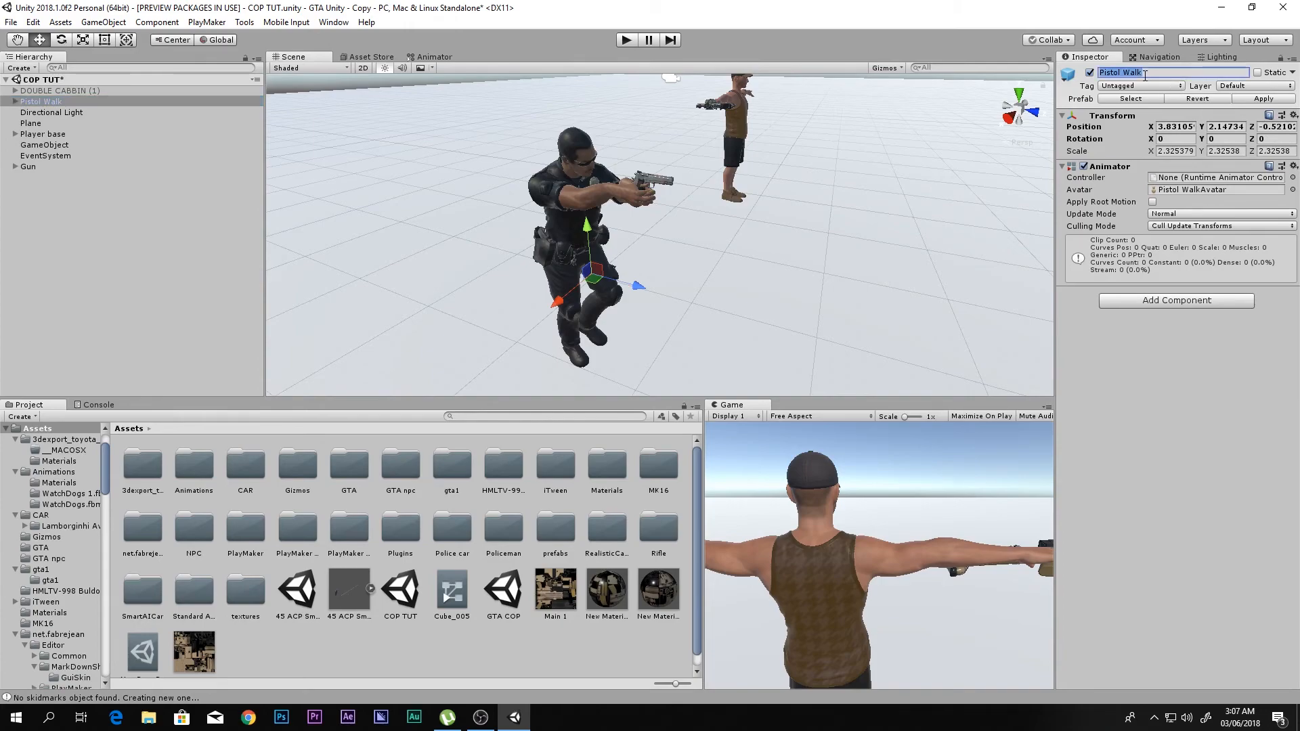
key("shift")
type("Poiceman")
key("Return")
- Parent the Gun object to the mixamorig:RightHand bone in the Poiceman skeleton
left_click(16, 103)
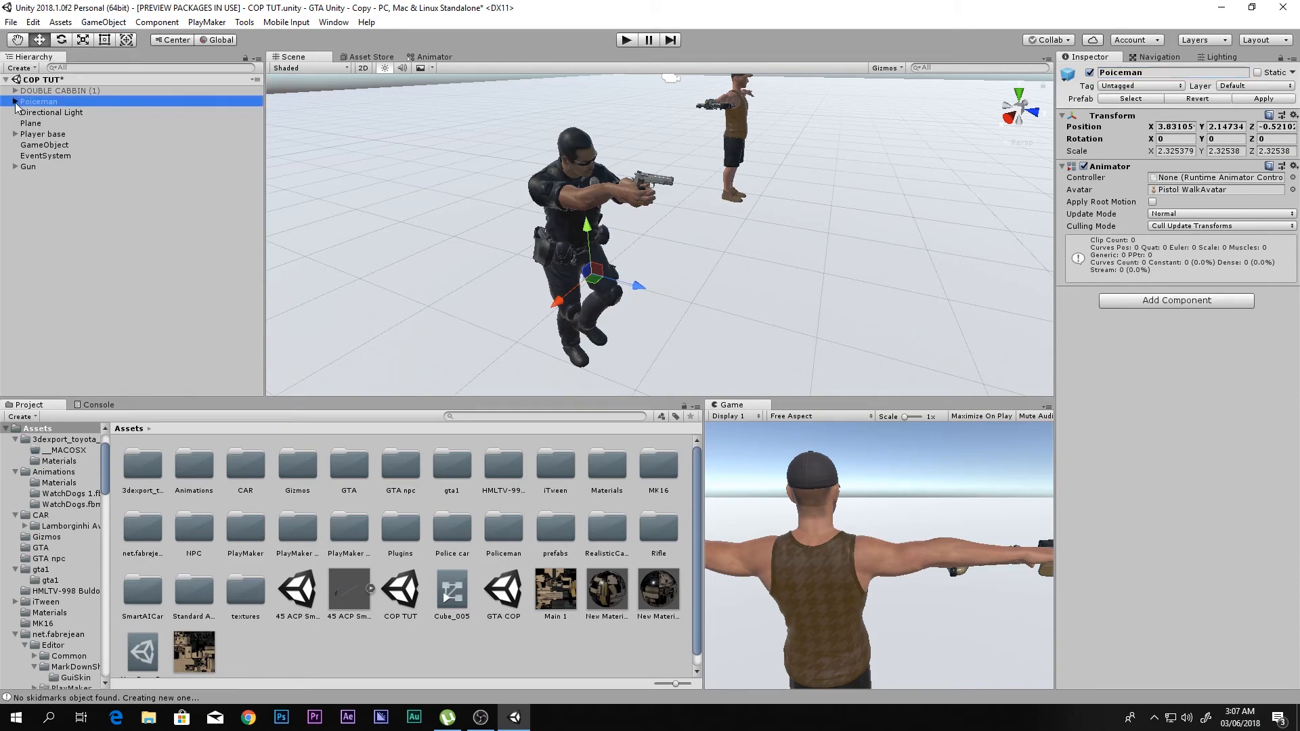
left_click(25, 296)
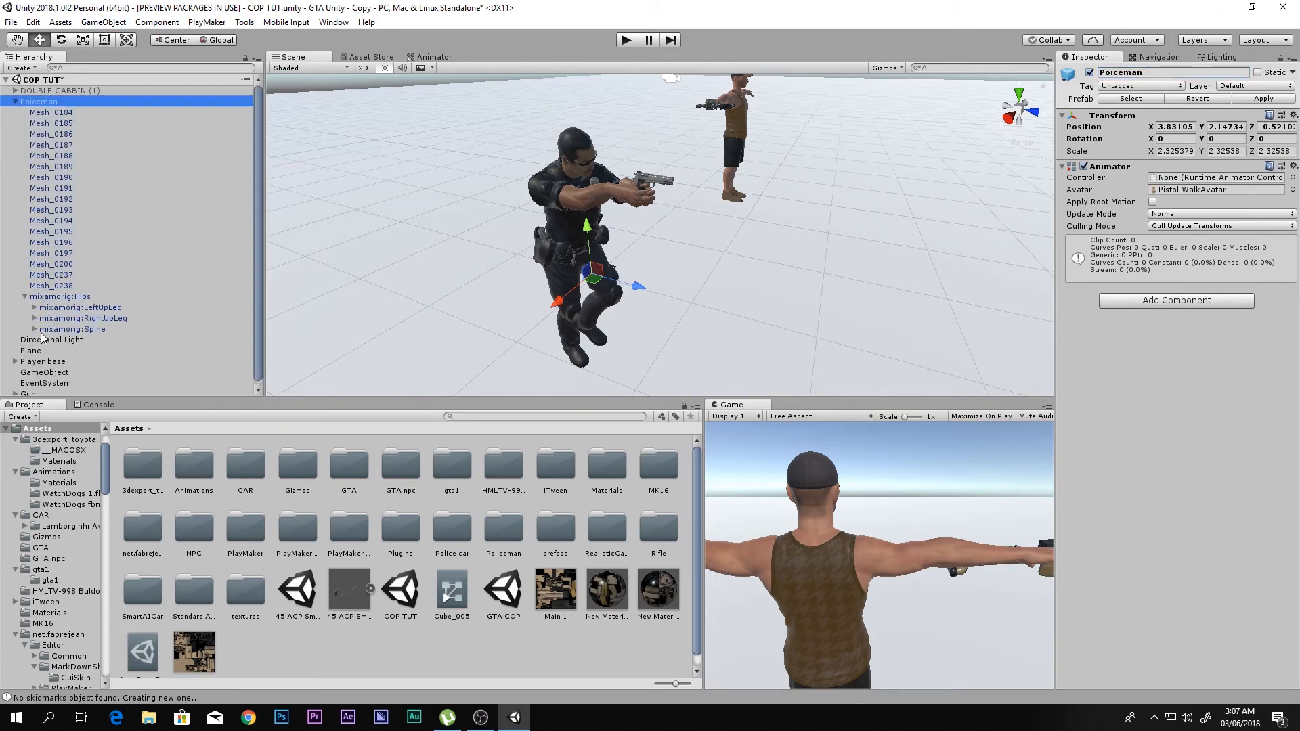
left_click(36, 330)
left_click(44, 341)
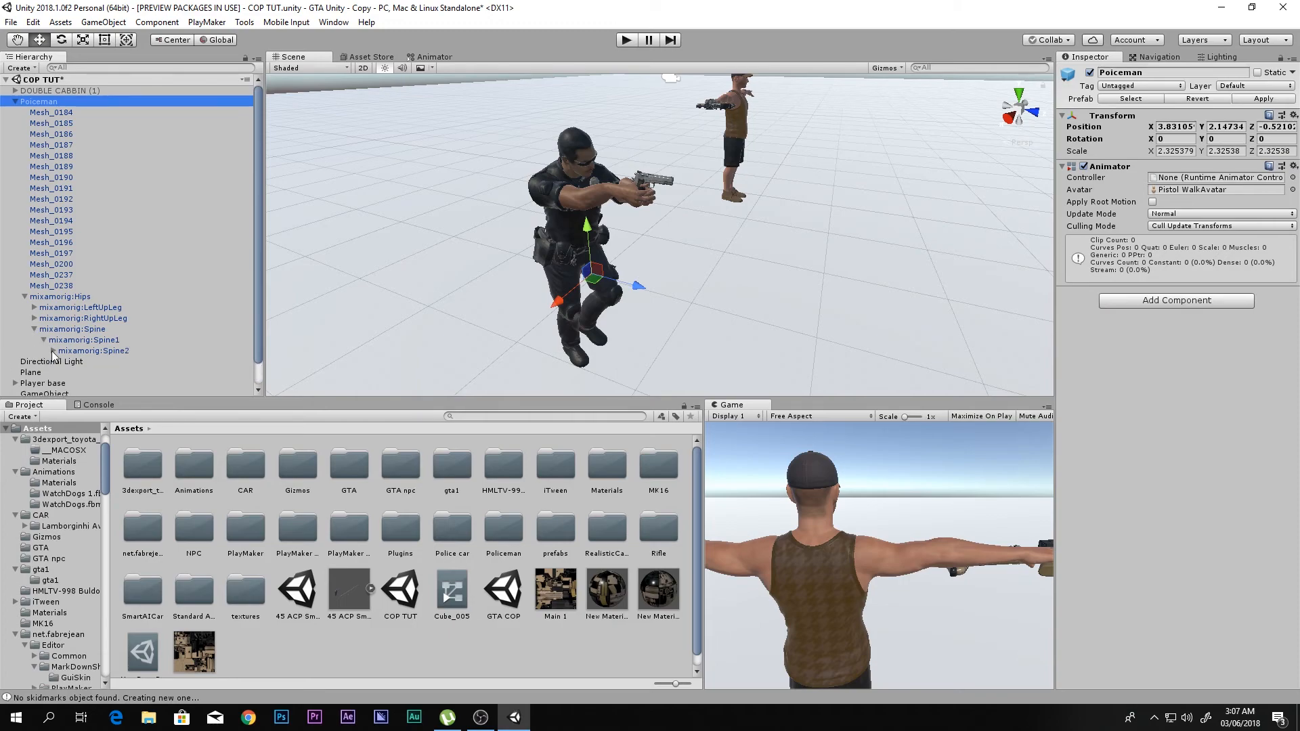
left_click(53, 351)
scroll(73, 358, "down", 1)
scroll(75, 358, "down", 1)
left_click(63, 326)
scroll(80, 336, "down", 1)
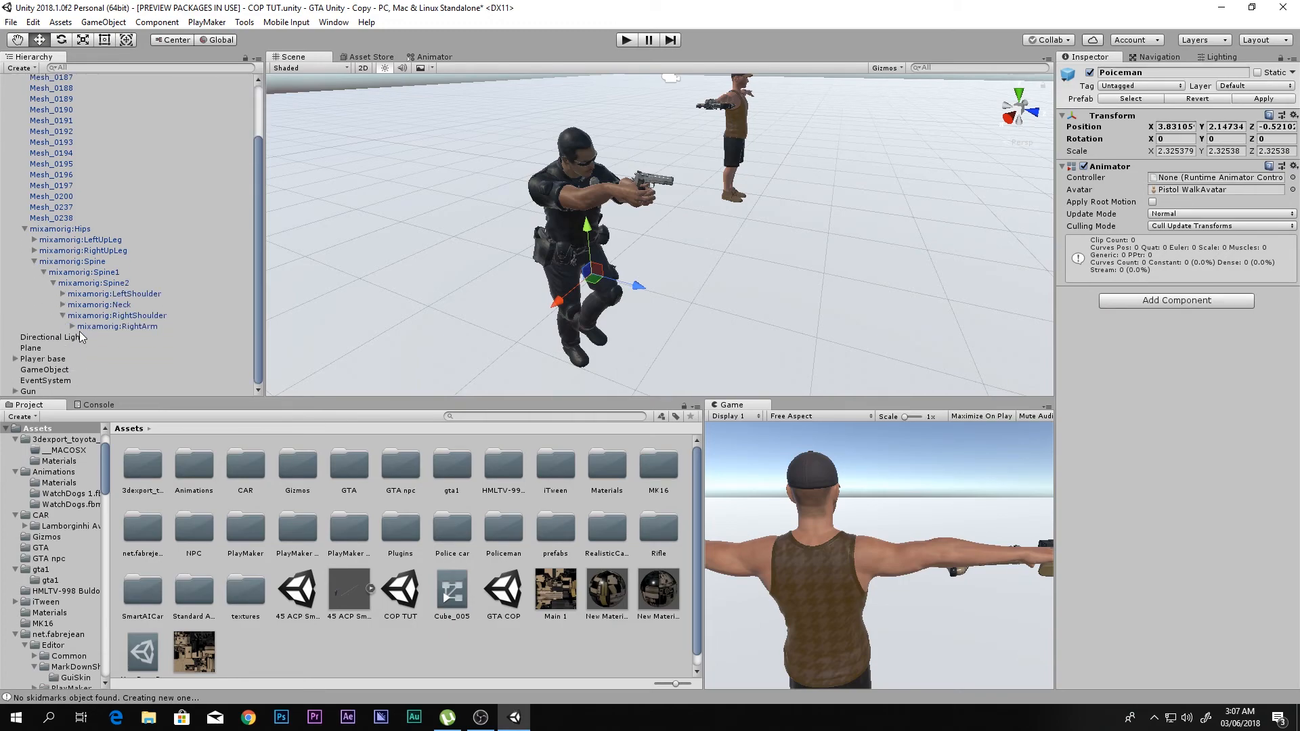
left_click(72, 326)
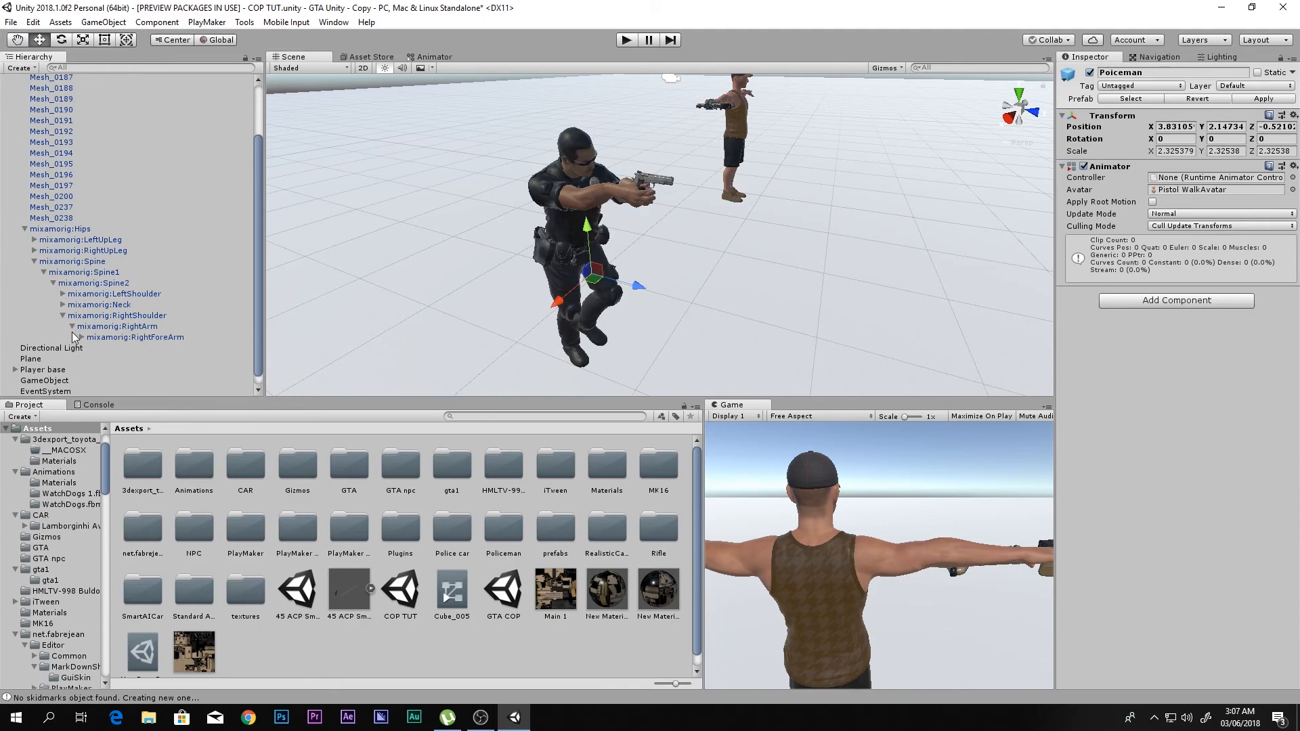
left_click(76, 337)
left_click(81, 337)
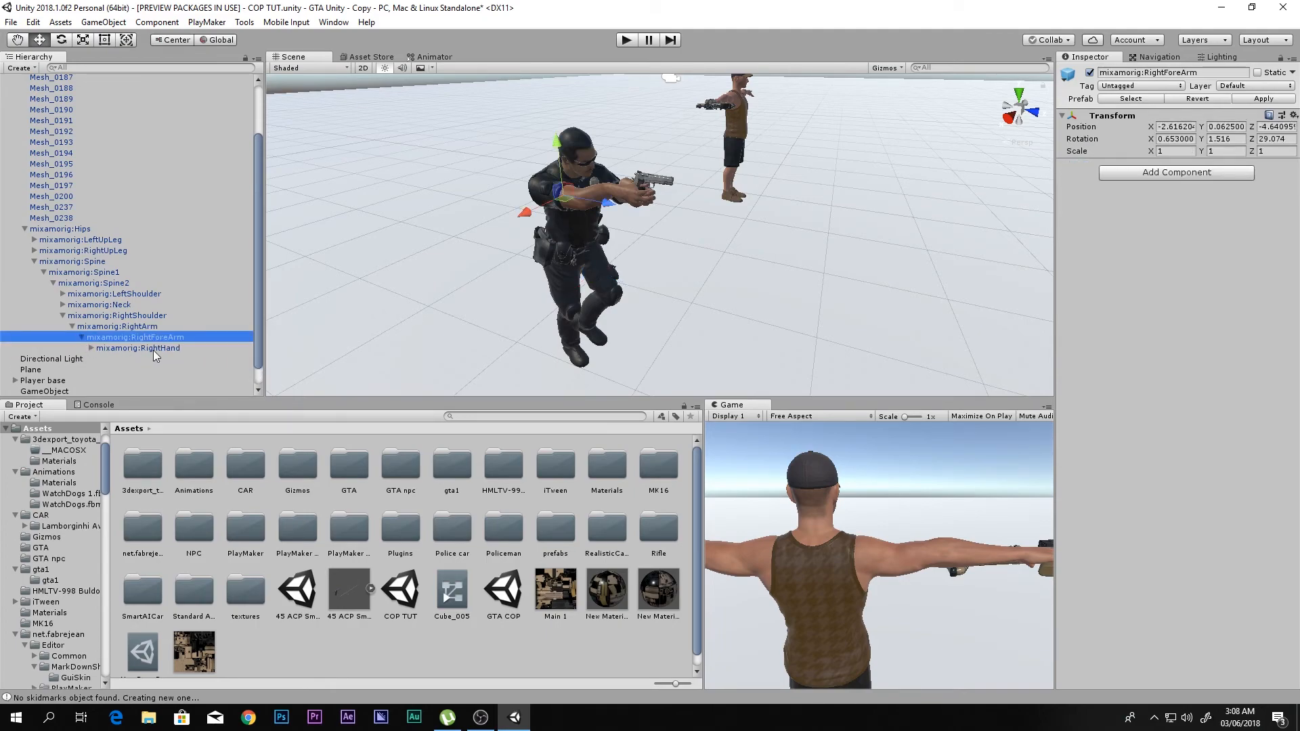
scroll(176, 359, "down", 1)
left_click_drag(35, 392, 155, 335)
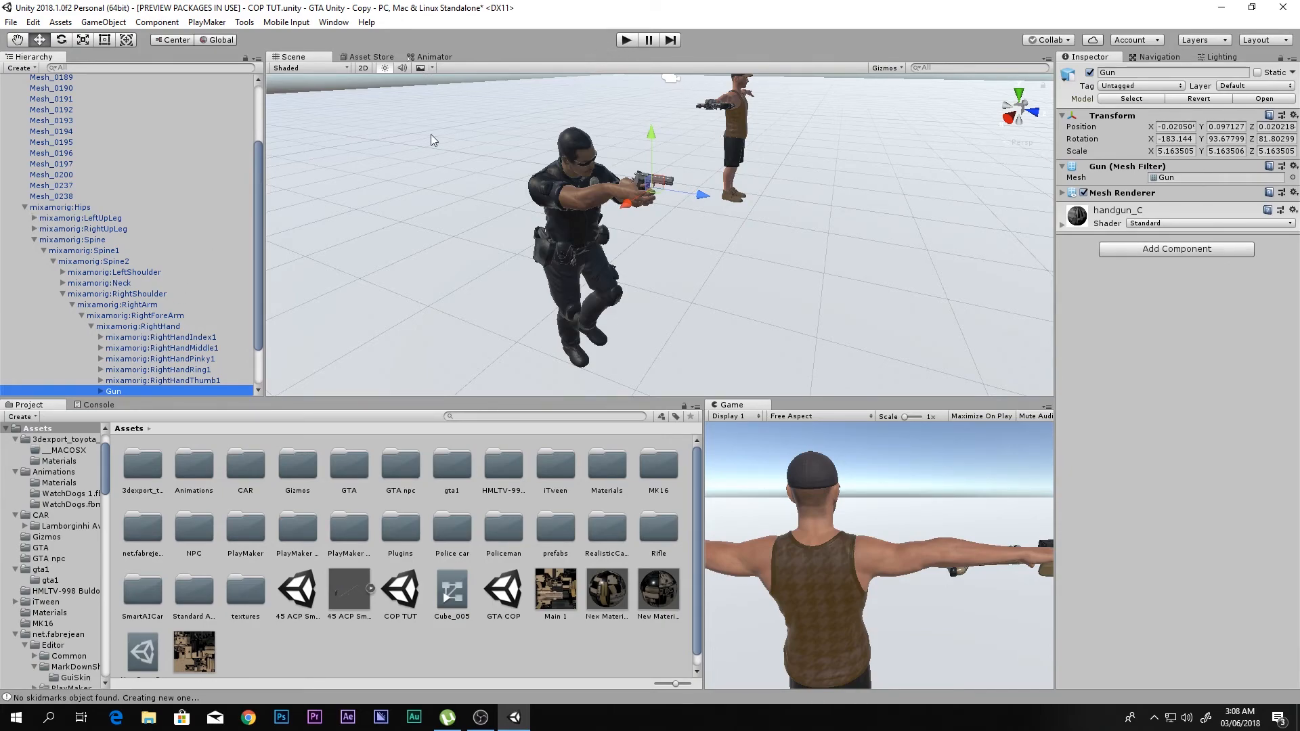
- Delete the existing Police animator controller from the Animations folder
double_click(195, 466)
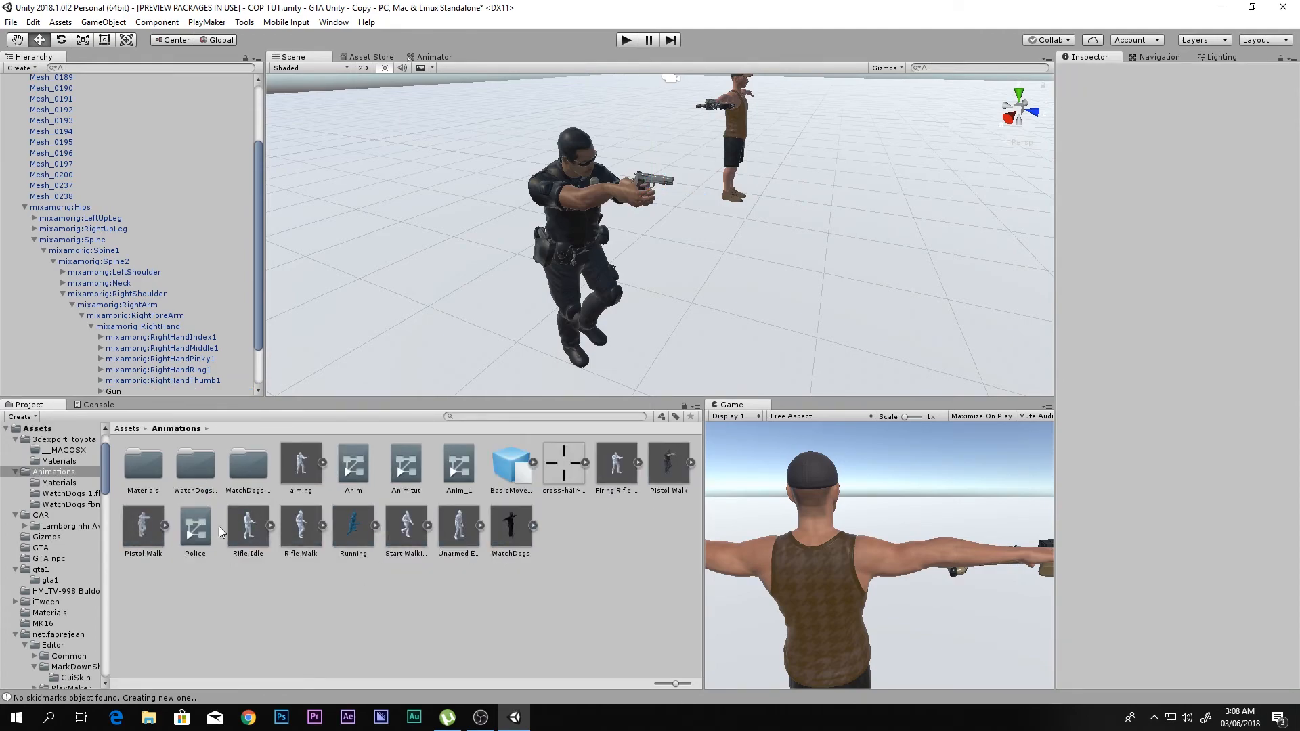
left_click(193, 529)
key("Delete")
key("Return")
- Create an Animator Controller named "Policman walking" in the Animations folder
right_click(235, 584)
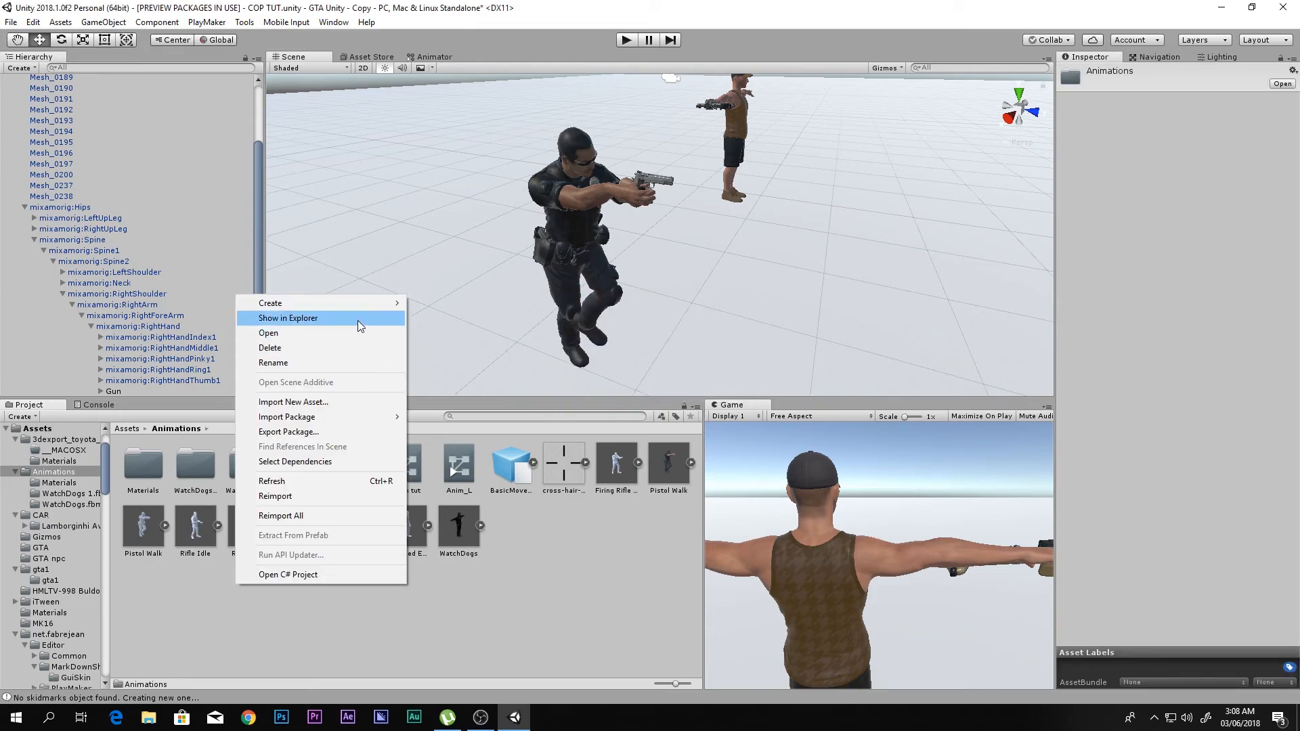
mouse_move(307, 307)
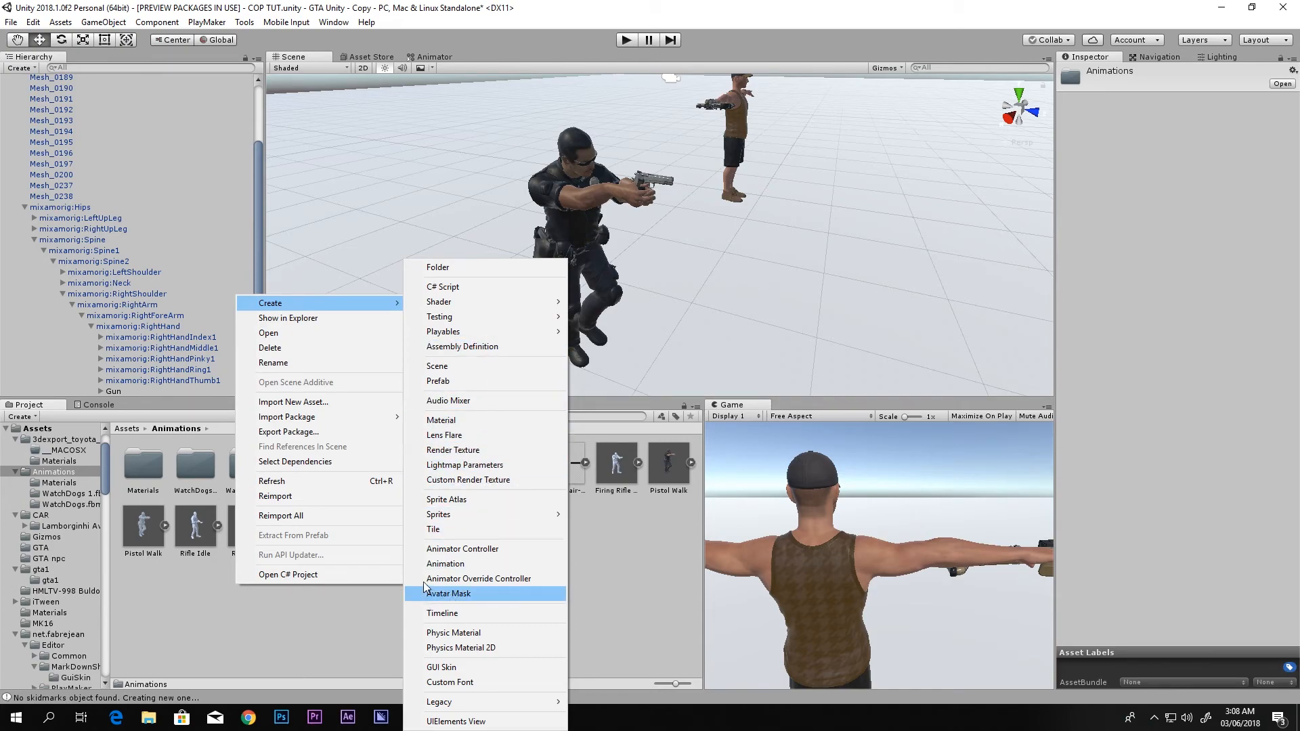
left_click(452, 550)
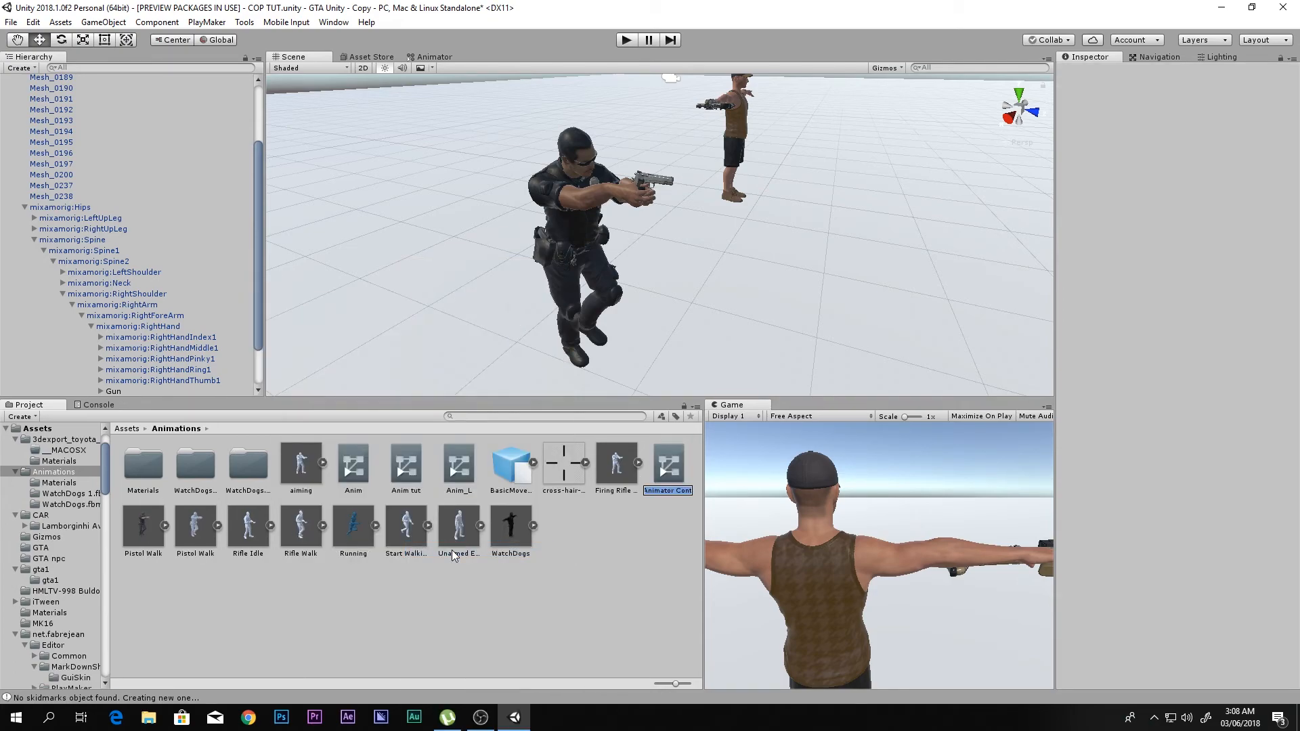
type("Policman")
type(" wa")
type("ll")
key("BackSpace")
type("king")
key("Return")
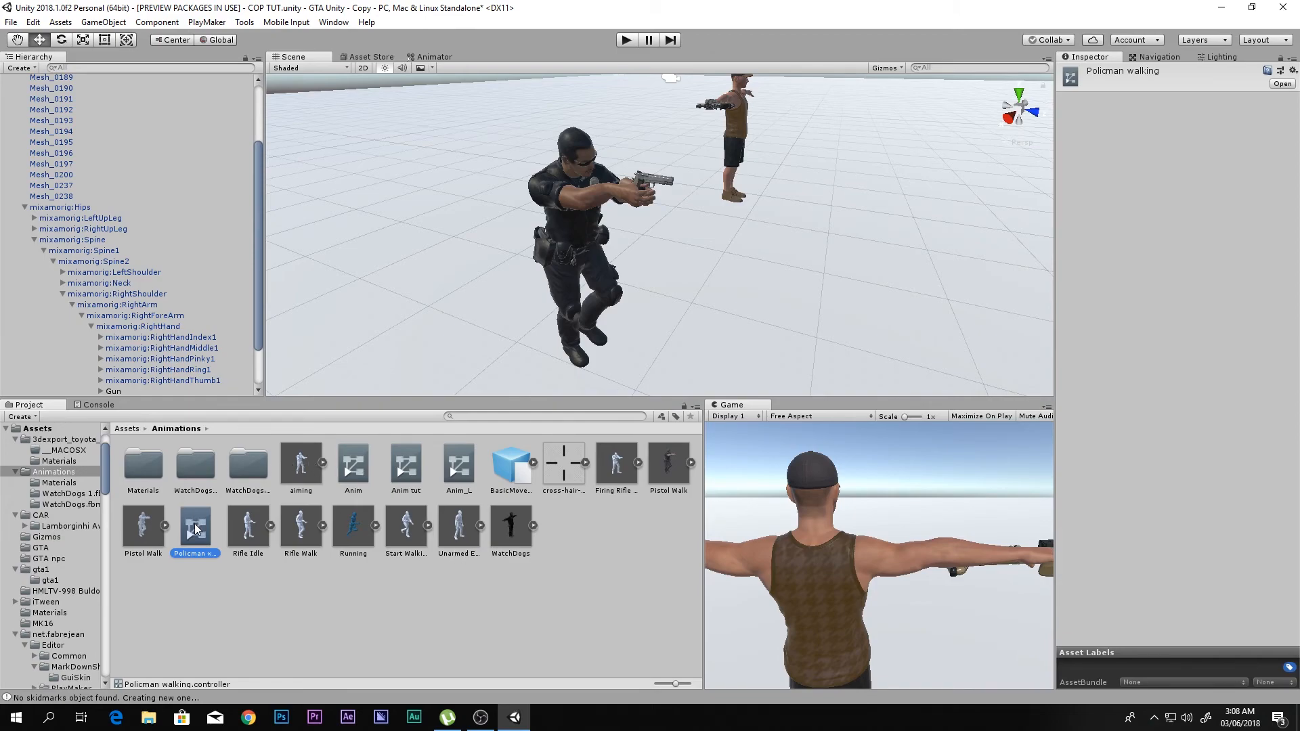
- Assign the Policman walking controller to the Animator component of the Poiceman object
scroll(147, 319, "up", 3)
left_click(50, 103)
left_click_drag(190, 536, 1169, 181)
- Open the Policman walking controller and add the Pistol Walk animation as its default state
double_click(212, 536)
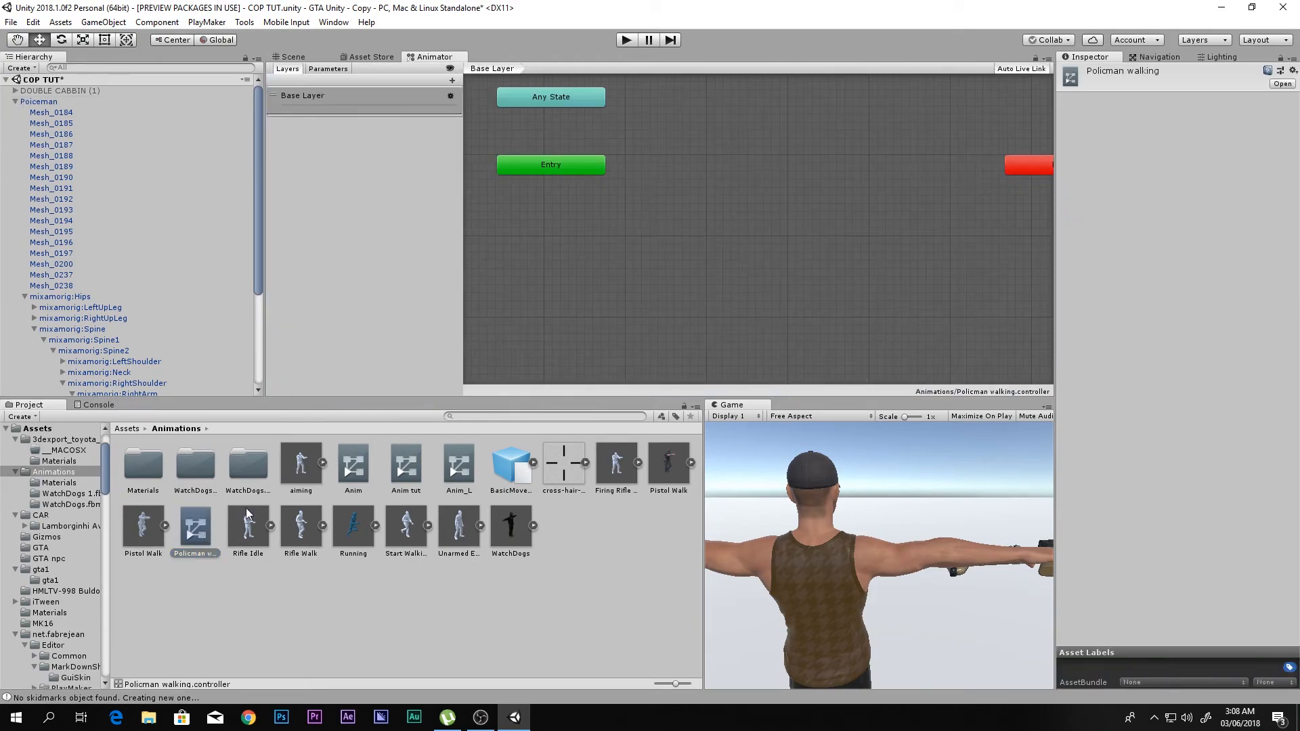
left_click(143, 532)
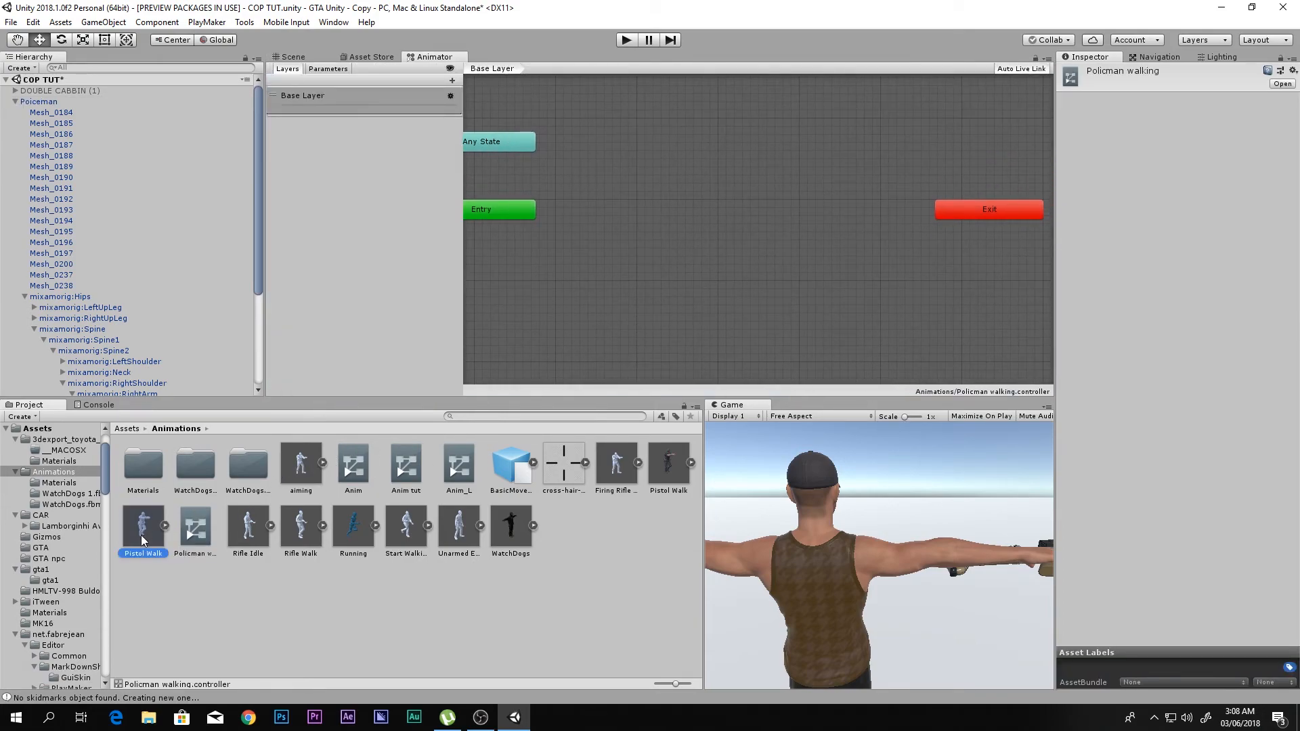
left_click_drag(157, 542, 644, 206)
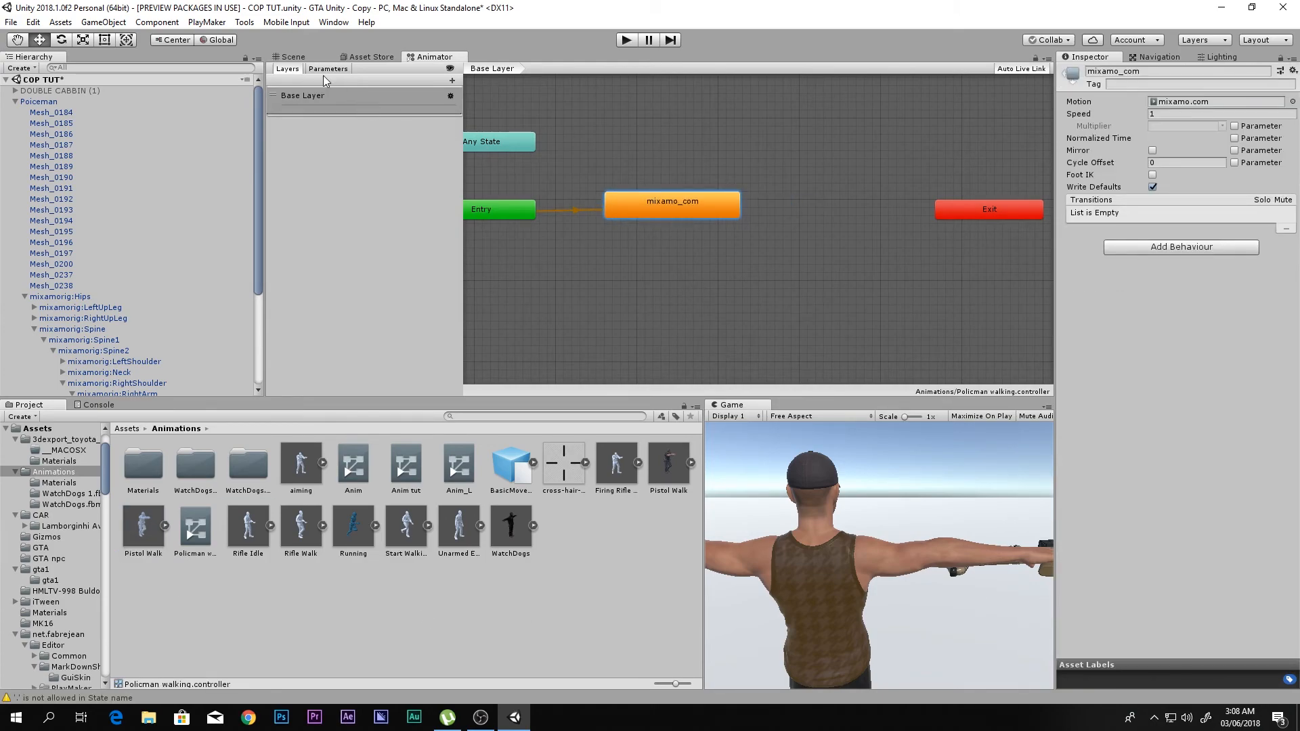
- Run the game and examine the policeman's pistol walk and the gun in his hand from several angles in the scene
left_click(291, 57)
key("ctrl+p")
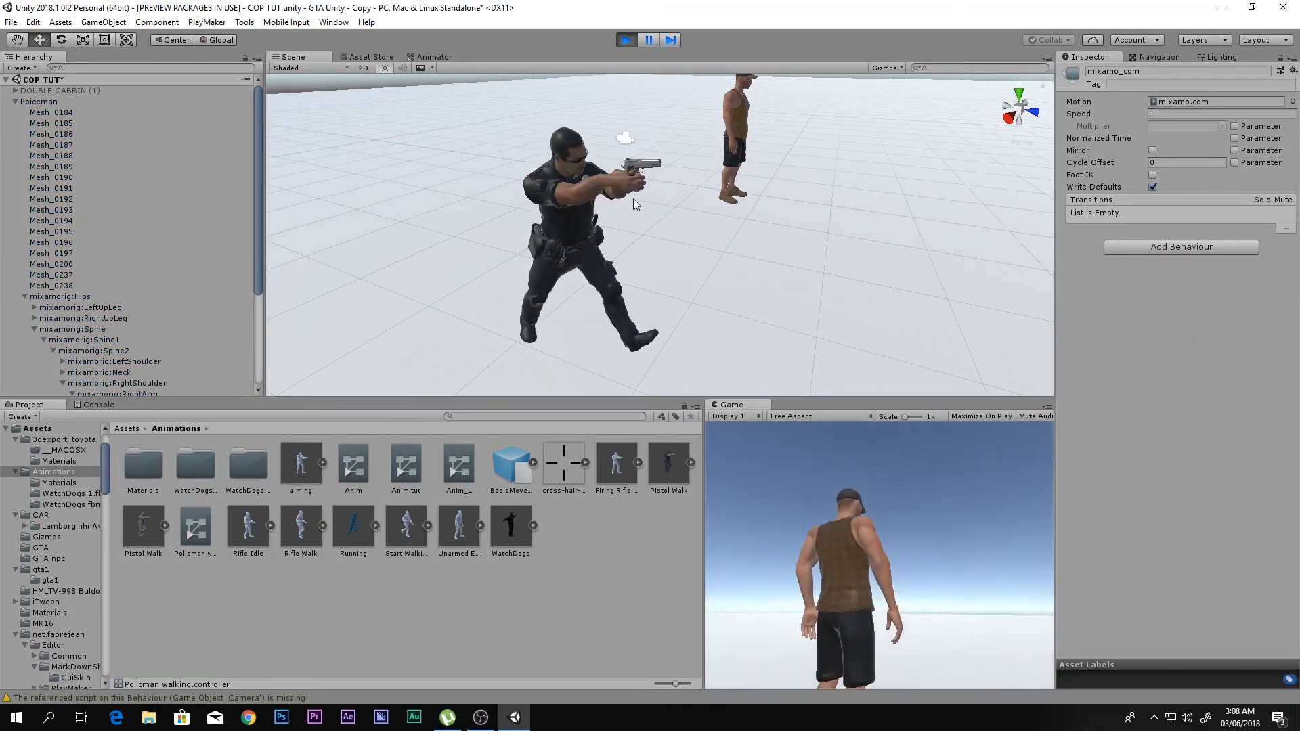
middle_click_drag(695, 256, 738, 192)
right_click_drag(738, 192, 750, 129)
middle_click_drag(727, 252, 742, 209)
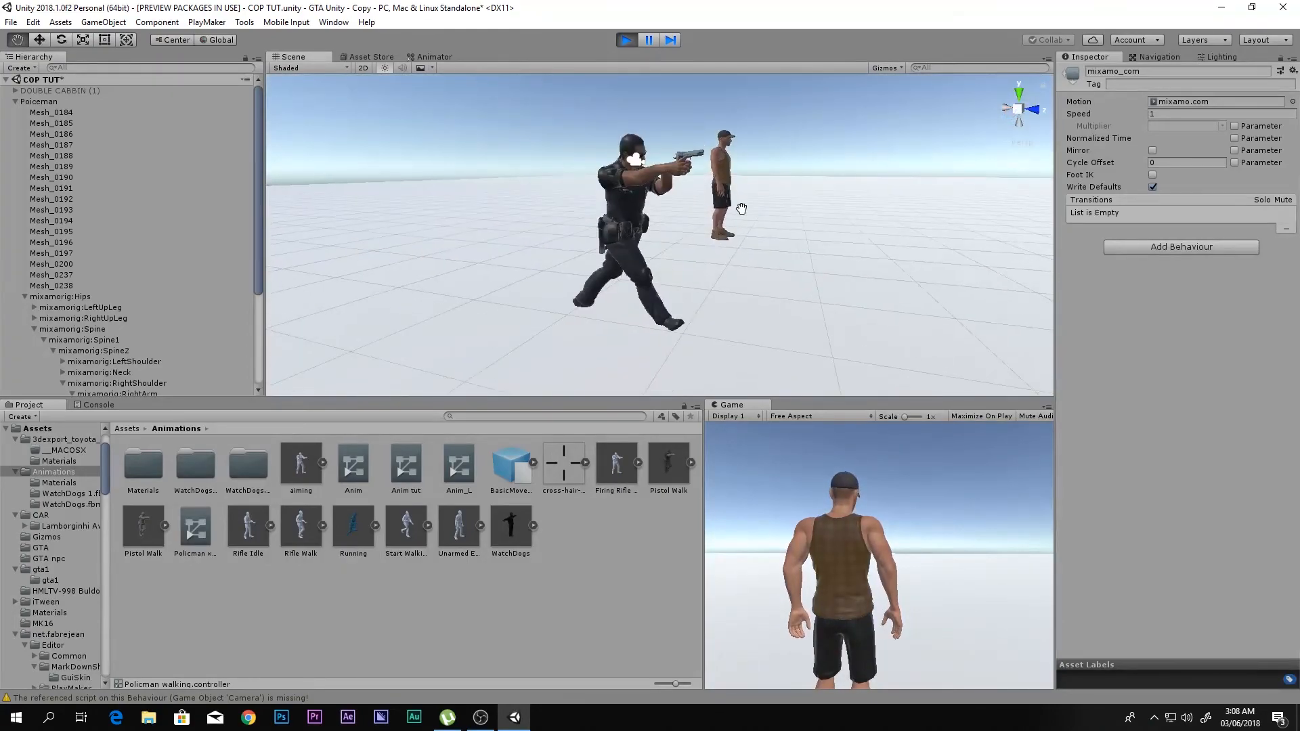
- View the walking policeman from another angle, stop the game and clear the current selection
left_click_drag(741, 208, 535, 220, "alt")
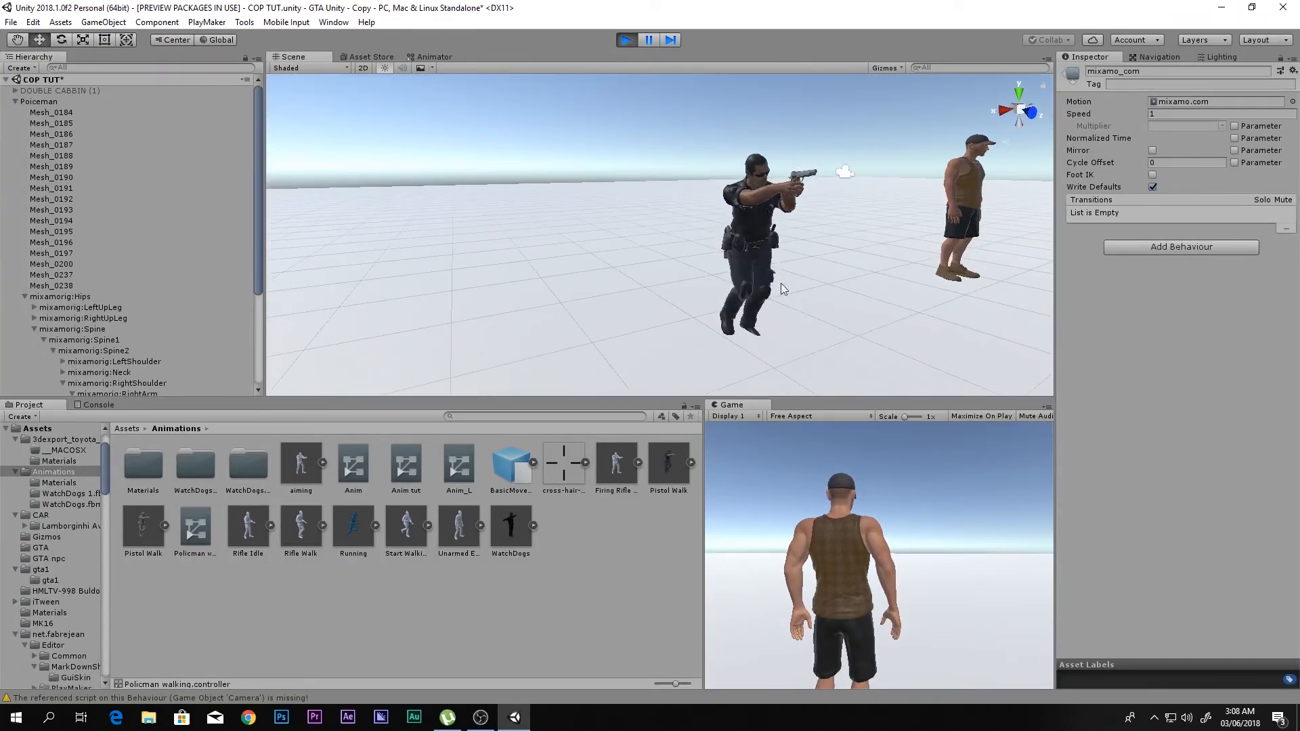
left_click(627, 40)
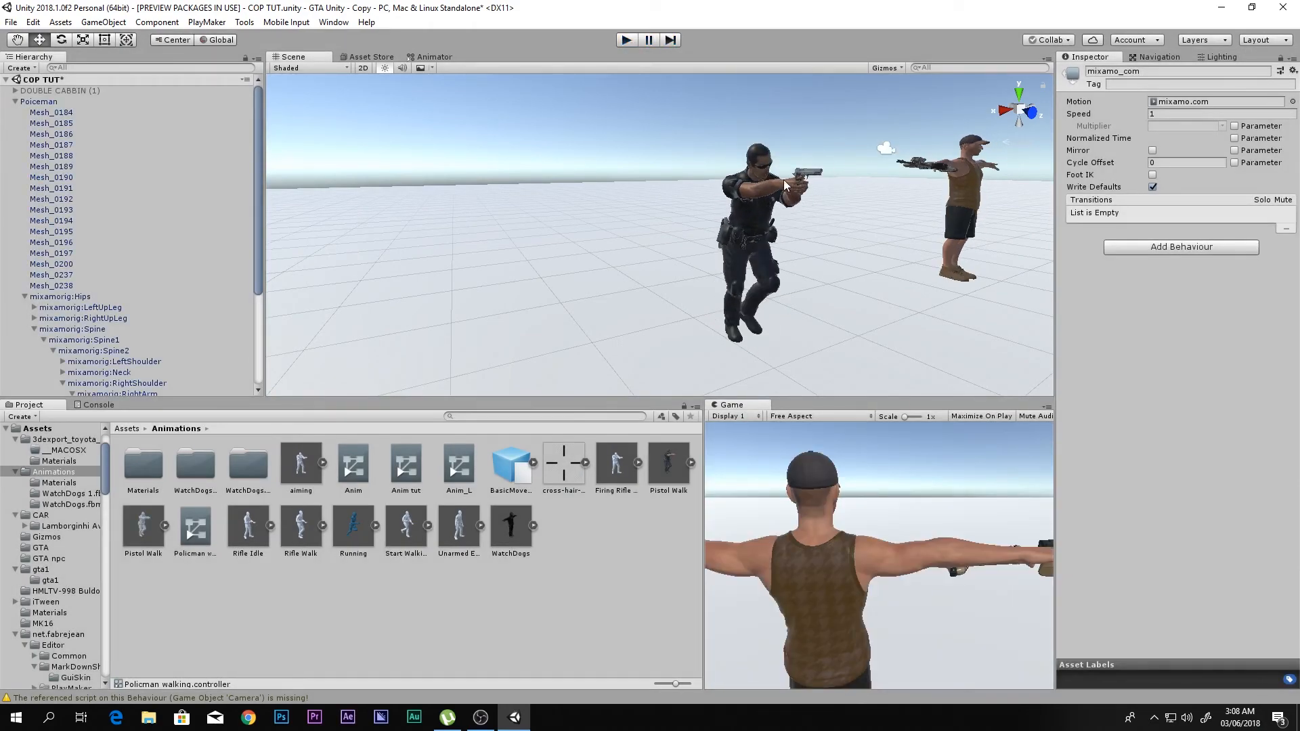
left_click(531, 587)
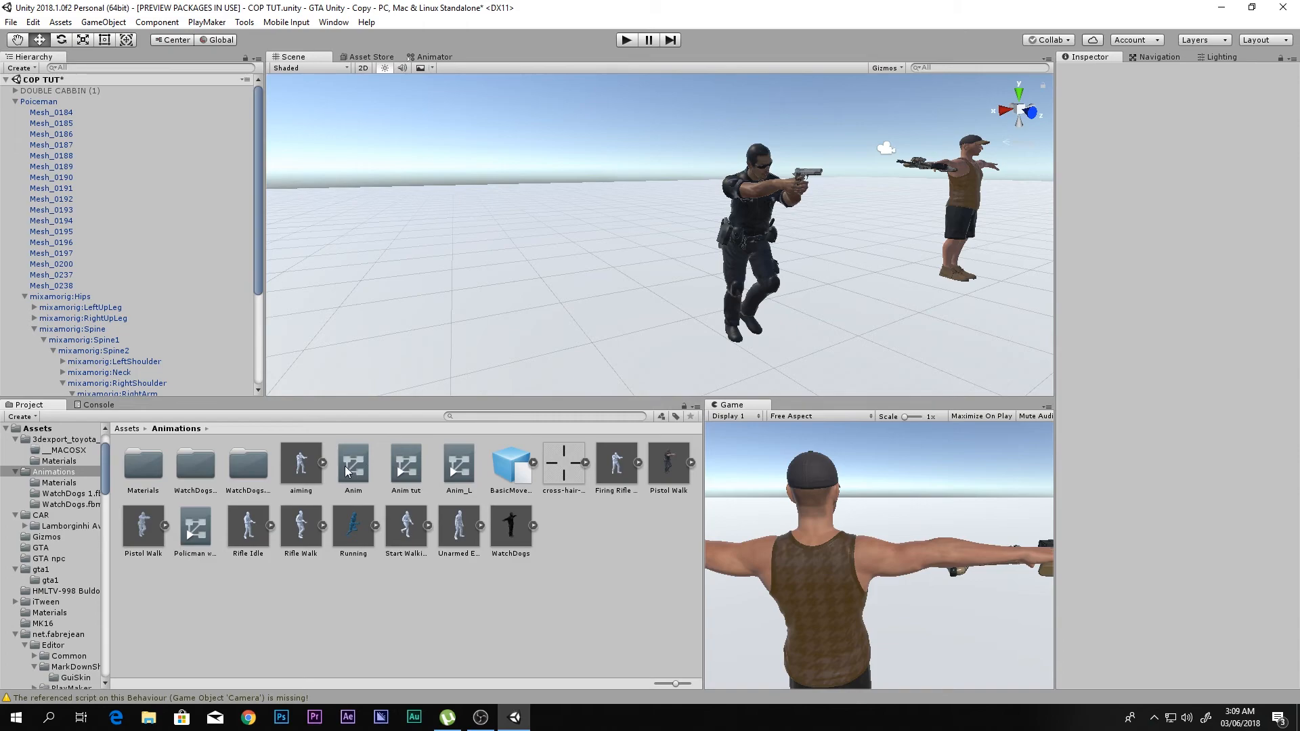
- Look through the BasicMovement clips and search the project assets for "walk fwd loo"
left_click(534, 463)
scroll(535, 472, "down", 5)
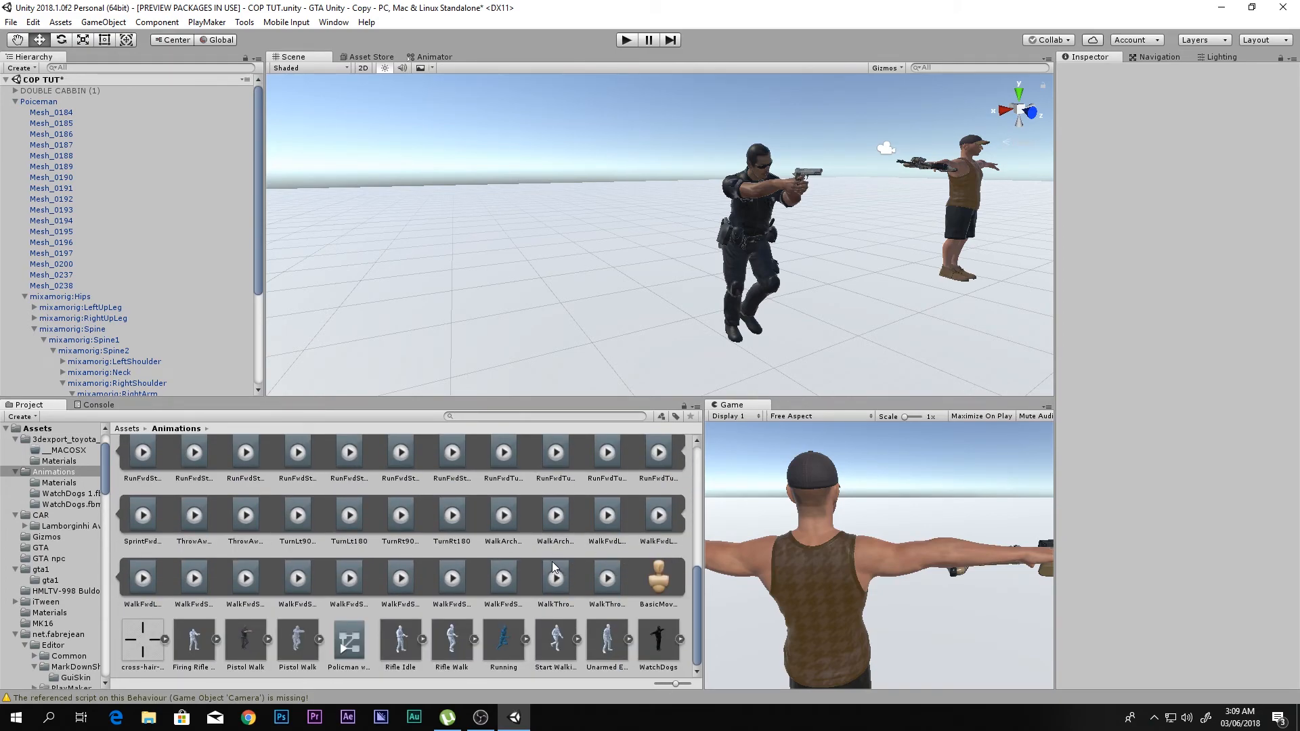
scroll(541, 545, "up", 5)
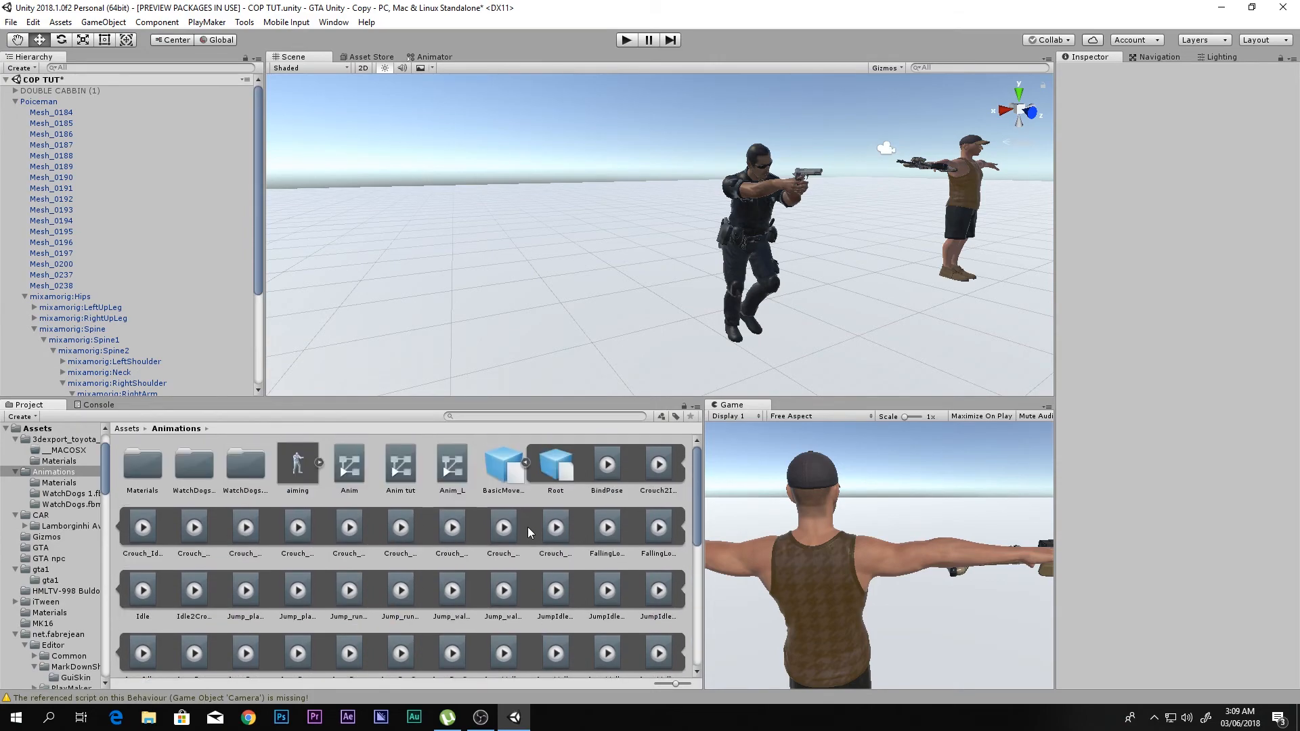
left_click(491, 467)
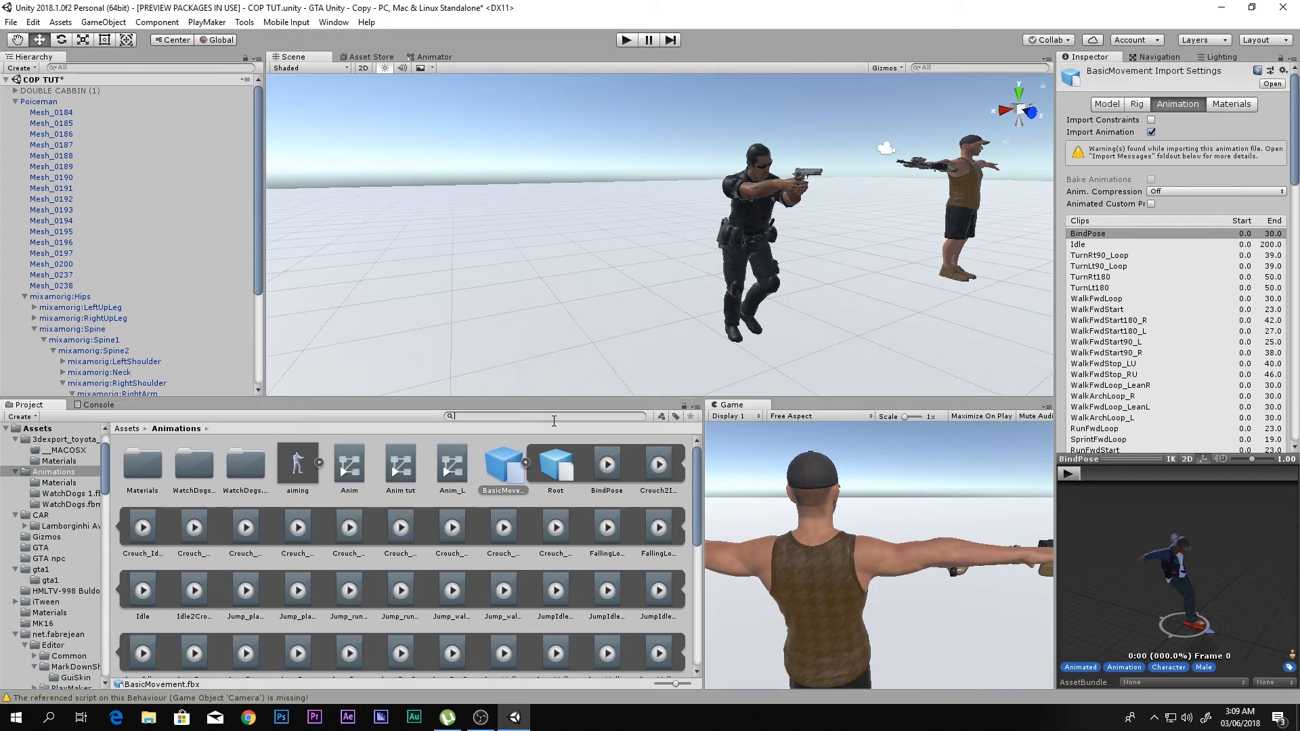
type("walk")
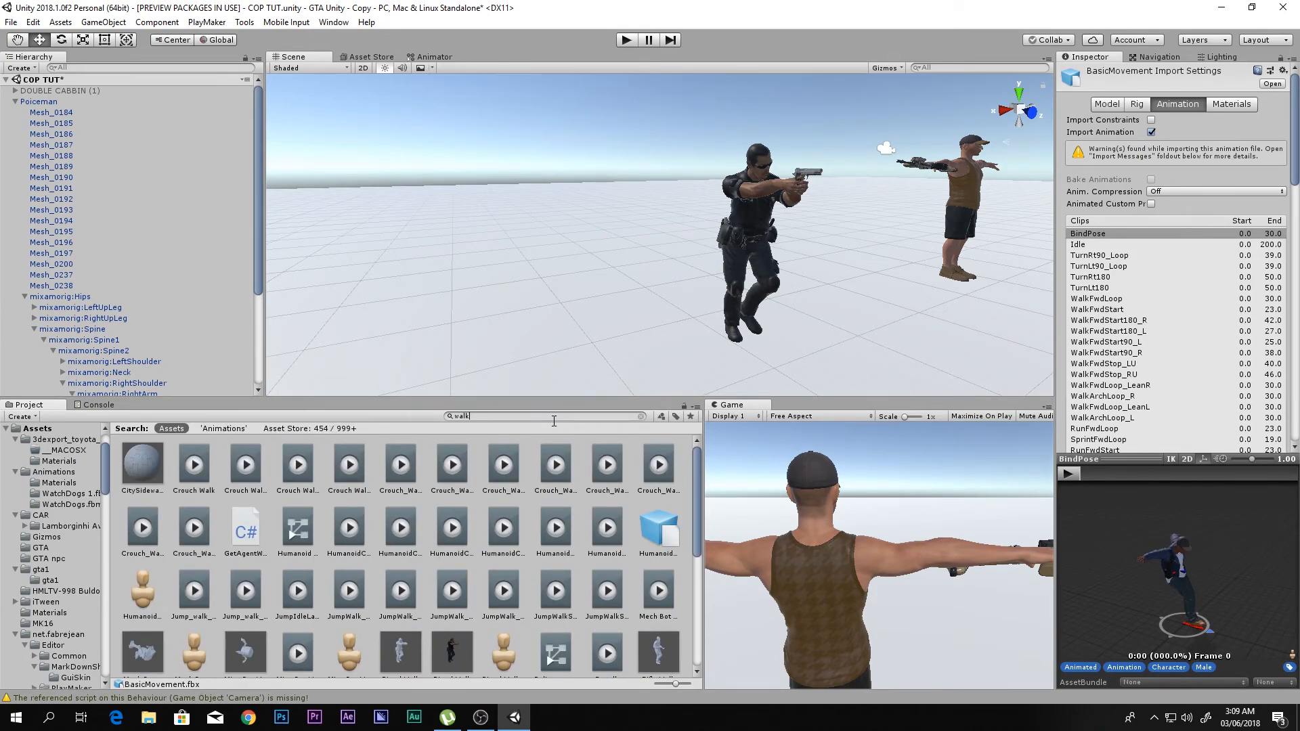
type(" f")
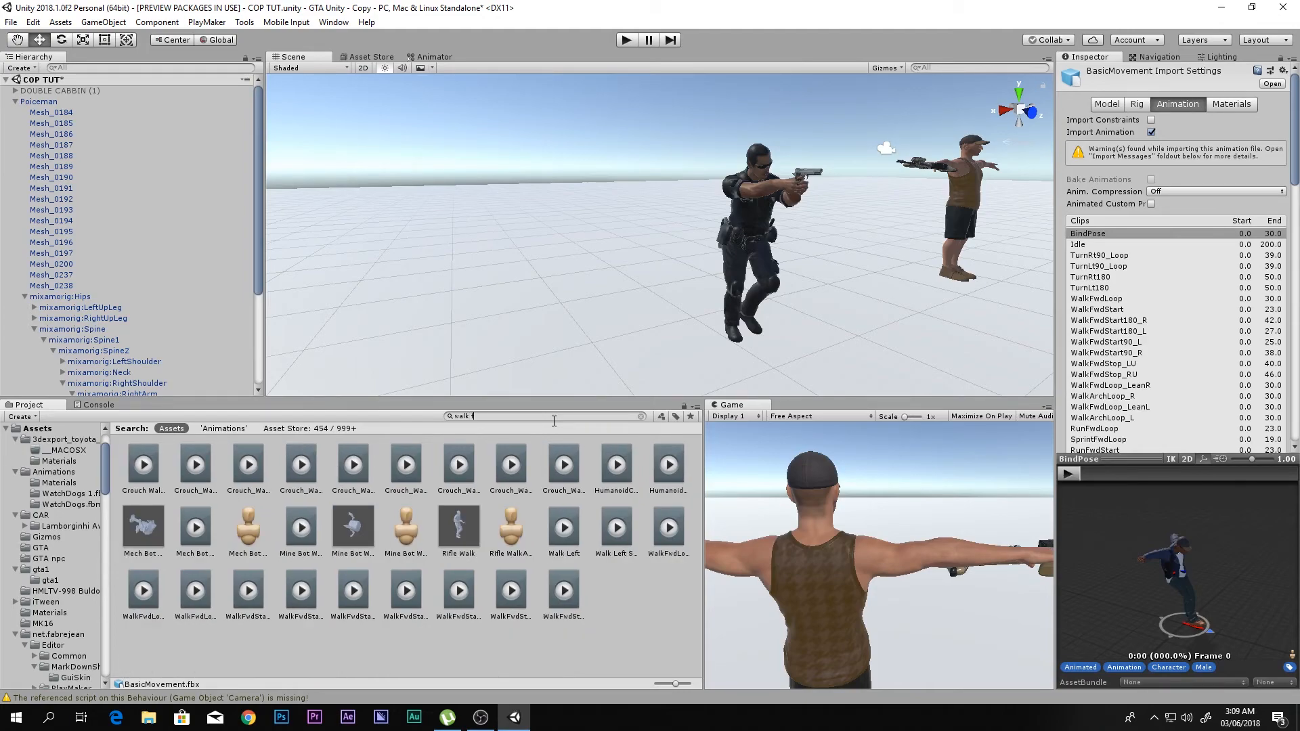
type("wd")
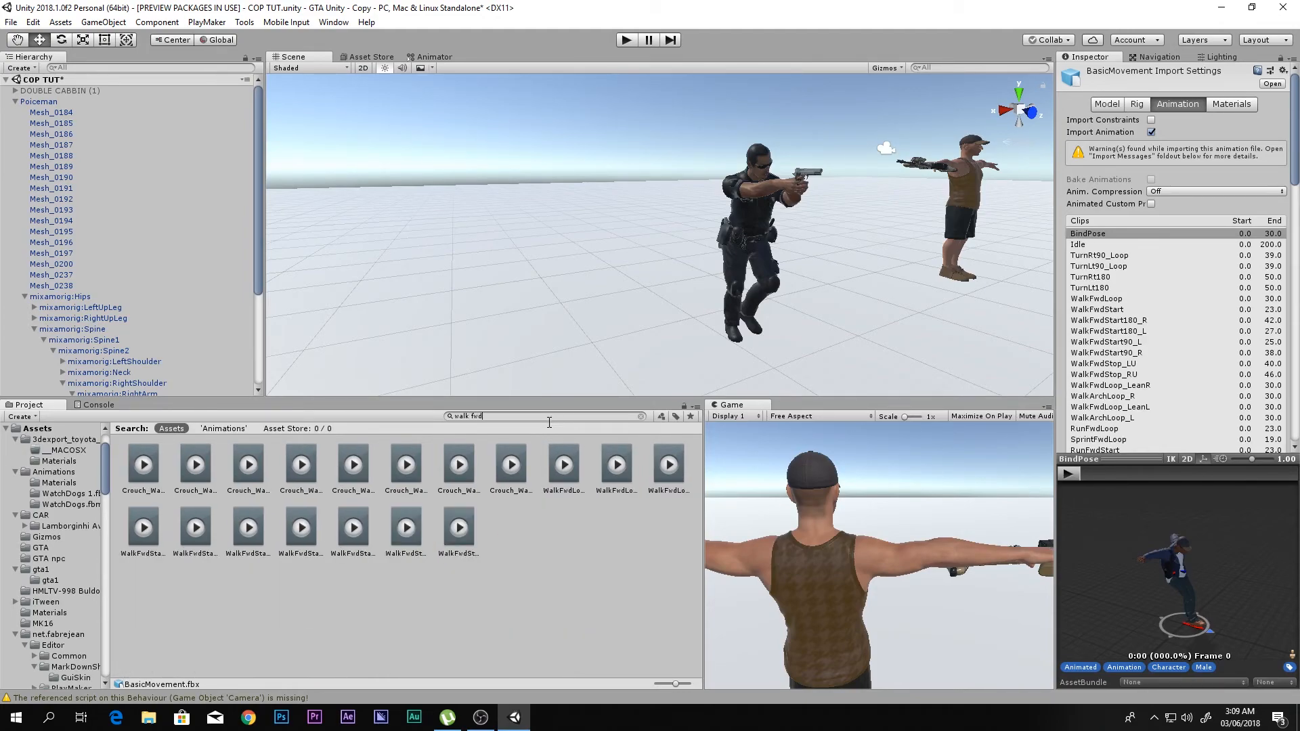
type(" loo")
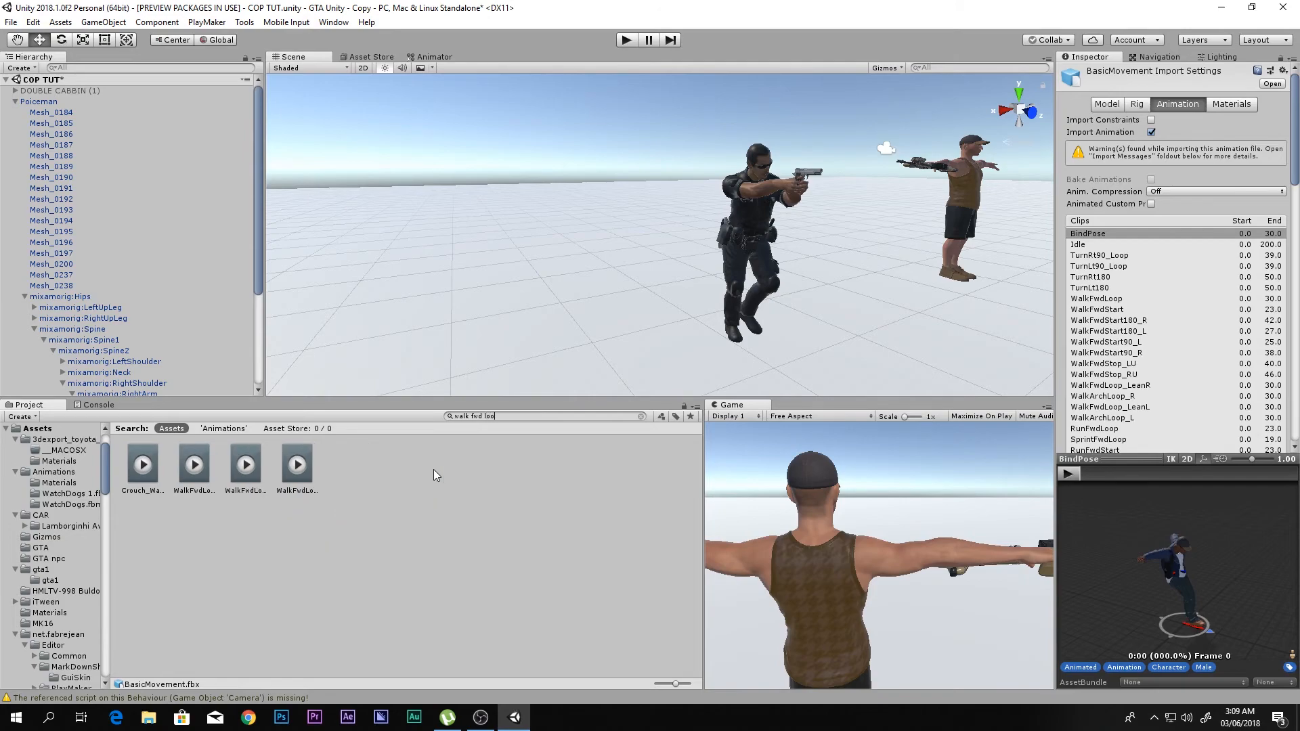
- Preview the WalkFwdLoop animation clip up close and stop its playback
left_click(195, 466)
left_click(1070, 474)
scroll(1165, 569, "up", 5)
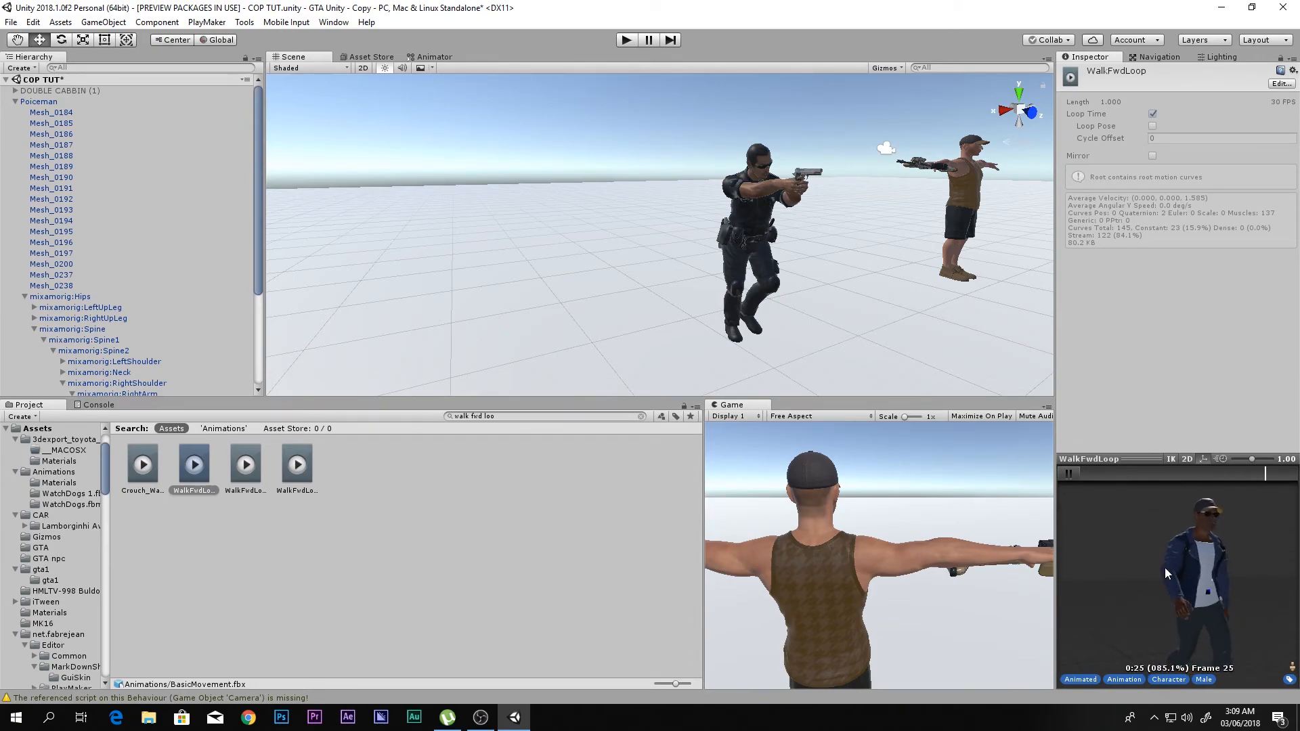
scroll(1168, 576, "down", 5)
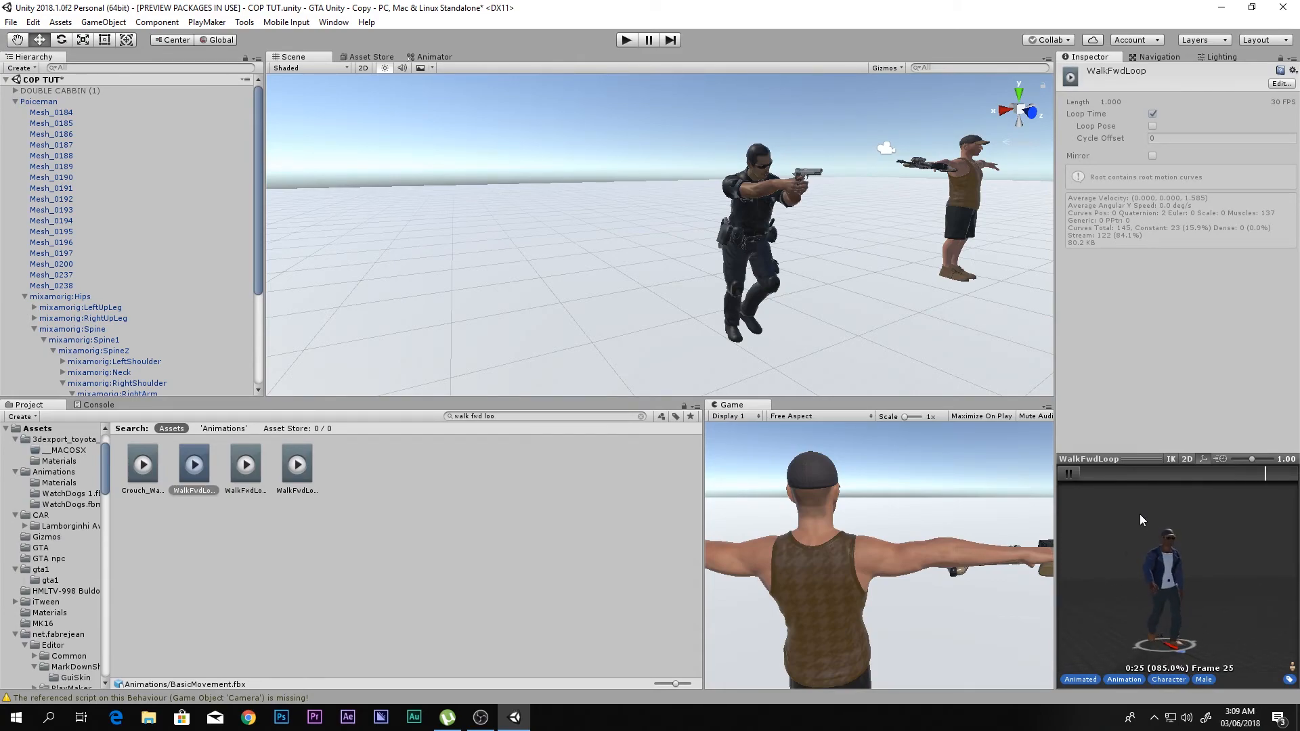
left_click(1068, 474)
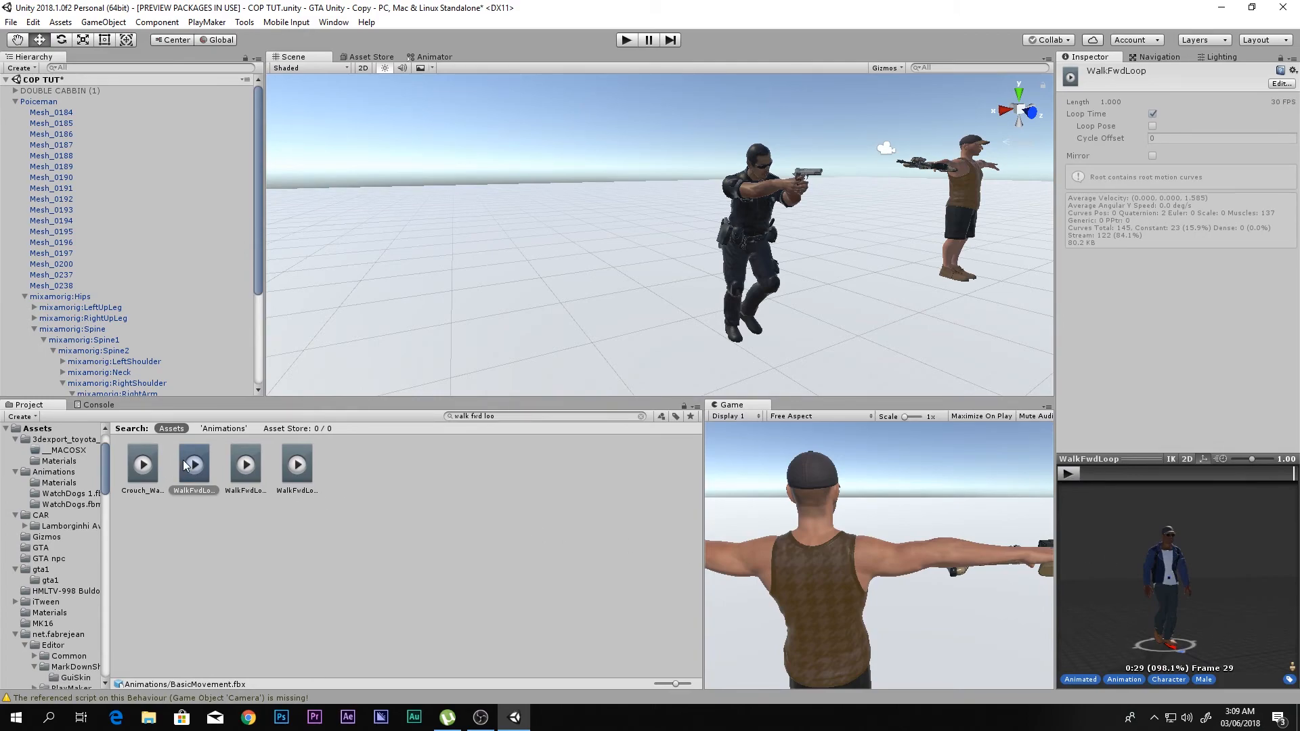
- Add the WalkFwdLoop clip to the Policman walking controller and set it as the layer default state
left_click(431, 57)
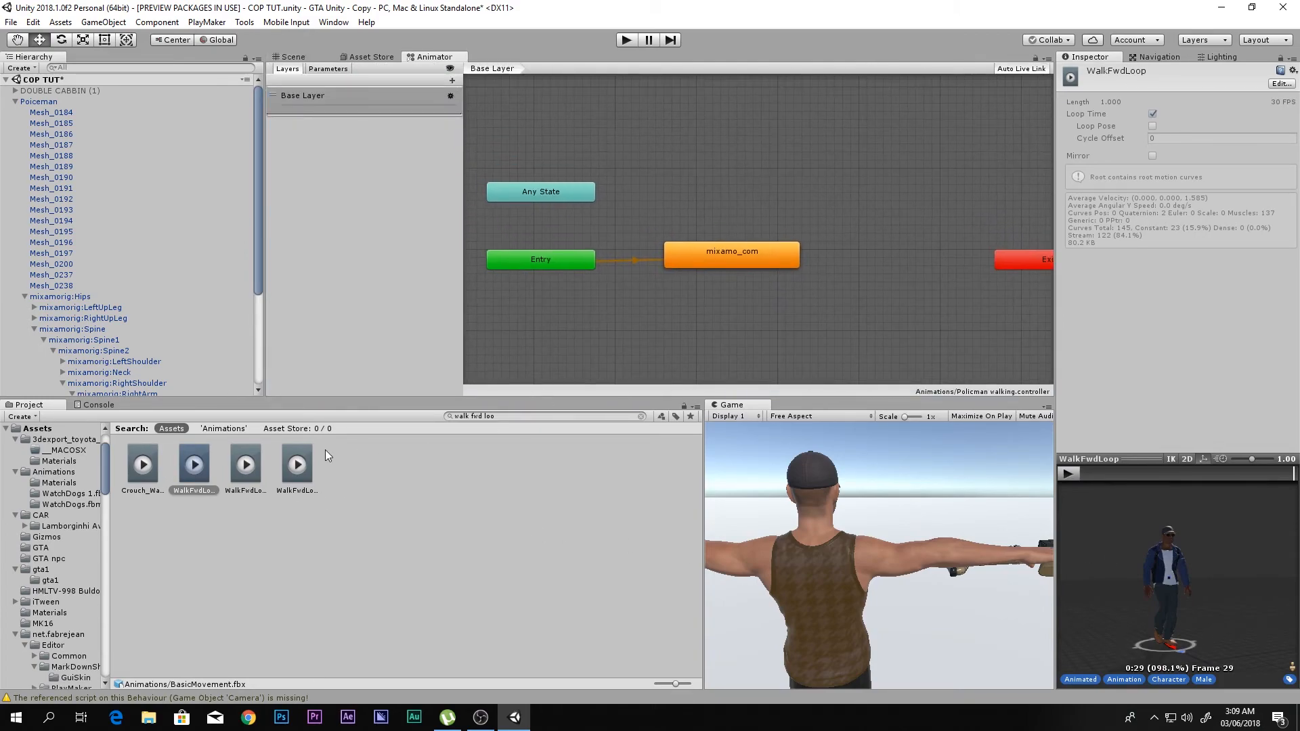
left_click_drag(656, 355, 728, 347)
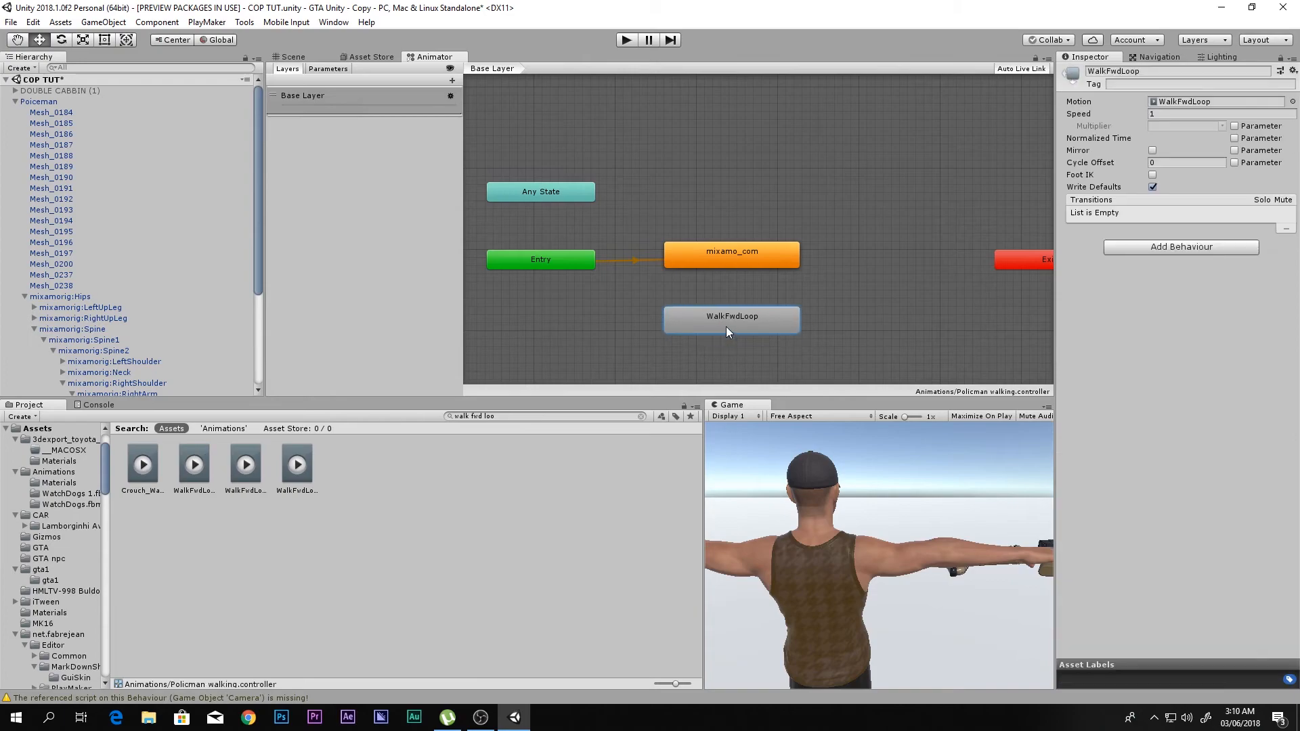
right_click(711, 320)
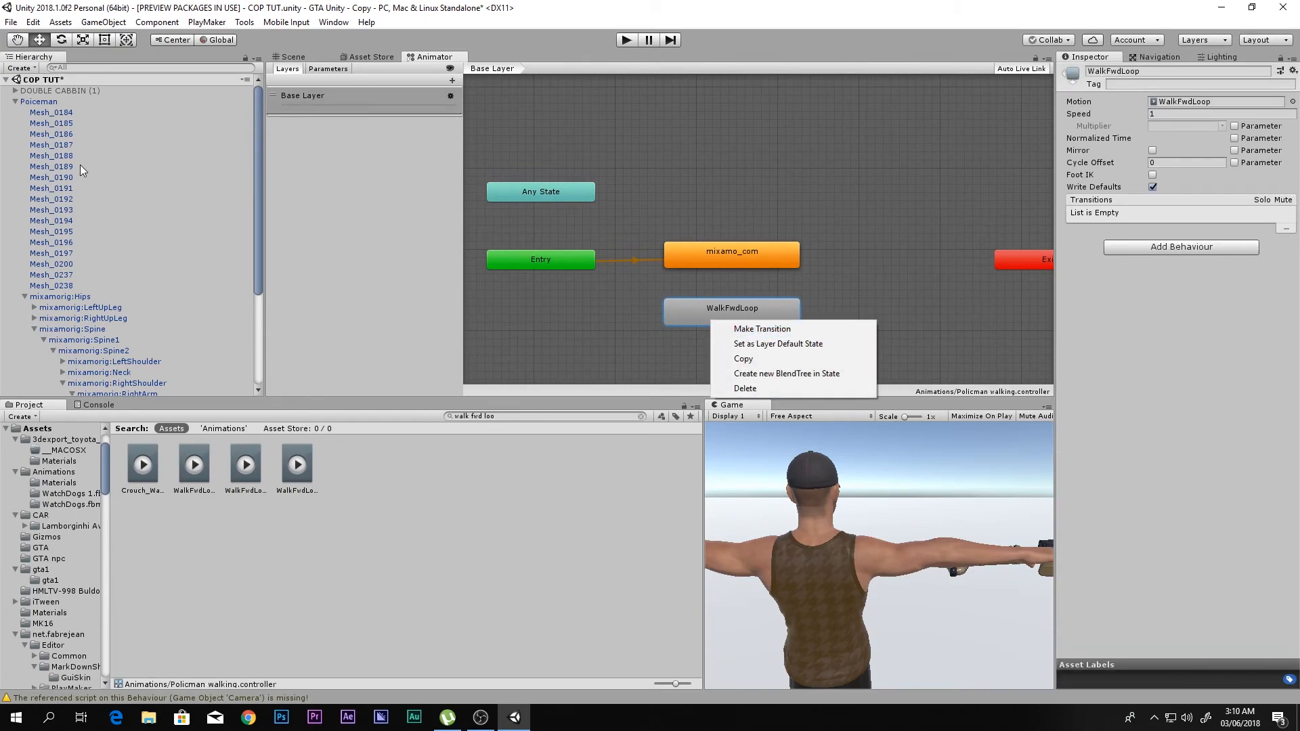
left_click(51, 103)
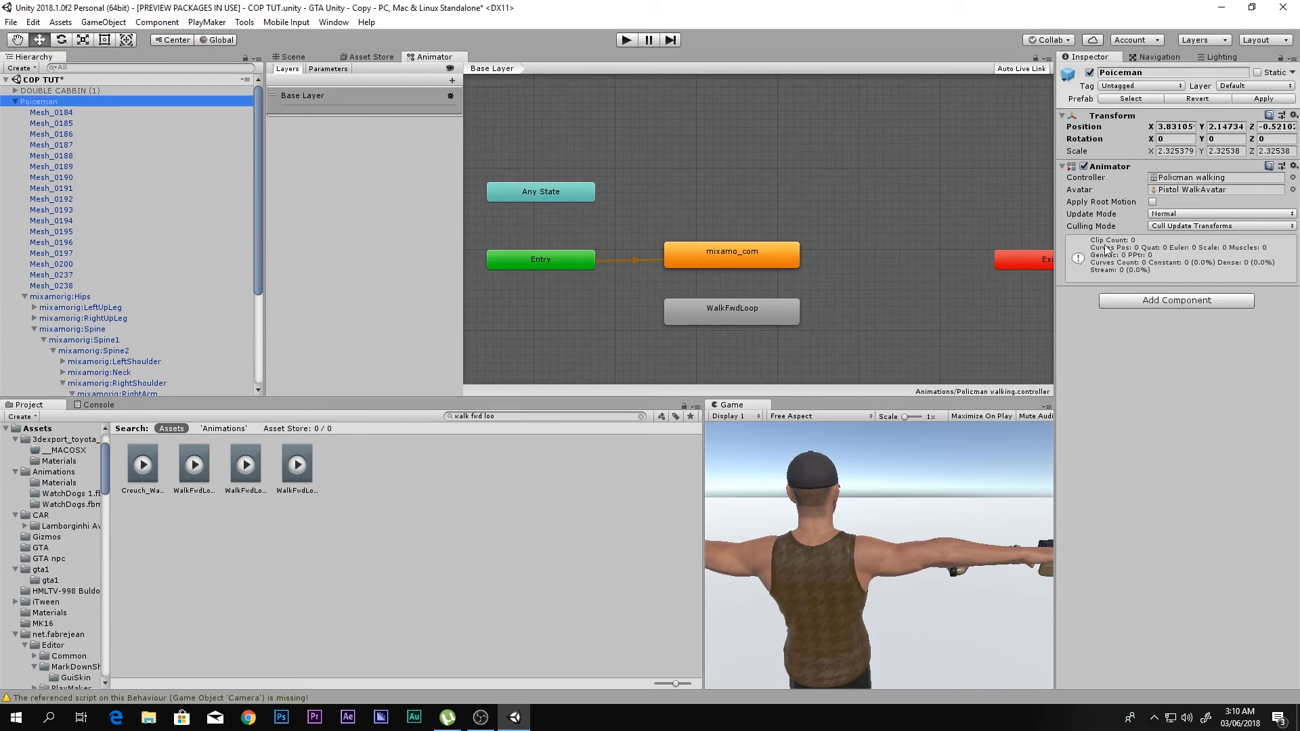
right_click(749, 314)
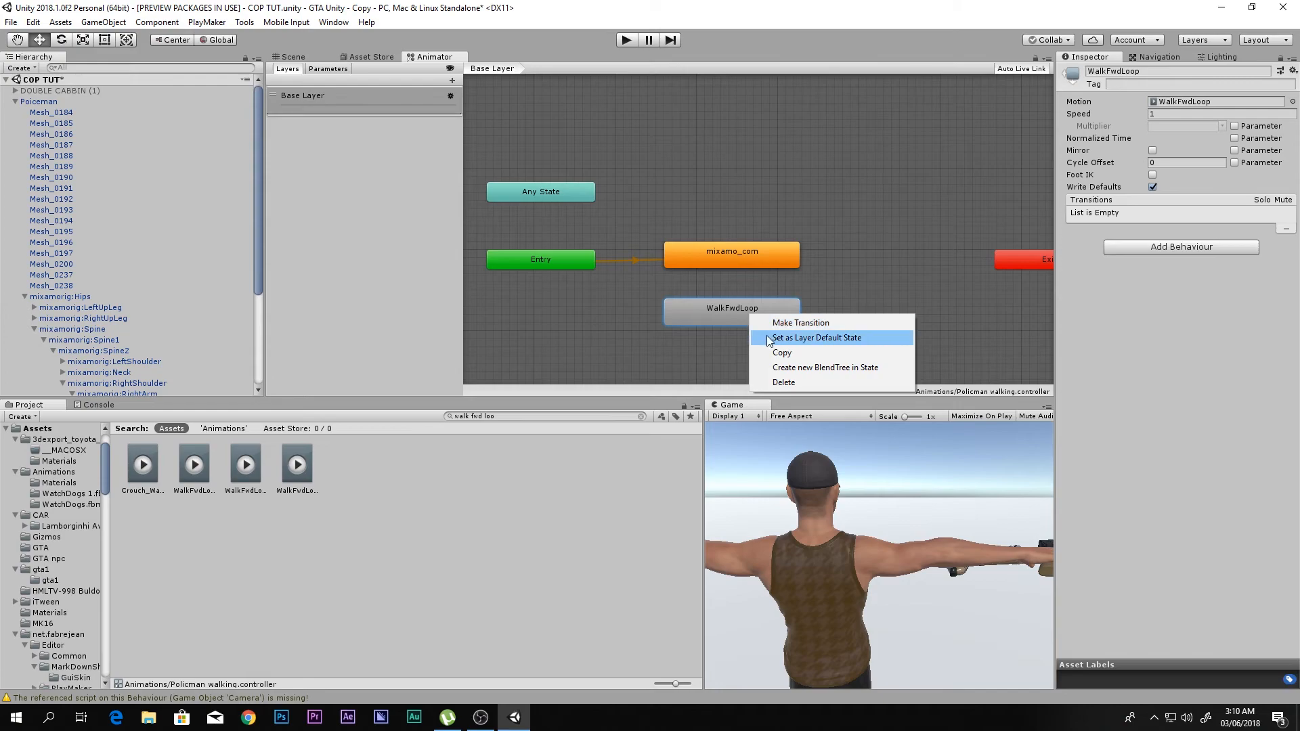
left_click(772, 338)
- Rearrange the state graph so WalkFwdLoop sits beside Entry and mixamo_com sits beneath it
left_click_drag(737, 252, 851, 262)
left_click_drag(756, 317, 725, 259)
right_click(723, 260)
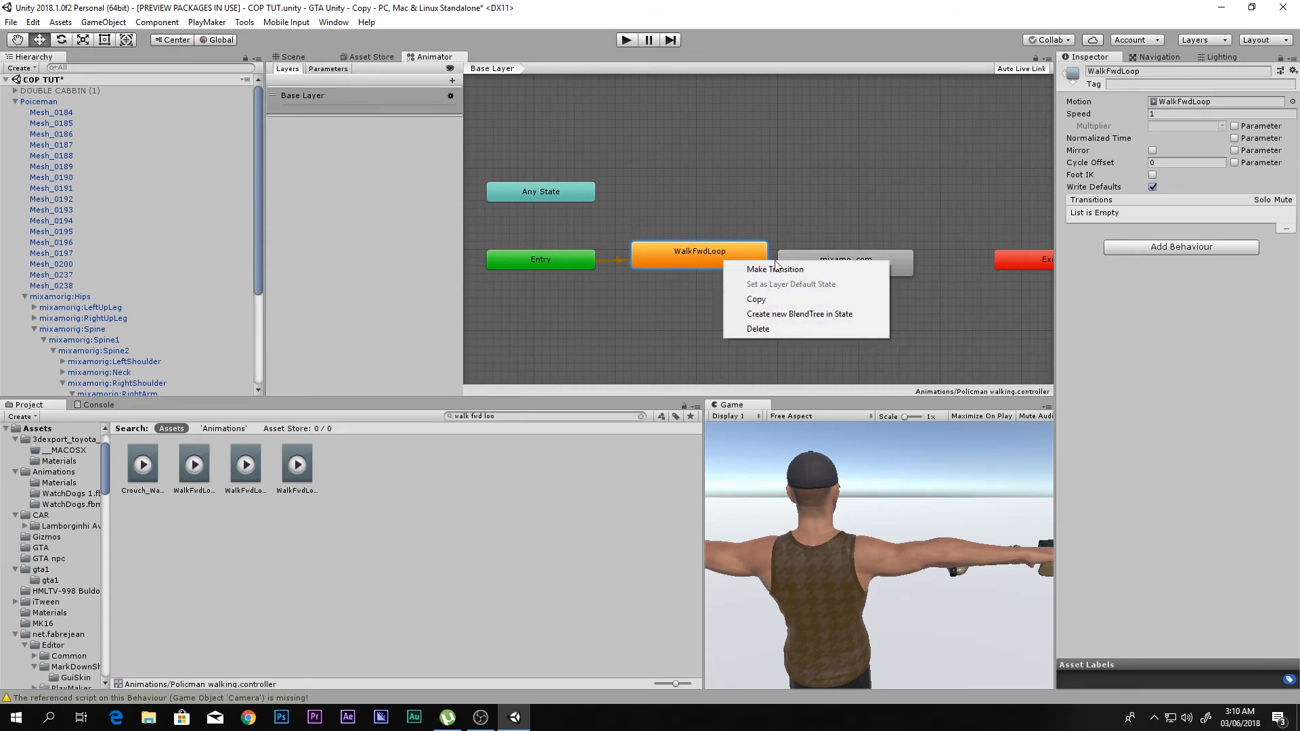
left_click(855, 258)
left_click_drag(876, 261, 735, 313)
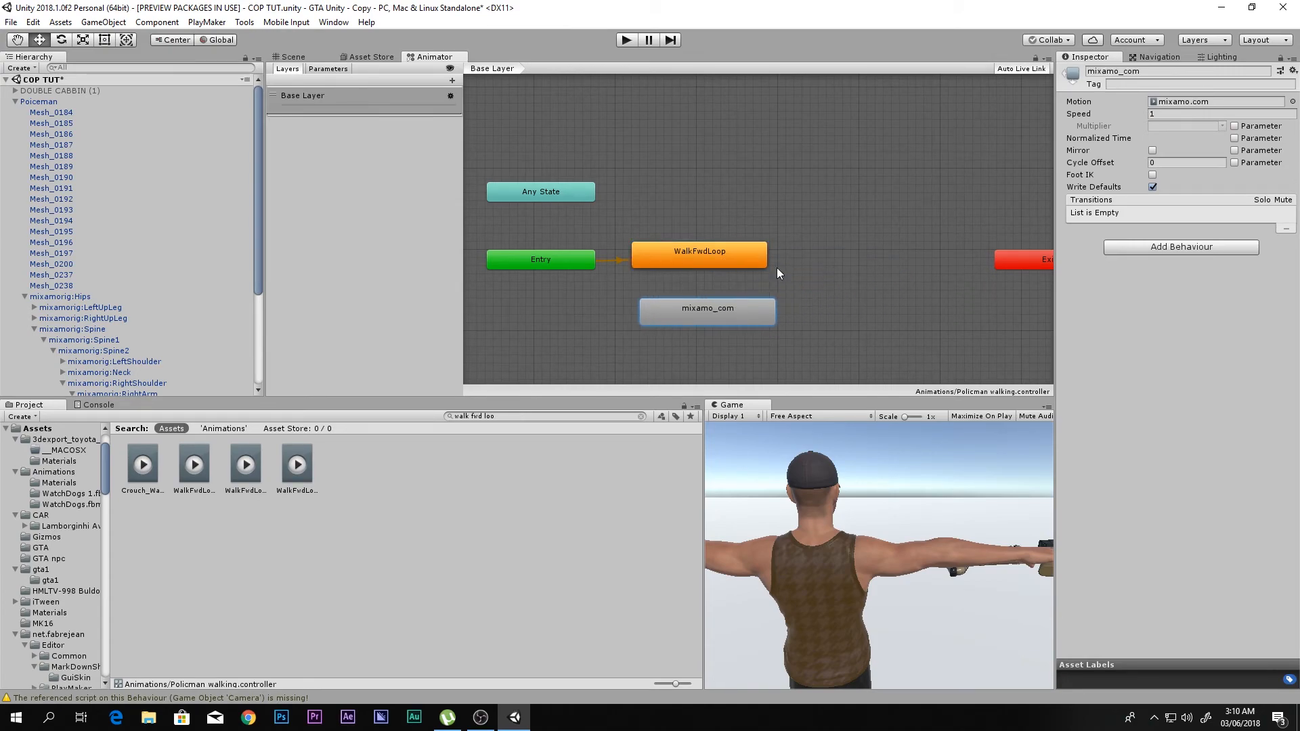
- Rename the mixamo_com state "Pistol walk" and align it directly below WalkFwdLoop
left_click(1112, 71)
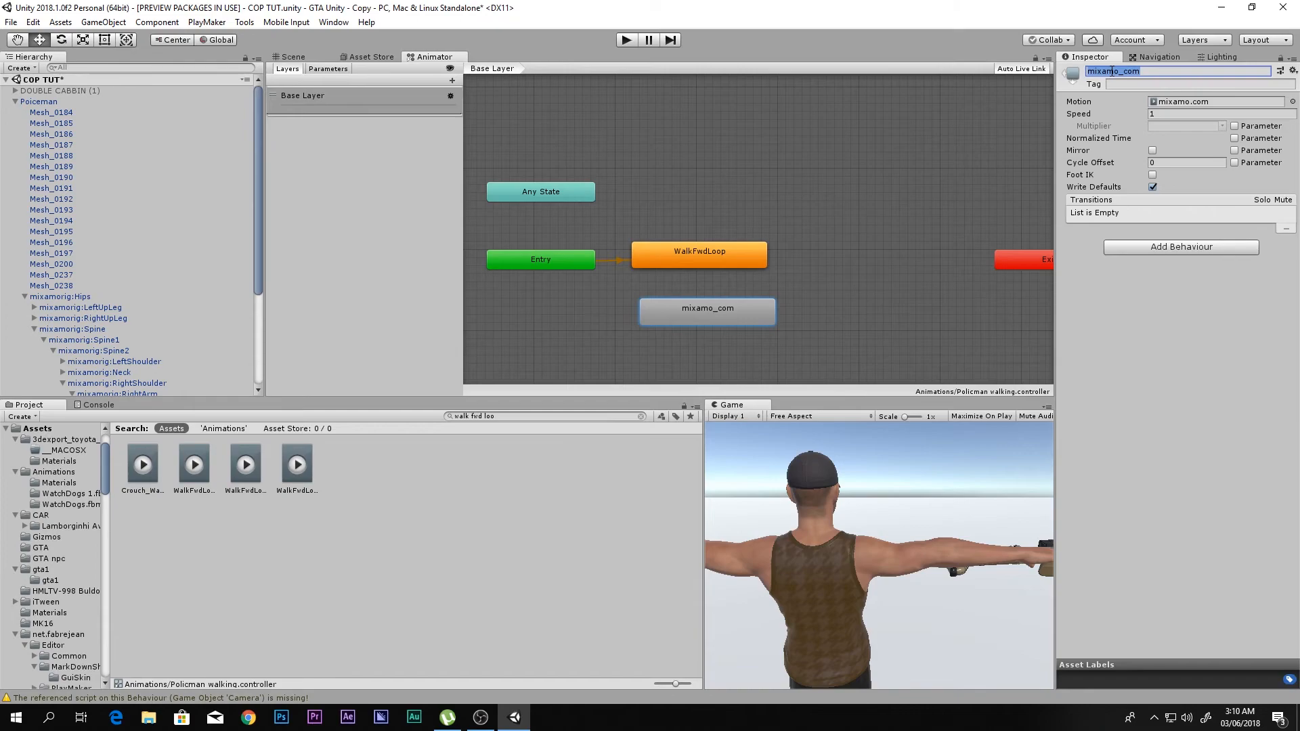
type("P")
key("Return")
left_click_drag(707, 304, 700, 295)
- Preview the animation clips used by the WalkFwdLoop and Pistol walk states
left_click(704, 248)
left_click(1068, 473)
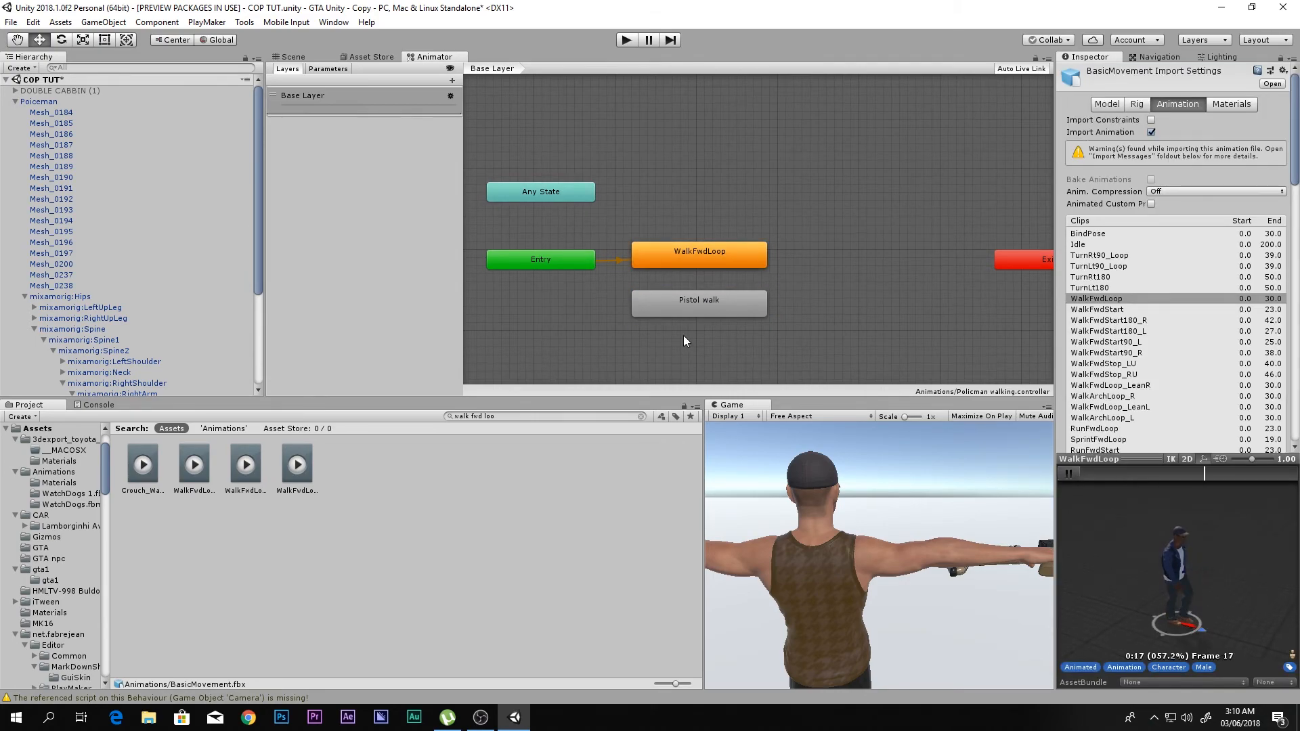
double_click(682, 308)
left_click(1069, 474)
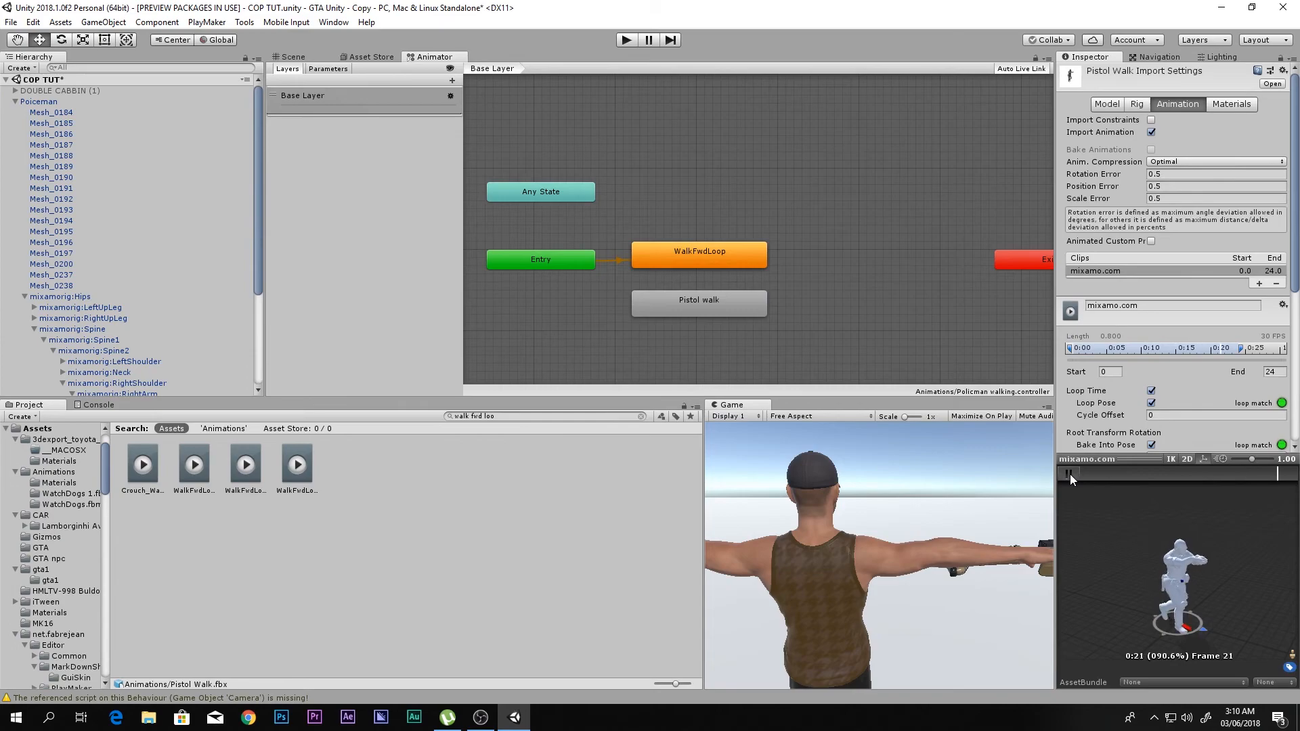
- Run the game, examine the policeman's default walk in the scene, and stop the game
left_click(291, 58)
left_click(626, 40)
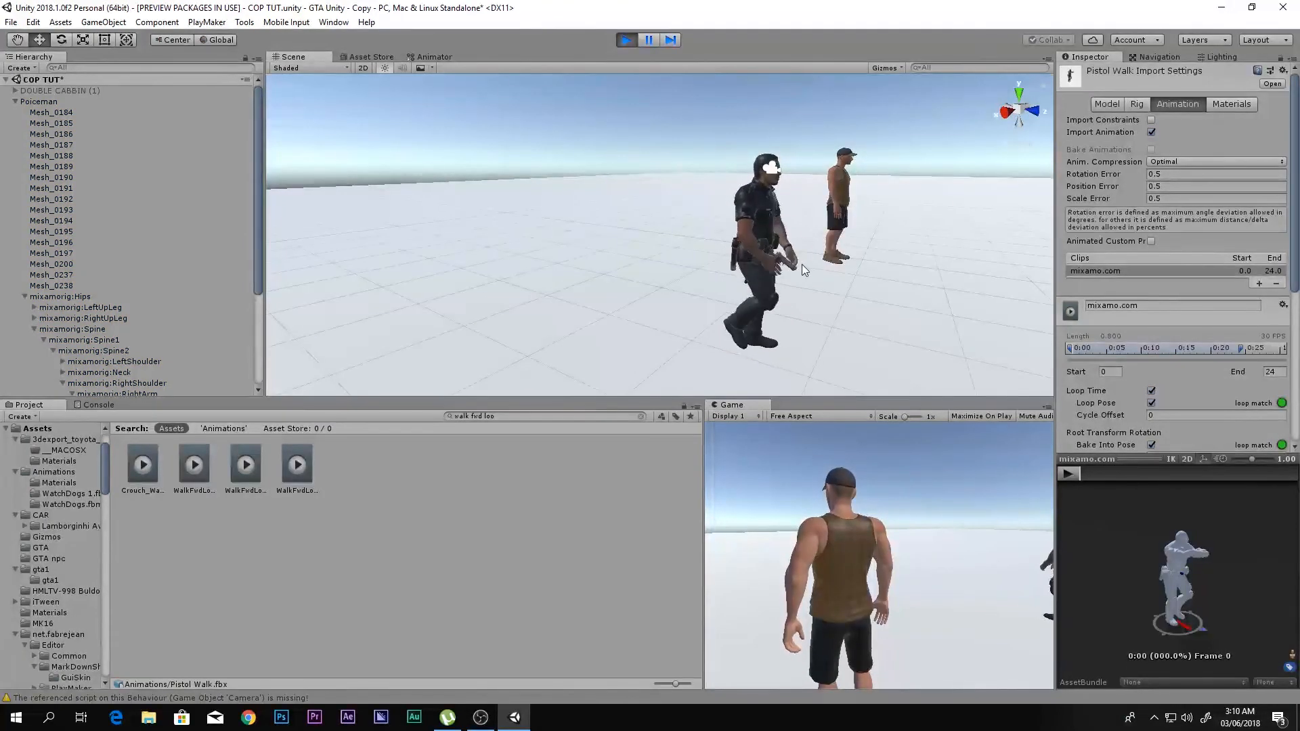
key("w")
right_click_drag(811, 263, 784, 262)
left_click(626, 40)
- Create transitions in both directions between the WalkFwdLoop and Pistol walk states and space the two states slightly apart
left_click(434, 56)
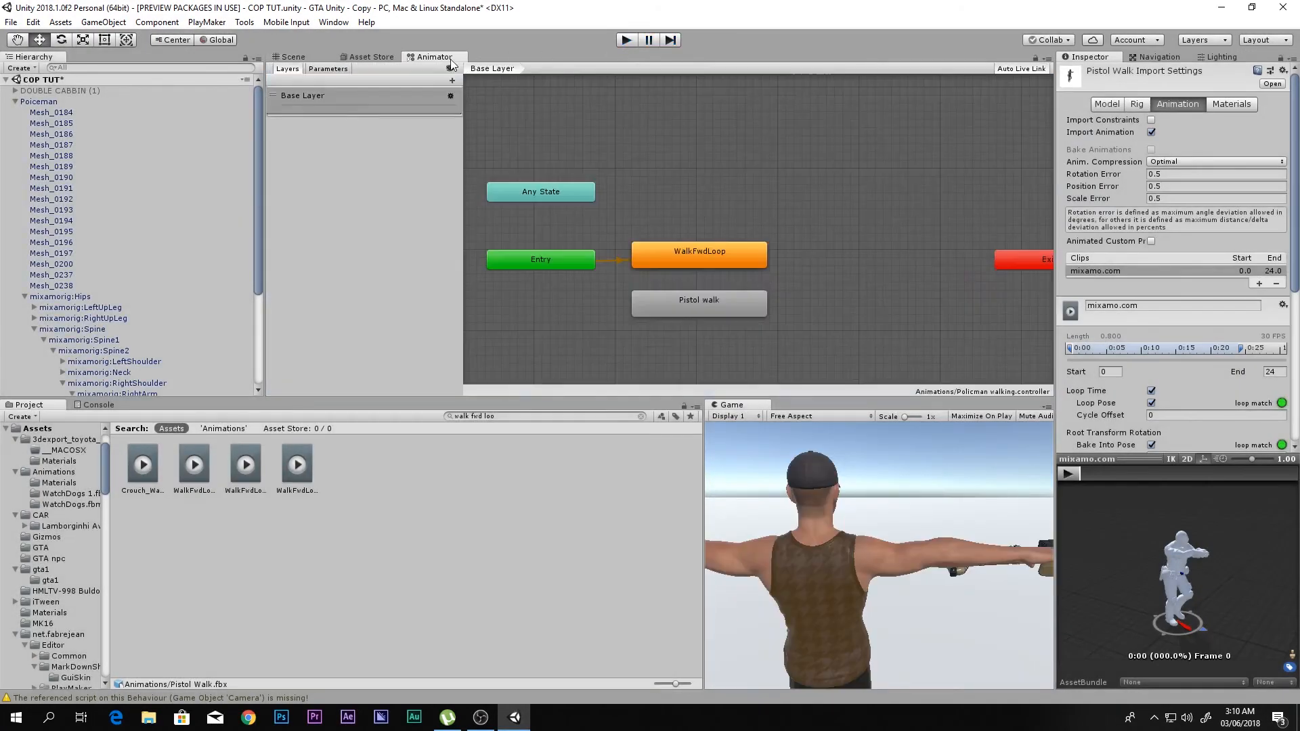
right_click(679, 254)
left_click(708, 263)
left_click(696, 308)
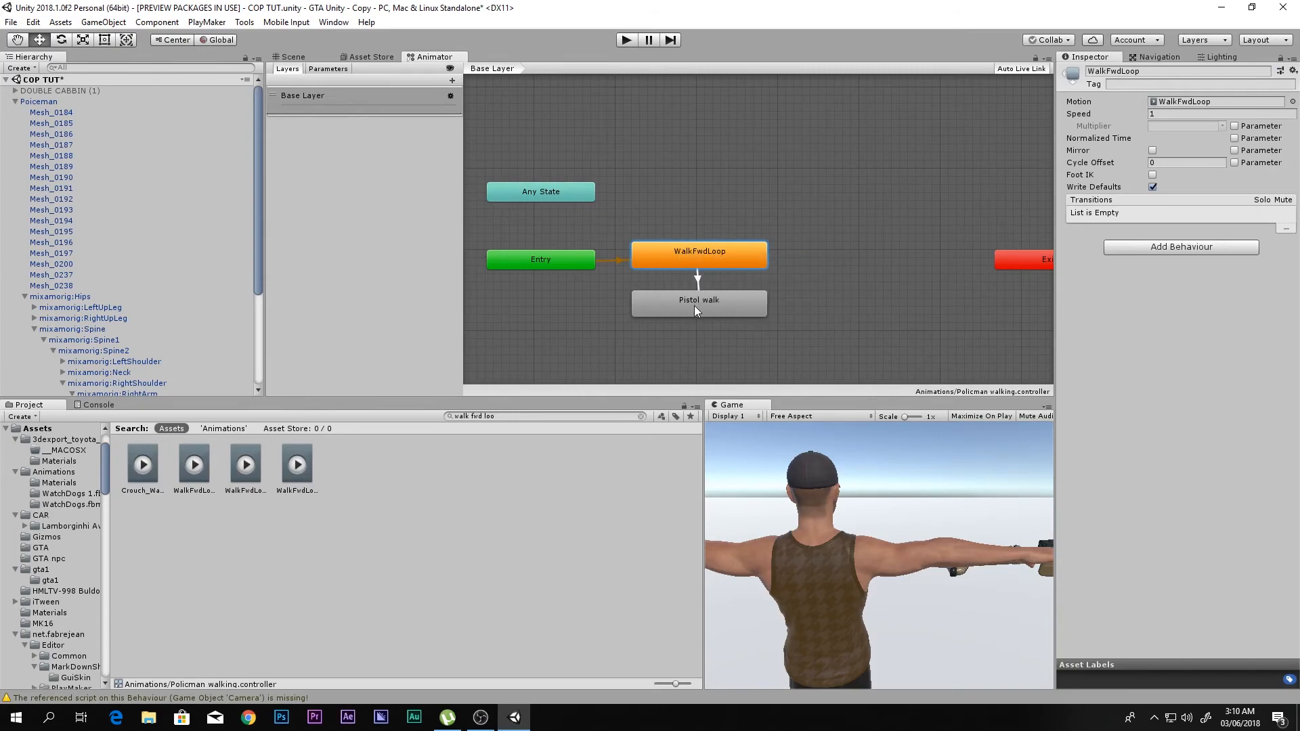
right_click(695, 308)
left_click(778, 313)
left_click(720, 266)
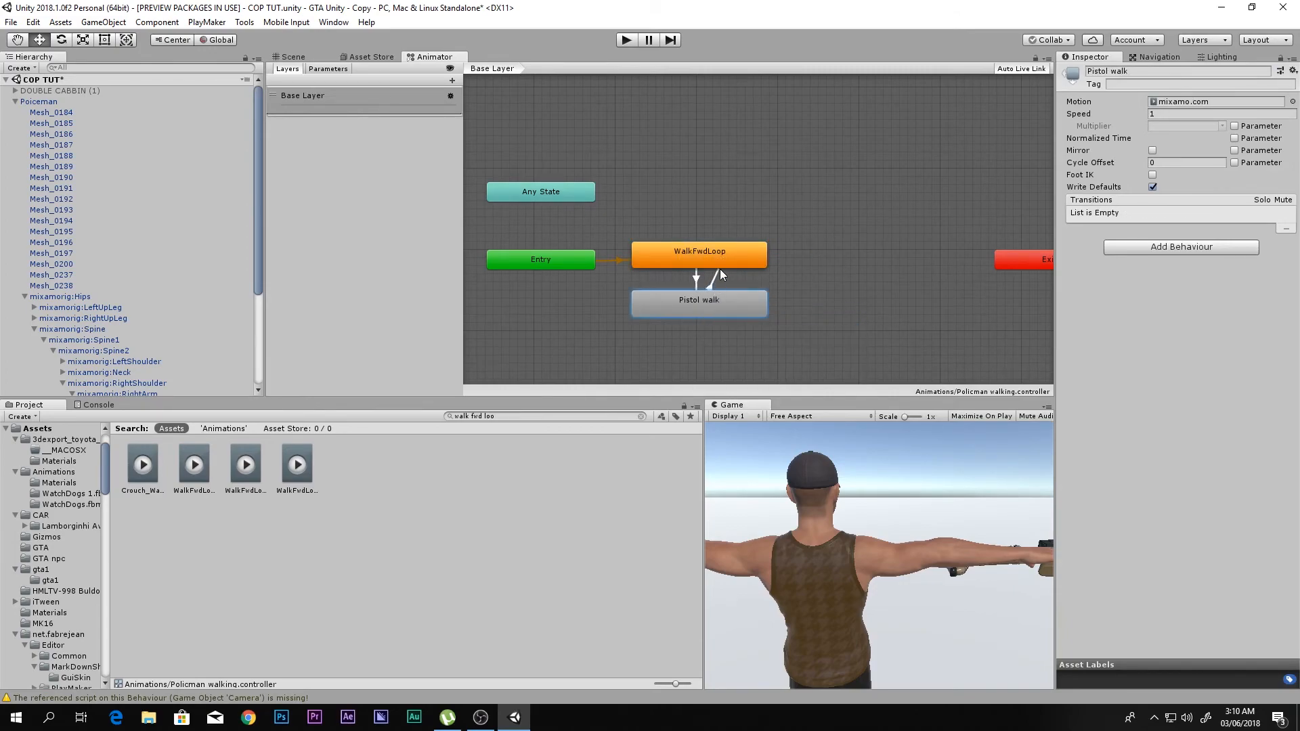
left_click_drag(721, 303, 721, 314)
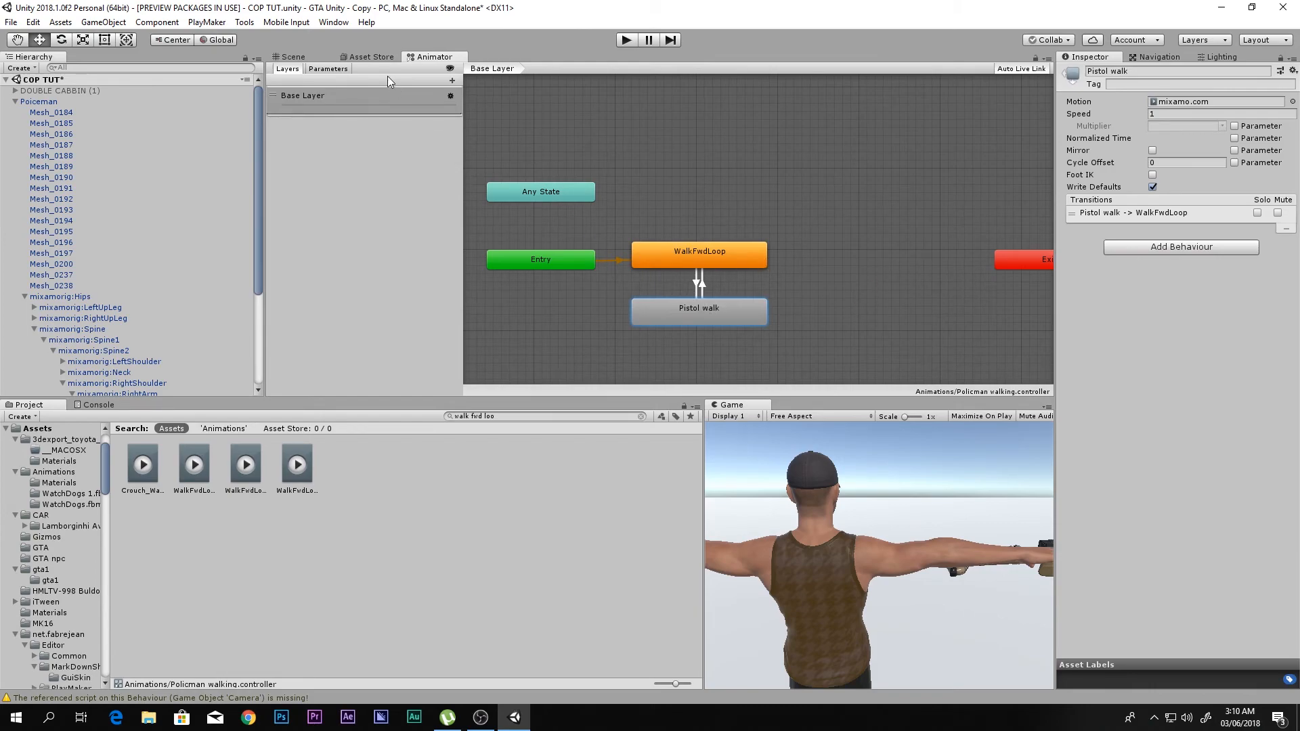
- Add a Bool parameter named "Alert" to the Policman walking controller
left_click(327, 68)
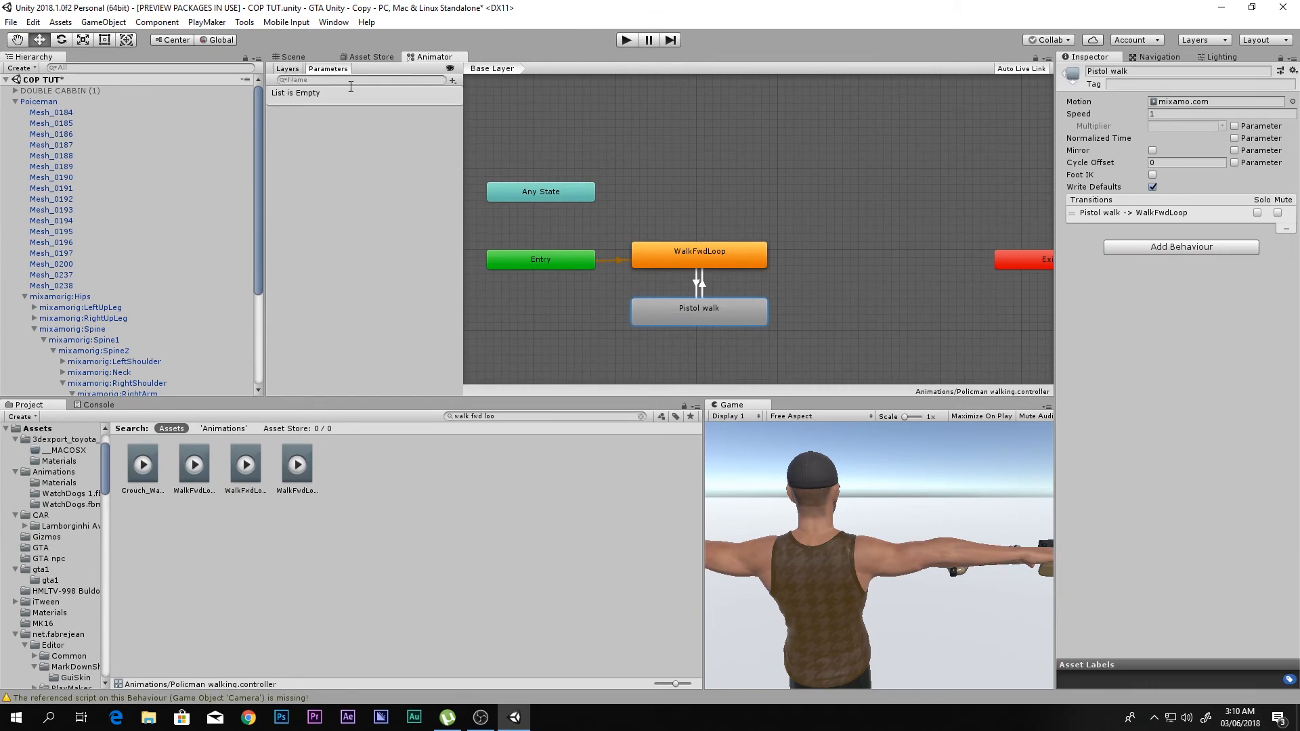
left_click(453, 81)
left_click(468, 126)
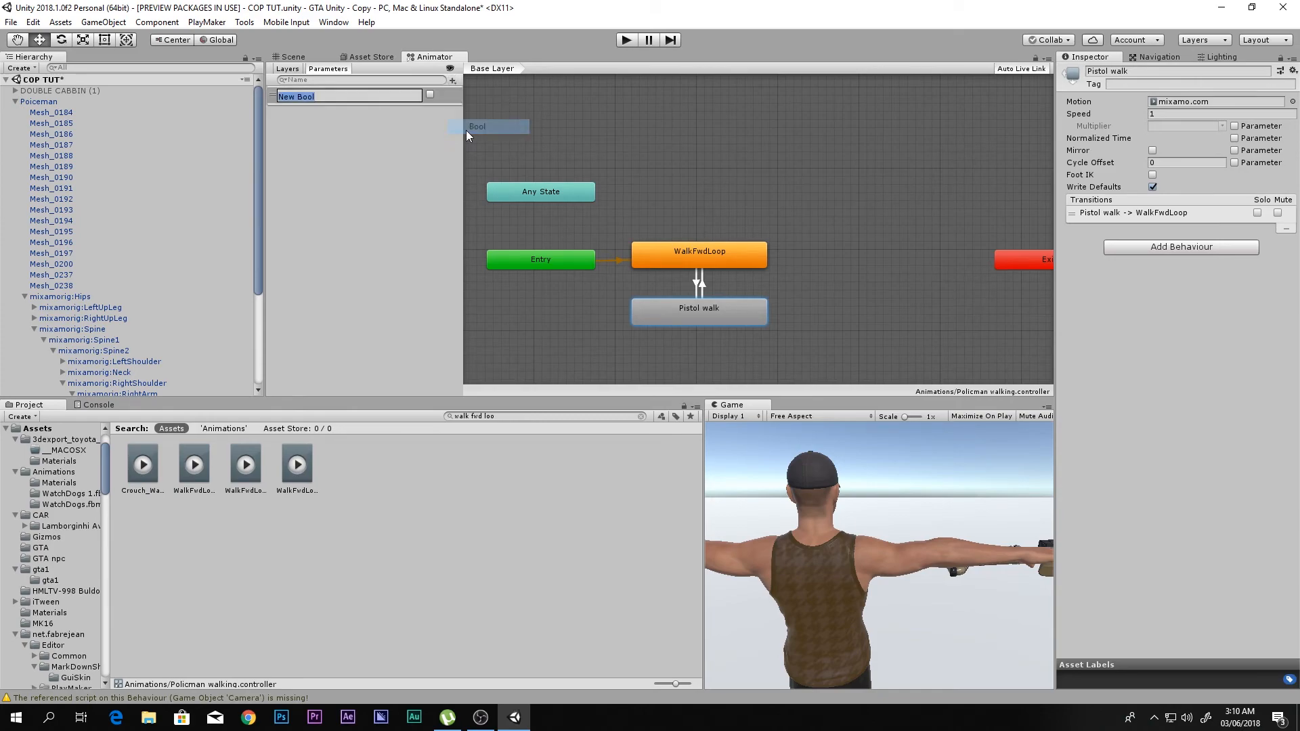
left_click(430, 95)
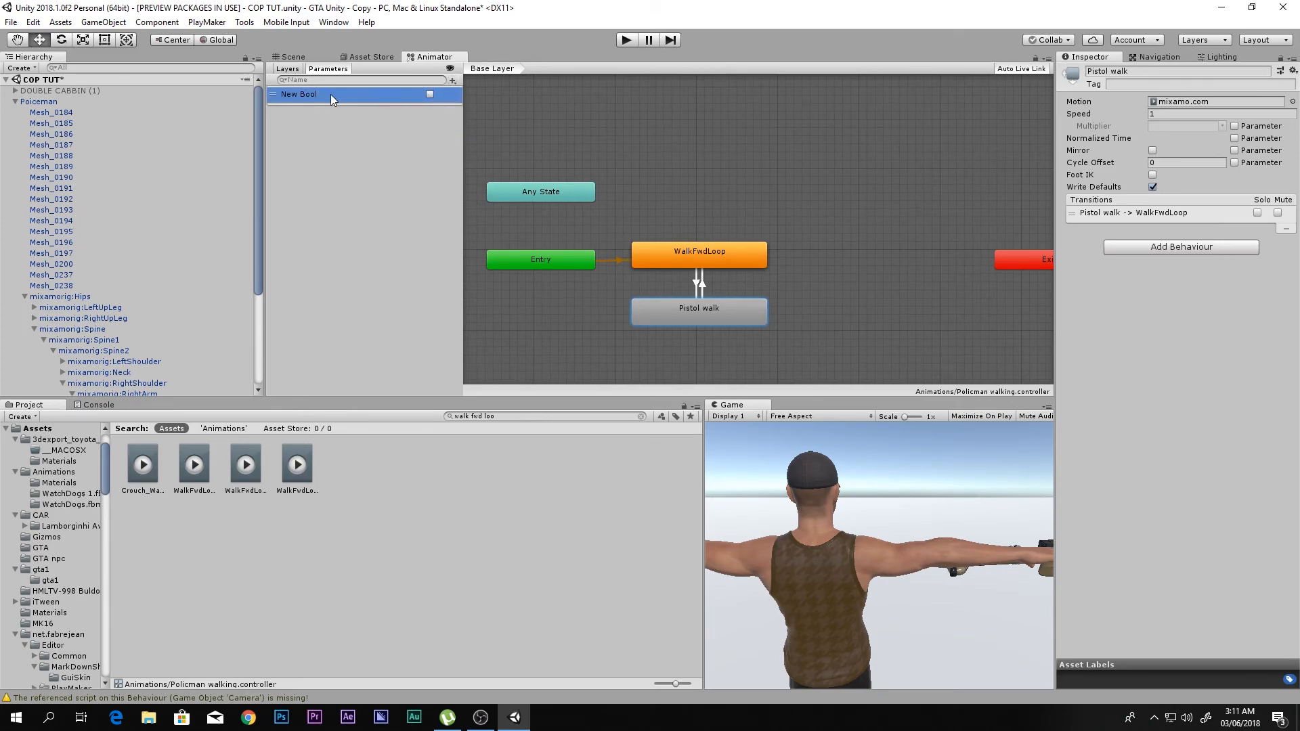
double_click(304, 97)
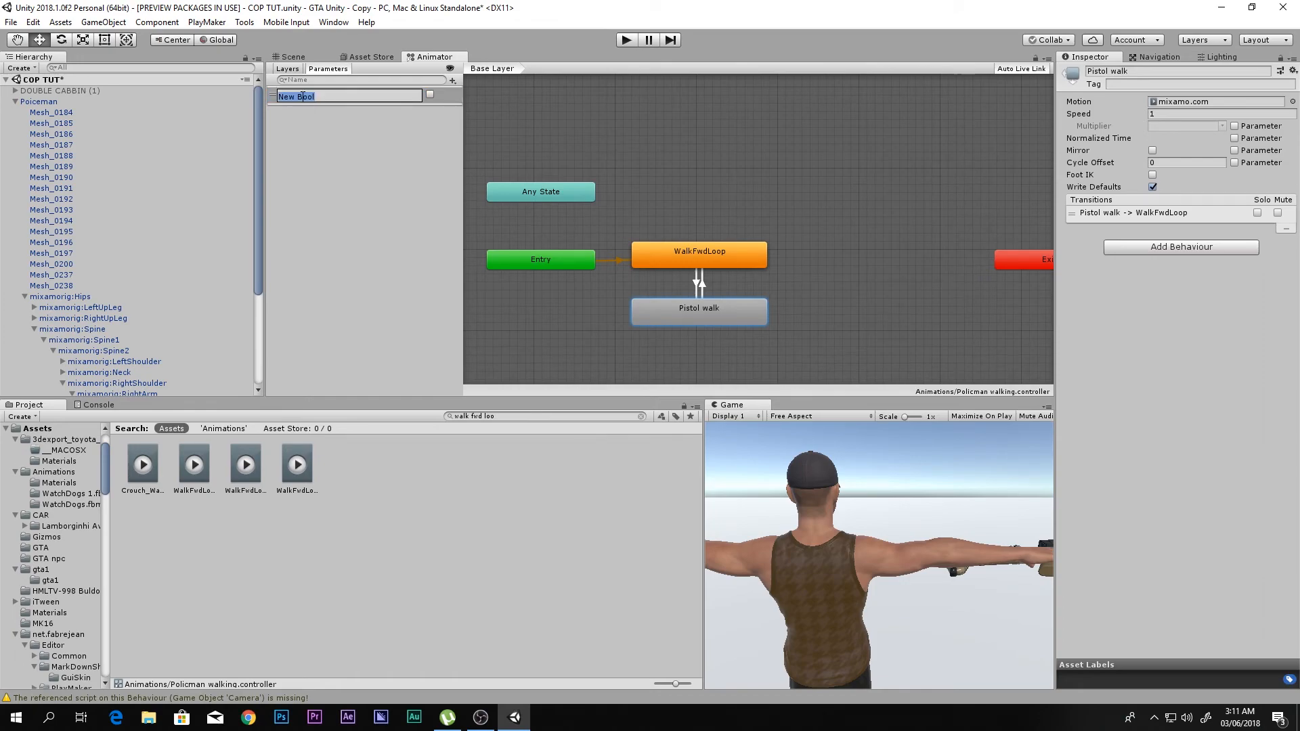
type("A")
key("Return")
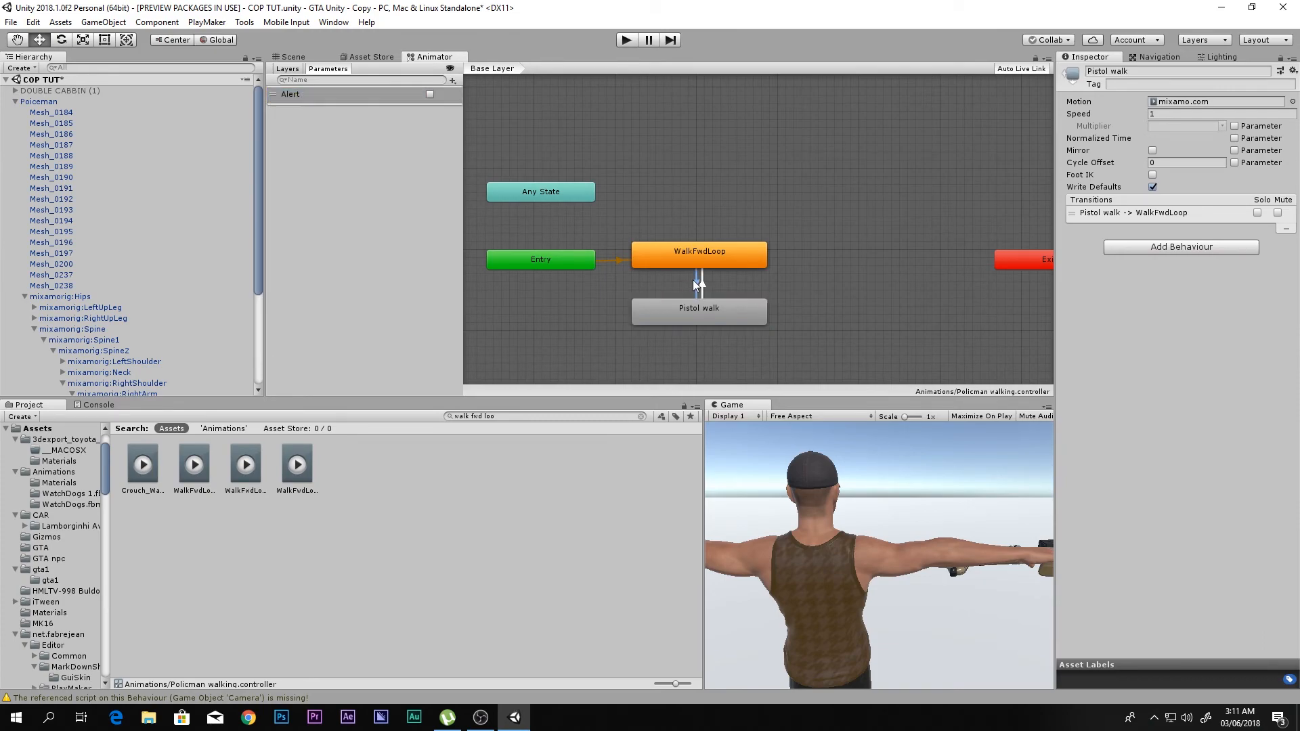
- Add the condition Alert = true to the transition from WalkFwdLoop to Pistol walk
left_click(697, 283)
left_click(1268, 341)
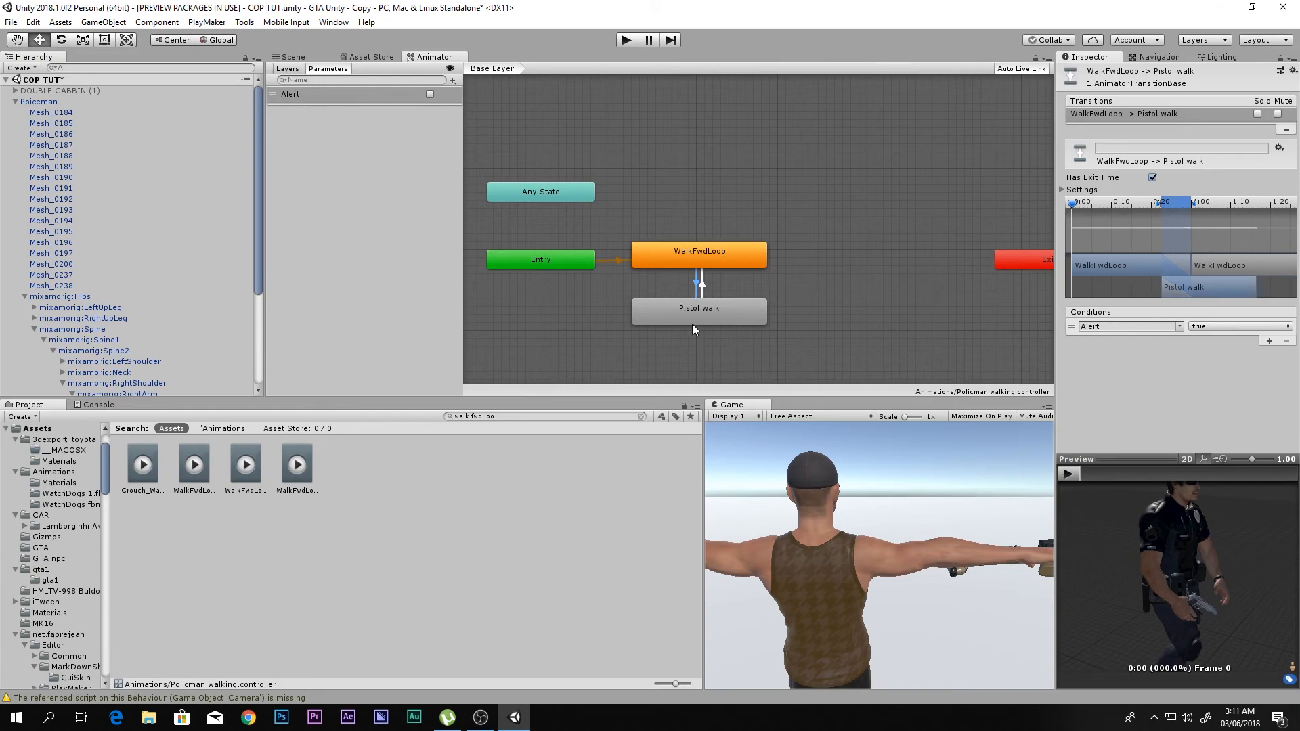
- Add the condition Alert = false to the transition from Pistol walk to WalkFwdLoop
left_click(702, 284)
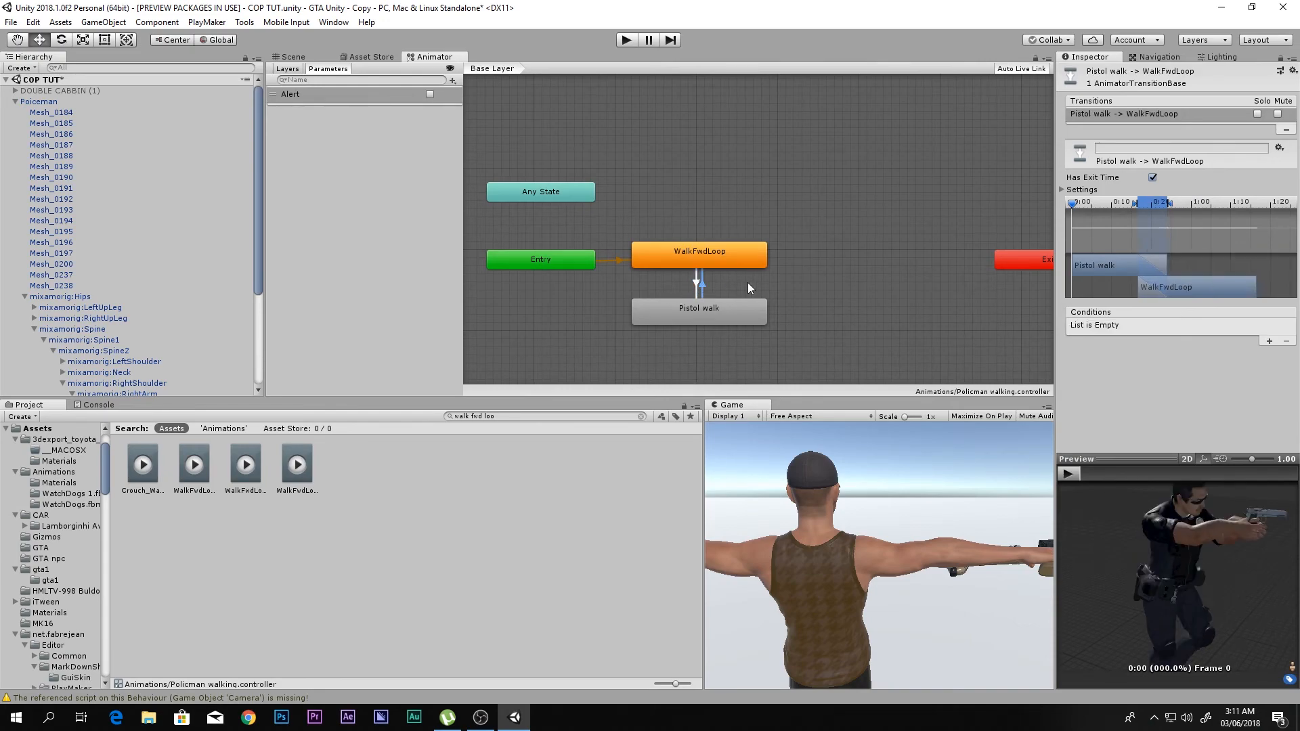
left_click(1269, 341)
left_click(1239, 326)
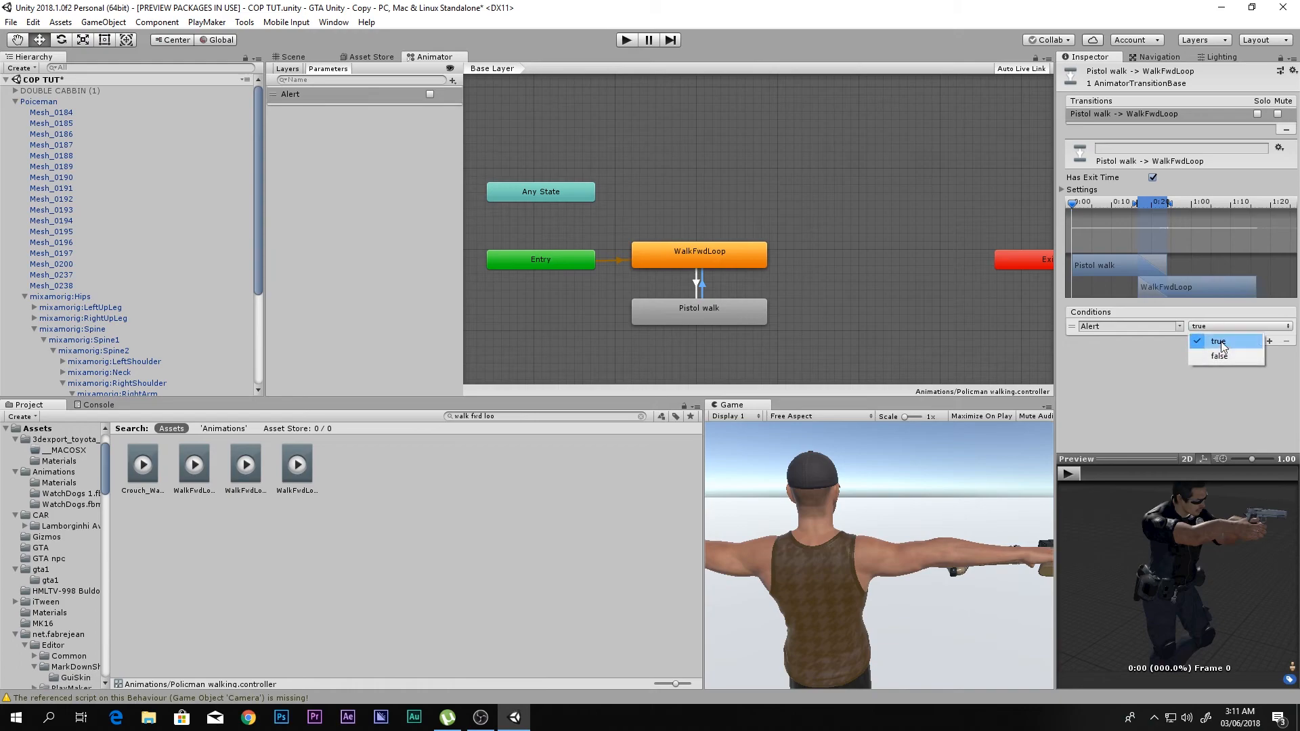
left_click(1219, 357)
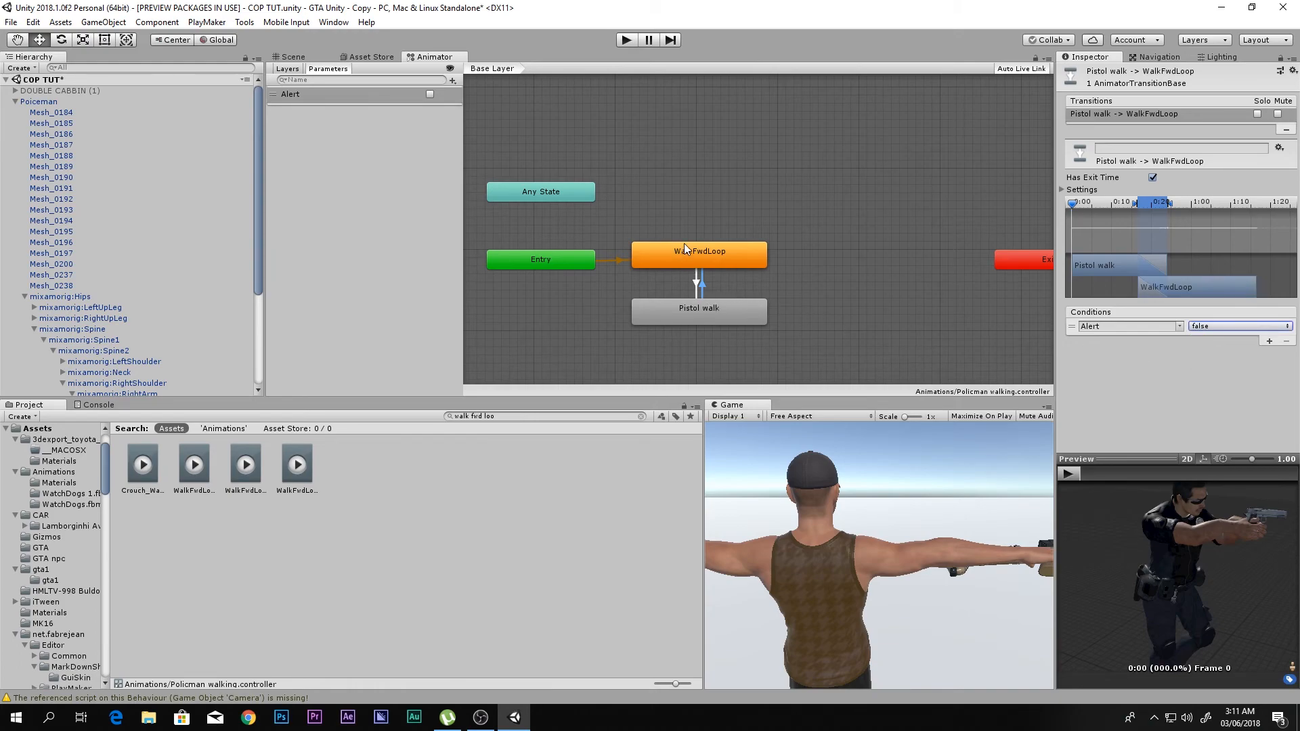
- Turn off Has Exit Time for both transitions between WalkFwdLoop and Pistol walk
left_click(1152, 177)
left_click(696, 281)
left_click(1153, 177)
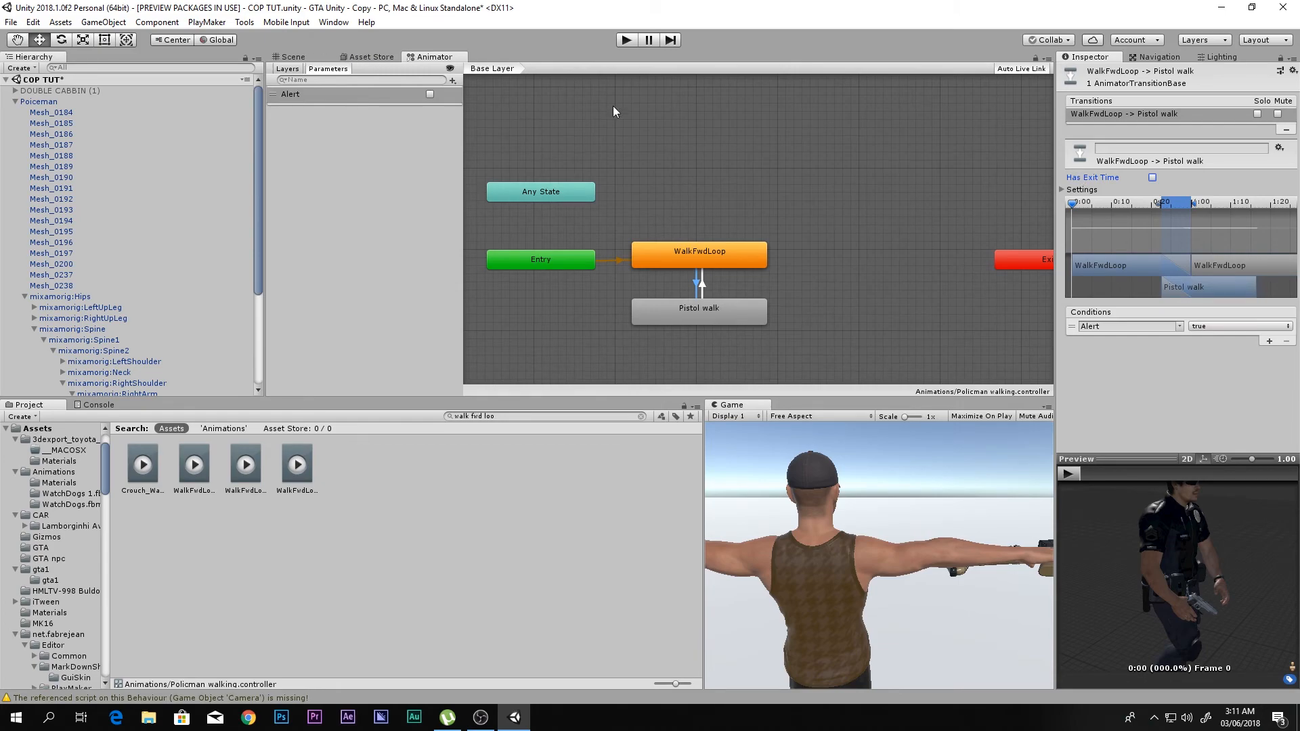
- Run the game with the Animator docked below the Scene view, toggle Alert to test the policeman's walk switching, and stop the game
left_click_drag(452, 58, 560, 125)
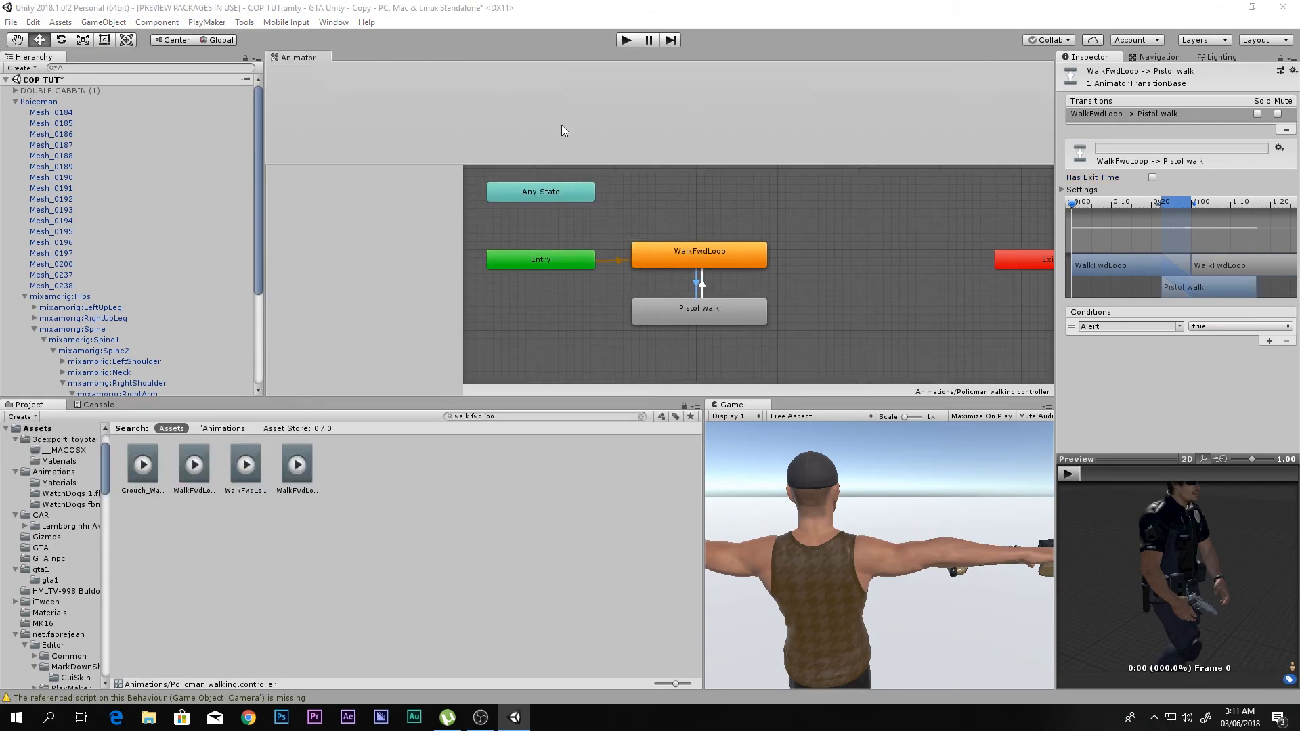
left_click_drag(425, 79, 474, 478)
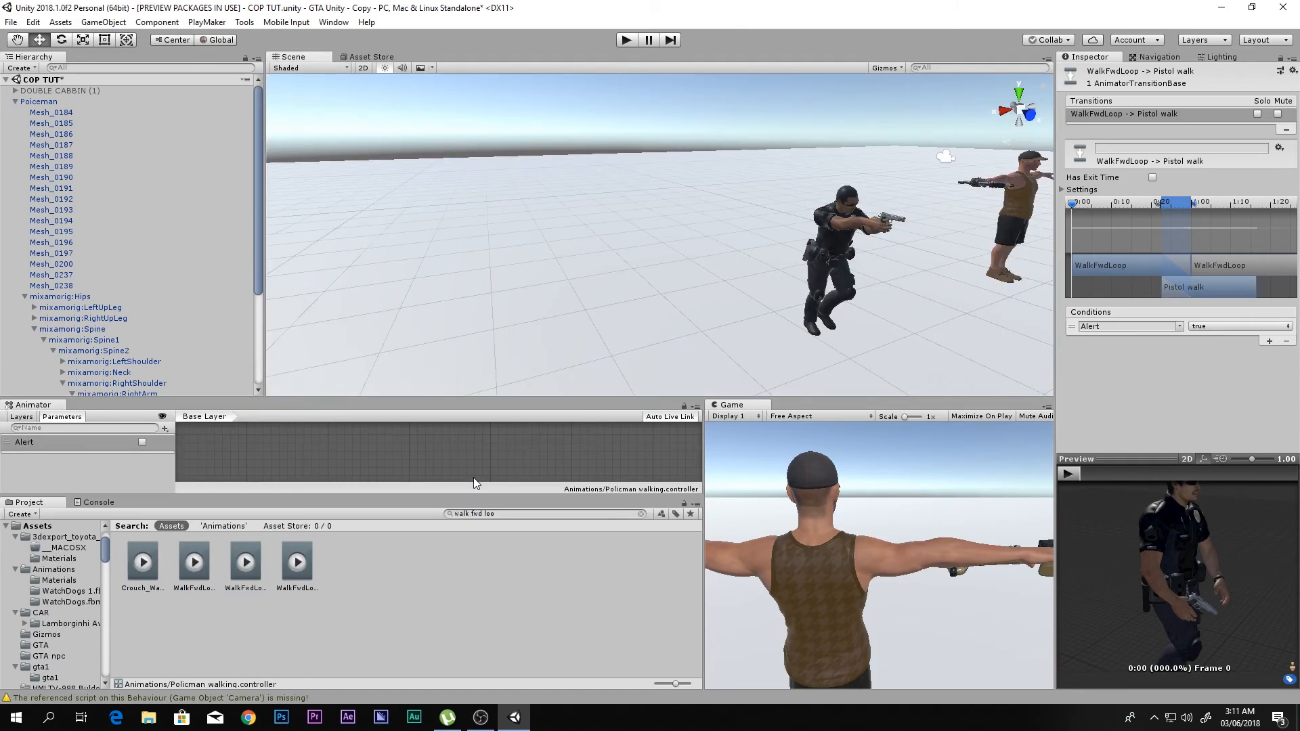
left_click(623, 42)
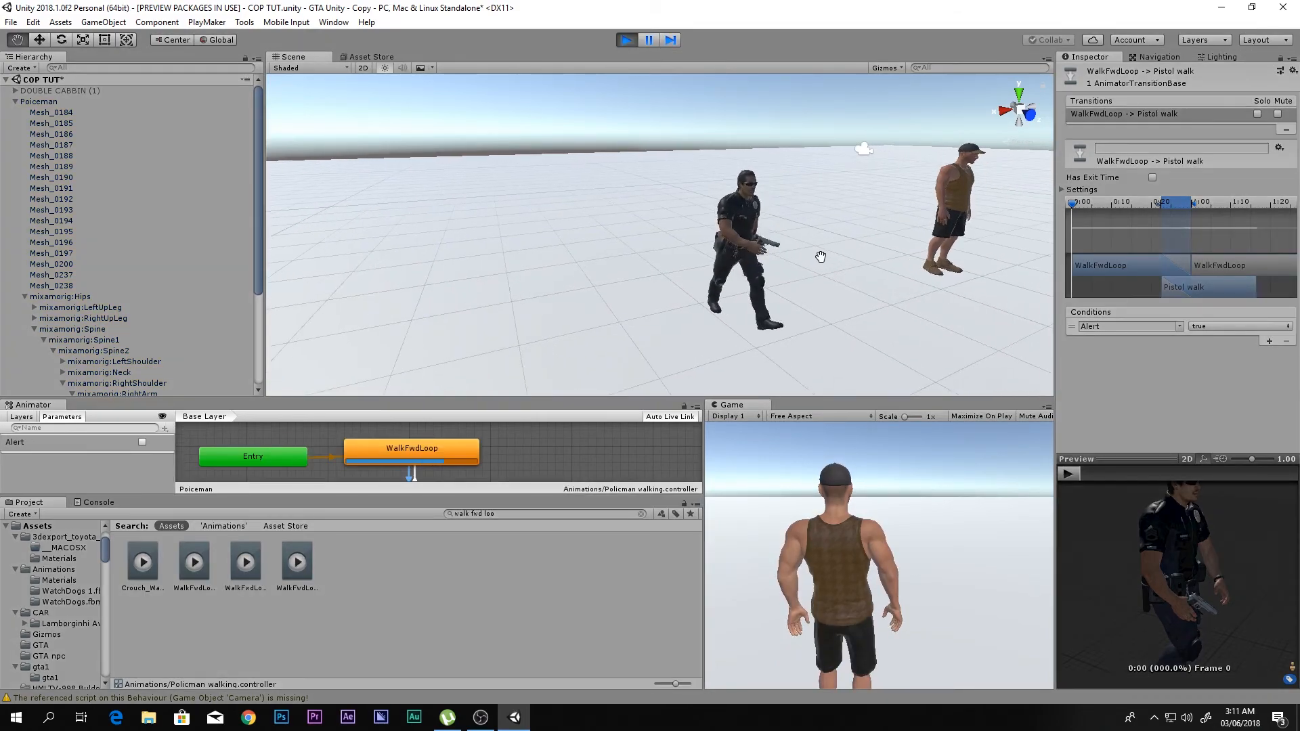
left_click(143, 443)
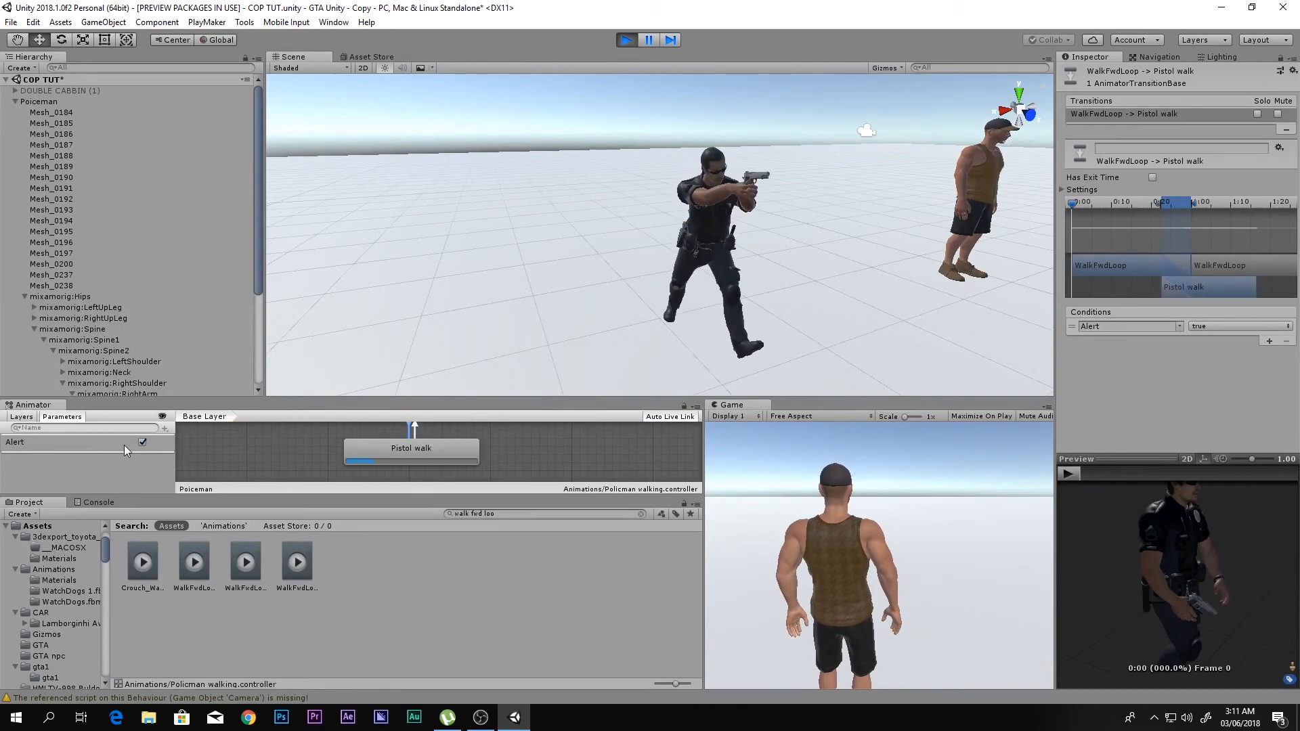
left_click_drag(667, 227, 863, 220, "alt")
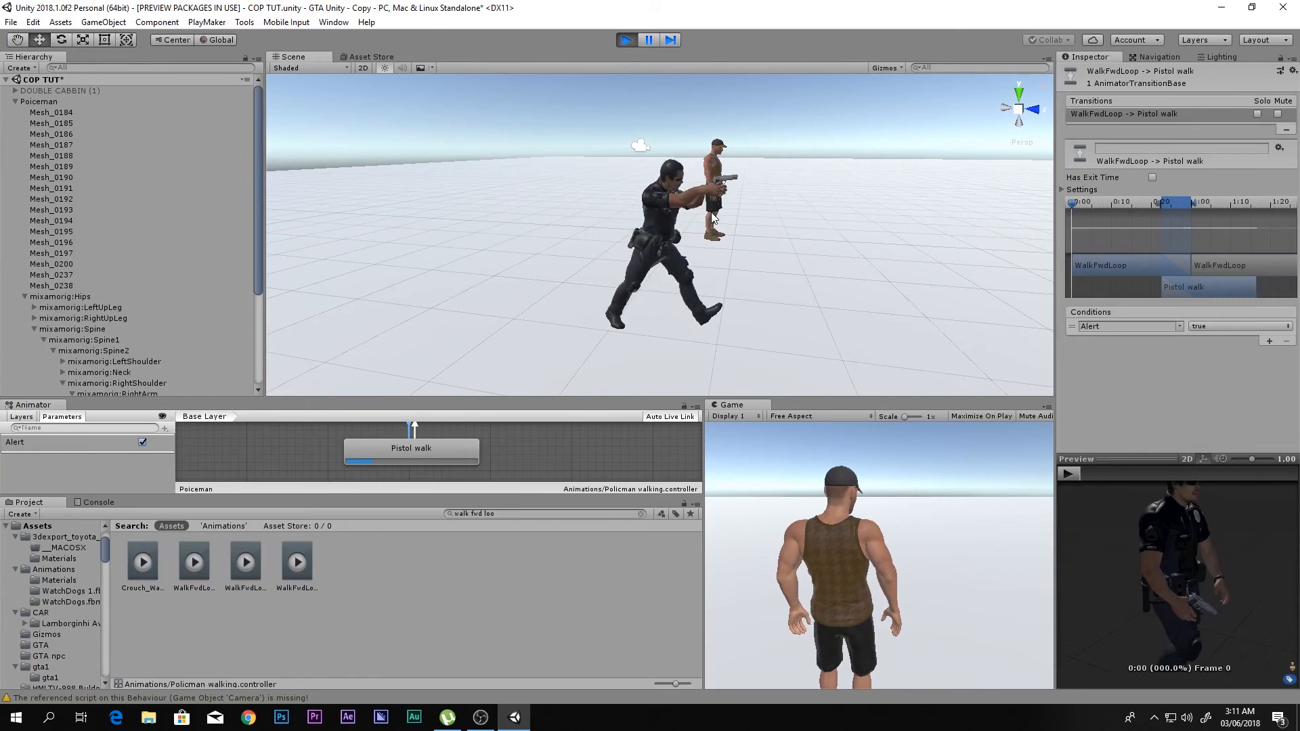
left_click(142, 442)
left_click(142, 443)
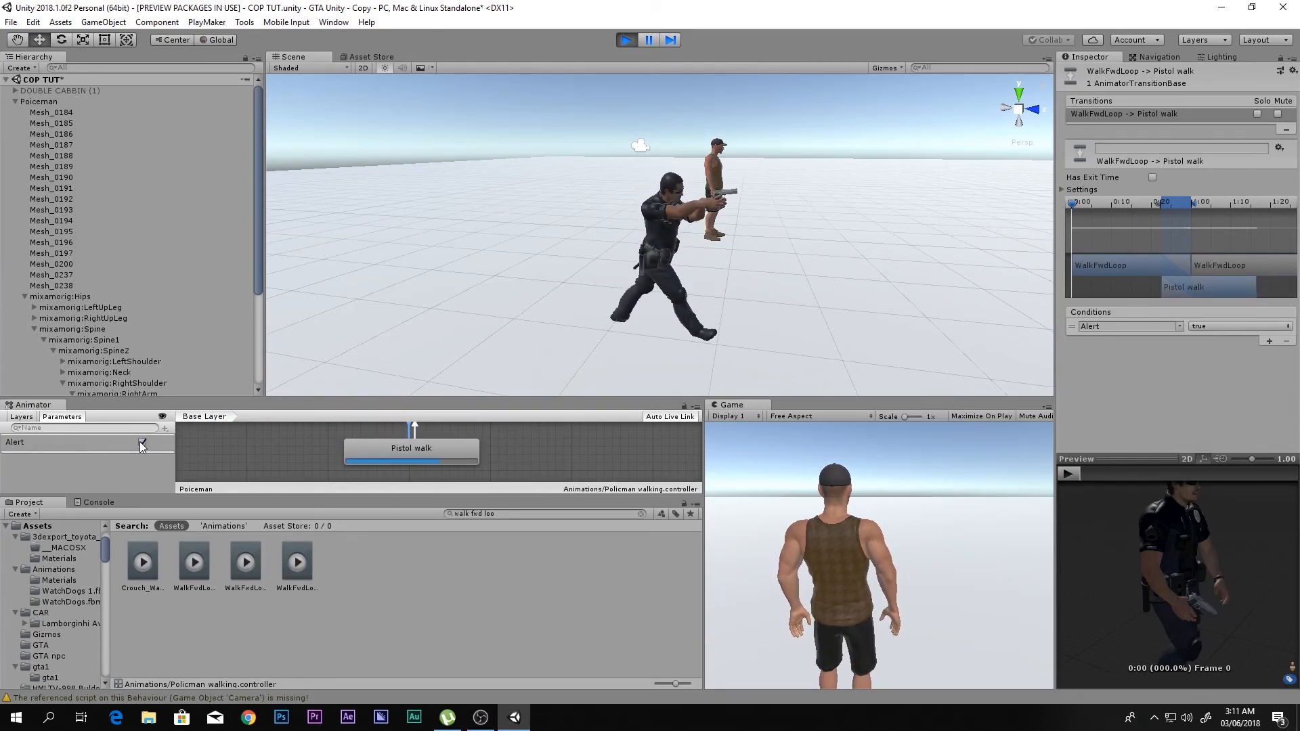
left_click(142, 443)
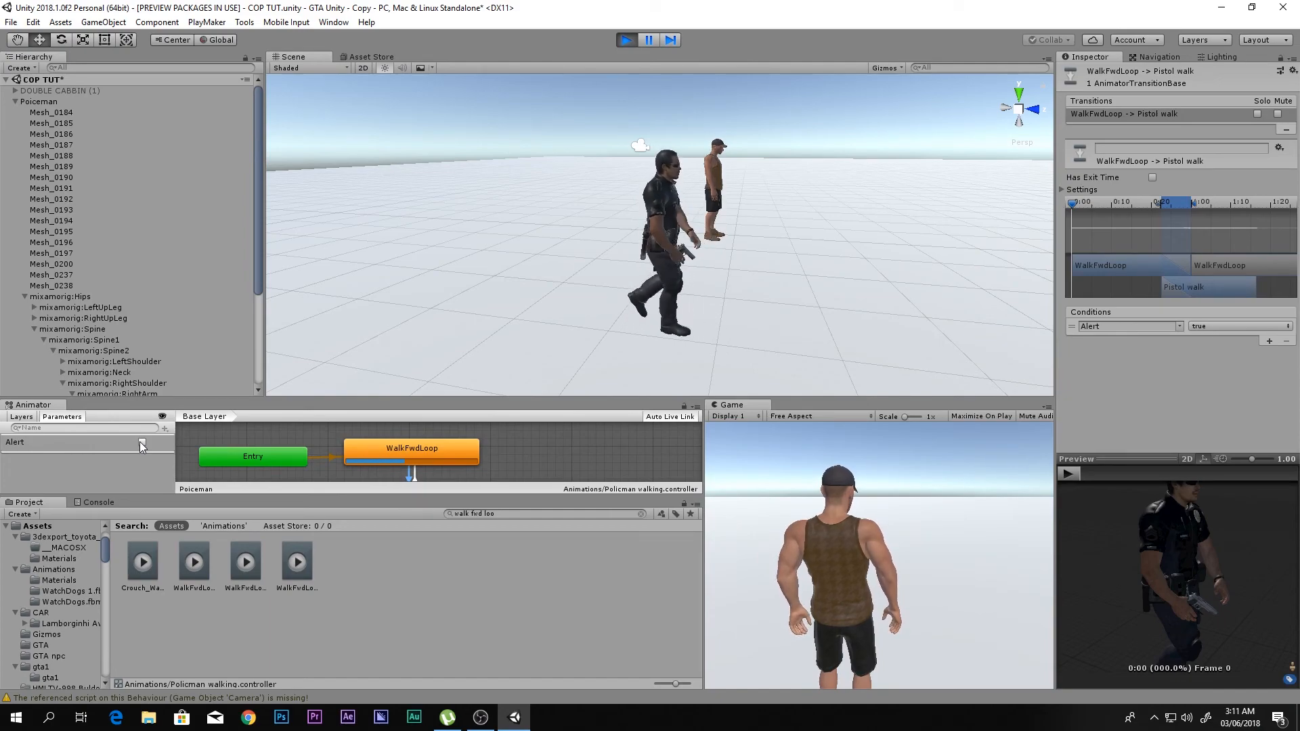
left_click(838, 533)
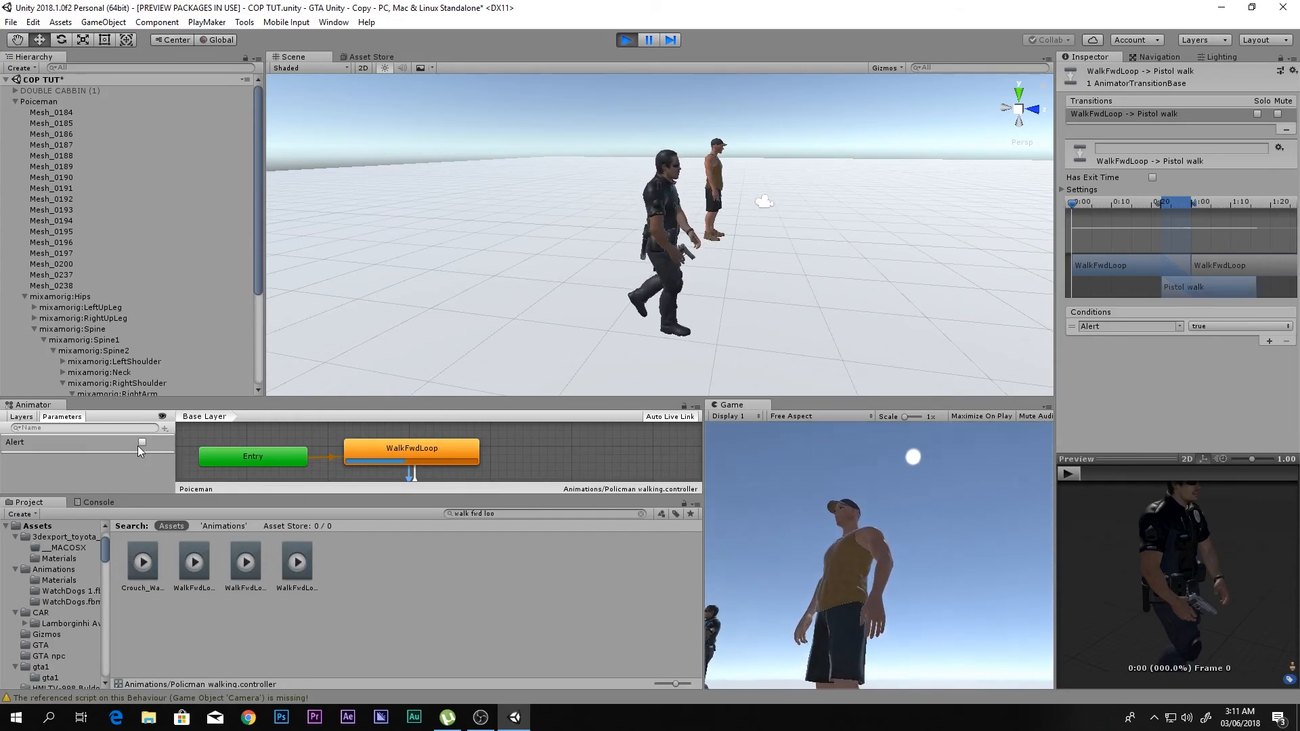
left_click(142, 443)
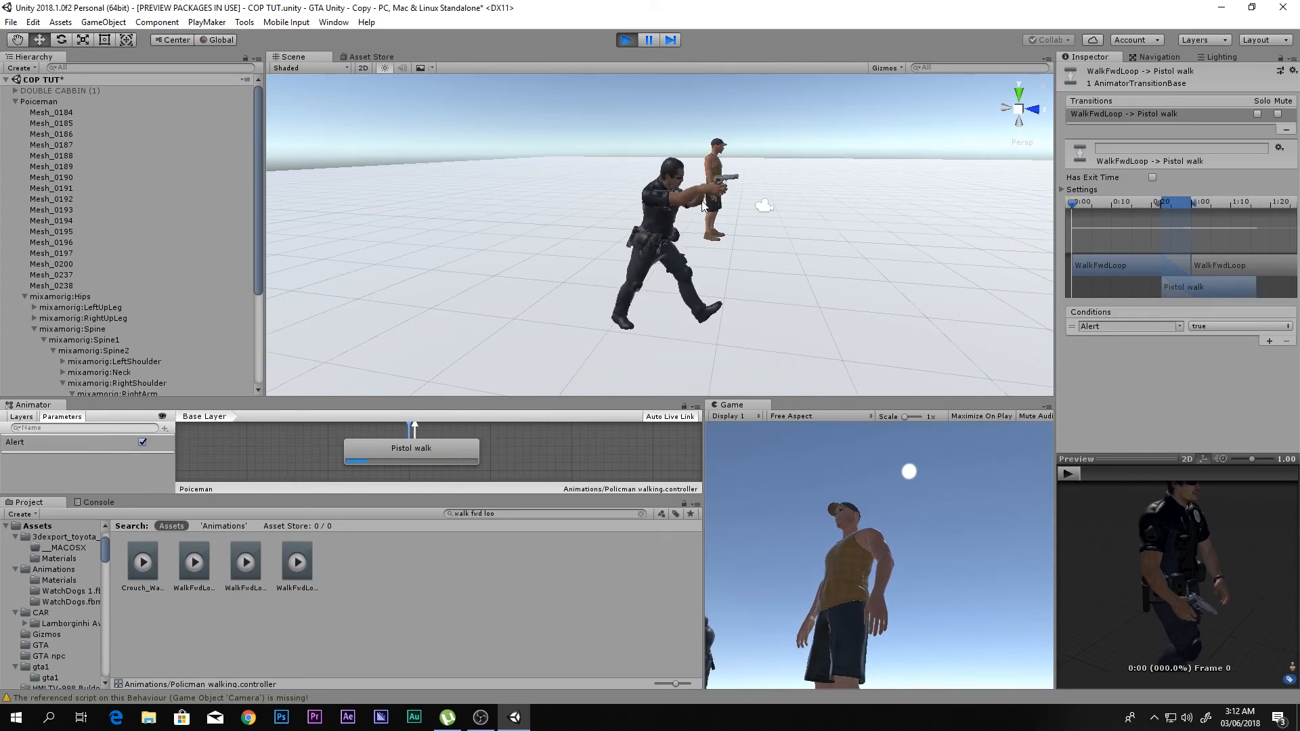
left_click(625, 41)
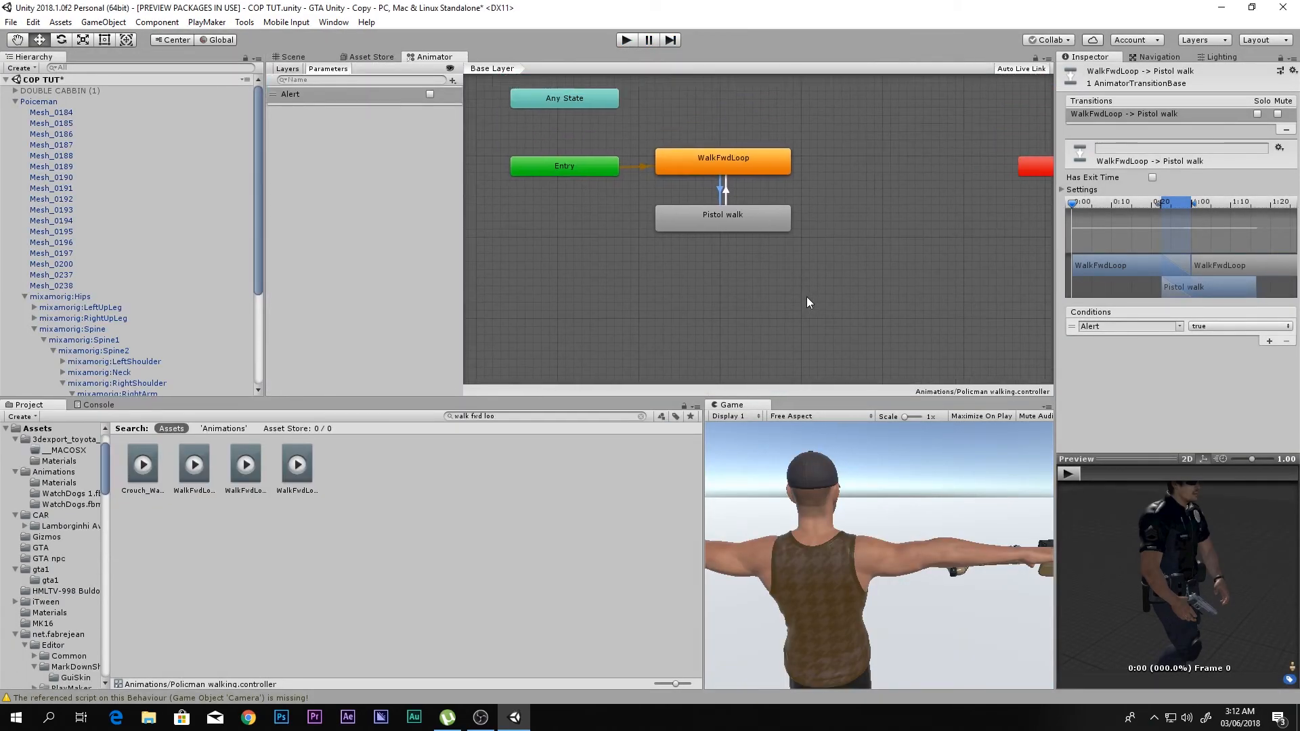
- Return to the Scene view, collapse the Poiceman hierarchy and show the contents of the root Assets folder
scroll(799, 210, "up", 3)
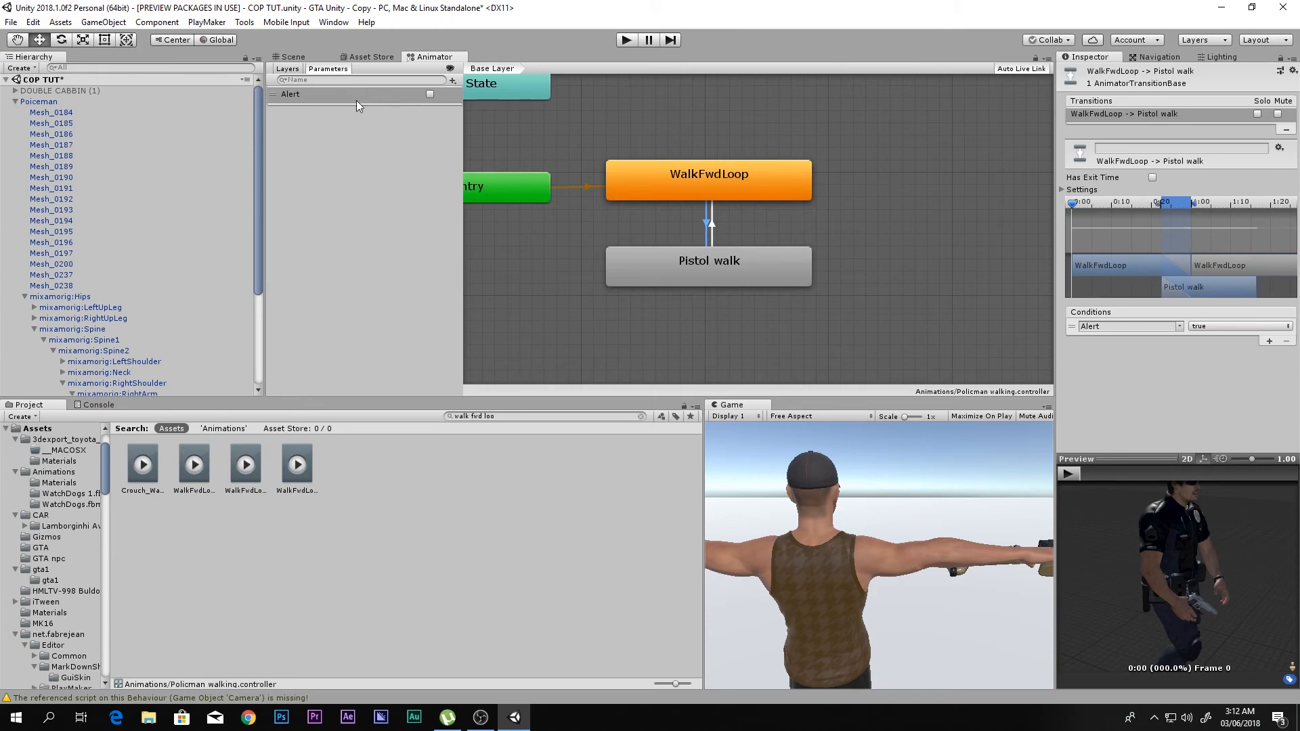
left_click(293, 56)
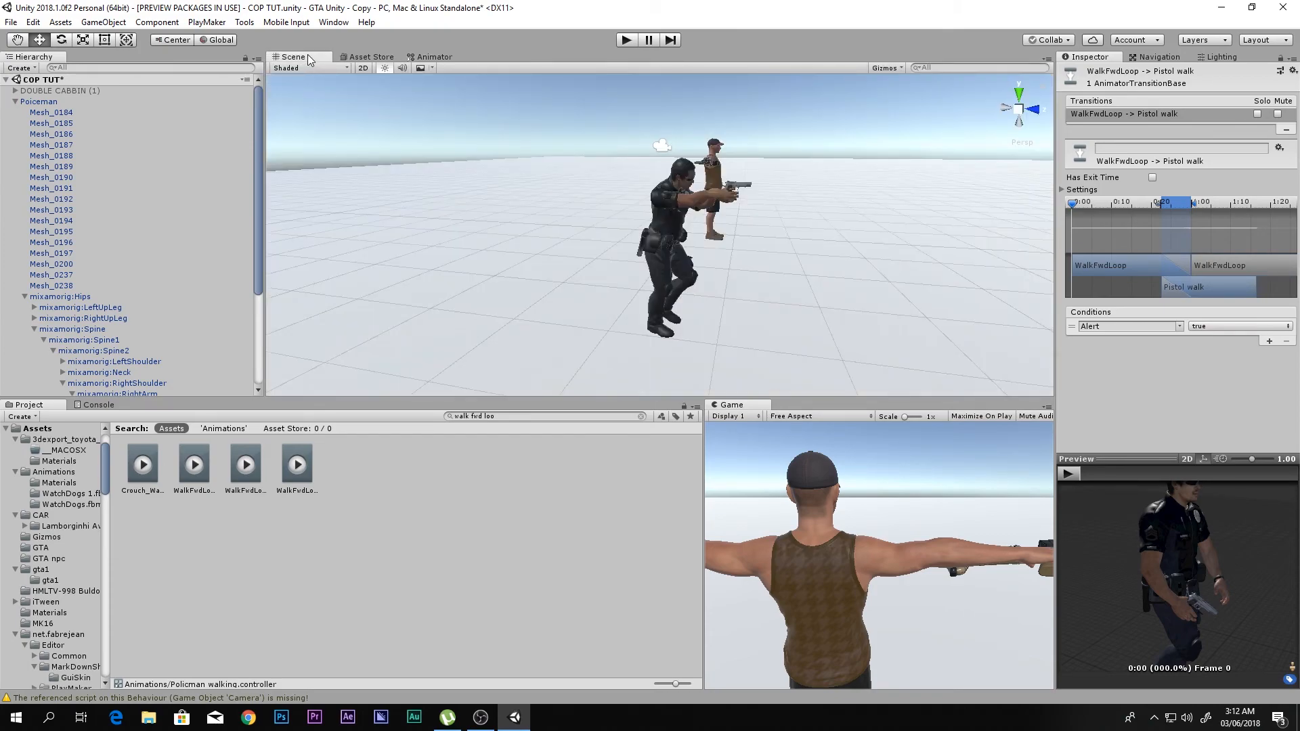
left_click(16, 101)
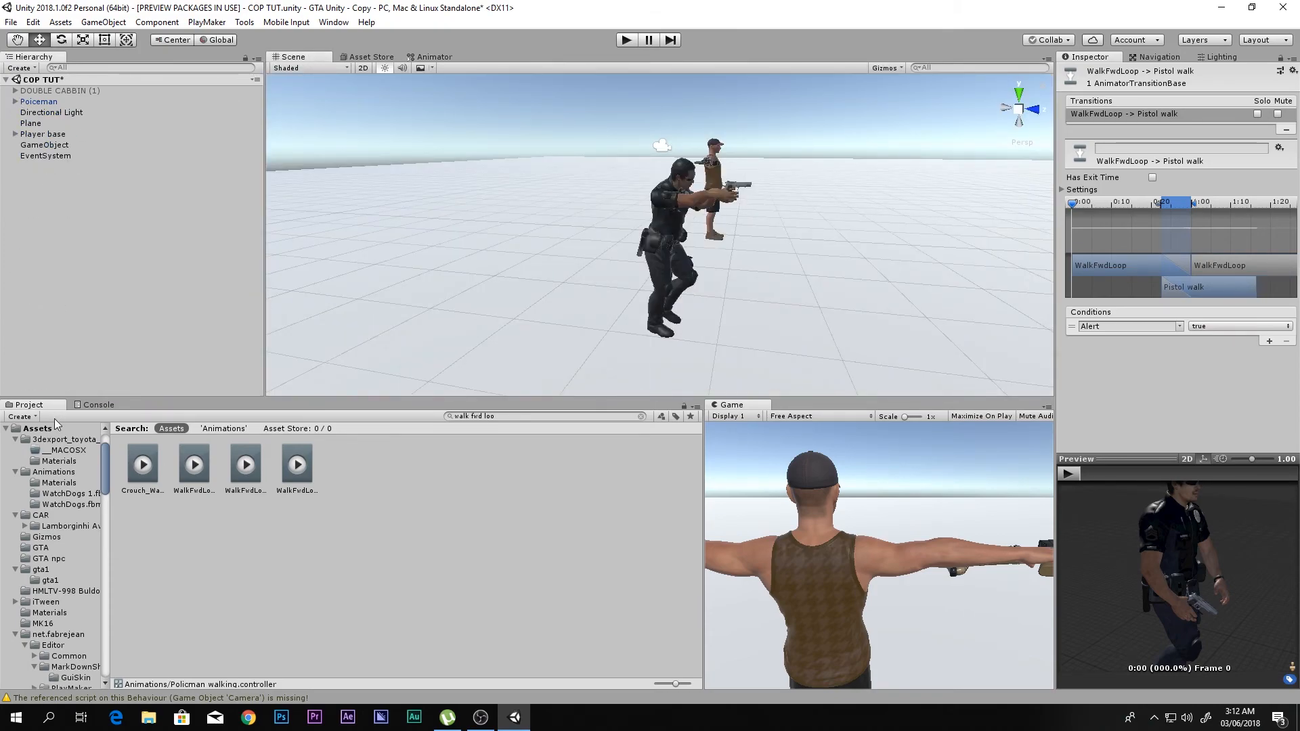
scroll(60, 434, "up", 2)
left_click(48, 470)
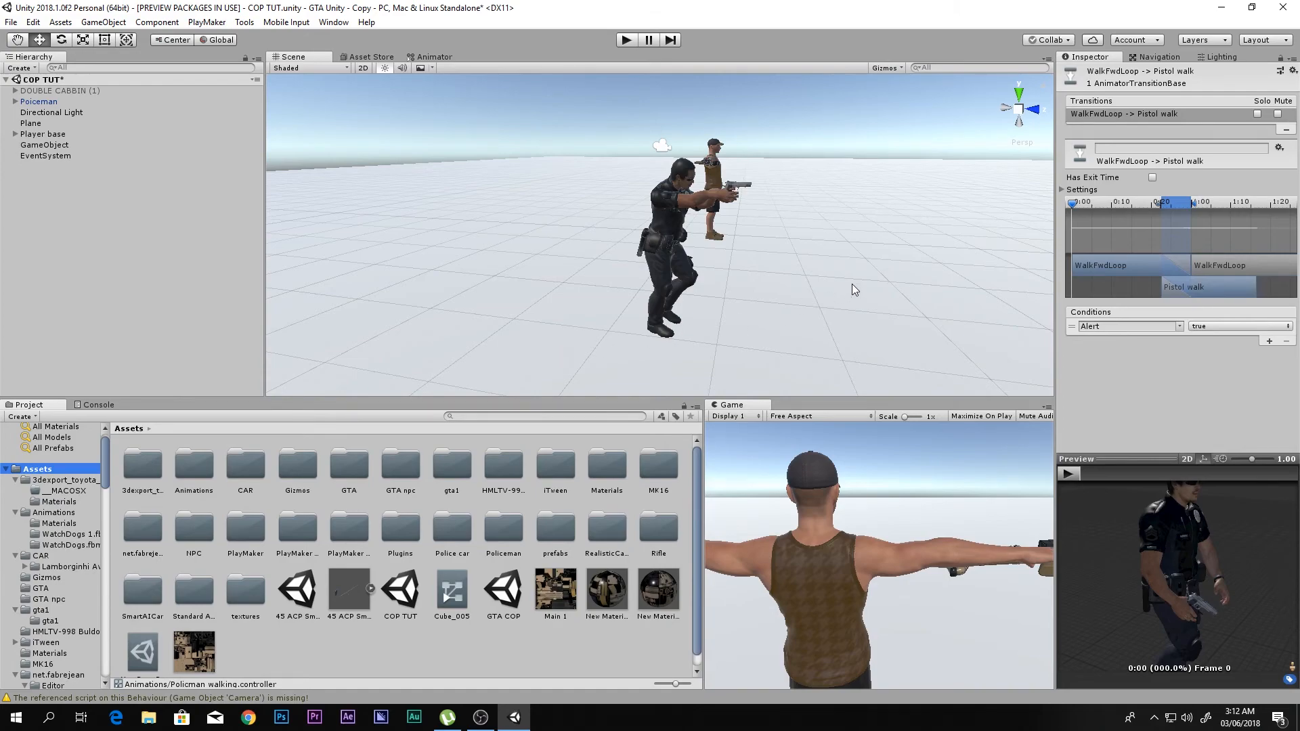
- Remove the Damage PlayMaker FSM component from the gta1 object under Player base
left_click(50, 103)
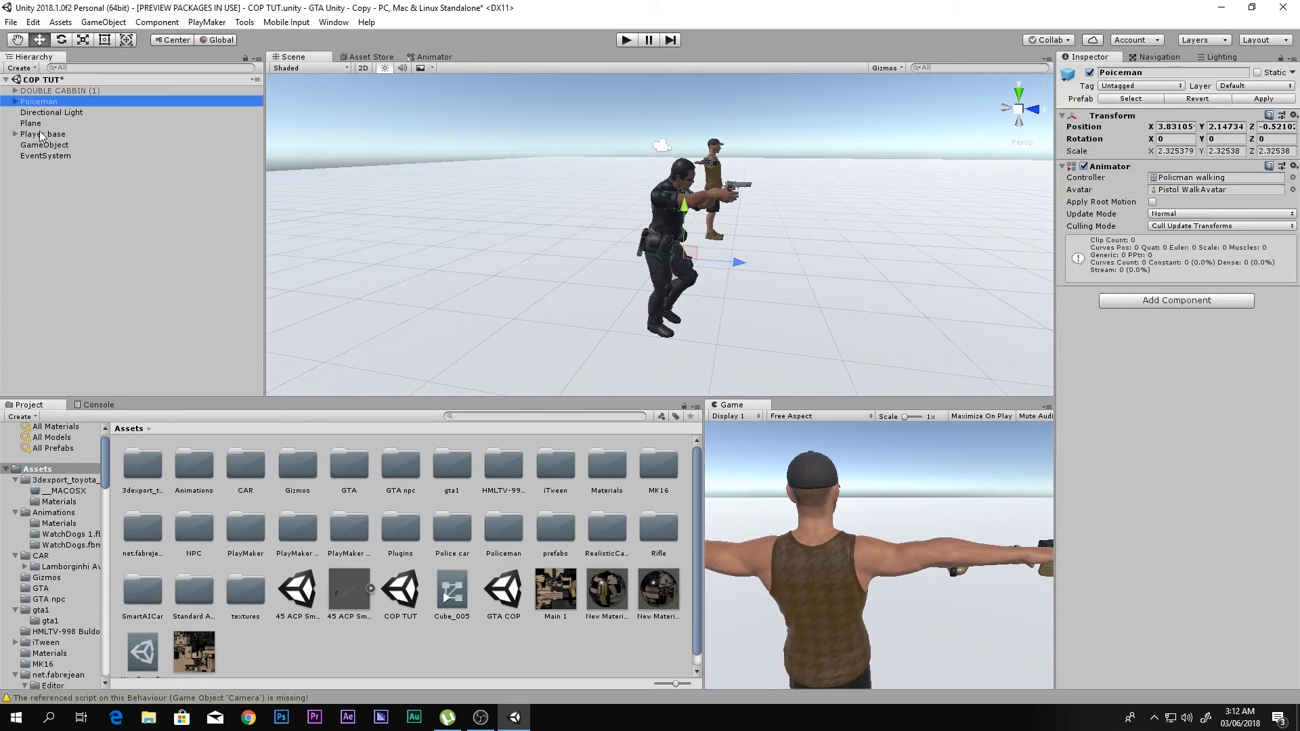
left_click(42, 134)
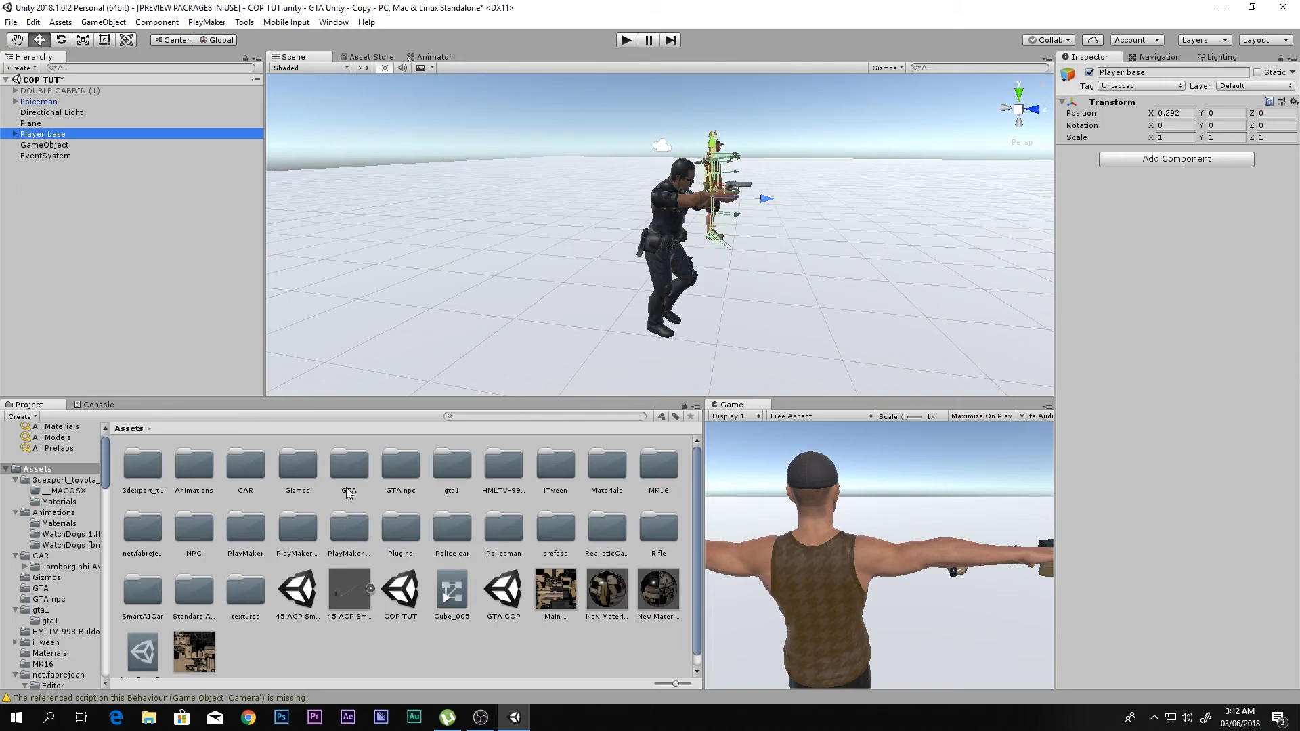
left_click(14, 133)
left_click(37, 145)
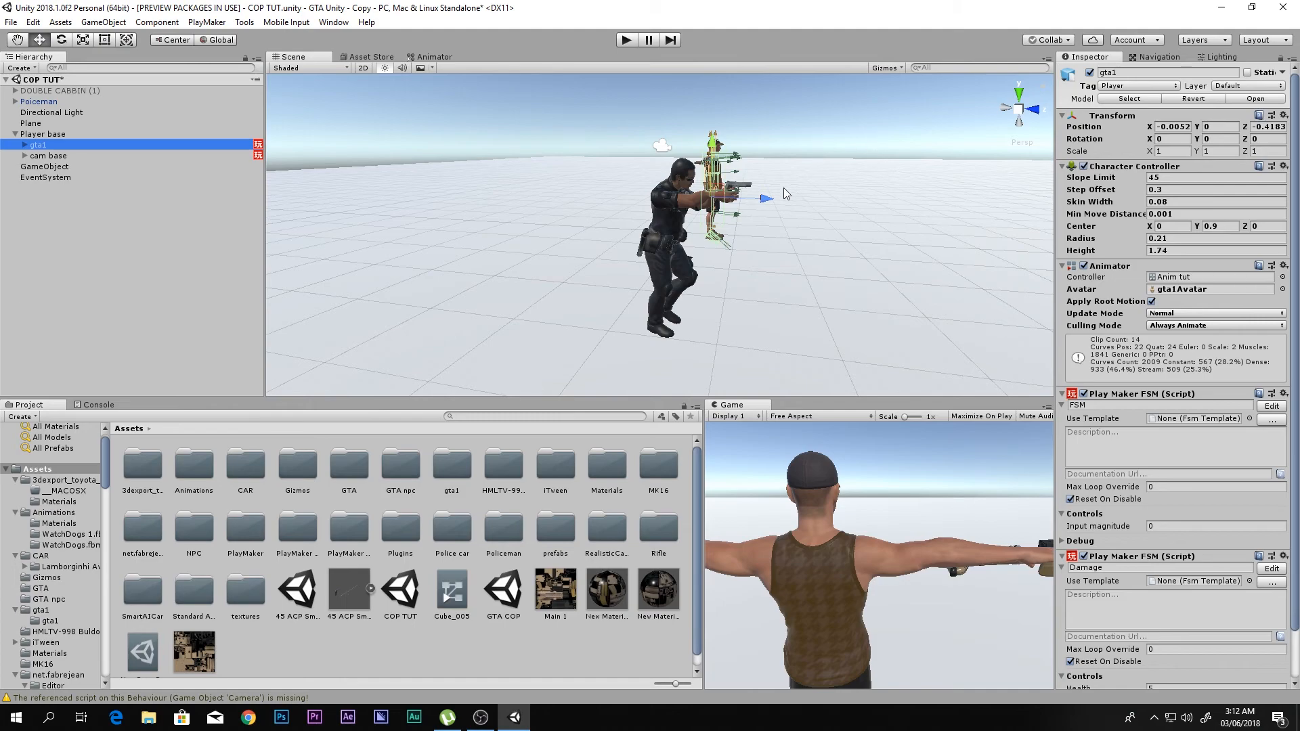
key("f")
scroll(1264, 492, "down", 3)
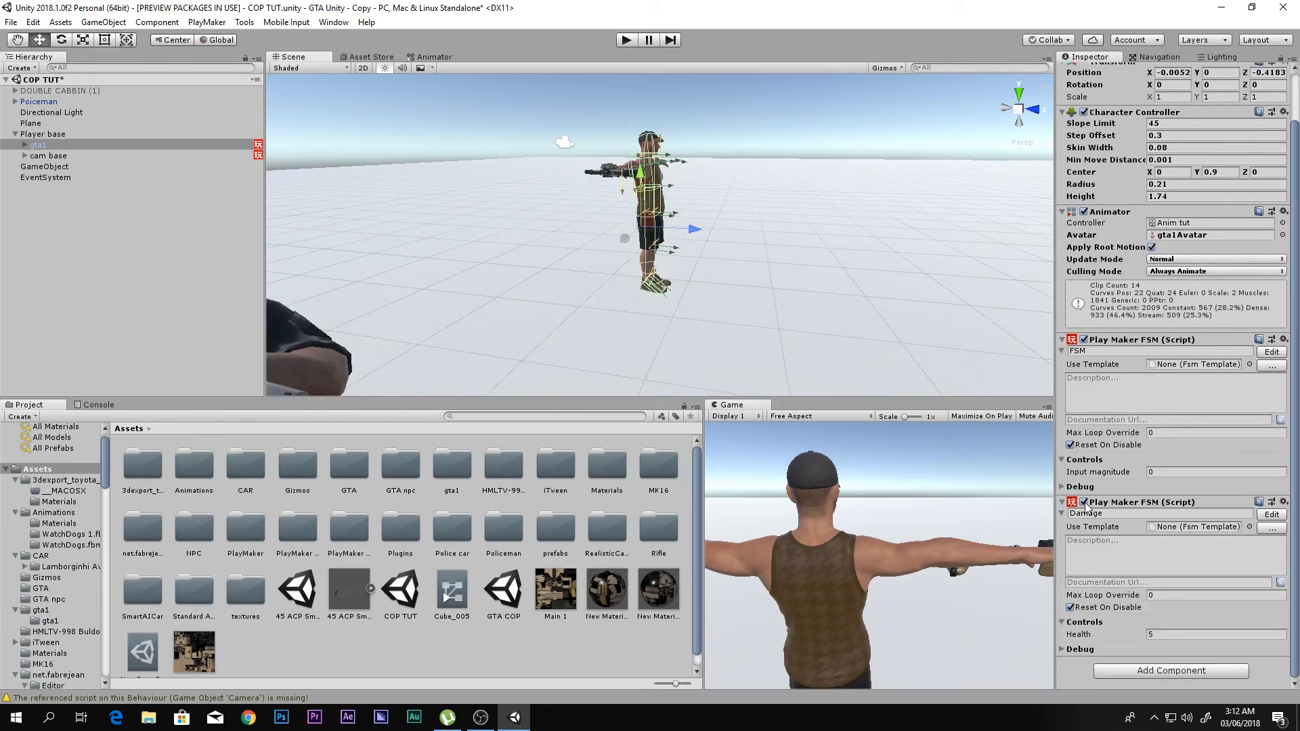
left_click(1282, 505)
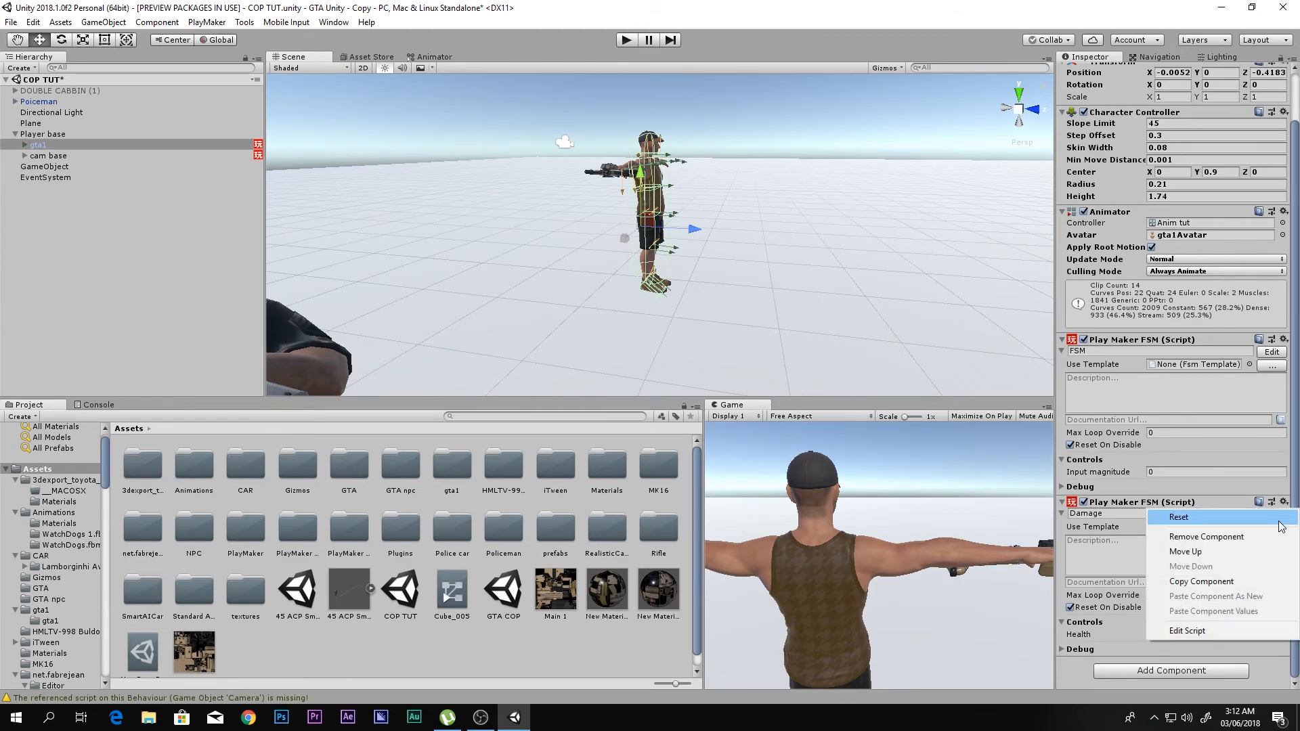
left_click(1152, 537)
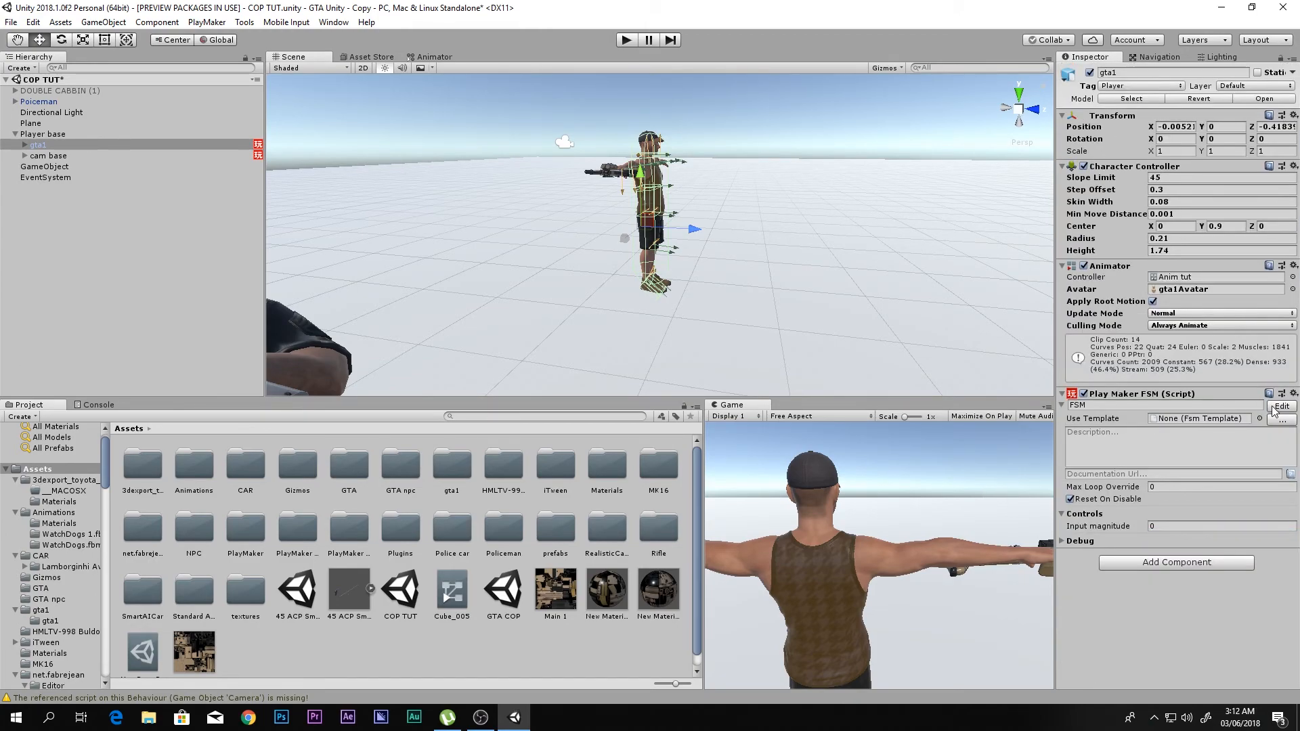
- Open gta1's FSM in the PlayMaker editor and widen the editor window to show more of the state graph
left_click(1282, 406)
middle_click_drag(592, 304, 684, 316)
middle_click_drag(461, 351, 315, 344)
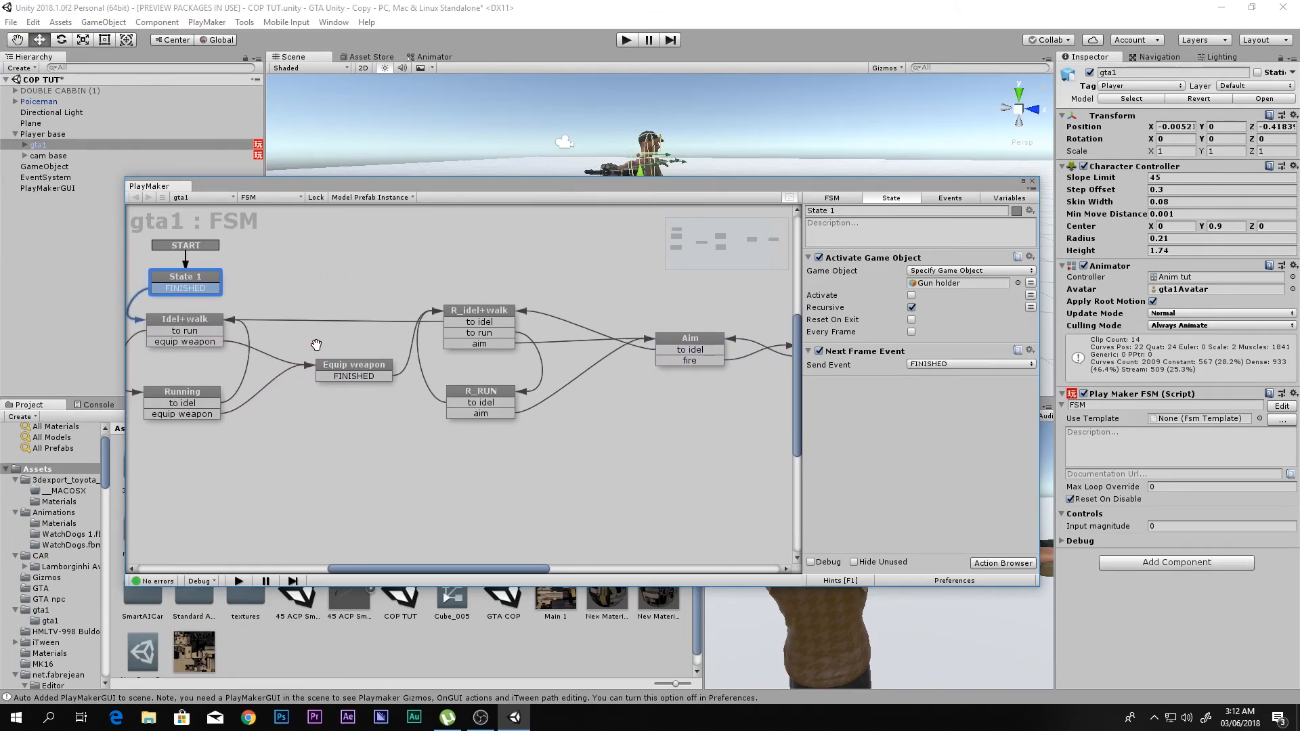
left_click_drag(126, 375, 38, 375)
scroll(283, 384, "down", 2)
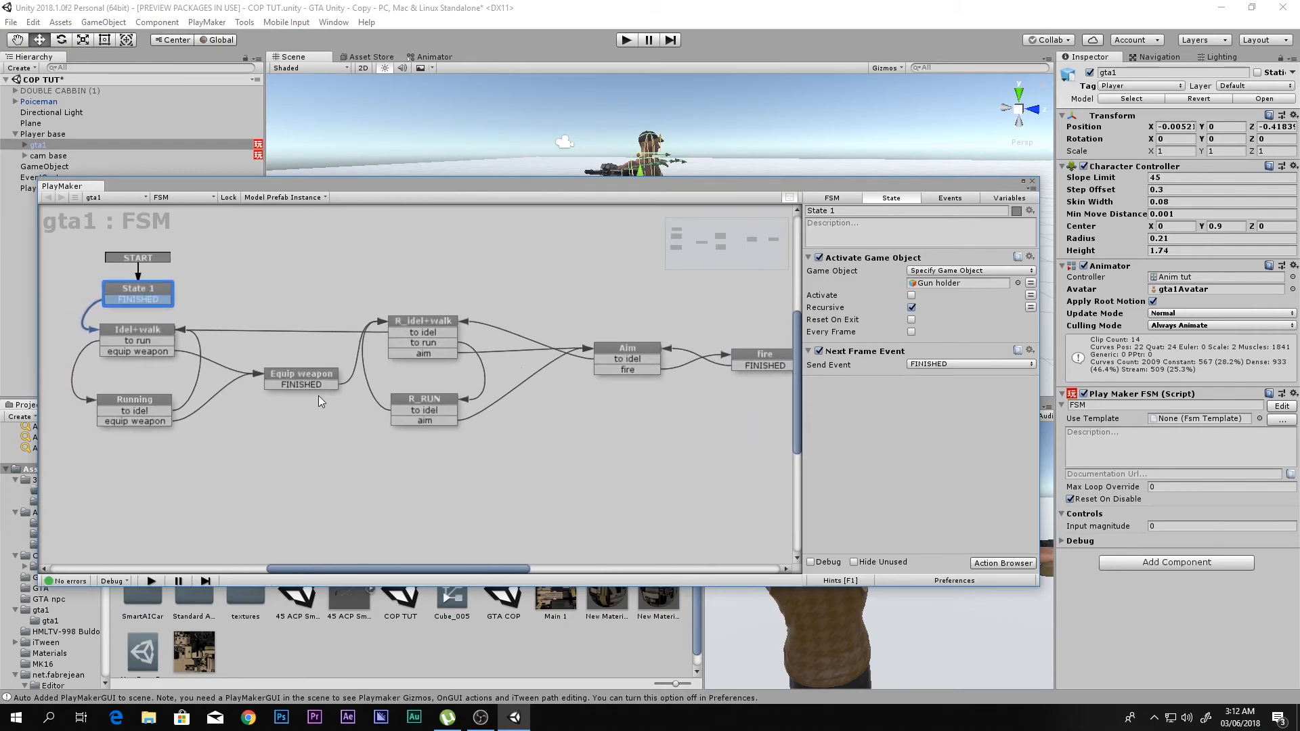
- Review gta1's state graph, select the fire state and collapse its Create Object and Wait actions
middle_click_drag(439, 376, 488, 381)
scroll(444, 380, "down", 1)
scroll(487, 381, "up", 1)
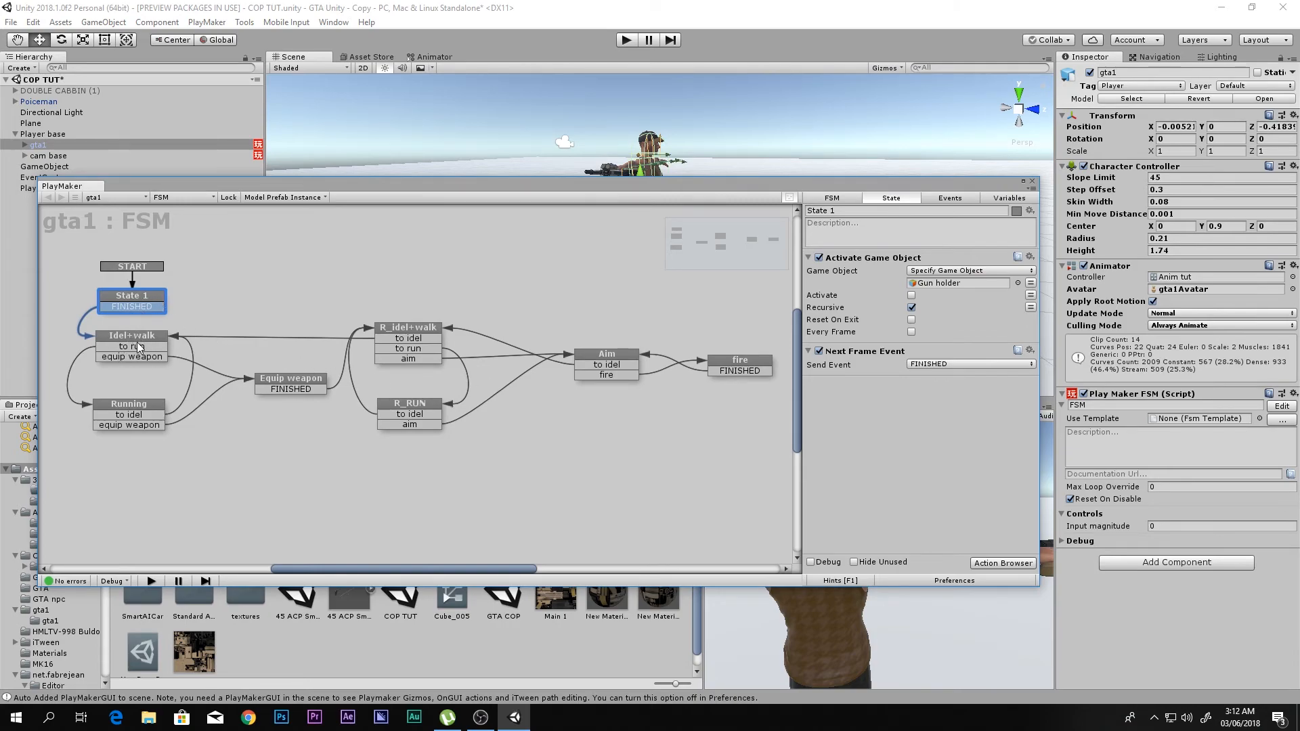
left_click(285, 390)
middle_click_drag(547, 369, 503, 372)
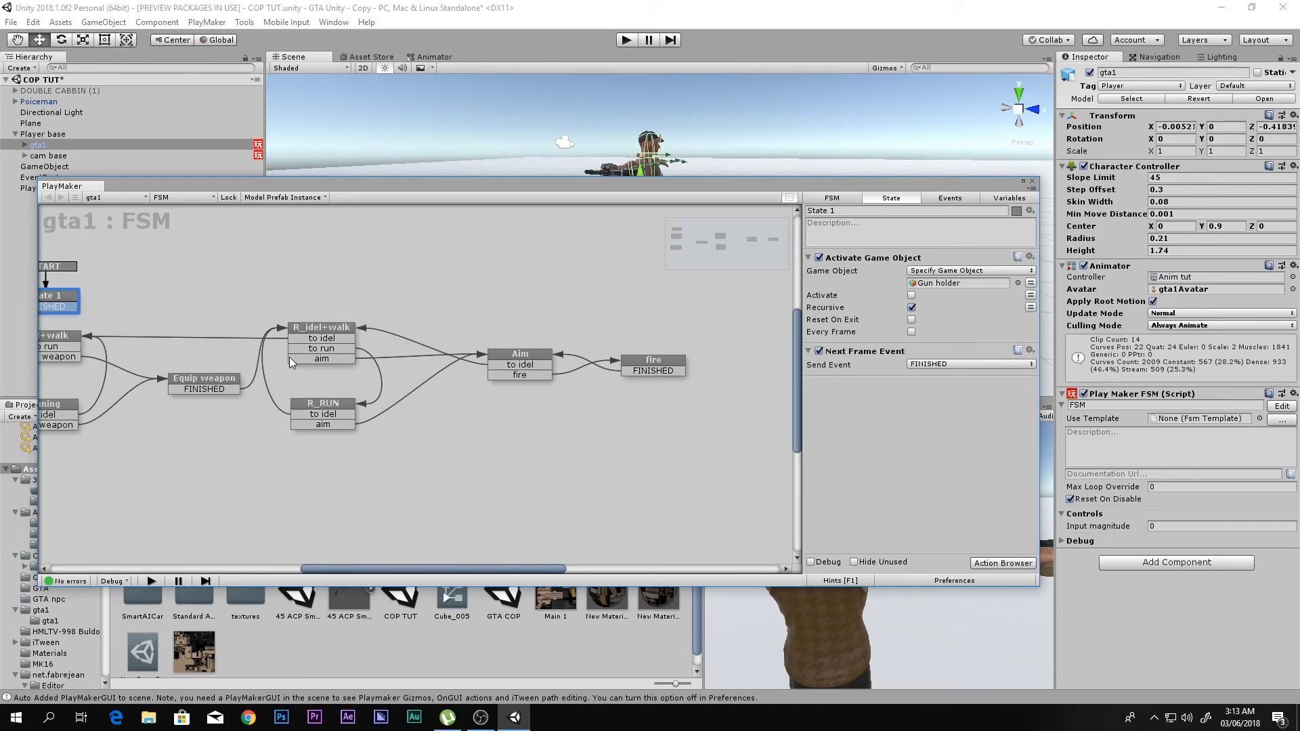
scroll(332, 360, "up", 1)
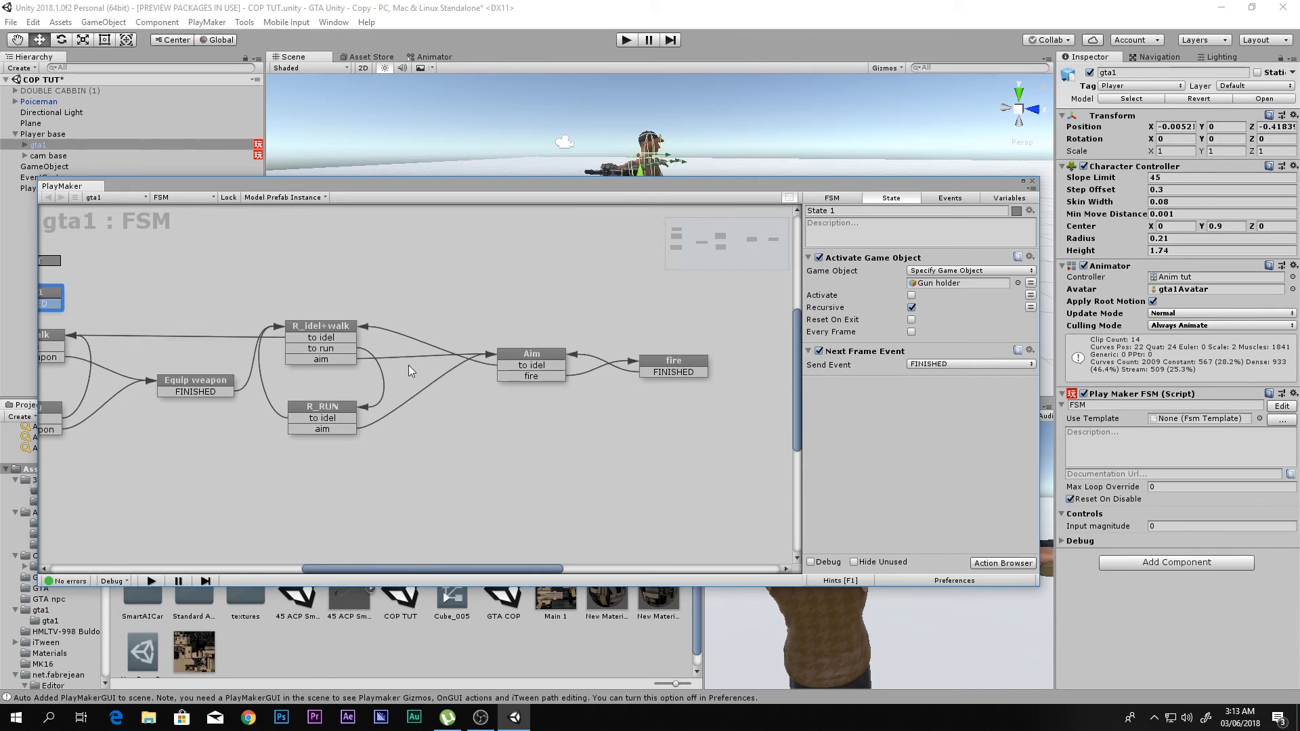
left_click(669, 361)
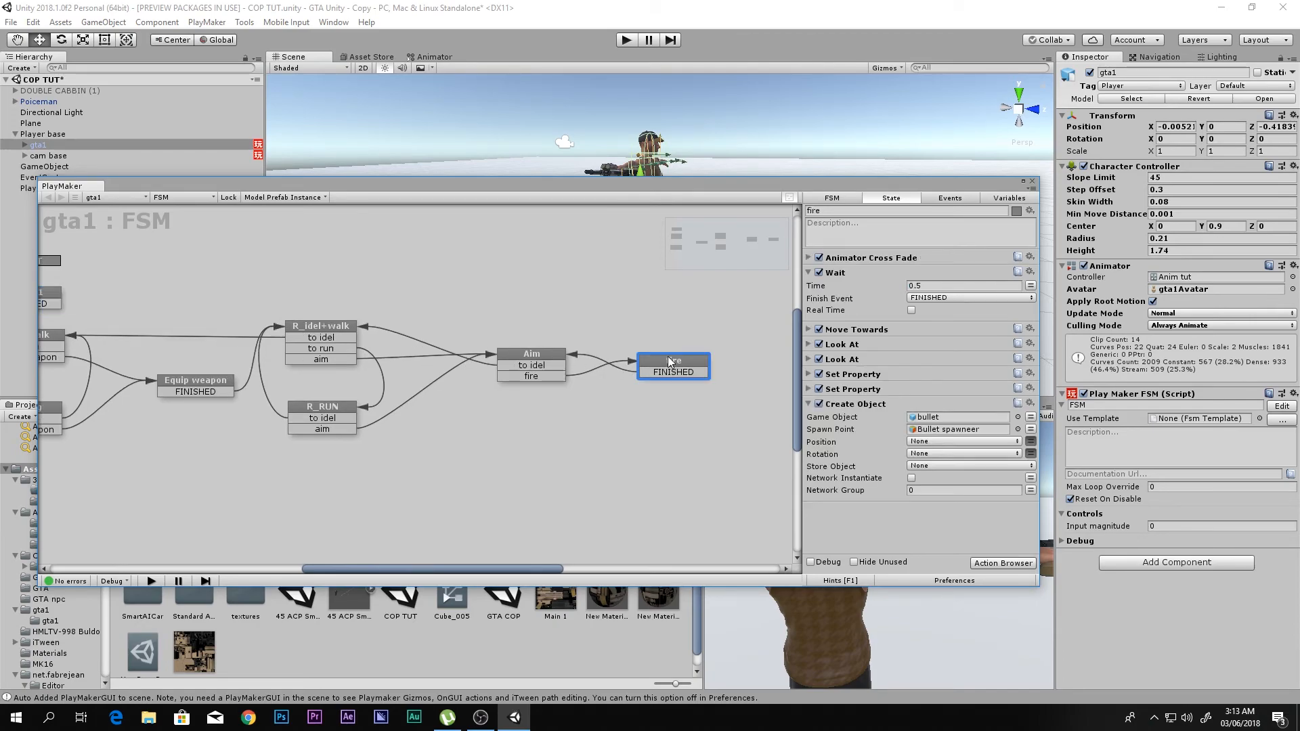
left_click(810, 404)
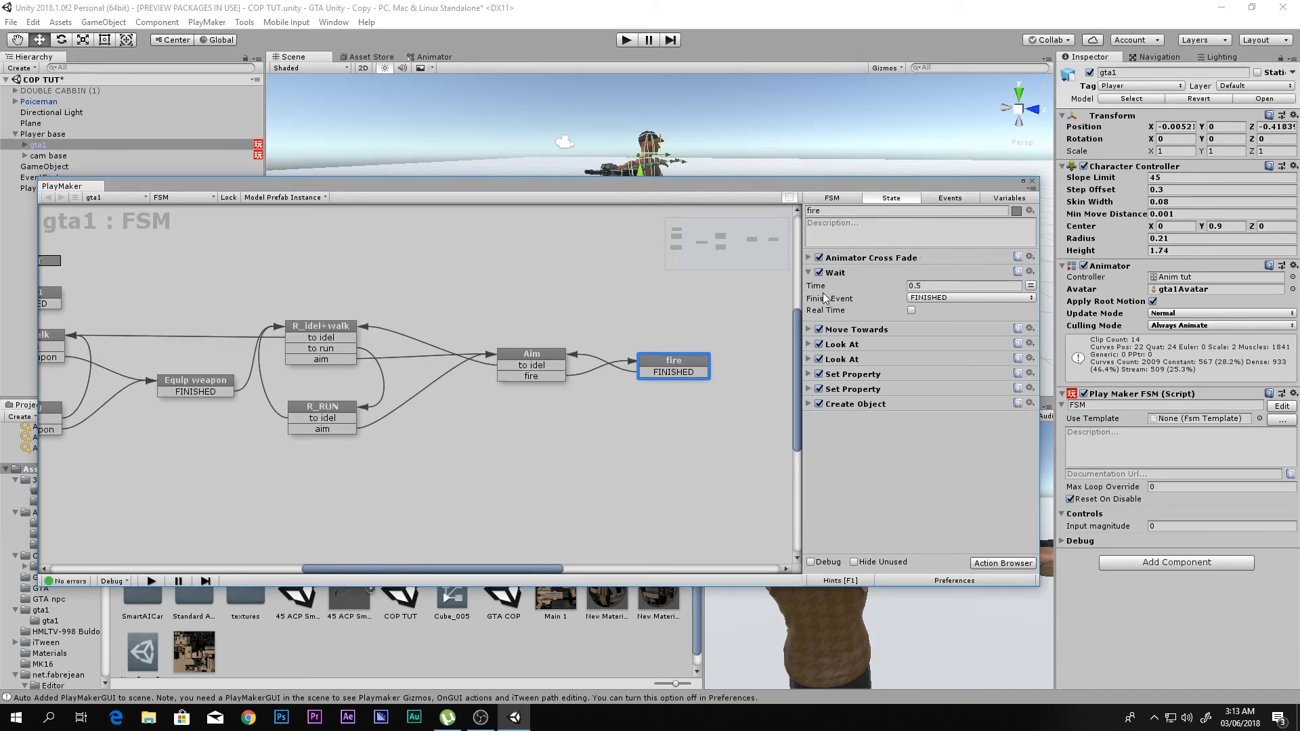
left_click(815, 272)
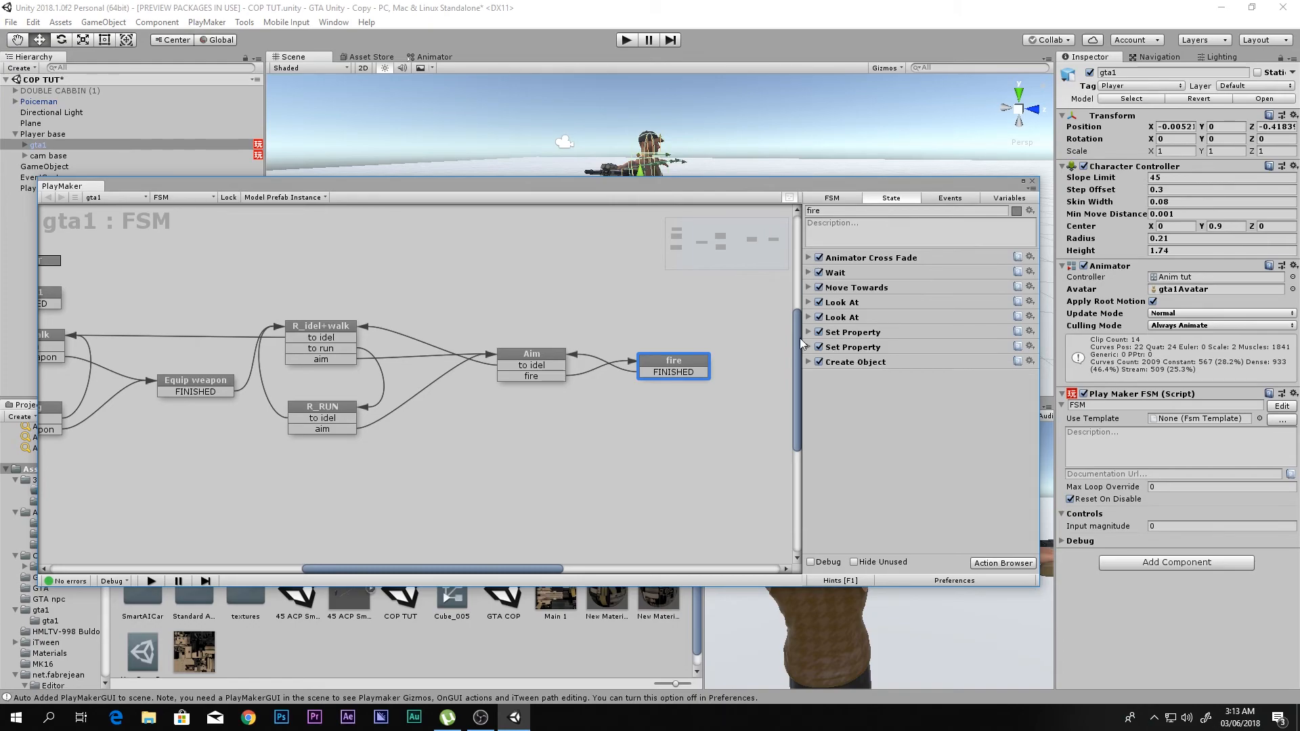
- Add a Set Animator Bool action to the fire state and remove the mistakenly added Set Animator Body action
double_click(893, 403)
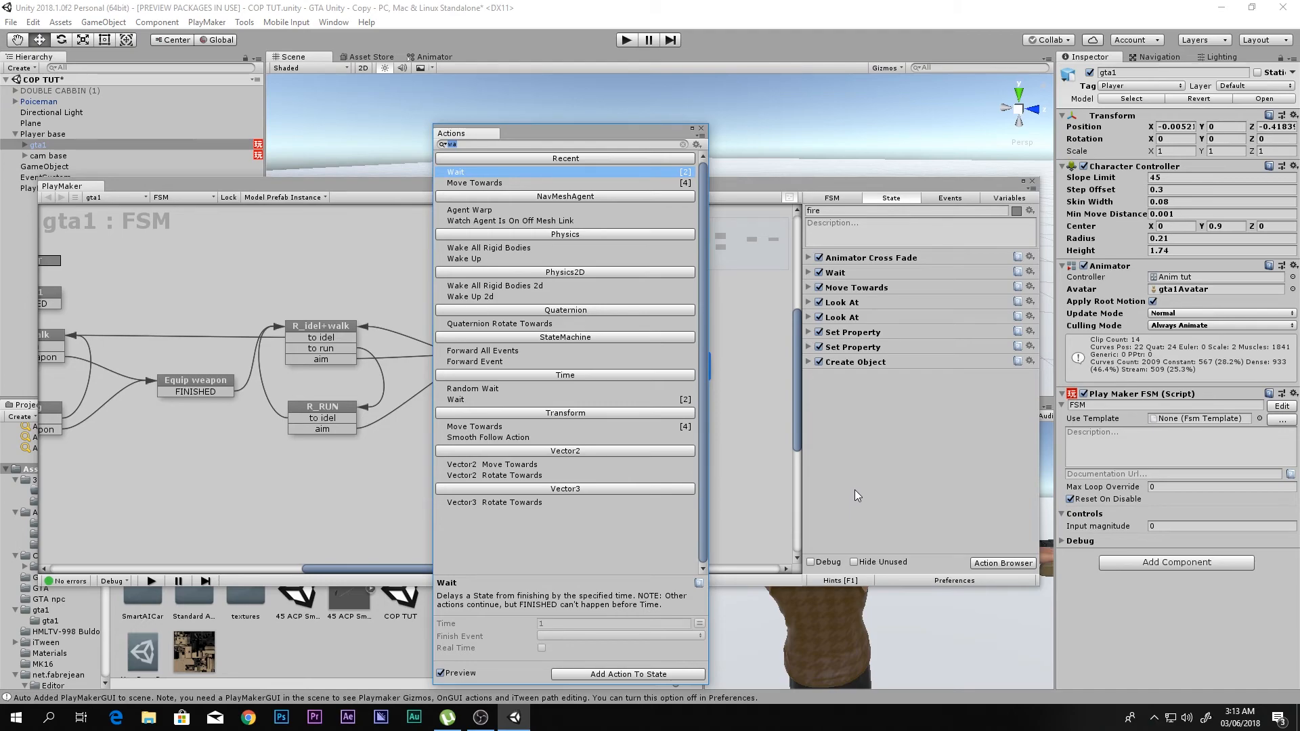
type("set")
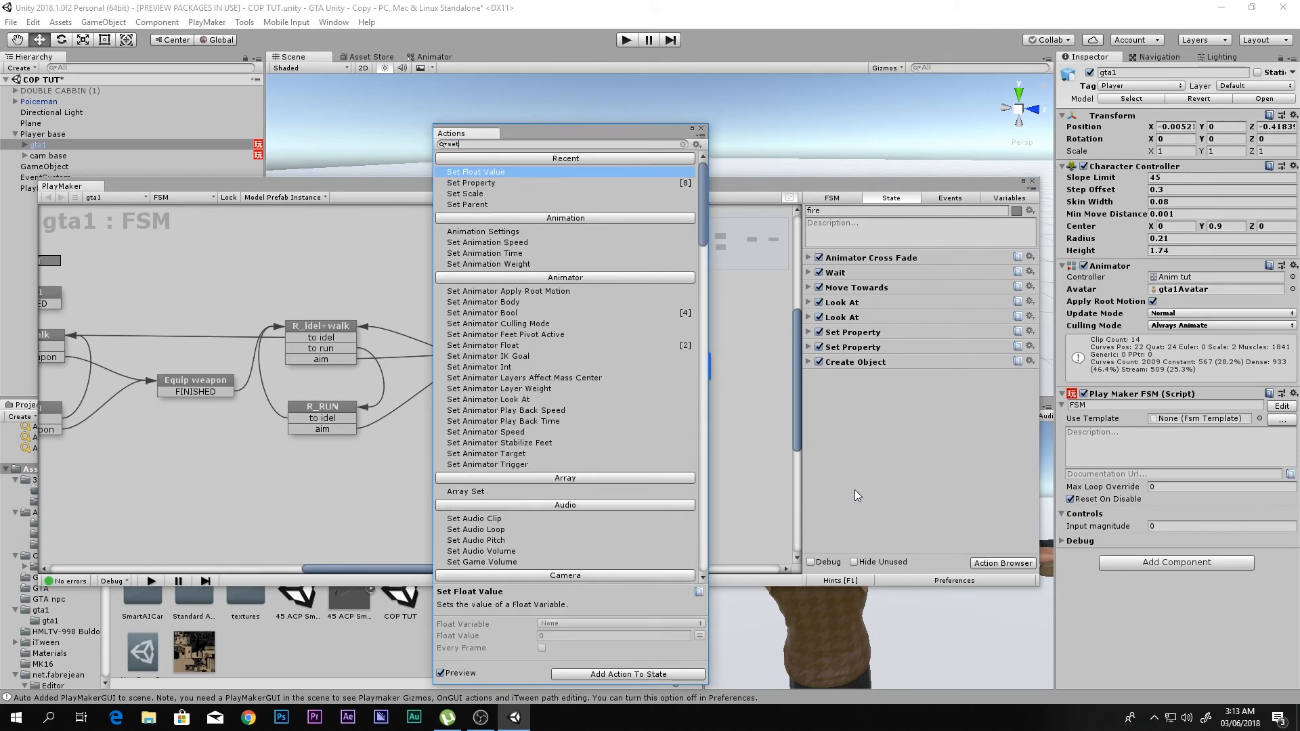
type(" animator")
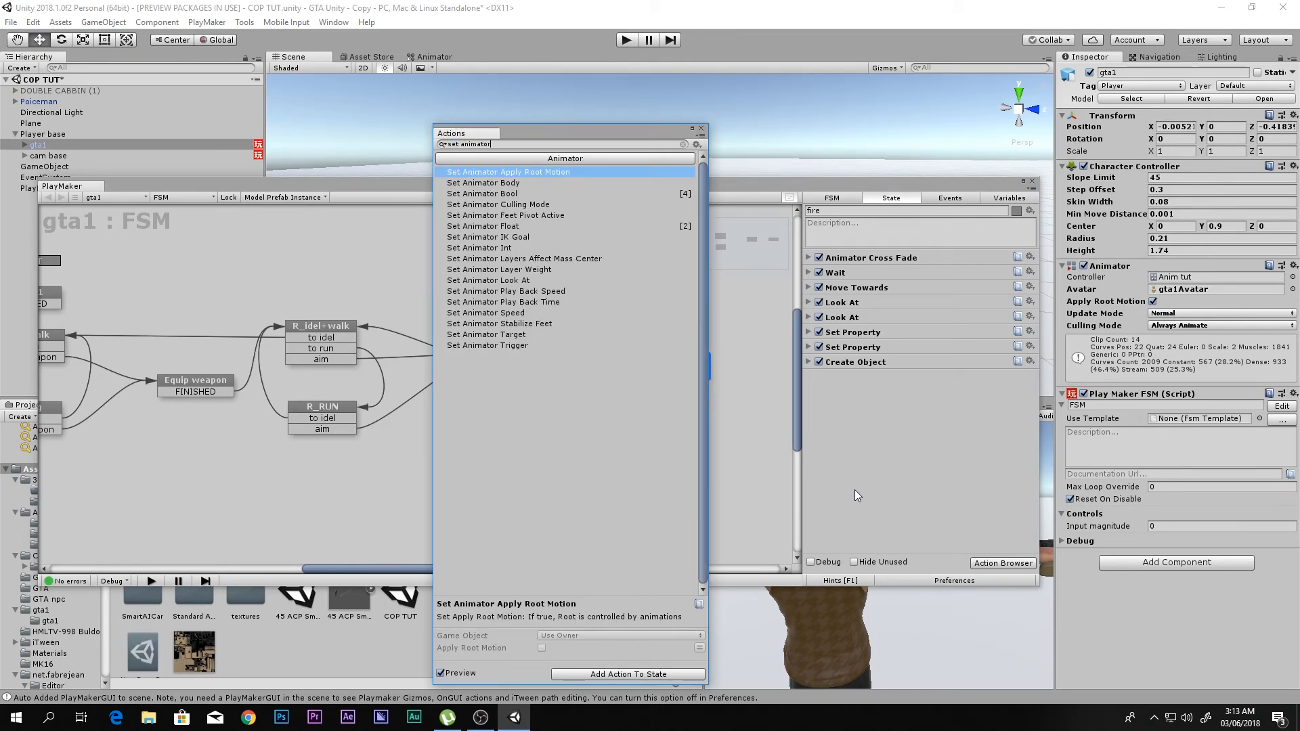
key("Down")
key("Return")
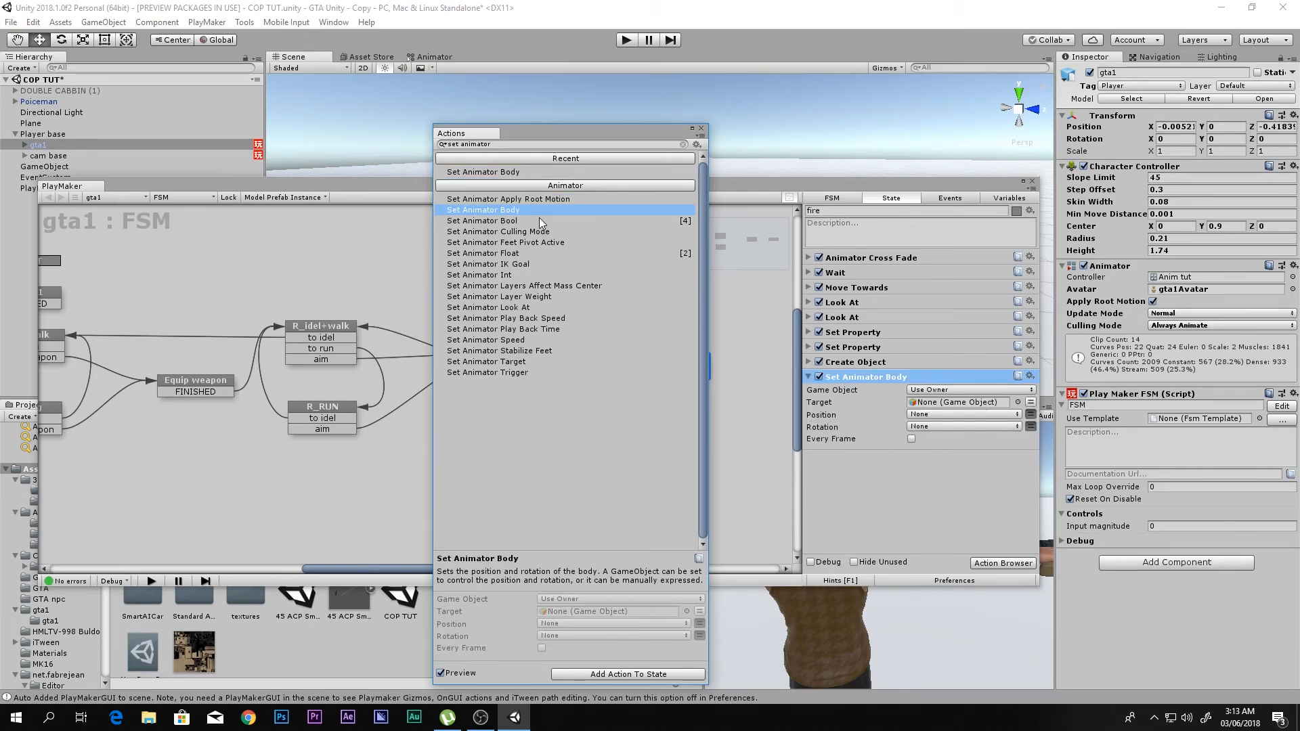
key("Down")
key("Return")
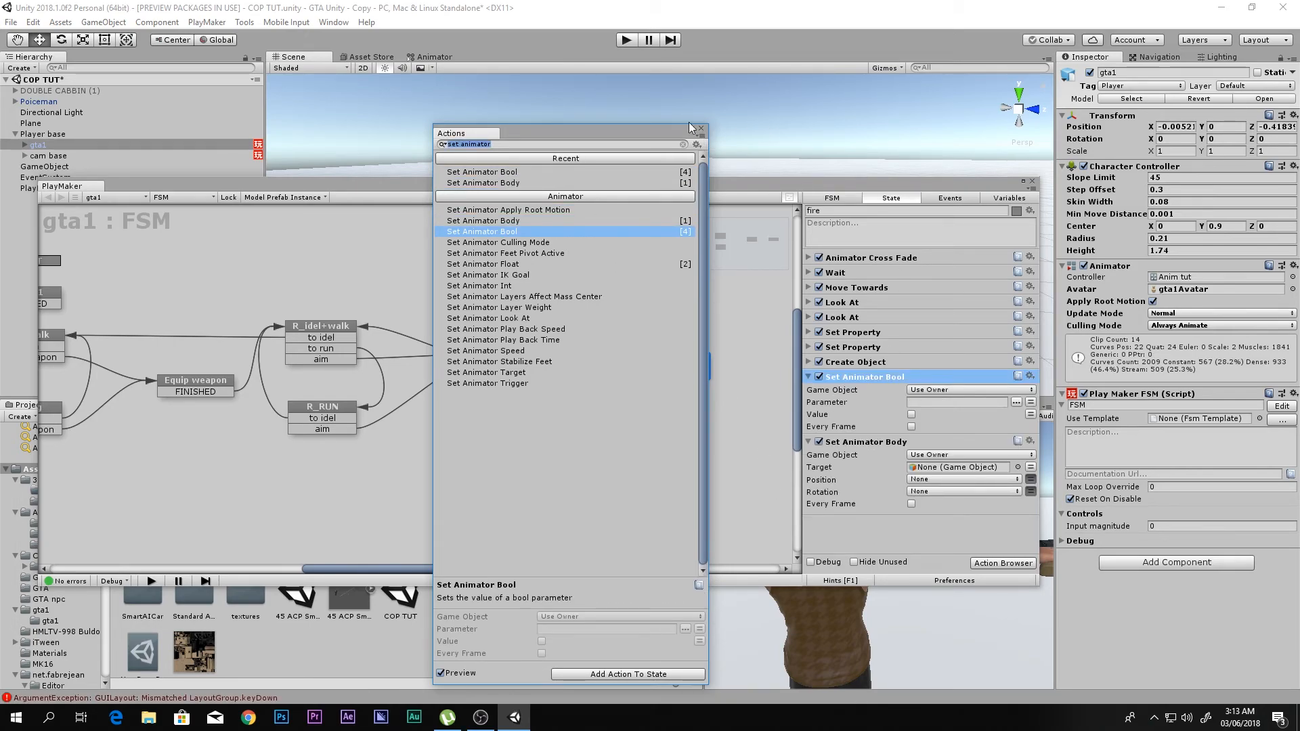
left_click(702, 128)
left_click(878, 443)
key("Delete")
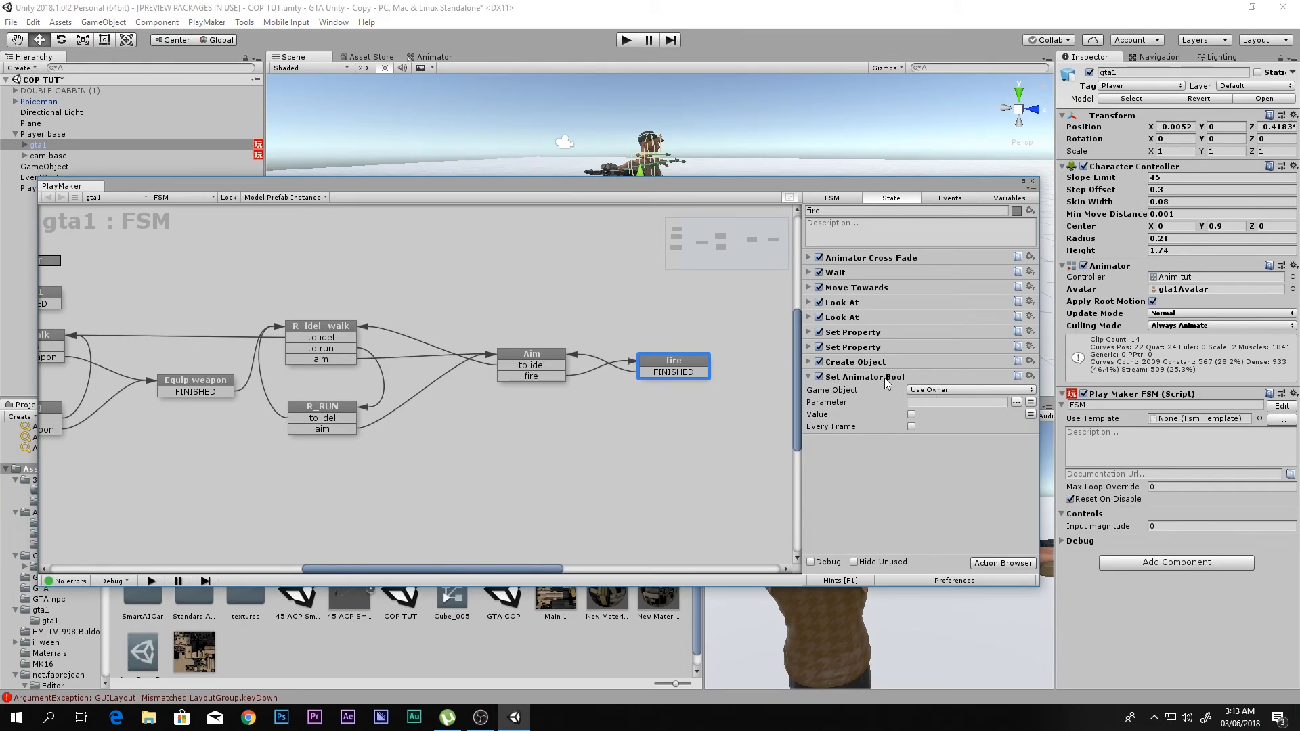
- Set the Set Animator Bool action's game object to Specify Game Object and assign Poiceman from the scene
left_click(919, 390)
left_click(952, 418)
left_click_drag(42, 107, 969, 402)
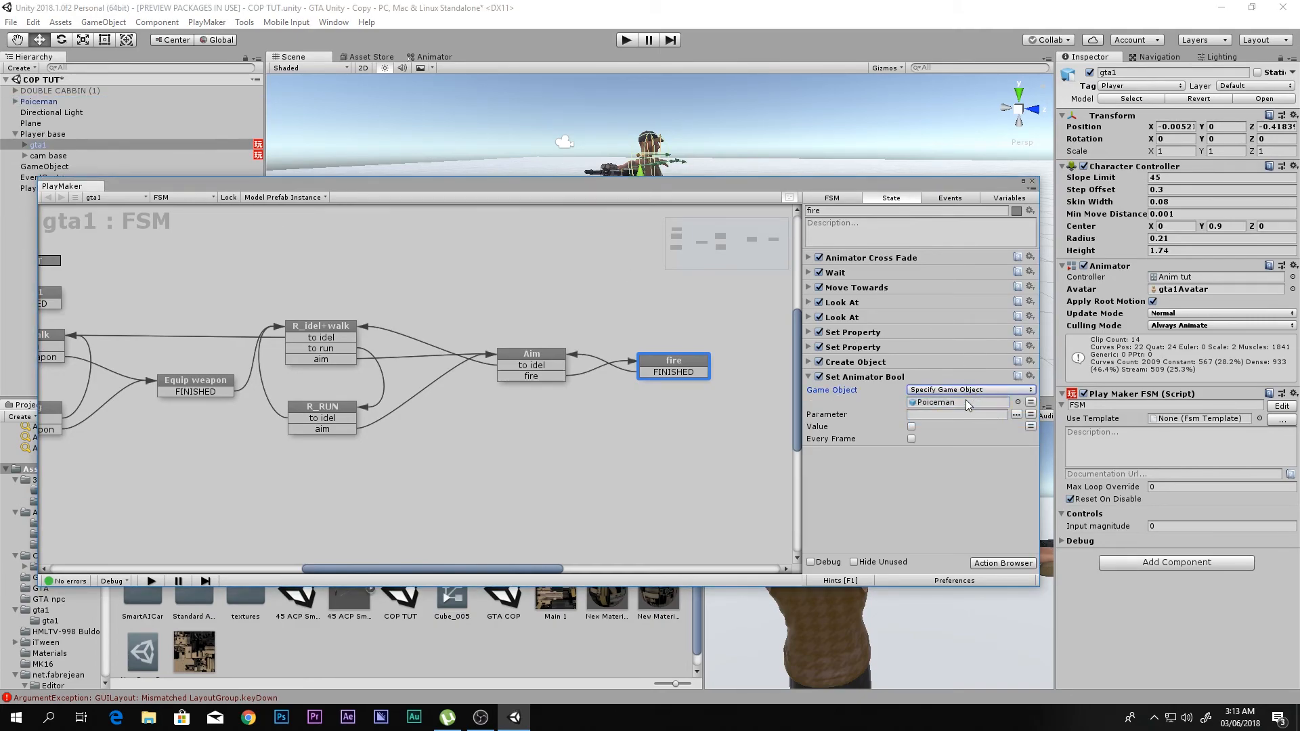
- Try to pick the Set Animator Bool action's parameter from the list of animator parameters
left_click(1016, 415)
left_click(1023, 476)
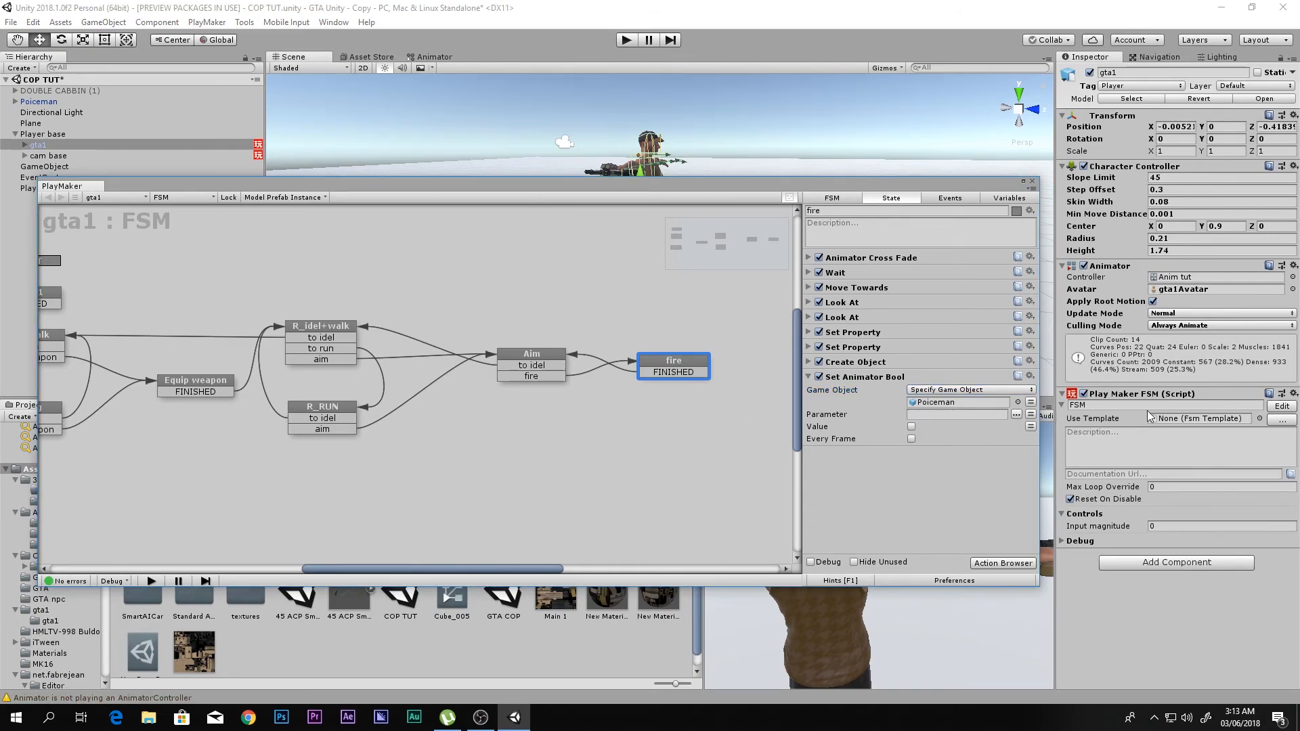
left_click(1017, 414)
left_click(1015, 463)
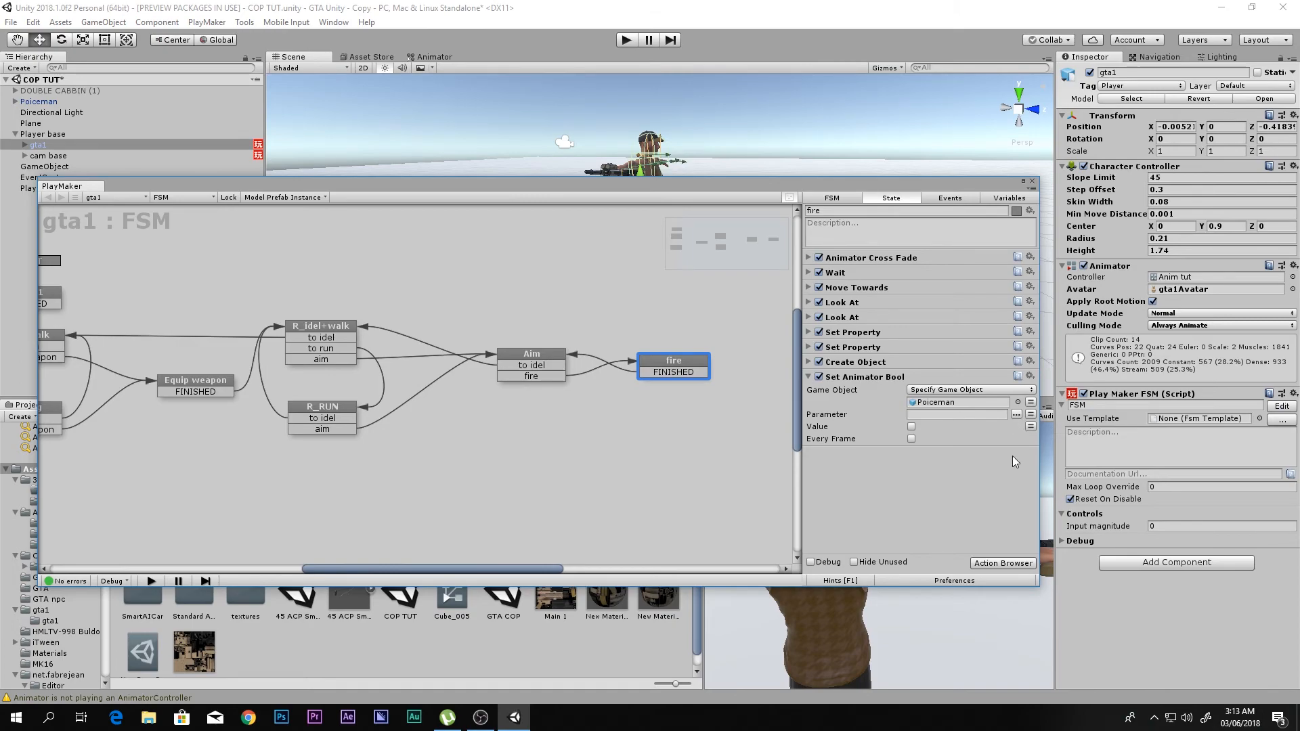
left_click(948, 416)
- Set the action's parameter to Alert, copied from Poiceman's animator parameters, and enable its Value and Every Frame options
left_click(425, 57)
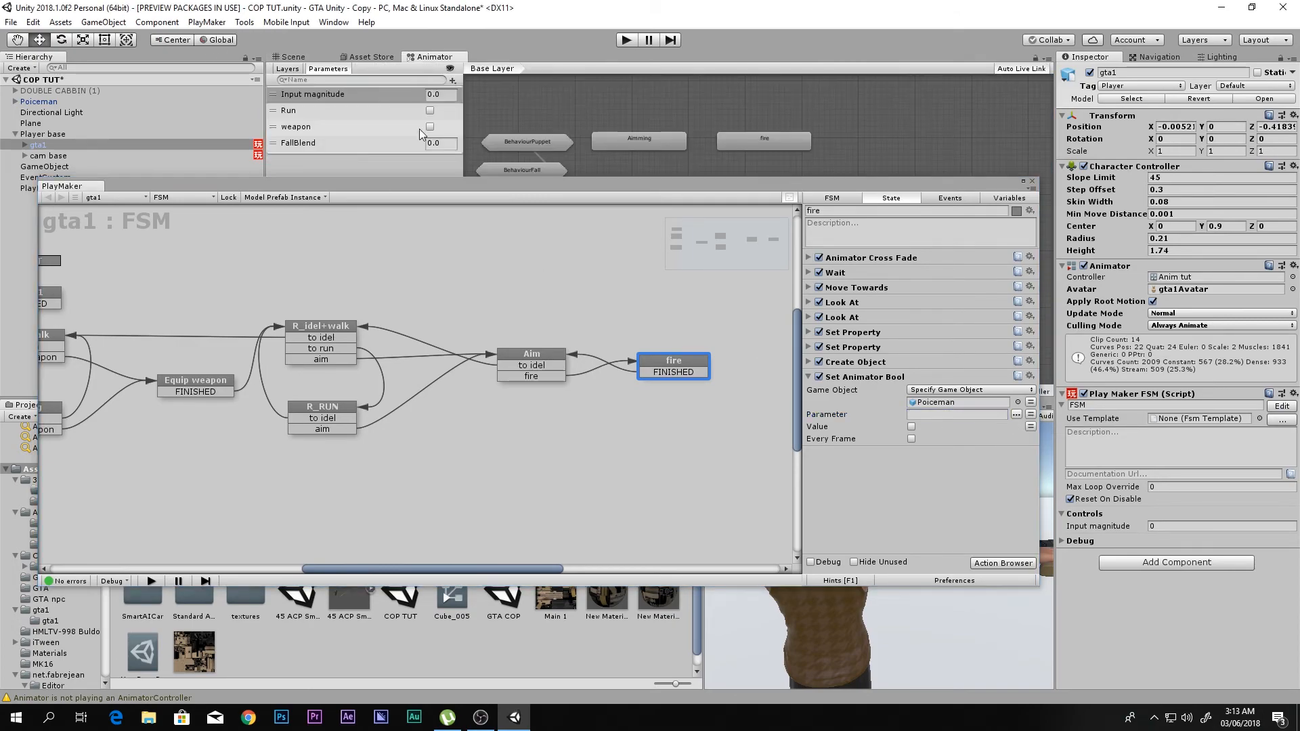
left_click(41, 102)
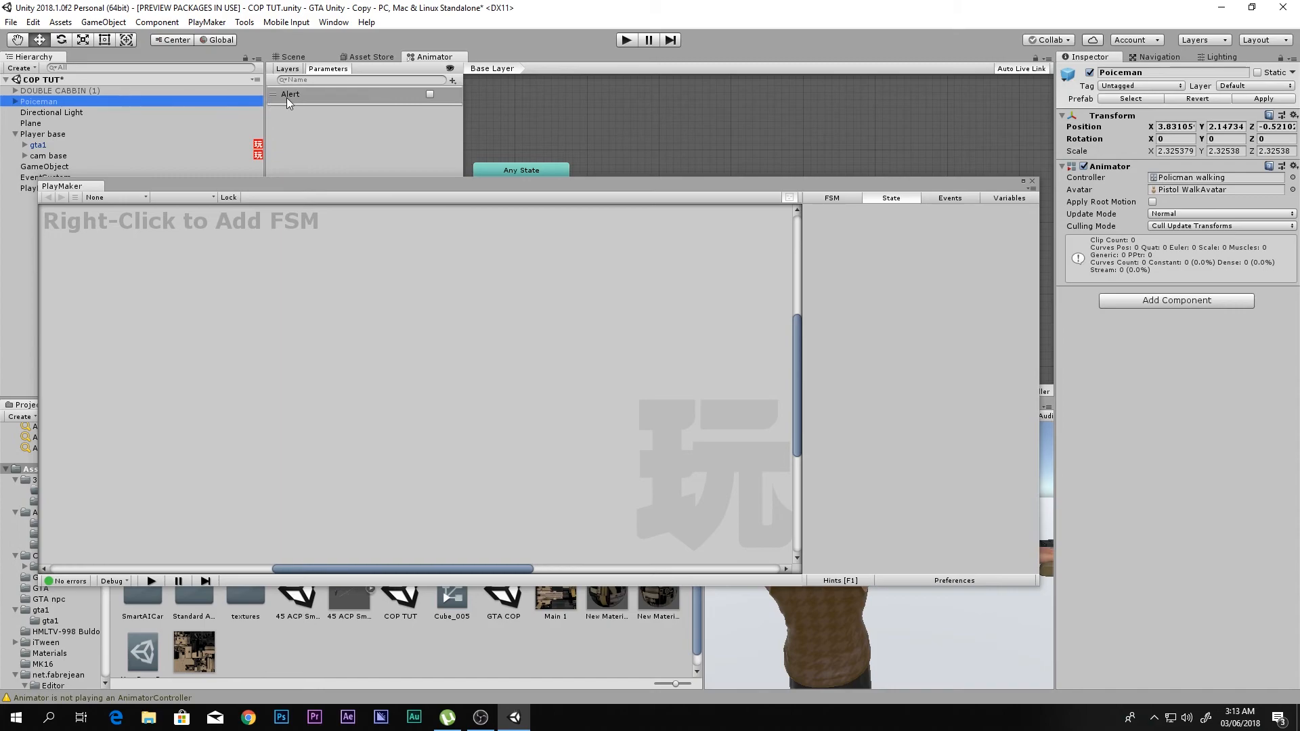
left_click(287, 97)
left_click(287, 98)
key("ctrl+c")
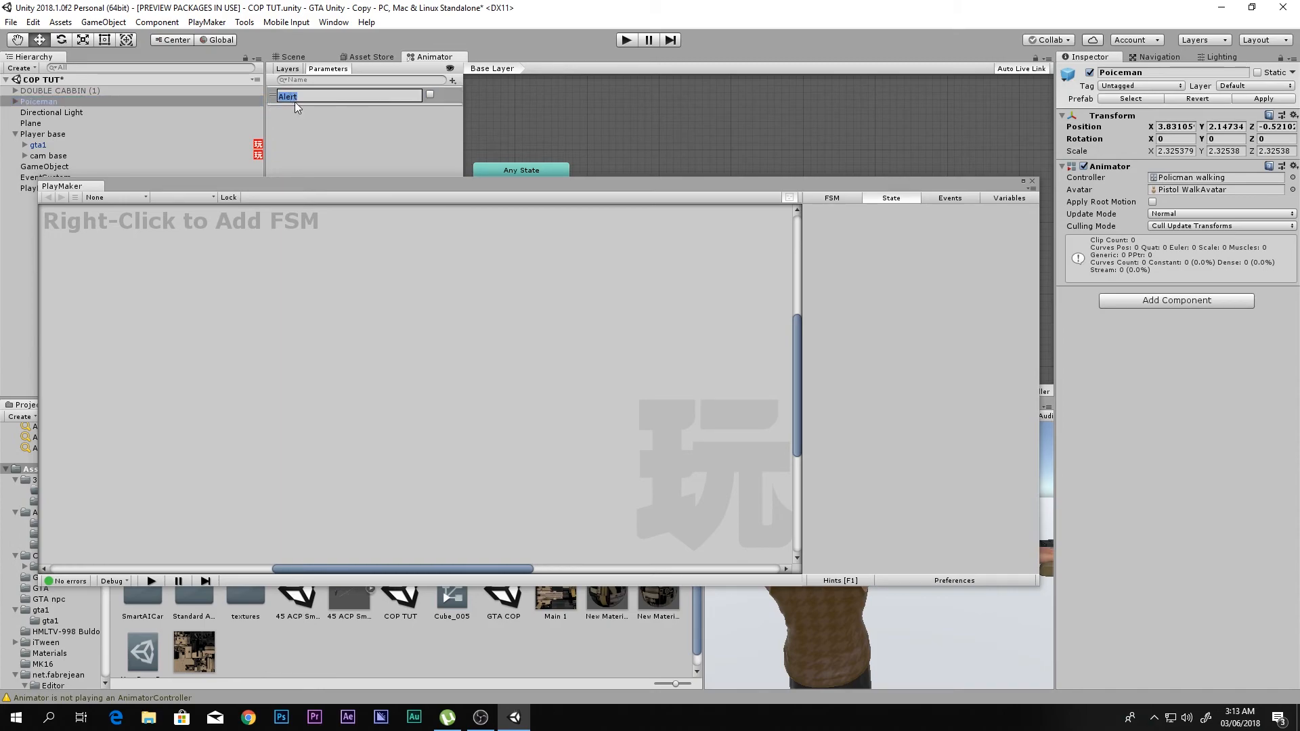
left_click(38, 147)
left_click(918, 413)
key("ctrl+v")
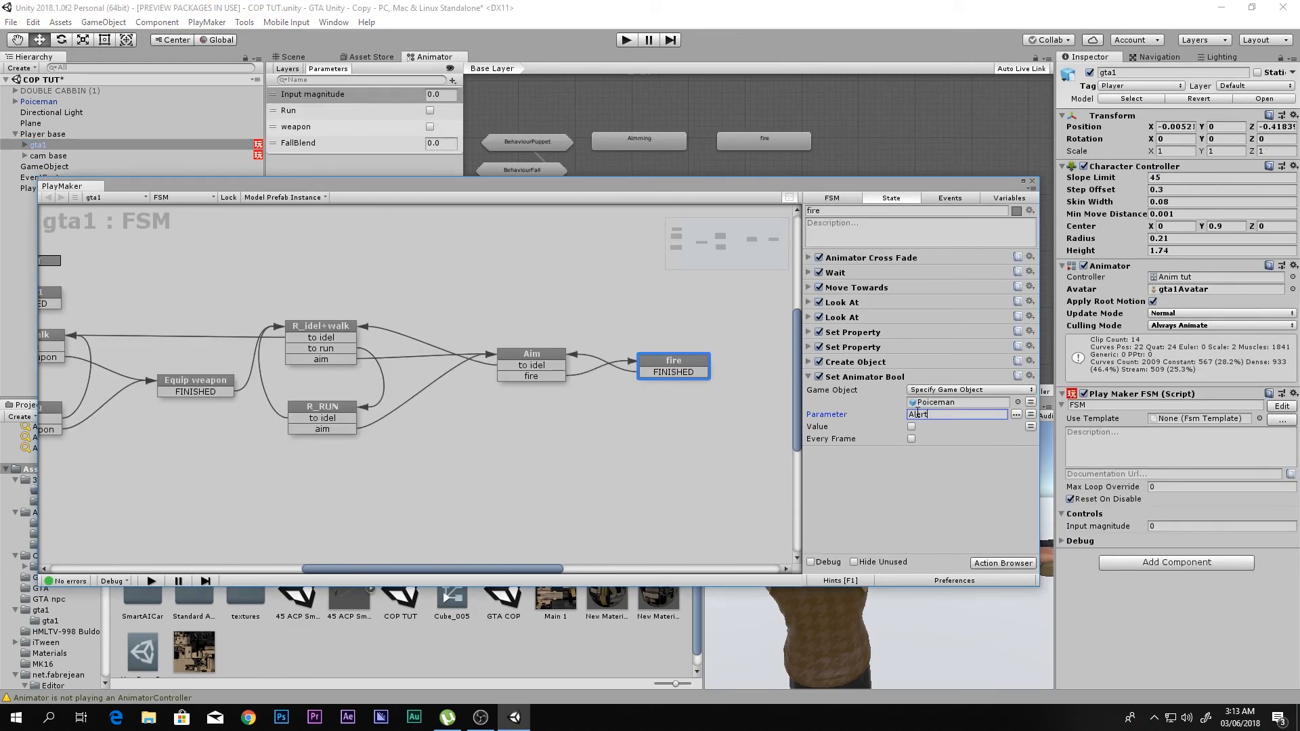
left_click(913, 425)
left_click(911, 439)
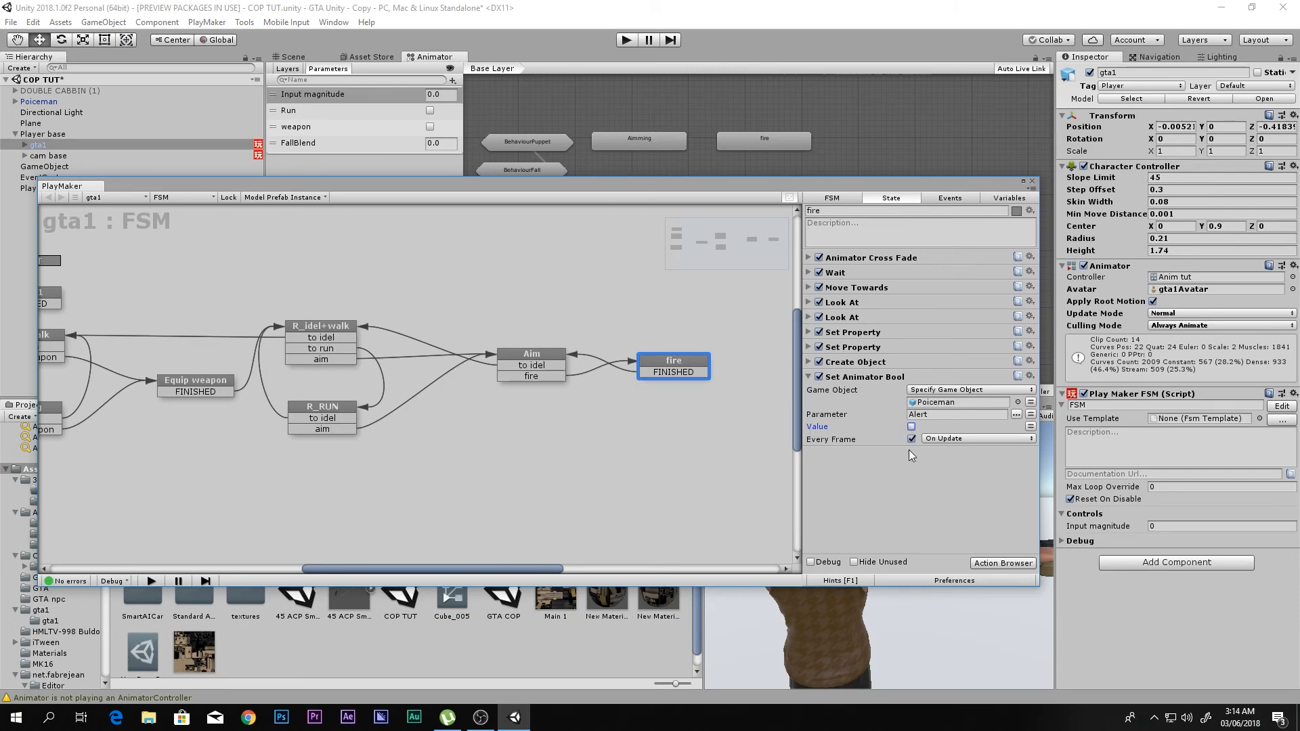
left_click(872, 377)
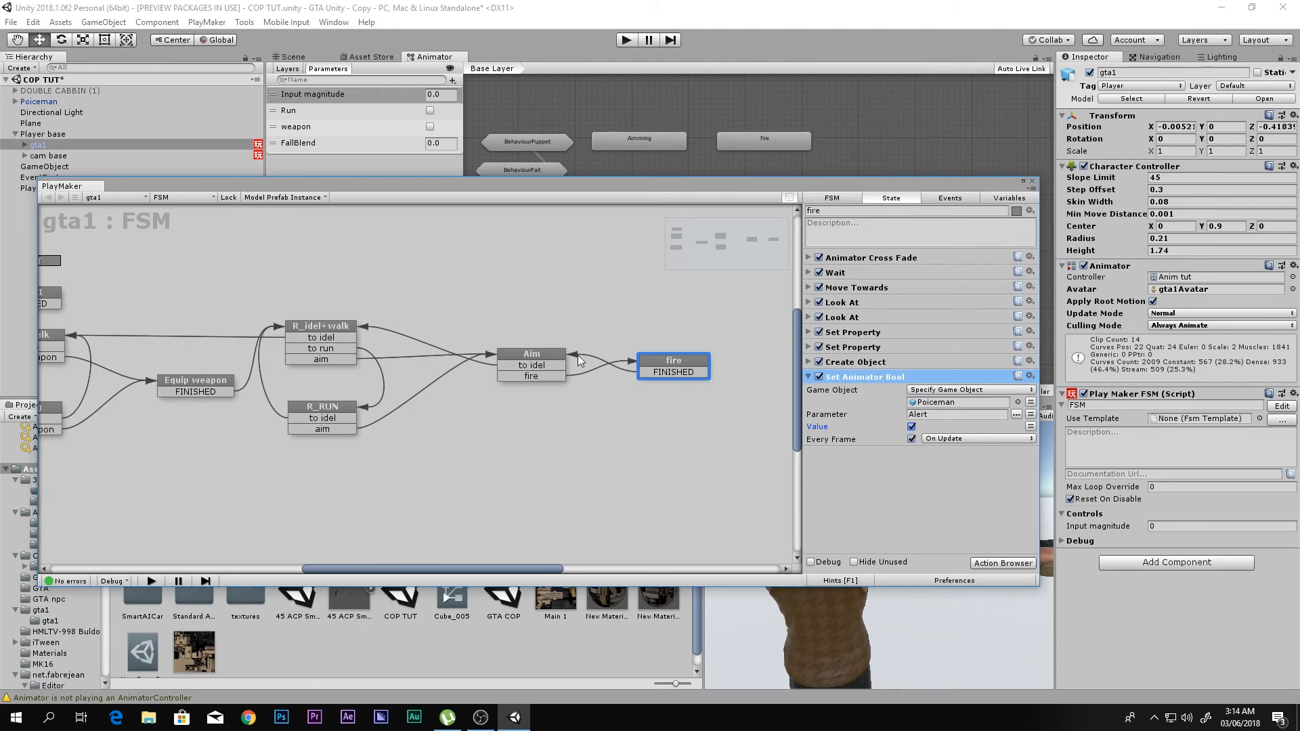
- Review the Aim state and collapse its expanded Look At and Get Mouse Button Down actions
left_click(553, 348)
left_click(553, 365)
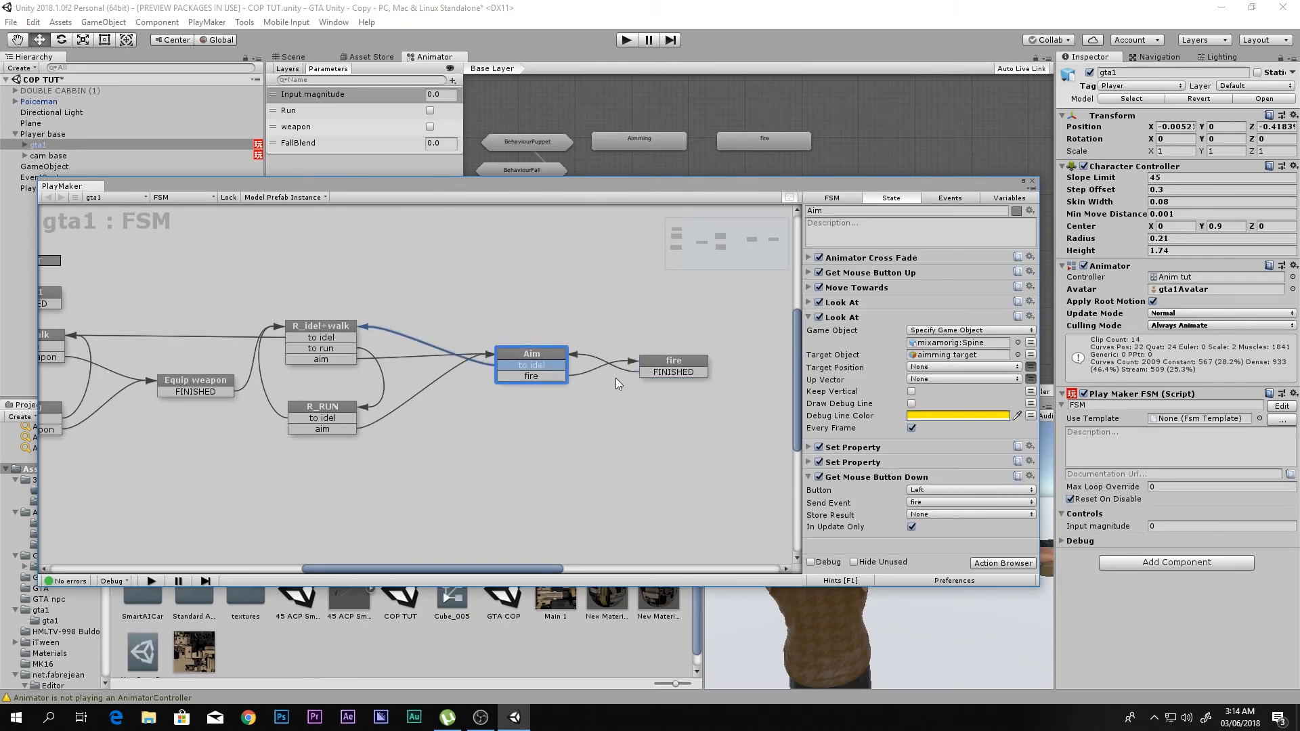
left_click(809, 319)
left_click(809, 362)
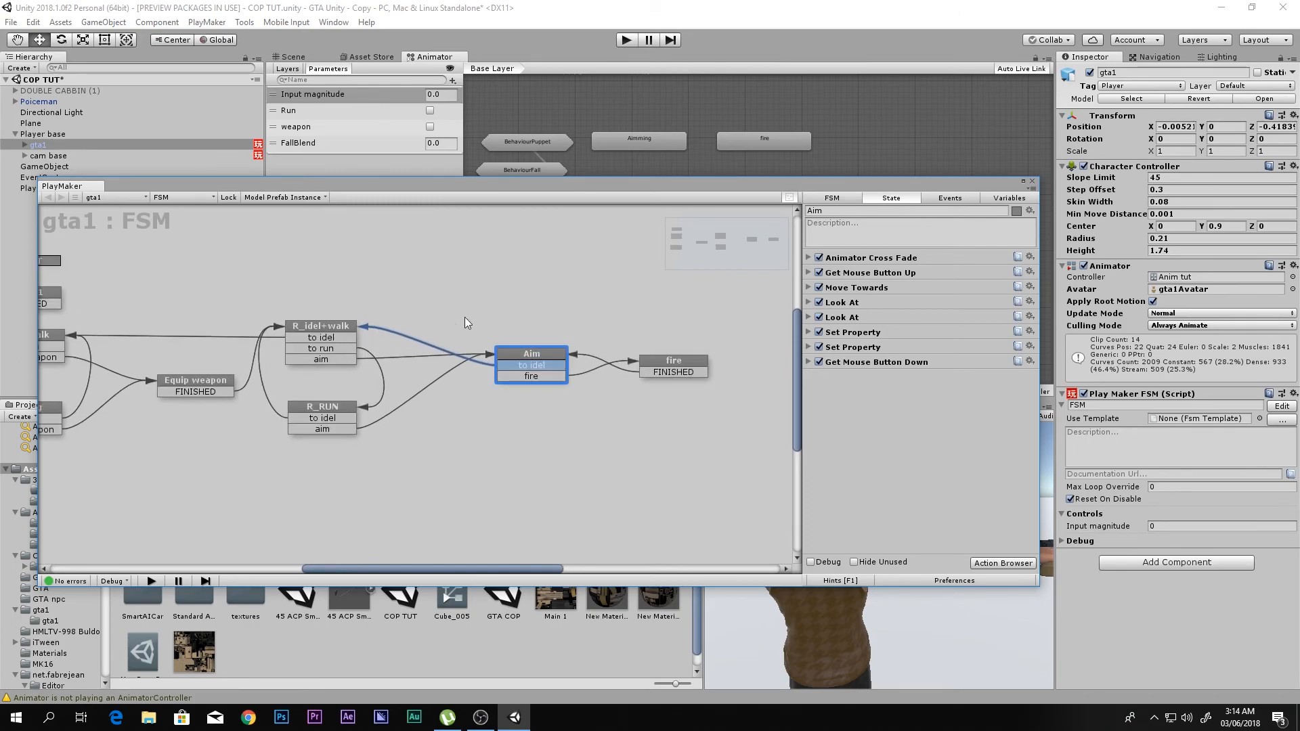
- Copy the fire state's Set Animator Bool action into State 1 and disable its Value option there
left_click(689, 373)
scroll(52, 277, "down", 1)
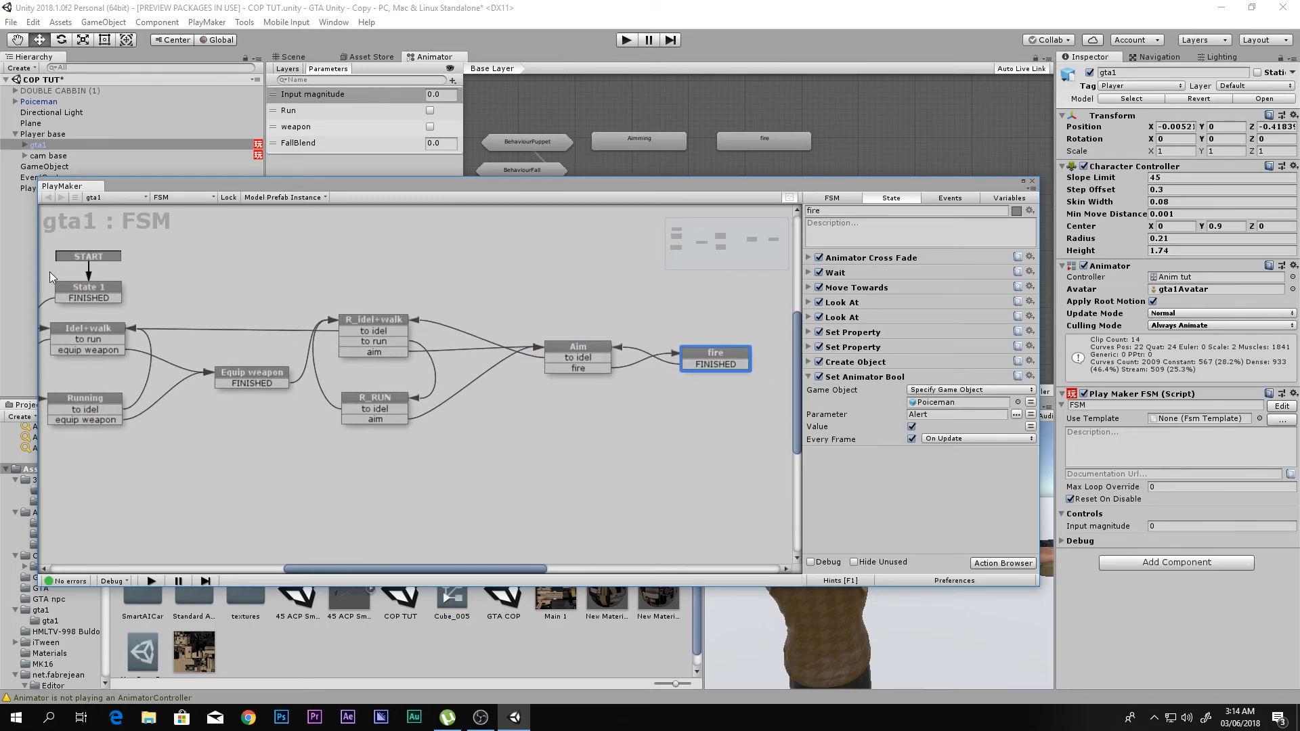
left_click(58, 293)
left_click(905, 453)
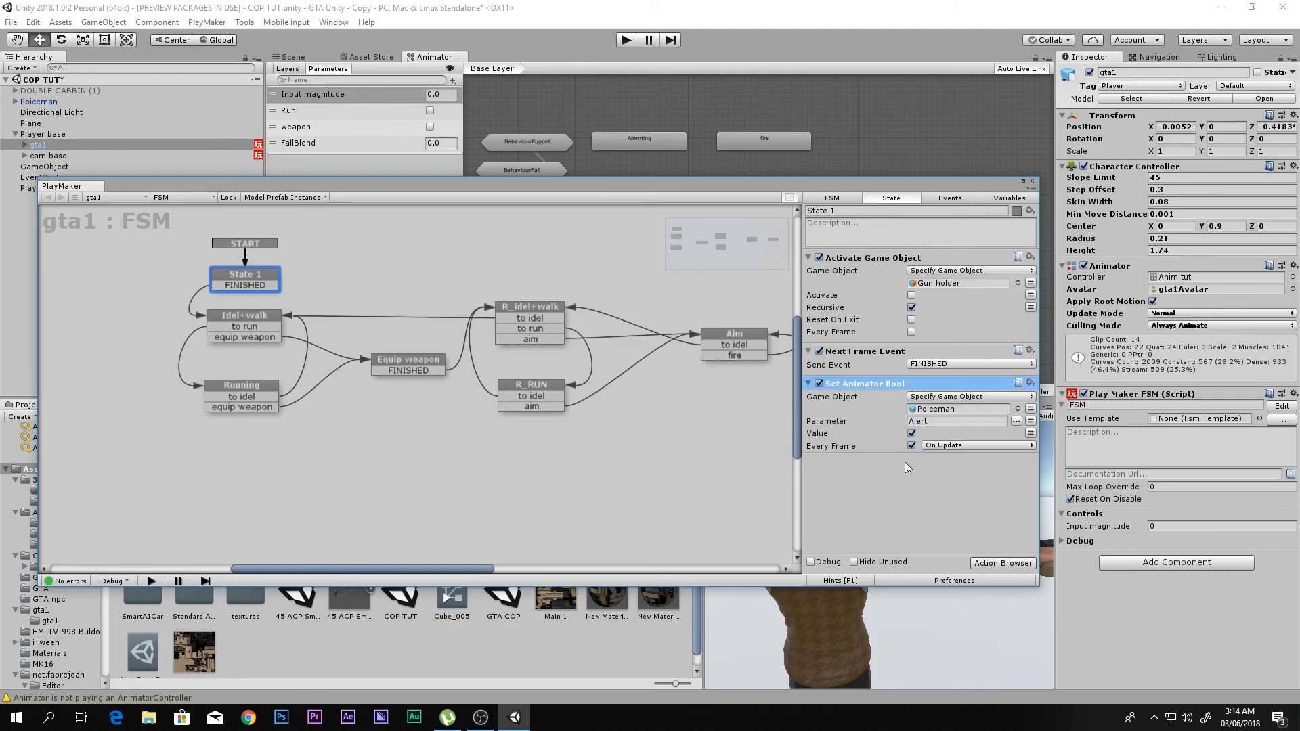
left_click(911, 433)
- Move State 1's Next Frame Event action below the Set Animator Bool action
left_click(870, 353)
key("Delete")
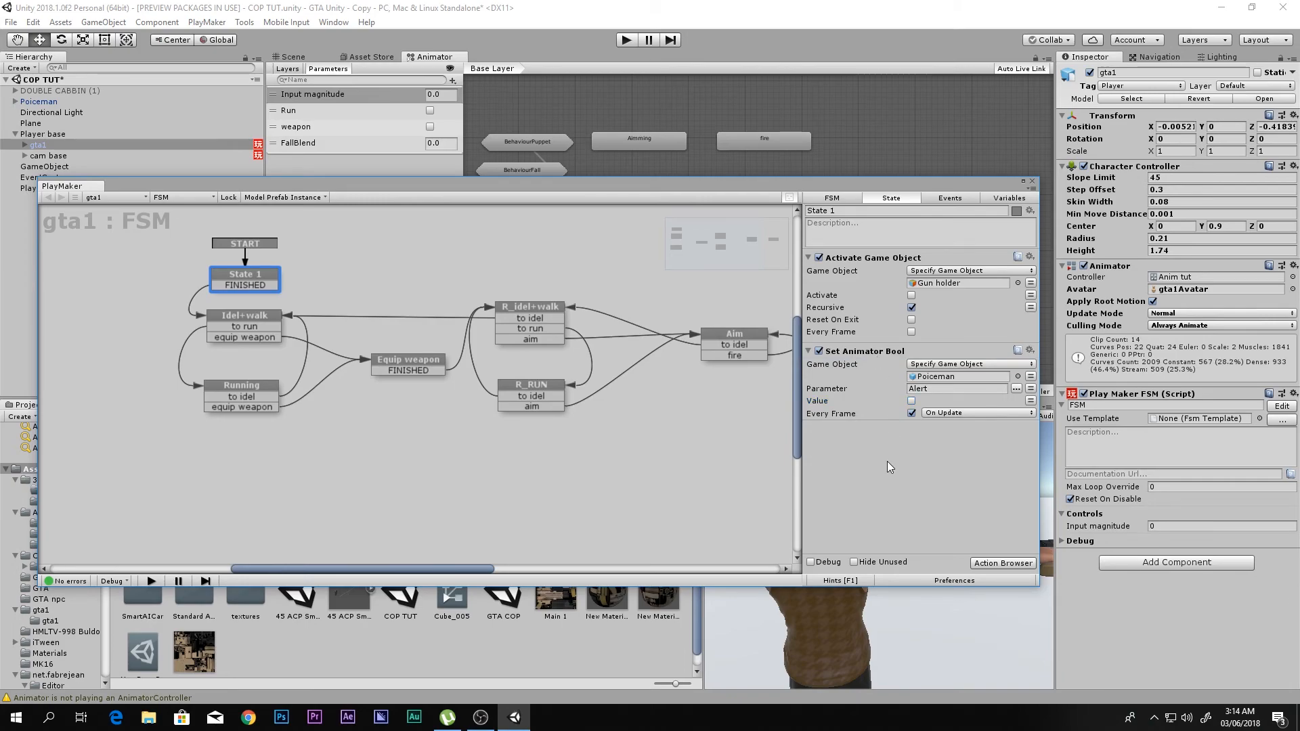
key("ctrl+z")
left_click(865, 350)
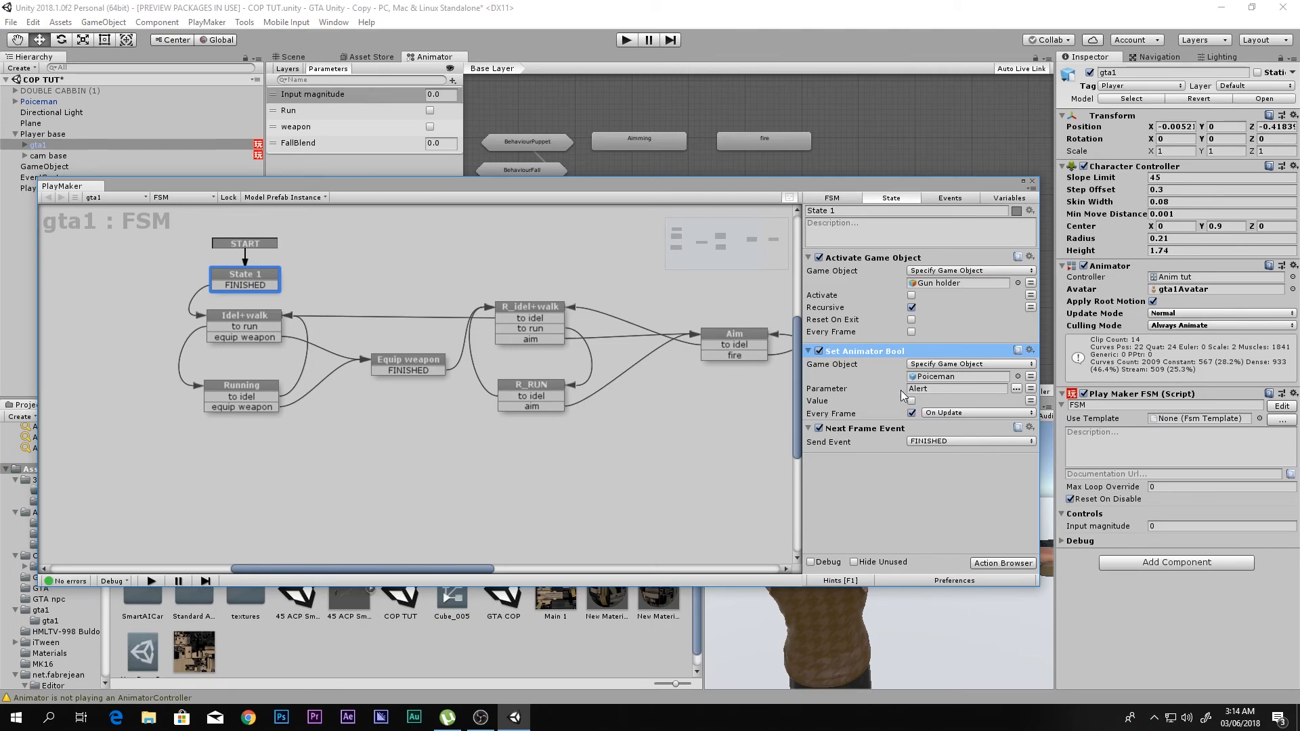
- Check Poiceman's Alert animator parameter, return to gta1's fire state and close the PlayMaker editor
left_click(80, 102)
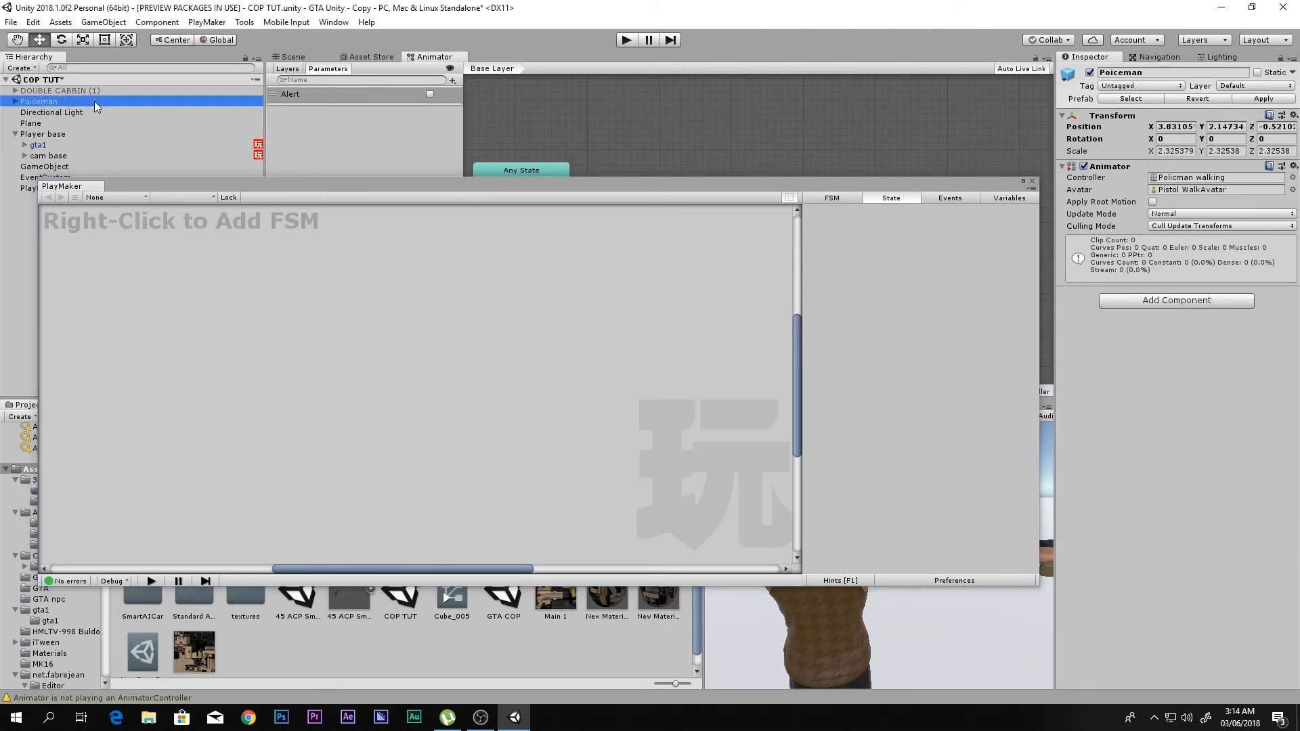
left_click(36, 143)
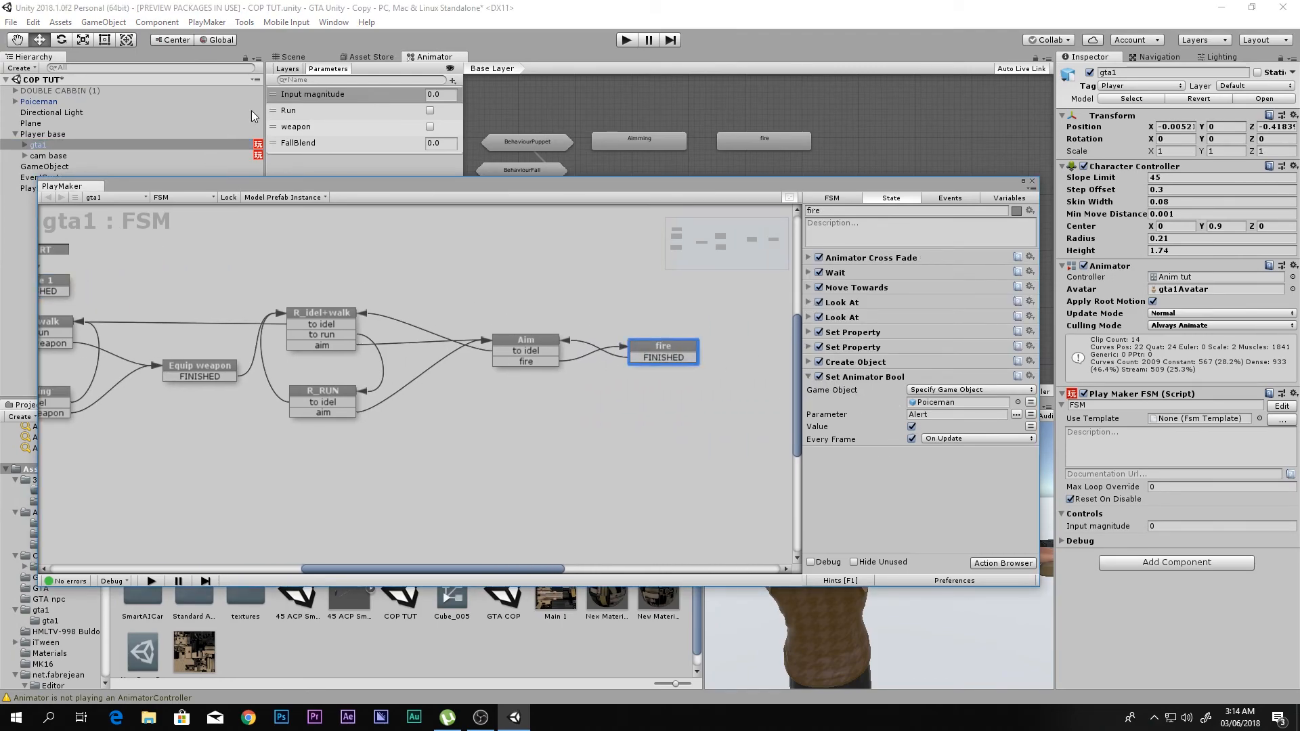
left_click(1034, 182)
- Play-test the scene by walking the player near the policeman, equipping the rifle, aiming and firing, and stop play mode
left_click(623, 39)
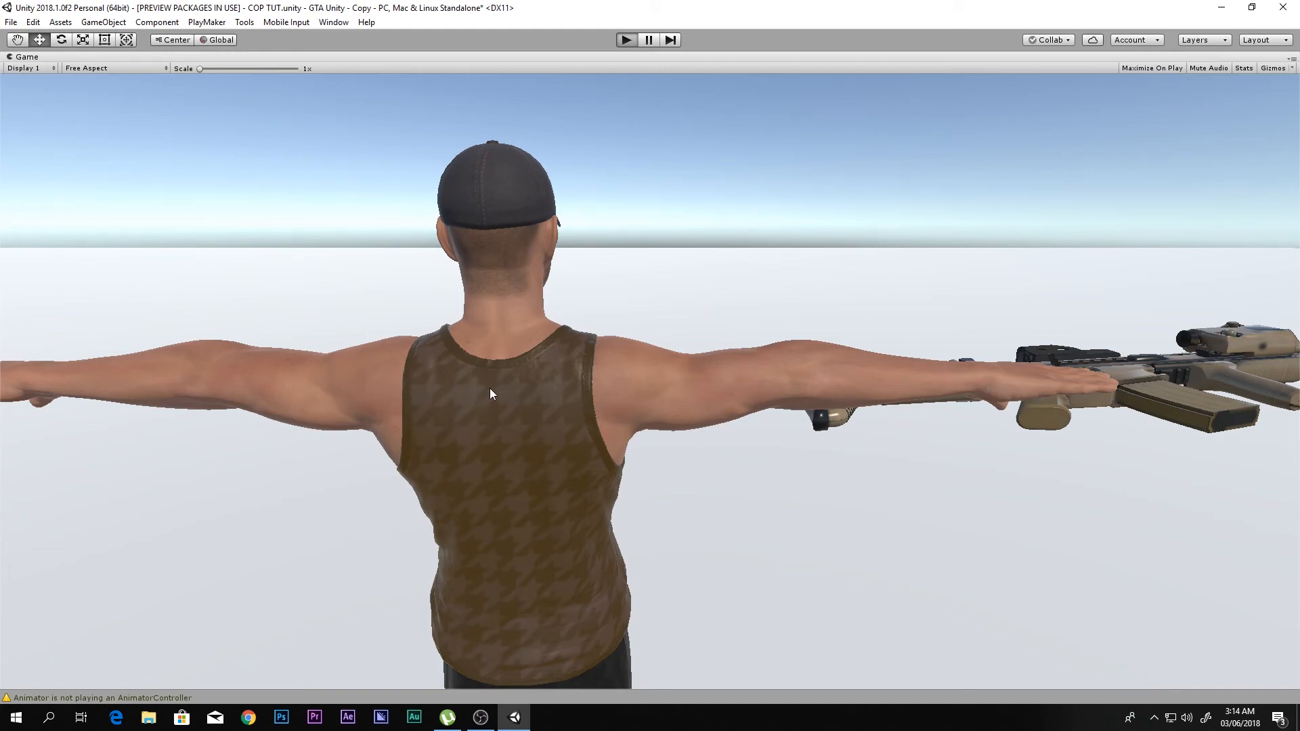
key("a")
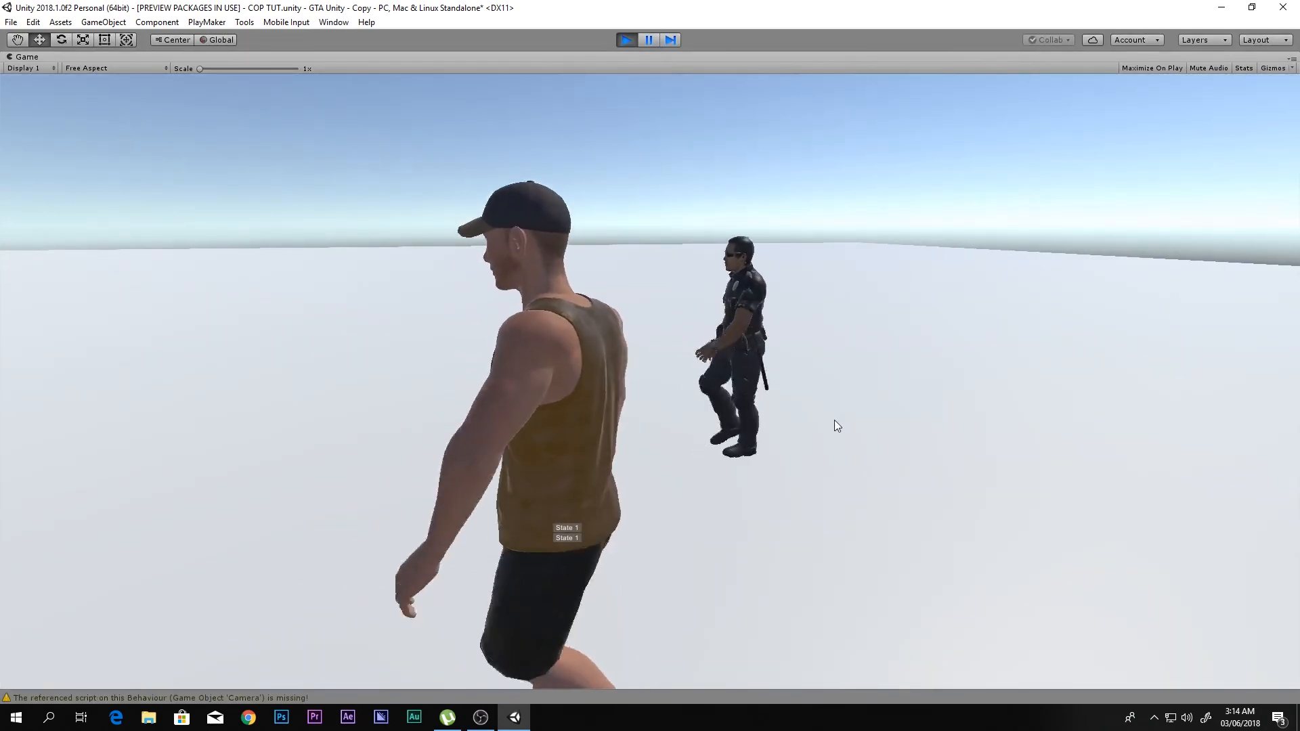
key("w")
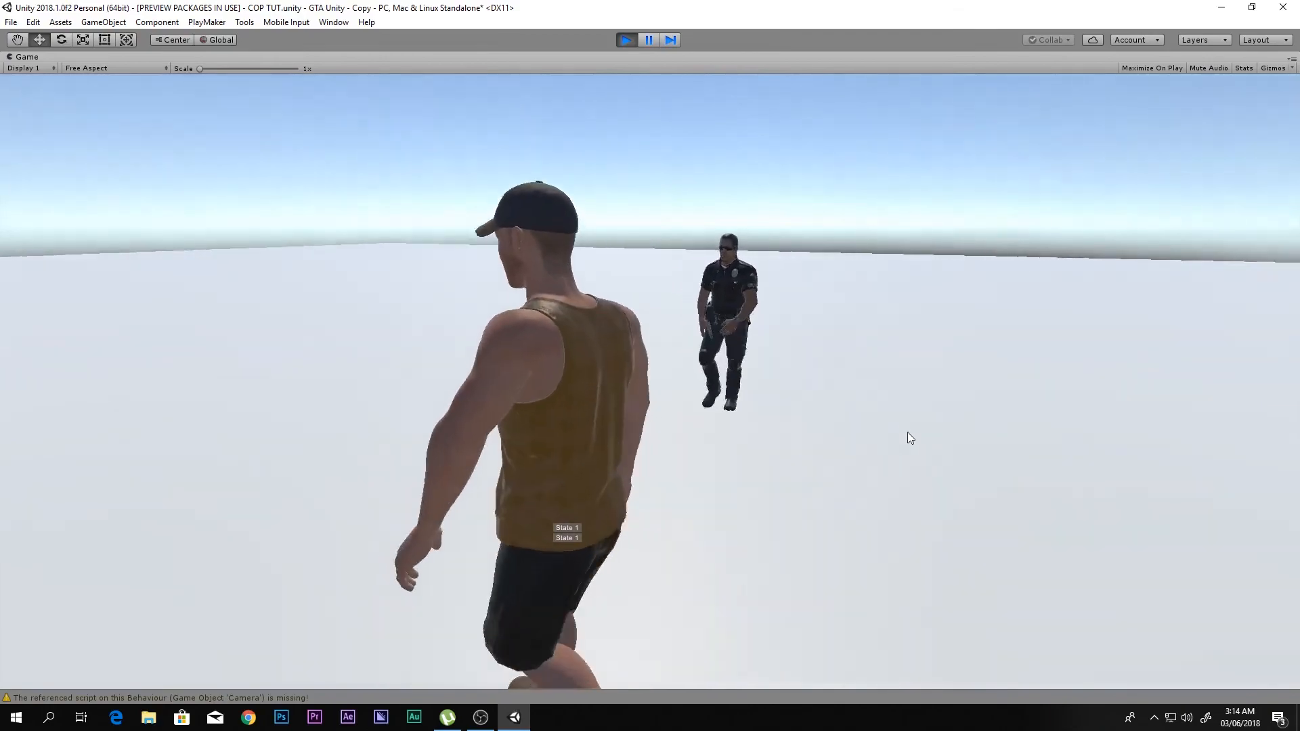
key("1")
right_click(932, 436)
right_click_drag(932, 437, 912, 425)
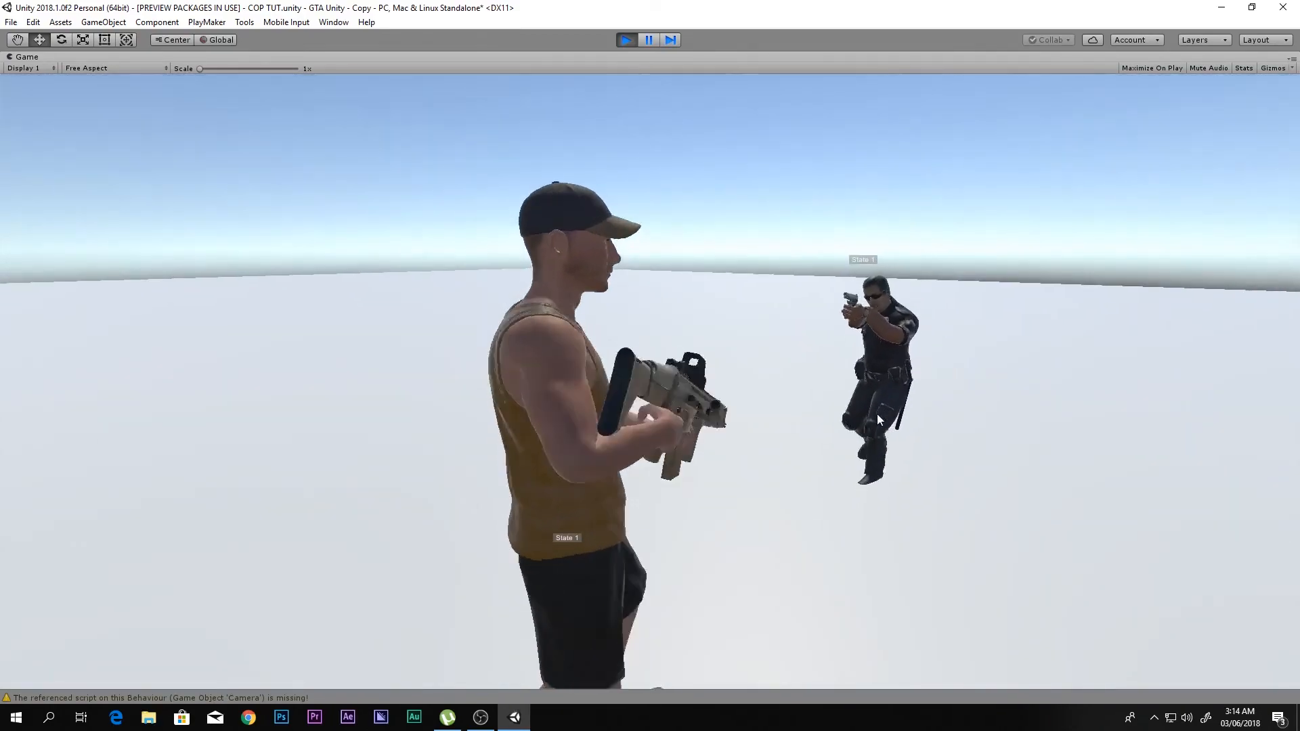
key("s")
key("d")
right_click_drag(749, 443, 626, 39)
left_click(626, 39)
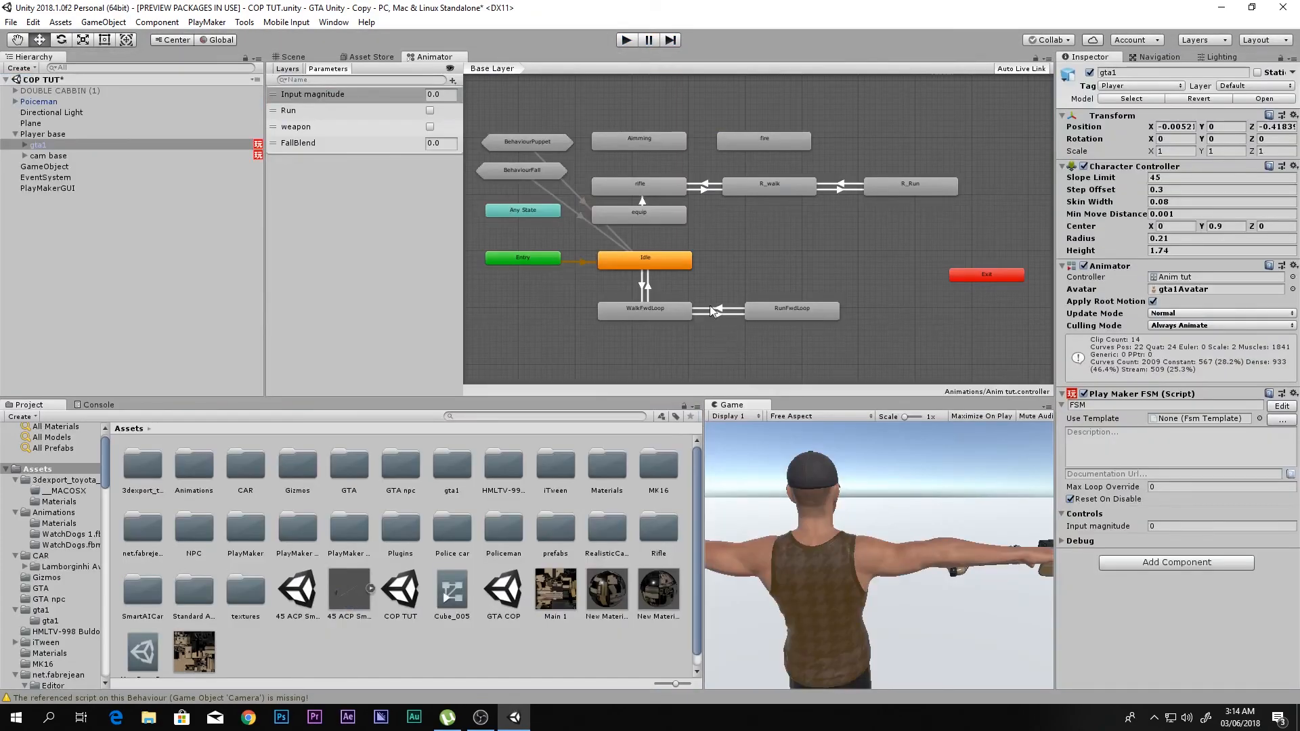
- In the Scene view, scale Poiceman uniformly to about 2.873 and move it to about X 3.964, Y 0, Z -0.569
left_click(296, 57)
scroll(542, 285, "down", 4)
left_click_drag(630, 247, 447, 221, "alt")
scroll(447, 221, "down", 5)
middle_click_drag(704, 291, 593, 284)
left_click(76, 105)
key("r")
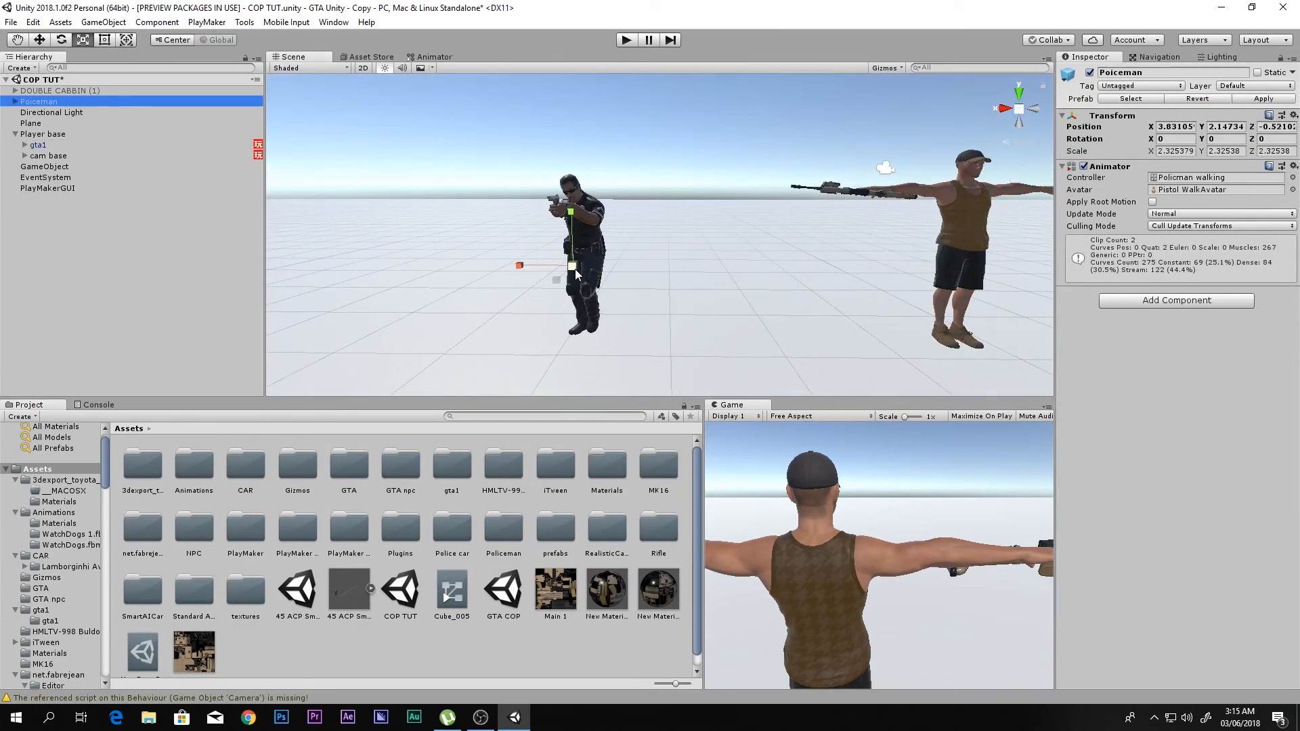
key("w")
mouse_move(572, 233)
left_mouse_down()
mouse_move(572, 220)
mouse_move(579, 251)
left_mouse_up()
key("r")
key("w")
left_click_drag(572, 230, 521, 272)
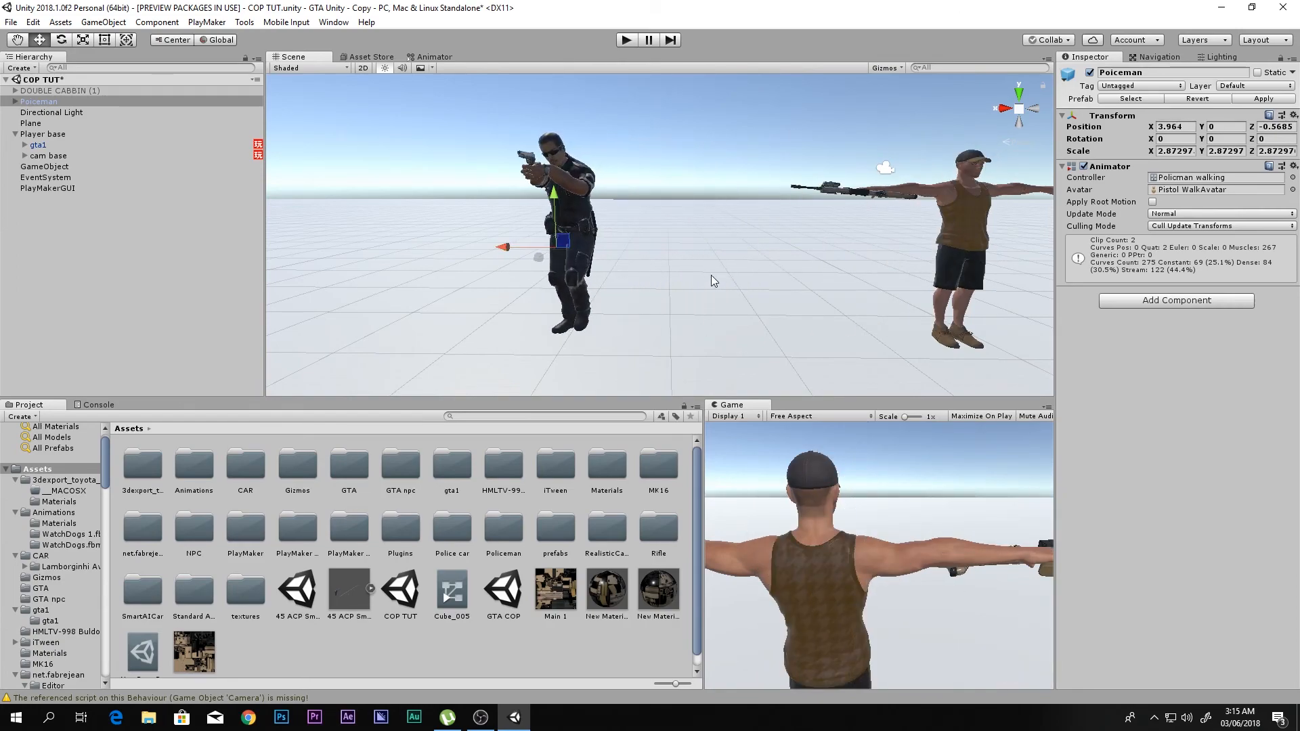
- Collapse the mixamorig:Hips bone hierarchy inside Poiceman and fold the Poiceman object in the Hierarchy
scroll(711, 275, "down", 4)
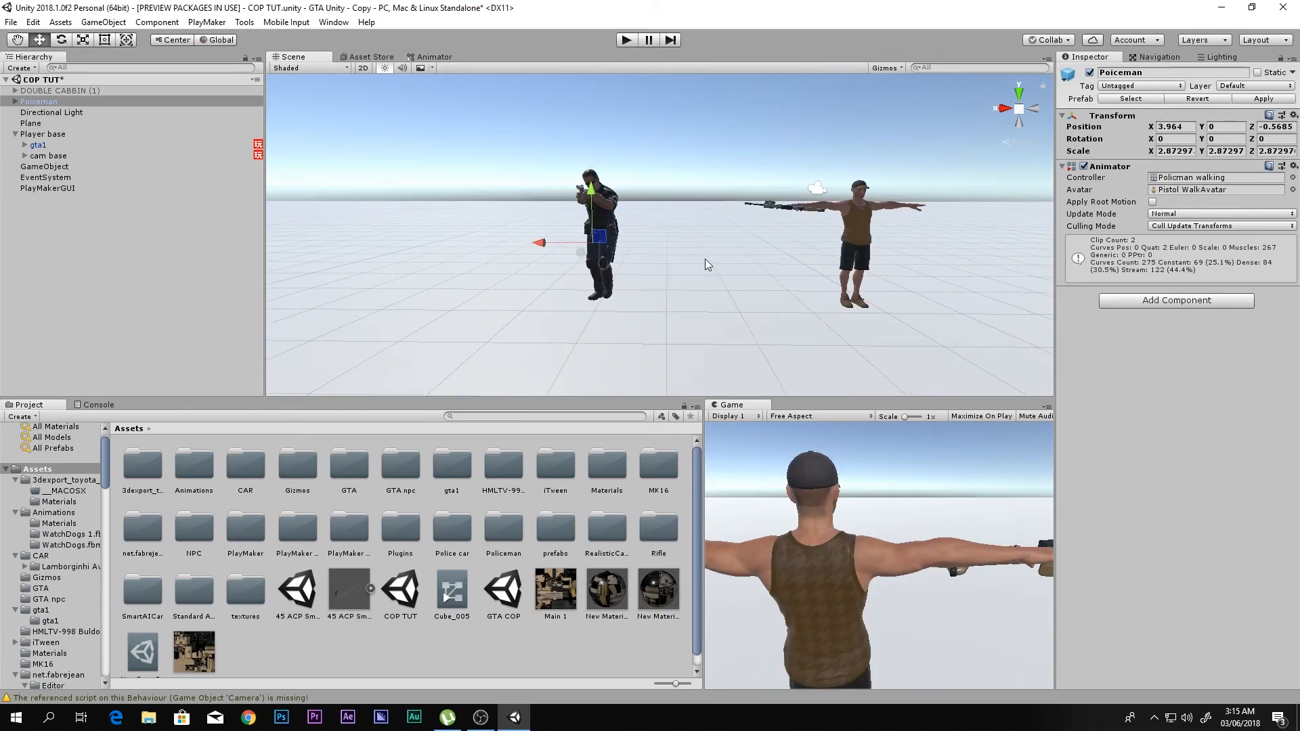
left_click(14, 102)
left_click(15, 102)
left_click(14, 103)
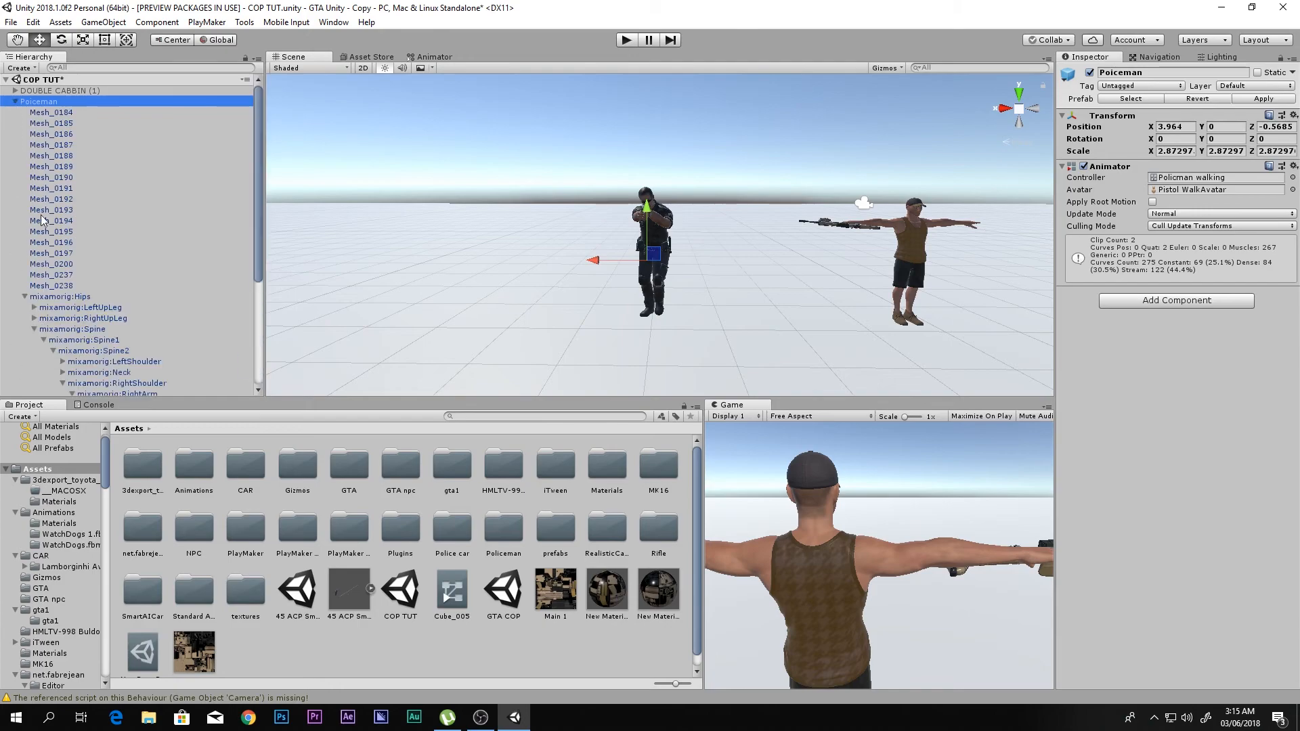
left_click(24, 296)
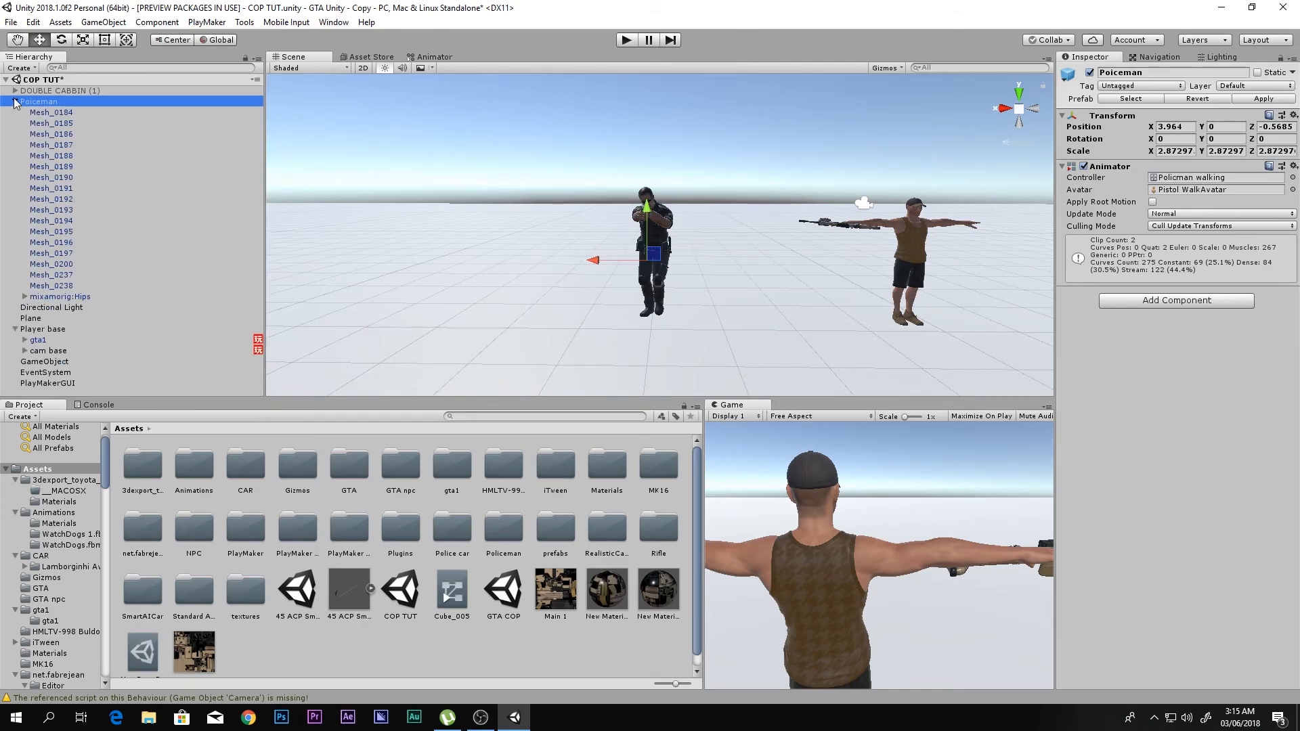
left_click(15, 101)
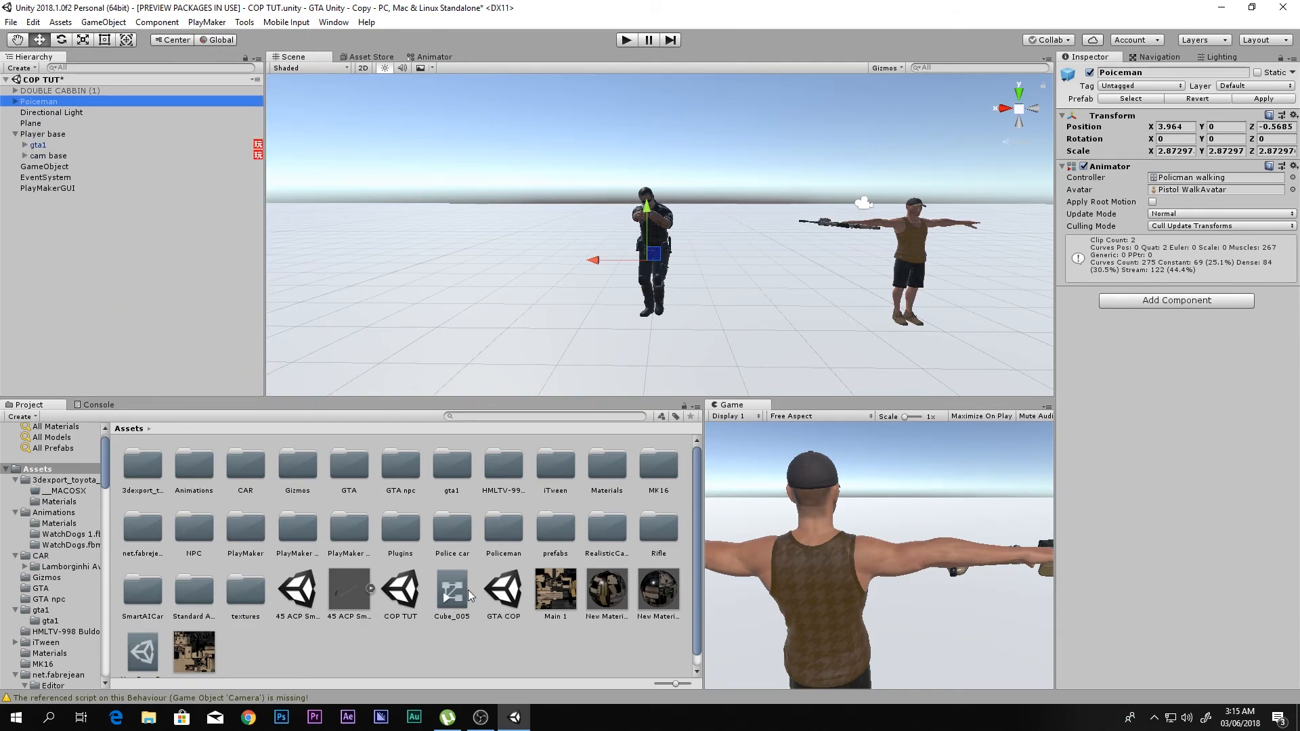
scroll(716, 232, "down", 4)
middle_click_drag(716, 232, 620, 237)
right_click_drag(562, 163, 638, 230)
scroll(513, 232, "down", 4)
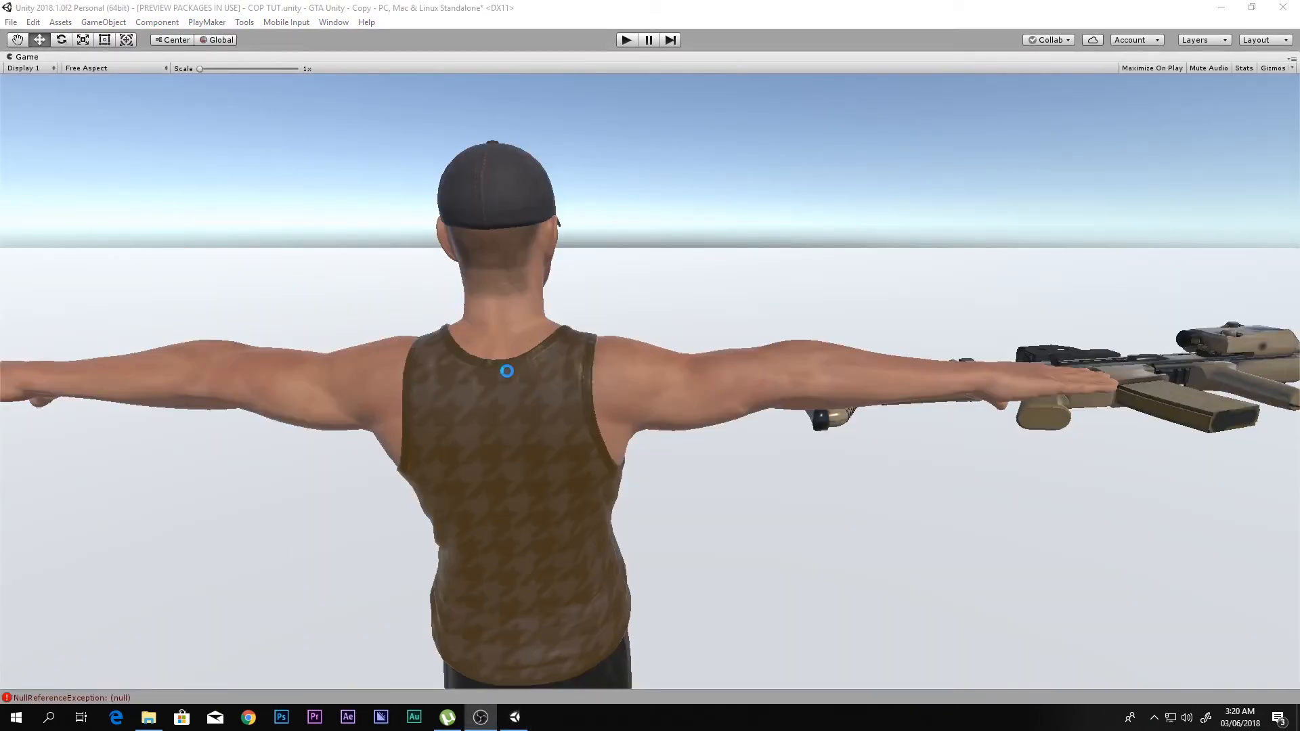
left_click(508, 369)
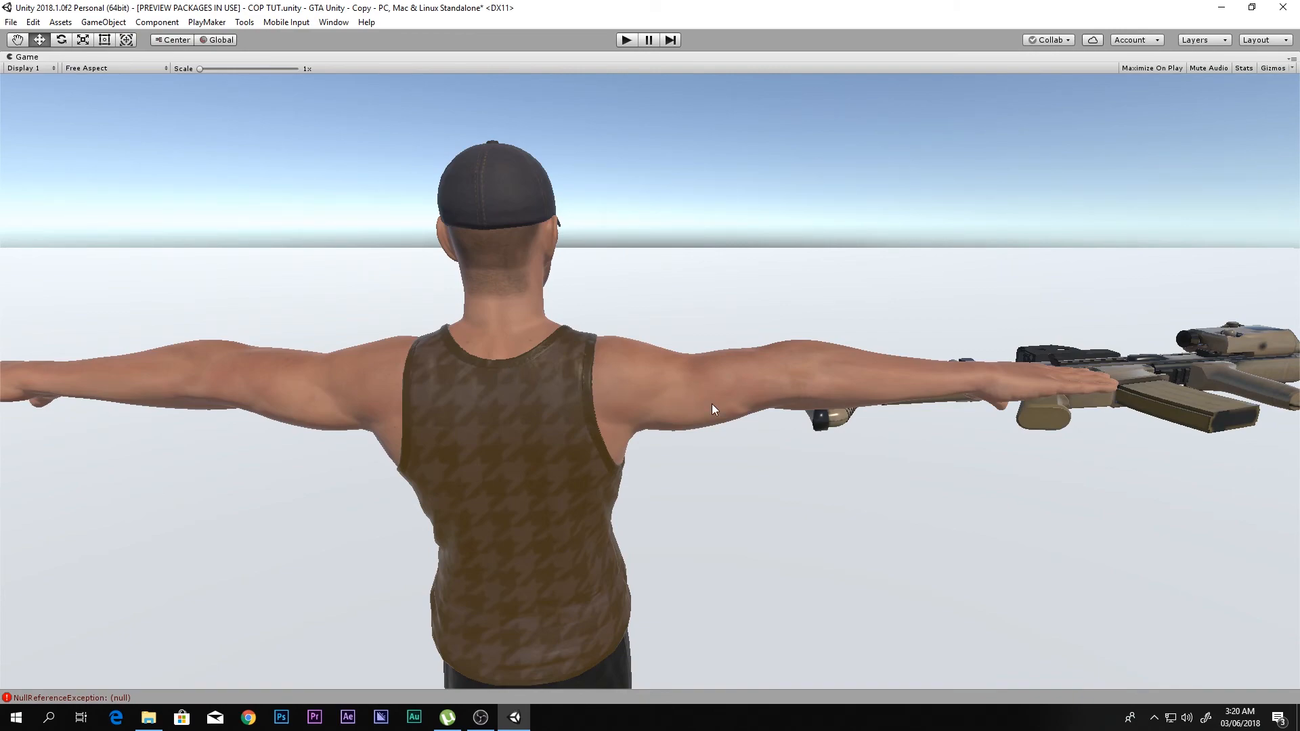
- Start play mode and run the player around the policeman and the walking NPC
left_click(627, 39)
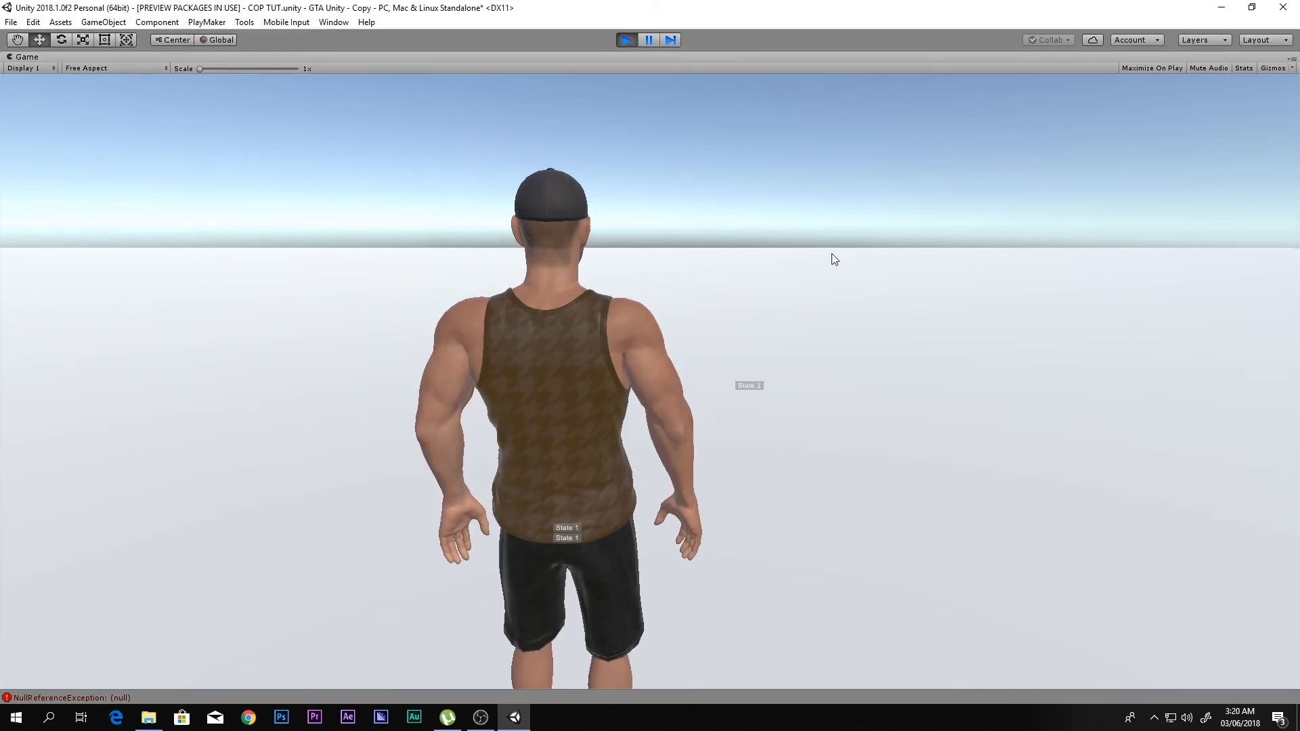
key("w")
key("d")
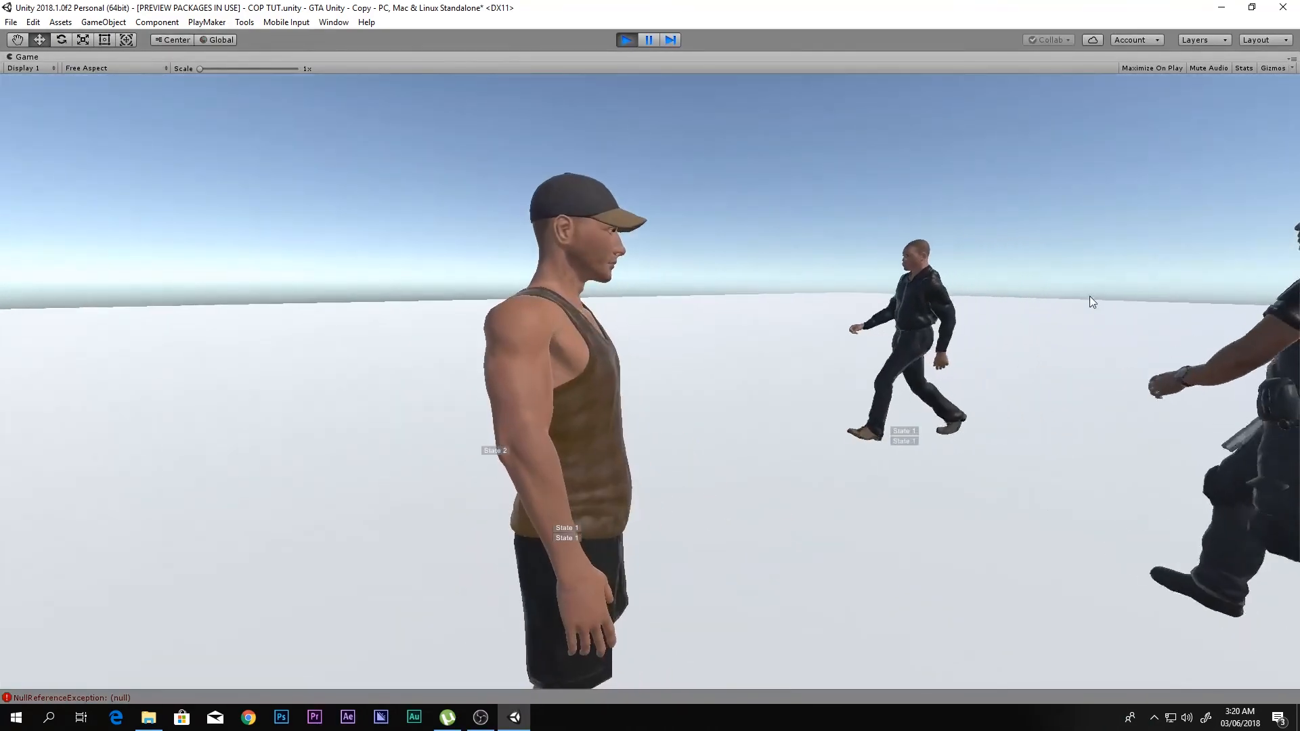
key("s")
key("d")
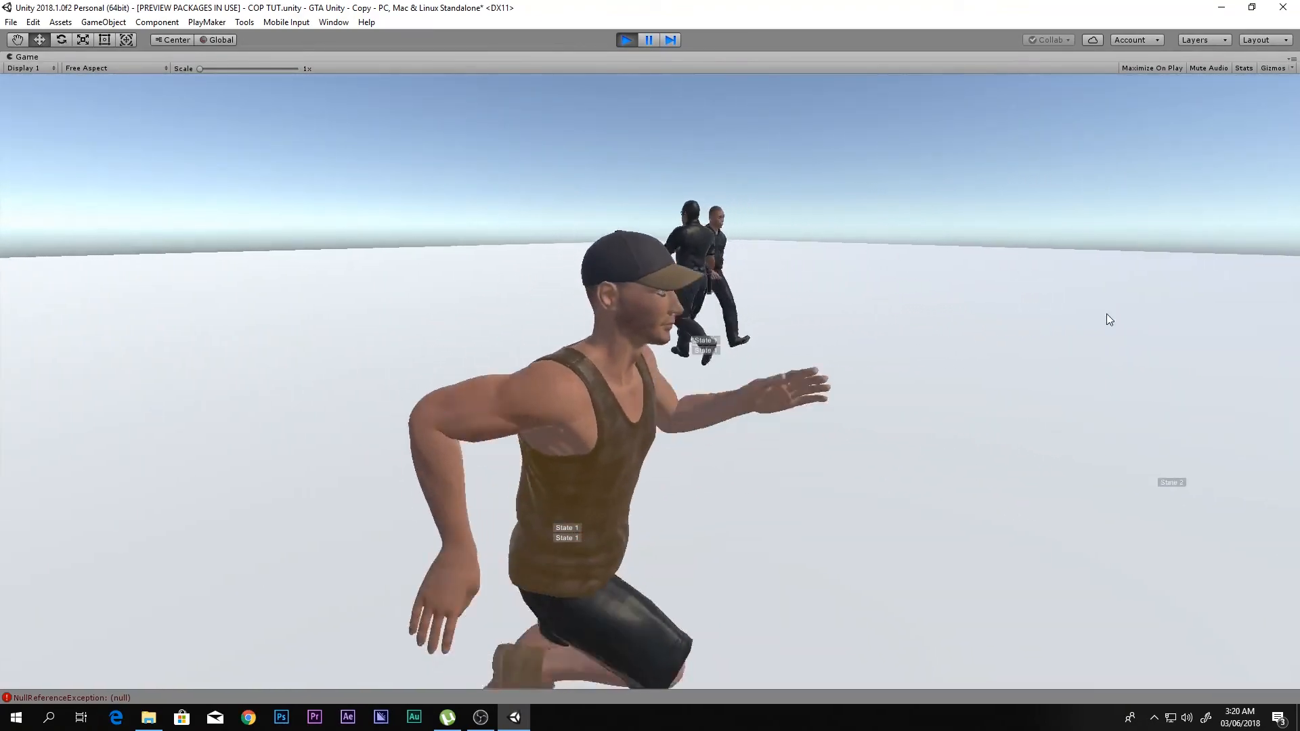
key("w")
key("d")
key("s")
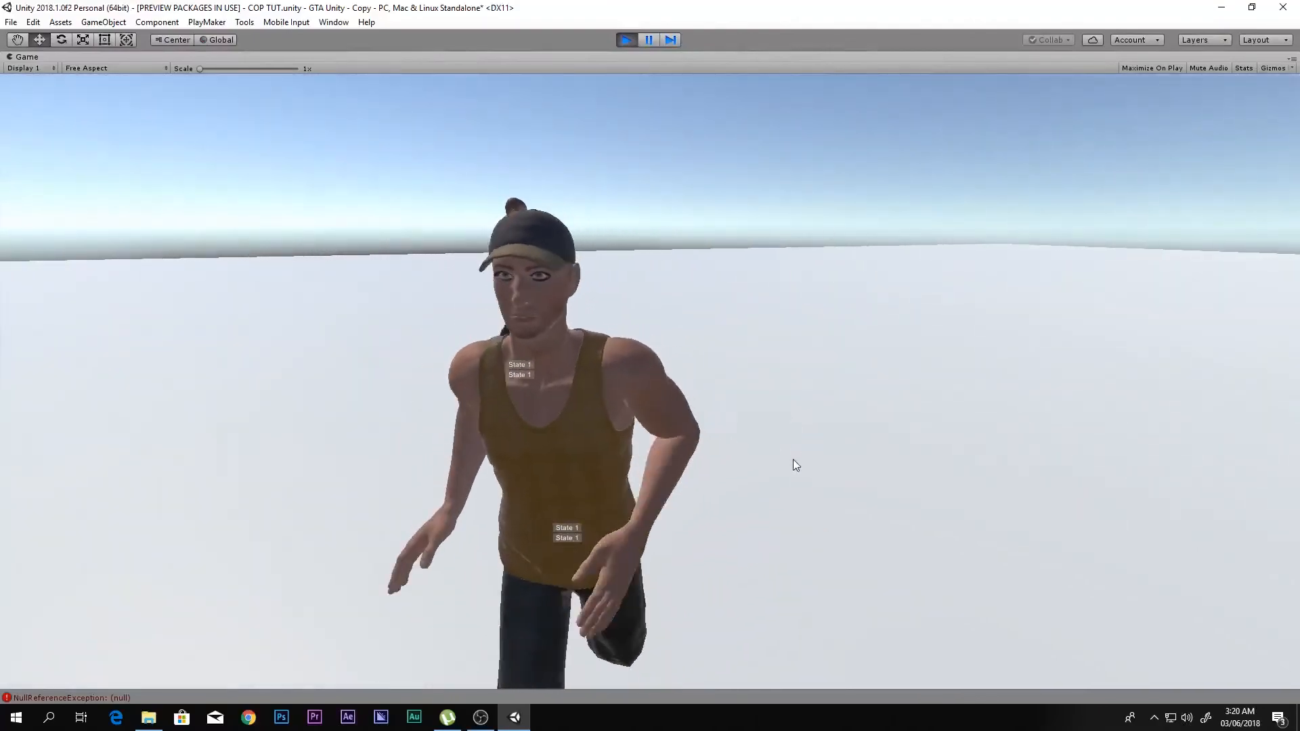
key("a")
key("w")
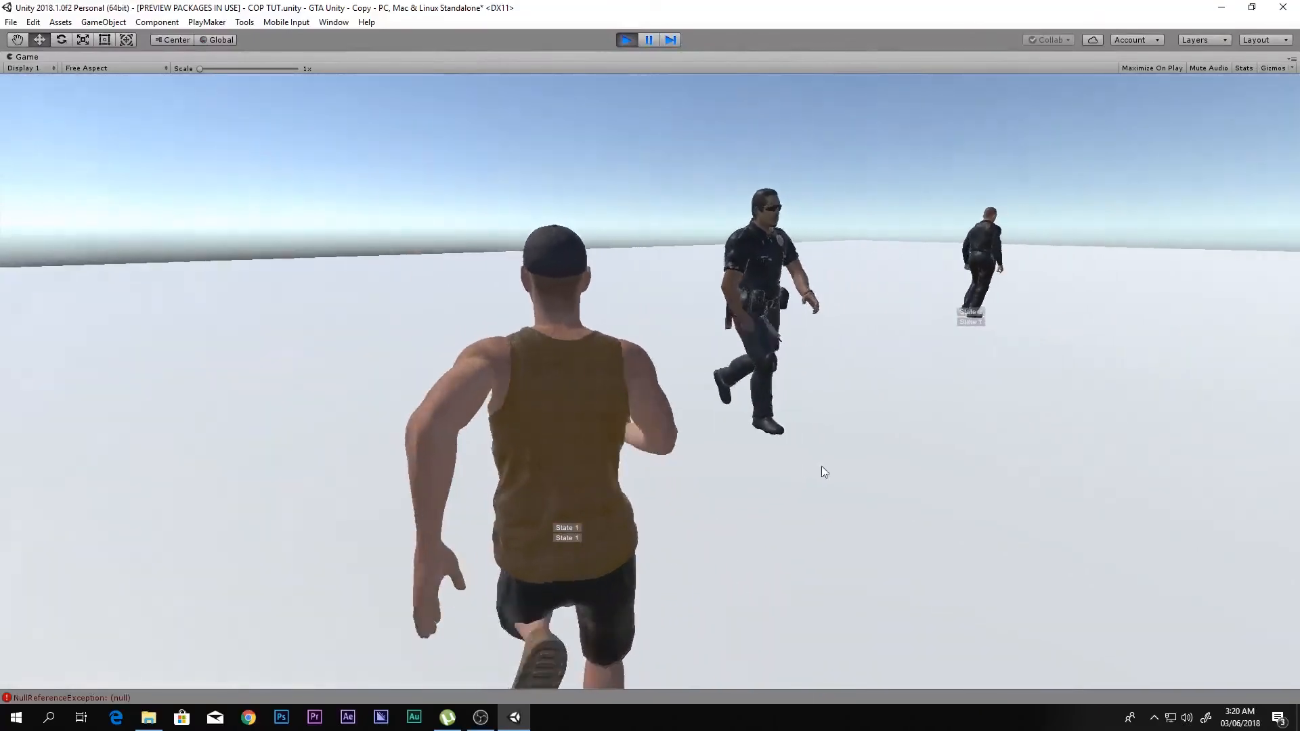
- Equip the rifle, fire at the walking NPC, move around with the weapon raised and stop play mode
key("1")
mouse_move(932, 477)
right_mouse_down()
mouse_move(956, 451)
mouse_move(928, 458)
right_mouse_up()
left_click(928, 457)
key("w")
key("a")
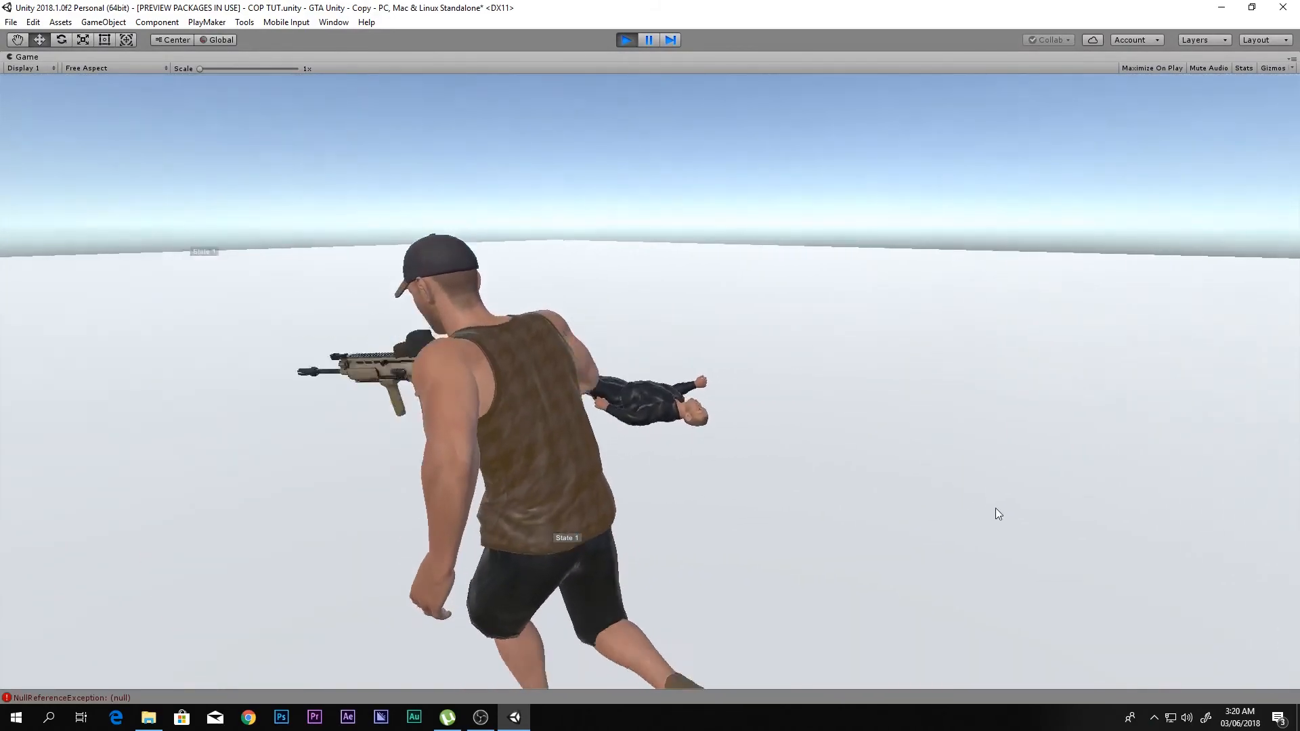
key("d")
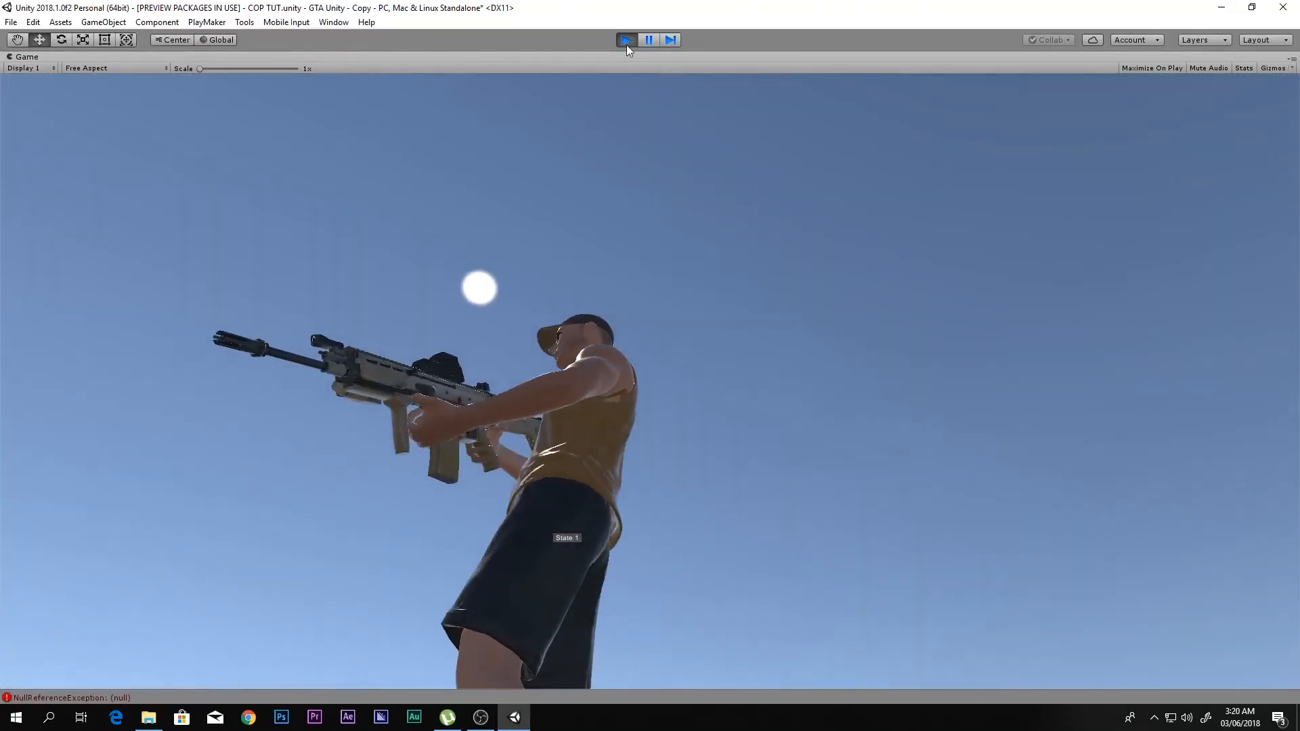
left_click(627, 40)
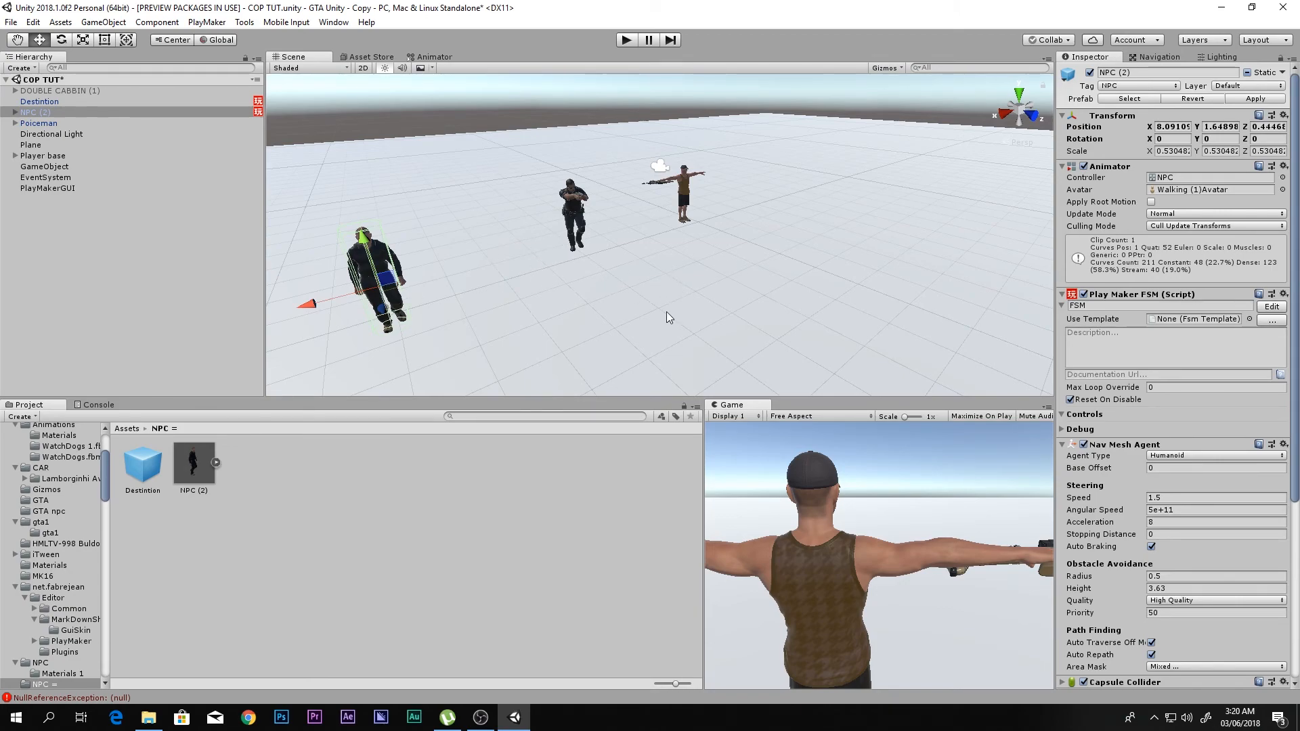
- Review the State 1 actions in NPC (2)'s PlayMaker FSM and close the editor
middle_click_drag(489, 279, 538, 244)
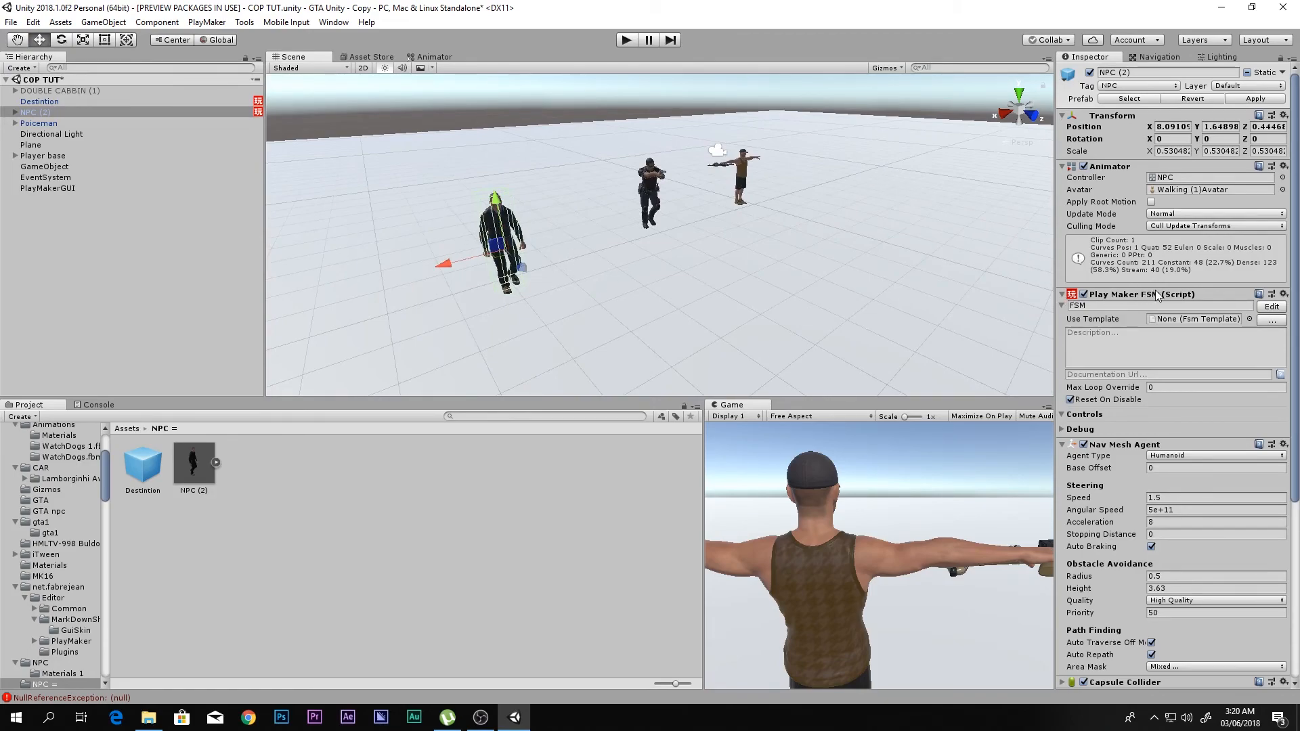
left_click(1272, 307)
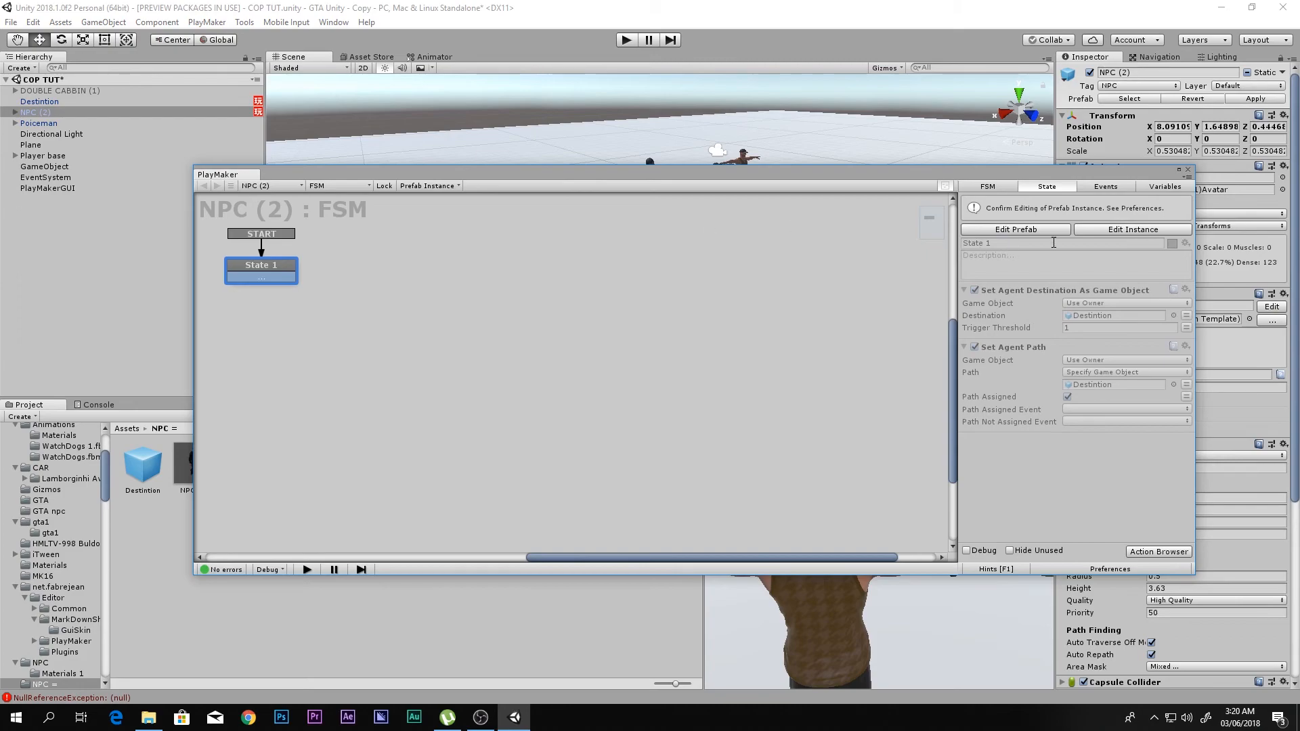
left_click(1188, 169)
- Copy NPC (2)'s PlayMaker FSM component and paste it as a new component on Poiceman
right_click(1271, 308)
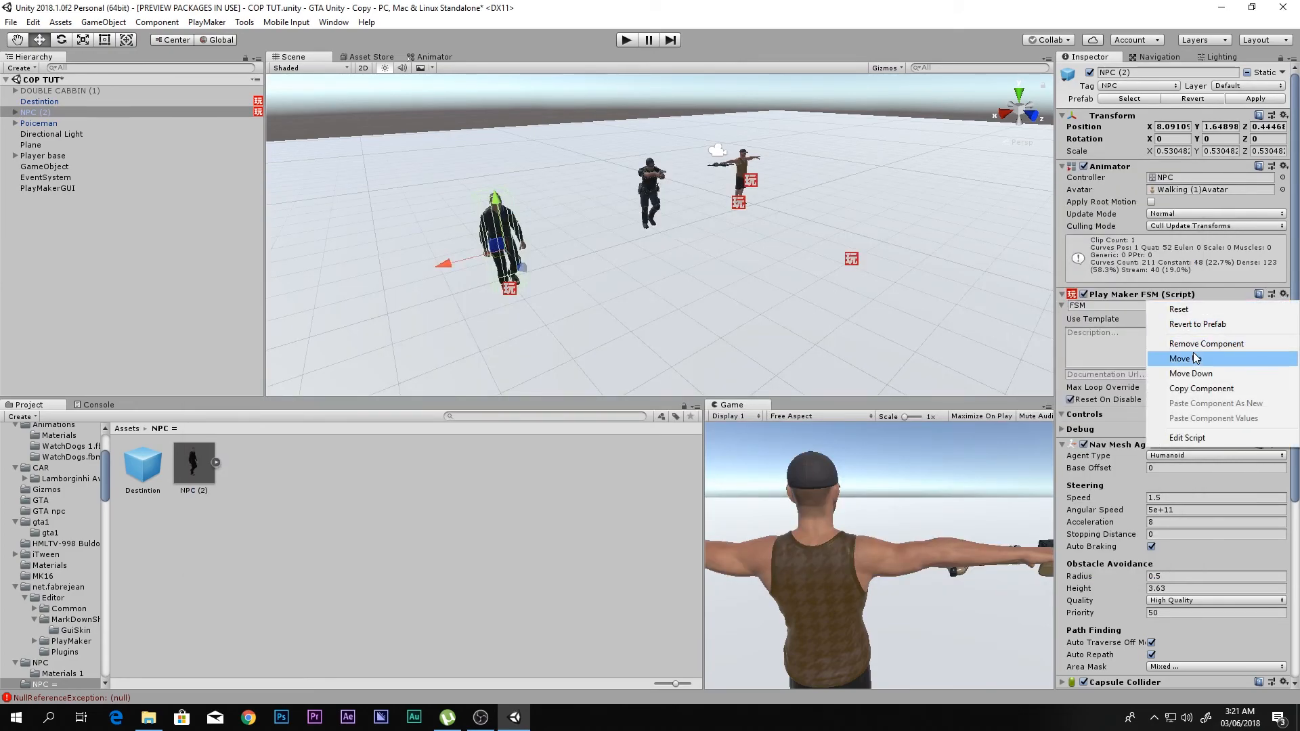
left_click(1193, 390)
left_click(66, 124)
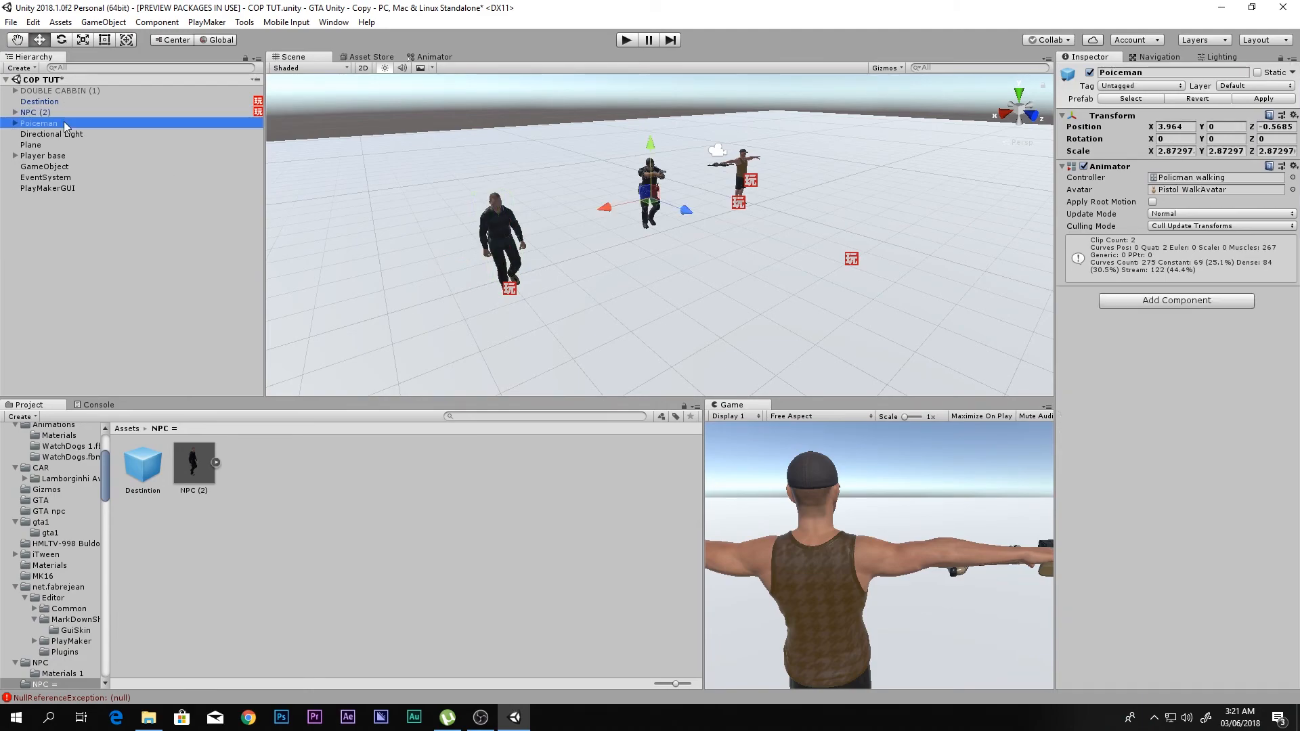
left_click(1294, 167)
left_click(1165, 278)
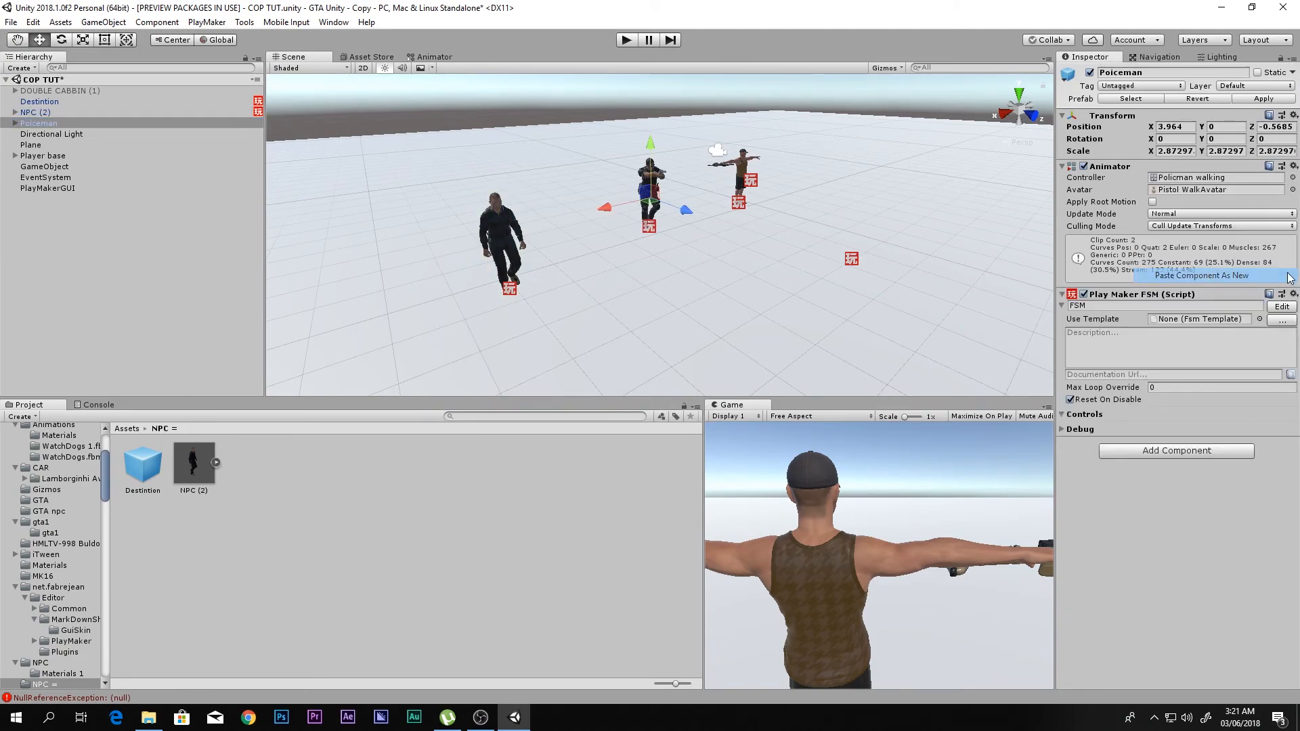
- Copy NPC (2)'s Nav Mesh Agent component and paste it as a new component on Poiceman
left_click(70, 114)
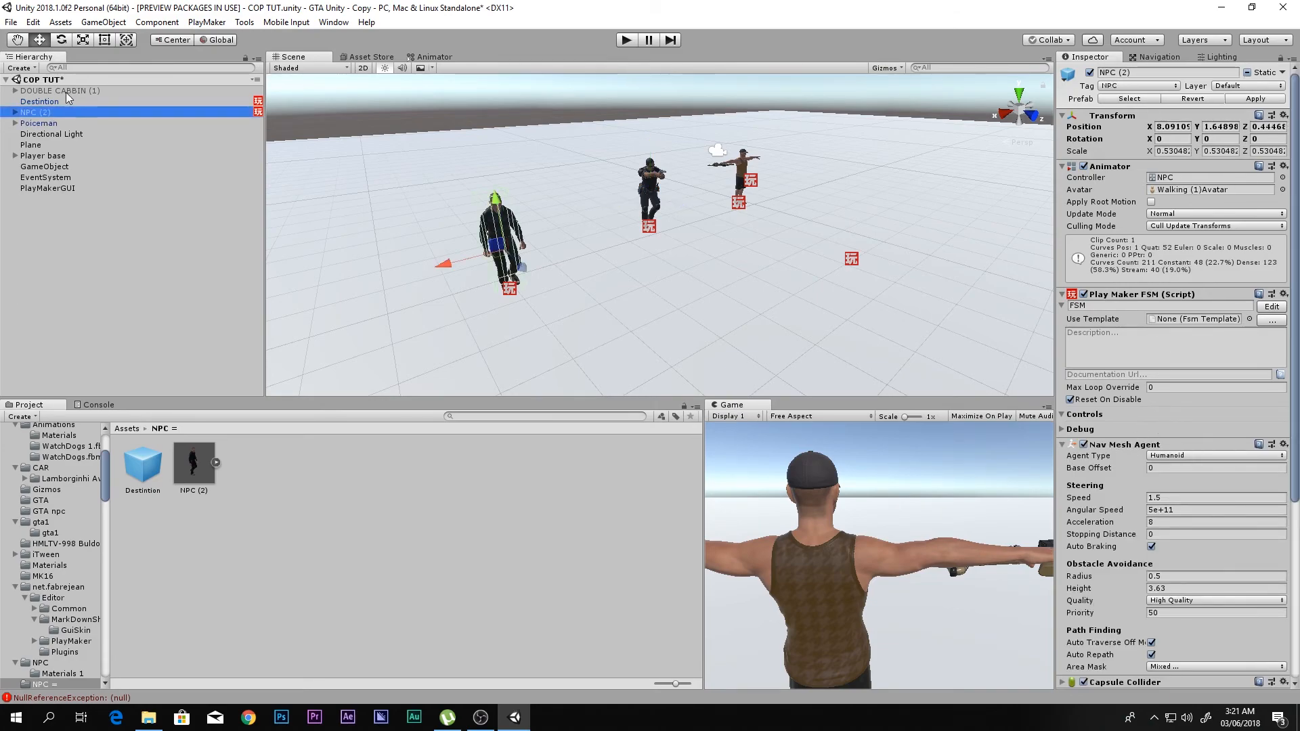
left_click(1283, 445)
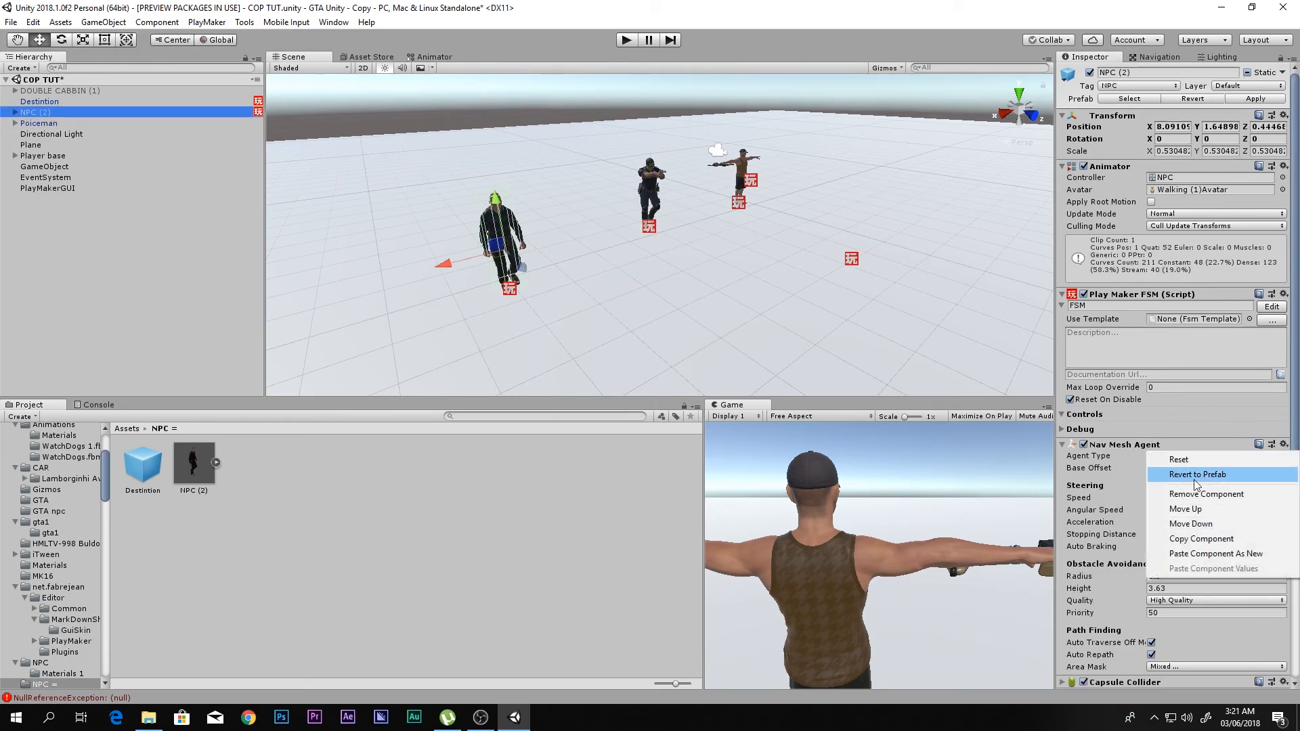
left_click(1202, 539)
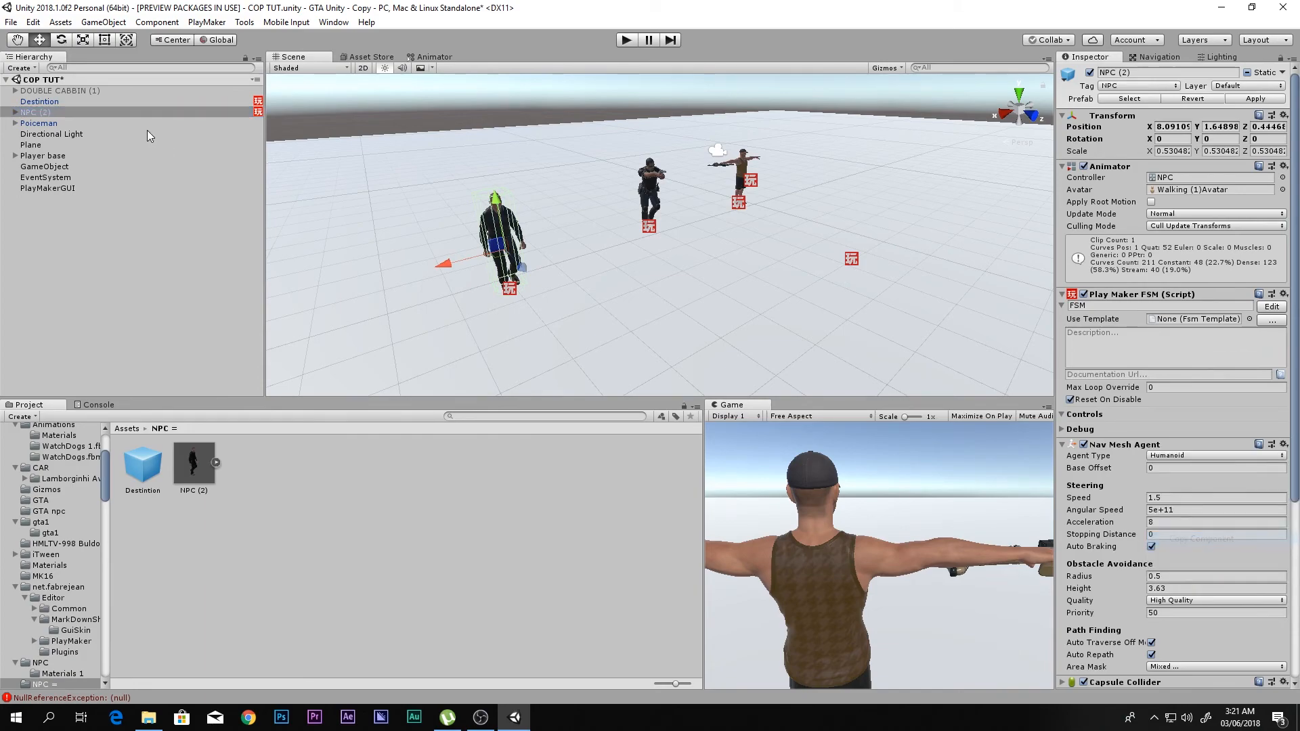
left_click(58, 122)
left_click(1293, 296)
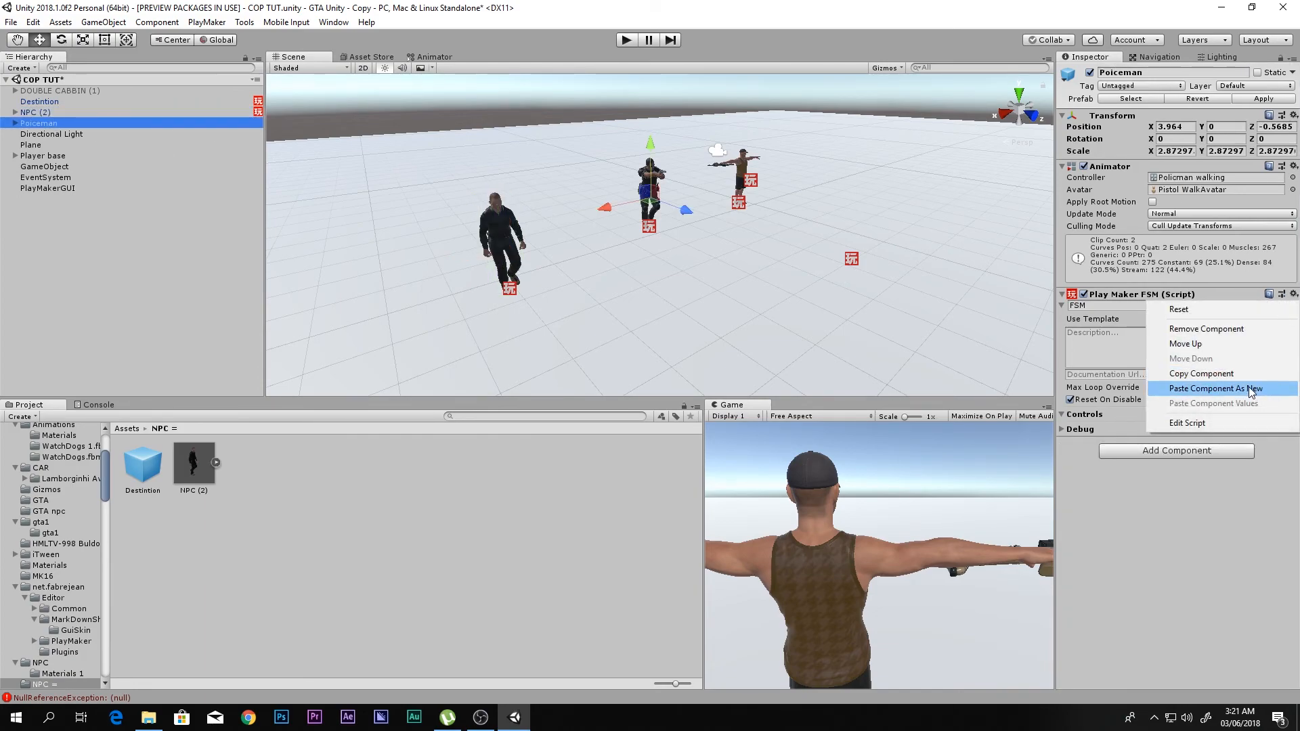
left_click(1172, 390)
- Fit Poiceman's Nav Mesh Agent cylinder to the character by setting Radius to 0.09 and Height to 0.68
scroll(676, 178, "down", 2)
scroll(675, 177, "down", 4)
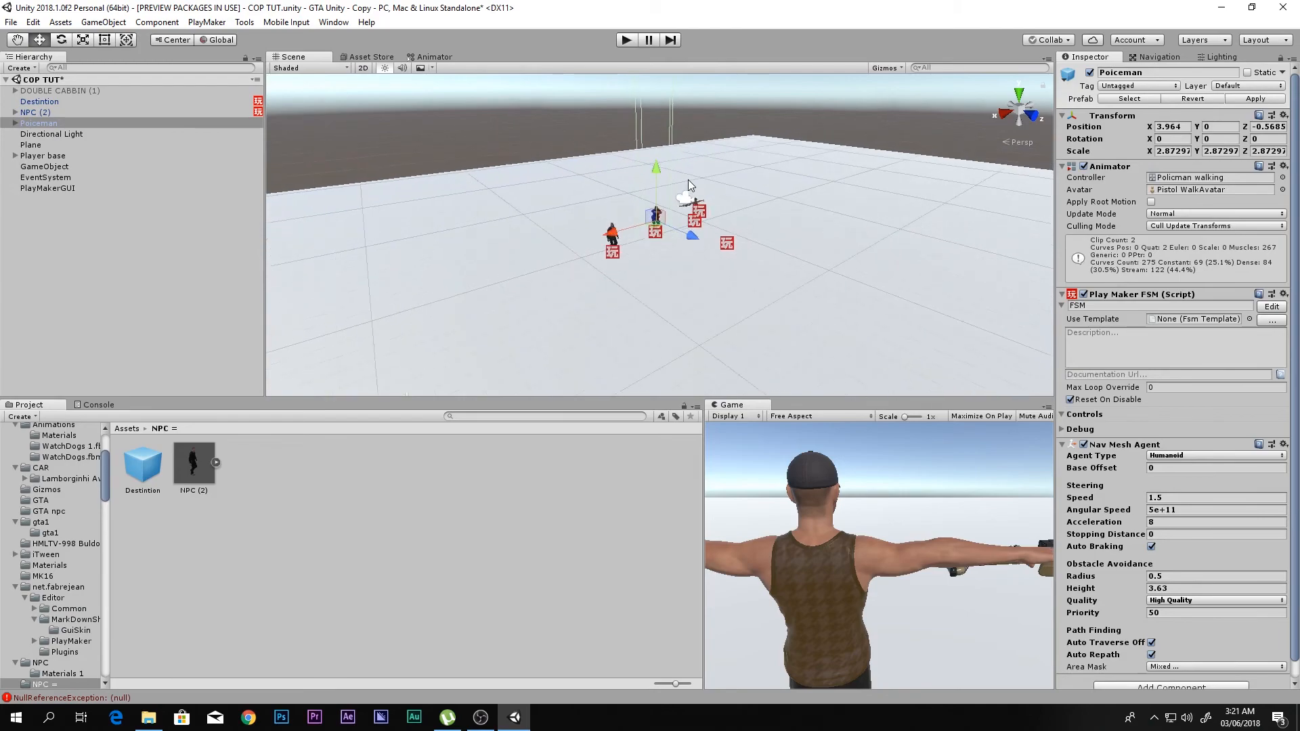
right_click_drag(679, 207, 698, 216)
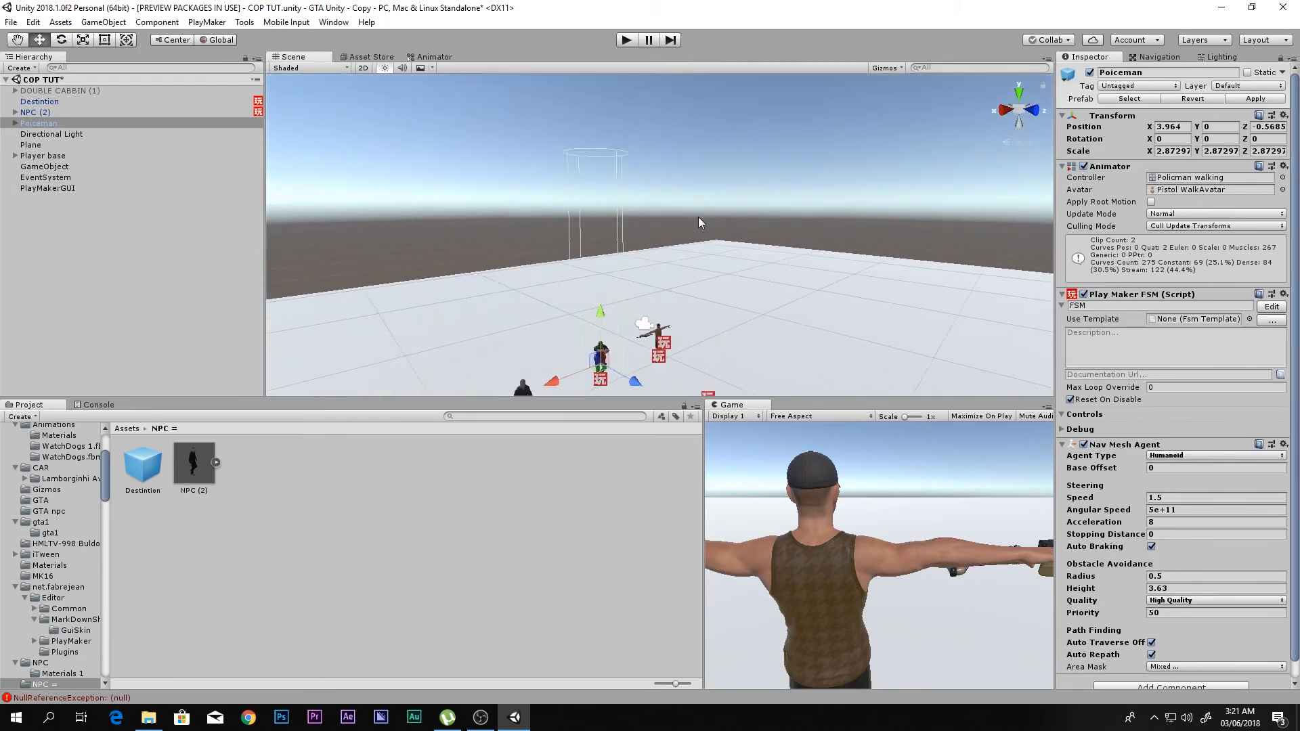
middle_click_drag(697, 217, 736, 138)
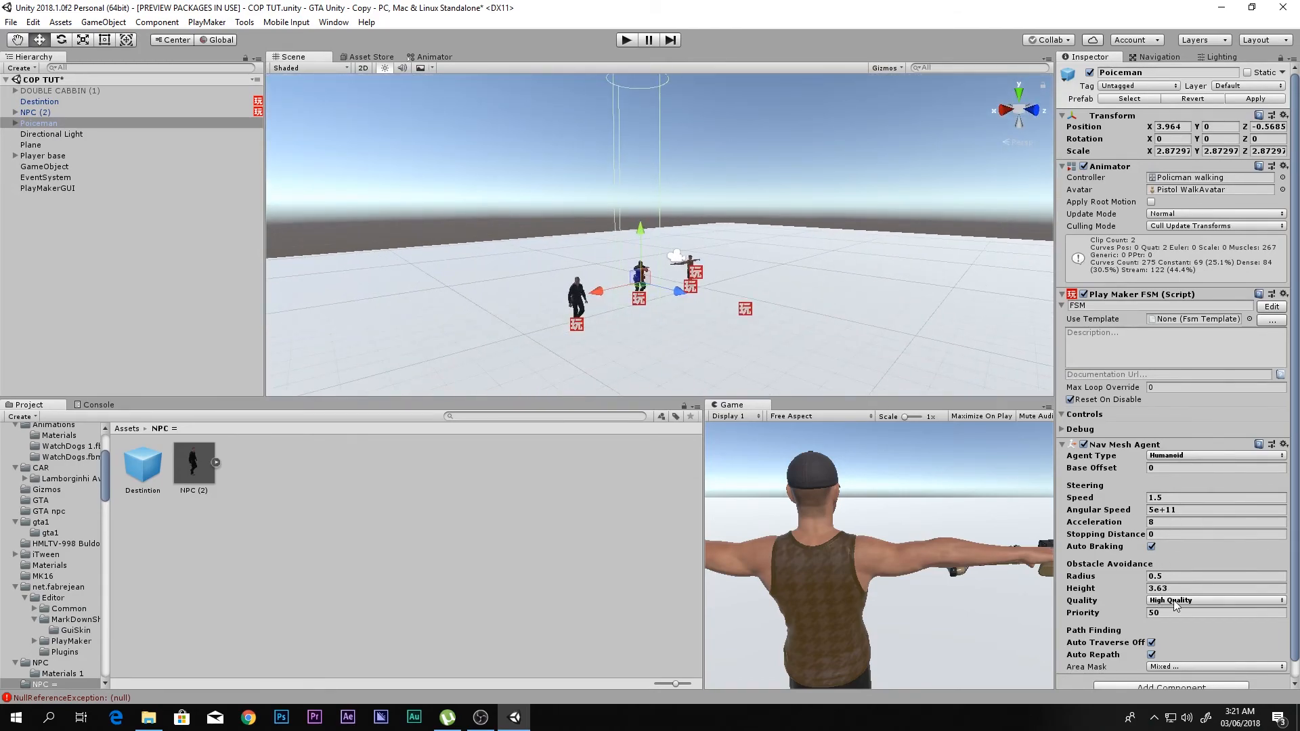
left_click_drag(1144, 579, 1079, 613)
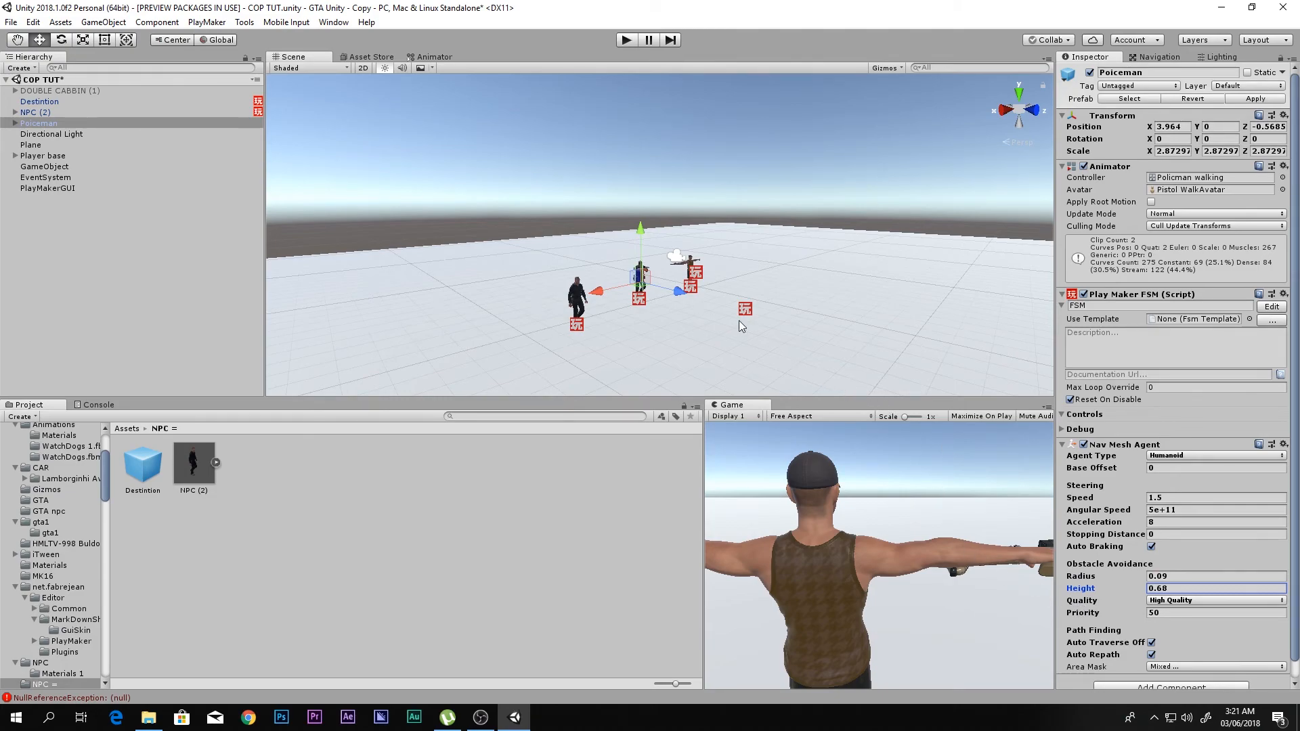
scroll(728, 306, "up", 10)
left_click_drag(730, 300, 863, 289, "alt")
scroll(864, 290, "down", 5, "alt")
scroll(864, 291, "up", 2, "alt")
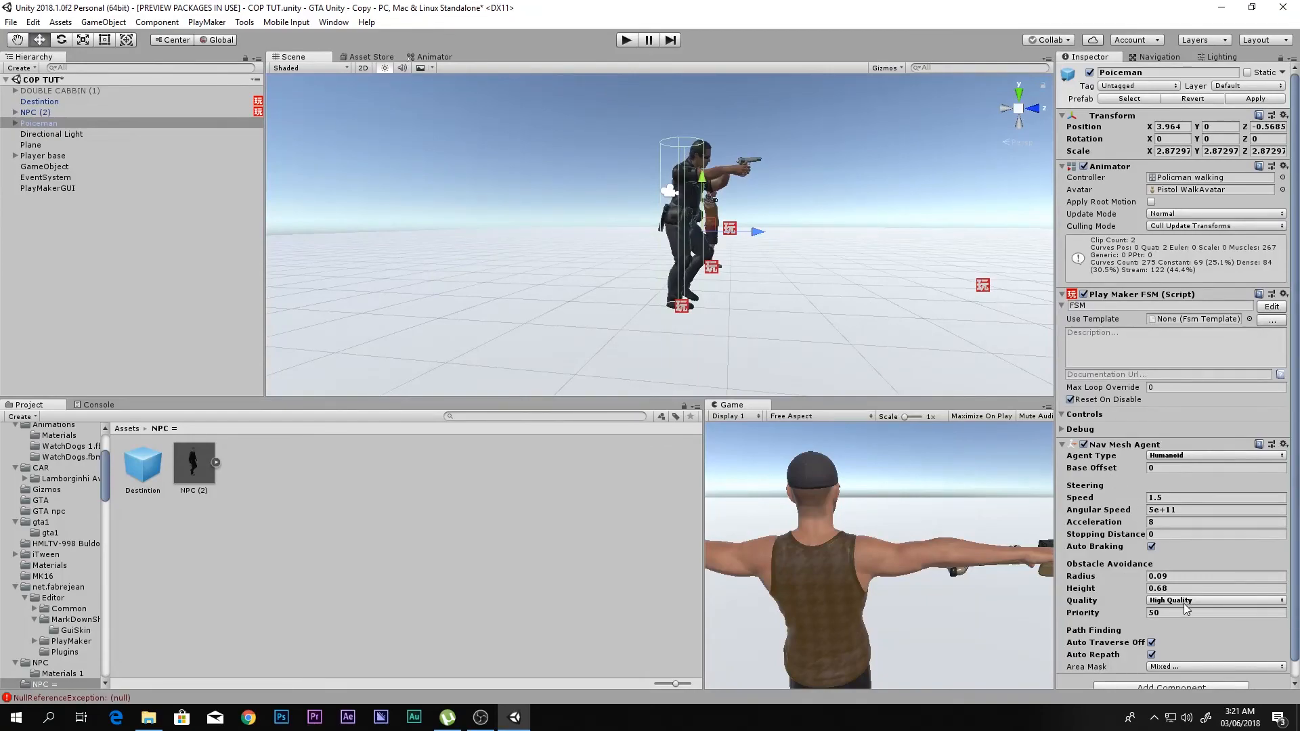
left_click_drag(810, 361, 653, 308, "alt")
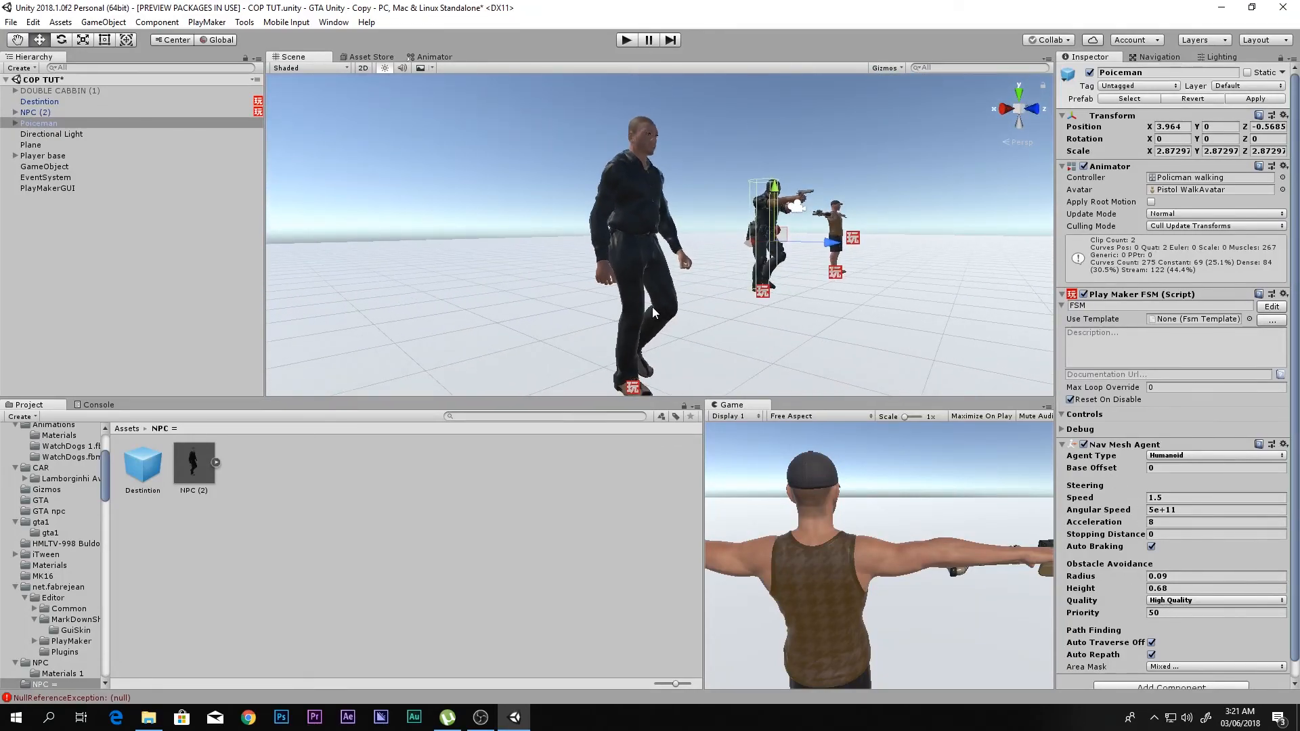
- Deactivate NPC (2) and check the State 1 destination actions in Poiceman's copied FSM
left_click(83, 116)
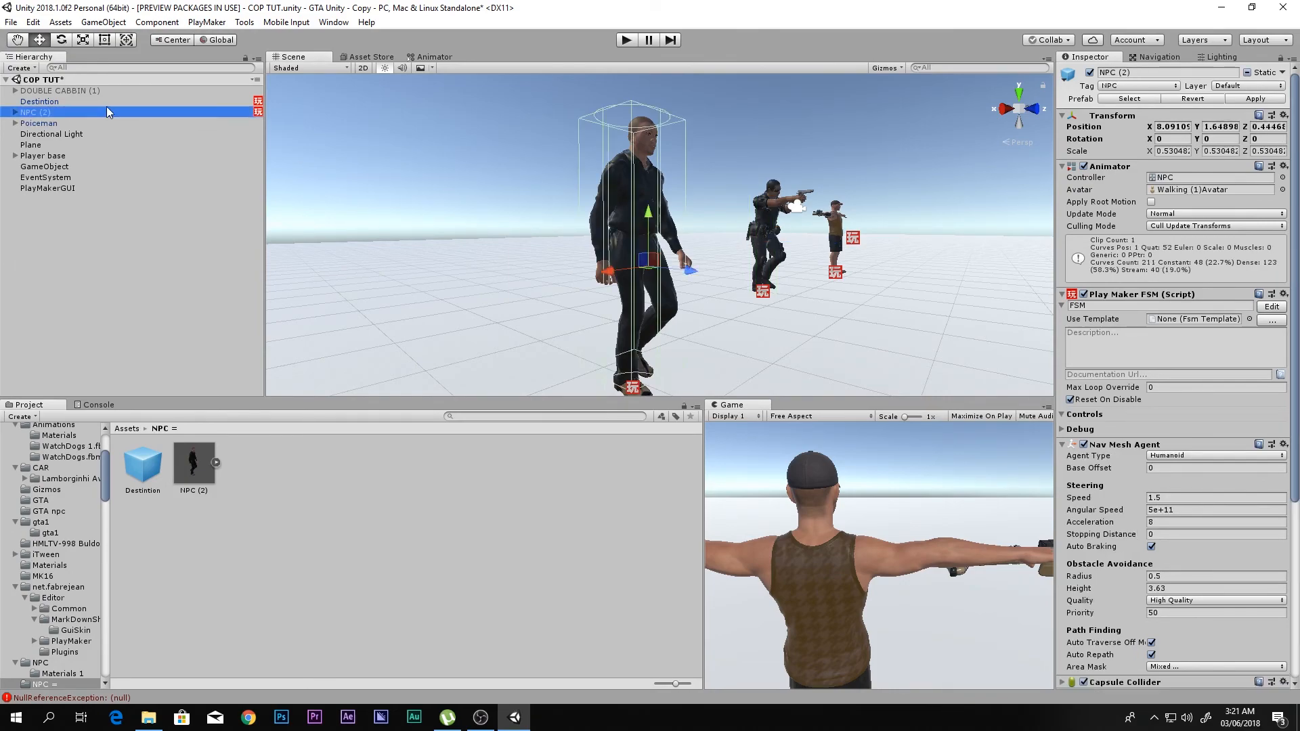
left_click(1089, 72)
left_click(59, 119)
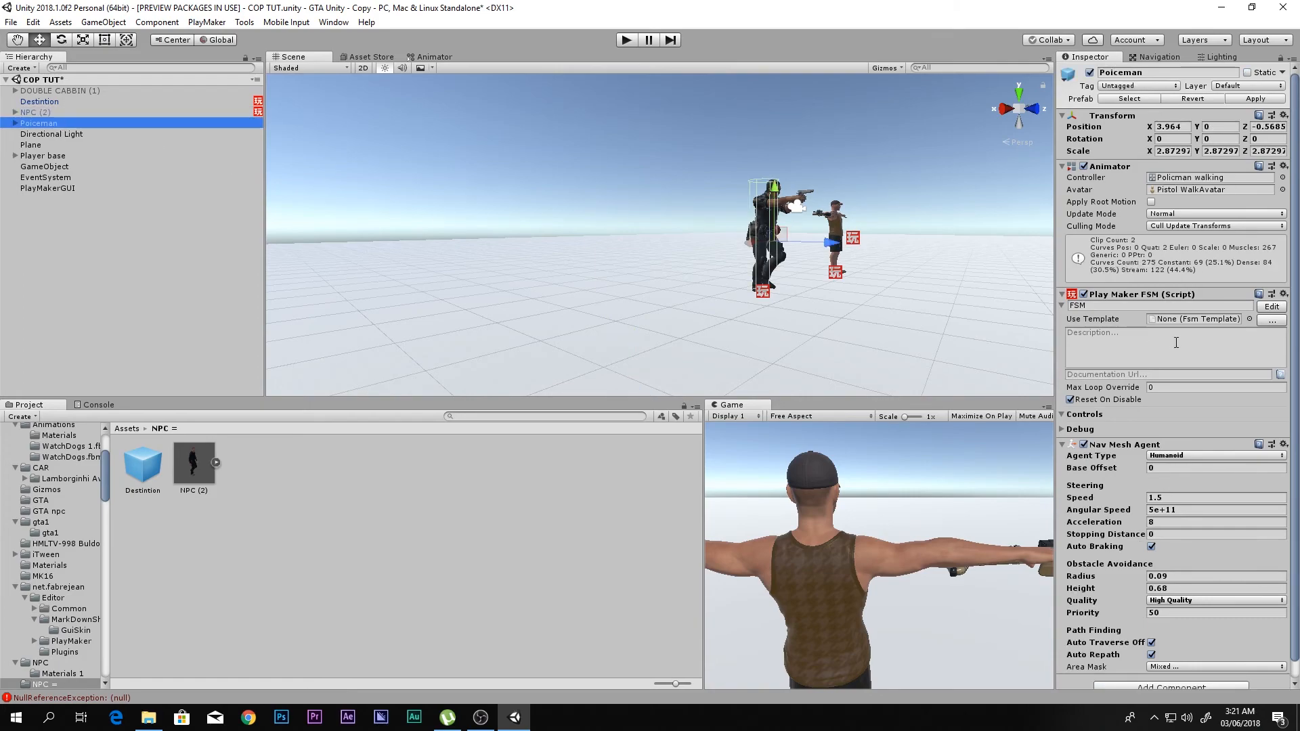
left_click(1276, 306)
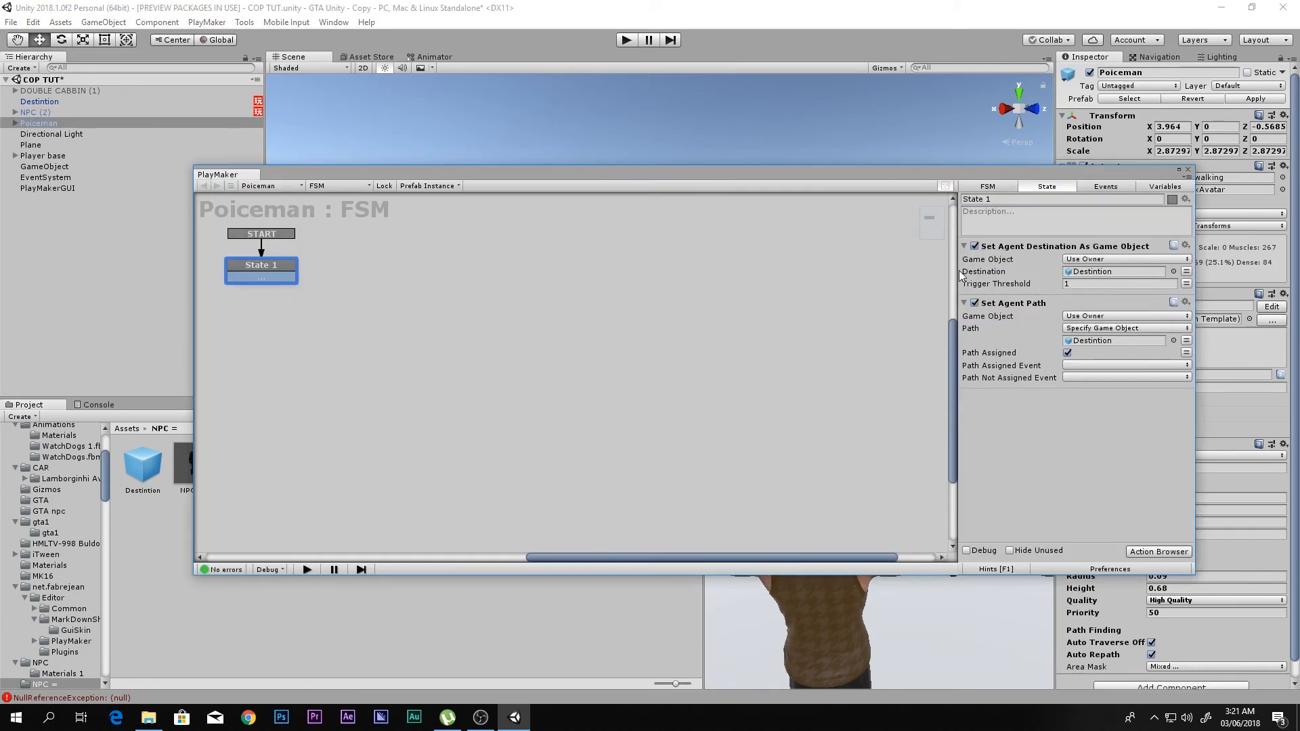
left_click(1188, 169)
- Play-test the roaming policeman by firing the rifle, walking the player around him and stopping play mode
left_click(625, 40)
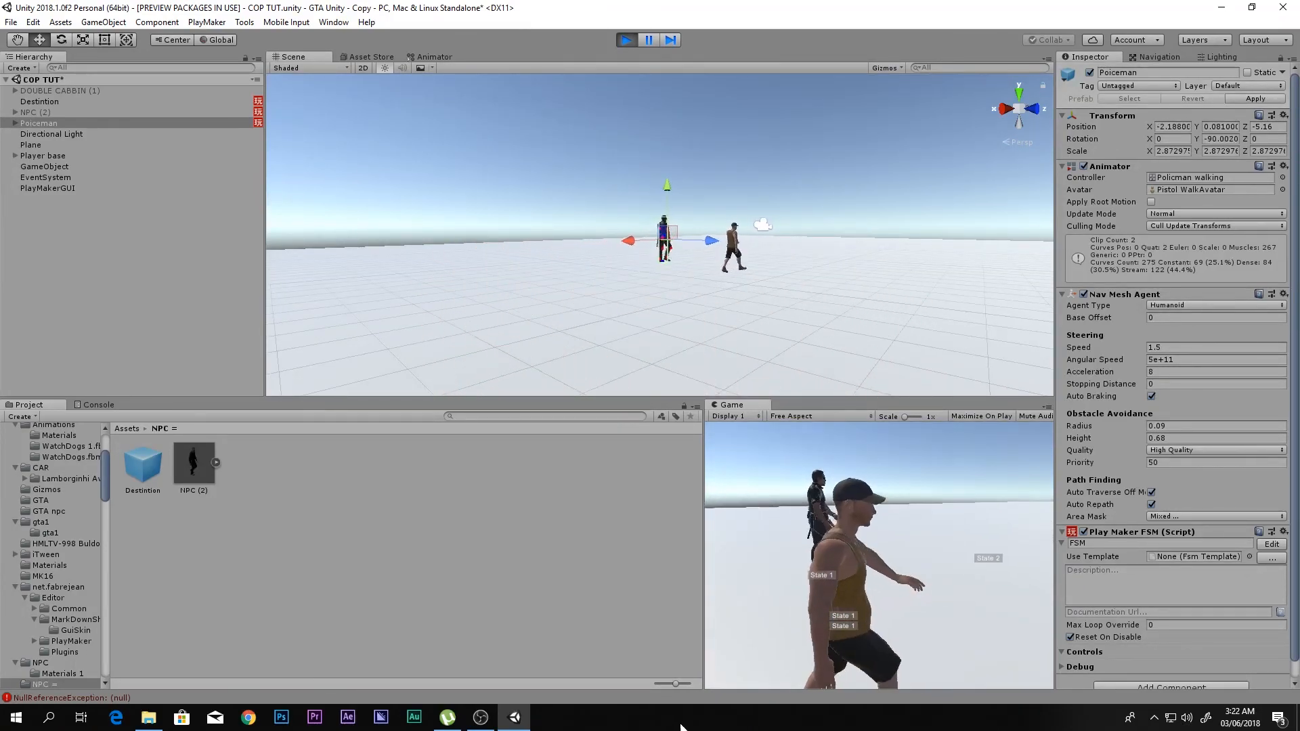
right_click_drag(831, 576, 574, 565)
left_click(768, 564)
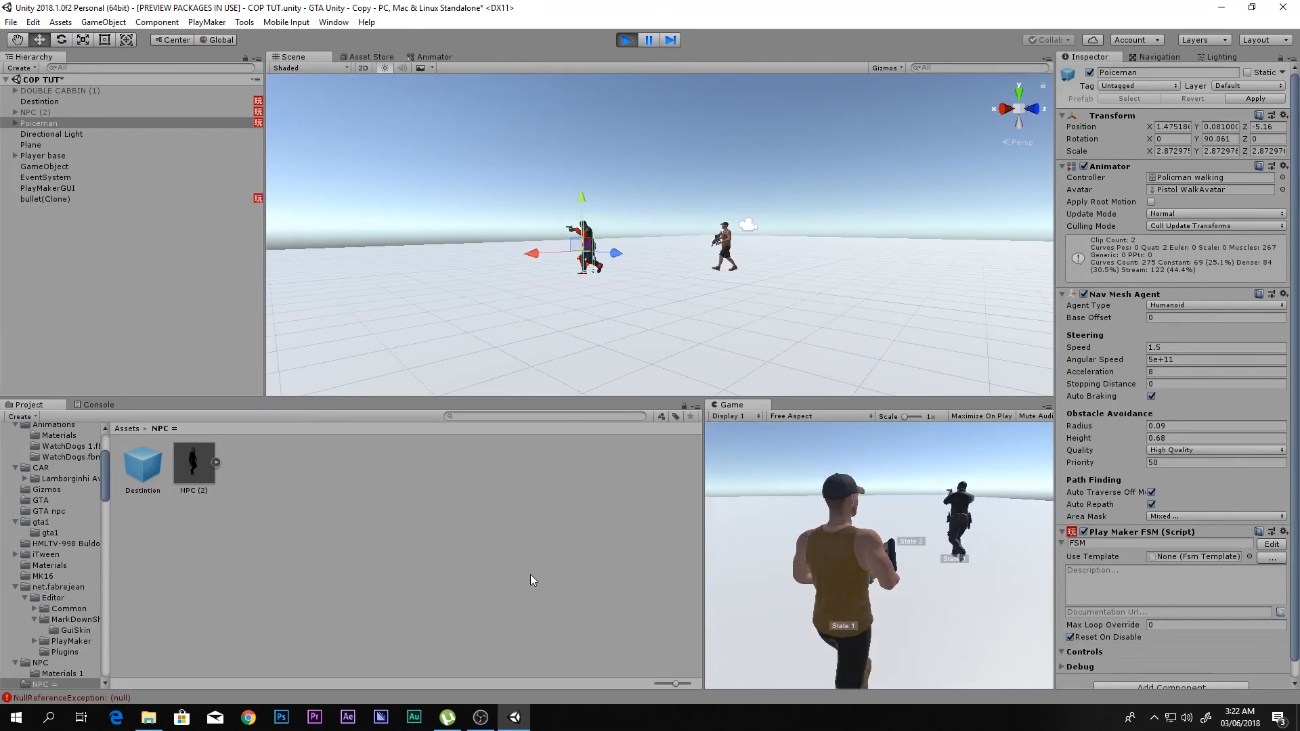
key("a")
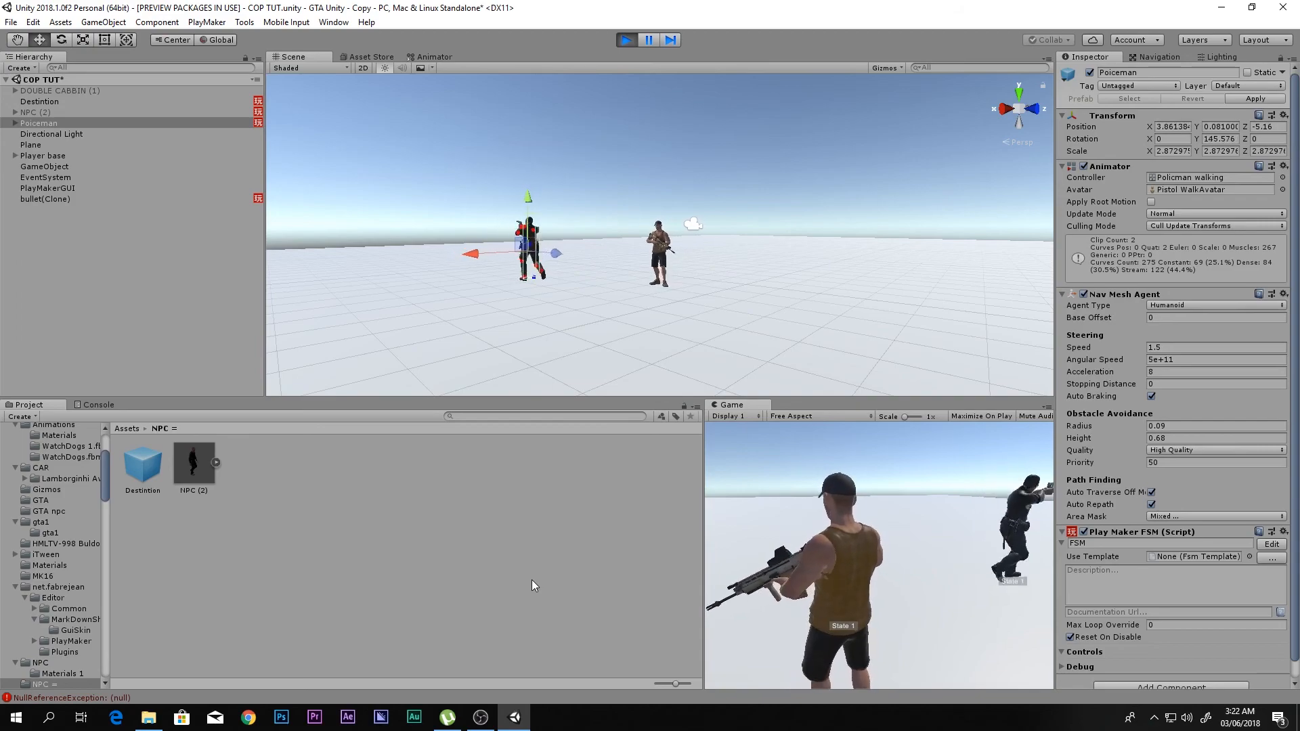
key("d")
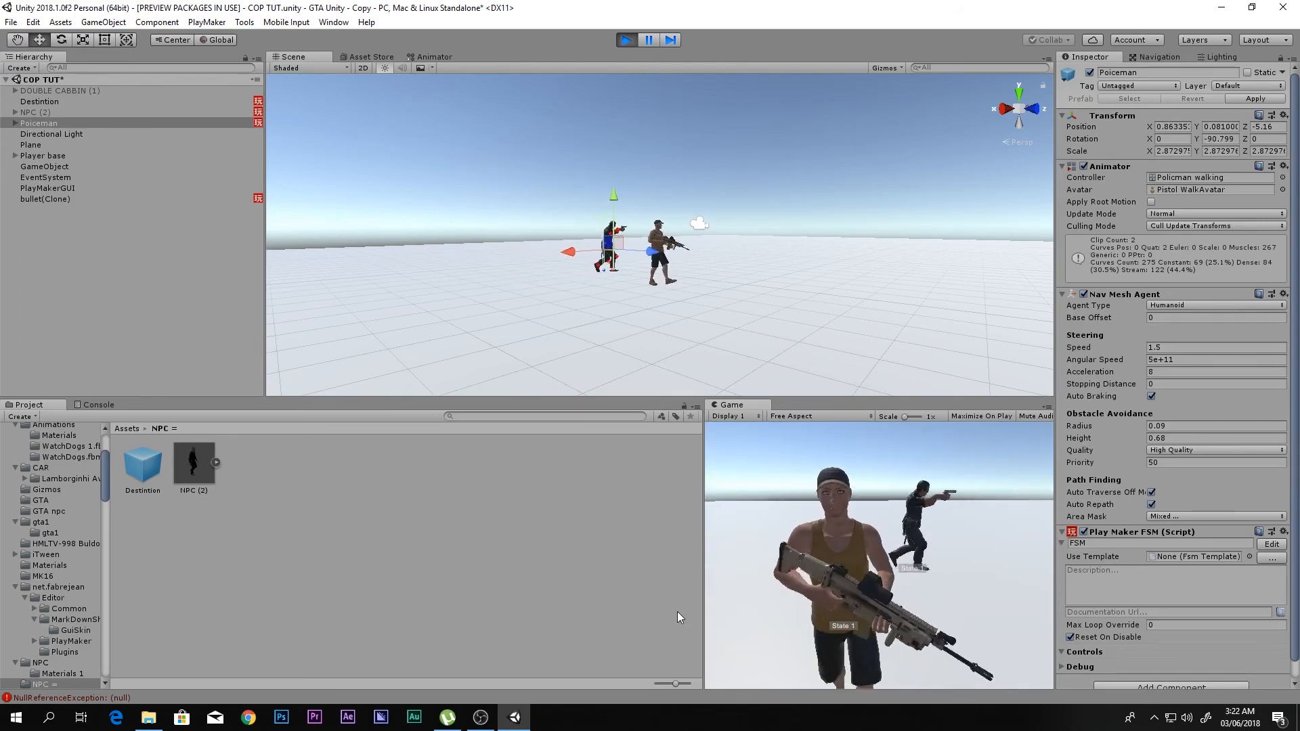
key("w")
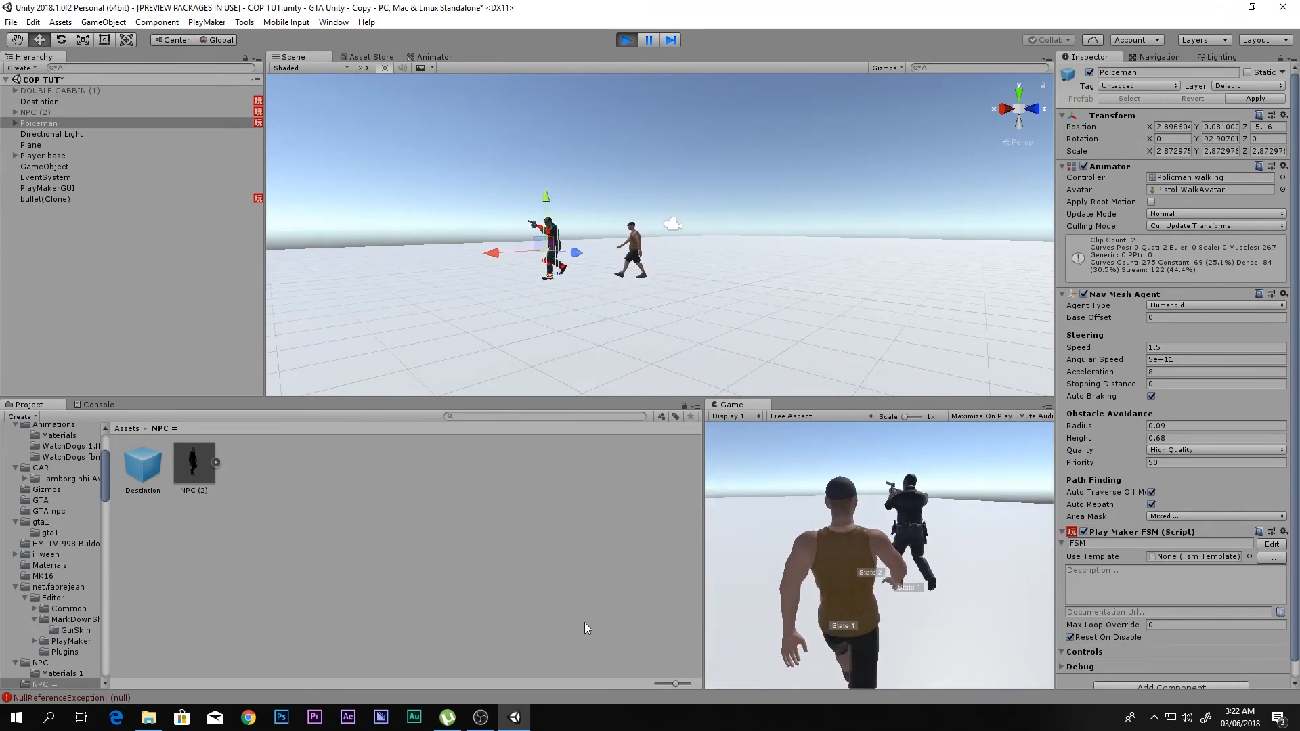
key("a")
key("s")
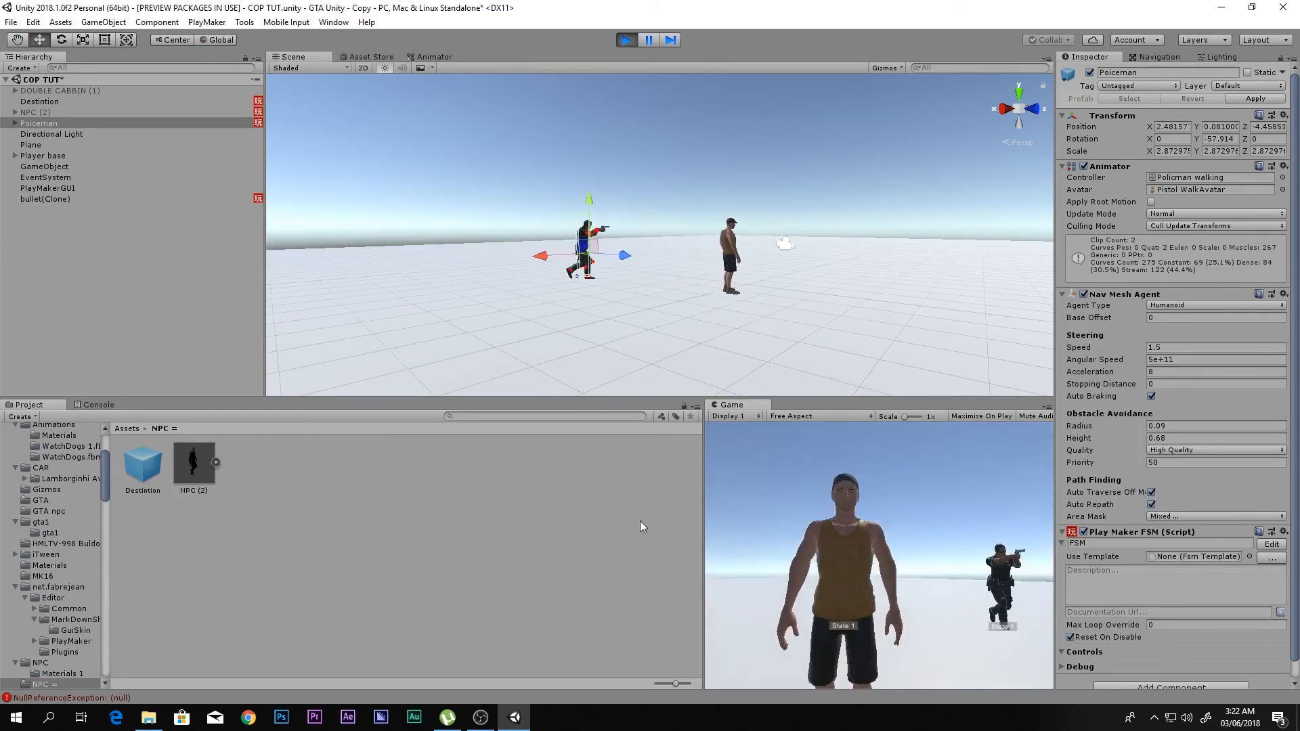
left_click(627, 40)
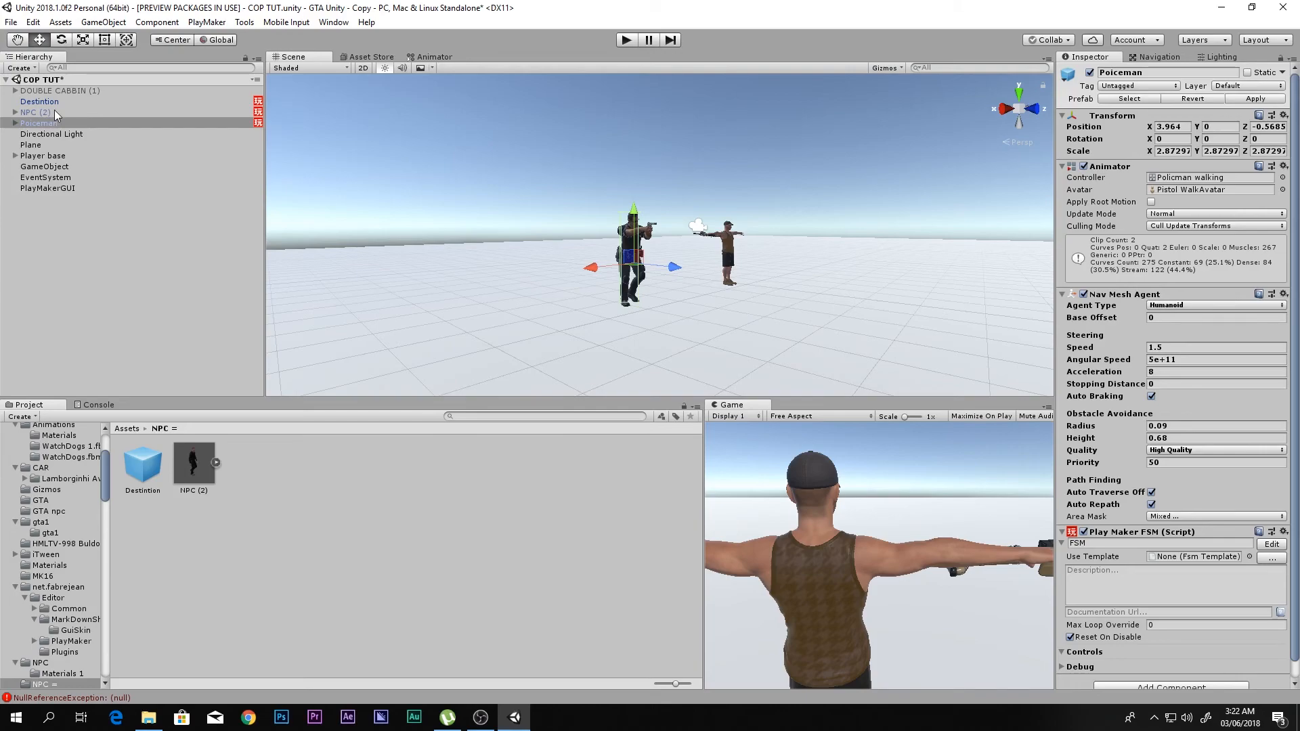
- Rename the gta1 character under Player base to Player
left_click(37, 156)
left_click(15, 156)
left_click(38, 167)
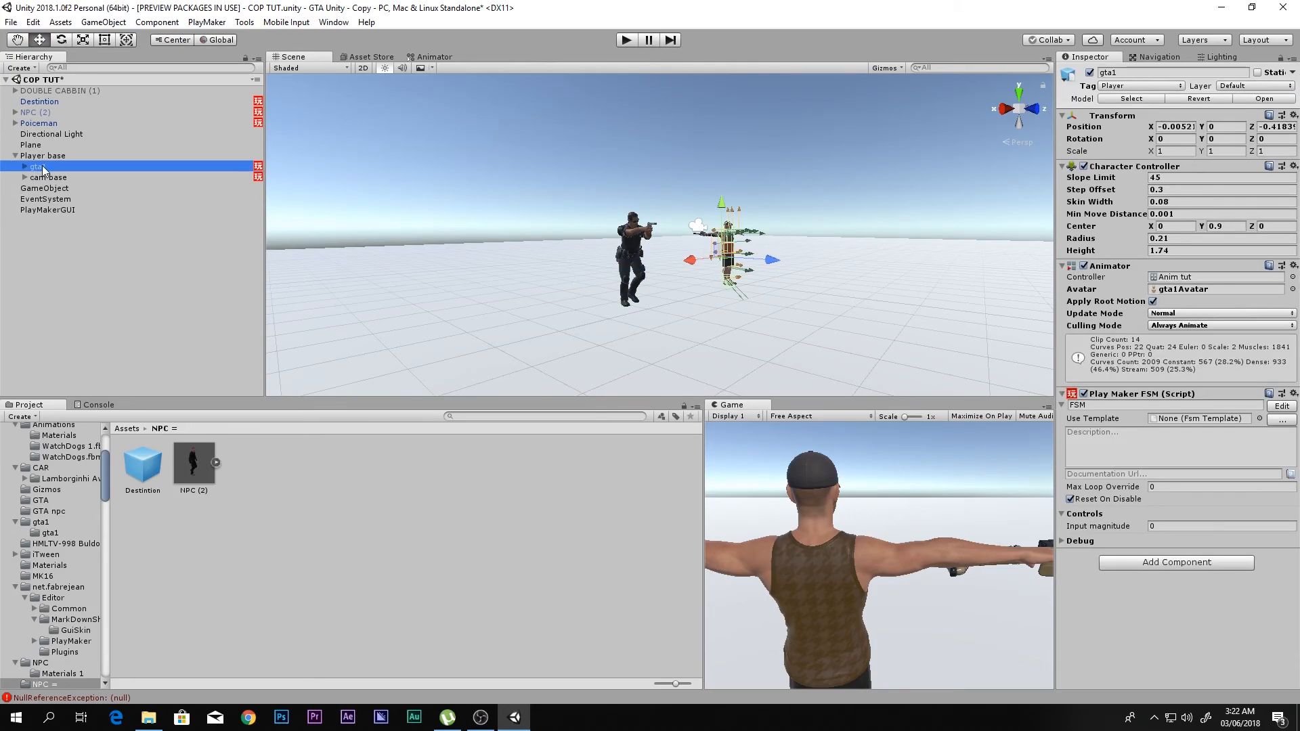
left_click(44, 169)
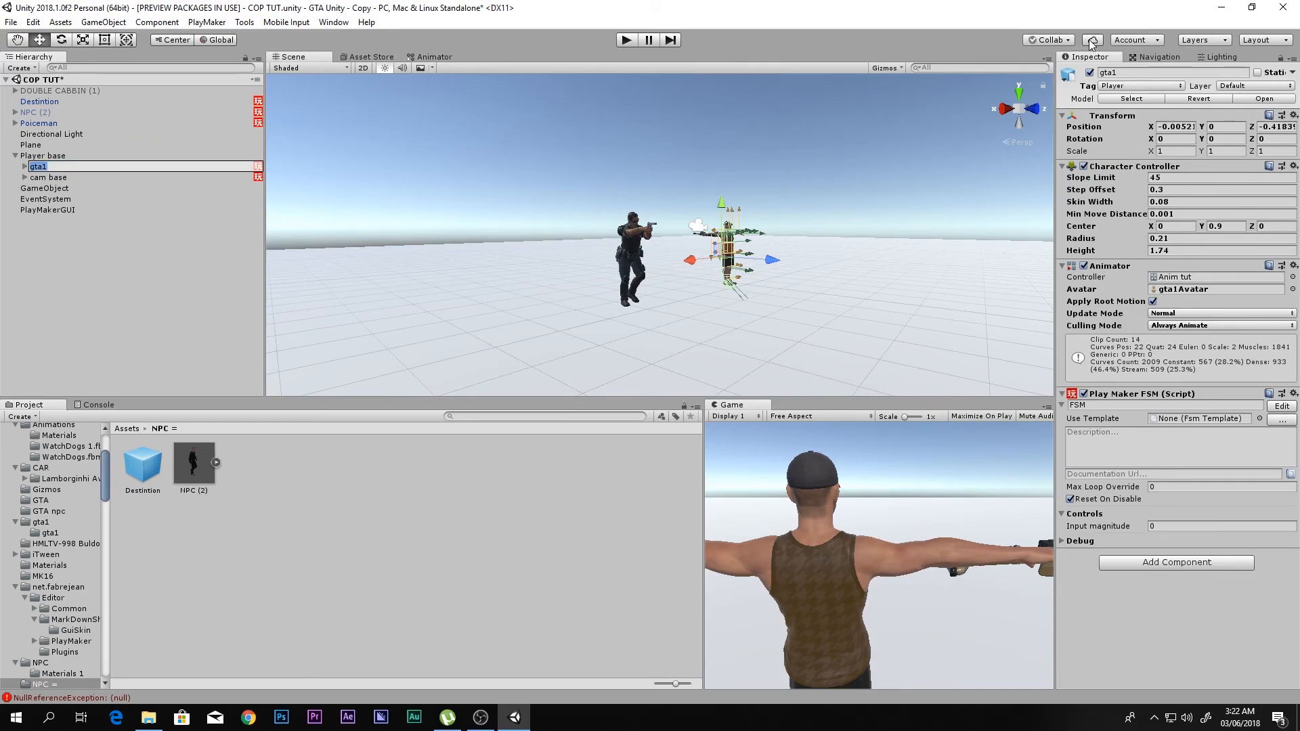
type("Player")
key("Return")
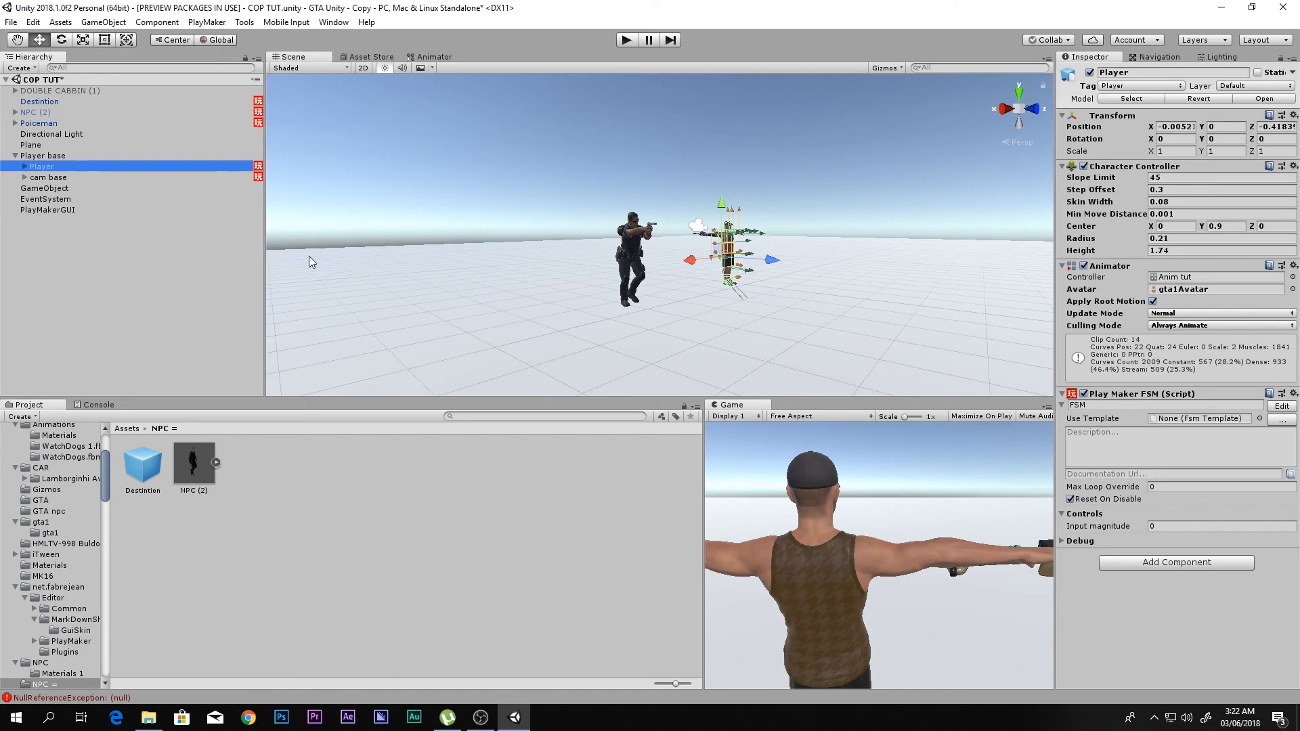
- Create an empty child object under Player and name it Alert Destination
right_click(50, 170)
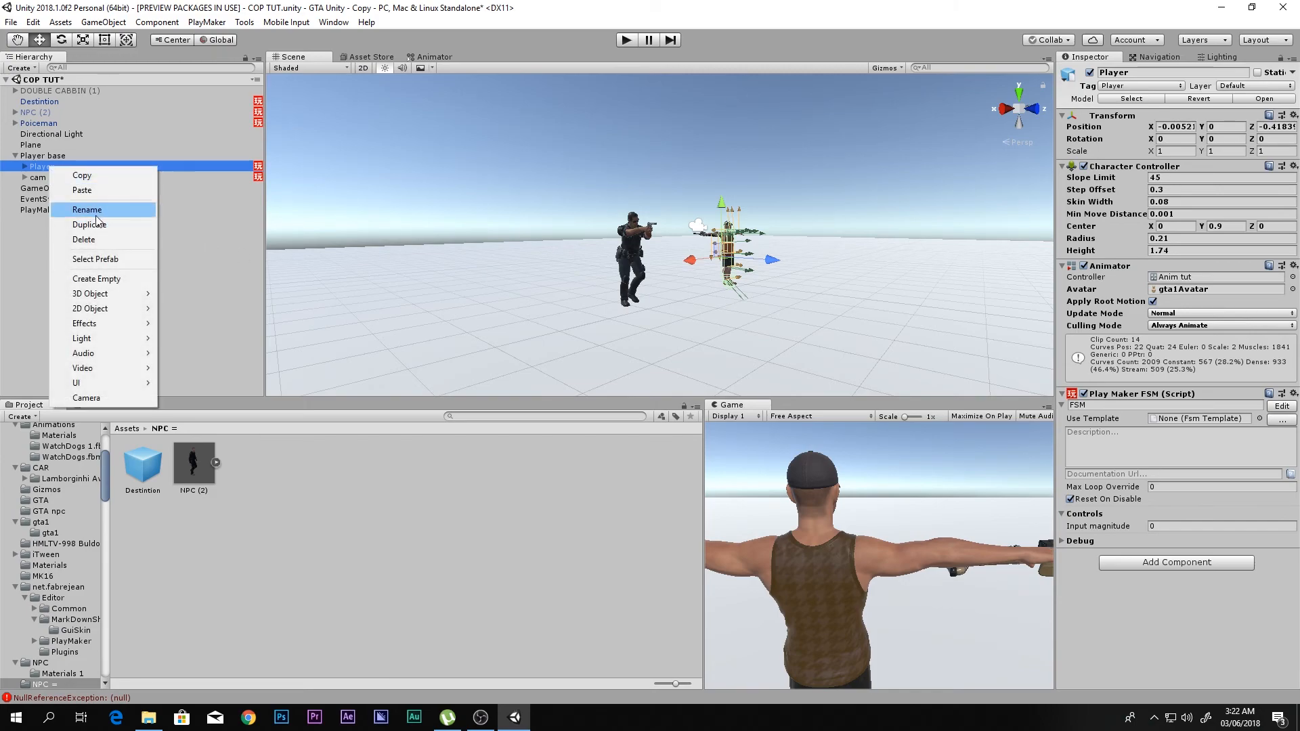
left_click(88, 274)
scroll(843, 277, "up", 5)
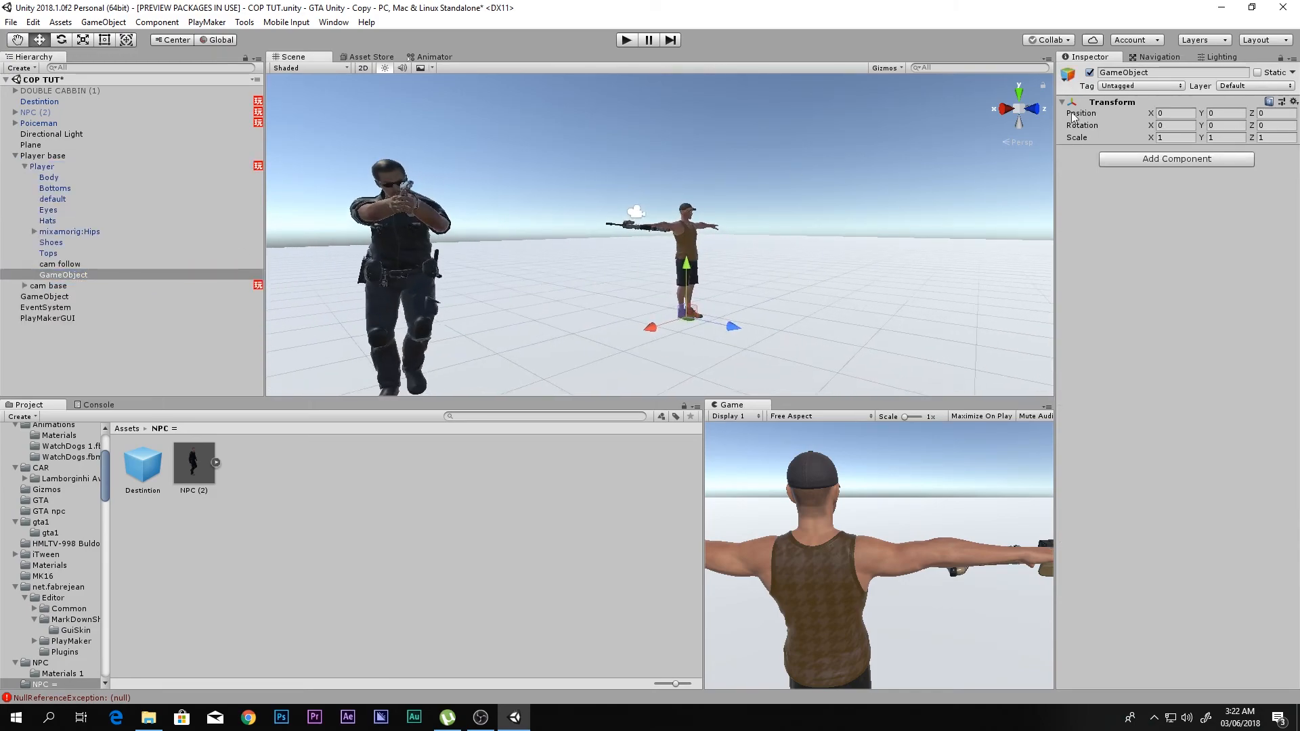
left_click(1167, 70)
type("Al")
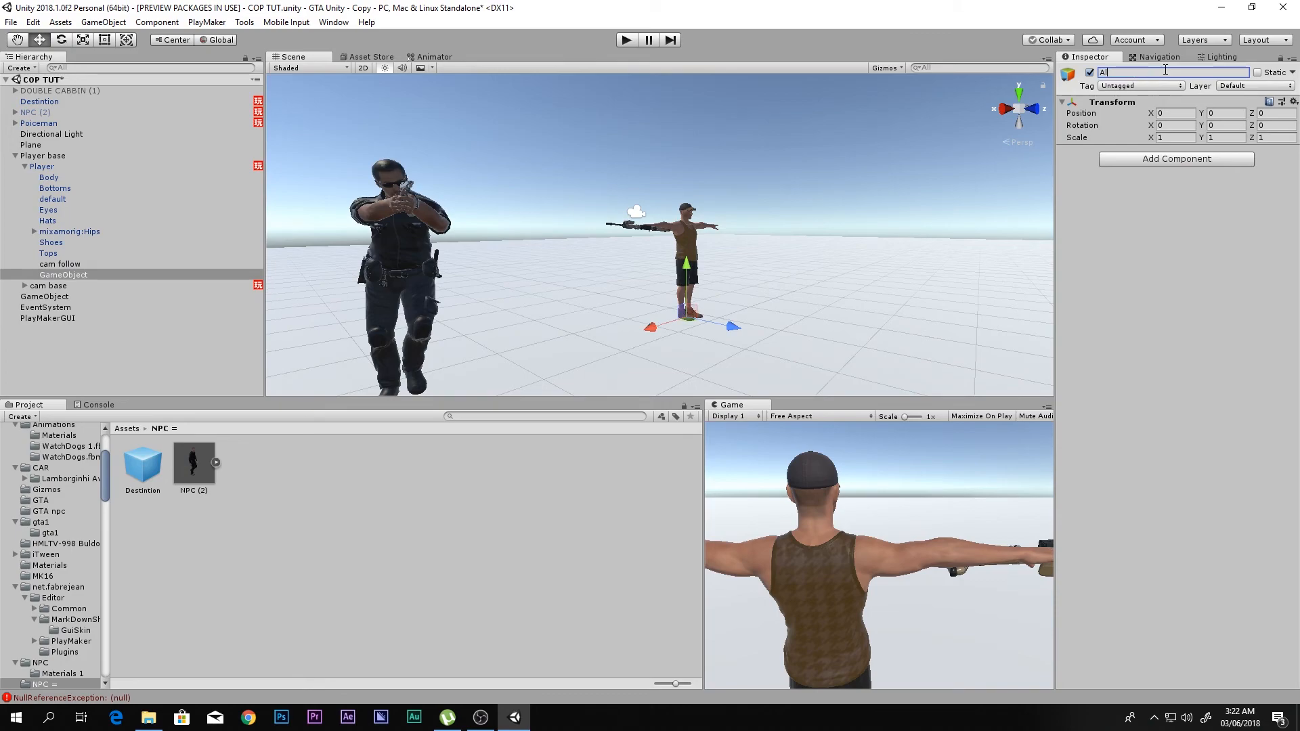
type("ert Destination")
key("Return")
- Open Poiceman's FSM in the PlayMaker editor
left_click(48, 128)
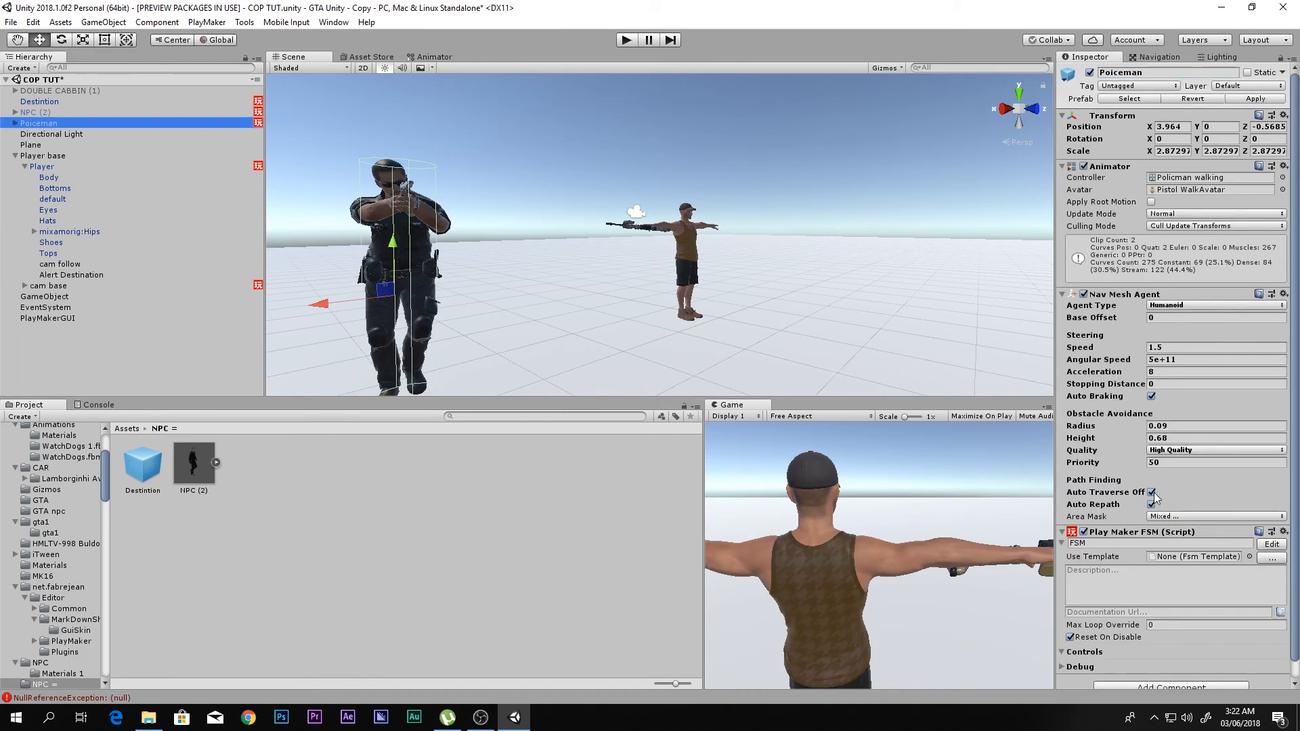
scroll(1154, 494, "down", 2)
left_click(1269, 527)
left_click(1156, 552)
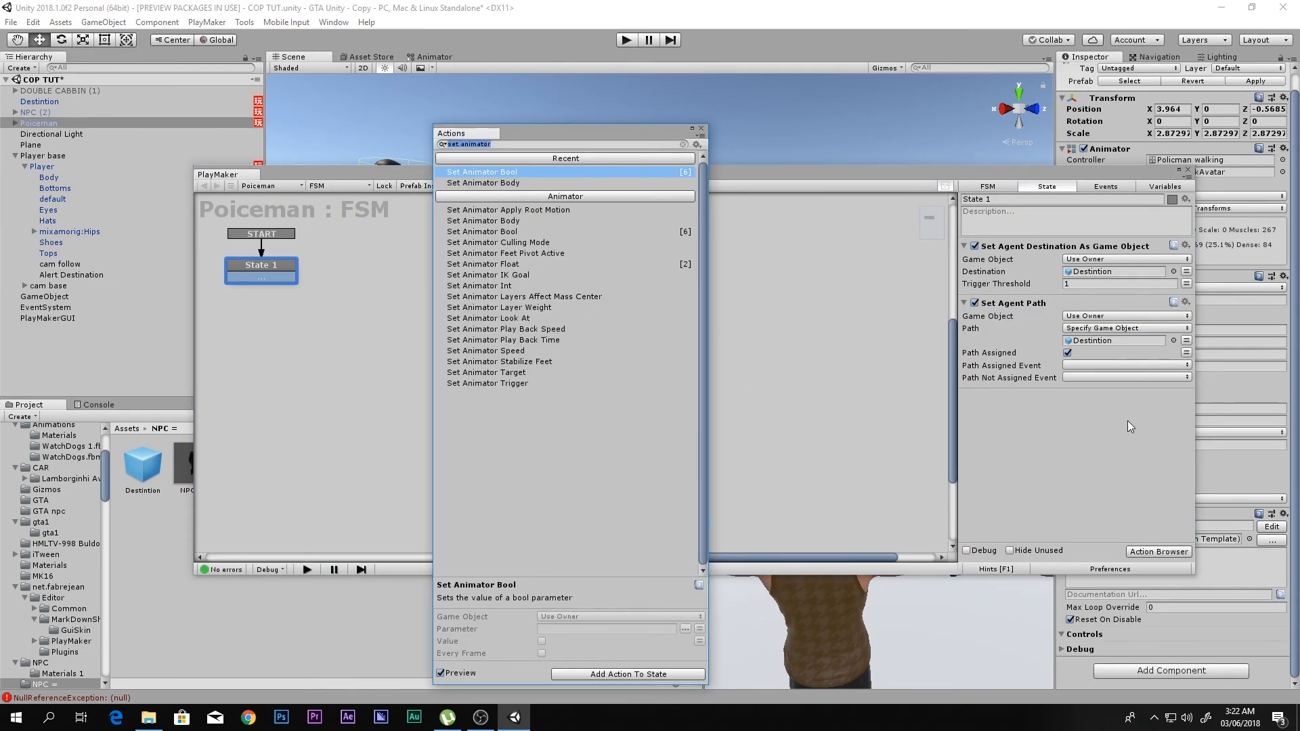
type("bool")
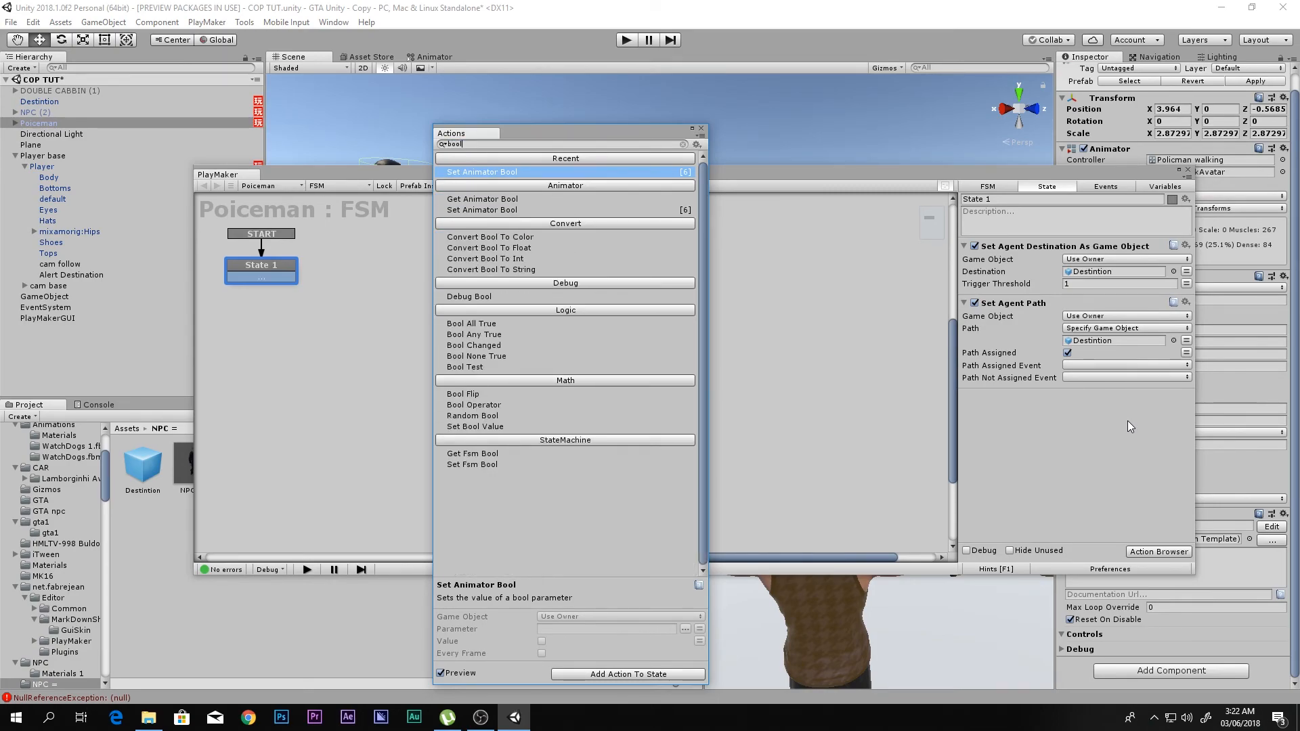
type(" test")
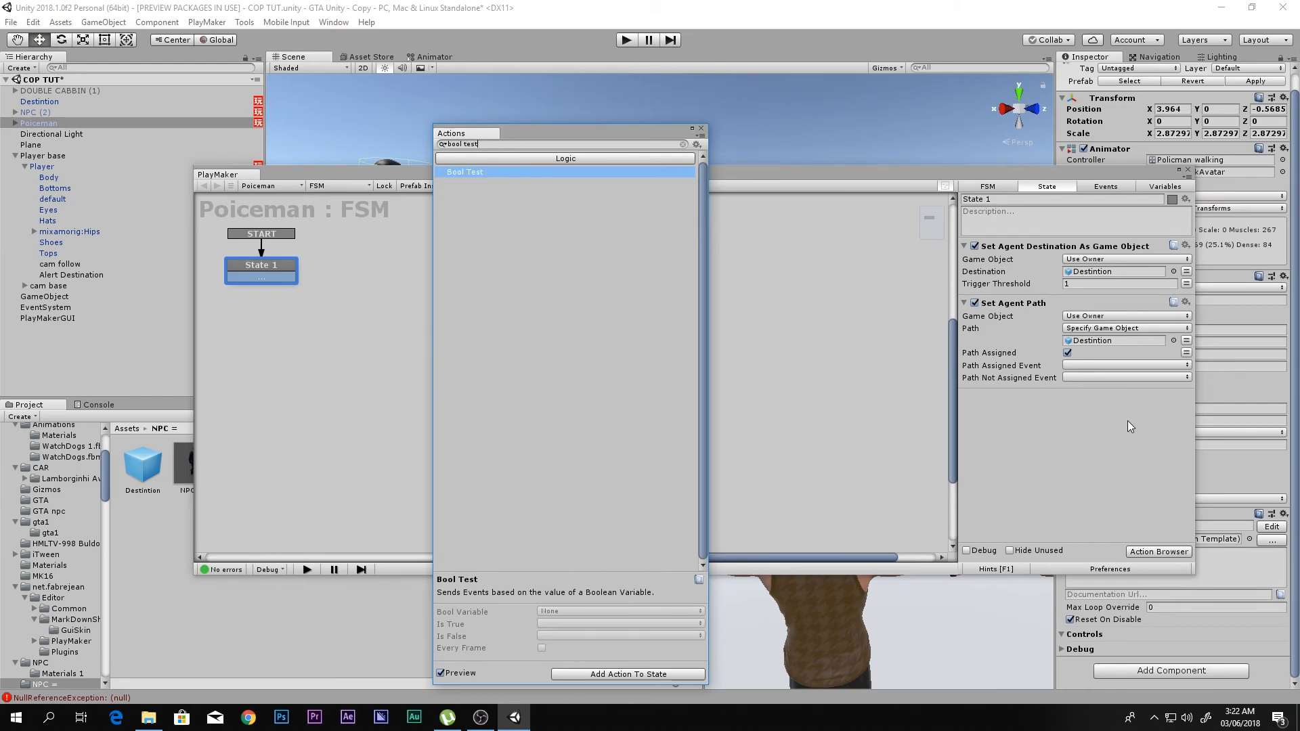
key("Return")
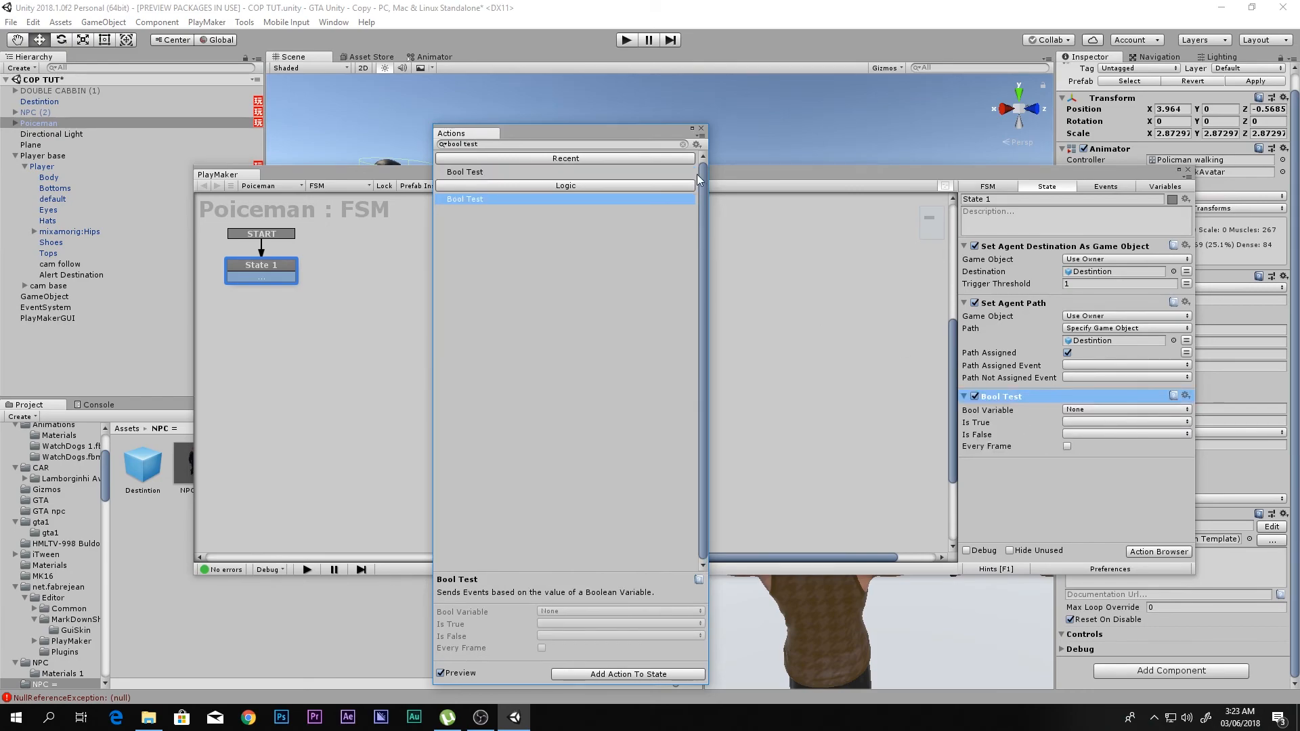
left_click(700, 128)
left_click(1123, 413)
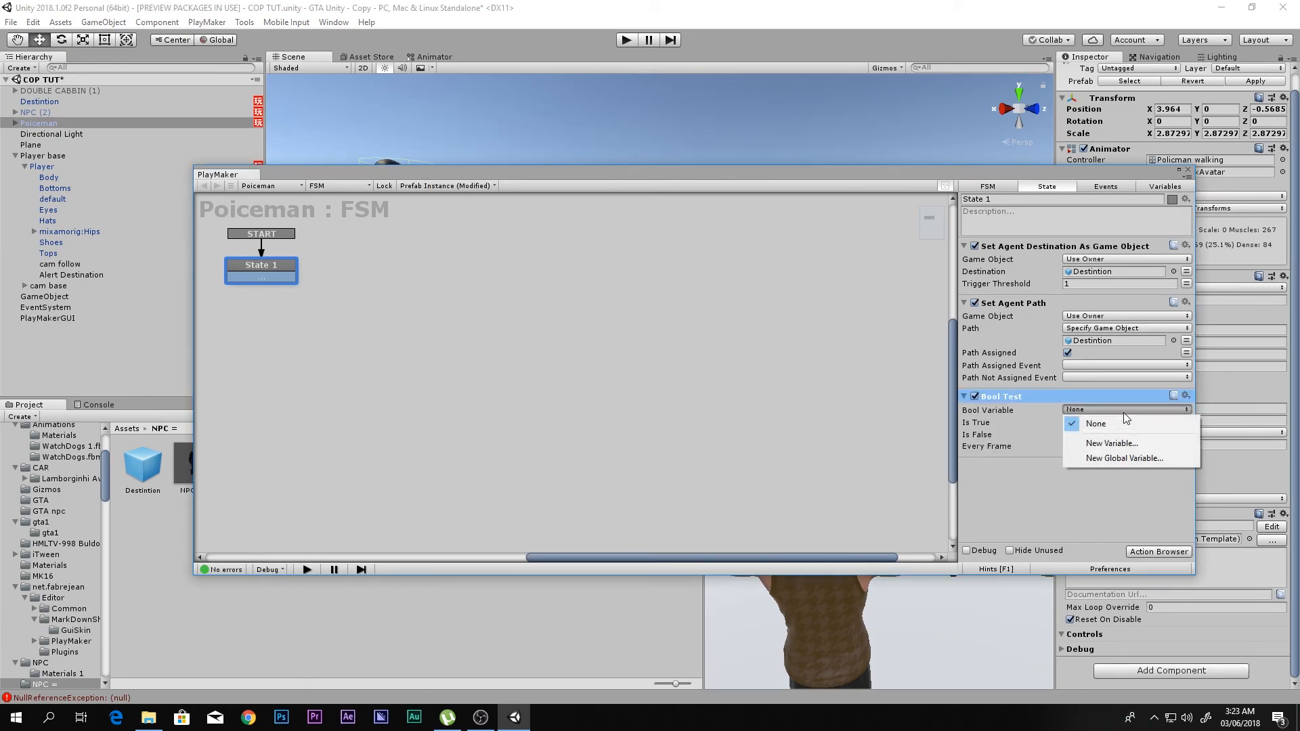
left_click(1106, 503)
key("Delete")
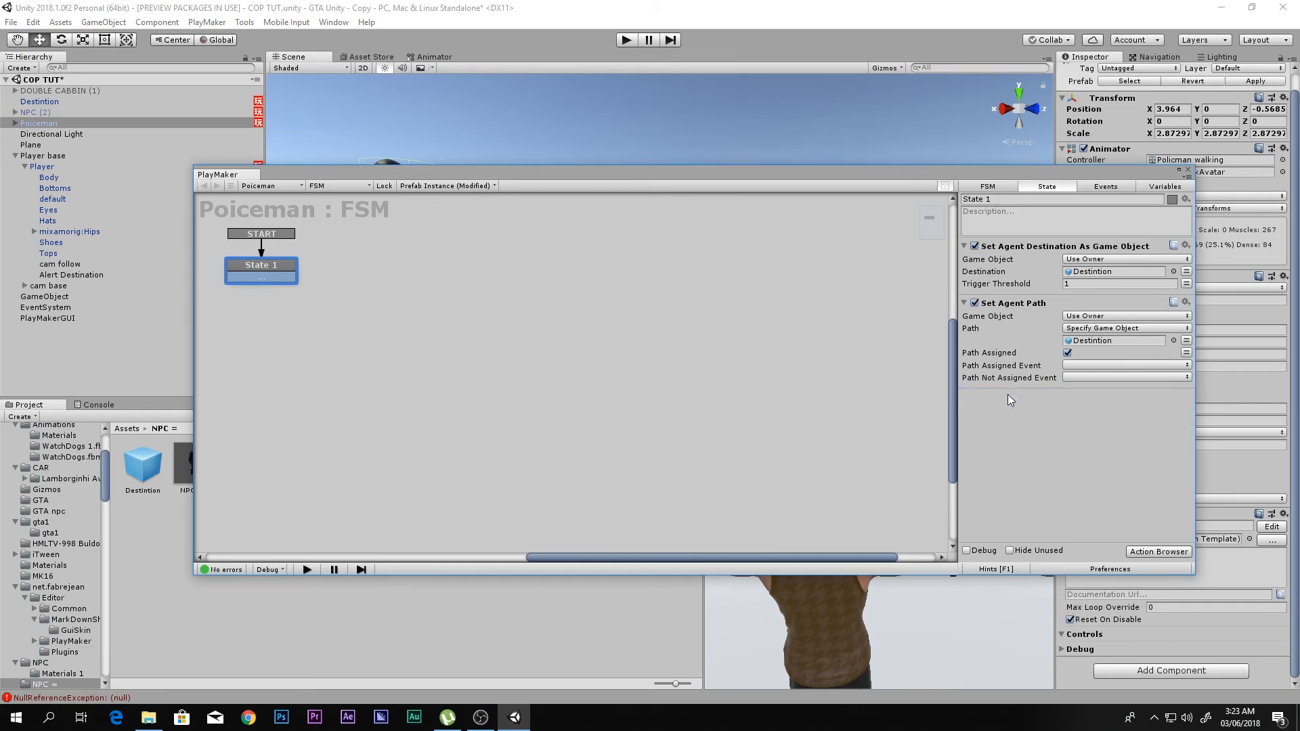
- Bring up the fire state of the Player's FSM
mouse_move(908, 169)
left_mouse_down()
mouse_move(912, 371)
mouse_move(892, 221)
mouse_move(936, 172)
mouse_move(925, 180)
left_mouse_up()
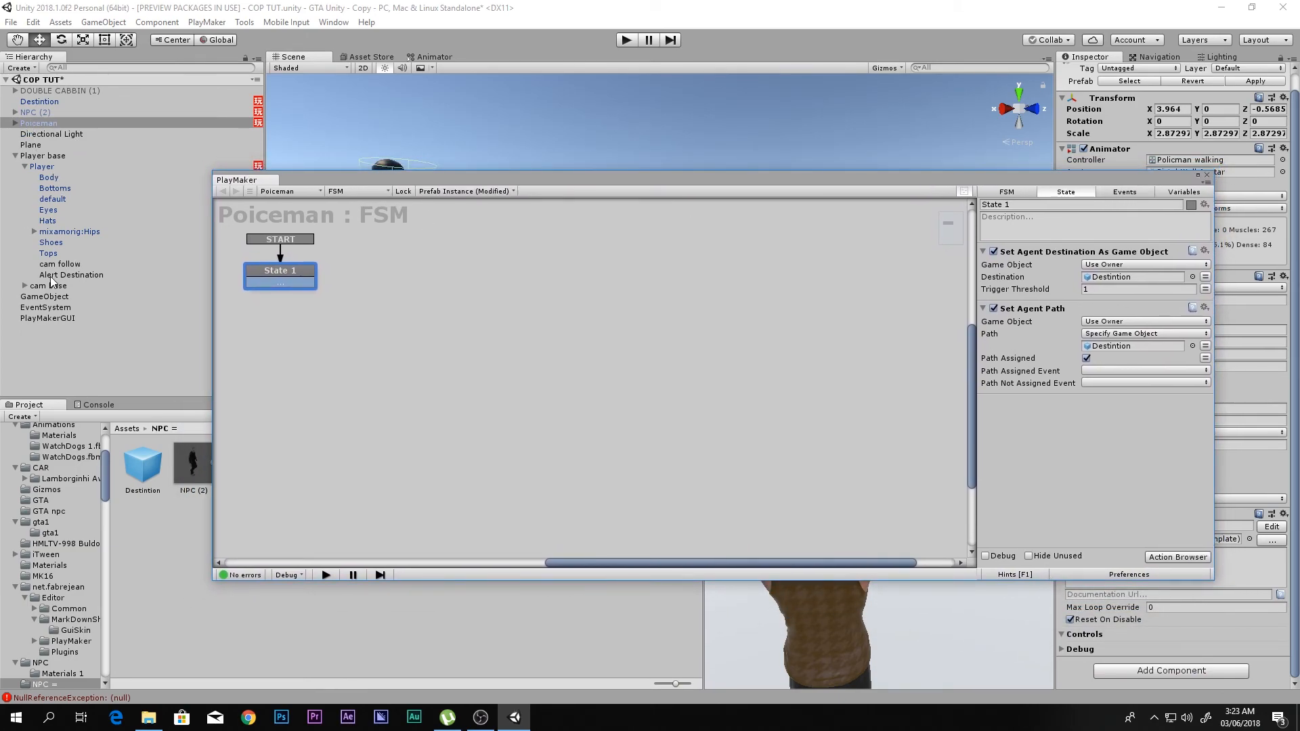
left_click(43, 168)
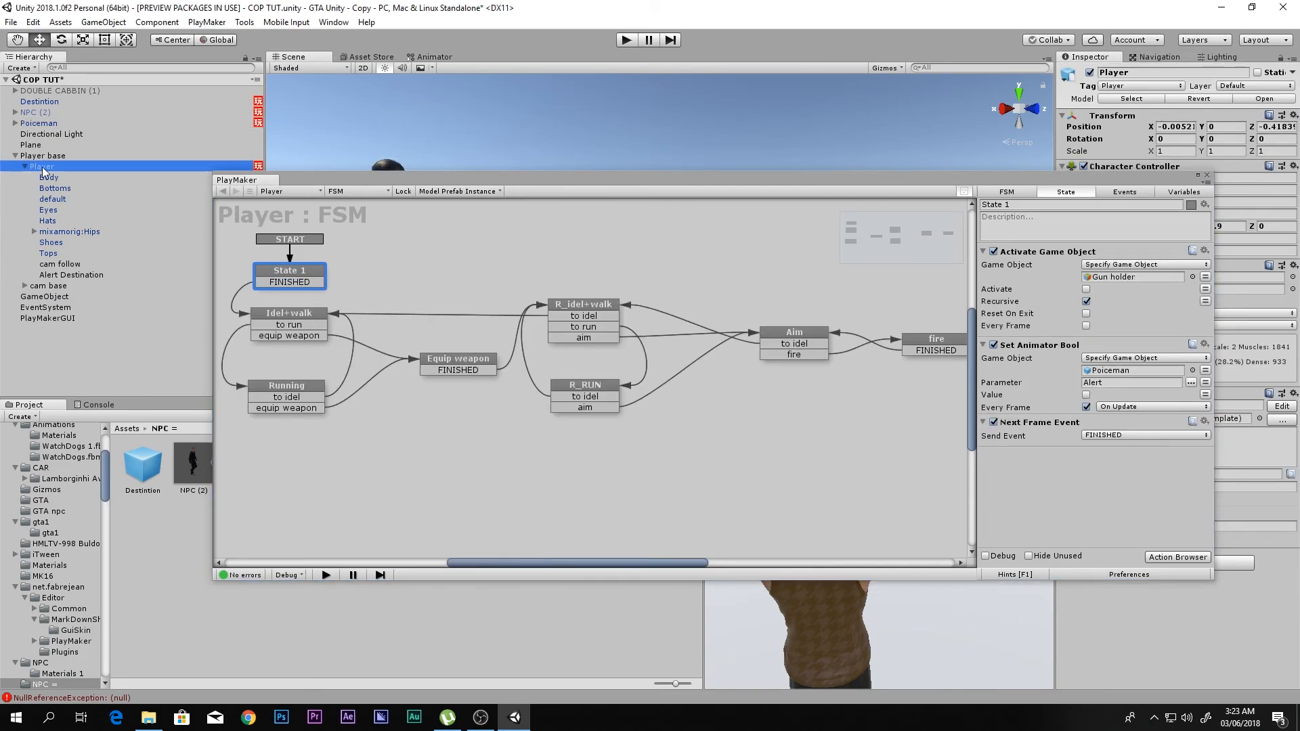
left_click(638, 342)
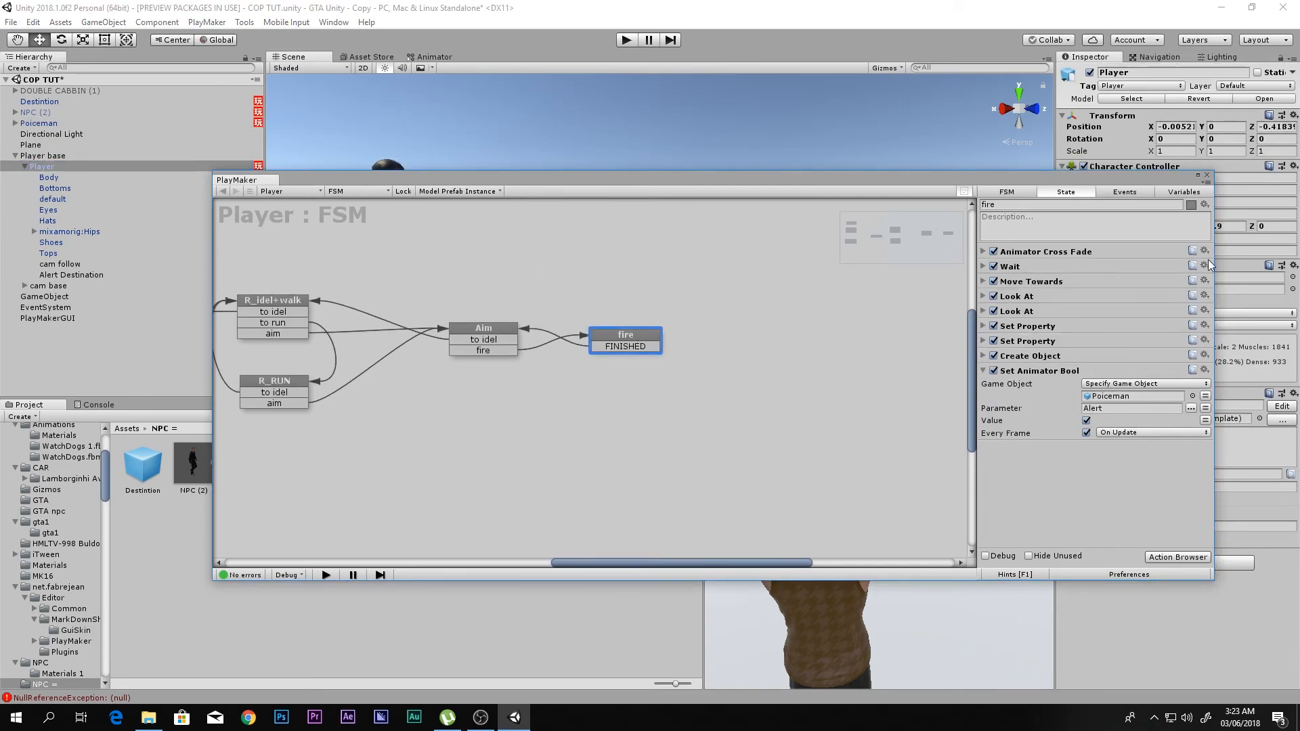
left_click(1179, 195)
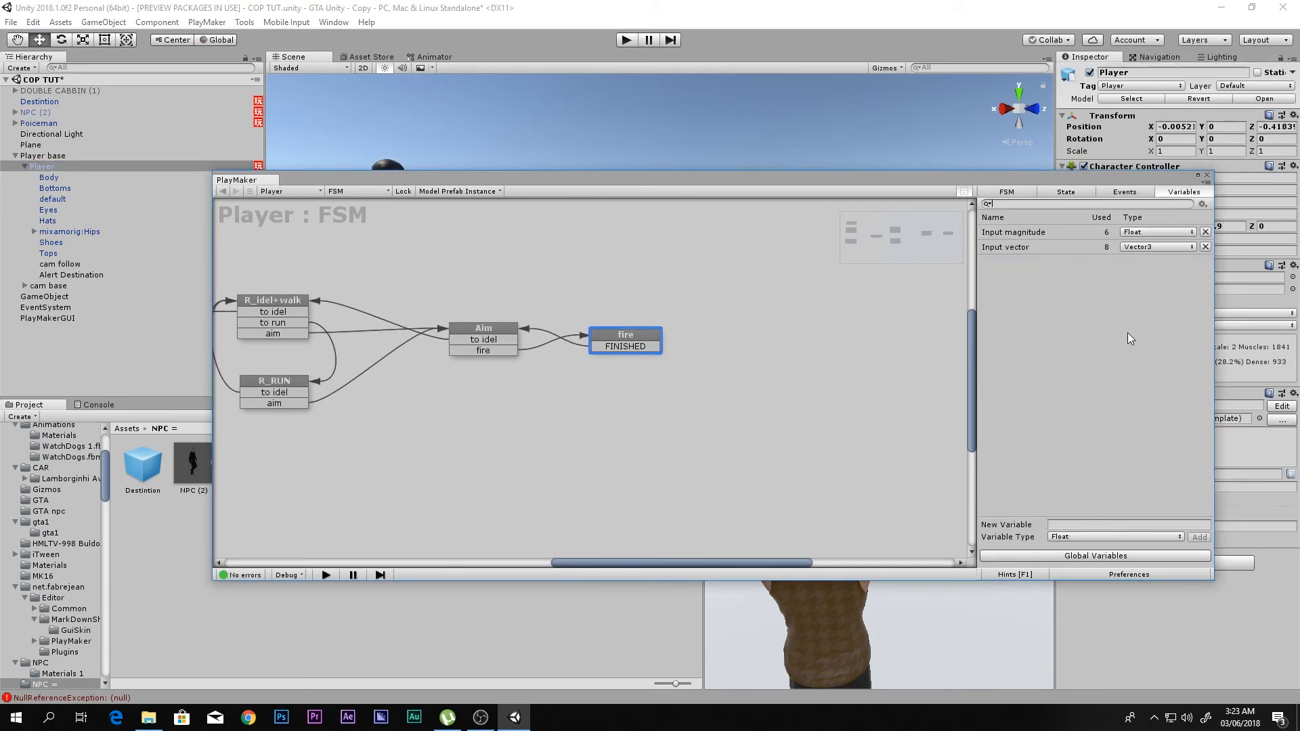
left_click(1038, 556)
left_click_drag(377, 230, 778, 421)
left_click_drag(566, 39, 884, 96)
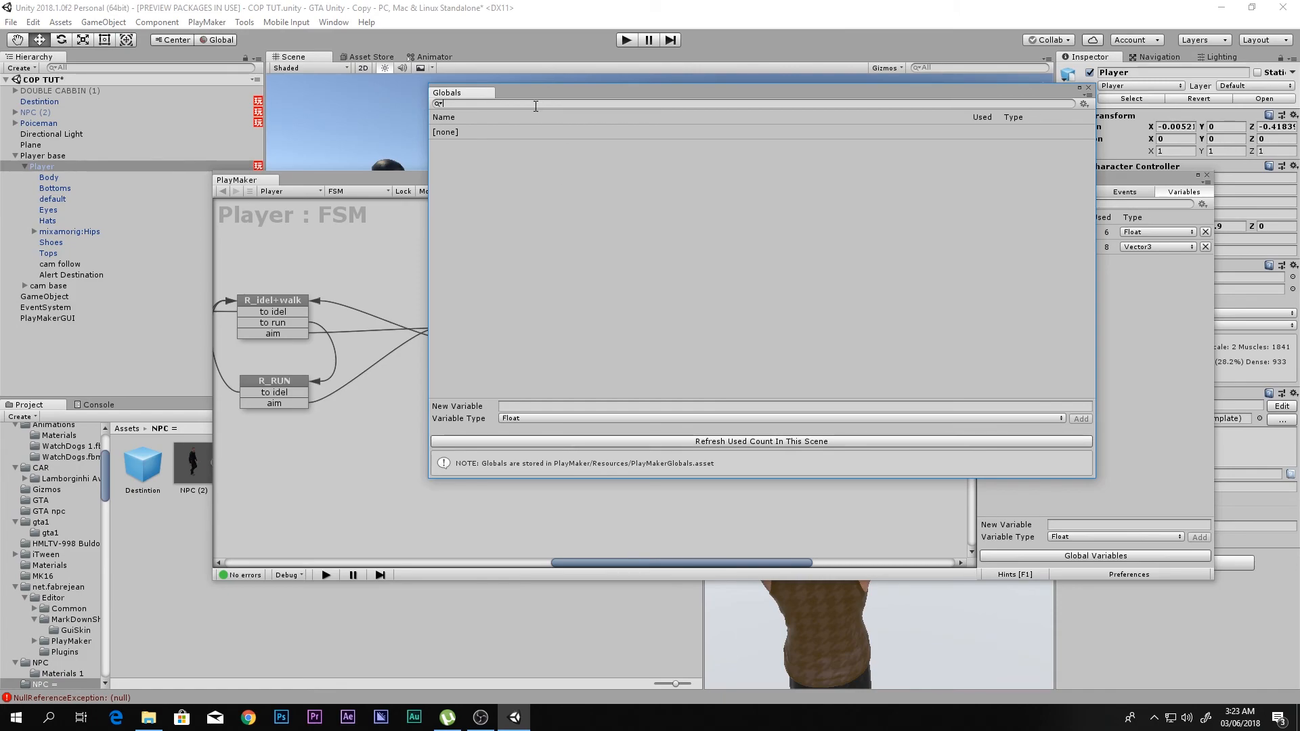
left_click(608, 419)
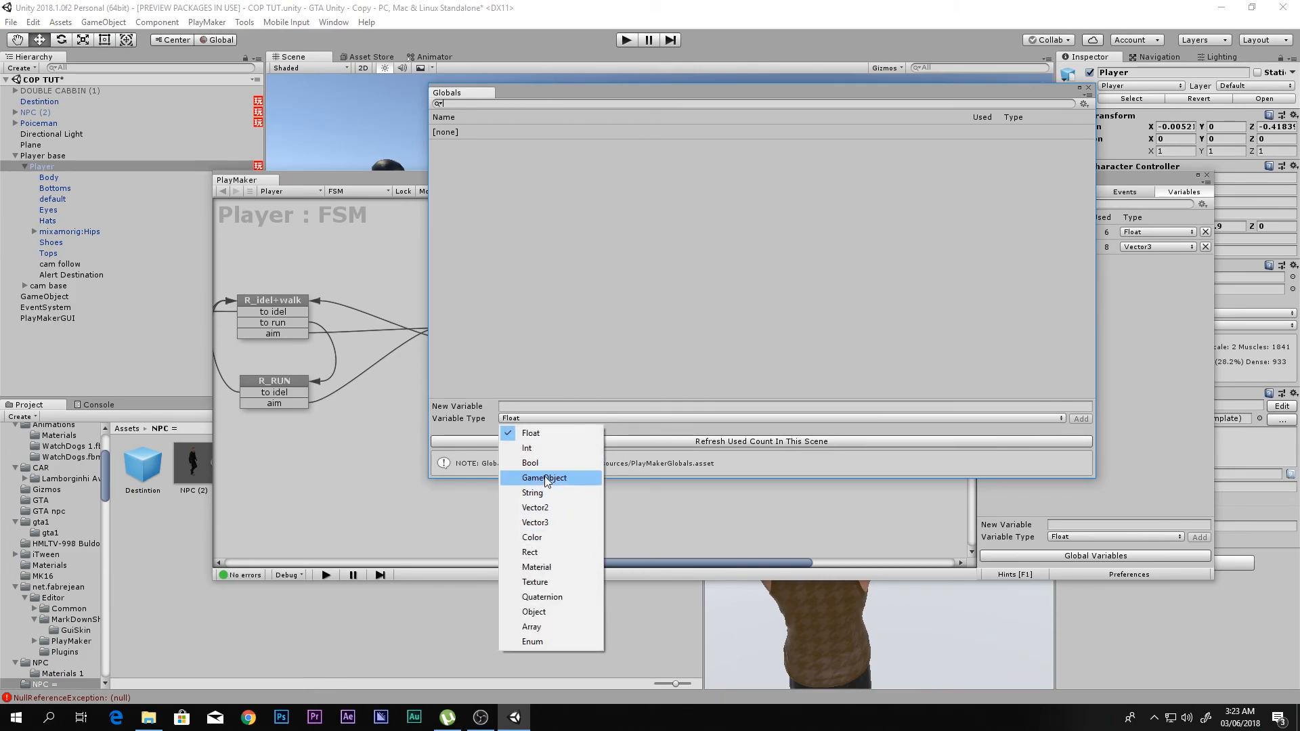
left_click(535, 456)
left_click(502, 103)
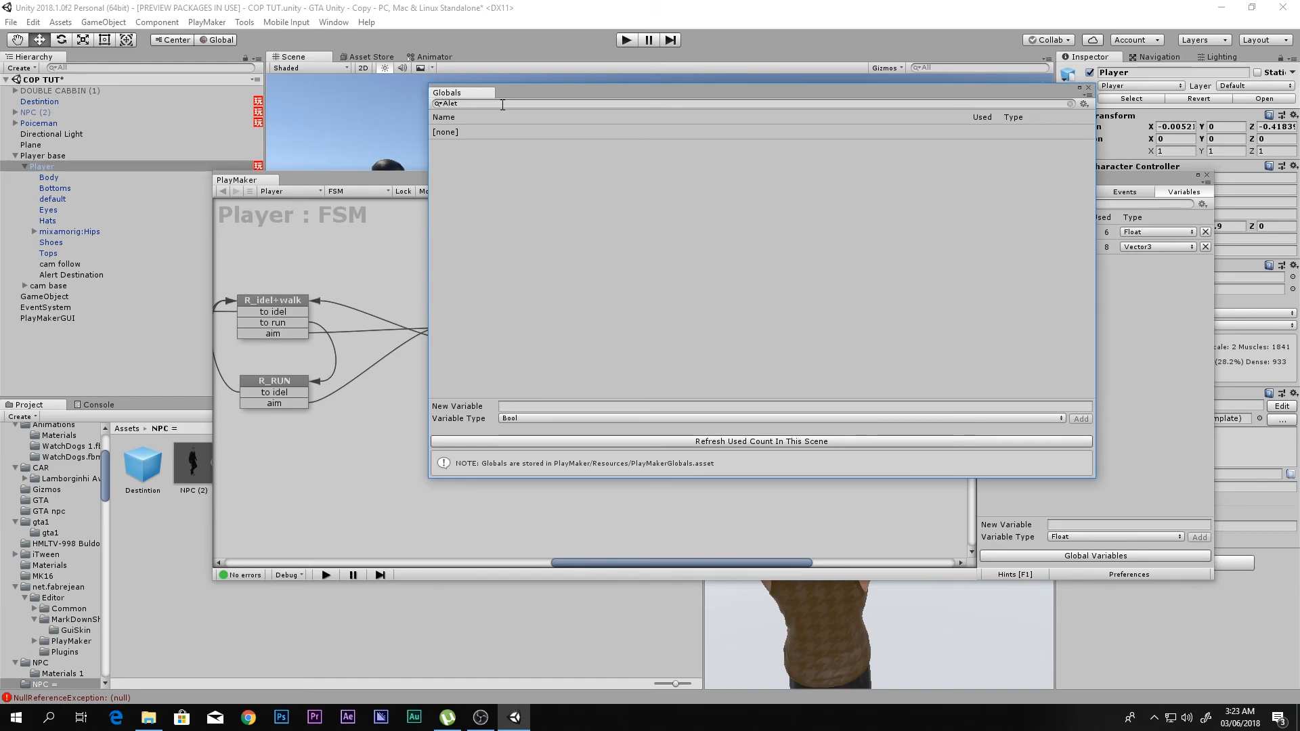
double_click(503, 104)
type("Alert")
left_click(1088, 87)
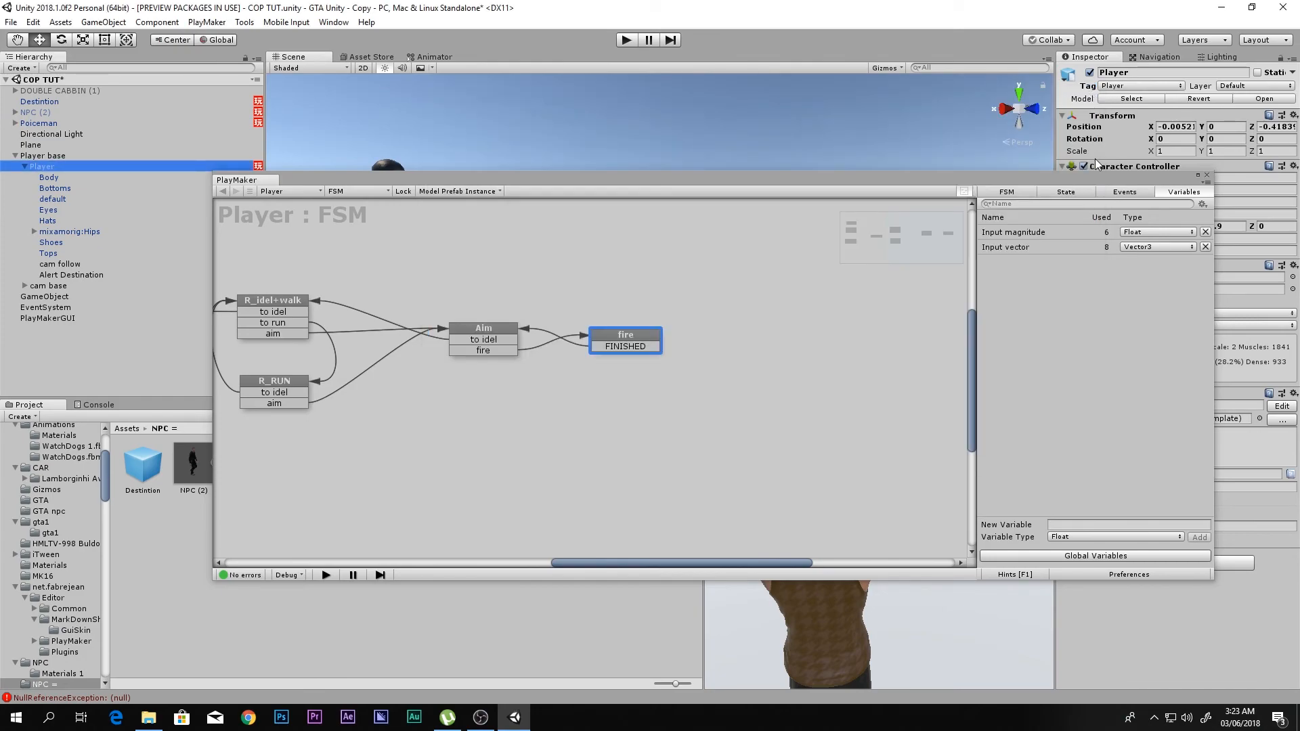
- Add a Set Bool Value action to the fire state of the Player's FSM
left_click(630, 349)
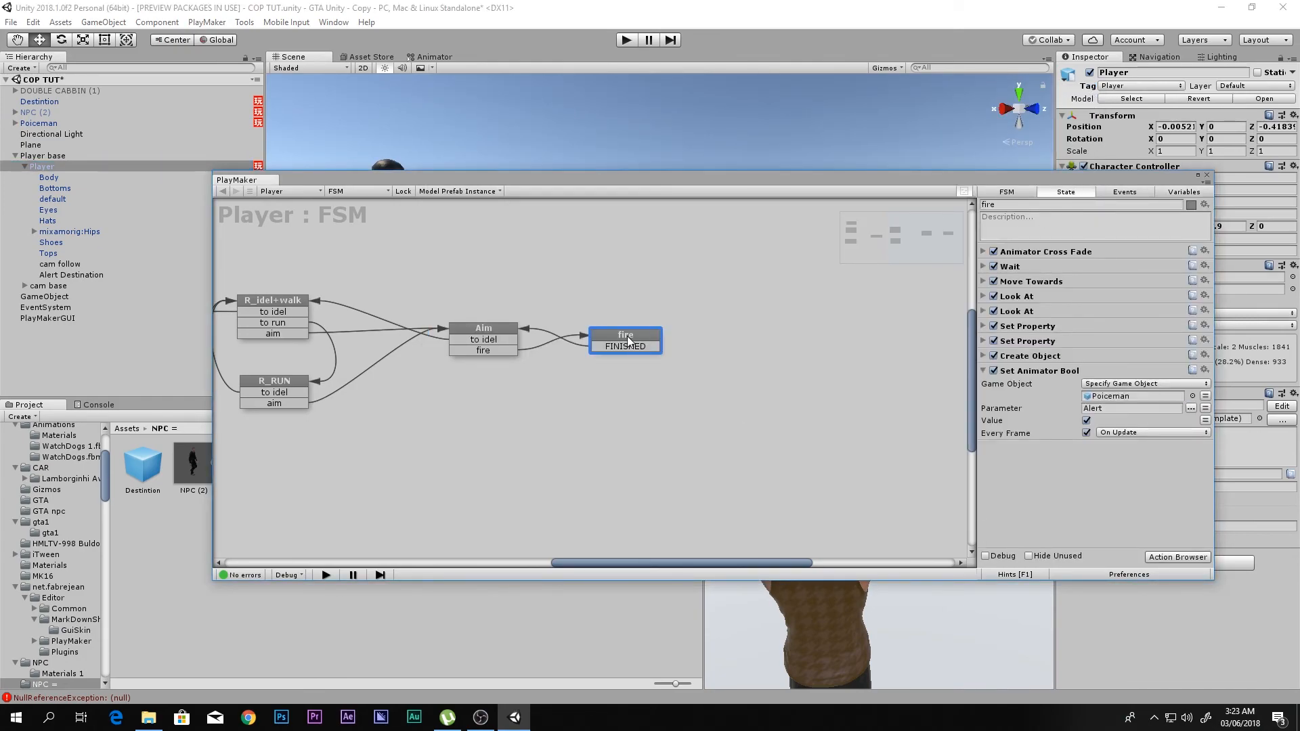
left_click(1021, 369)
double_click(1061, 470)
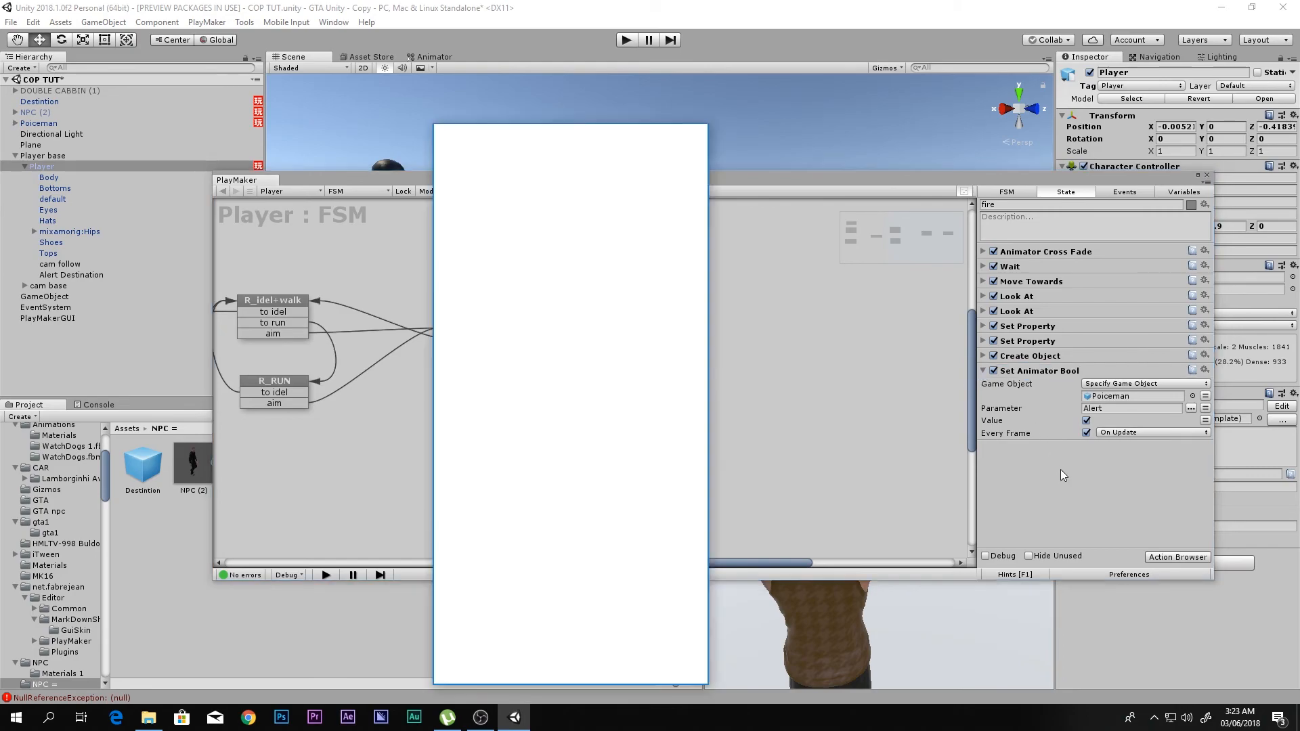
type("set bool")
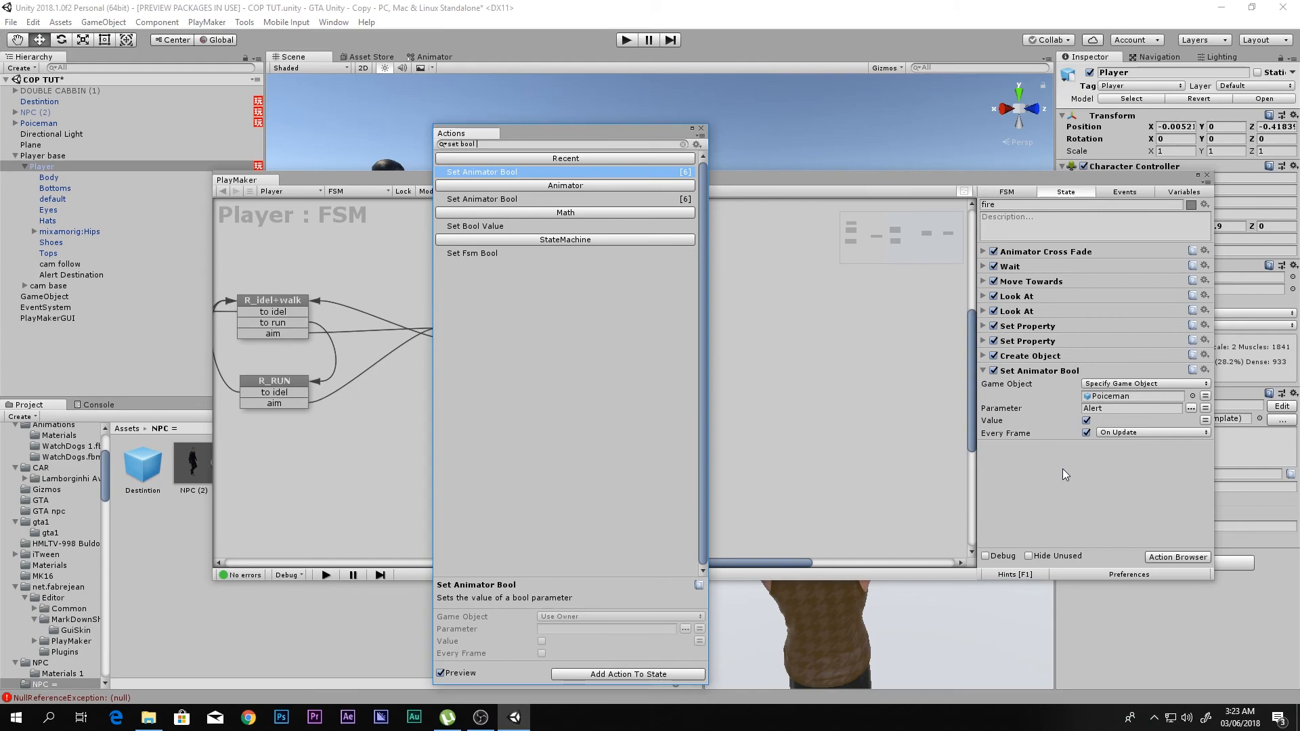
key("Down")
key("Down")
key("Down")
key("Up")
key("Return")
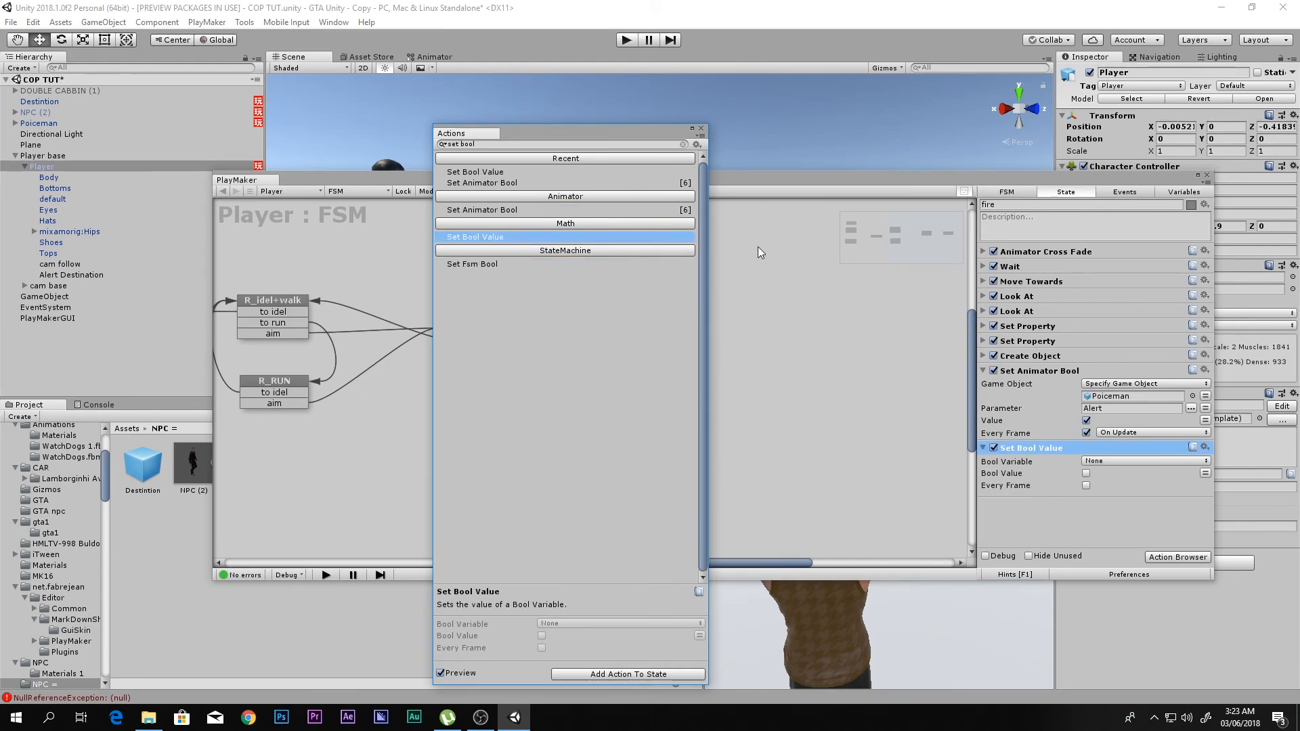
left_click(701, 130)
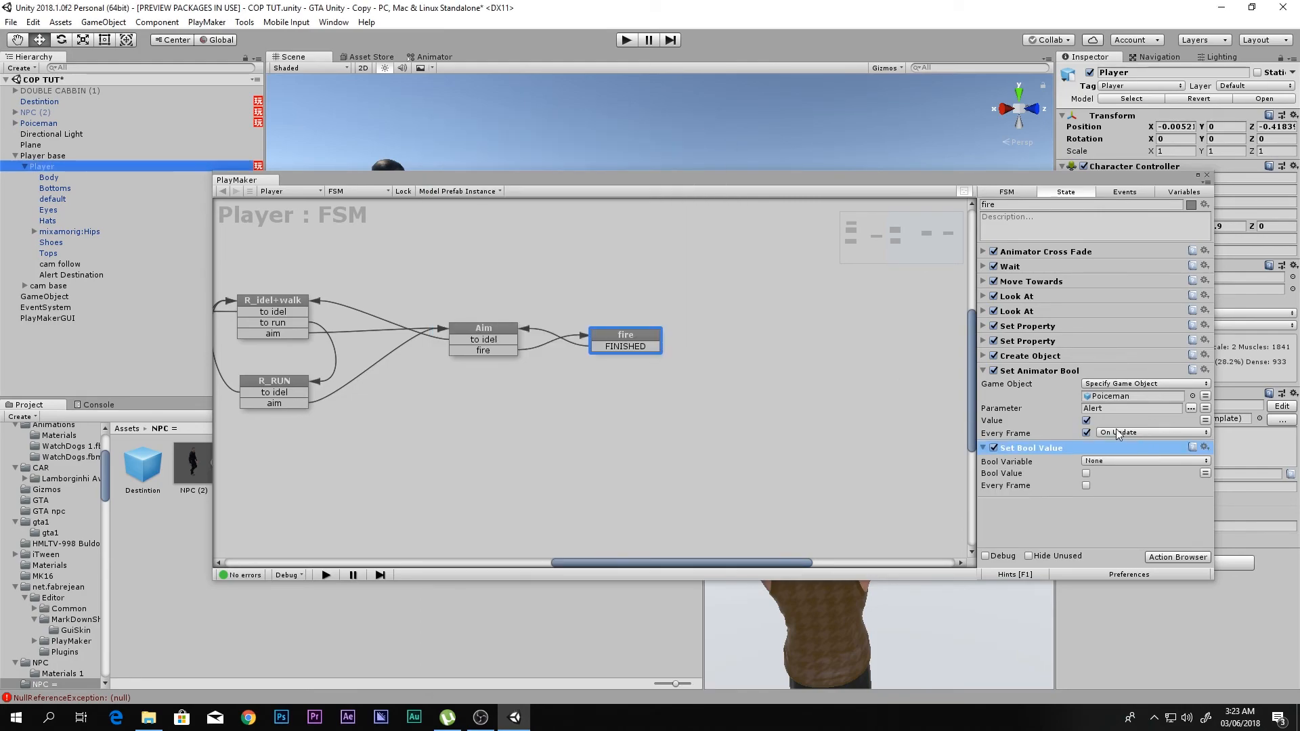
- Create a global PlayMaker variable of type Bool named Alert and clear the name filter on the global variables
left_click(1114, 461)
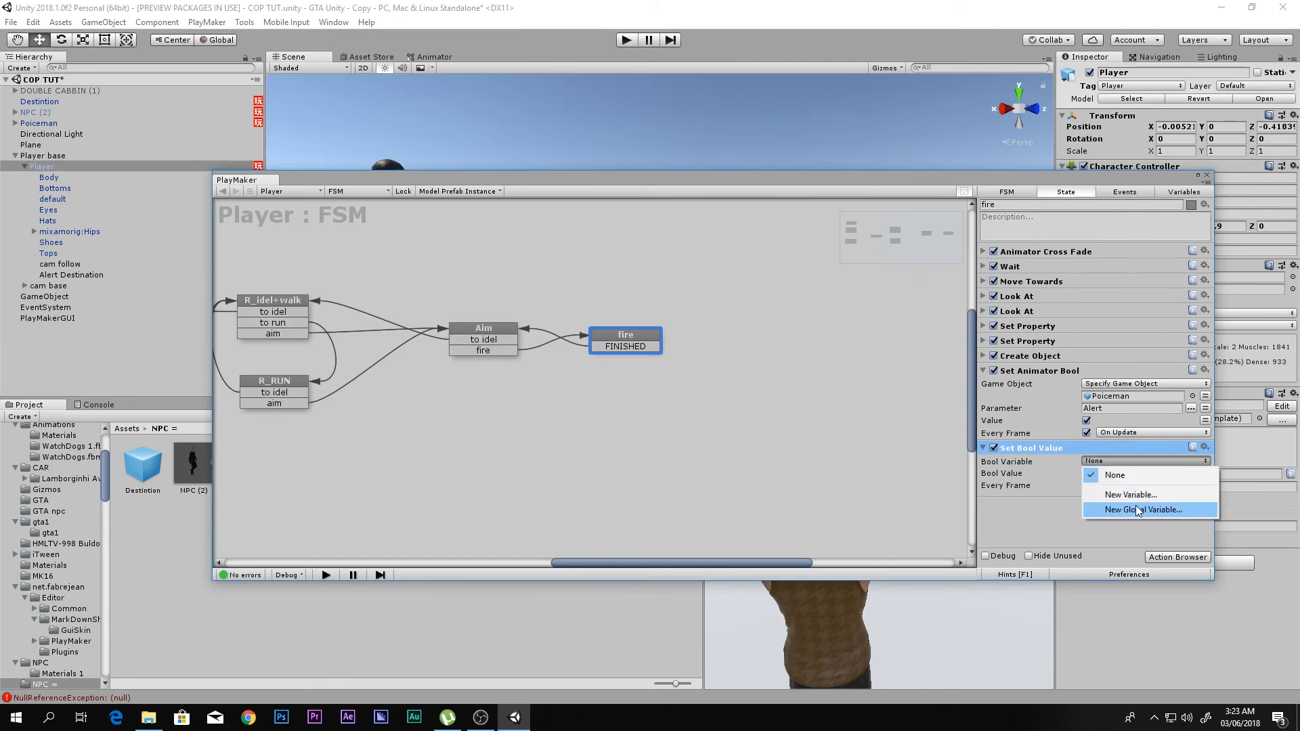
left_click(1127, 547)
left_click(1118, 463)
left_click(1128, 495)
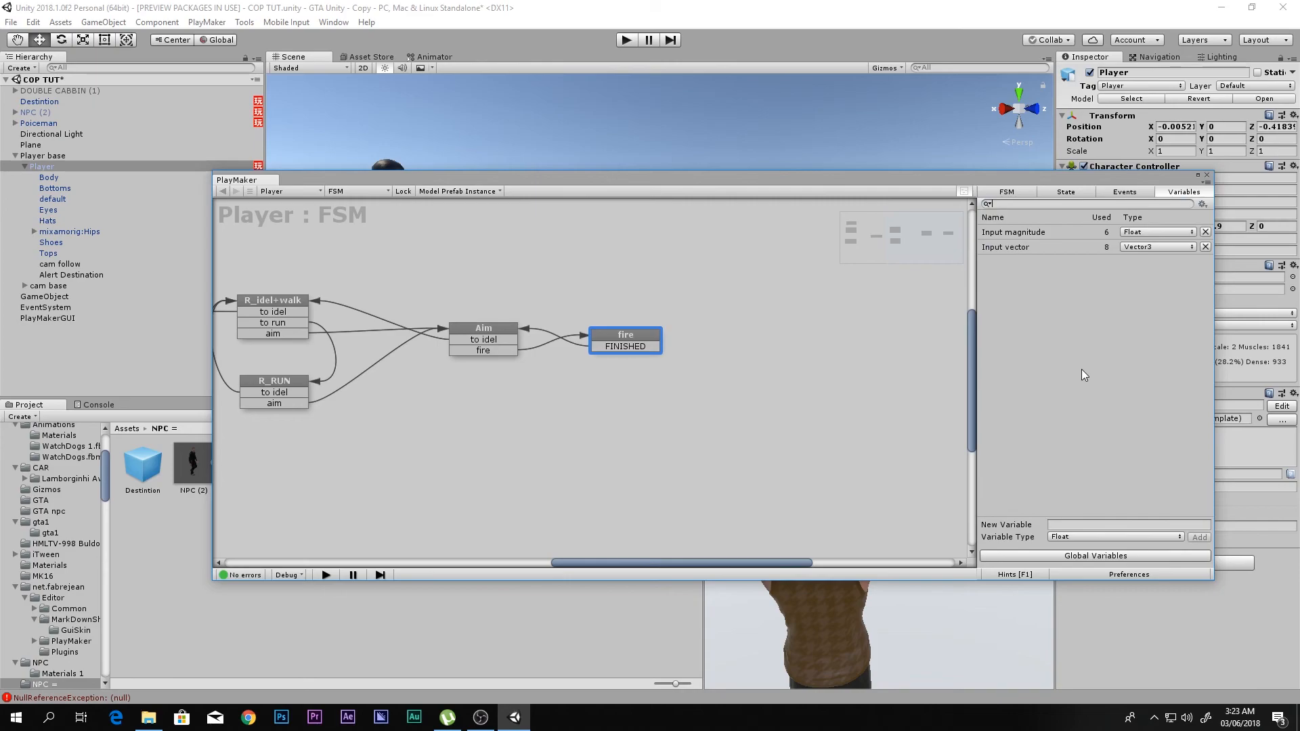
left_click(1078, 556)
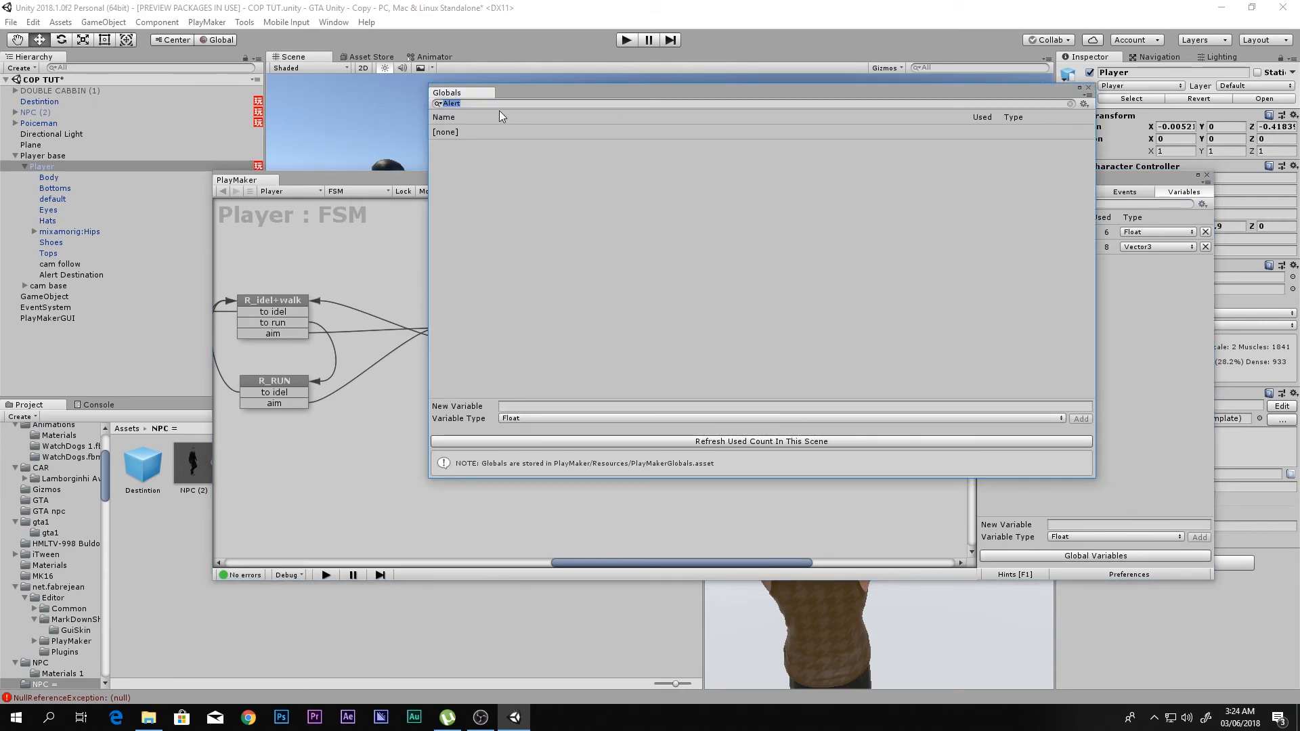
left_click(564, 418)
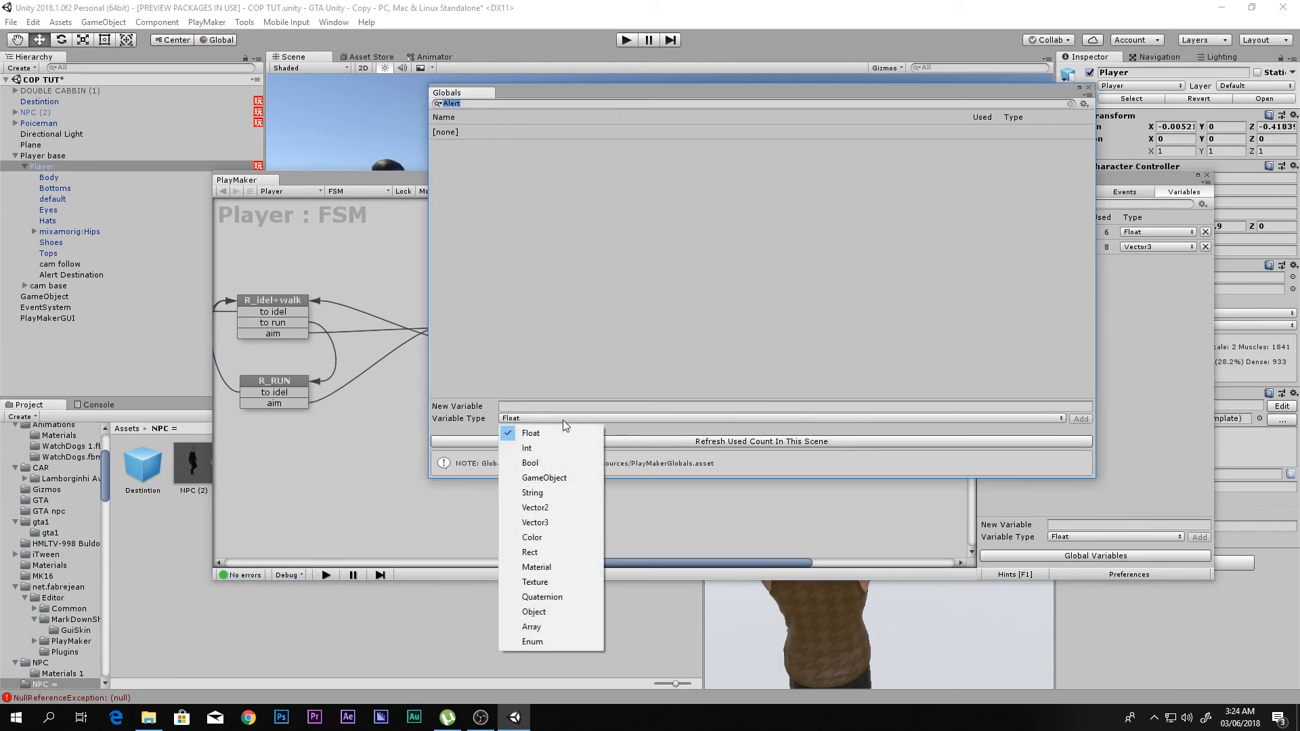
left_click(558, 459)
left_click(522, 405)
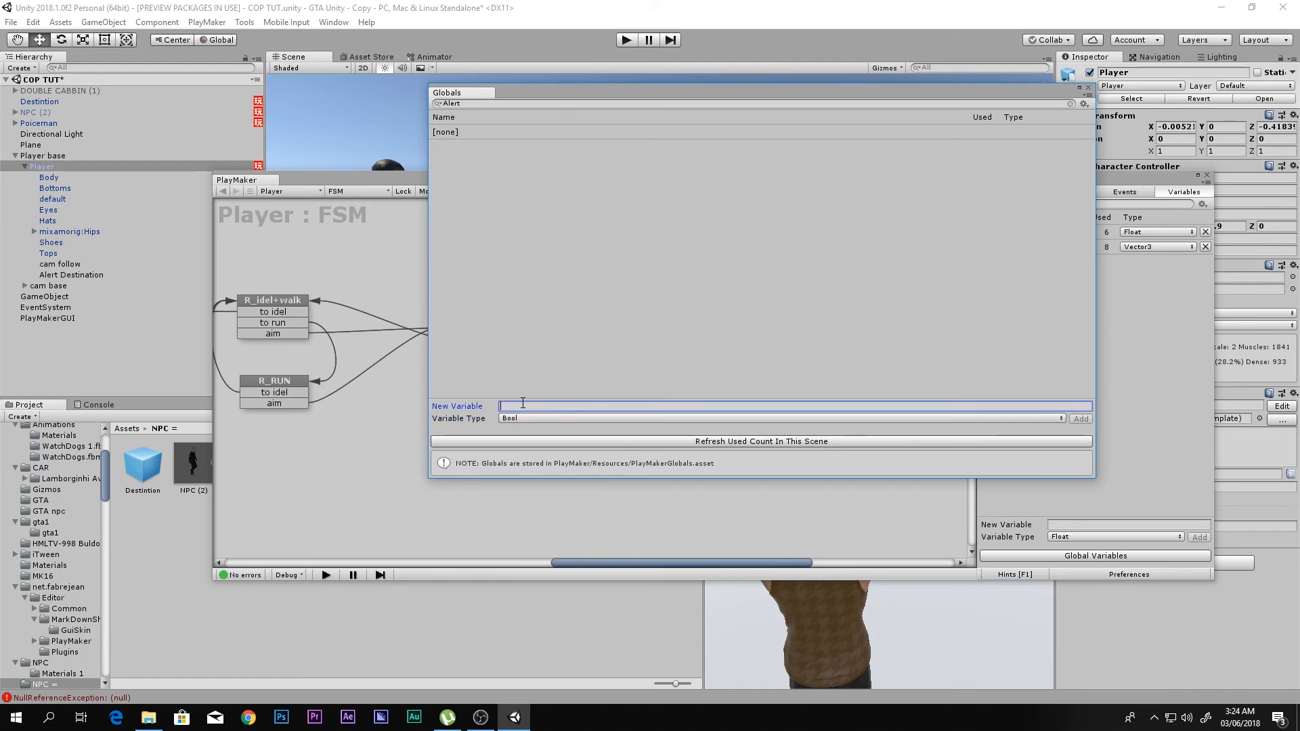
type("Alert")
key("Return")
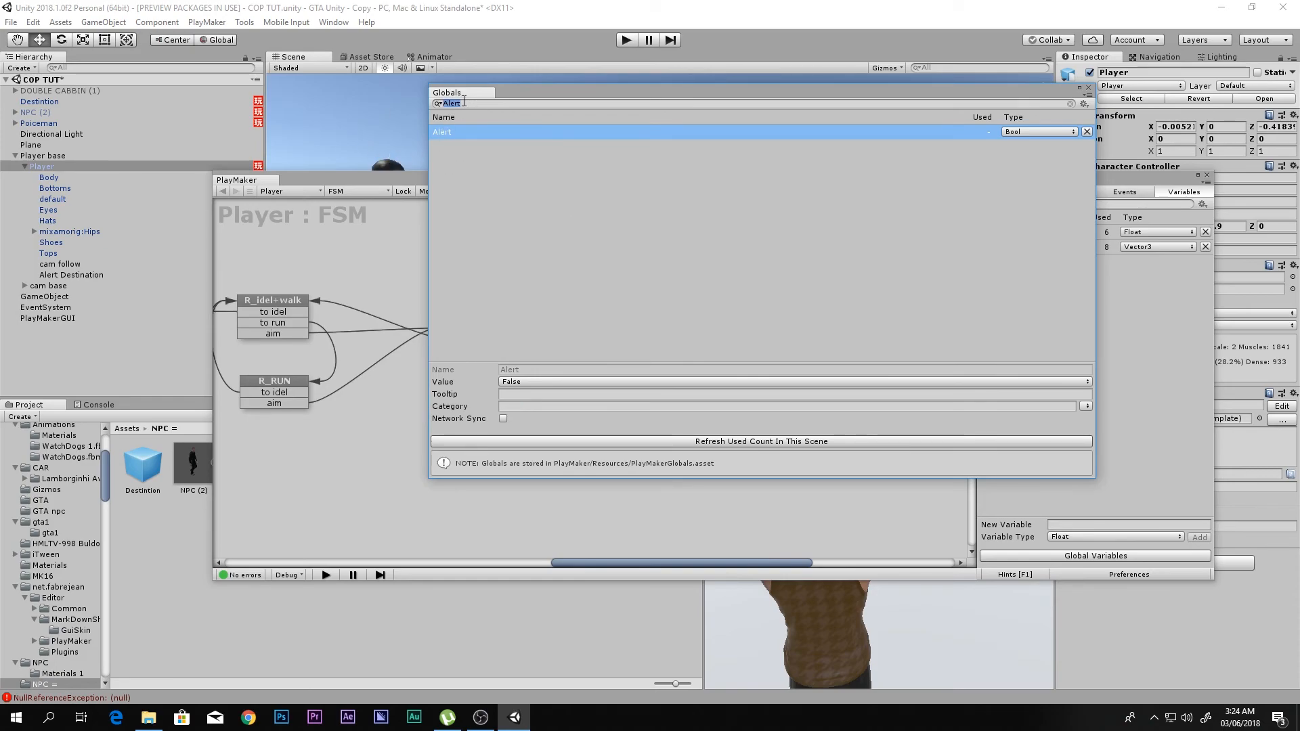
left_click(456, 181)
left_click(514, 406)
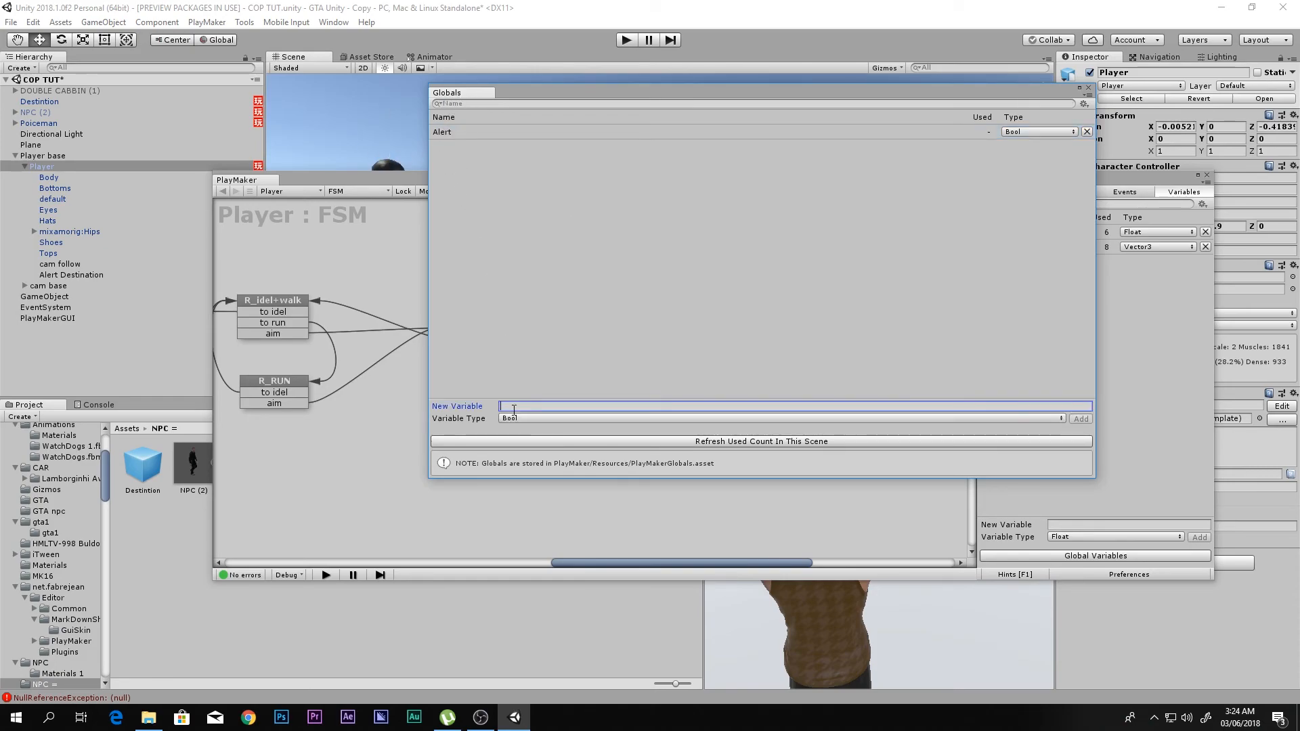
left_click(439, 134)
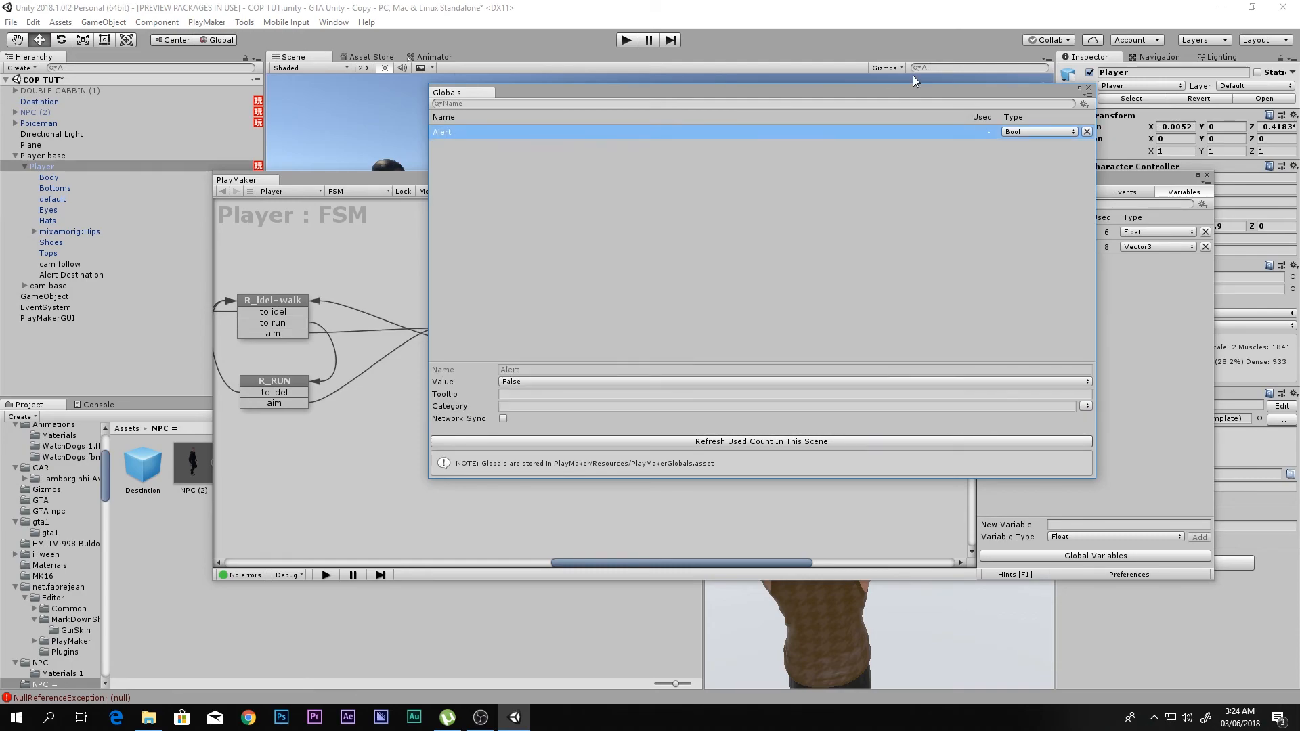
left_click(1088, 88)
- Assign the global Alert variable as the Bool Variable of the fire state's Set Bool Value action
left_click(1059, 194)
left_click(1118, 461)
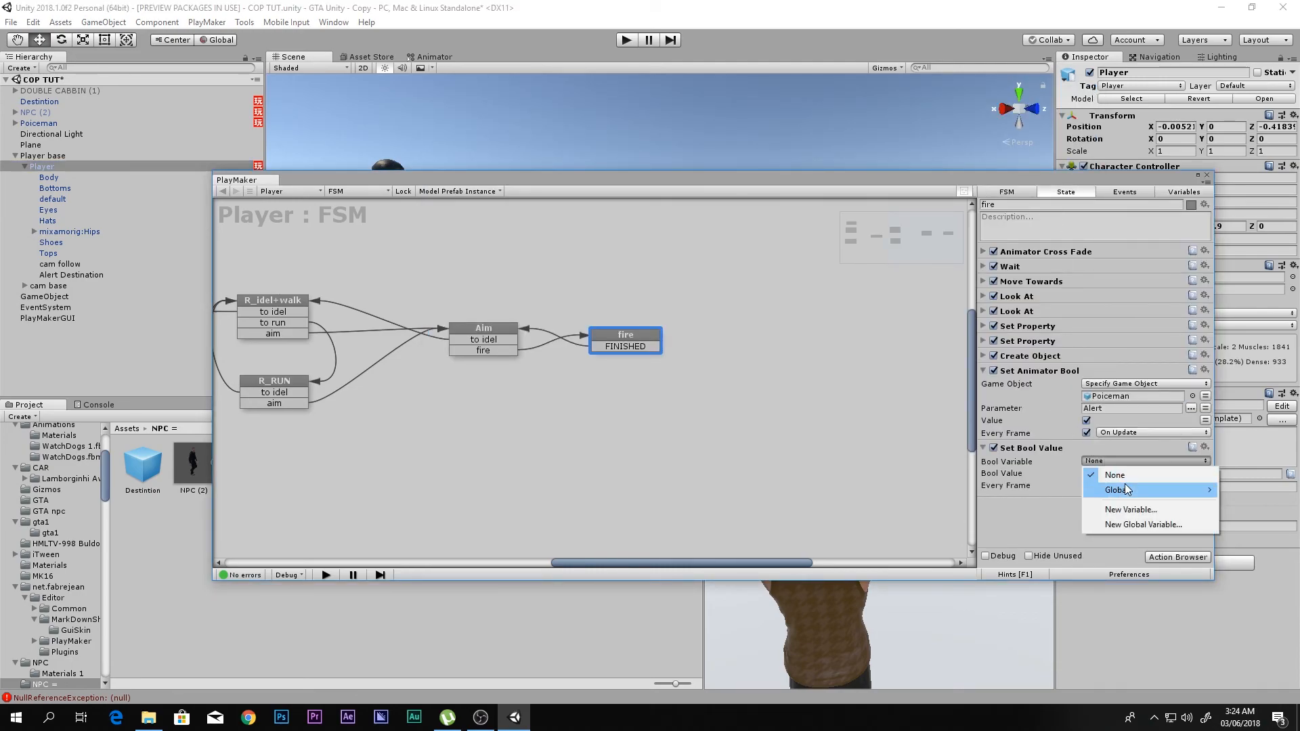
mouse_move(1147, 490)
left_click(1236, 490)
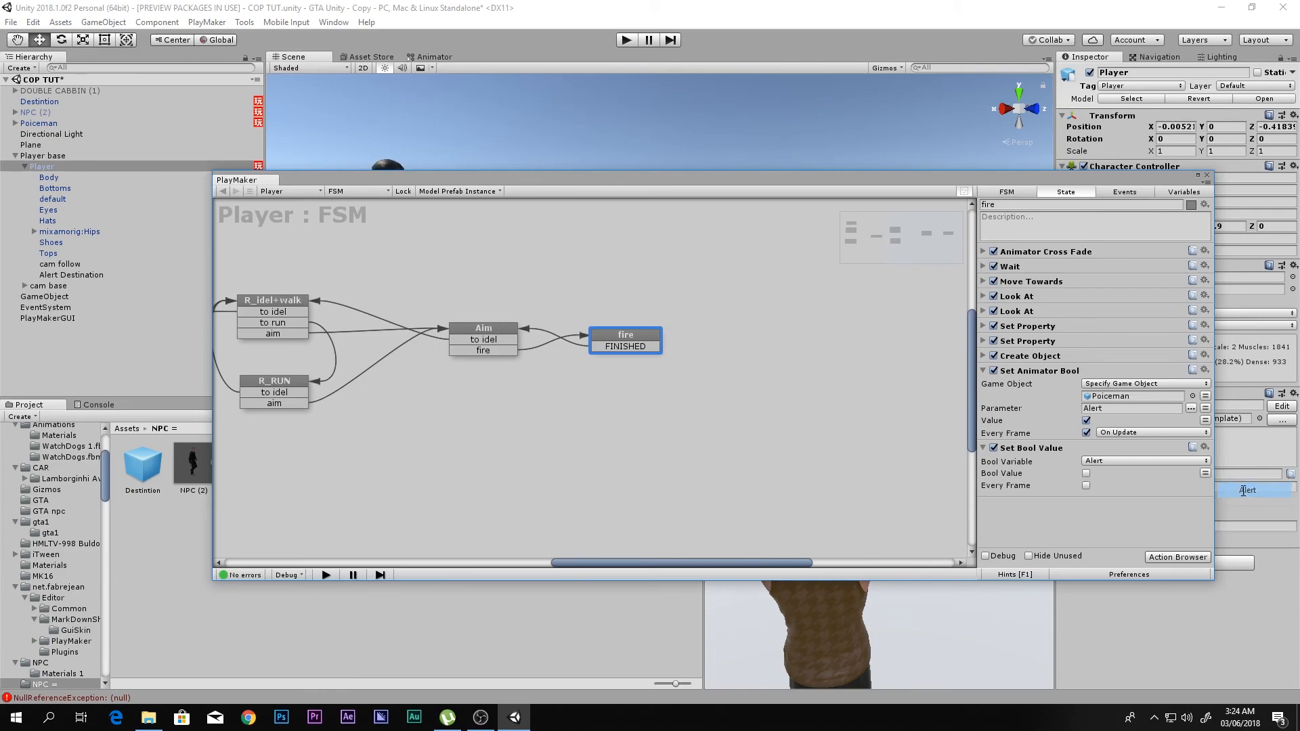
- Copy the Set Bool Value action for Alert from the fire state into the Aim state
left_click(1043, 449)
left_click(498, 336)
left_click(1044, 359)
left_click(1091, 420)
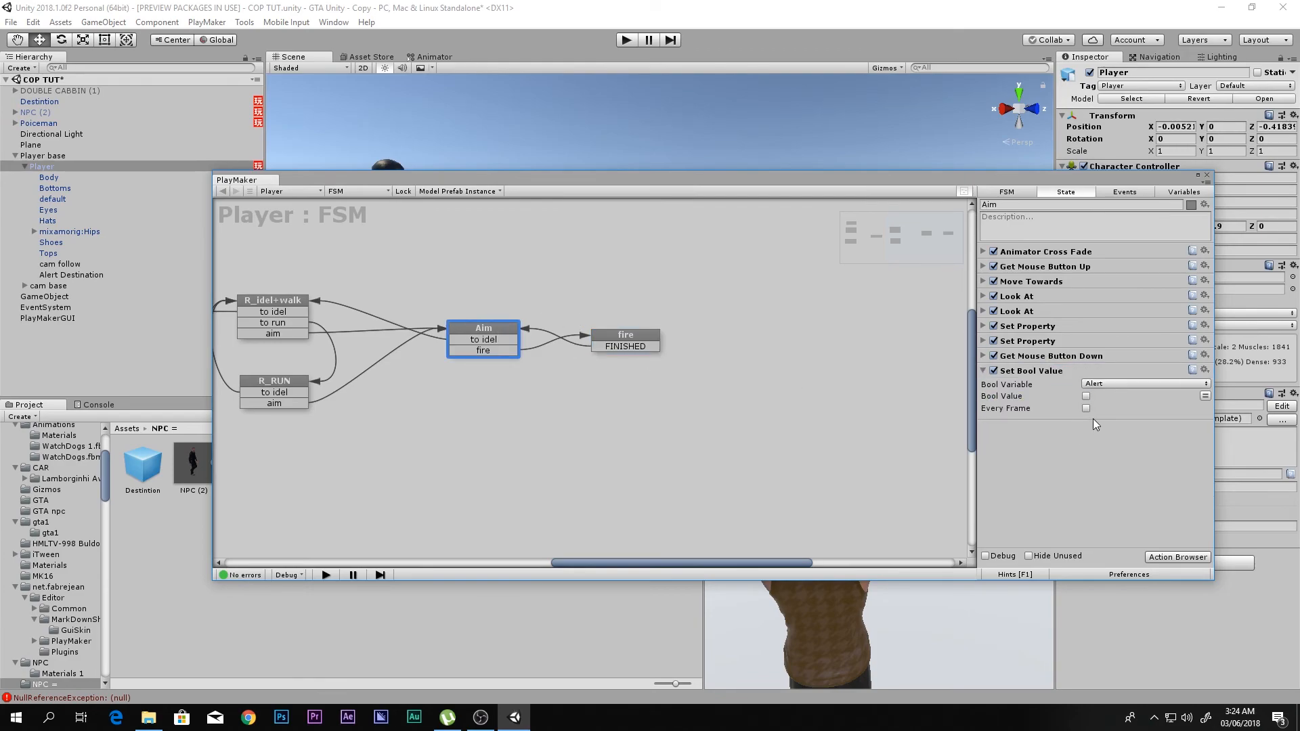
- Enable Bool Value and Every Frame in the fire state's Set Bool Value action
left_click(647, 338)
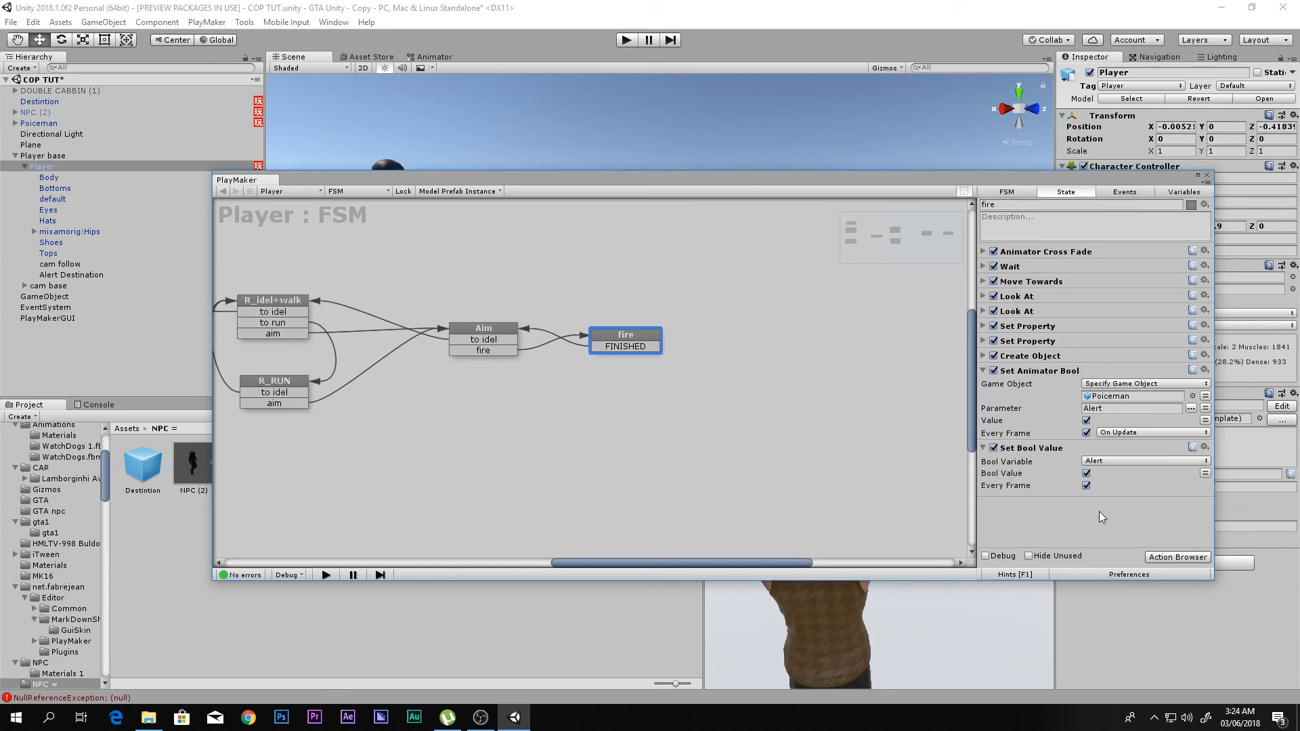
- Add a Bool Test action to State 1 of the Poiceman's FSM
left_click(42, 125)
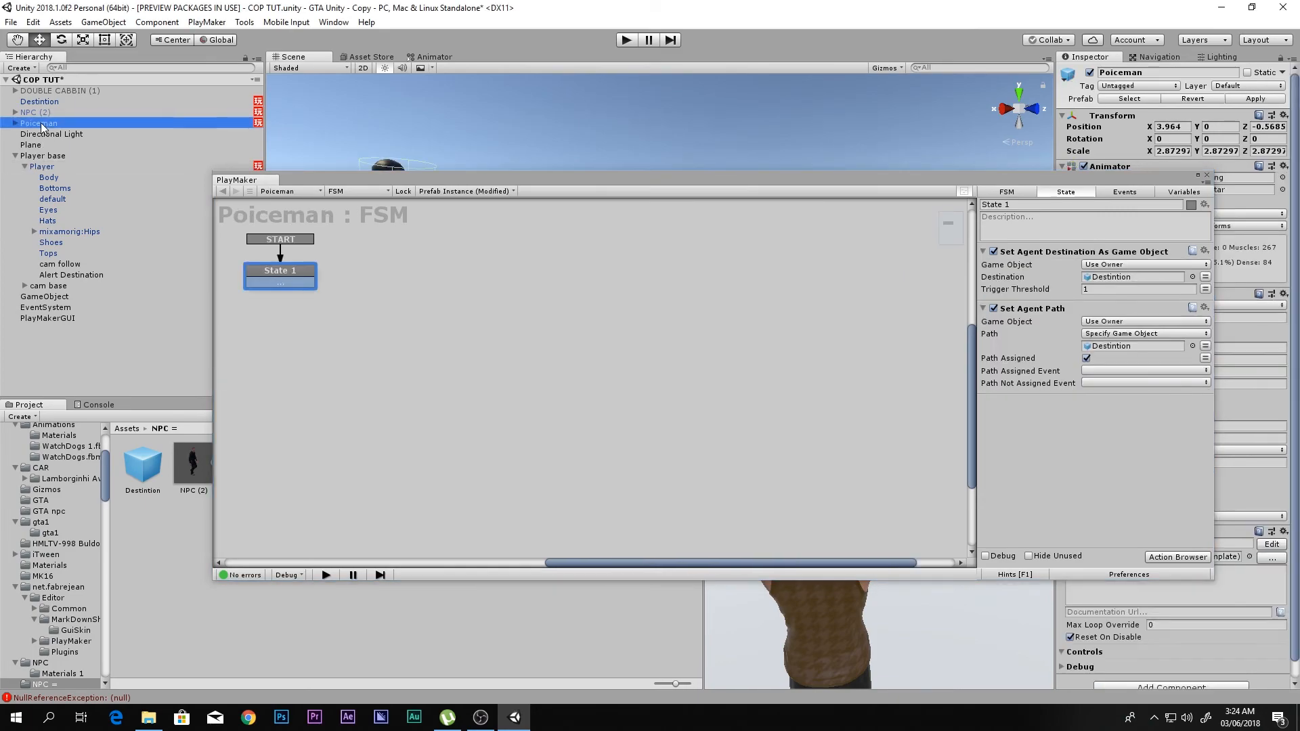
double_click(1027, 437)
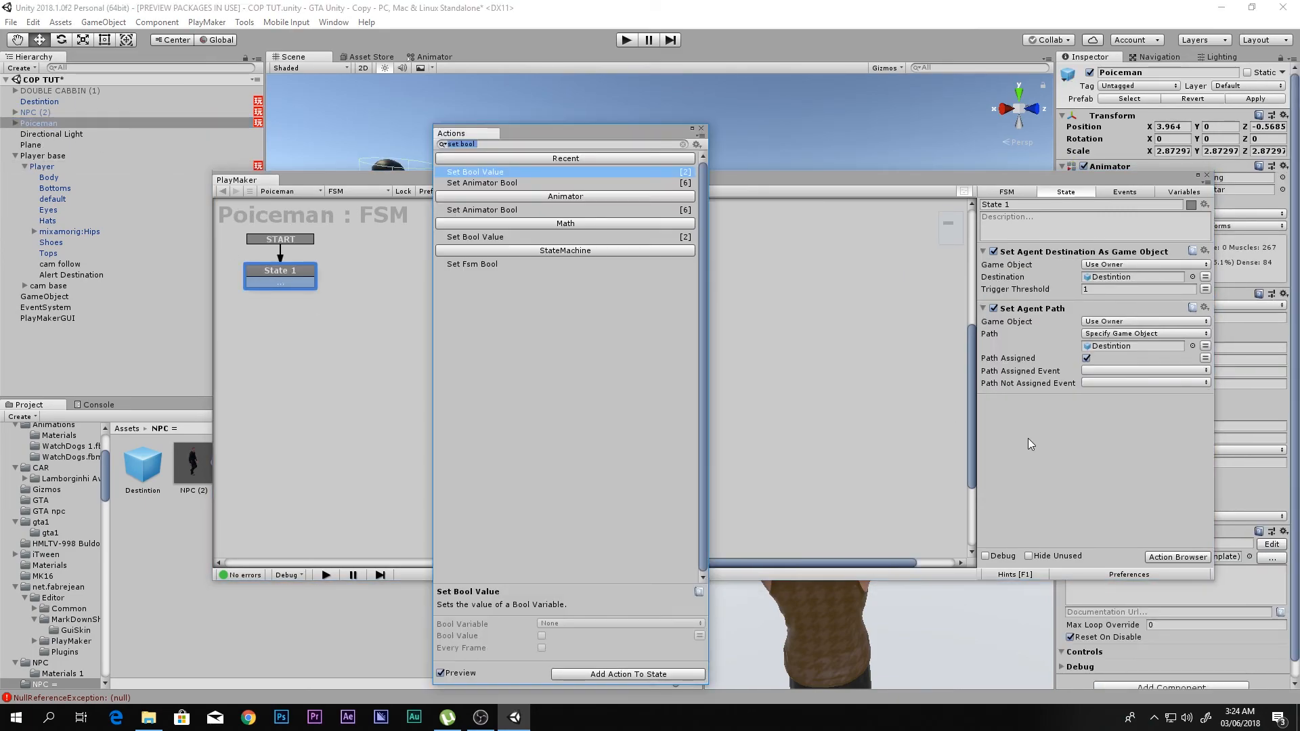
type("t")
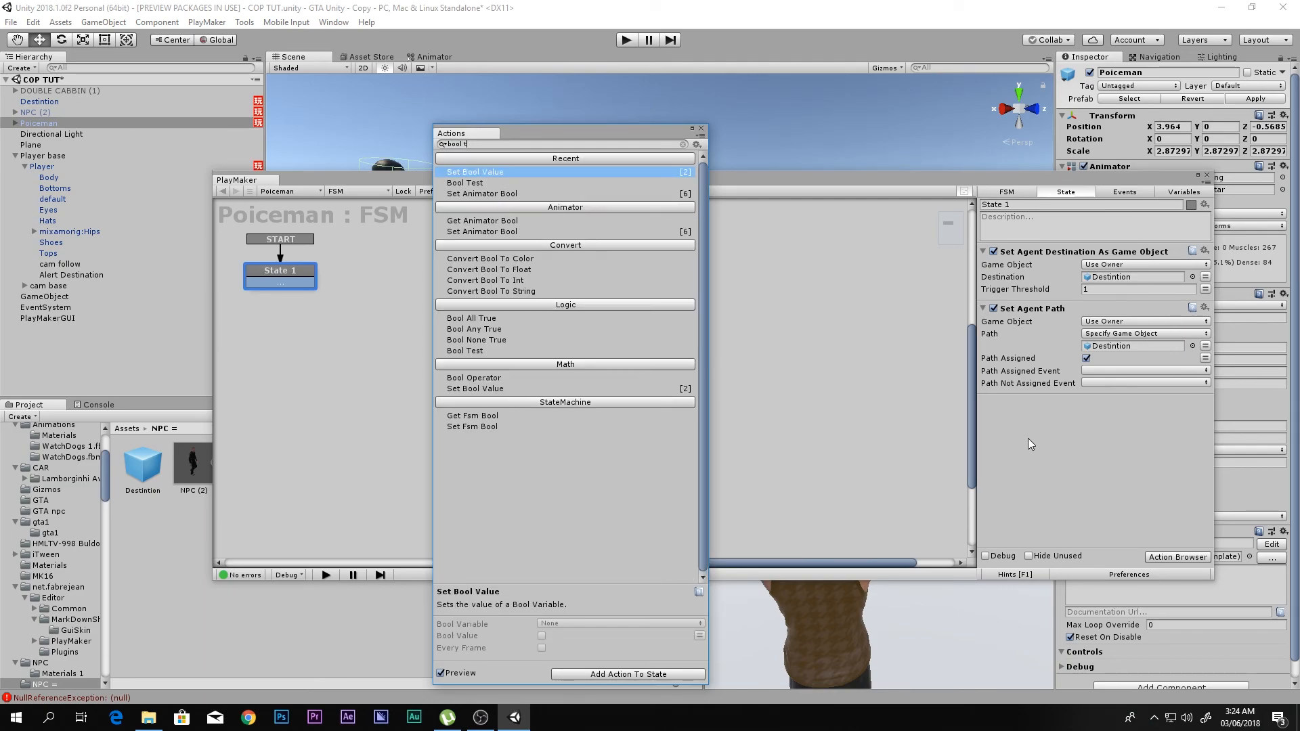
key("Down")
key("Return")
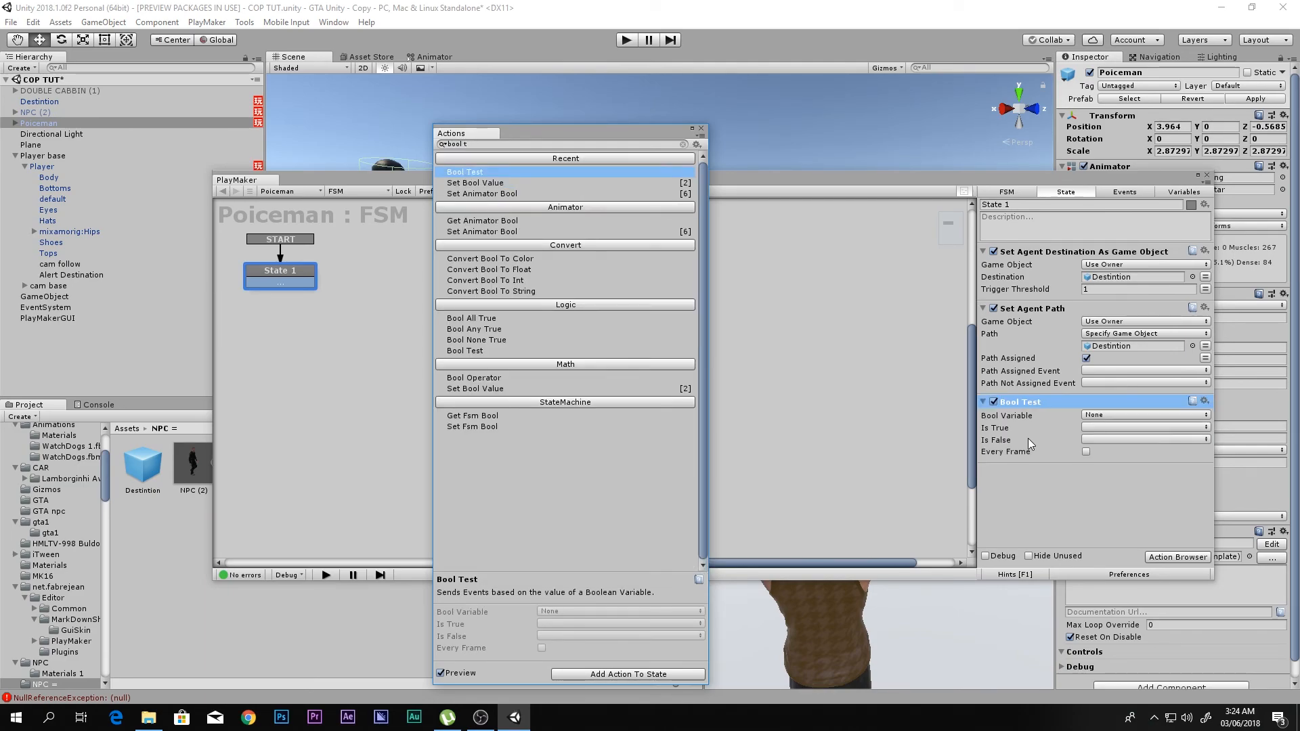
left_click(701, 130)
- Set the Bool Test's Bool Variable to the global Alert and create a new event named Alert for Is True
left_click(1103, 415)
mouse_move(1144, 444)
left_click(1248, 444)
left_click(1084, 427)
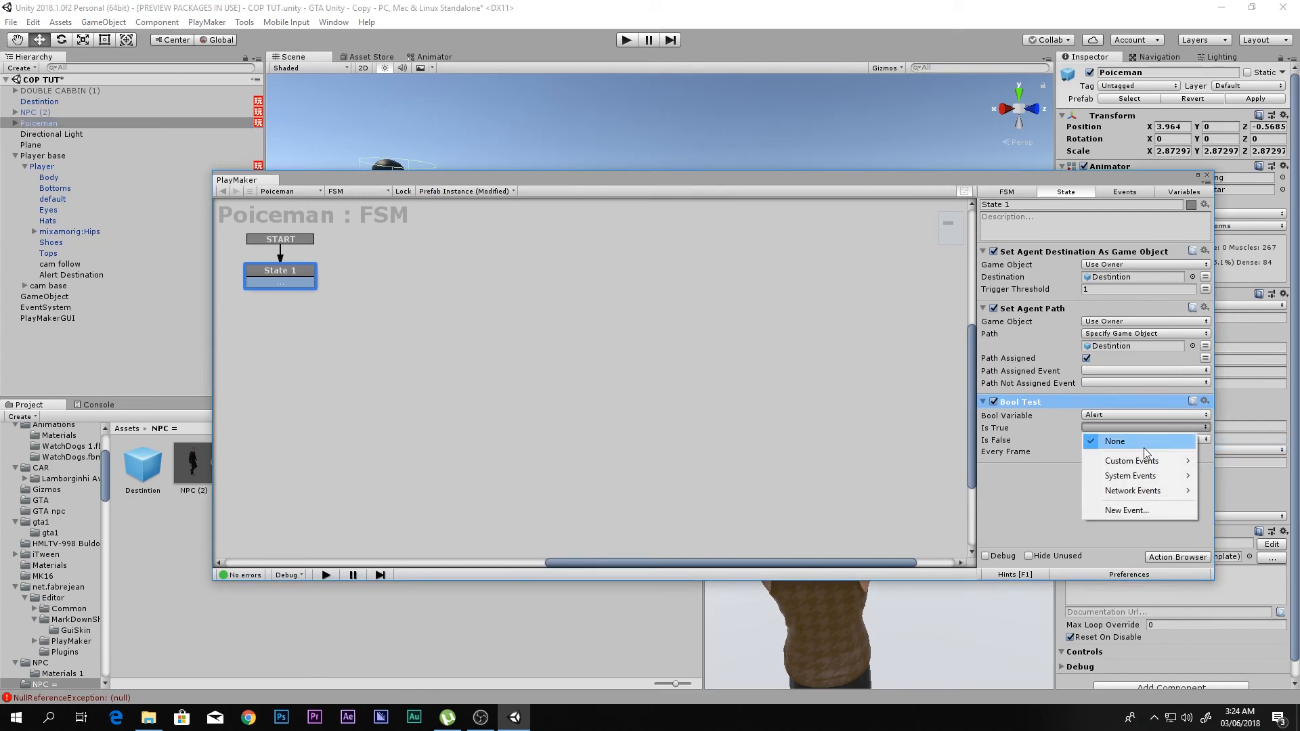
left_click(1139, 512)
type("Alert")
key("Return")
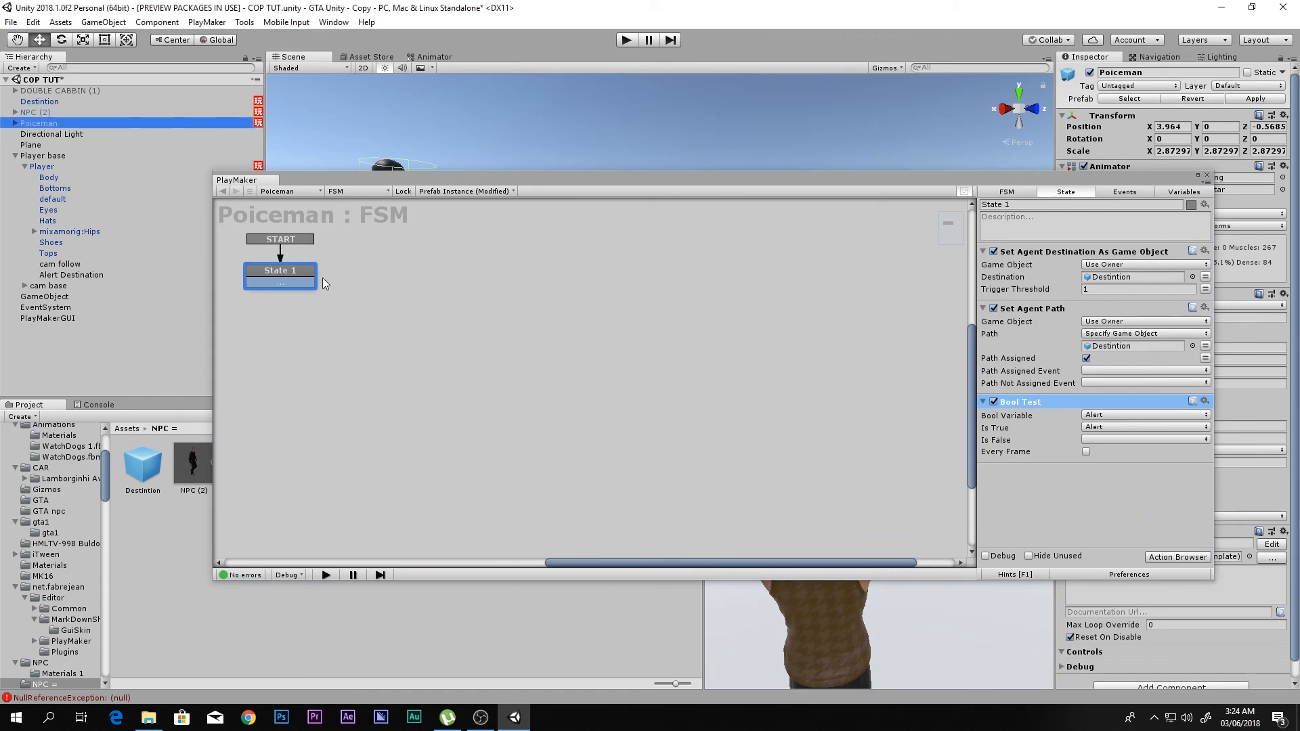
- Add an Alert transition to State 1 and delete its empty transition
right_click(266, 267)
mouse_move(407, 278)
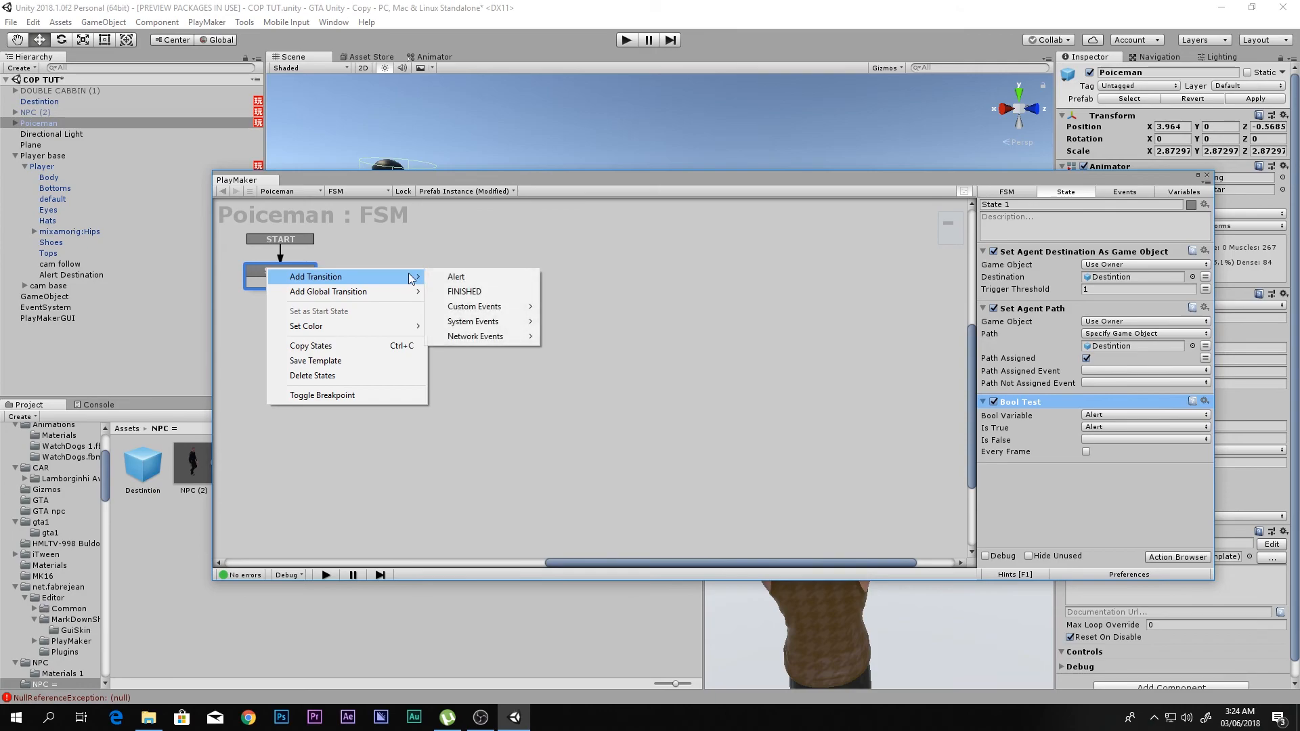
left_click(456, 277)
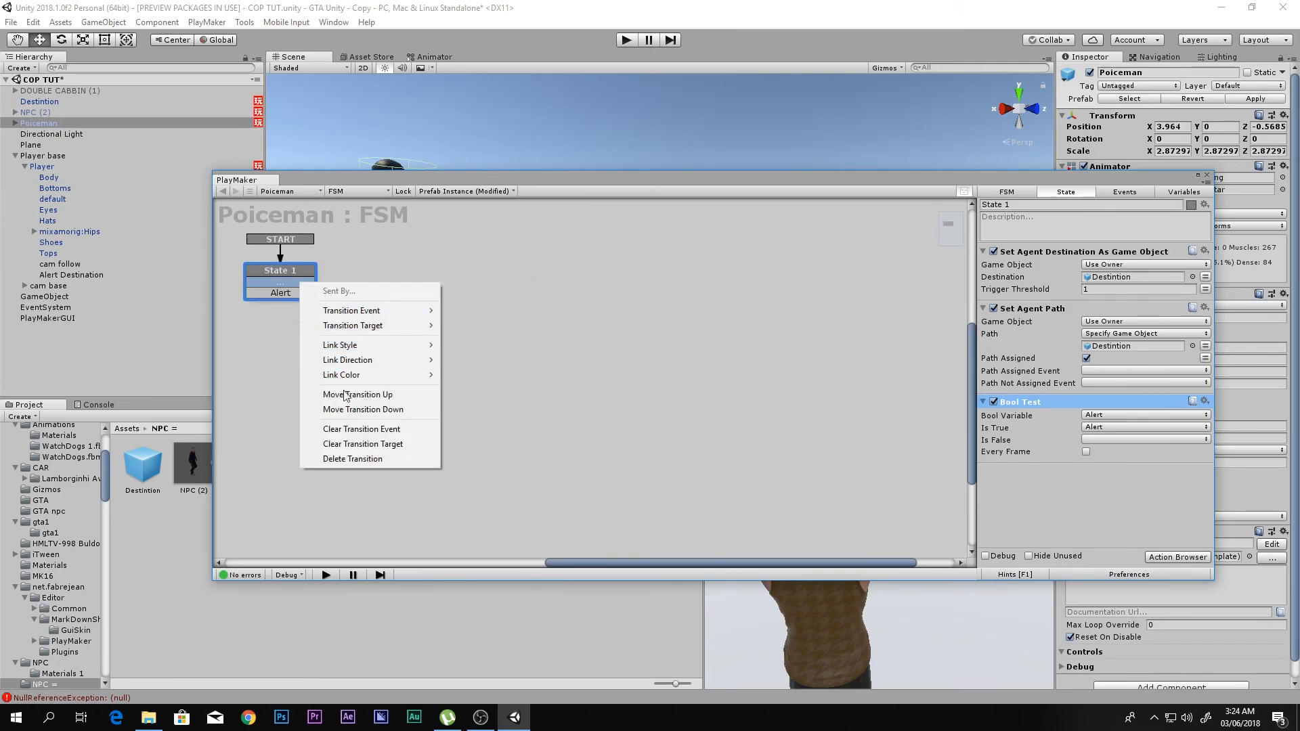
left_click(353, 459)
- Link State 1's Alert transition to a new State 2 beside it and enable Every Frame in the Bool Test
left_click_drag(281, 282, 480, 278)
left_click(309, 275)
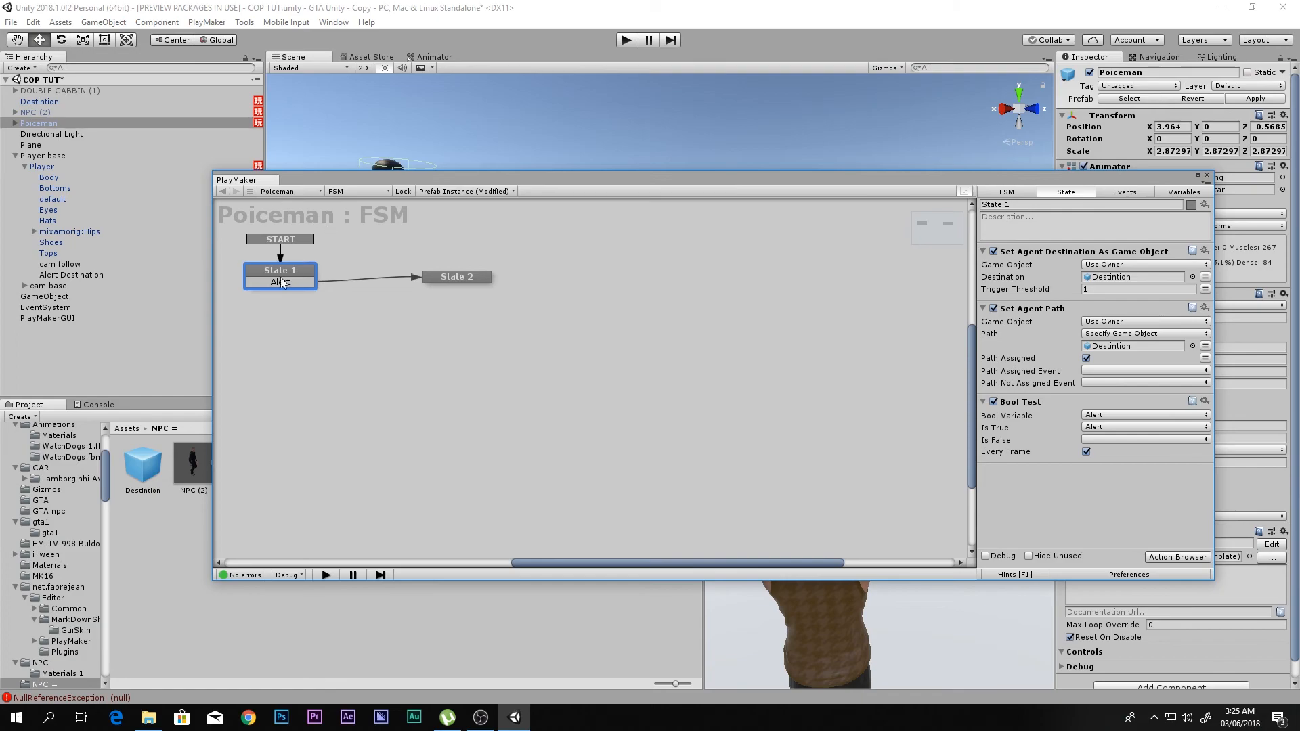
left_click_drag(462, 278, 466, 274)
- Copy the Set Agent Destination As Game Object and Set Agent Path actions from State 1 into State 2
left_click(294, 269)
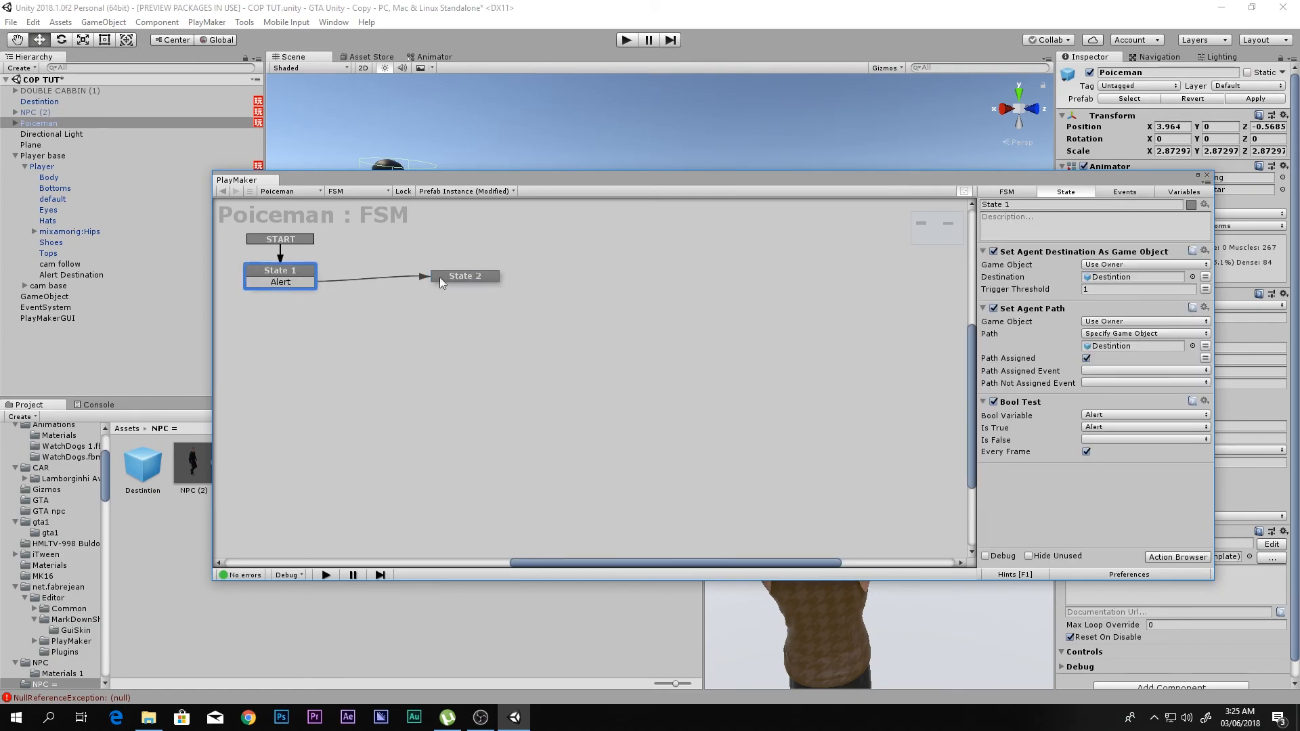
left_click(1053, 254)
left_click(1050, 312, "shift")
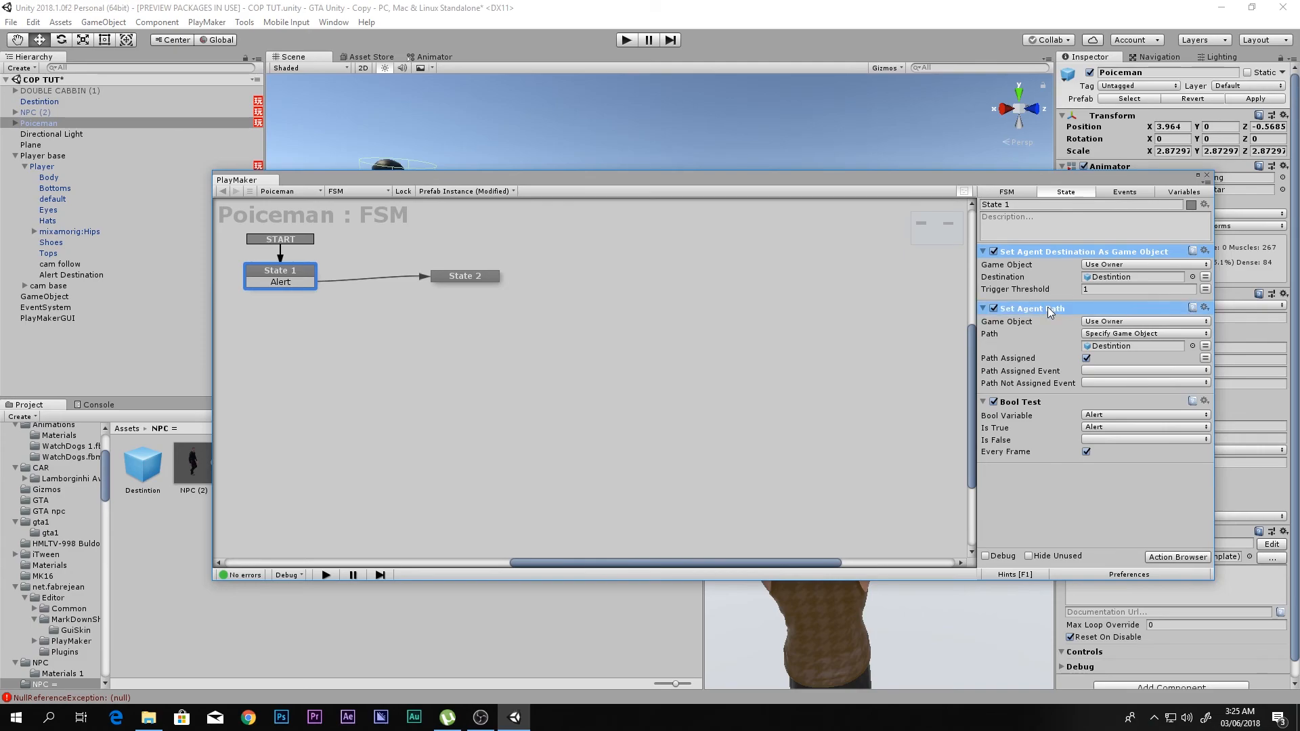
left_click(461, 275)
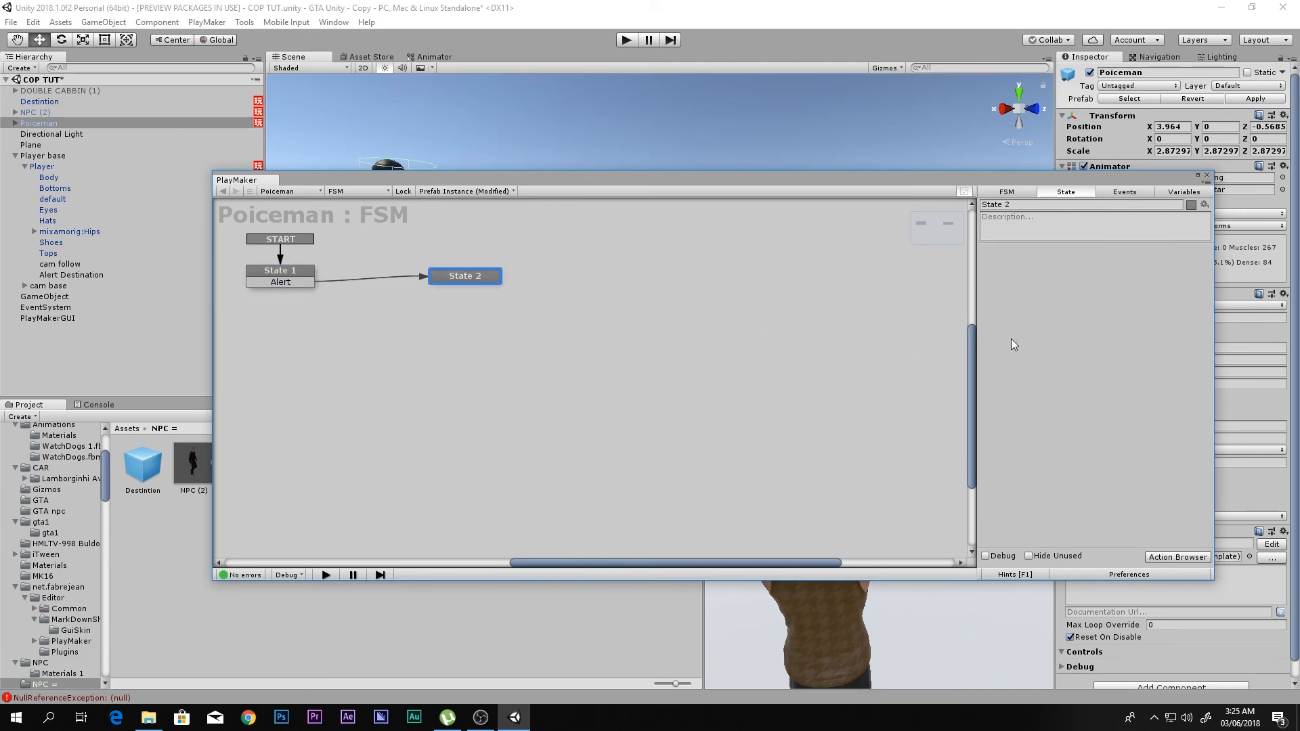
key("ctrl+v")
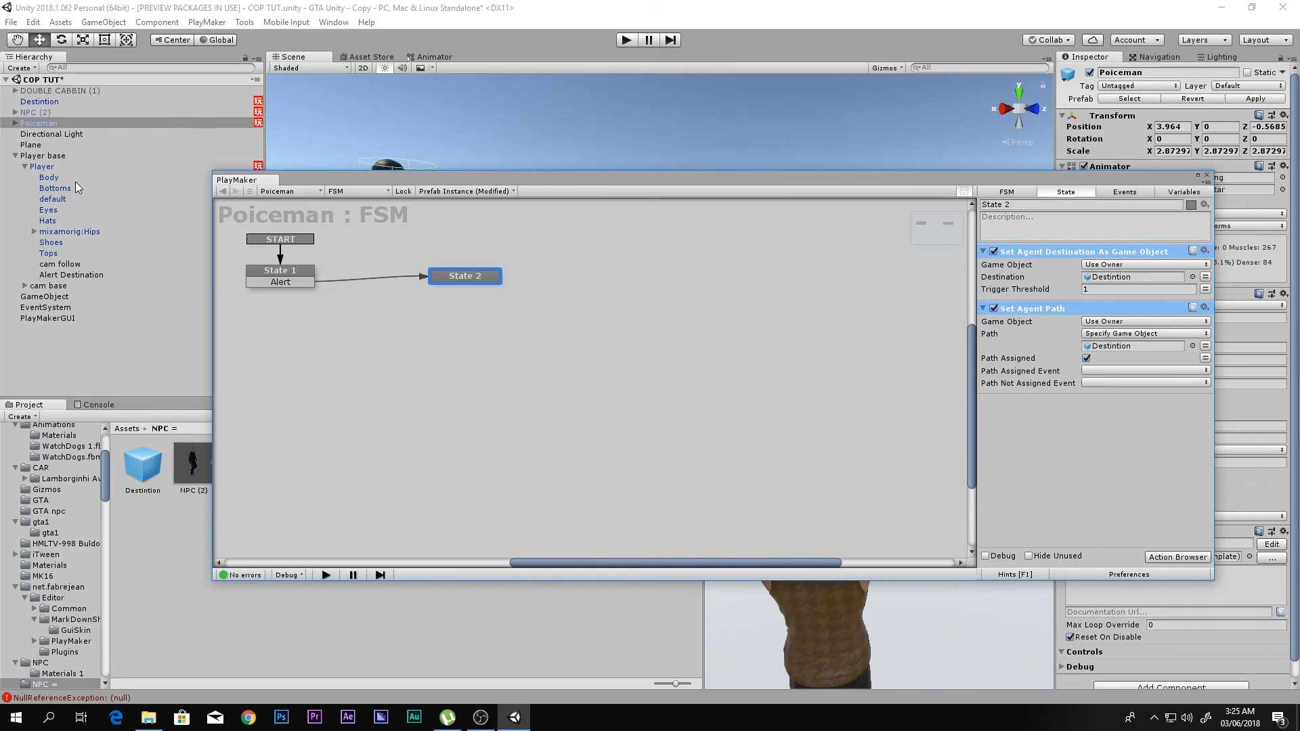
- Assign the player's Alert Destination object as the target of both agent actions in State 2 and close the FSM editor
left_click_drag(57, 278, 1124, 282)
left_click_drag(58, 275, 1150, 349)
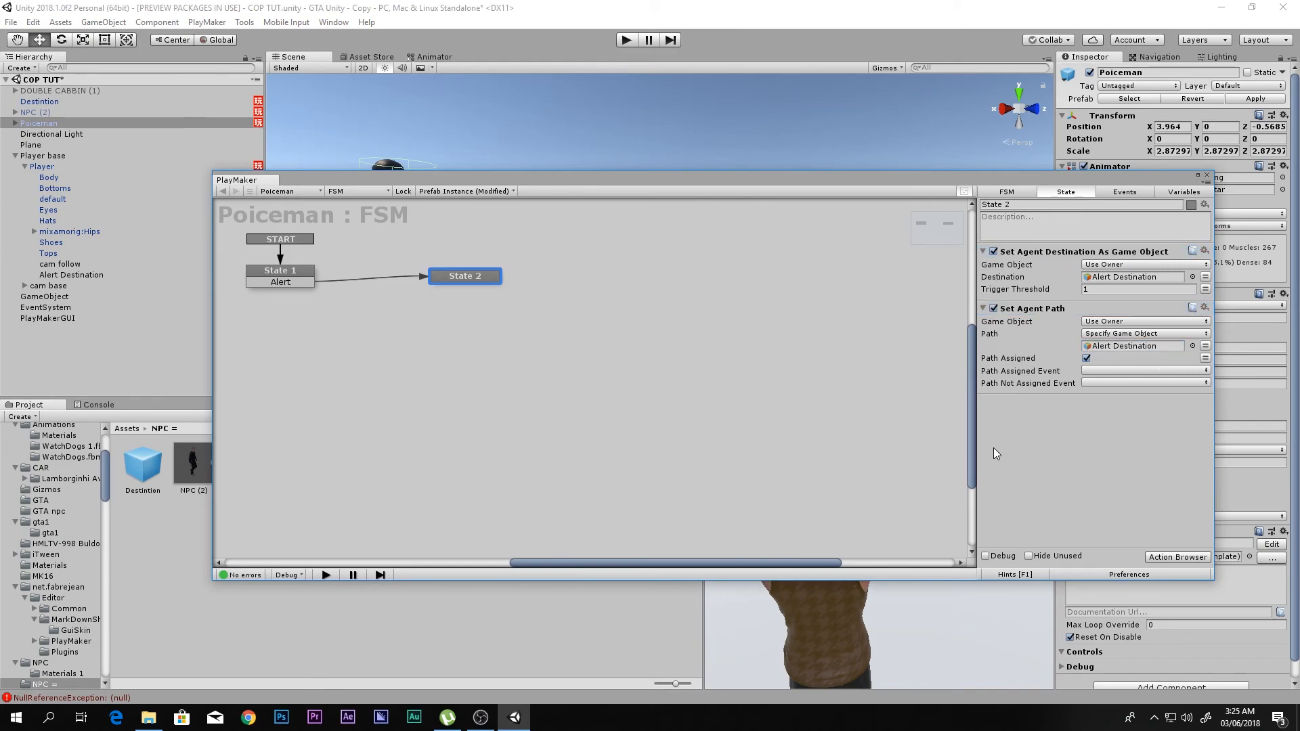
left_click(1207, 178)
- Play-test the scene, moving the armed player around to check how the policeman responds to the alert
left_click(627, 40)
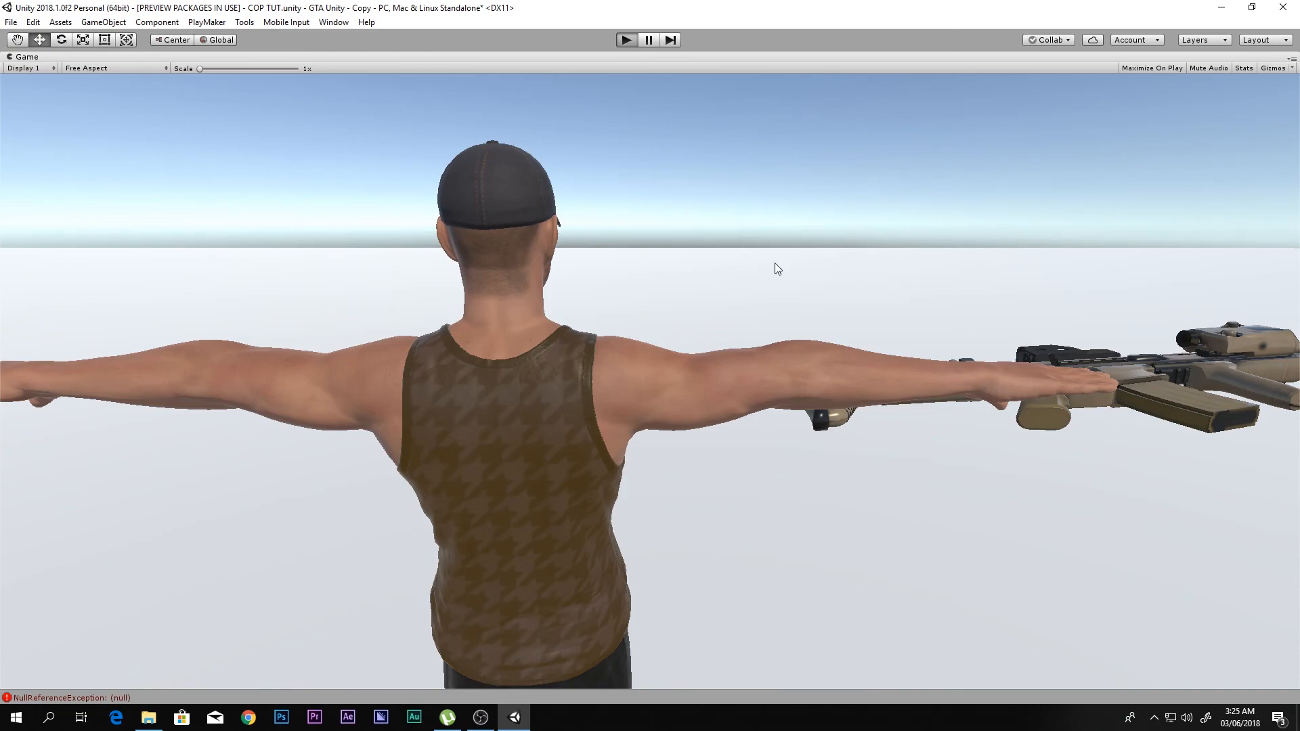
key("w")
key("d")
key("s")
key("a")
key("d")
key("w")
right_click_drag(864, 311, 908, 303)
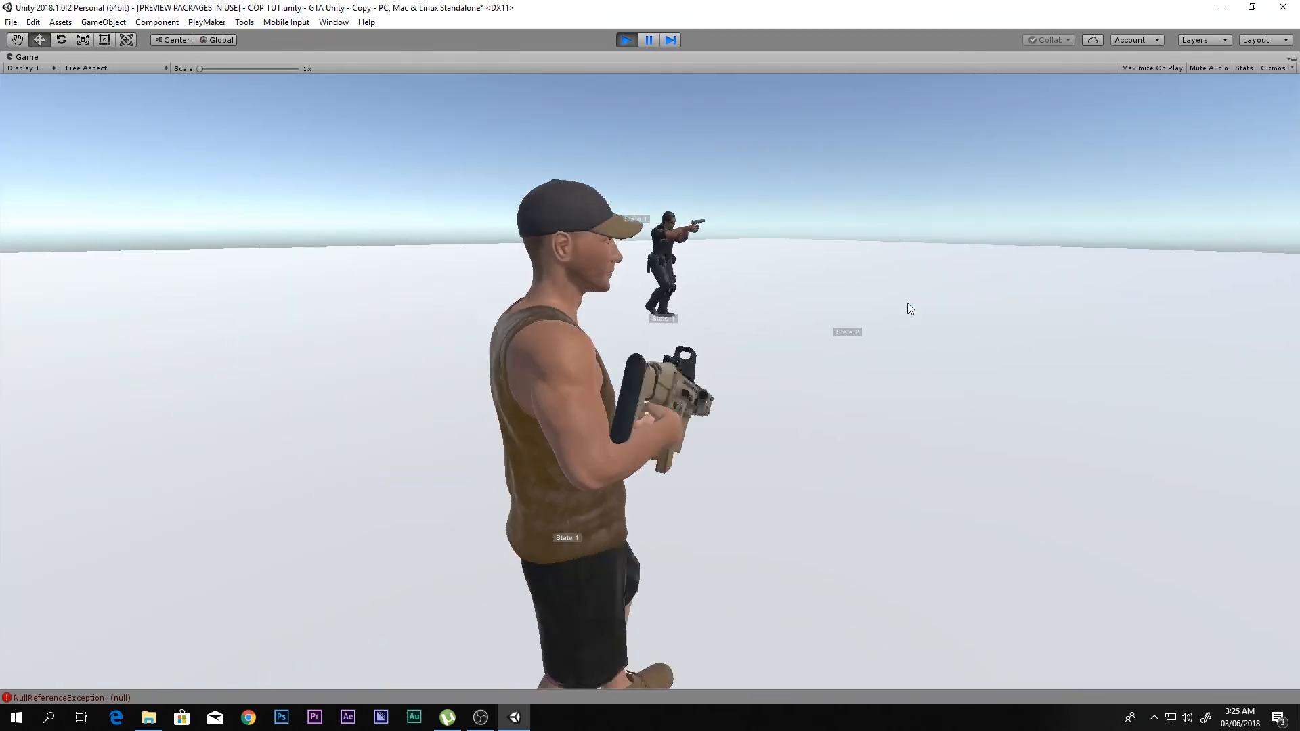
key("s")
key("d")
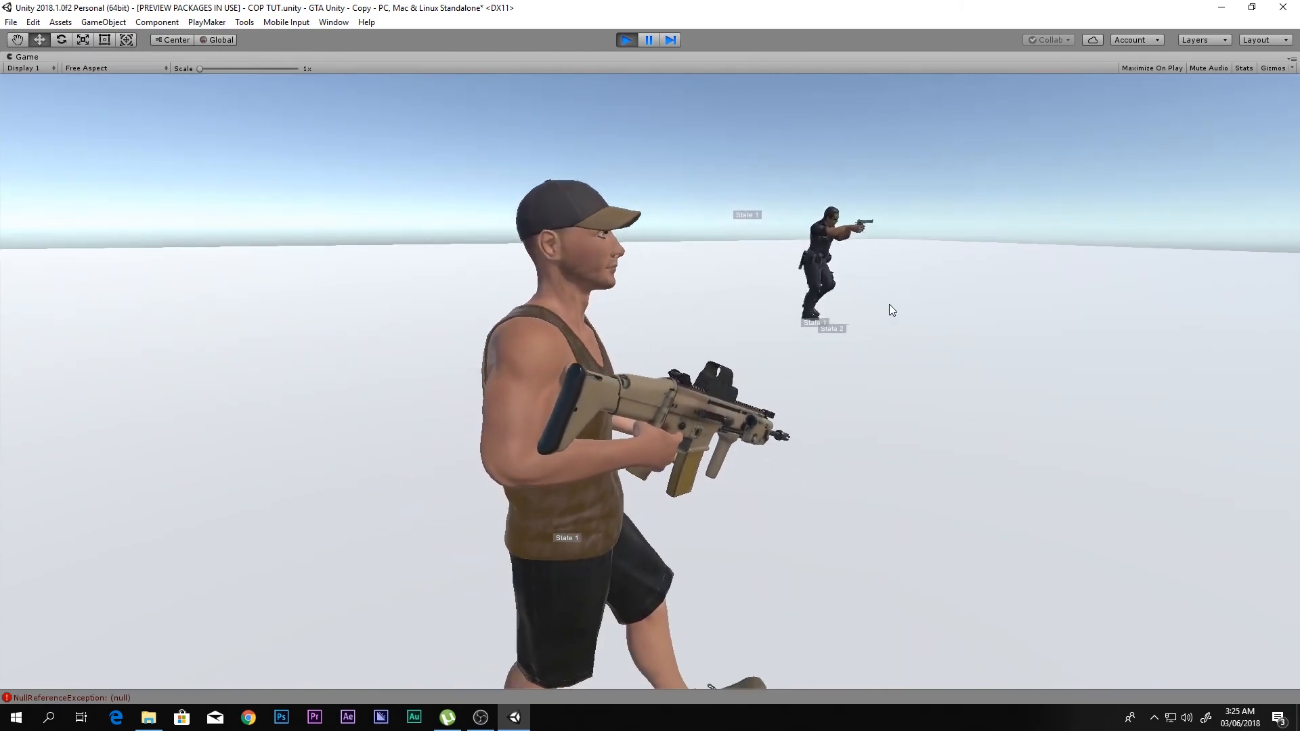
key("a")
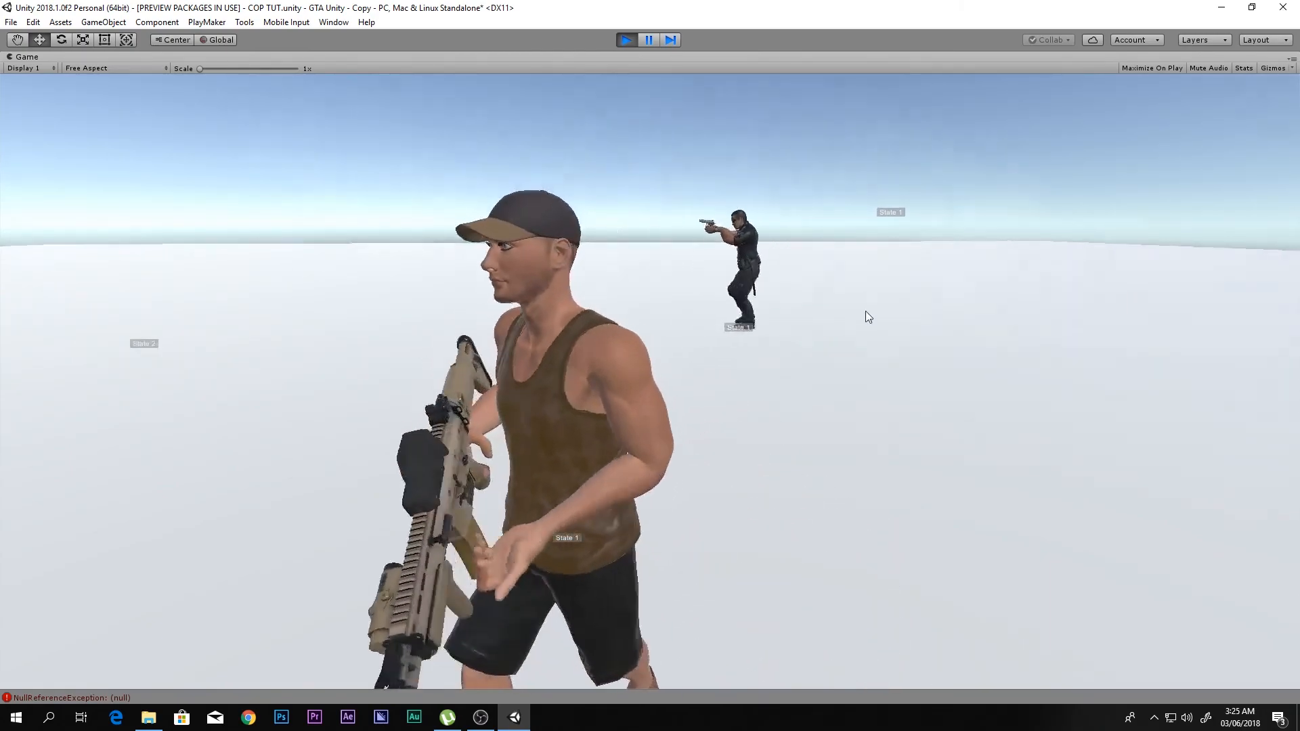
key("w")
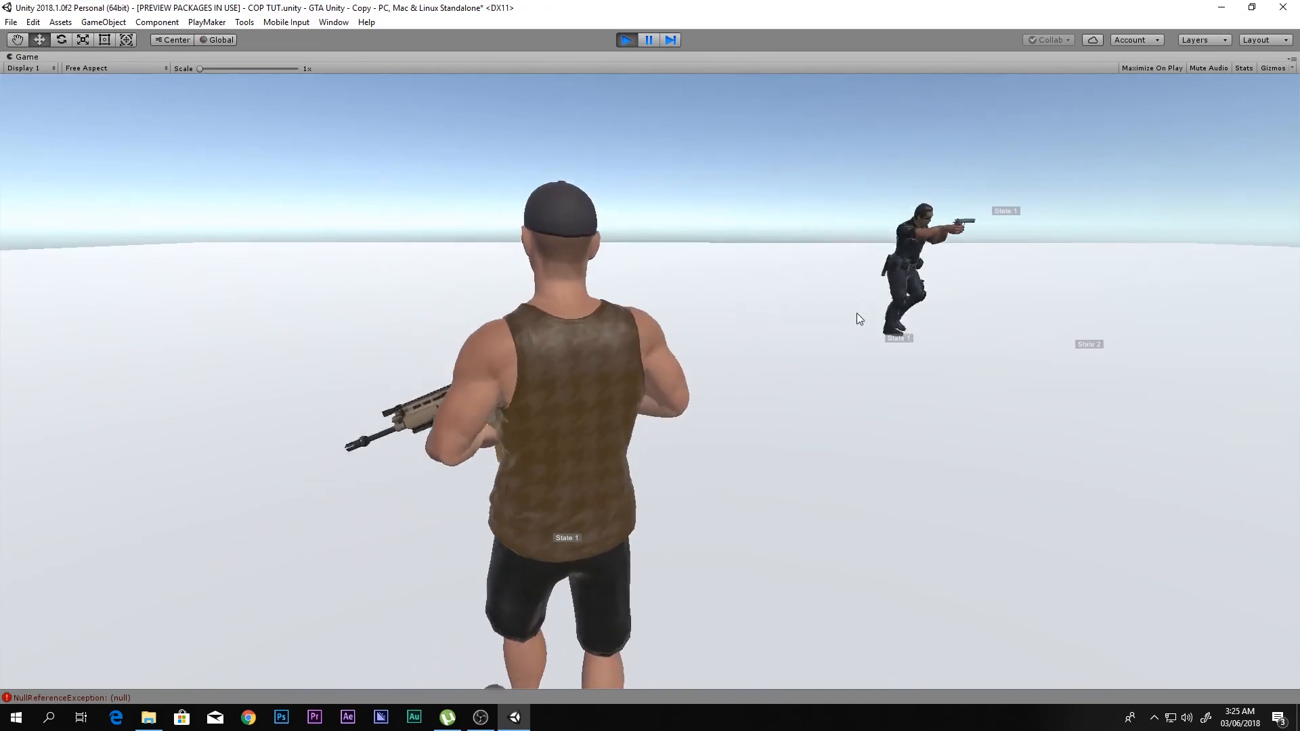
- Restore the full editor layout and open the Poiceman's FSM for editing, clear of the Inspector
key("shift+space")
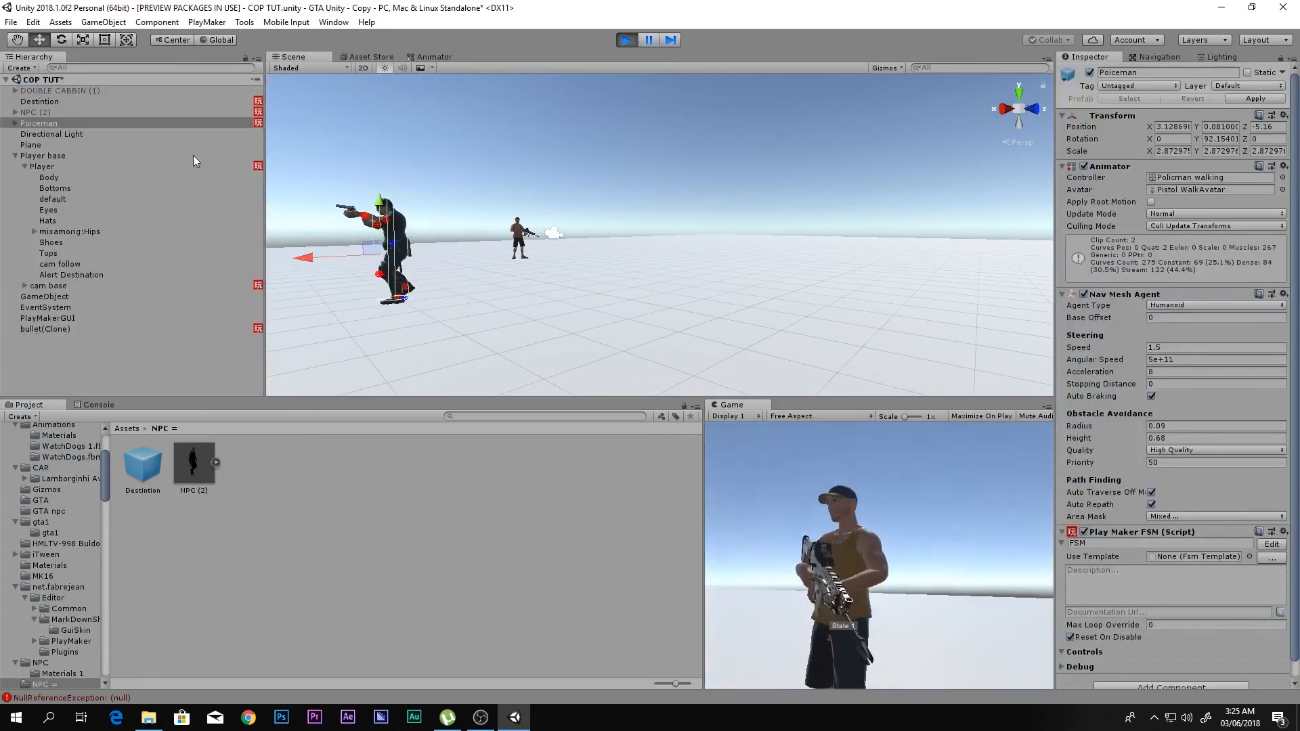
left_click(1271, 545)
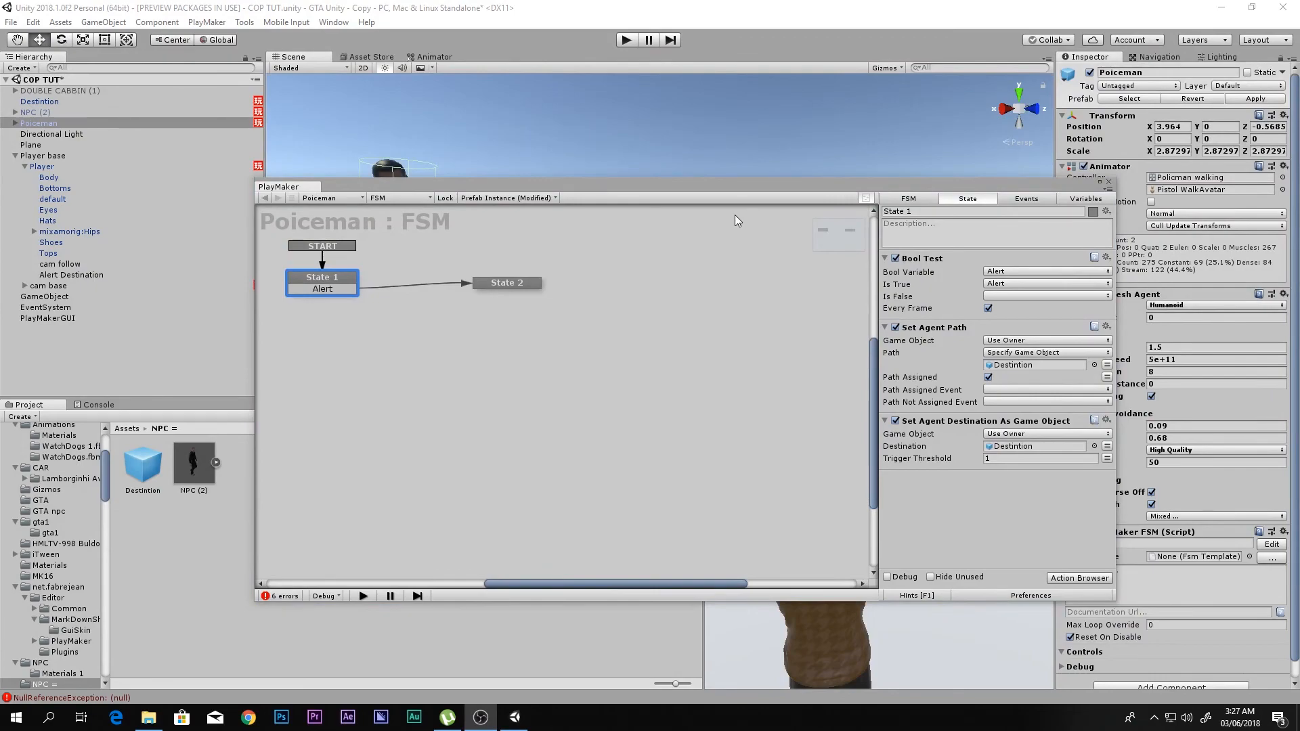
left_click_drag(684, 183, 572, 165)
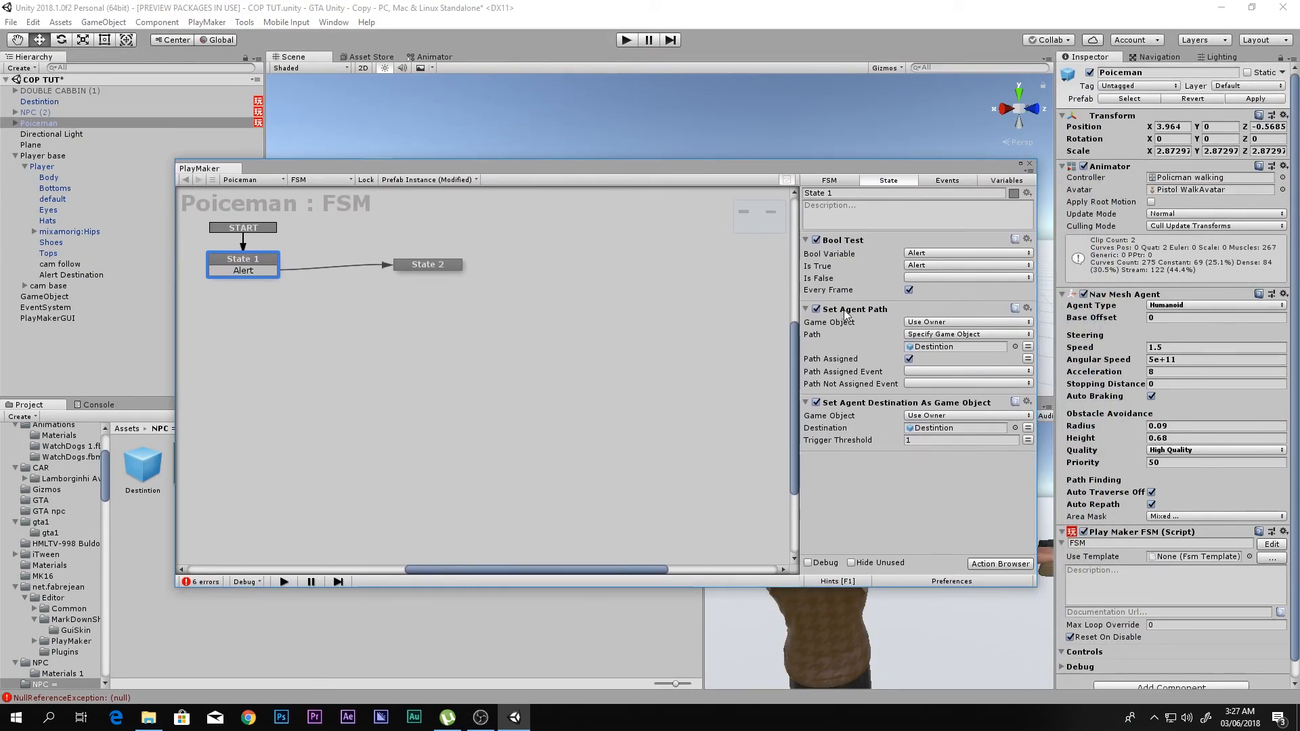
- Review the order of the Bool Test, Set Agent Path and Set Agent Destination As Game Object actions in State 1
left_click(860, 241)
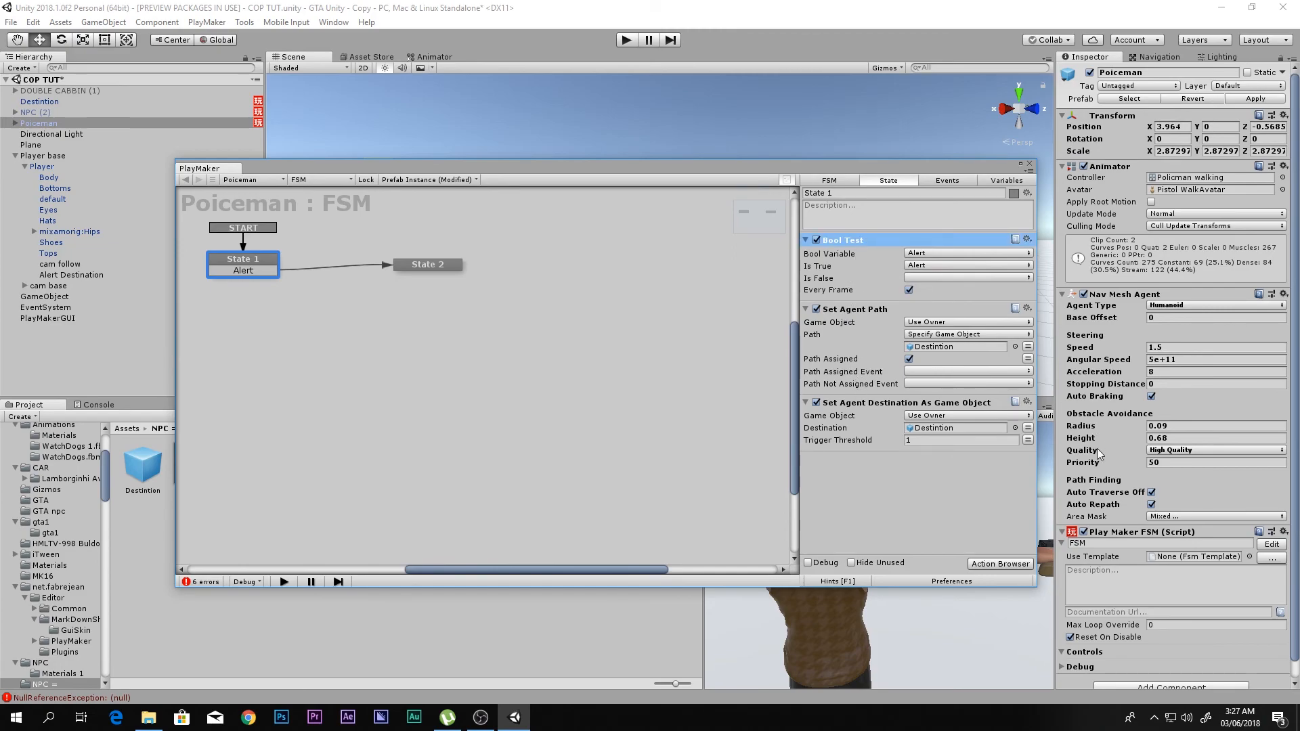
left_click(900, 474)
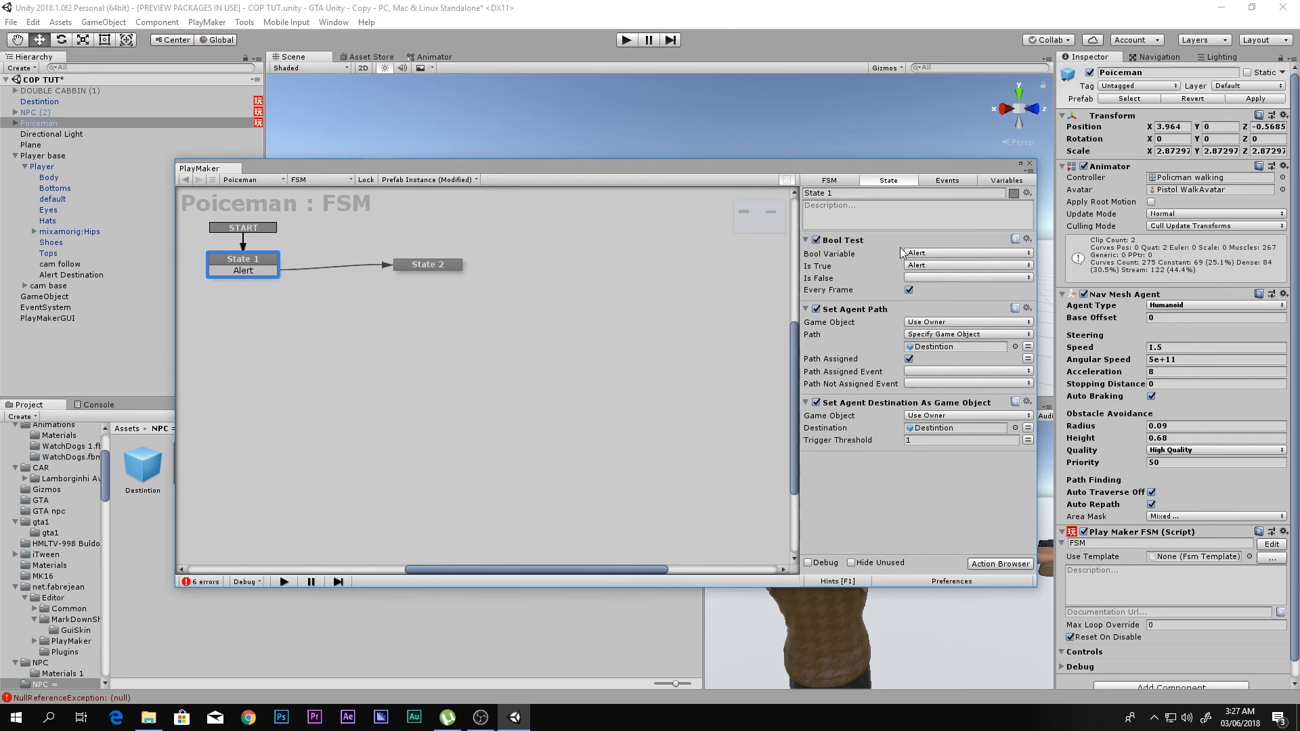
left_click(867, 239)
left_click(906, 471)
left_click(853, 242)
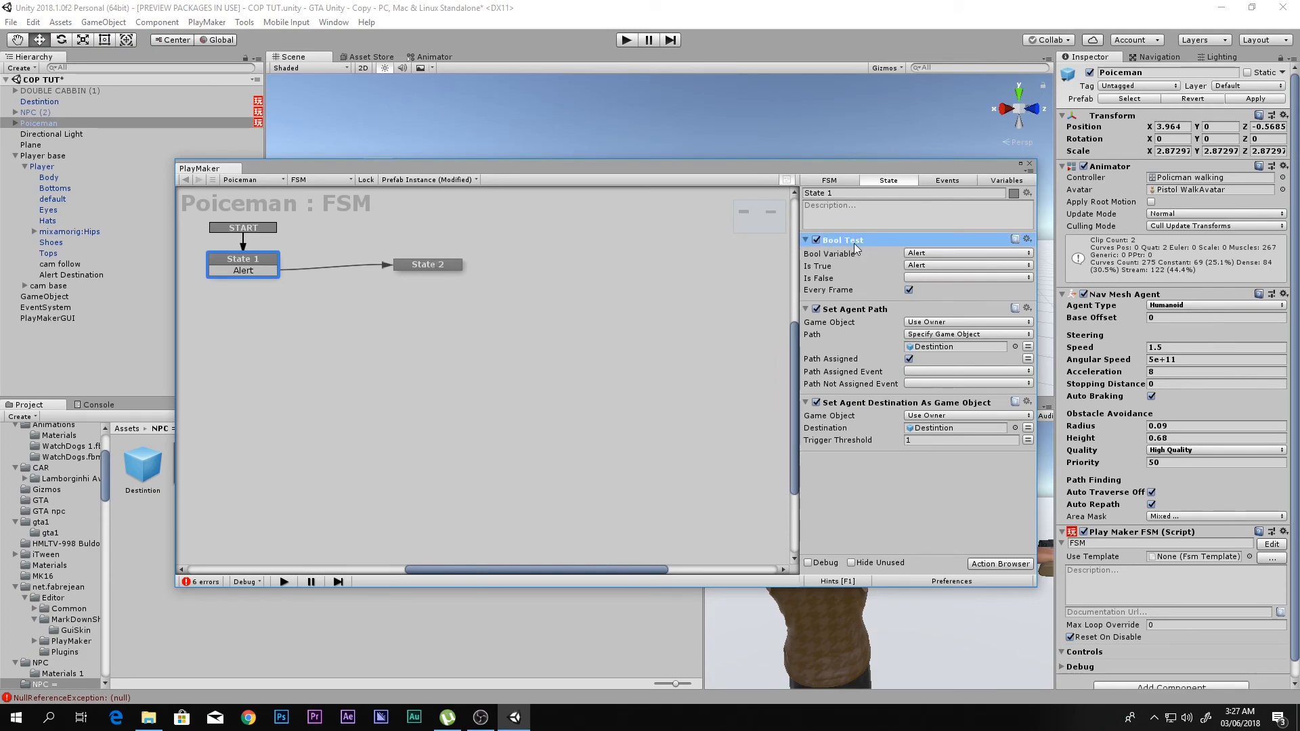
left_click(860, 310)
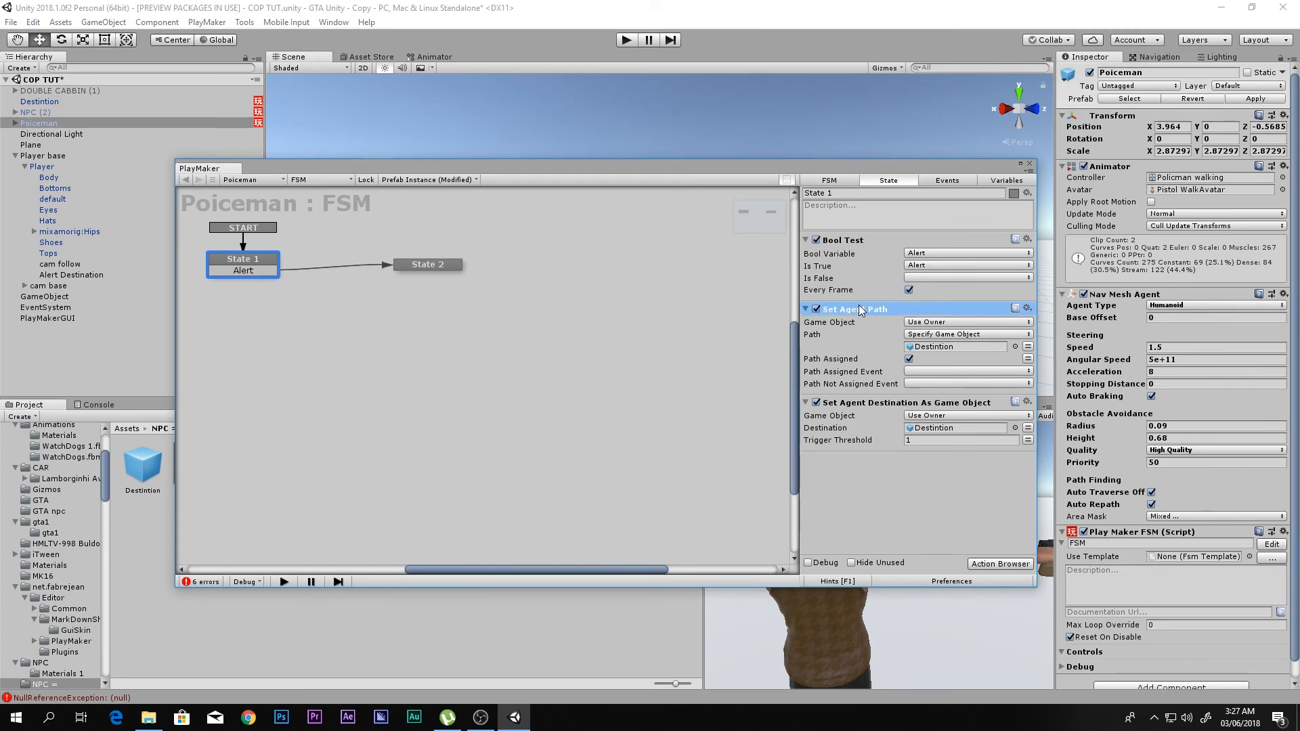
key("Delete")
left_click(867, 237)
key("ctrl+z")
left_click(877, 241)
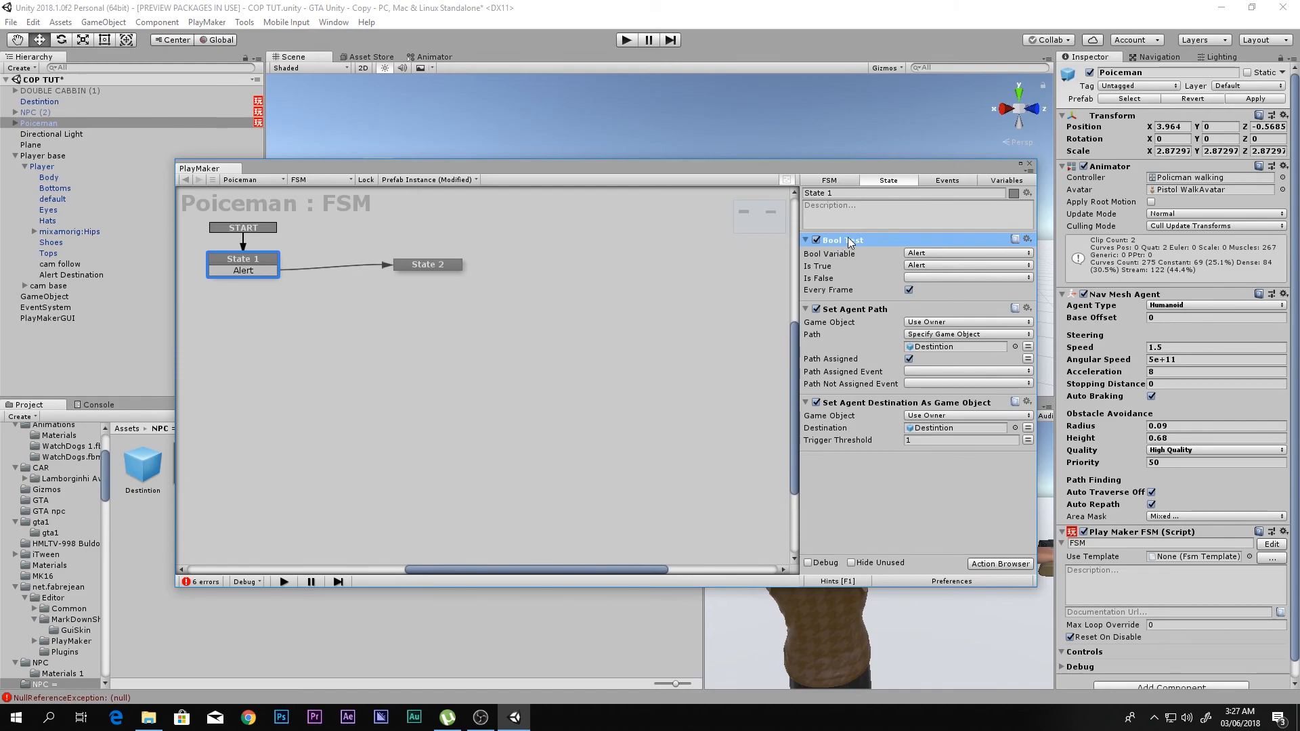
left_click(858, 310)
left_click(864, 399)
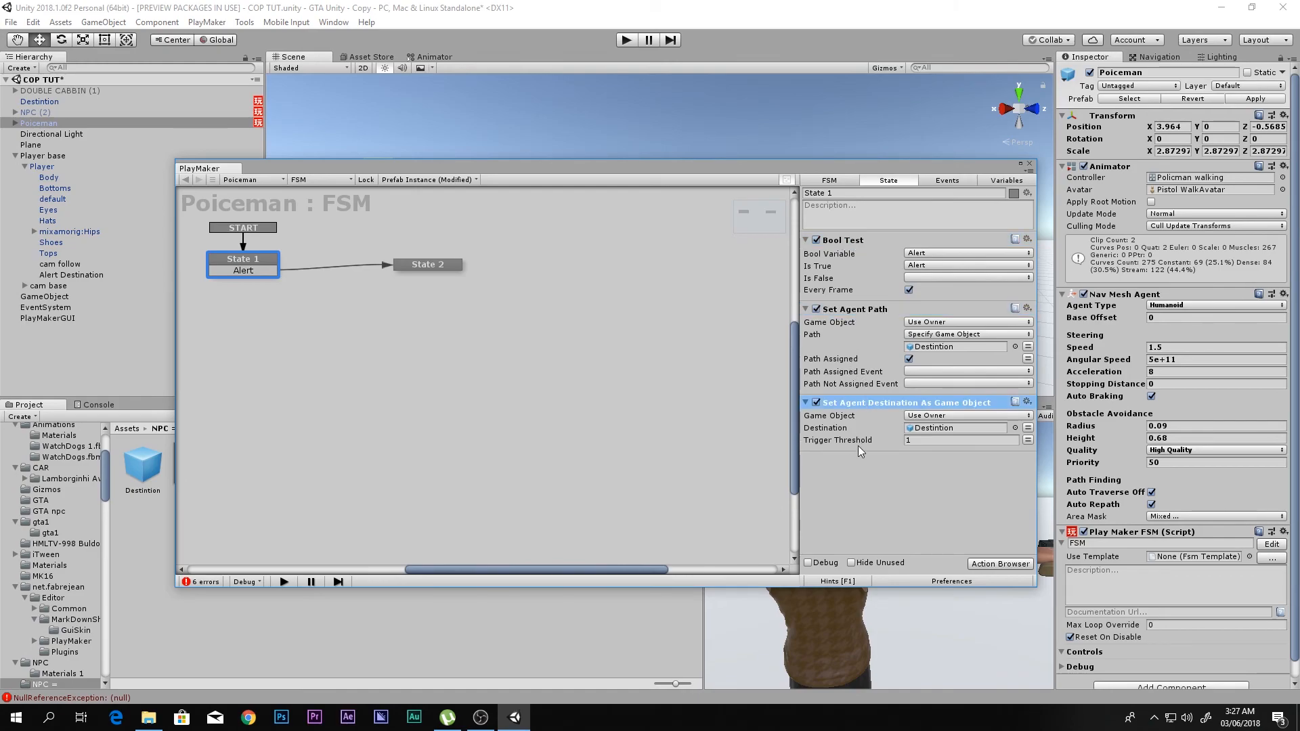
left_click(854, 467)
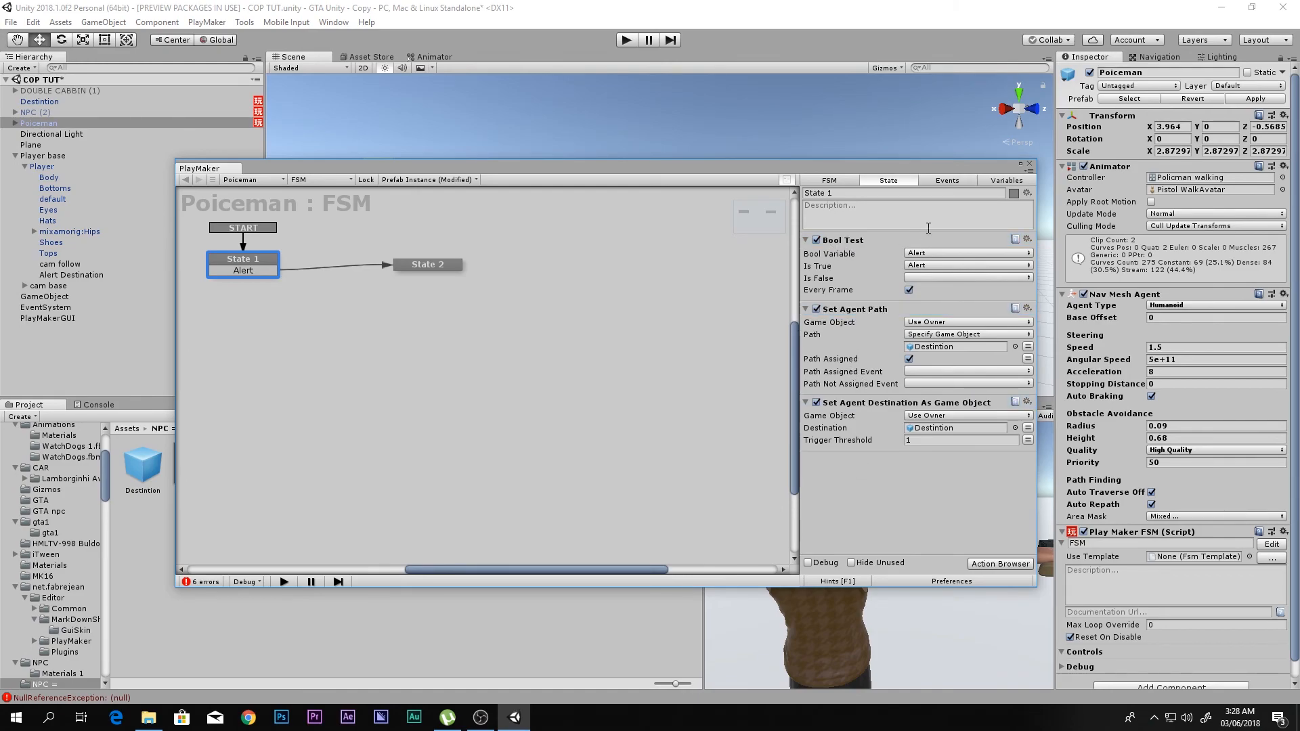
- Close the FSM editor and play-test again, drawing the rifle, aiming and running to check whether the alerted policeman follows the player
left_click(1031, 166)
left_click(627, 40)
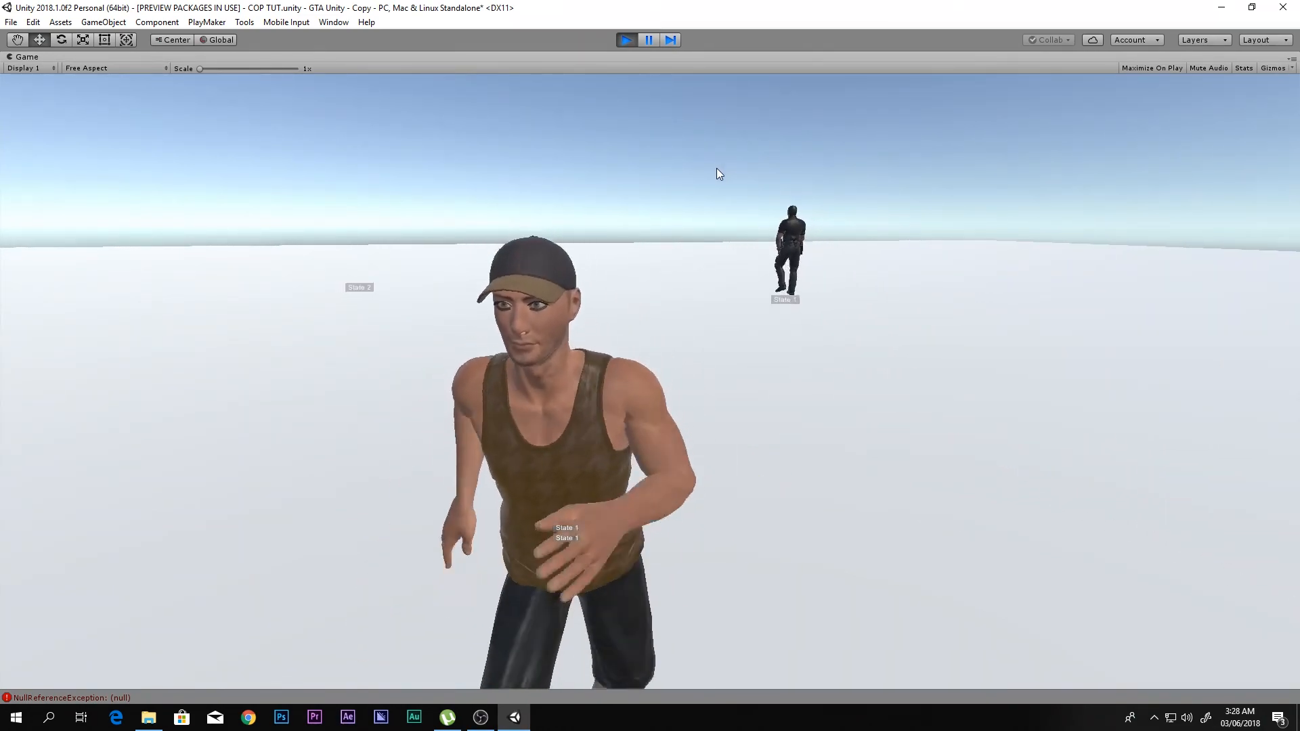
key("1")
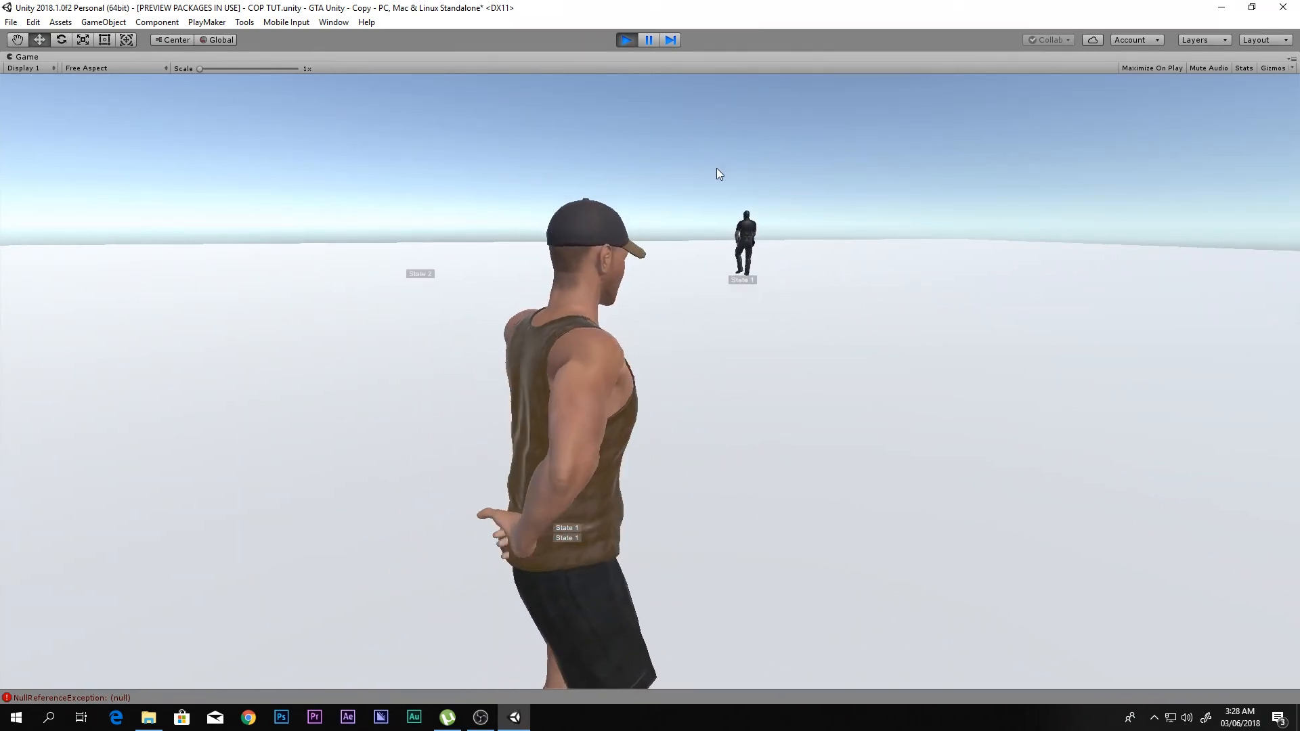
right_click(717, 168)
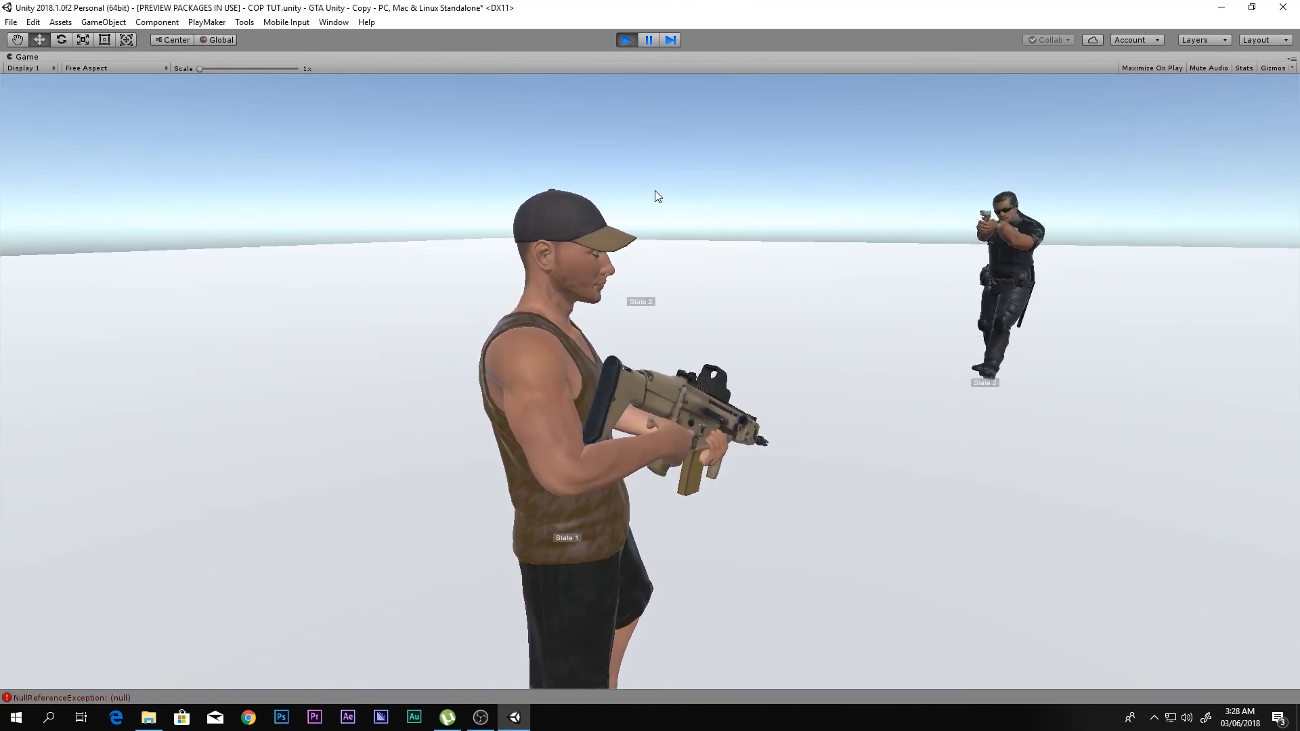
key("s")
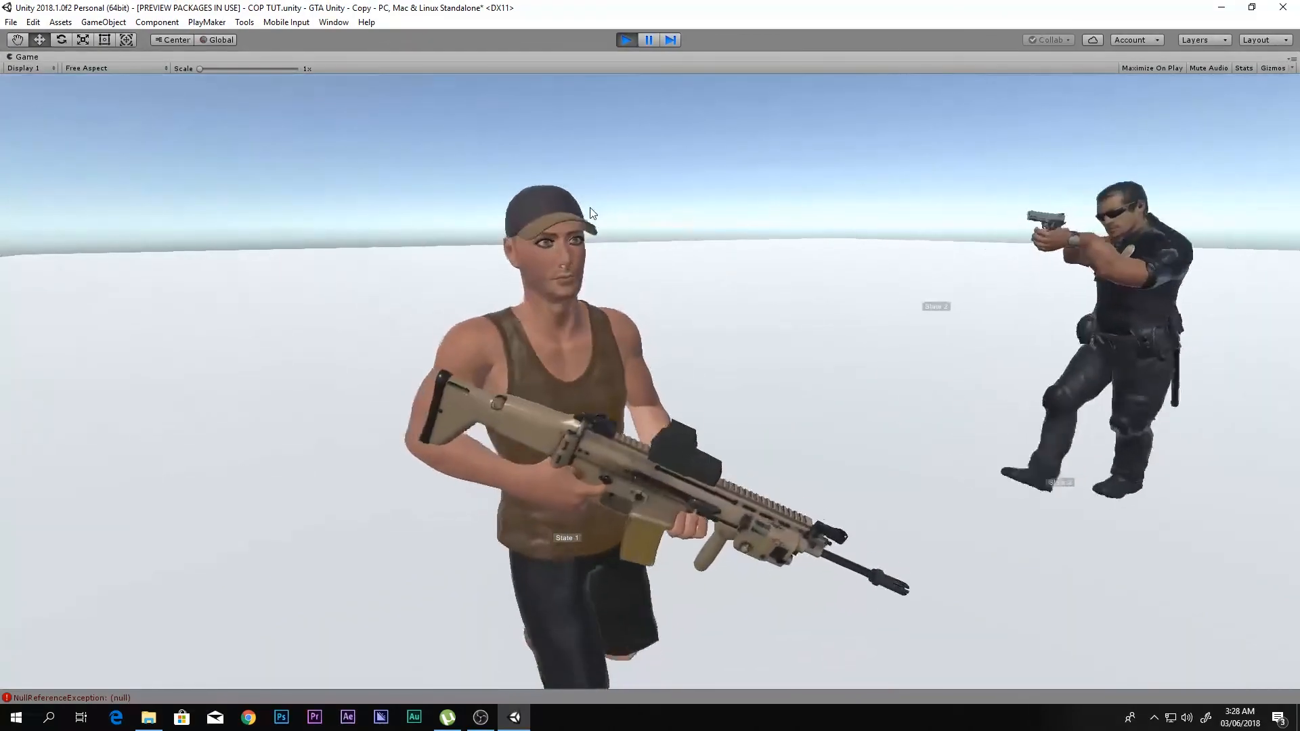
key("d")
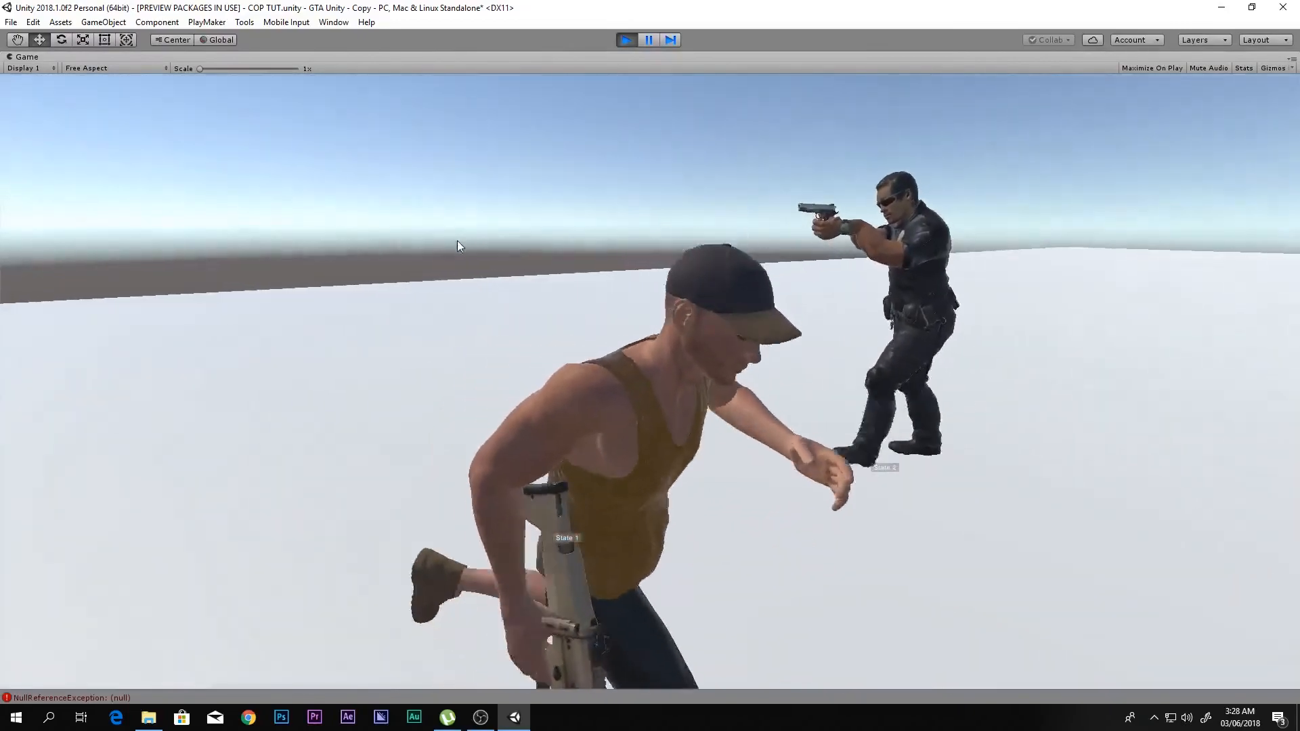
key("s")
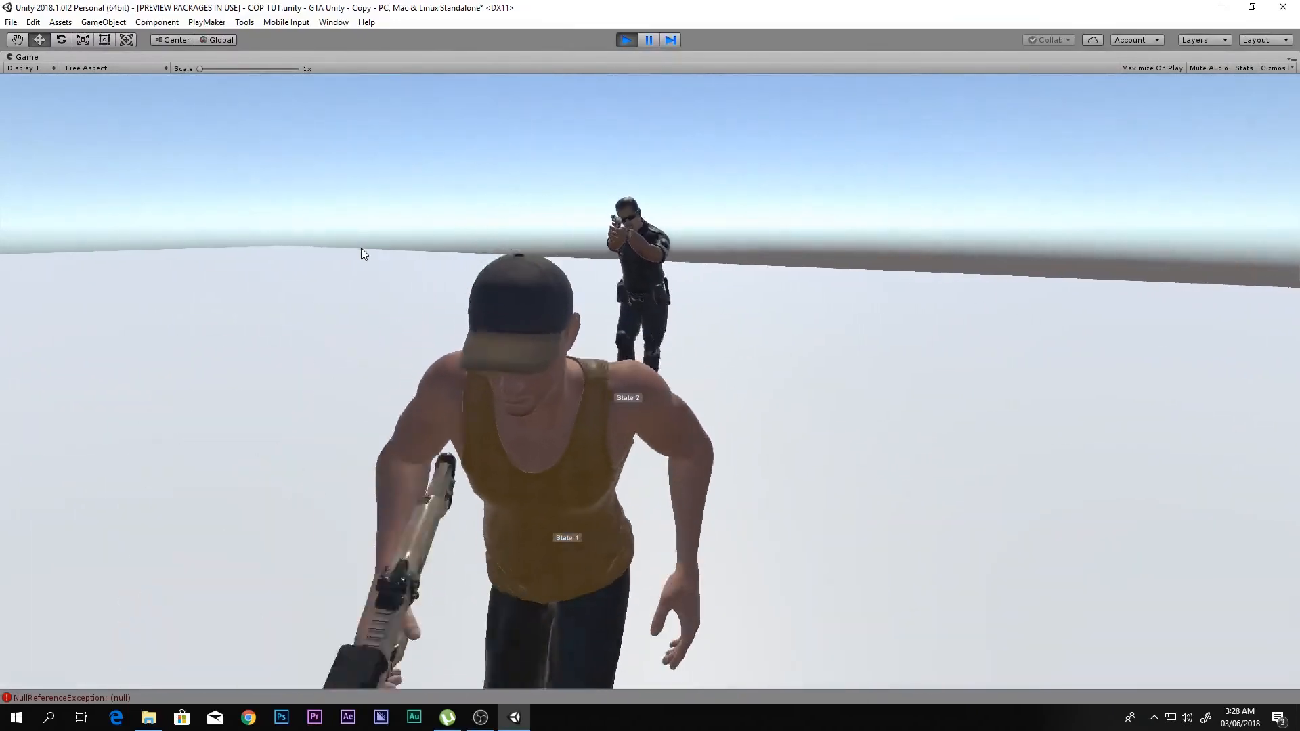
key("a")
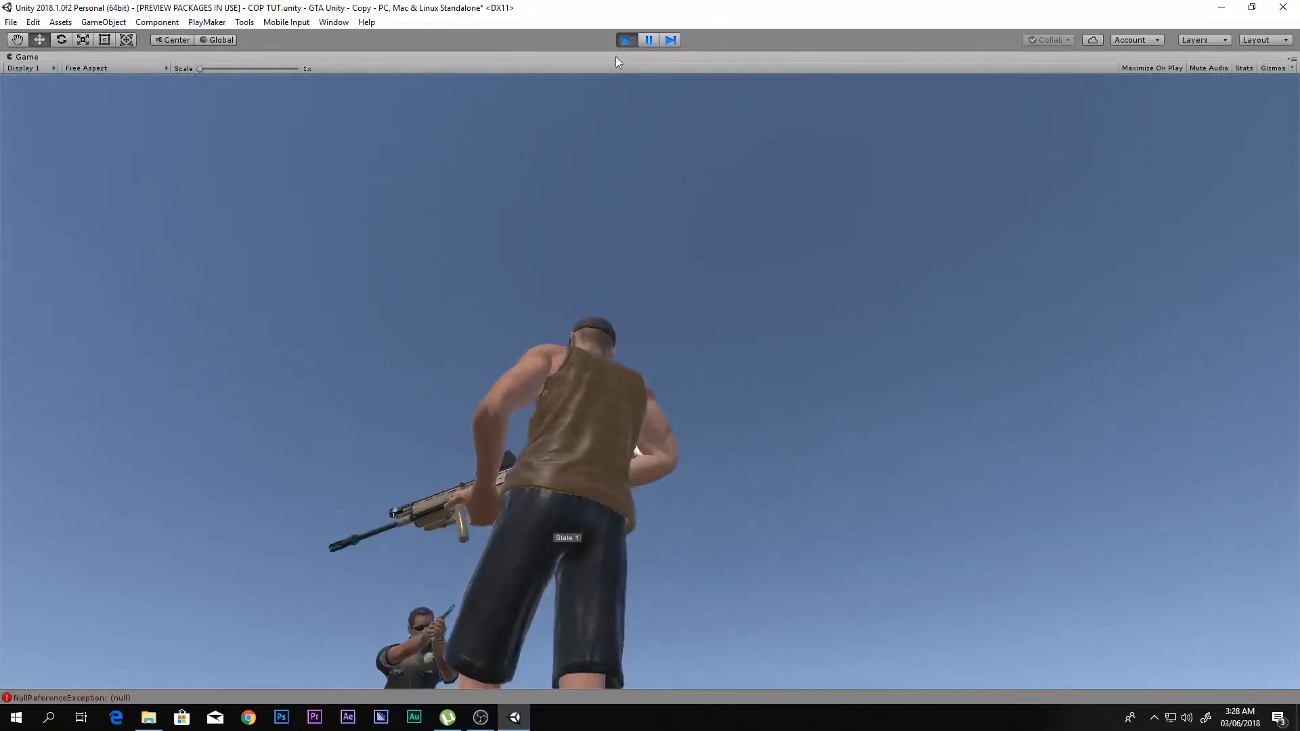
- Stop the play-test and switch on the Alert parameter in the policeman's Animator controller
left_click(626, 39)
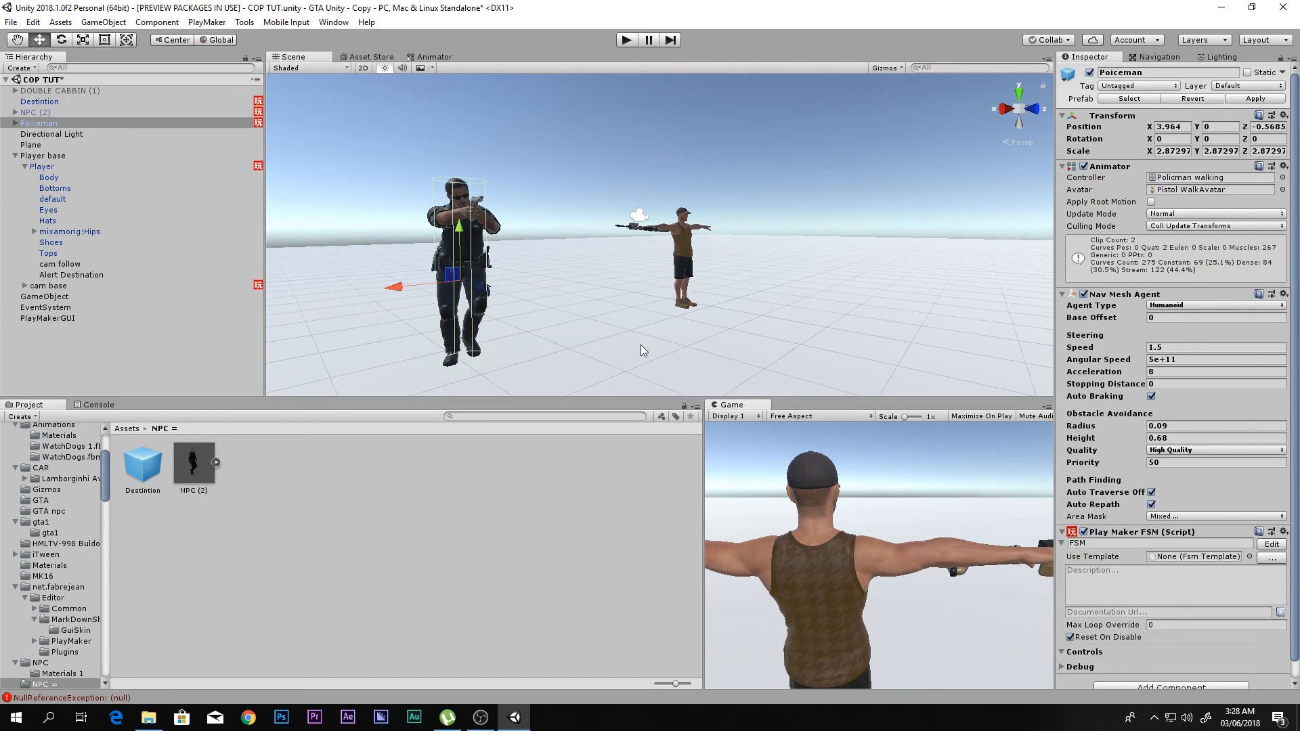
right_click_drag(680, 289, 609, 278)
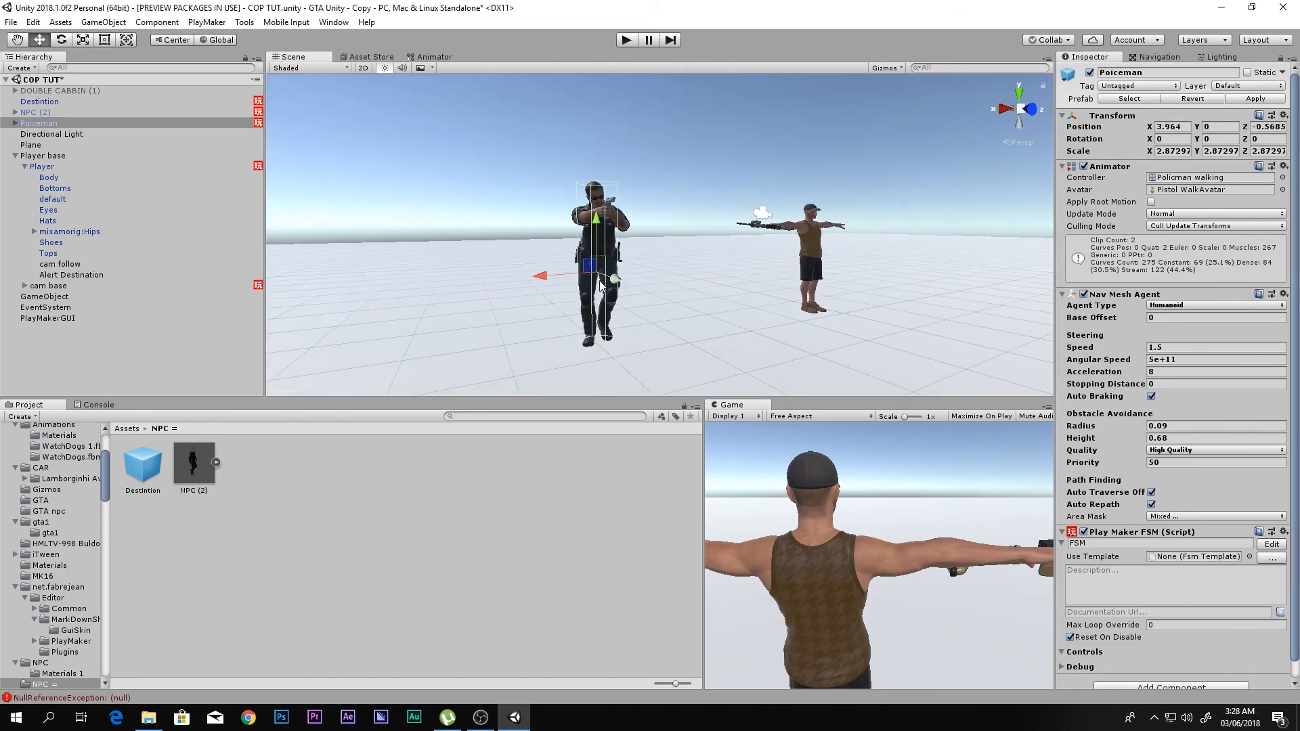
left_click(430, 57)
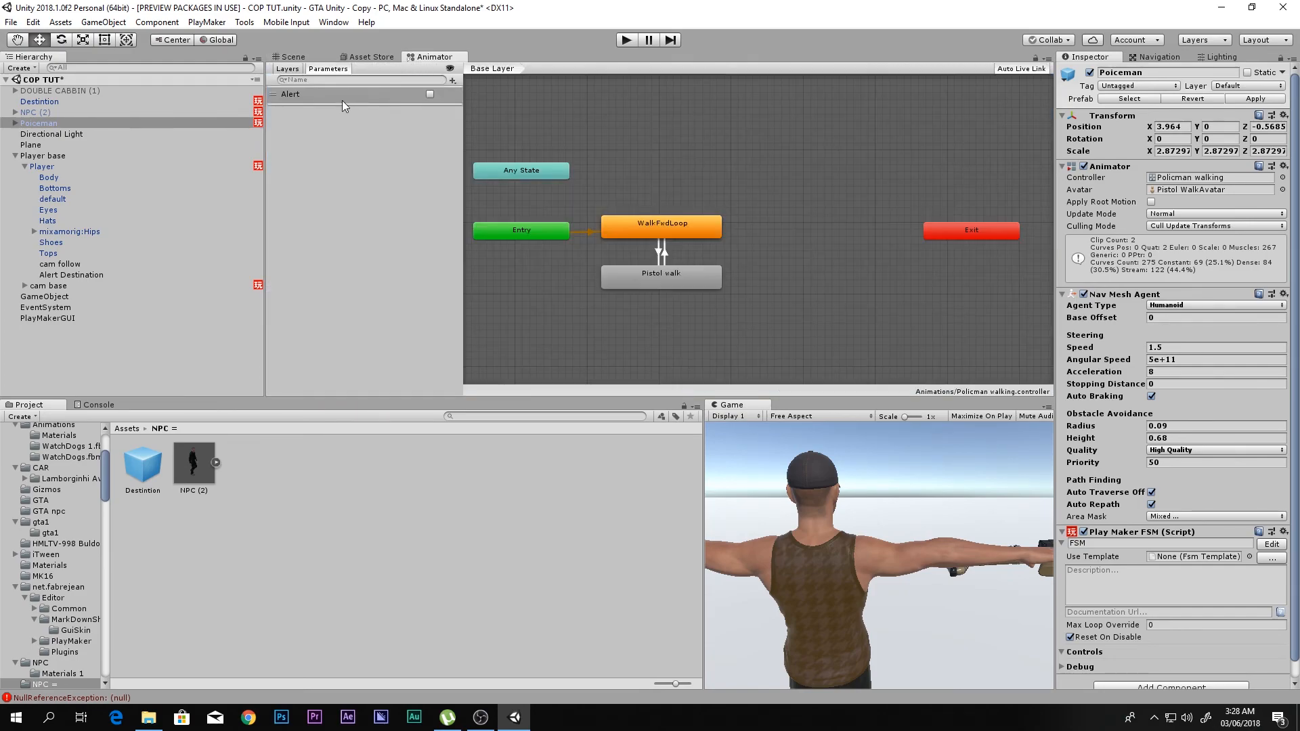
left_click(430, 95)
left_click(298, 57)
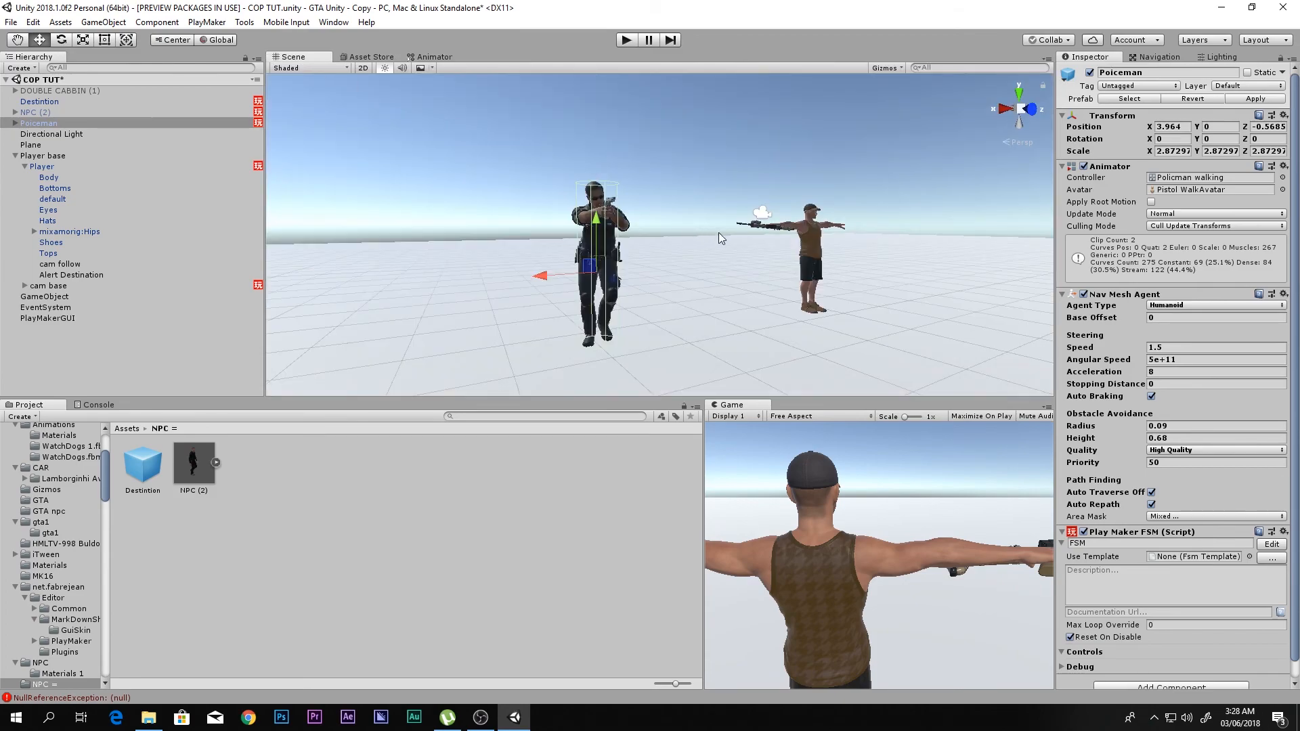
- Examine the policeman's pistol-aiming pose up close from both sides in the Scene view
scroll(655, 226, "up", 5)
right_click_drag(656, 226, 781, 166)
key("a")
key("w")
key("s")
key("w")
key("s")
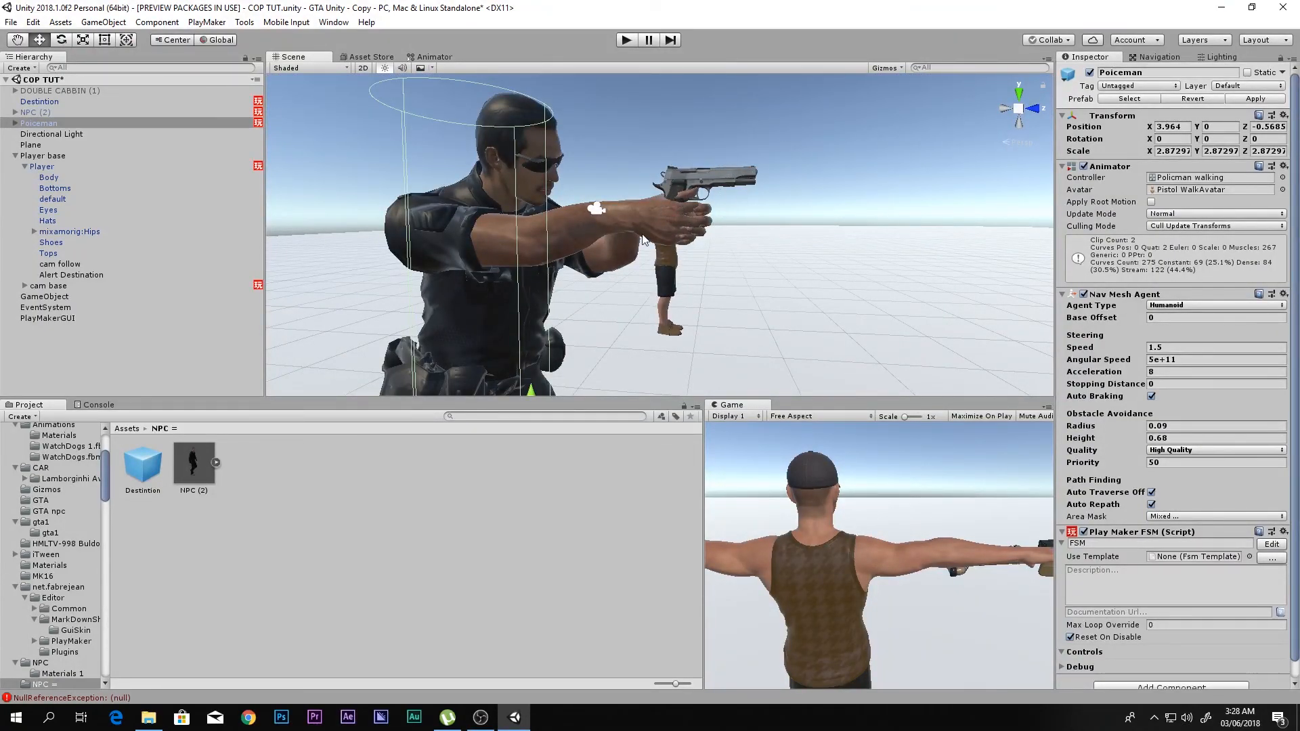
right_click_drag(810, 198, 596, 233)
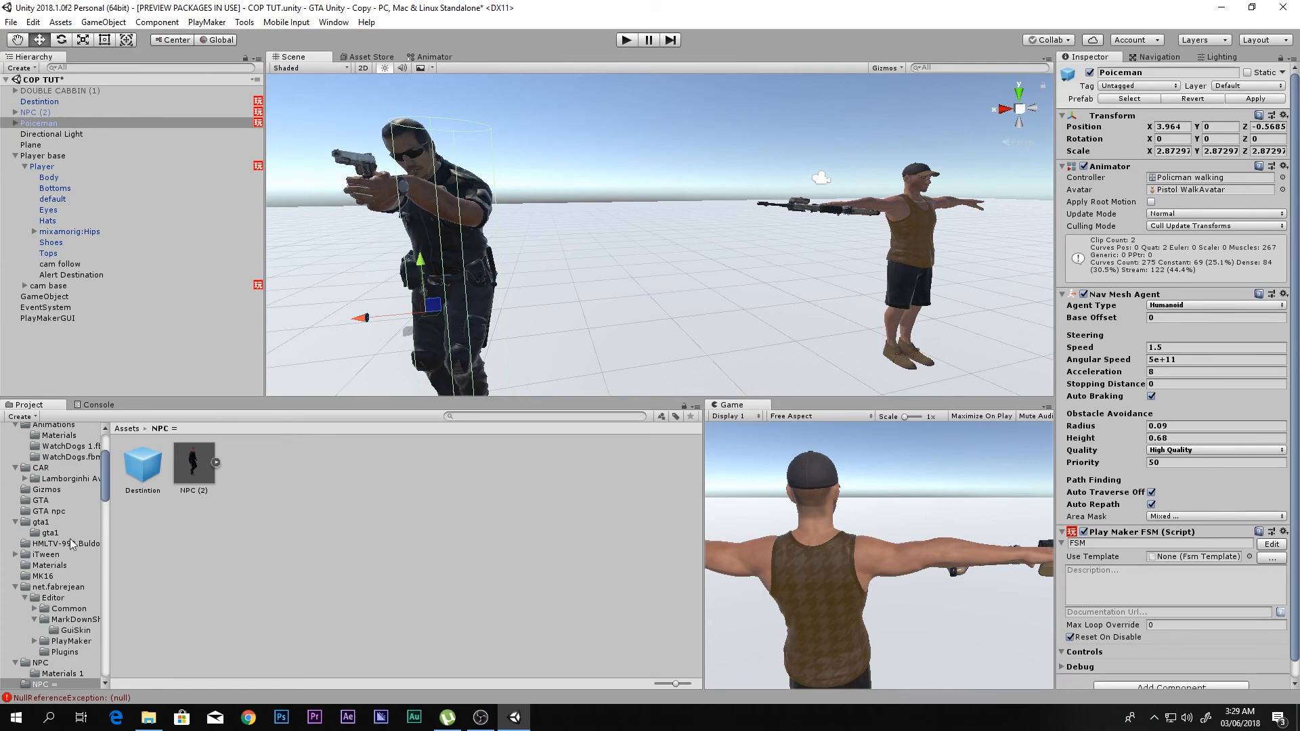
- Open the prefabs folder in the project assets and delete the leftover bullet copies, including bullet 2
scroll(68, 571, "up", 5)
left_click(61, 492)
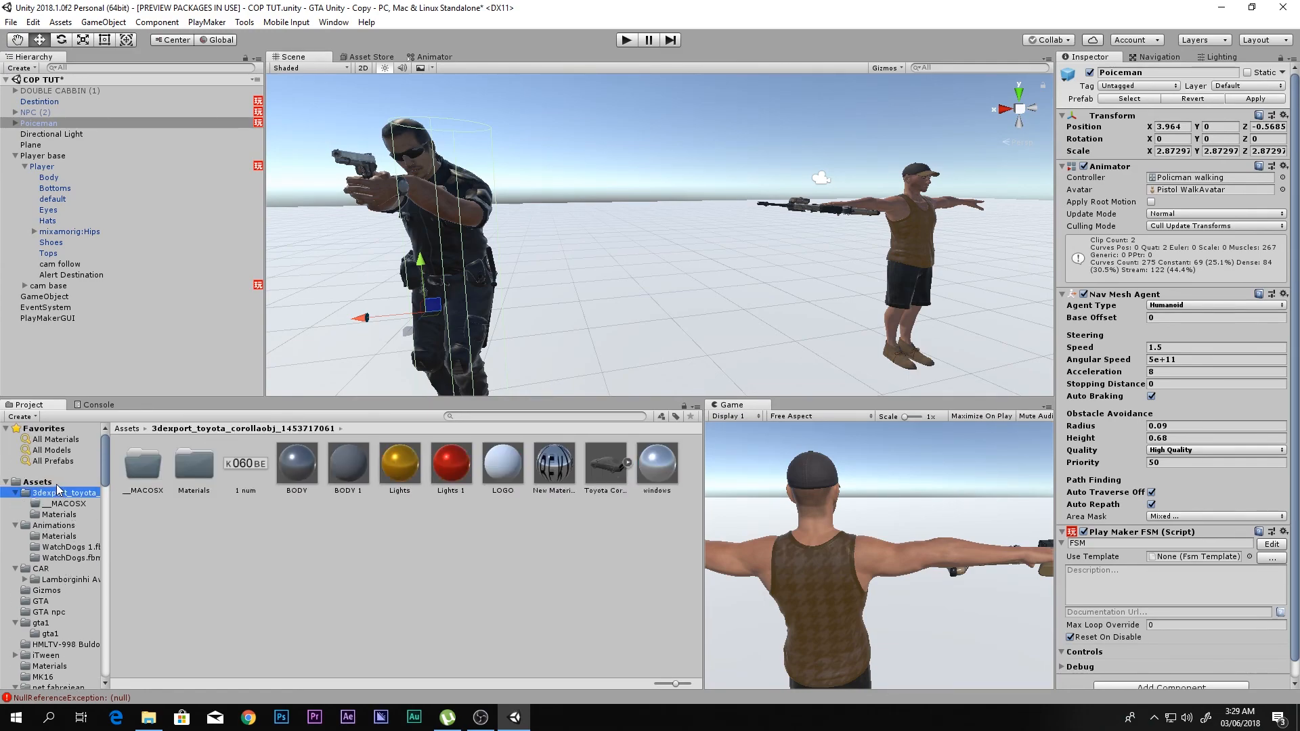
left_click(37, 481)
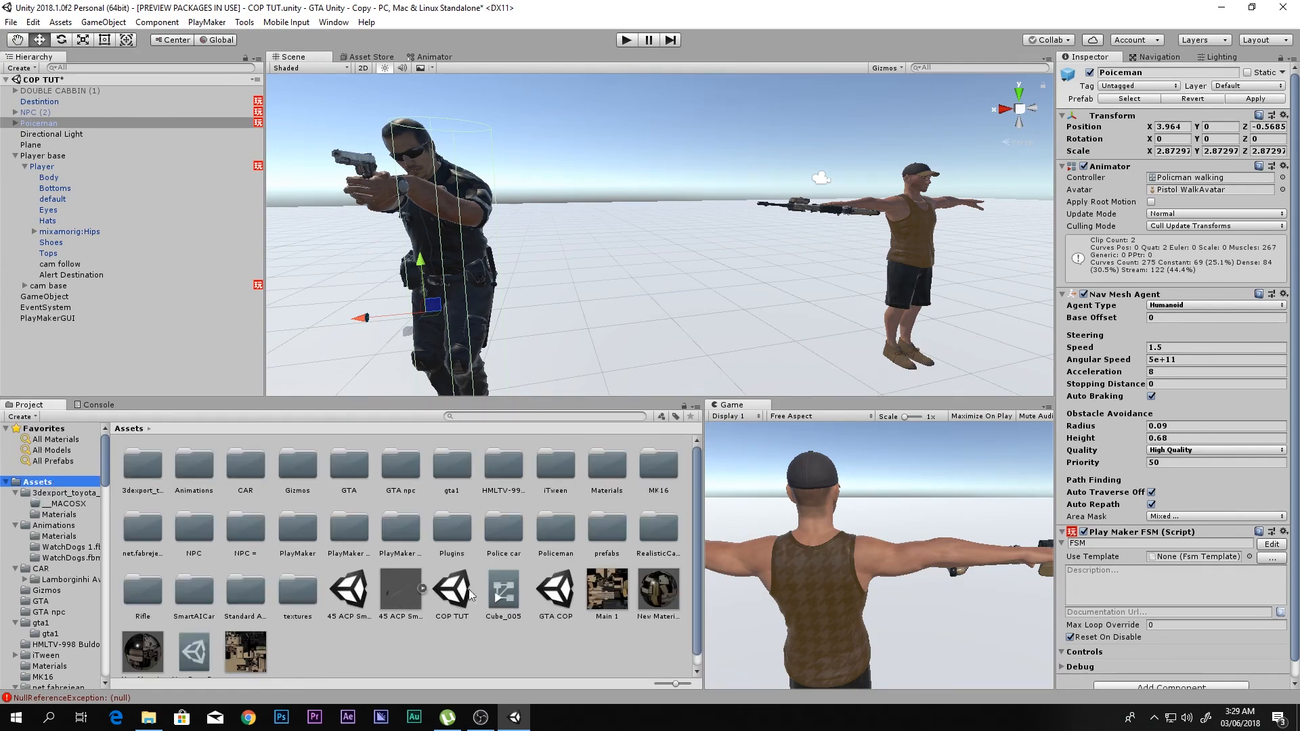
double_click(606, 532)
left_click(250, 468)
left_click(300, 467)
key("Delete")
key("Return")
left_click(300, 466)
key("Delete")
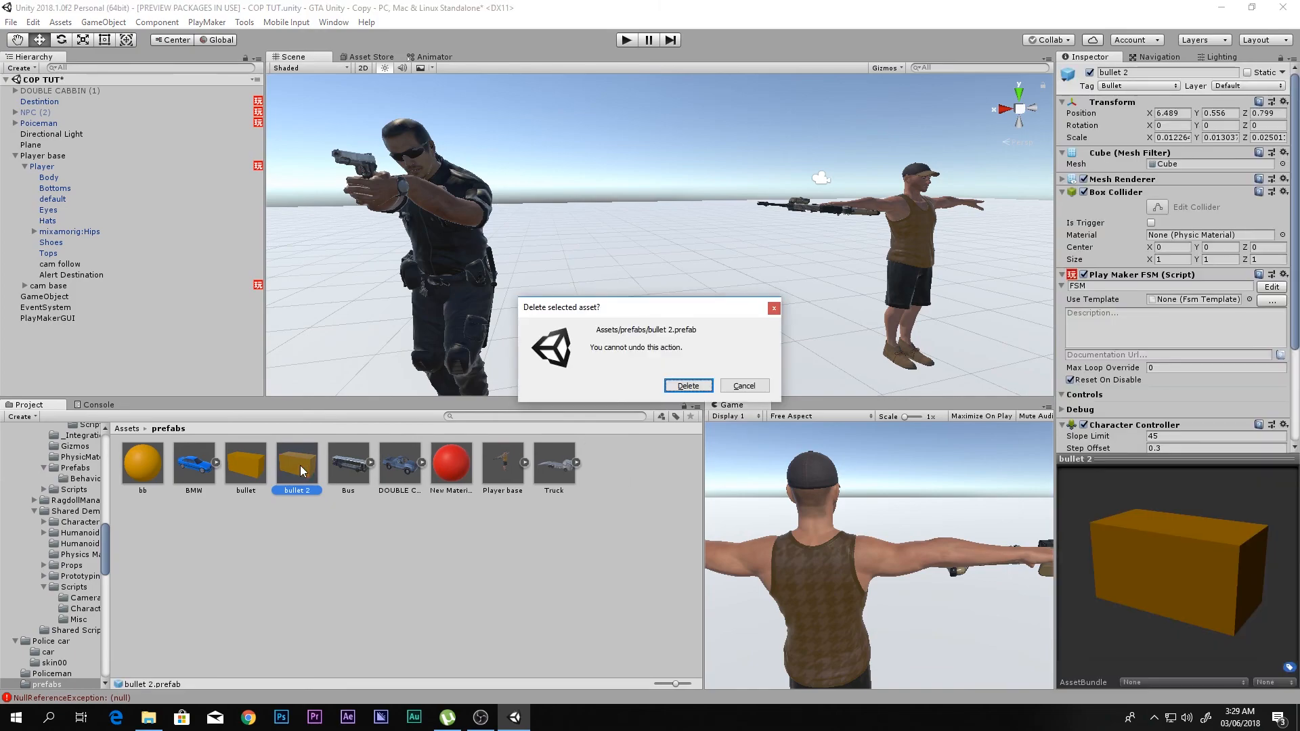
key("Return")
- Review the states of the bullet prefab's FSM, including the tag comparison in State 2, and close the FSM editor
left_click(256, 472)
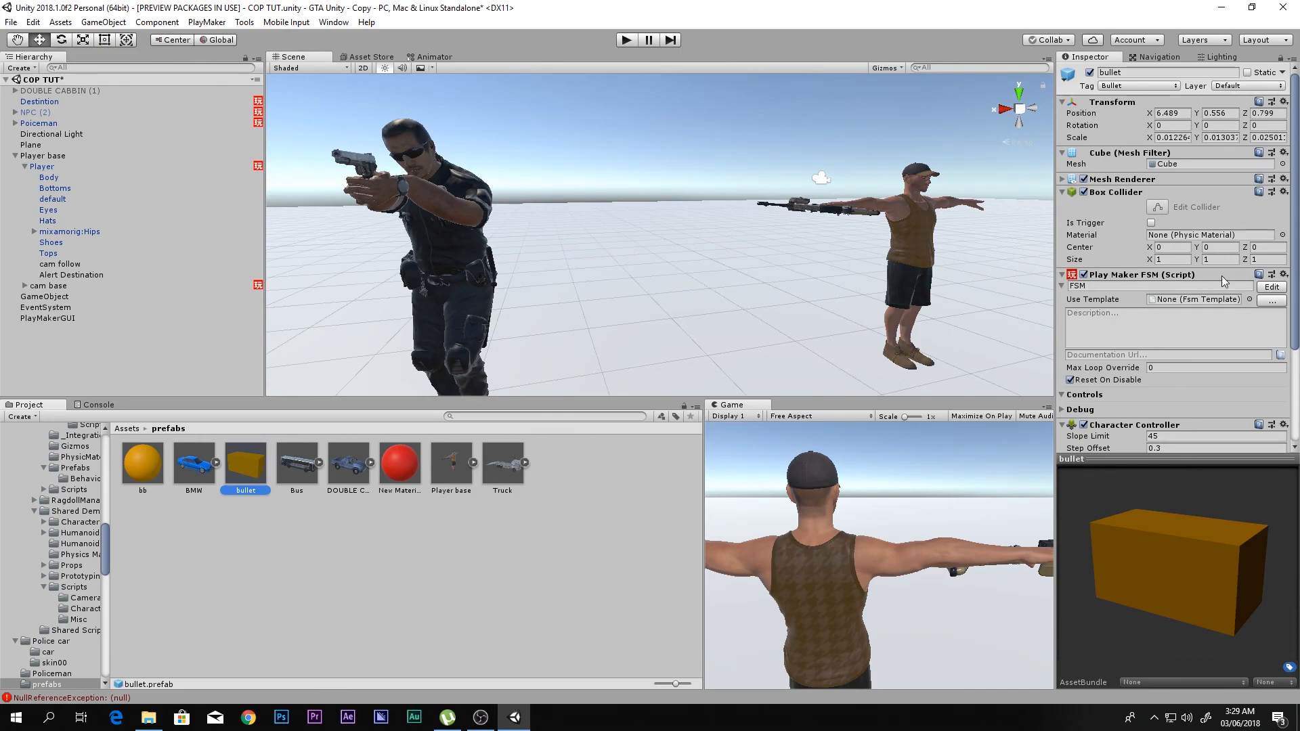
left_click(1272, 287)
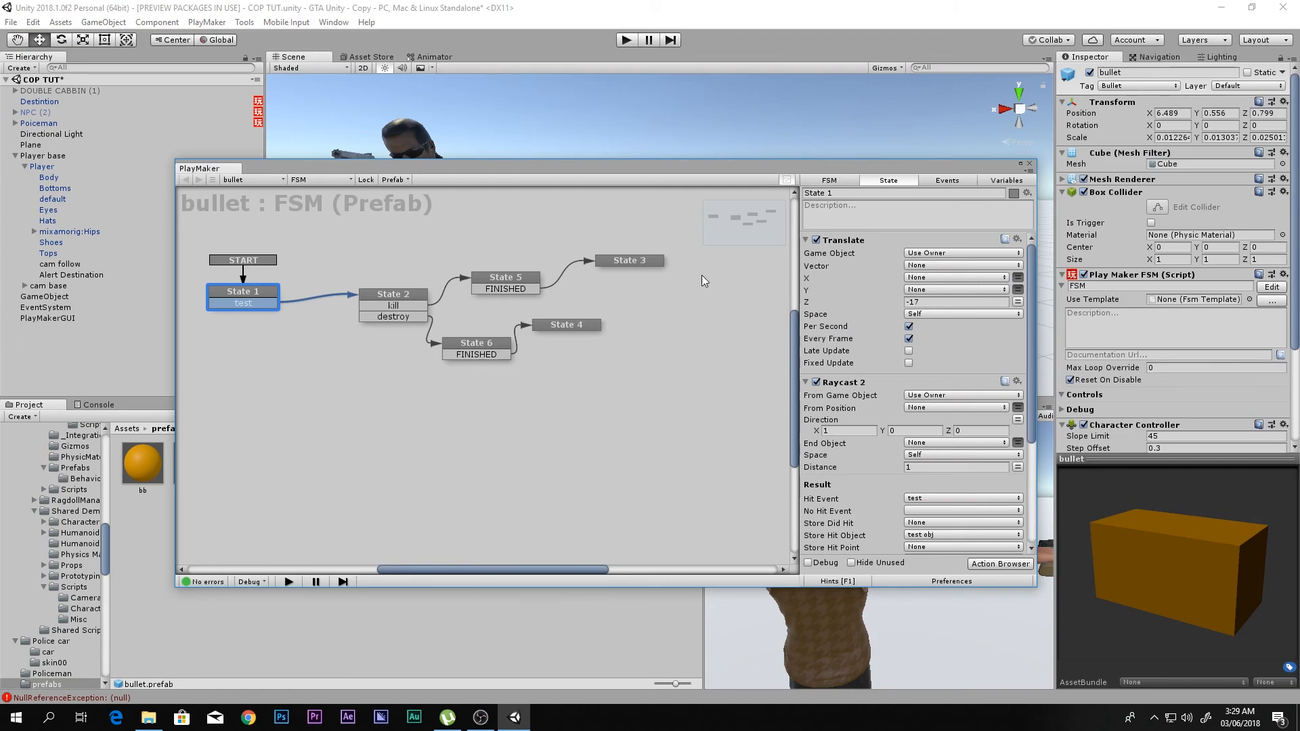
left_click(394, 304)
left_click(505, 281)
left_click(627, 262)
left_click(571, 327)
left_click(482, 345)
left_click(440, 302)
left_click(413, 298)
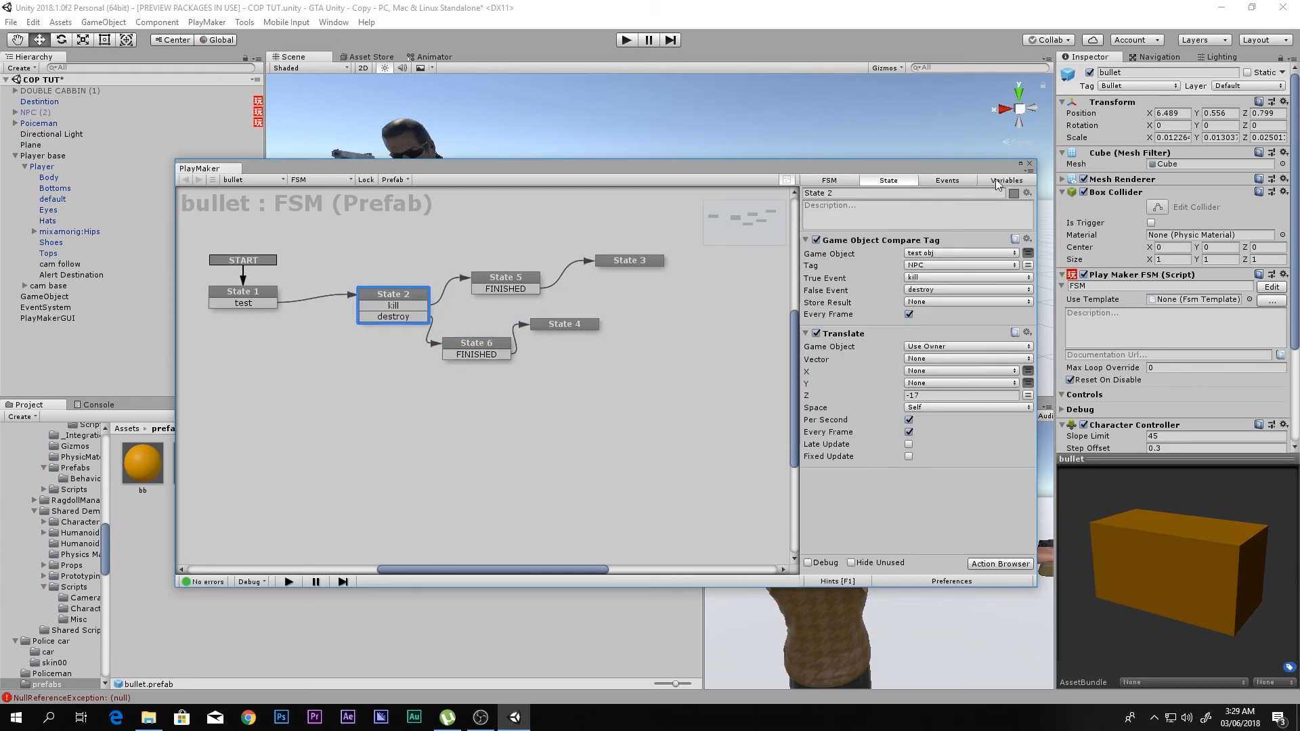
left_click(1029, 164)
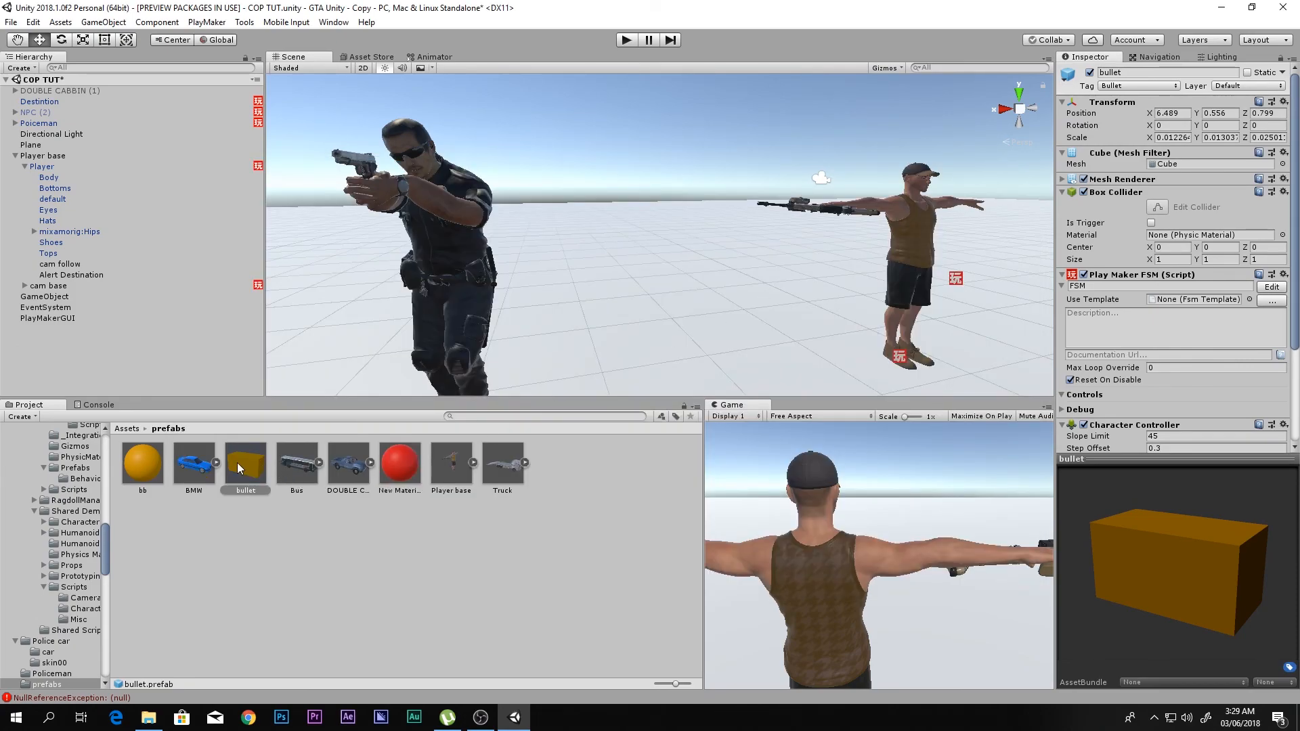
- Duplicate the bullet prefab and name the copy Police bullet in the Inspector
left_click(238, 467)
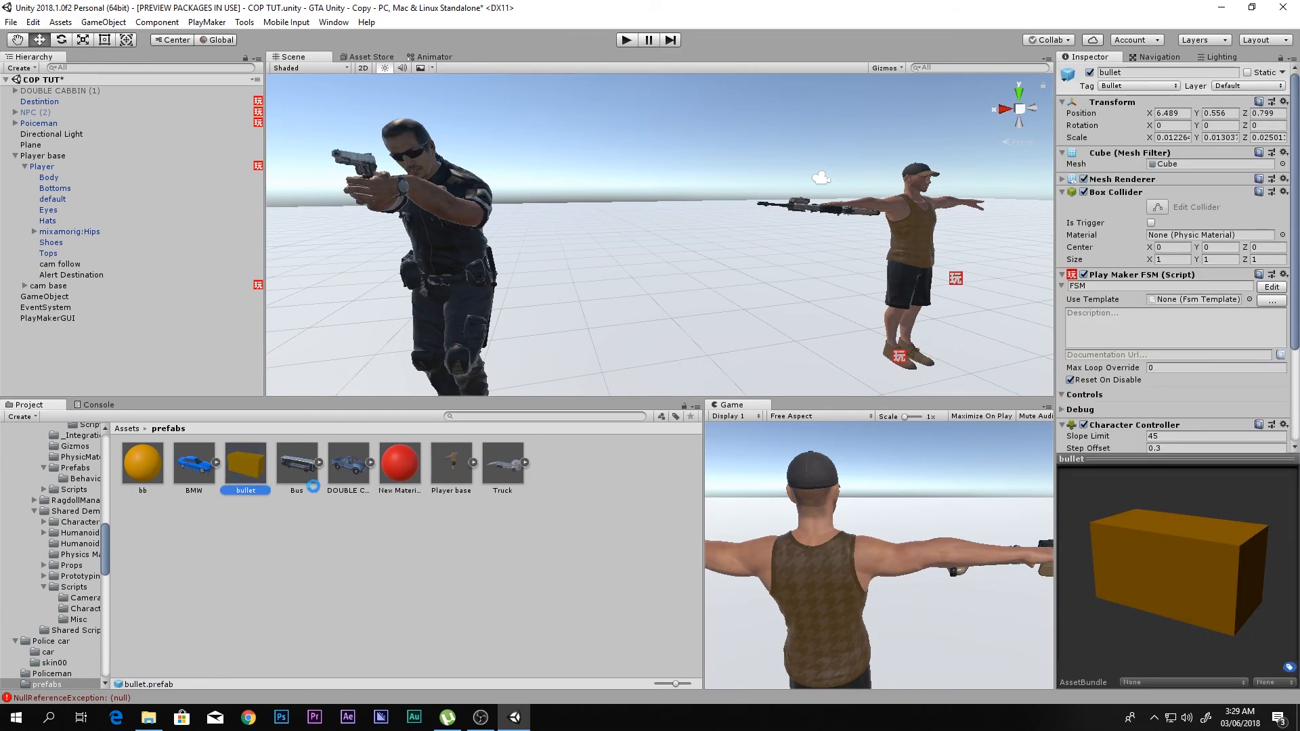
key("ctrl+d")
left_click(1111, 72)
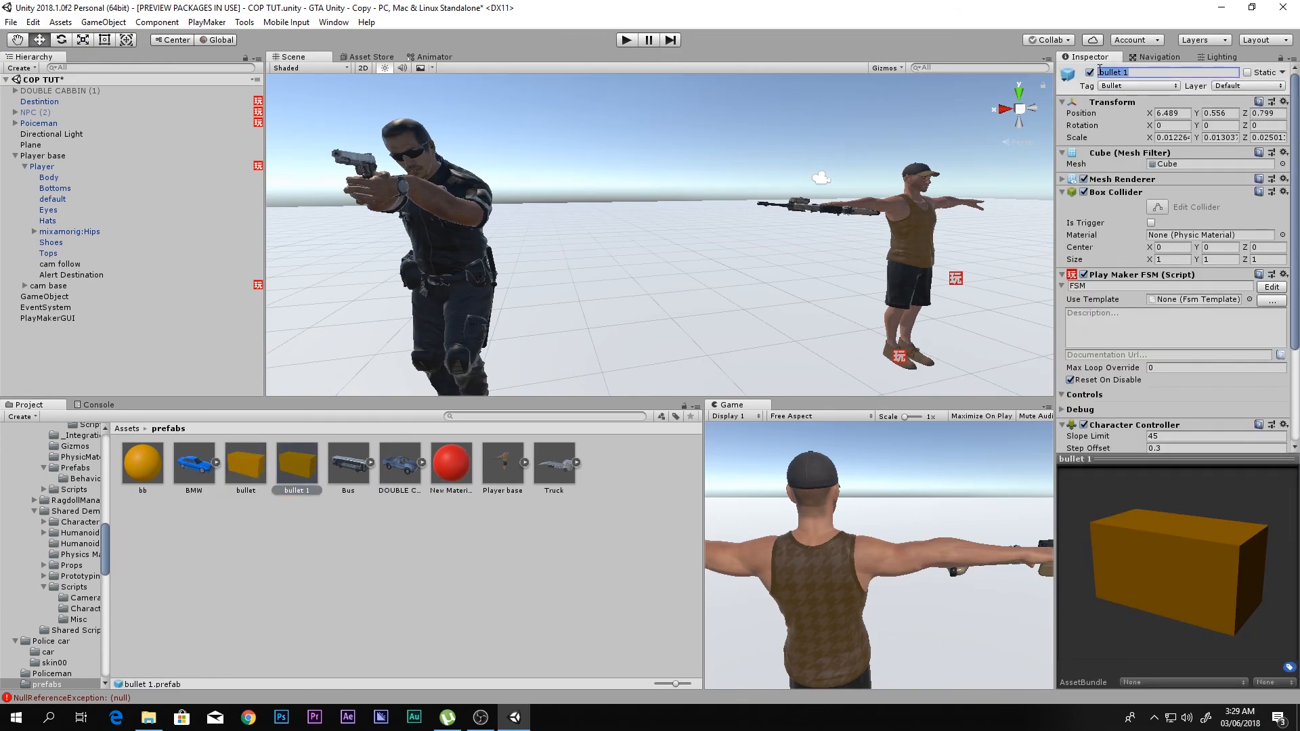
left_click(1140, 73)
double_click(1141, 72)
- Open the Police bullet's FSM and review State 1's Translate and Raycast 2 actions and State 2's tag comparison
left_click(1272, 287)
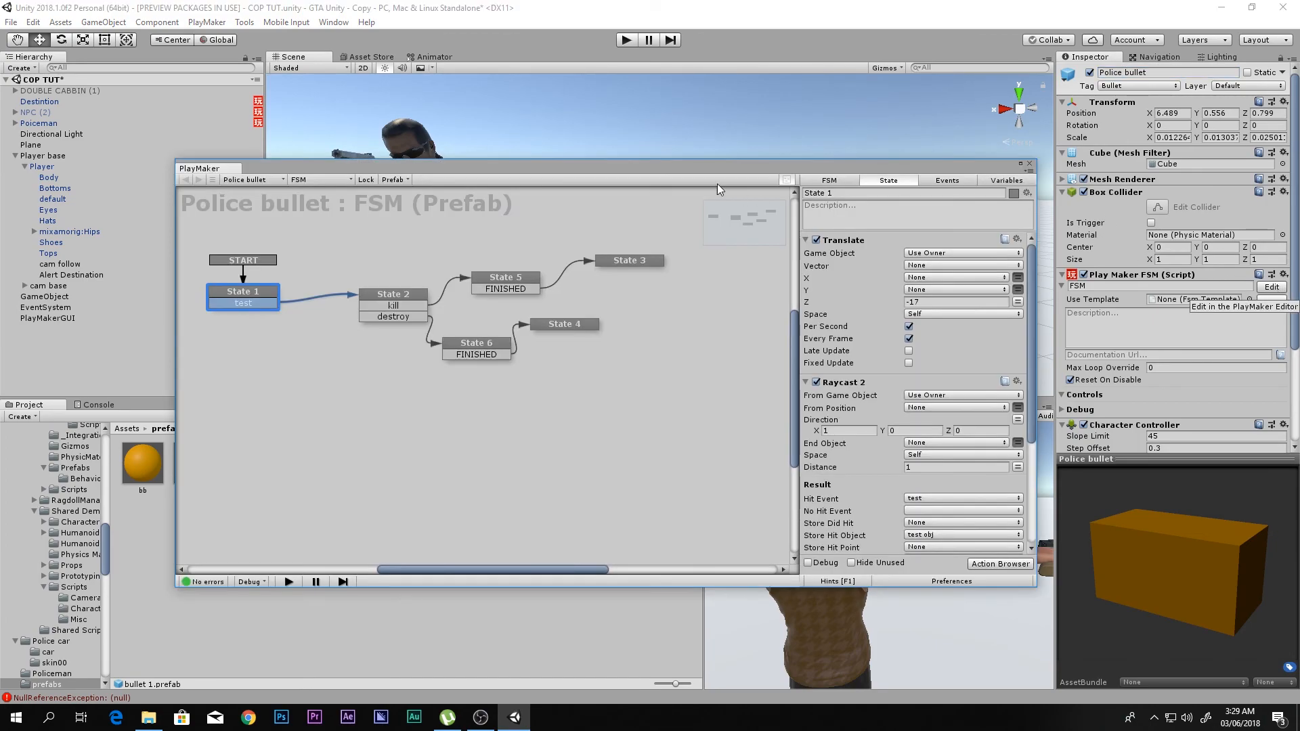
left_click_drag(916, 170, 956, 150)
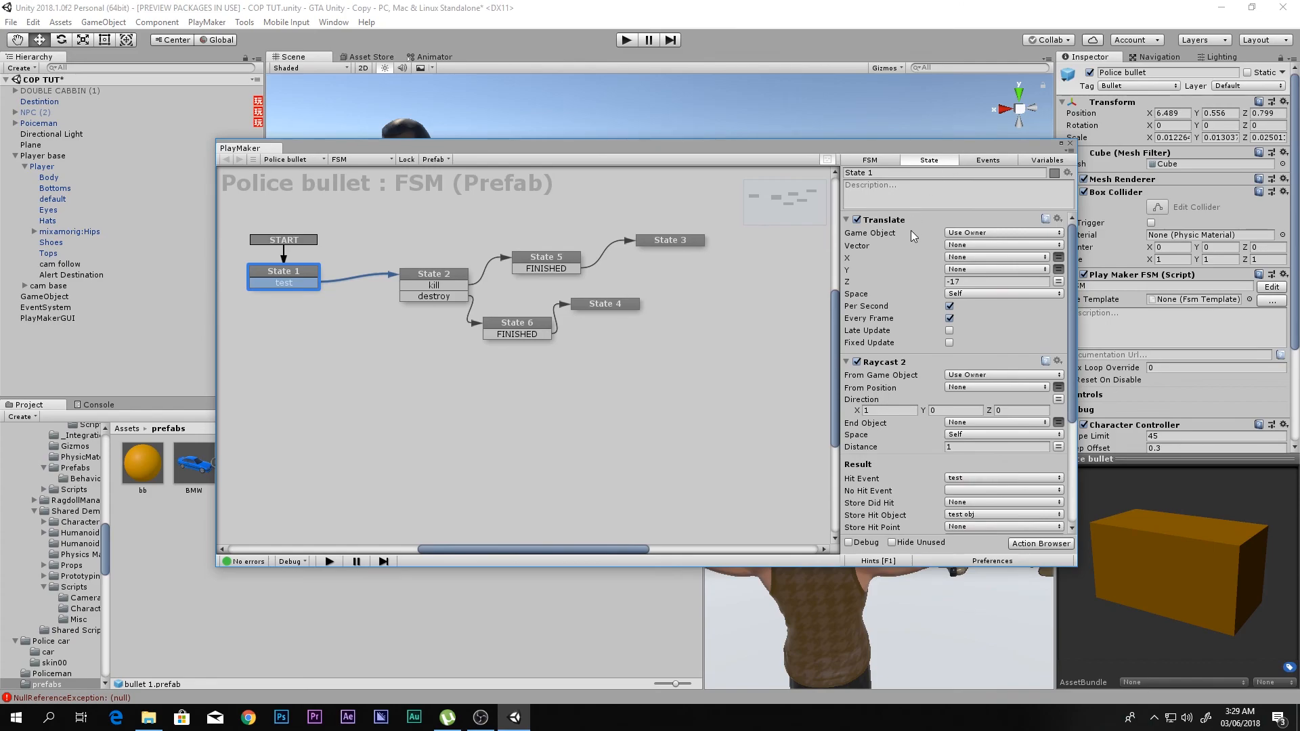
scroll(895, 290, "down", 5)
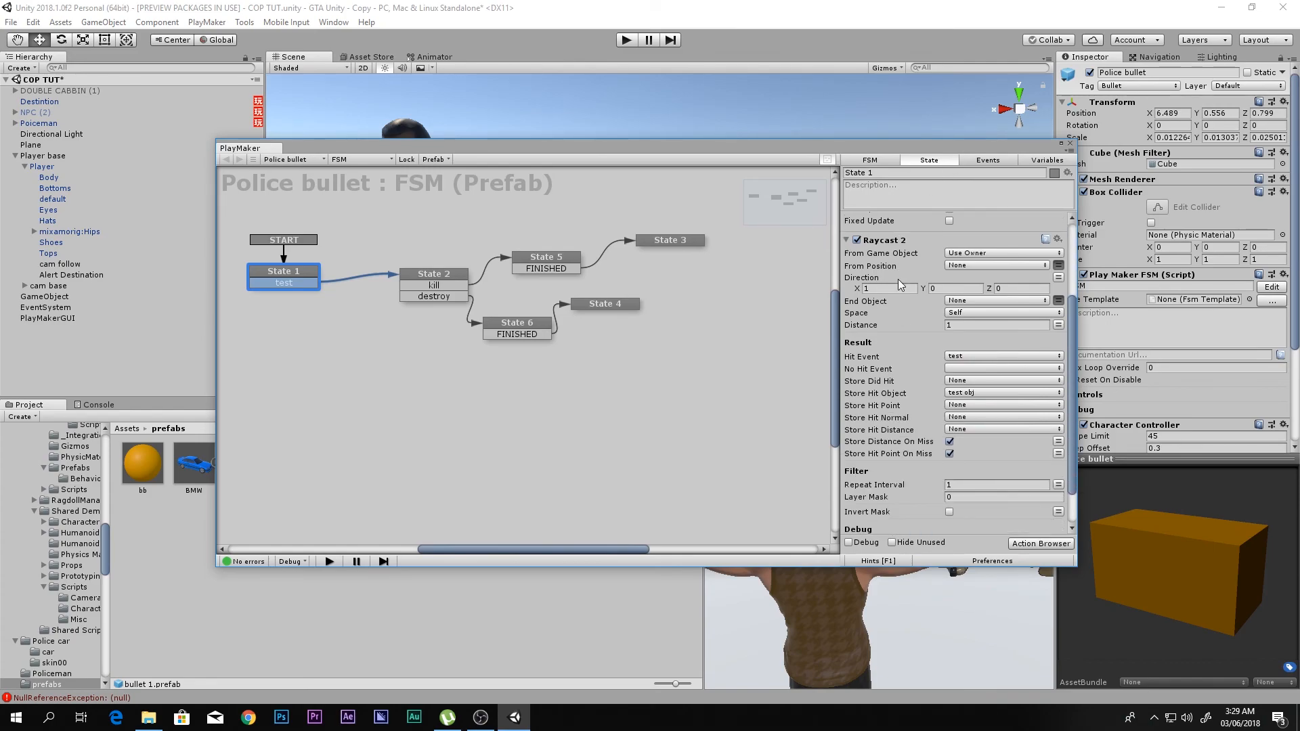
scroll(908, 266, "down", 2)
left_click(464, 279)
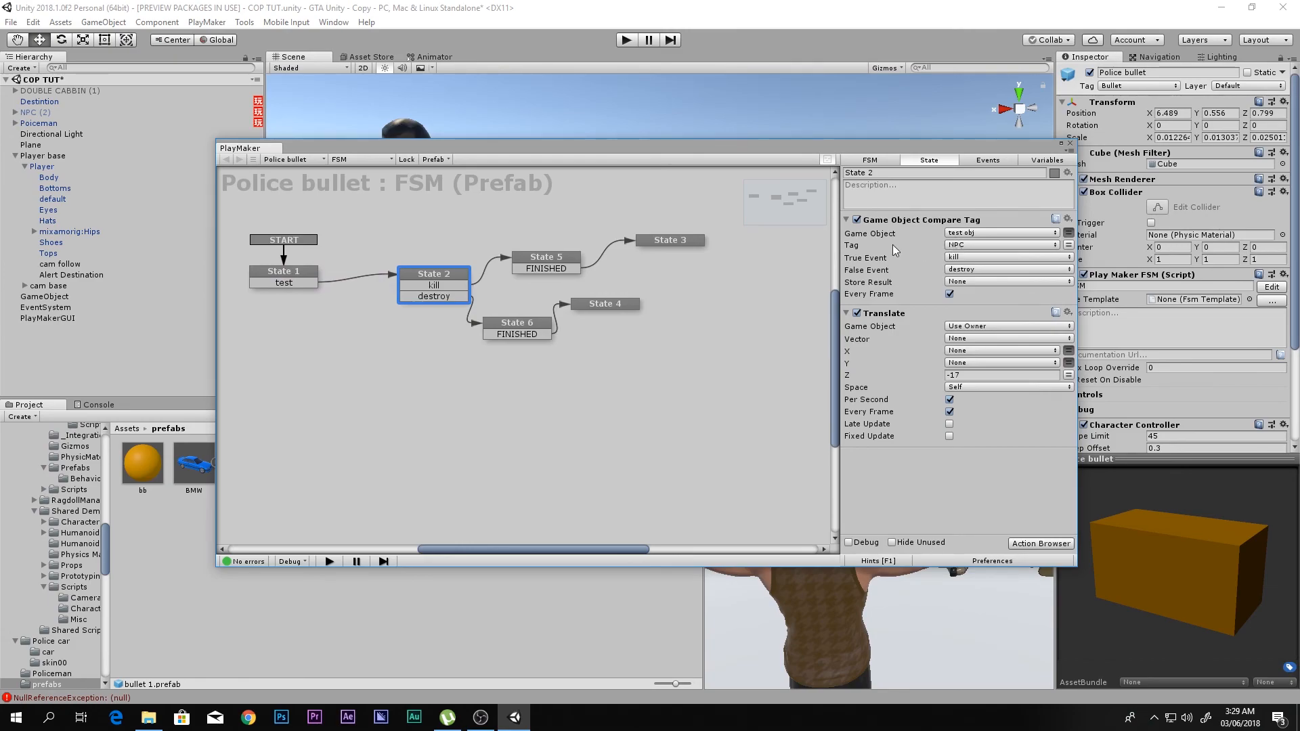
- Select the Player object in the hierarchy and assign it the Player tag
left_click(41, 167)
left_click(1127, 87)
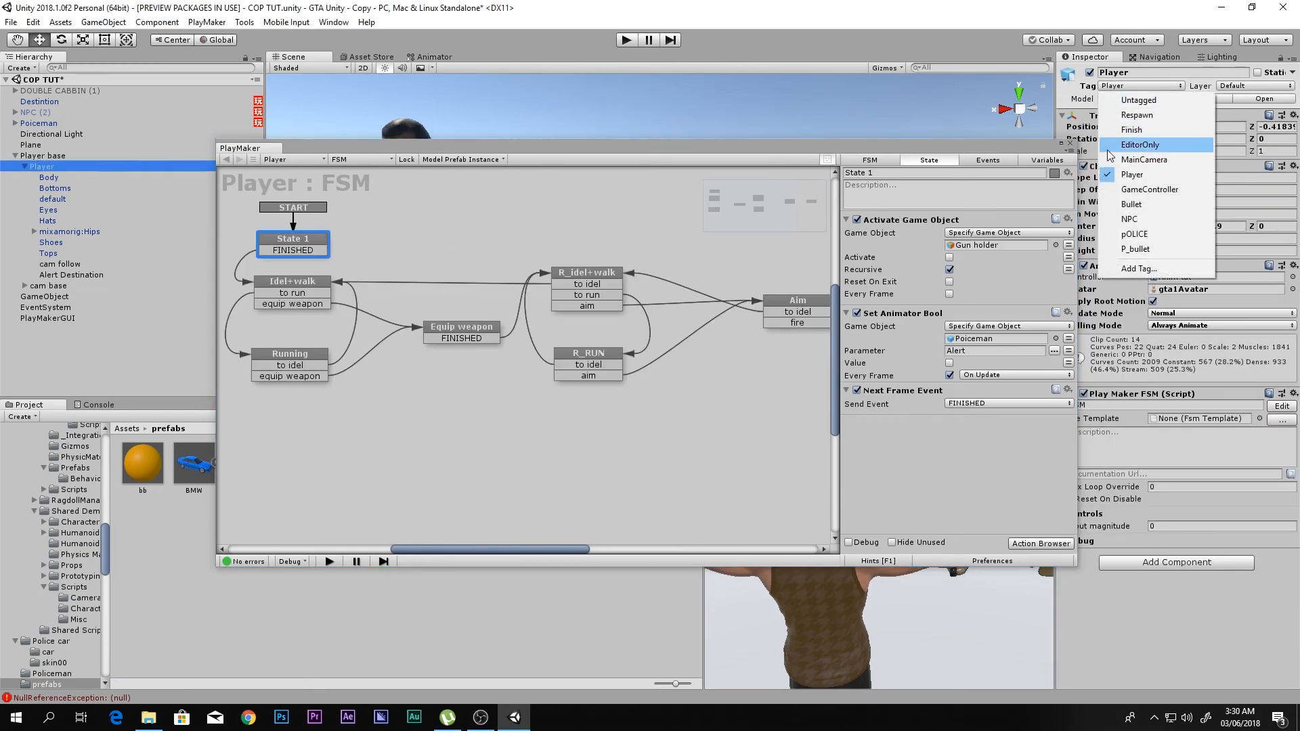
left_click(1171, 179)
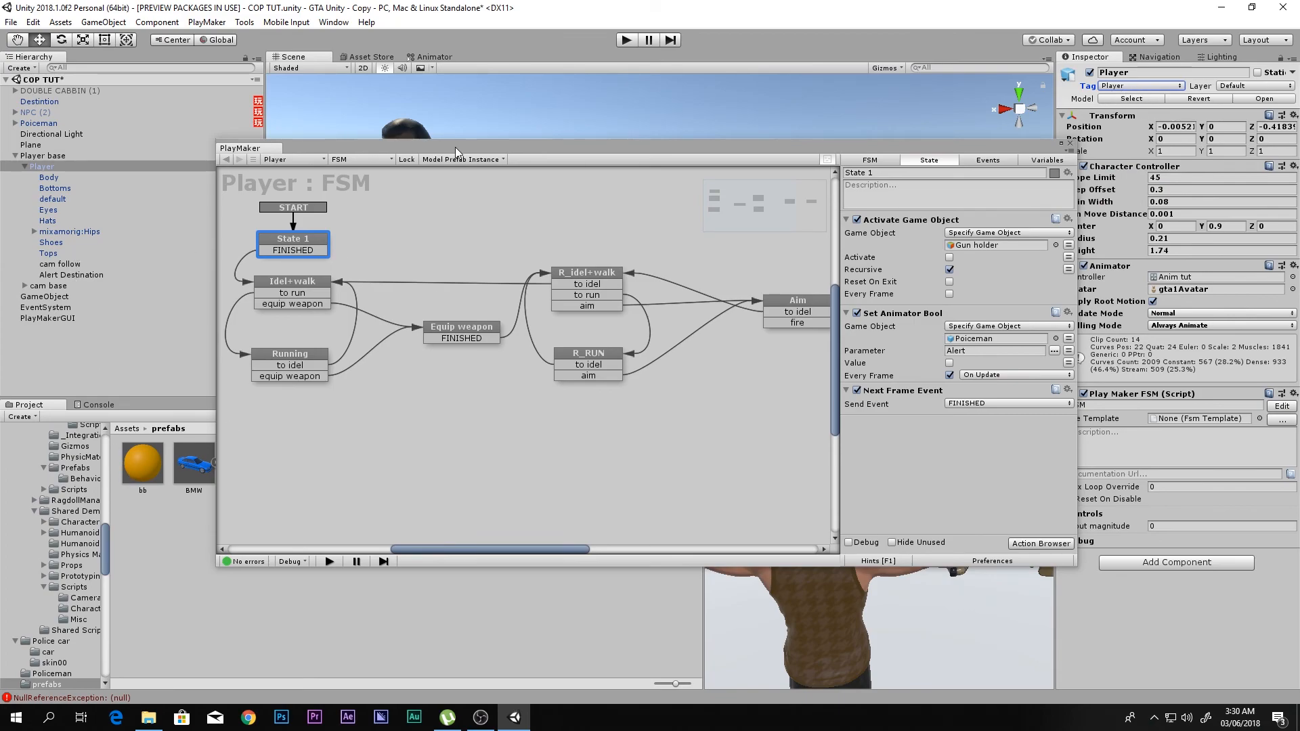
- Rename the duplicated bullet 1 prefab asset as Police bullet in the prefabs folder
left_click_drag(455, 147, 807, 159)
left_click(298, 470)
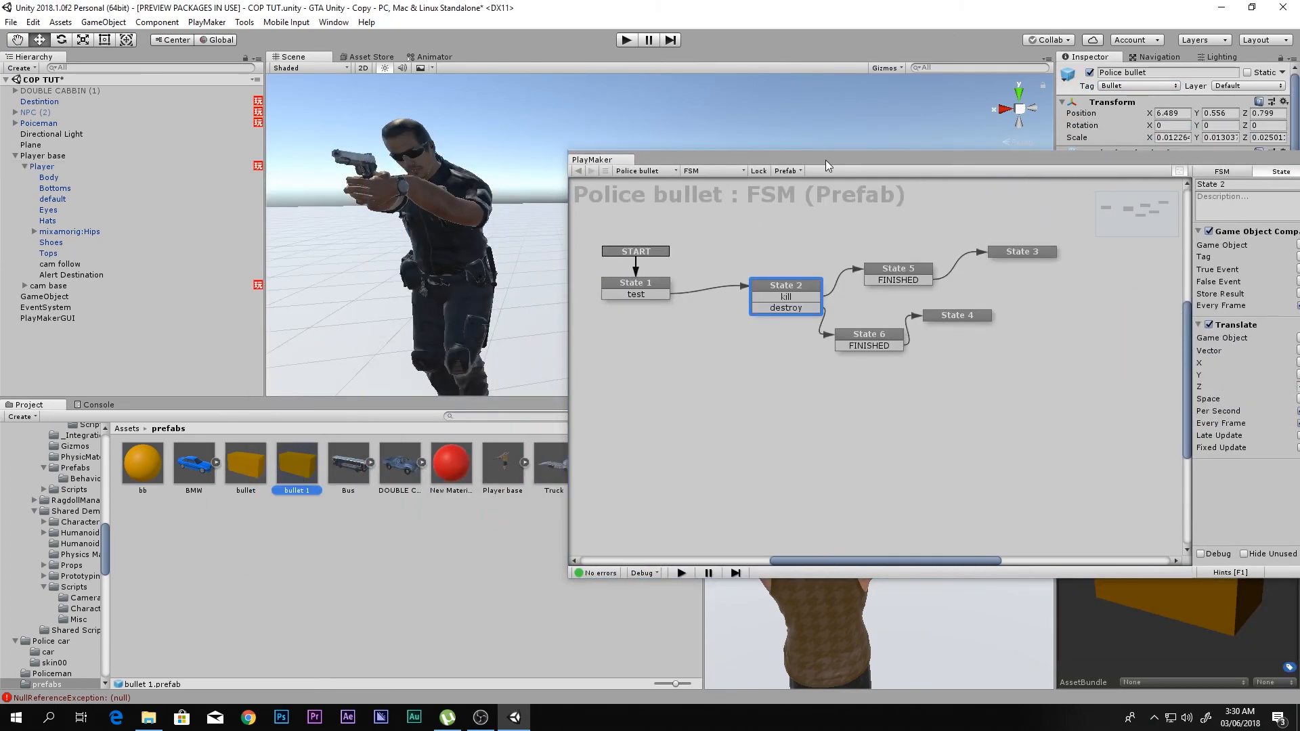
left_click(299, 493)
type("Police bullet")
key("Return")
- Set the tag in State 2's Game Object Compare Tag action to Player in the Police bullet FSM
left_click_drag(789, 157, 522, 128)
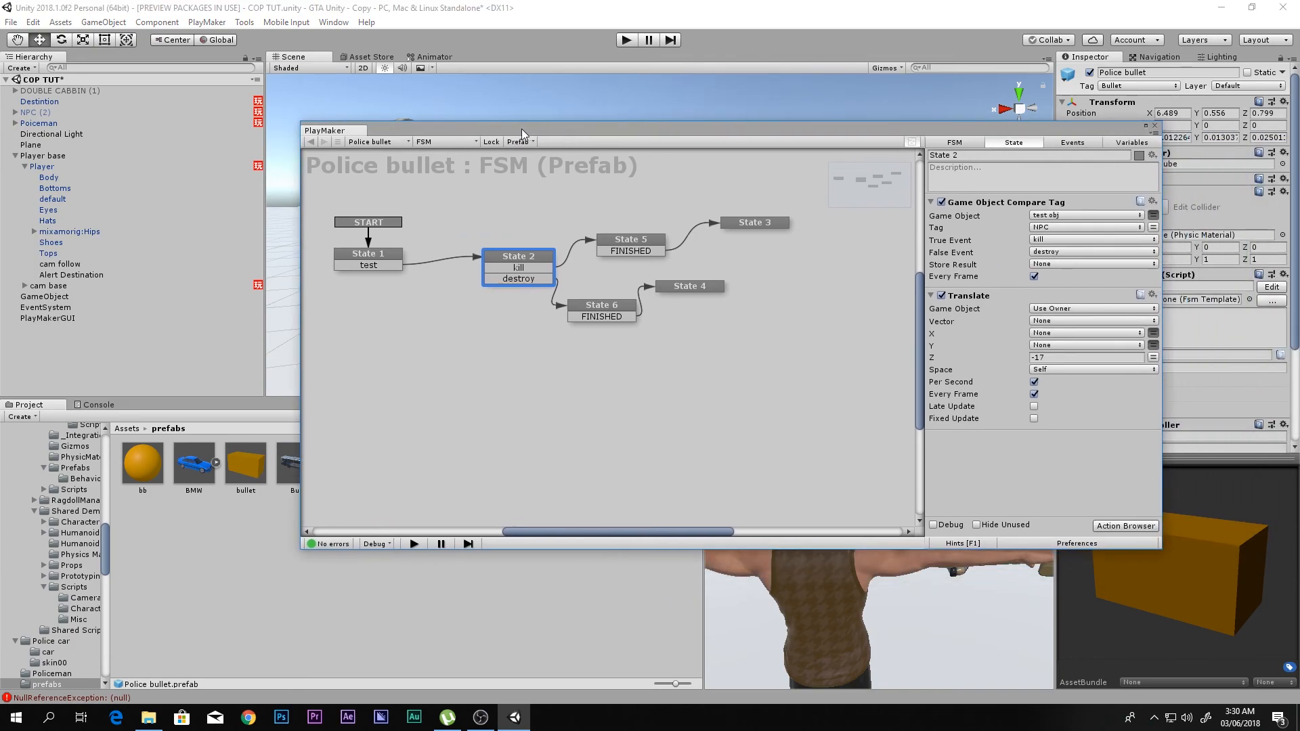
left_click(1040, 229)
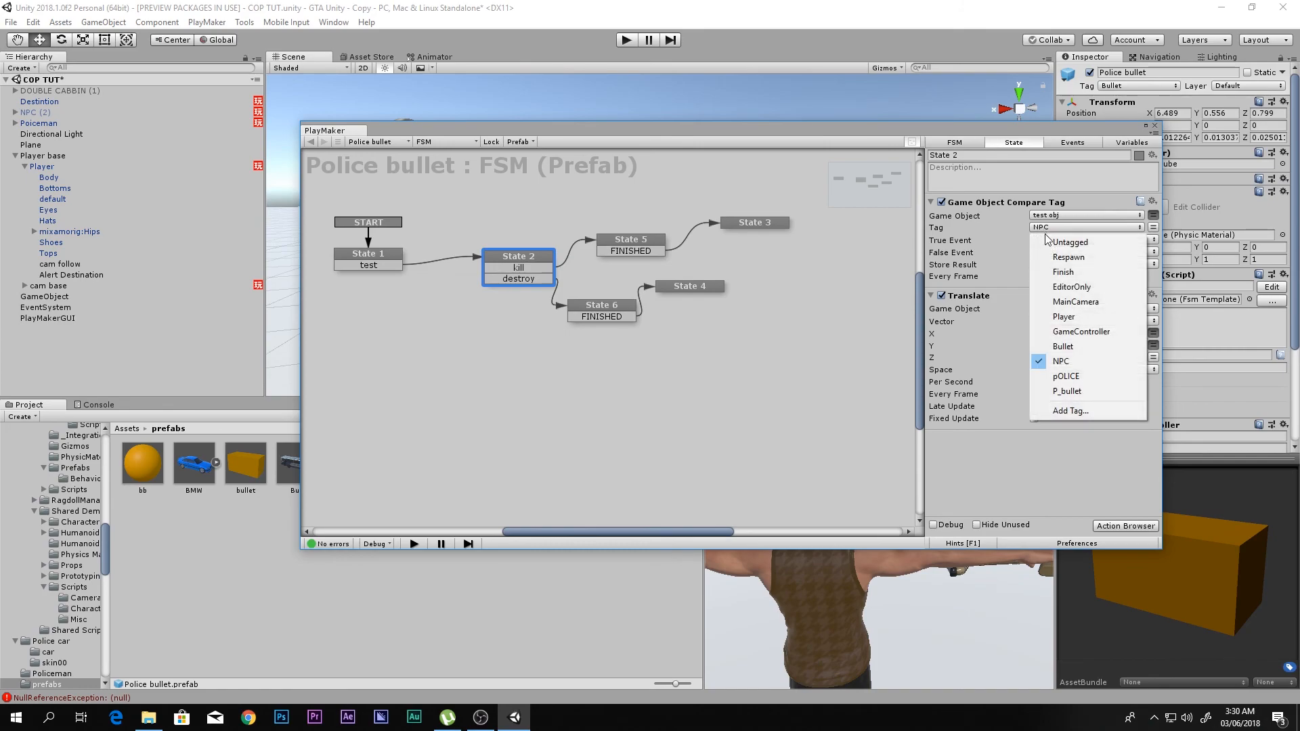
left_click(1068, 318)
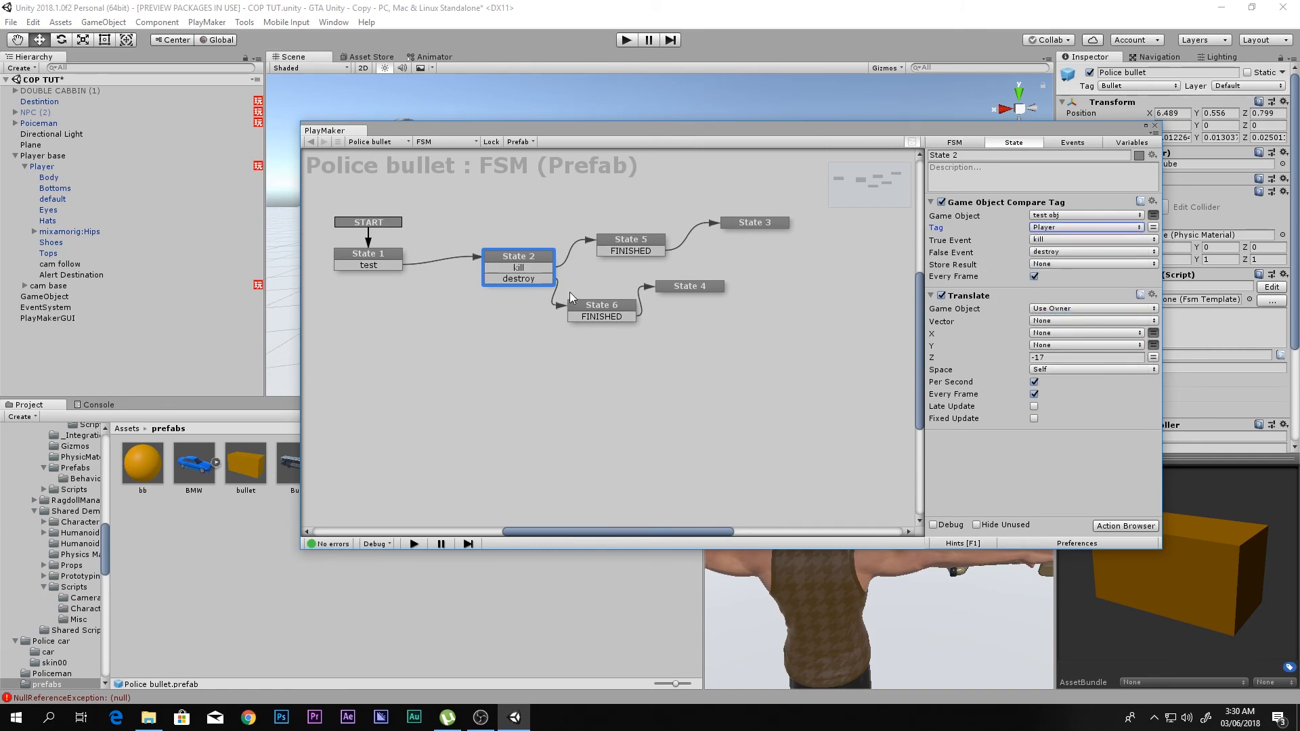
- Move State 4 level with State 6 and enable the Activate Game Object action in State 3
left_click(614, 307)
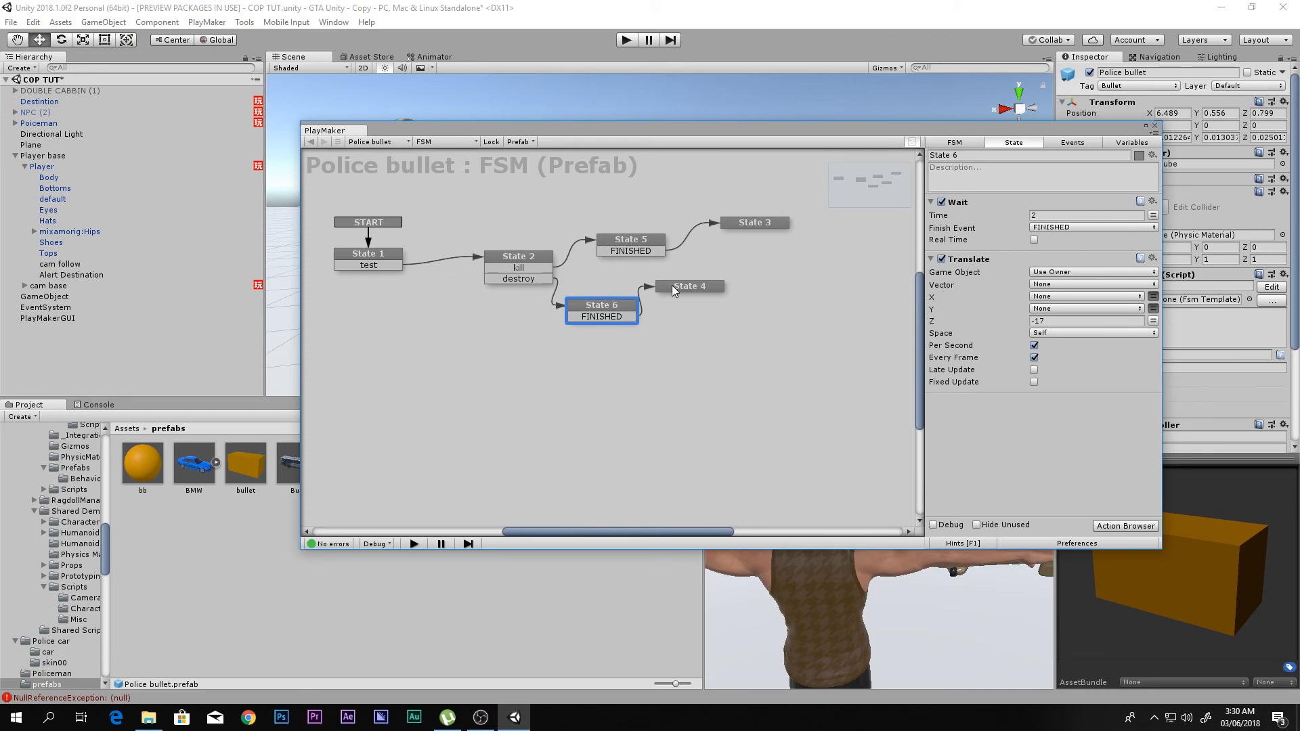
left_click_drag(672, 286, 701, 310)
left_click(648, 252)
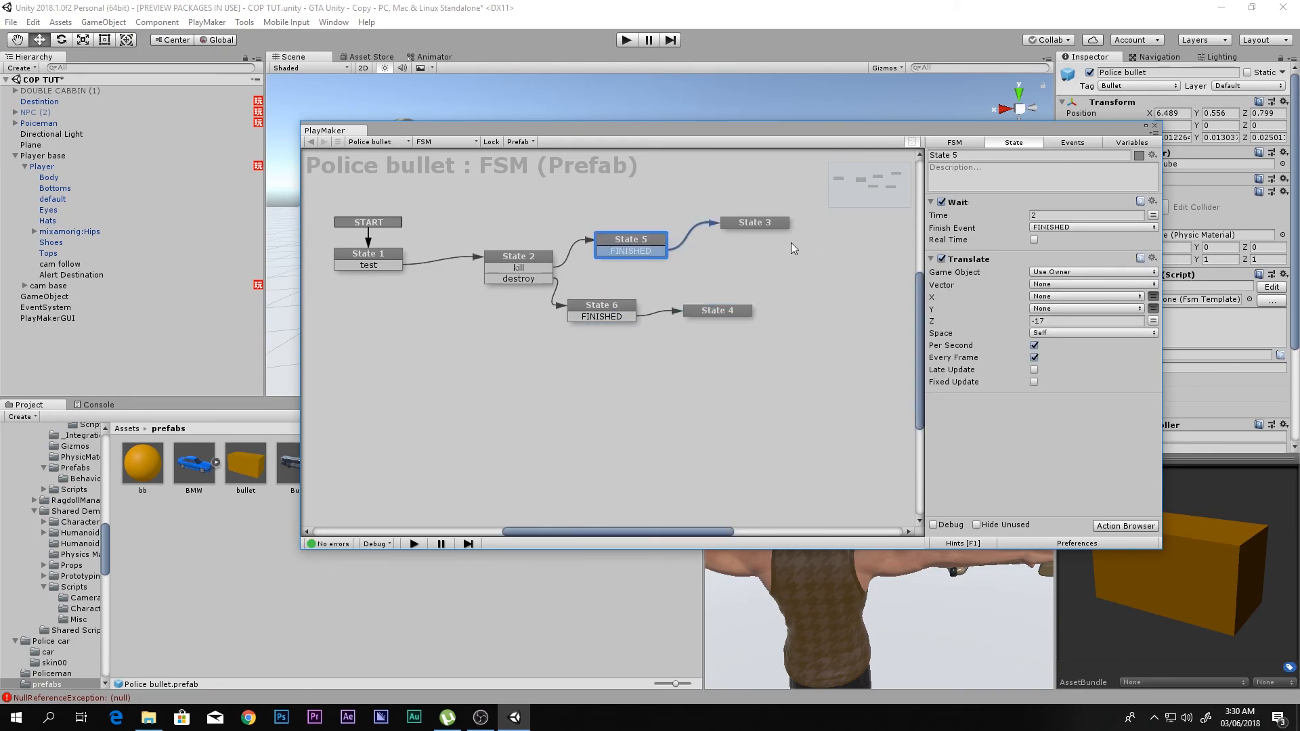
left_click(766, 224)
left_click(1010, 202)
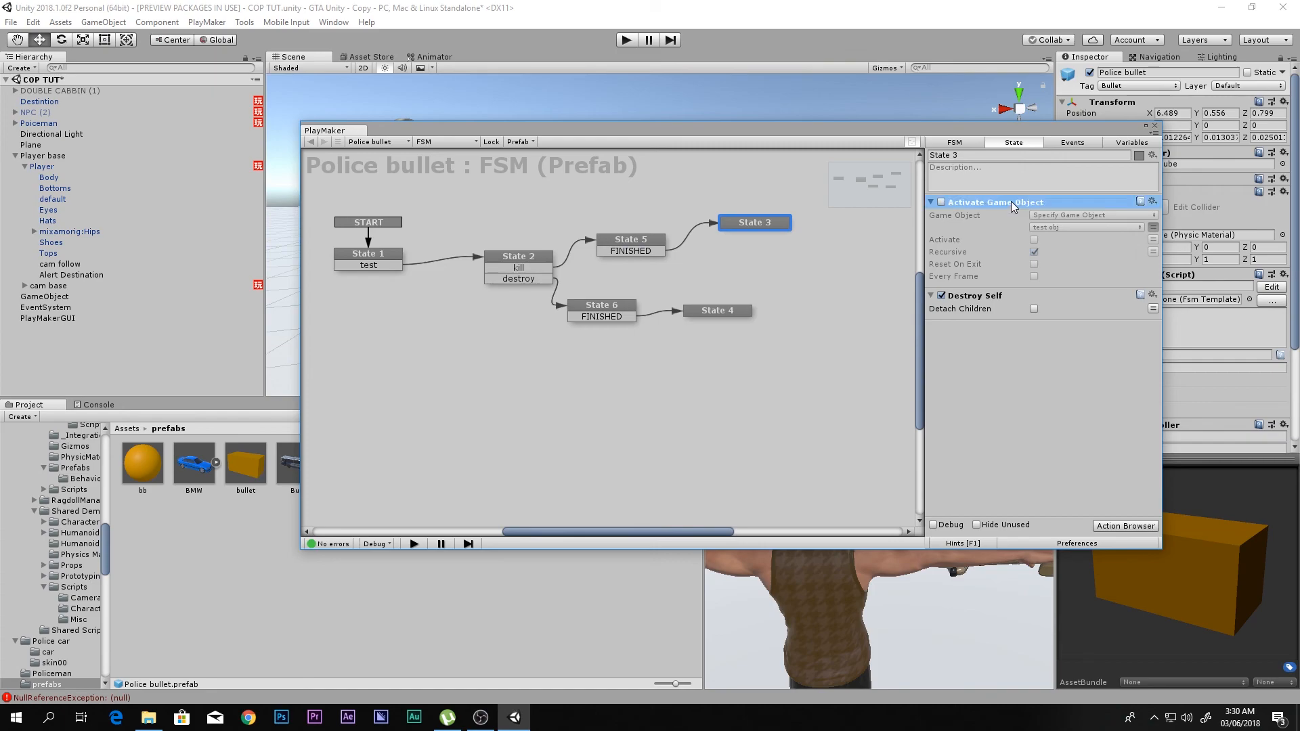
left_click(942, 202)
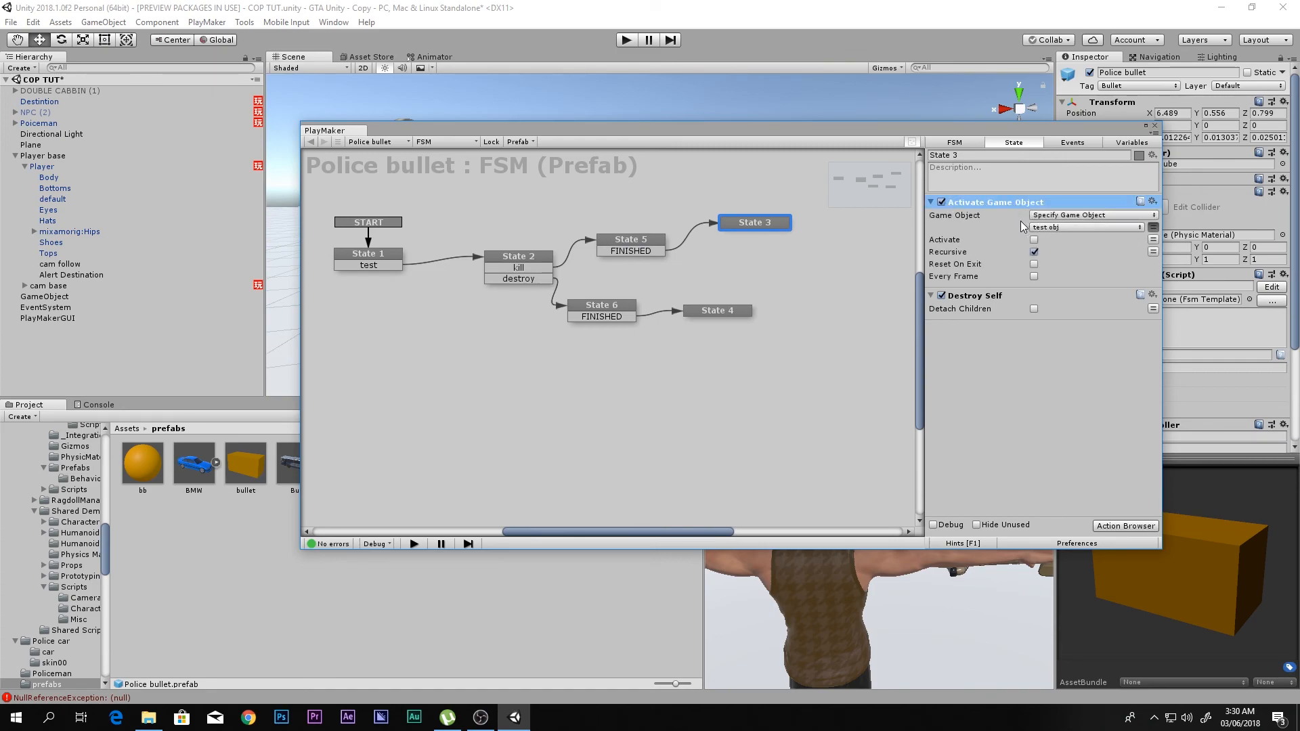
- Recheck State 5 and State 2, and examine the Translate and Raycast 2 settings in State 1
left_click_drag(660, 246, 658, 250)
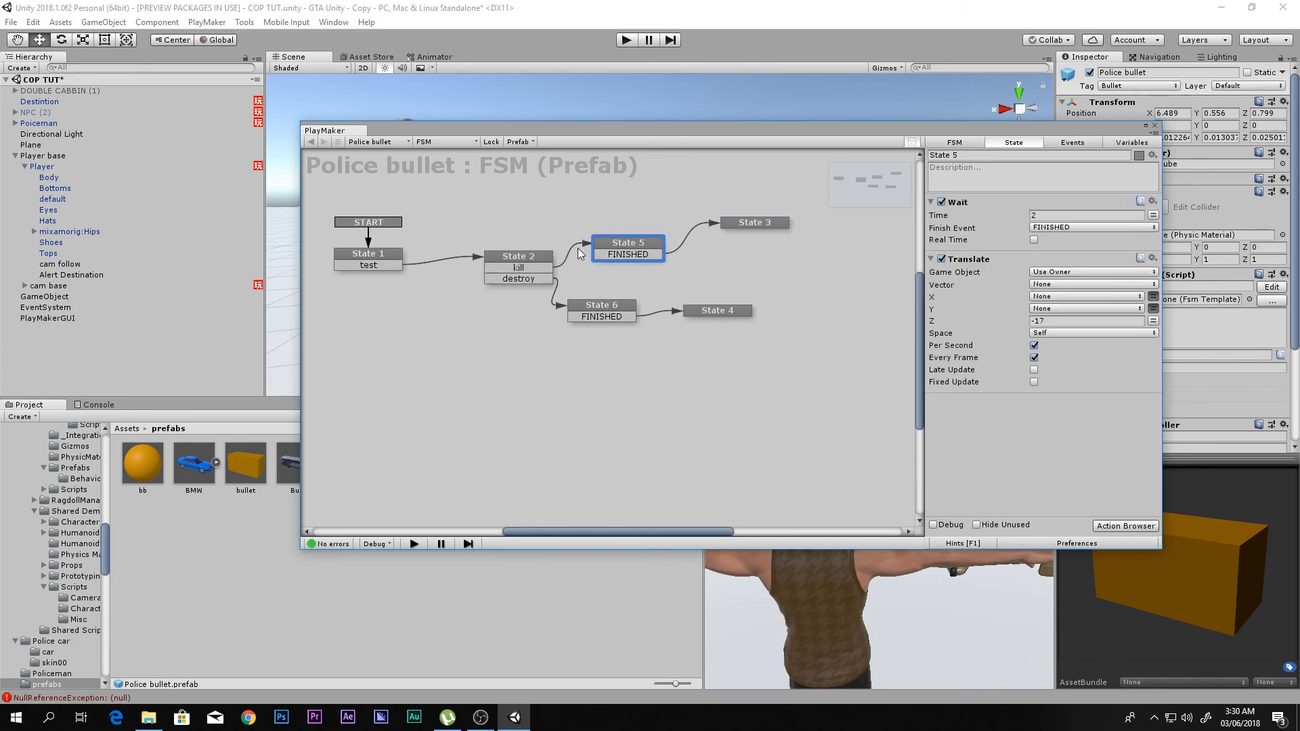
left_click(518, 267)
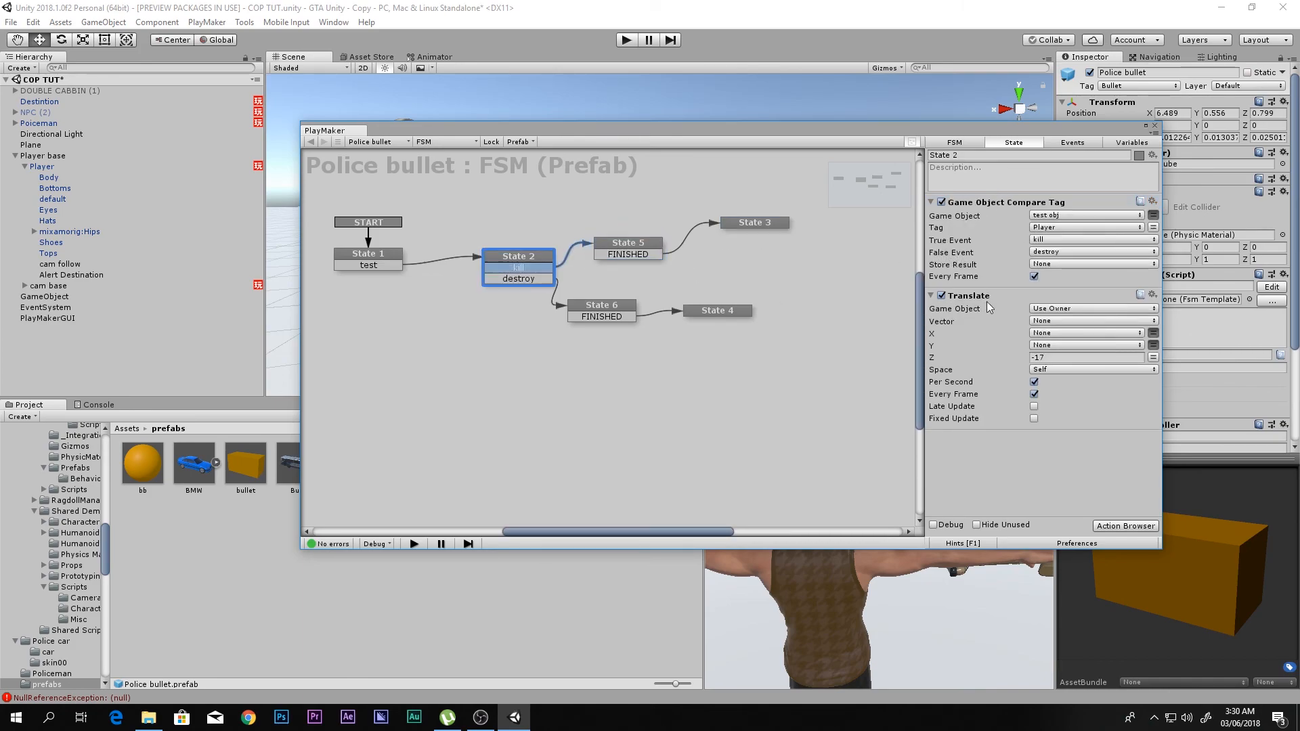
left_click(394, 266)
left_click(930, 202)
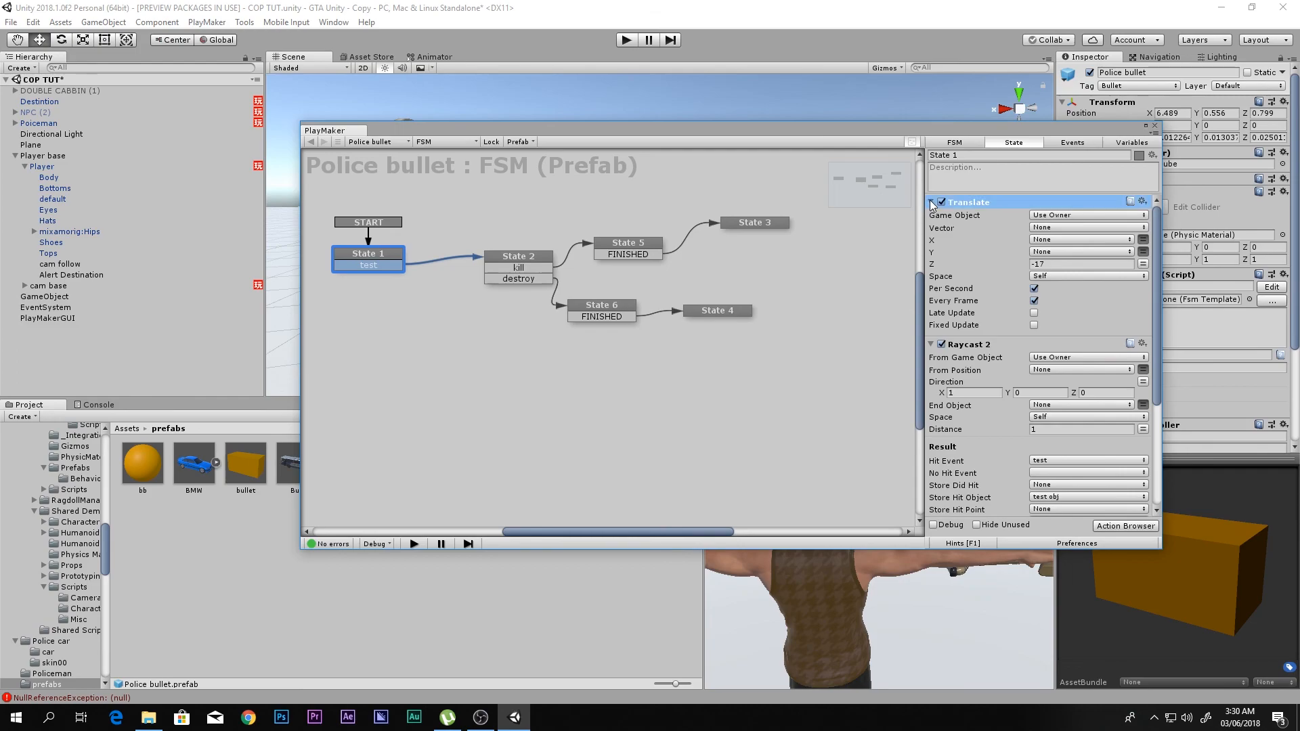
left_click(931, 217)
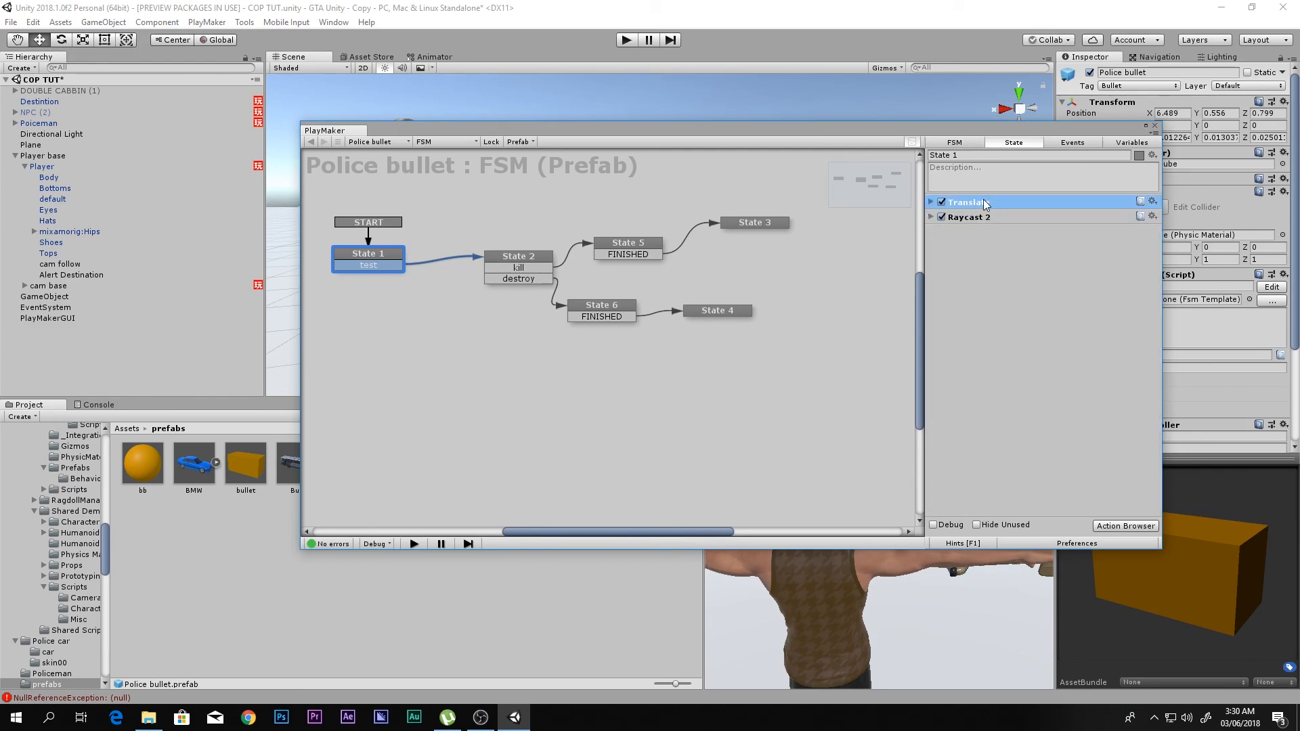
left_click(931, 202)
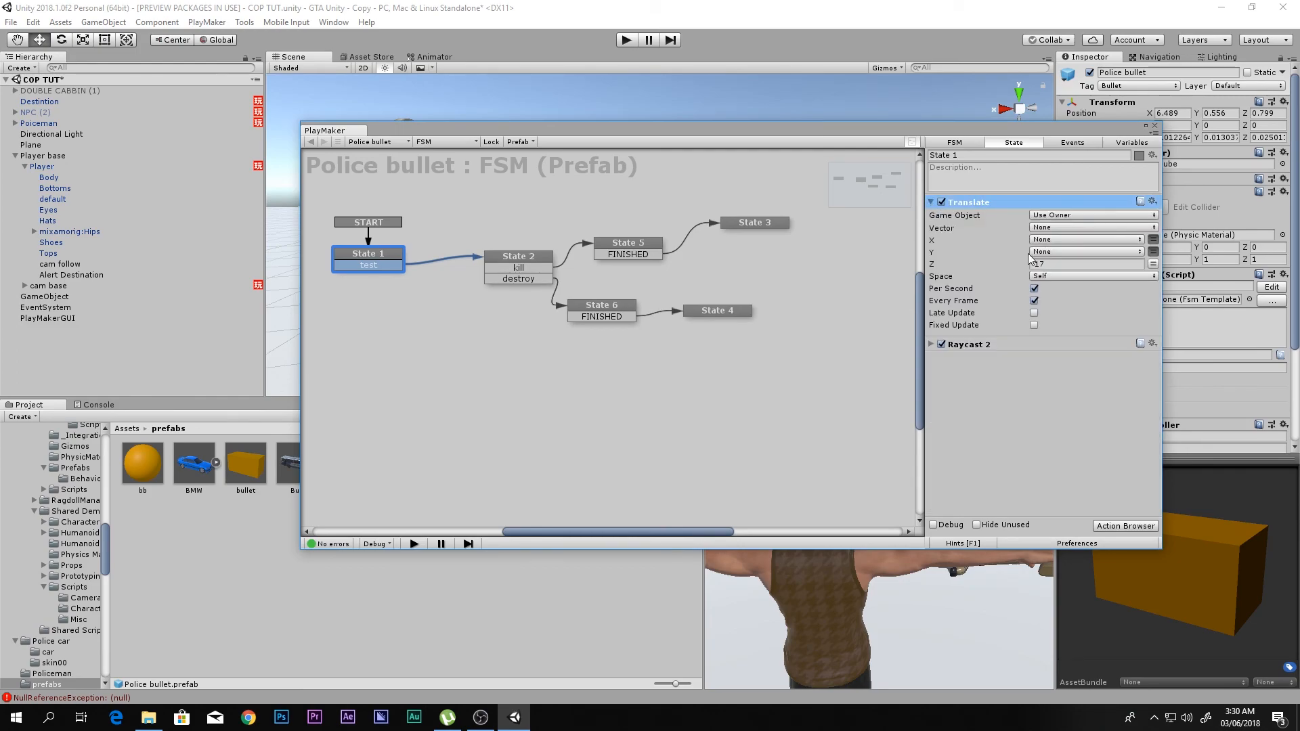
left_click(1062, 264)
left_click(1031, 363)
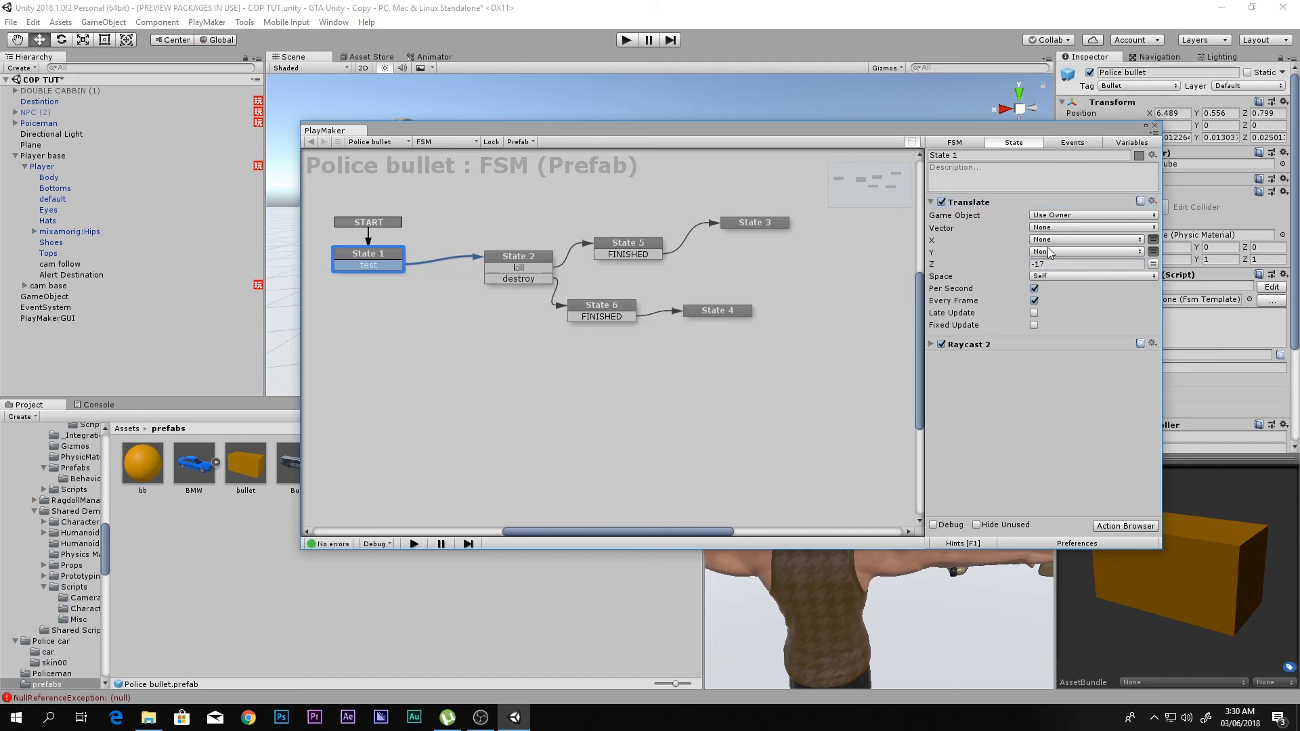
left_click(1071, 263)
left_click(969, 396)
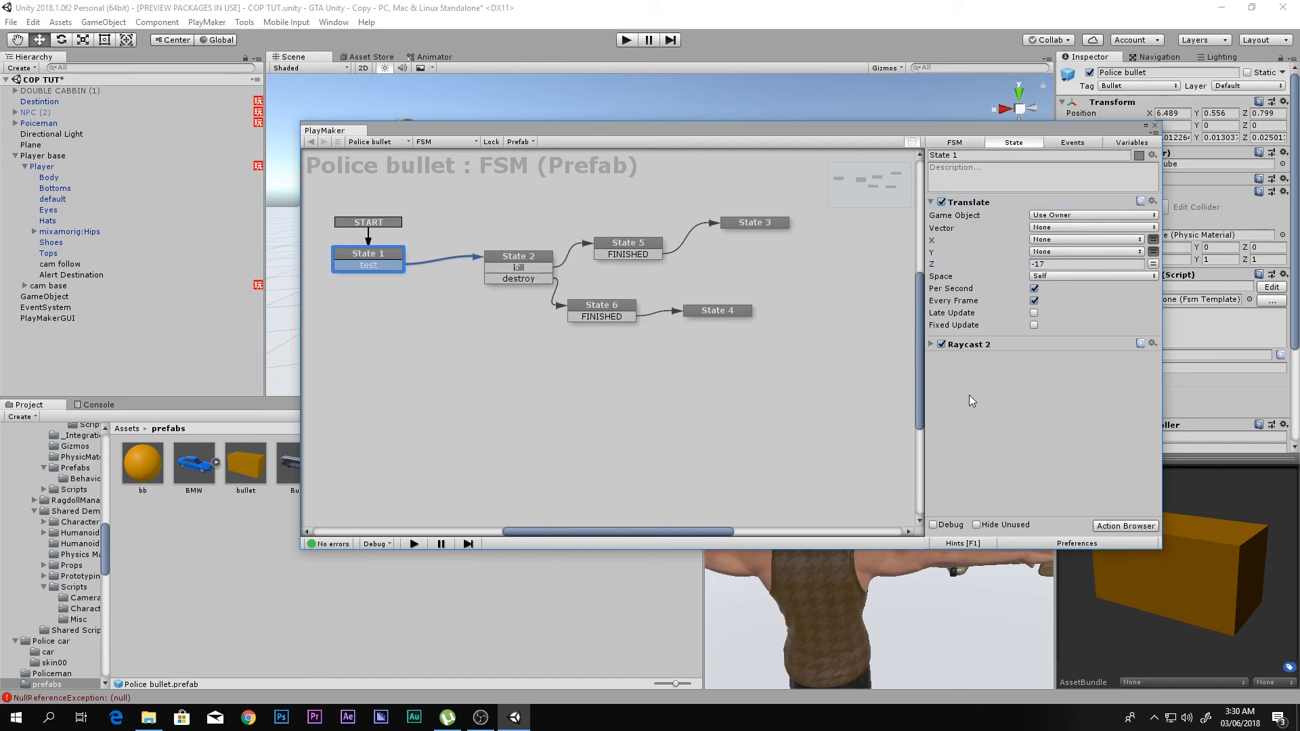
left_click(929, 345)
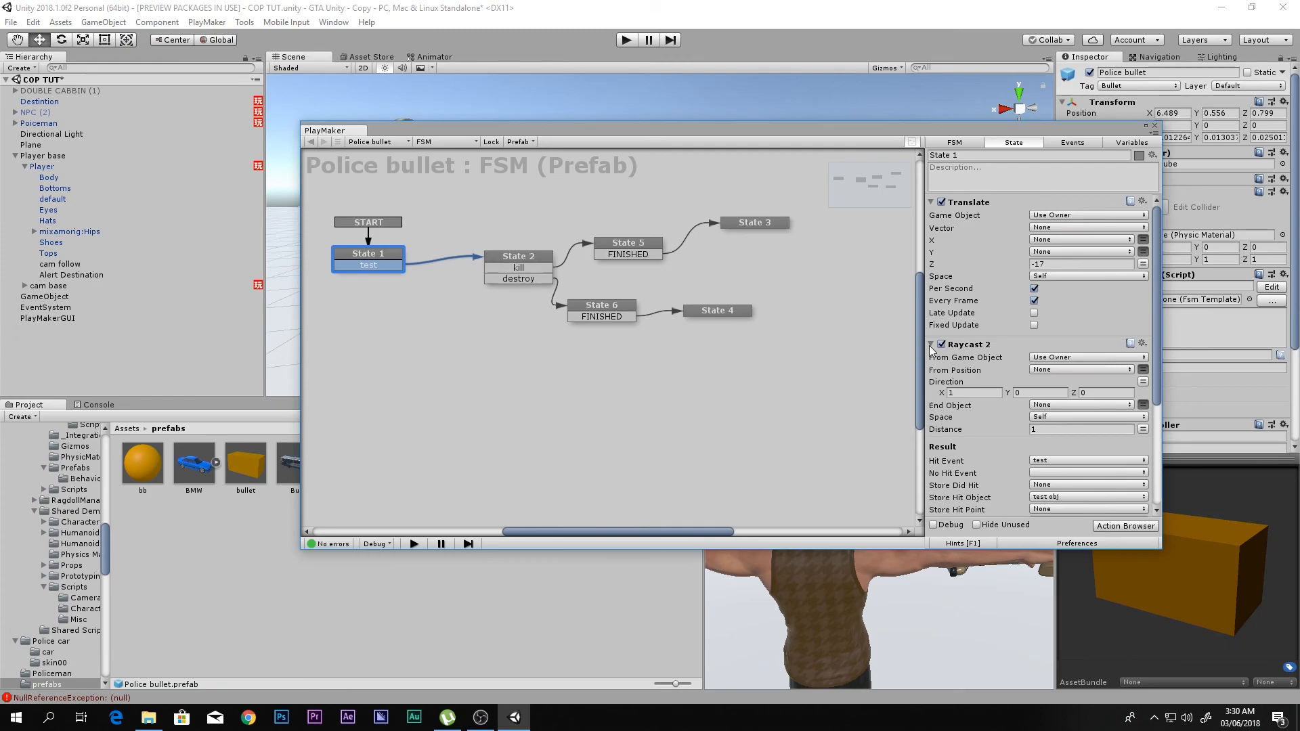
- Review the Raycast 2 settings in State 1 and the actions in the remaining states of the Police bullet FSM
left_click(932, 345)
left_click(932, 204)
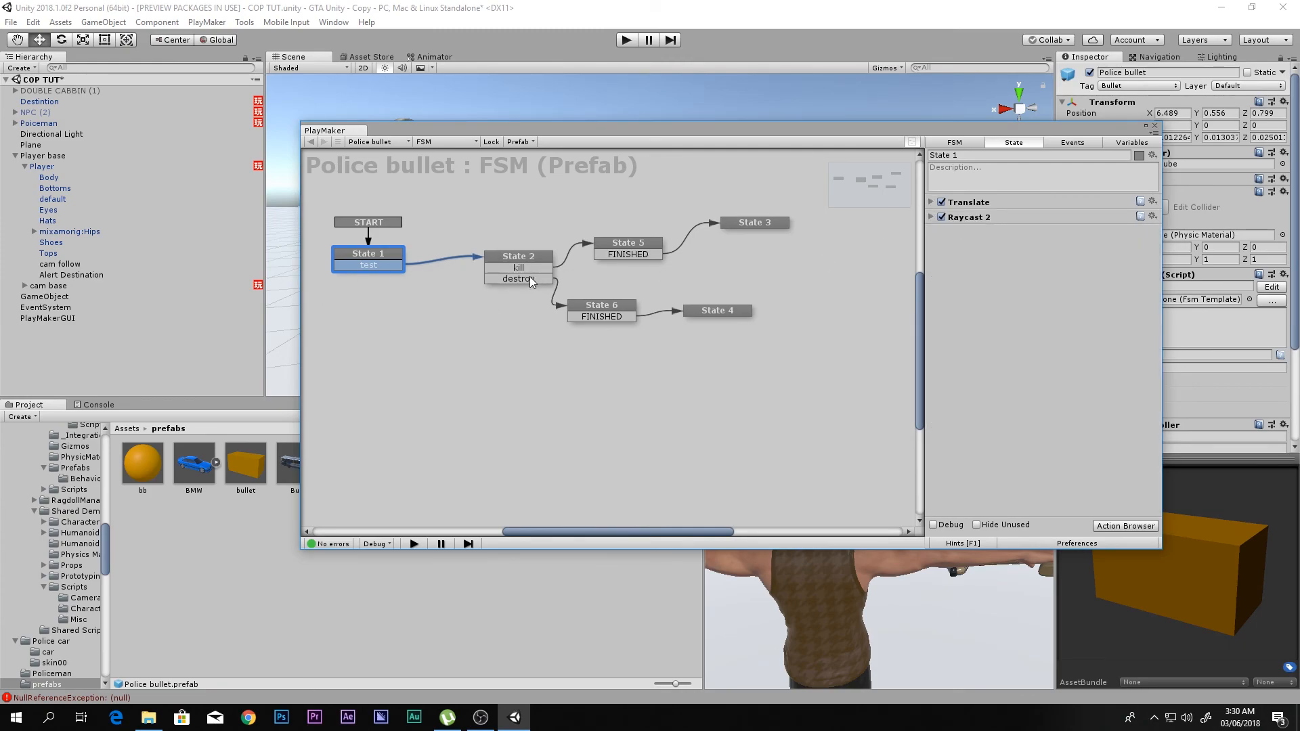
left_click(932, 218)
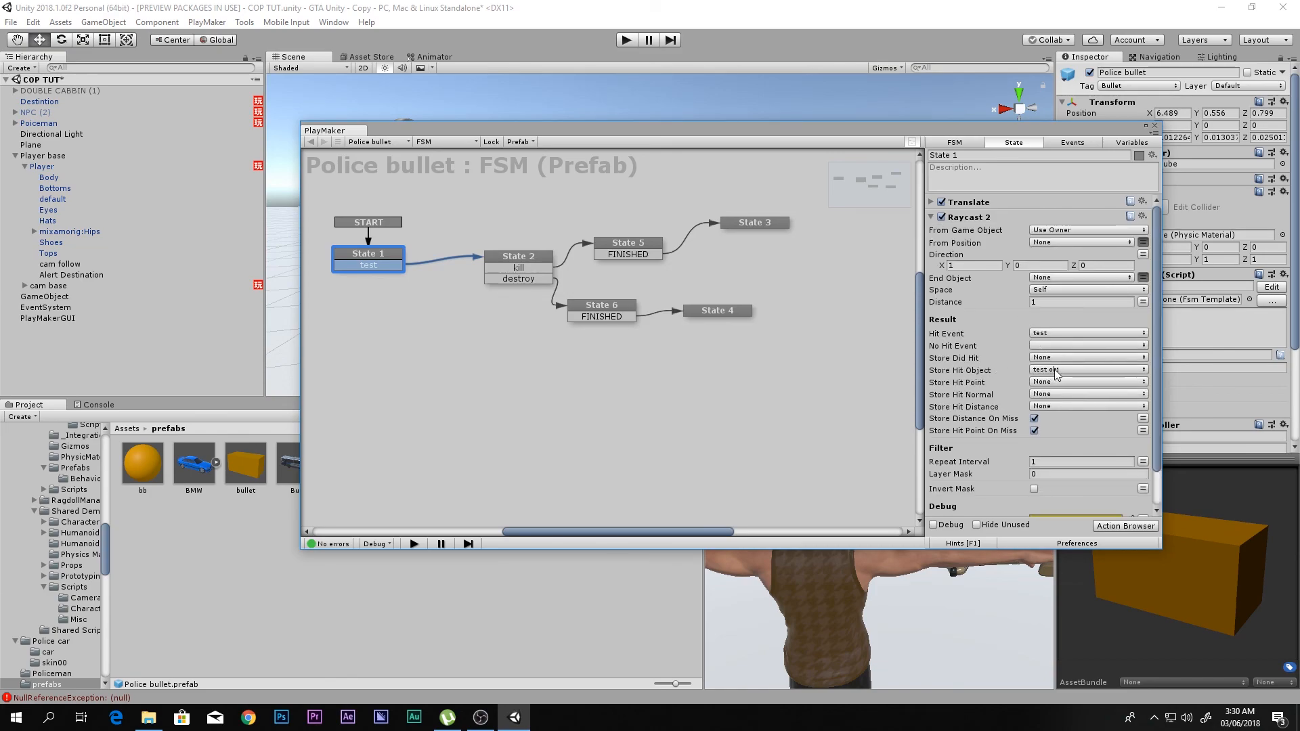
left_click(533, 258)
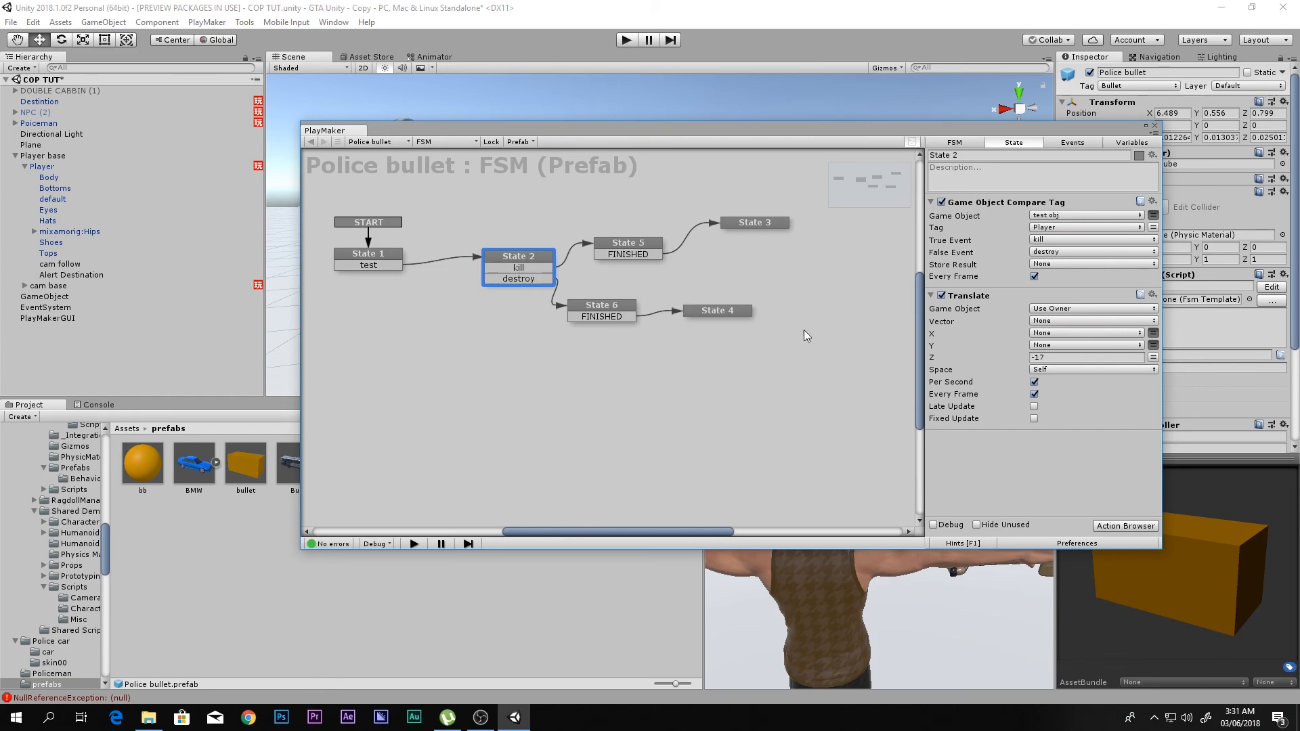
left_click(616, 309)
left_click(749, 285)
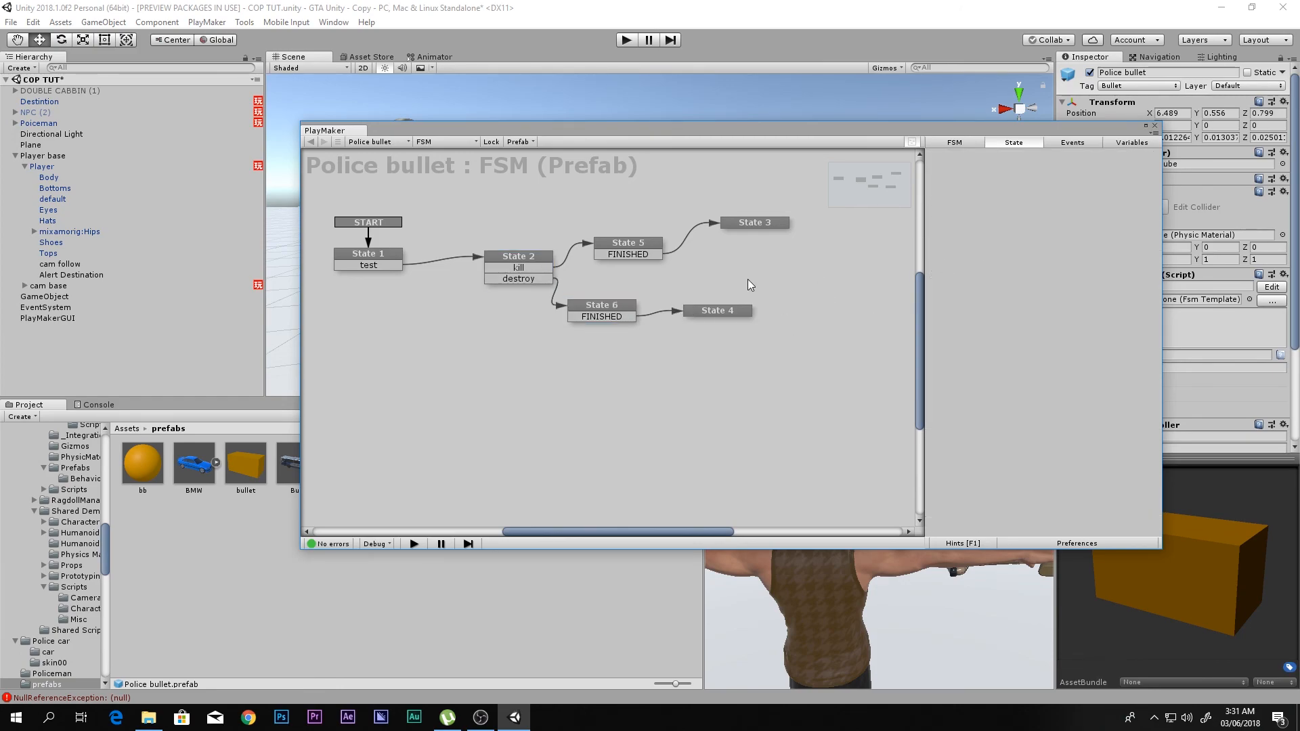
left_click(711, 313)
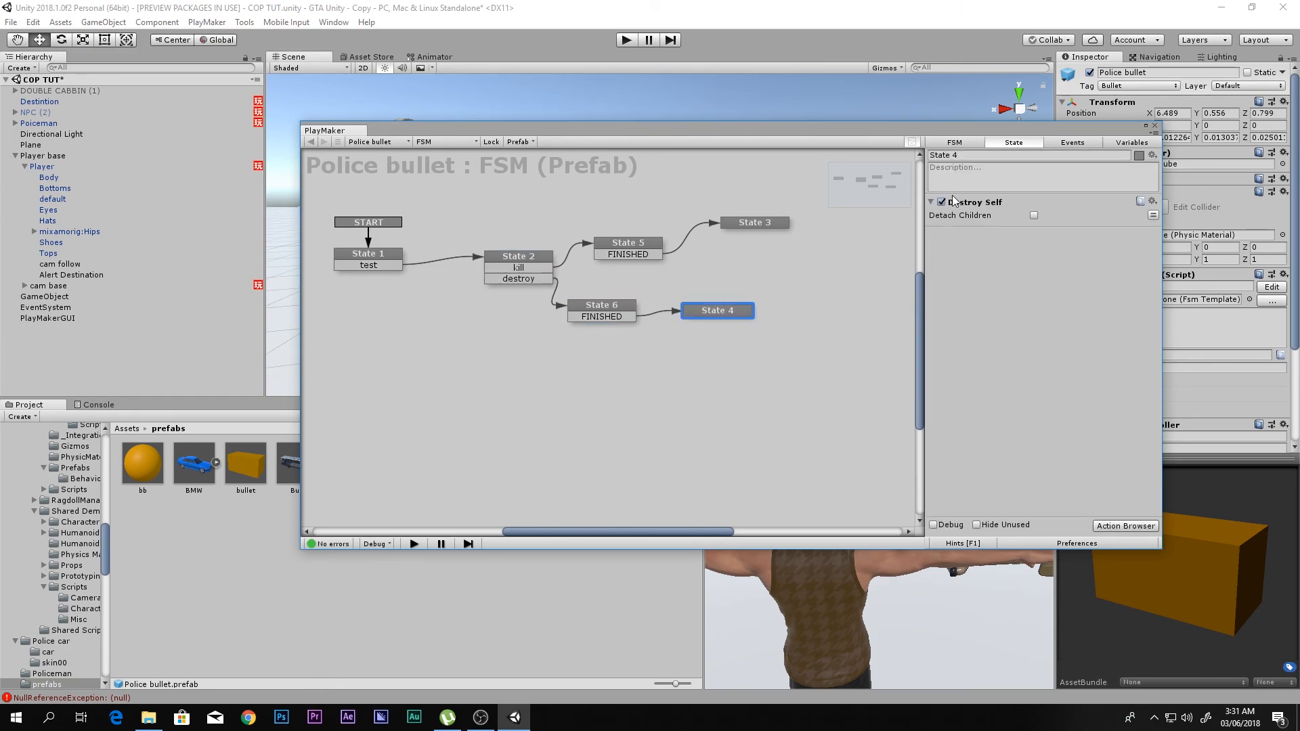
left_click(616, 249)
left_click(743, 222)
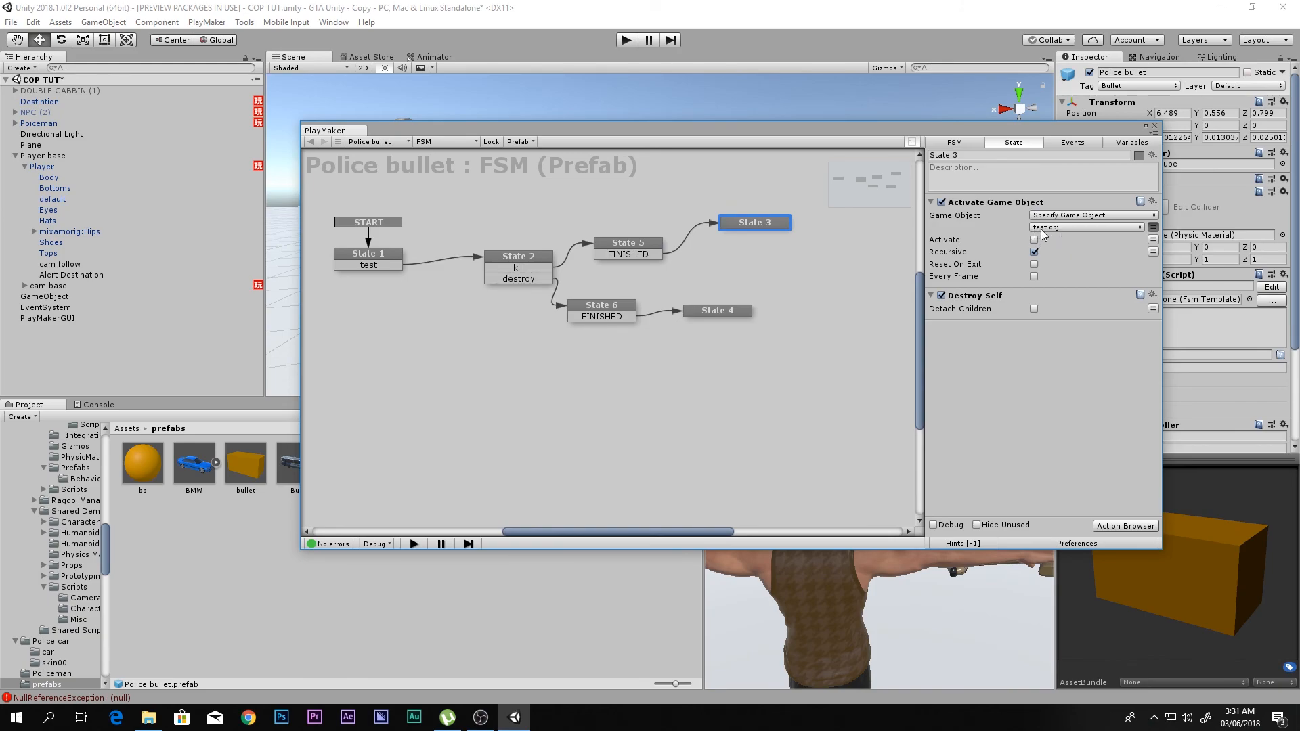
left_click(1156, 128)
key("shift+space")
left_click(627, 39)
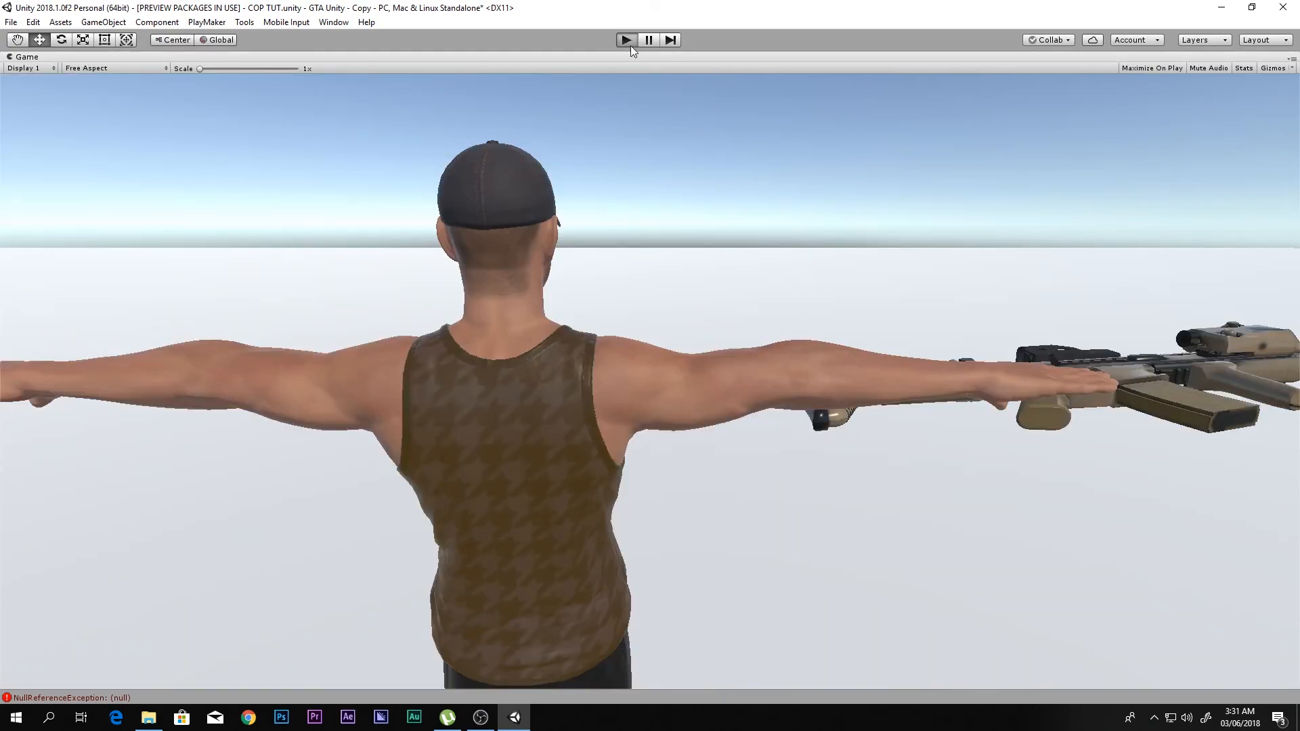
left_click(625, 40)
- Add a Create Object action to State 2 of the Poiceman FSM
scroll(698, 210, "down", 3)
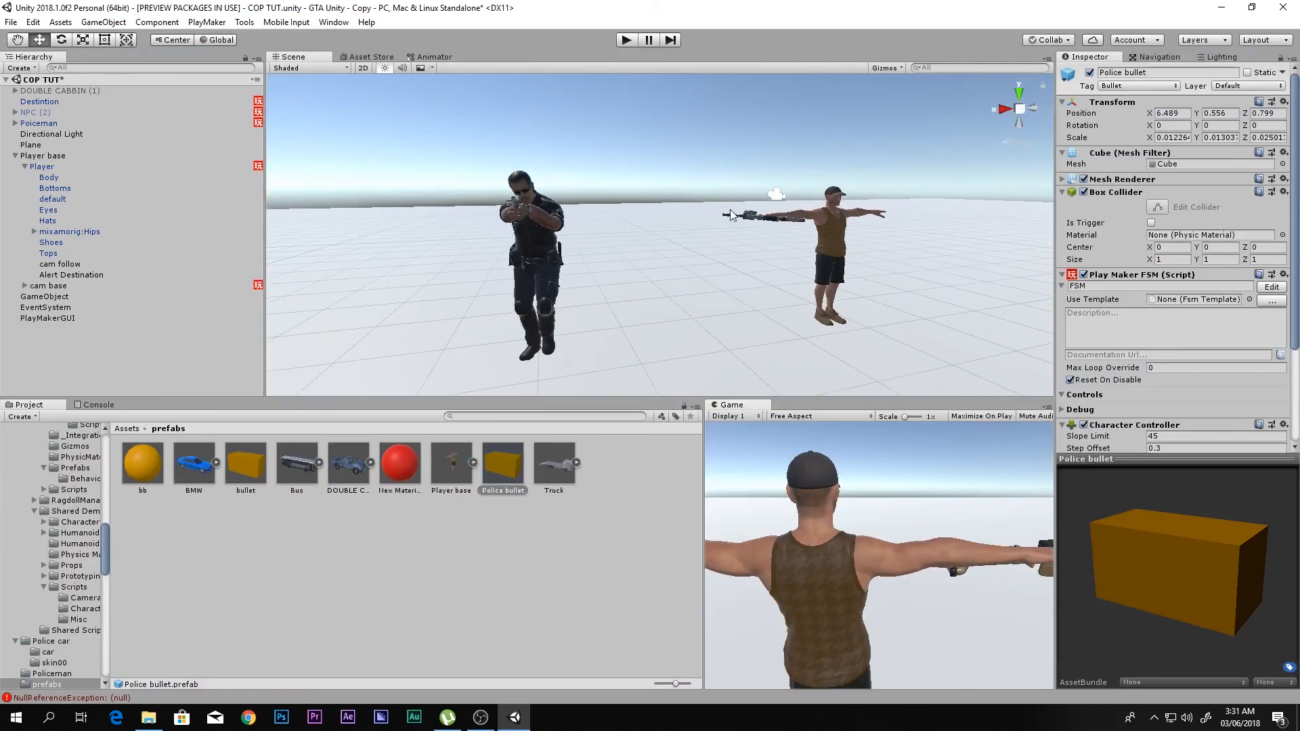
scroll(517, 194, "up", 3)
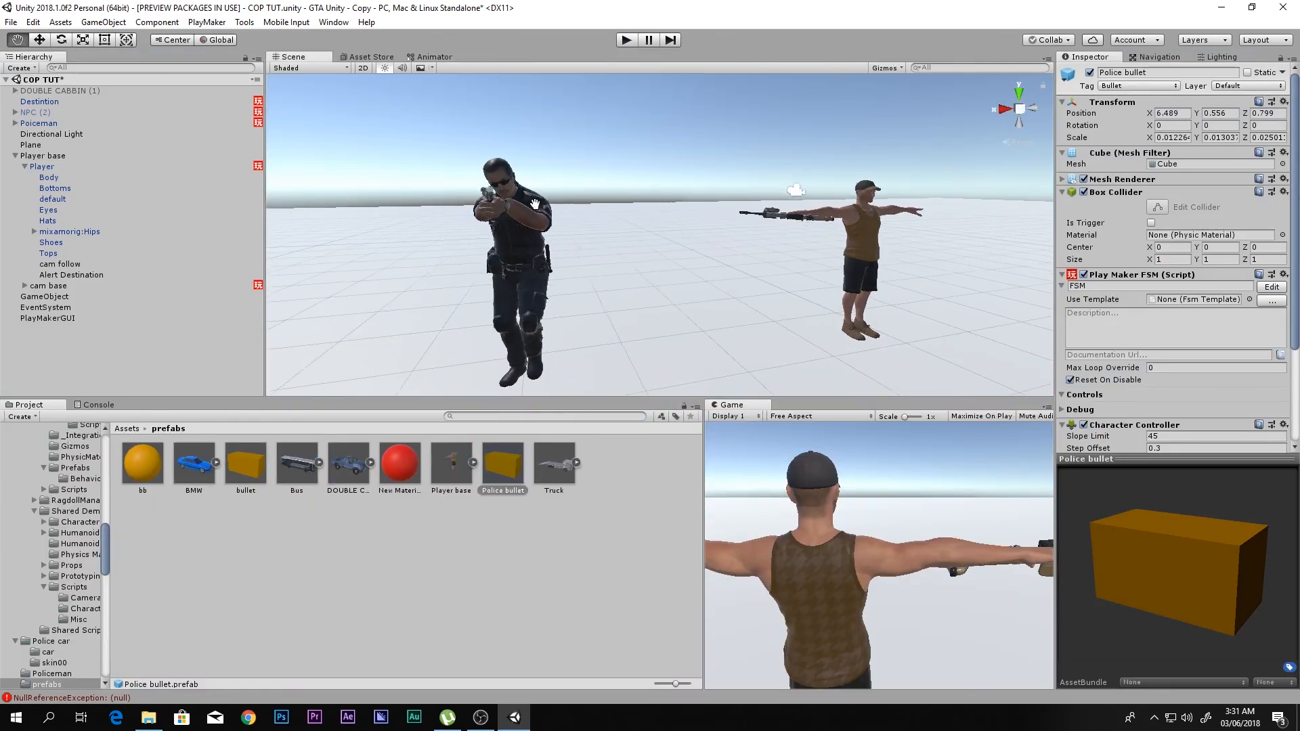
middle_click_drag(678, 257, 801, 247)
left_click_drag(801, 246, 941, 263, "alt")
middle_click_drag(941, 263, 718, 257)
scroll(717, 257, "up", 3)
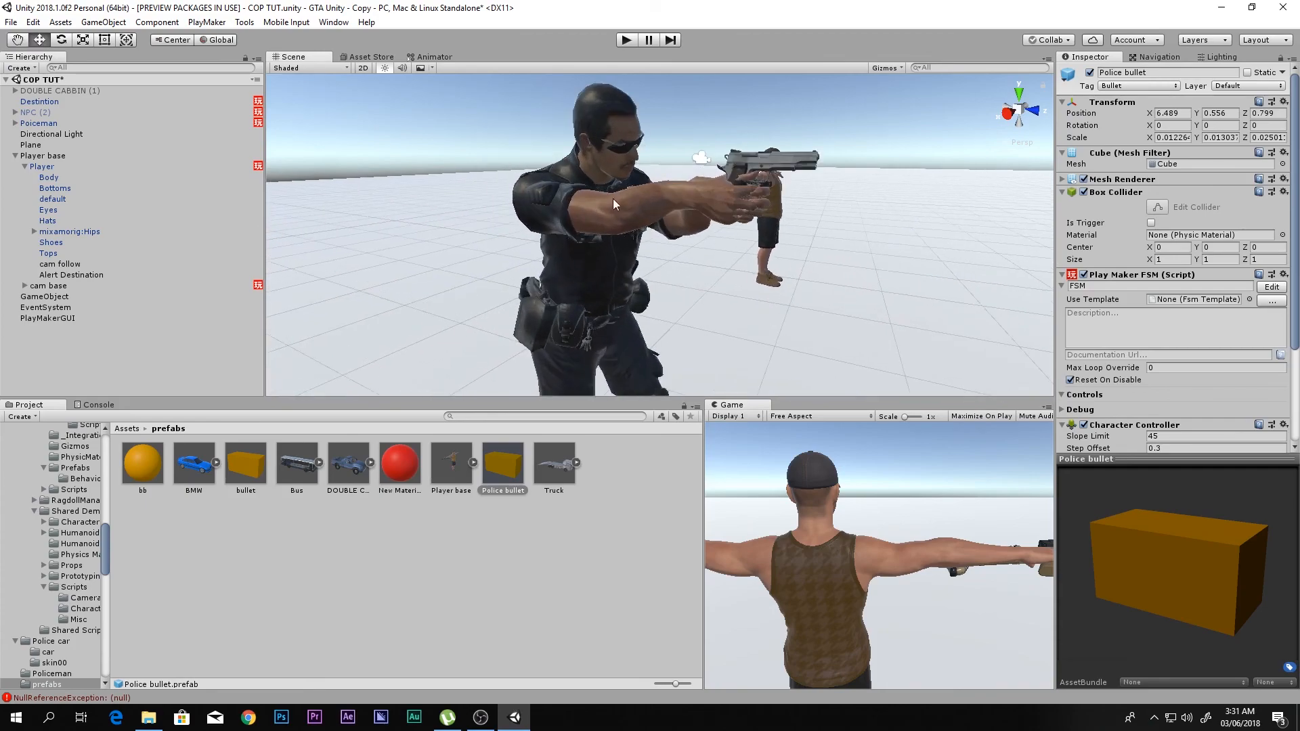
left_click(44, 124)
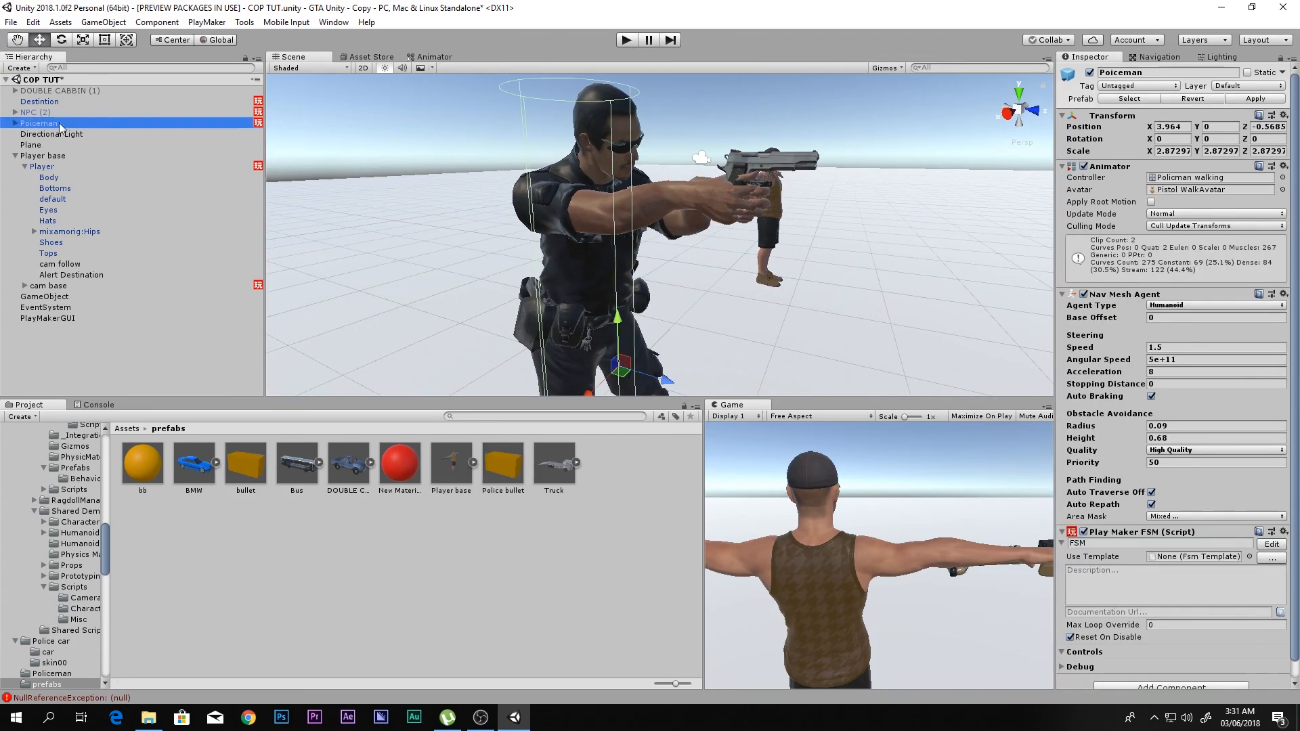
left_click(1271, 545)
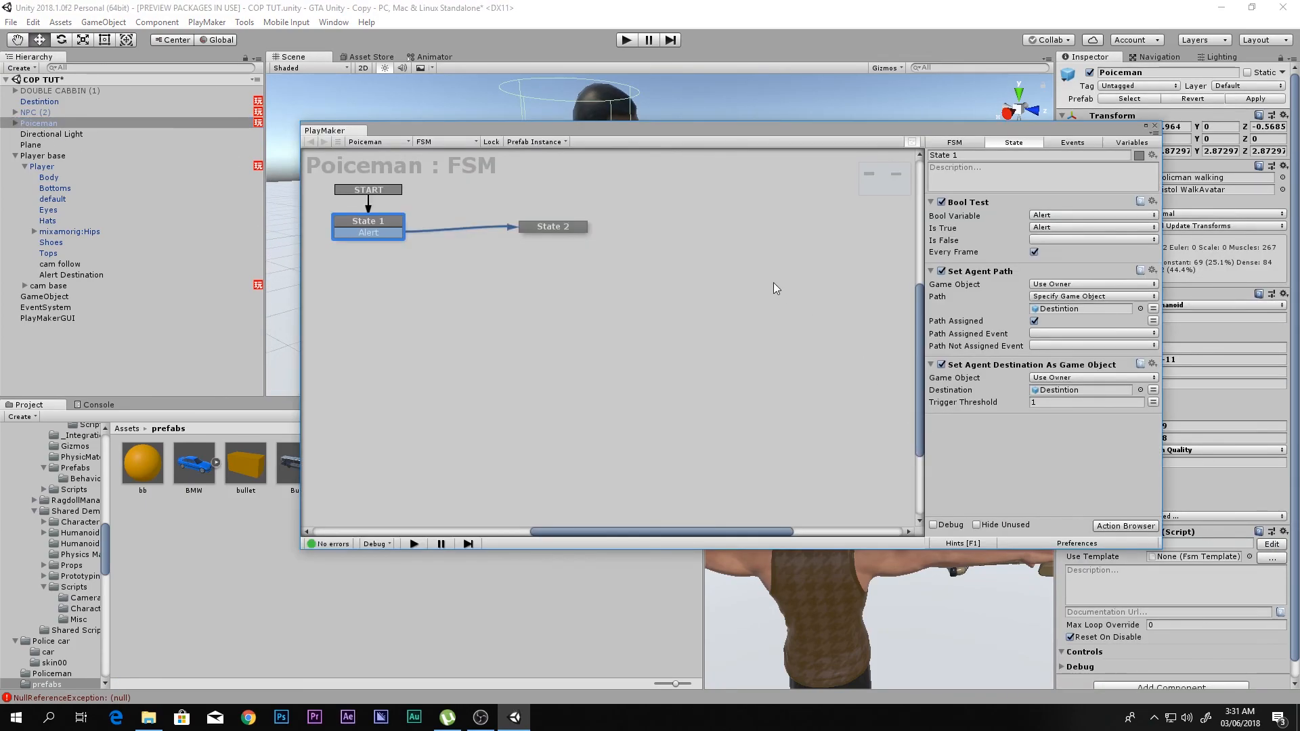
left_click(566, 233)
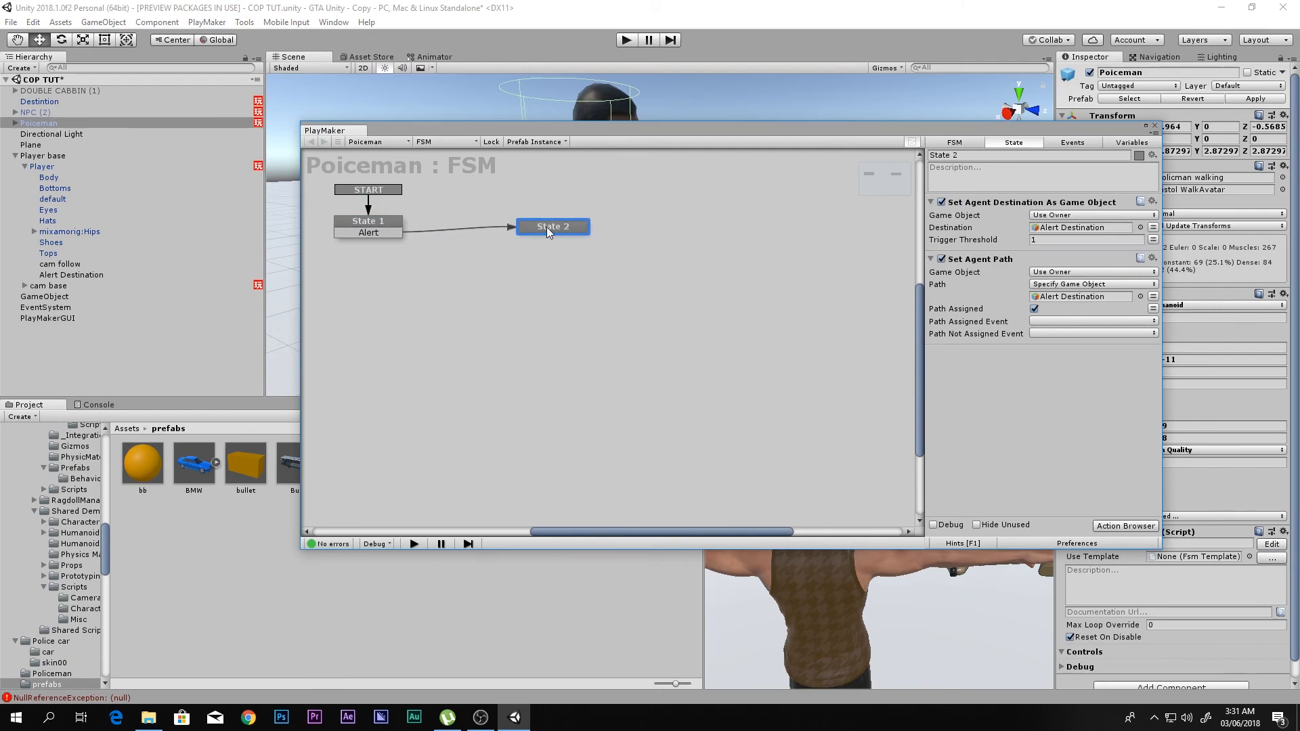
left_click(931, 202)
left_click(932, 217)
key("grave")
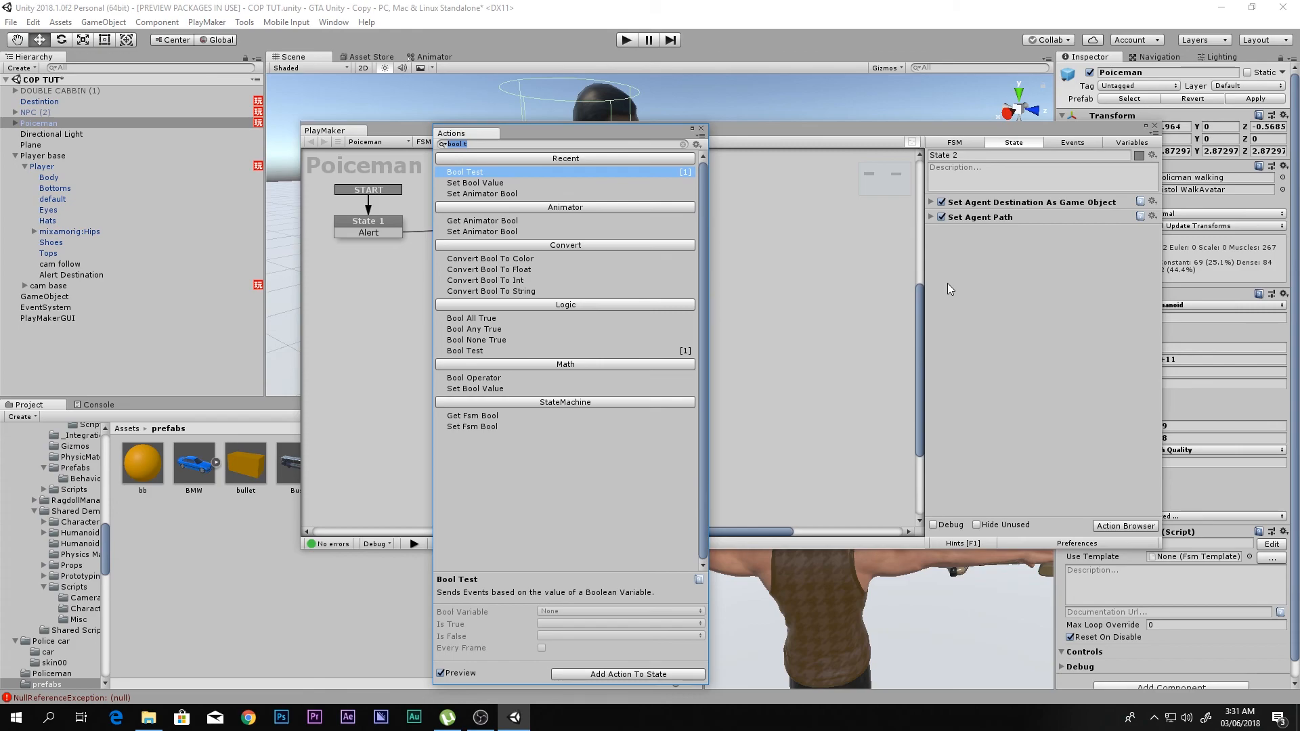
type("creat")
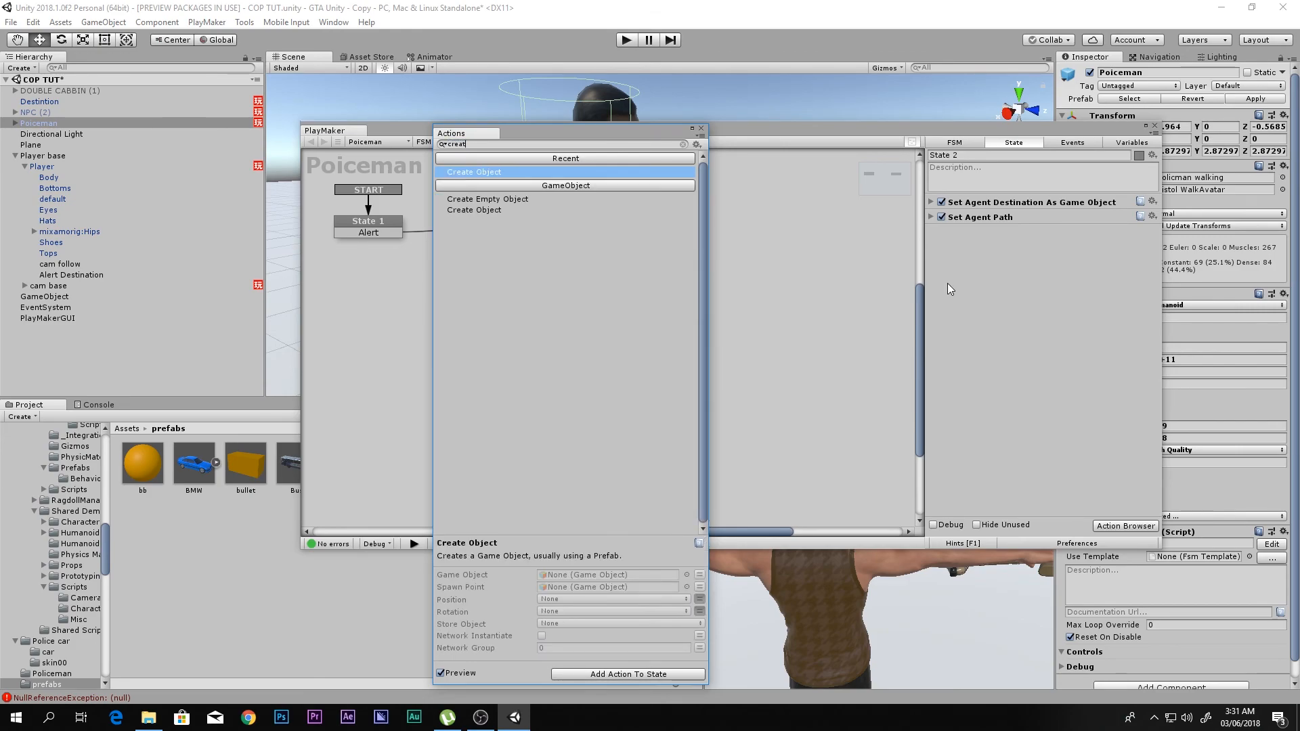
key("Return")
left_click(702, 128)
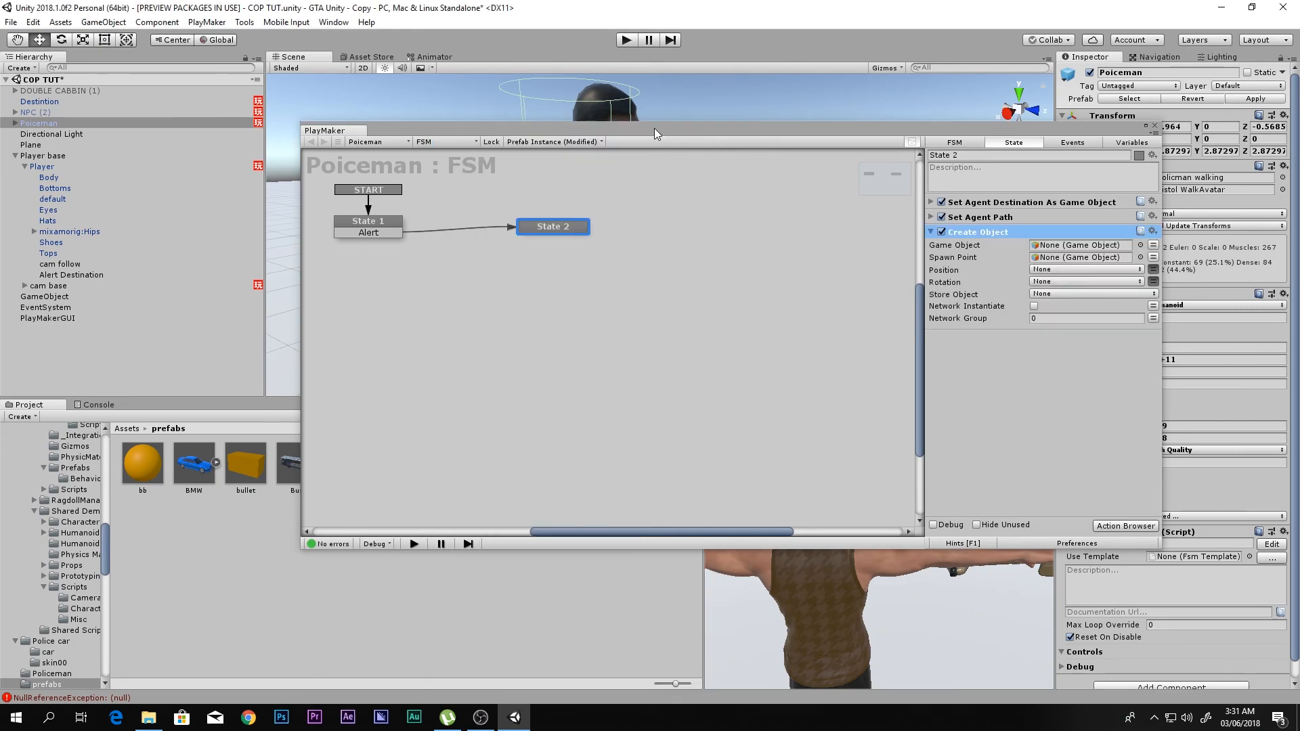
- Assign the Police bullet prefab as the Game Object of the Create Object action in State 2
left_click_drag(654, 128, 902, 111)
left_click_drag(503, 479, 1287, 229)
left_click(1202, 125)
left_click_drag(920, 115, 616, 124)
left_click(958, 134)
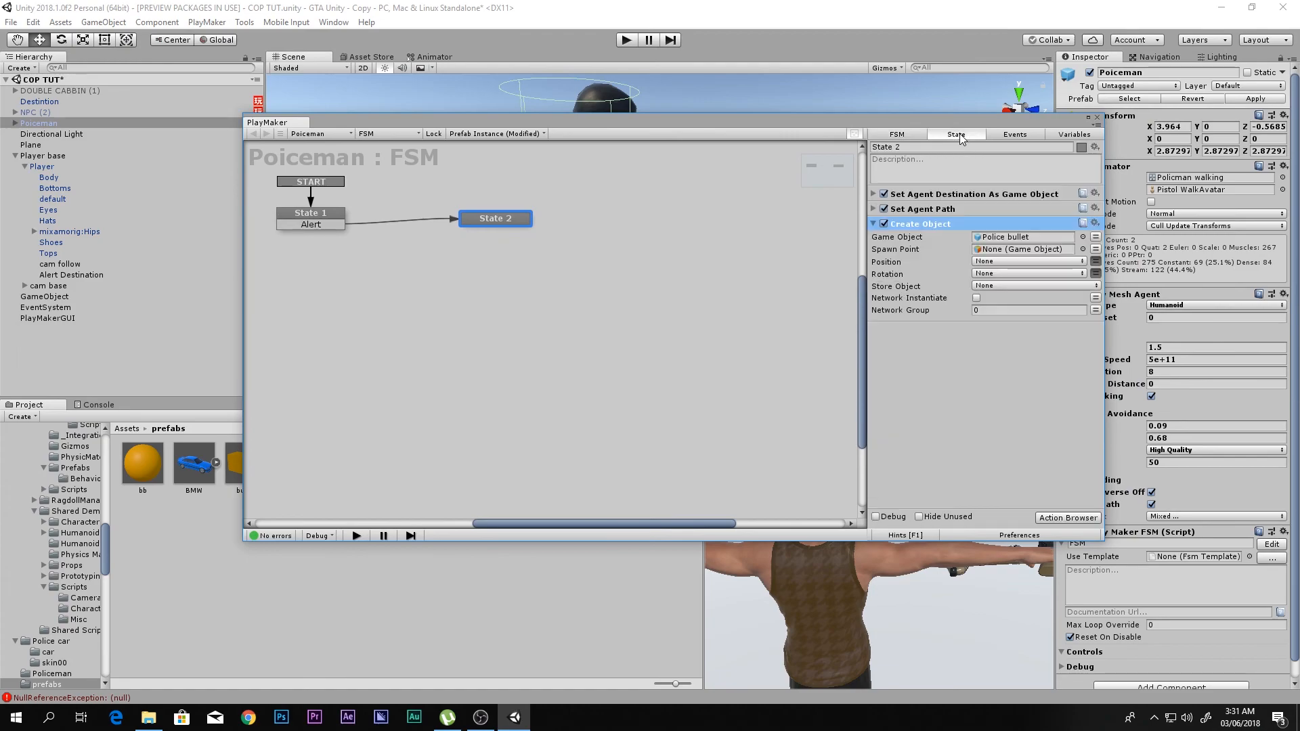
left_click(1098, 118)
- Examine the placement and orientation of the Bullet spawneer object under the player's MK16 rifle
key("w")
right_click_drag(862, 206, 774, 266)
left_click(779, 318)
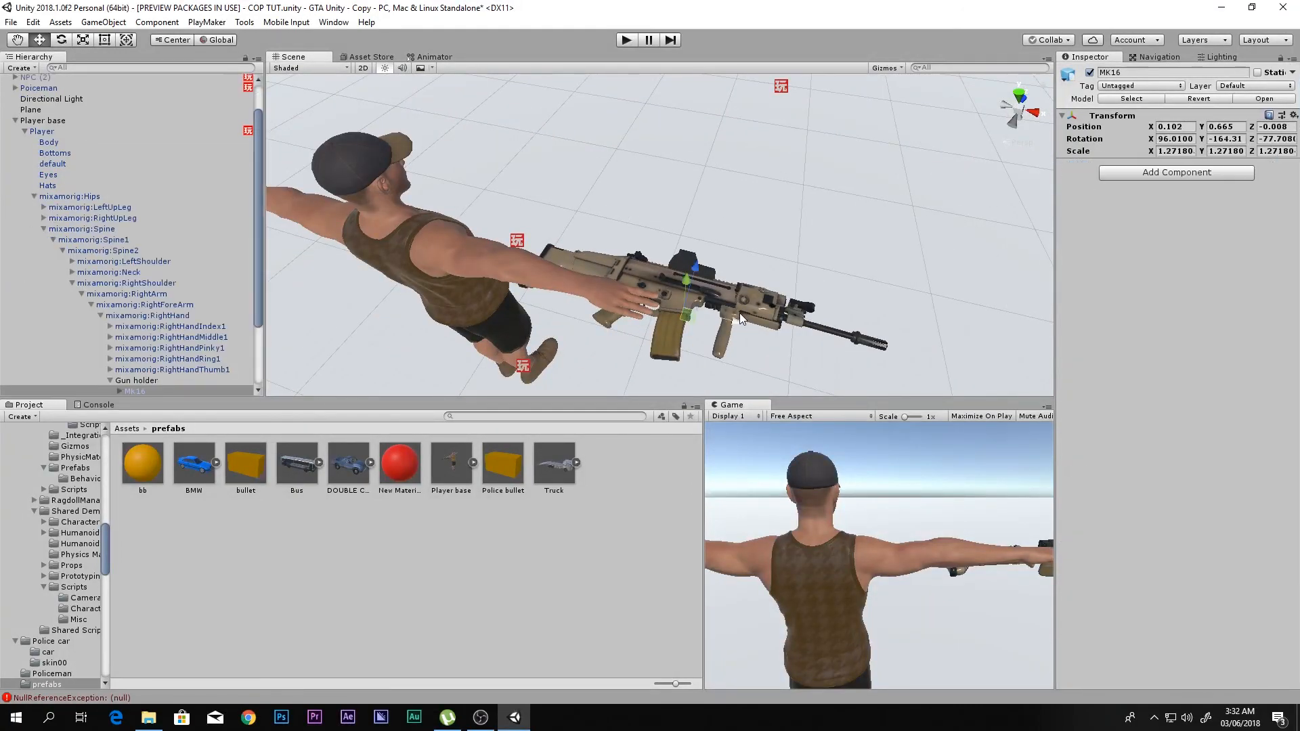
key("f")
scroll(175, 334, "down", 2)
left_click(121, 350)
scroll(141, 374, "down", 2)
left_click(147, 353)
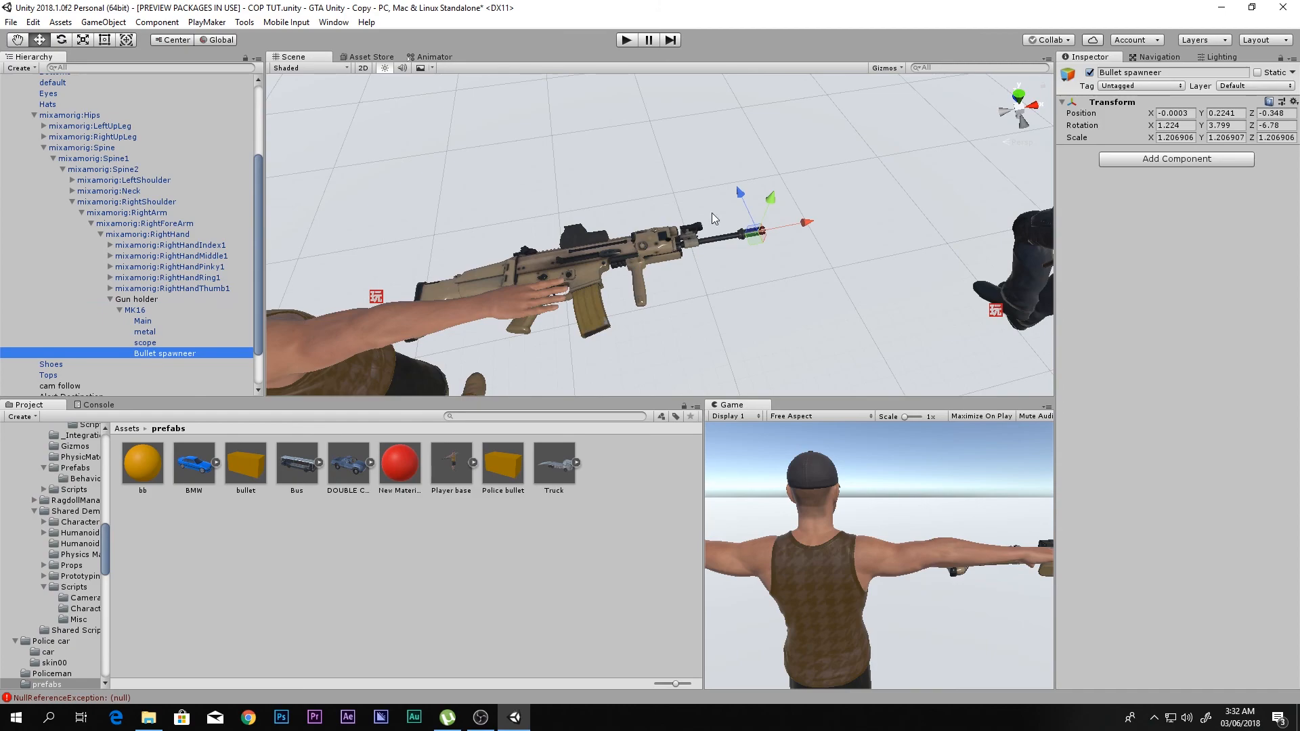
key("f")
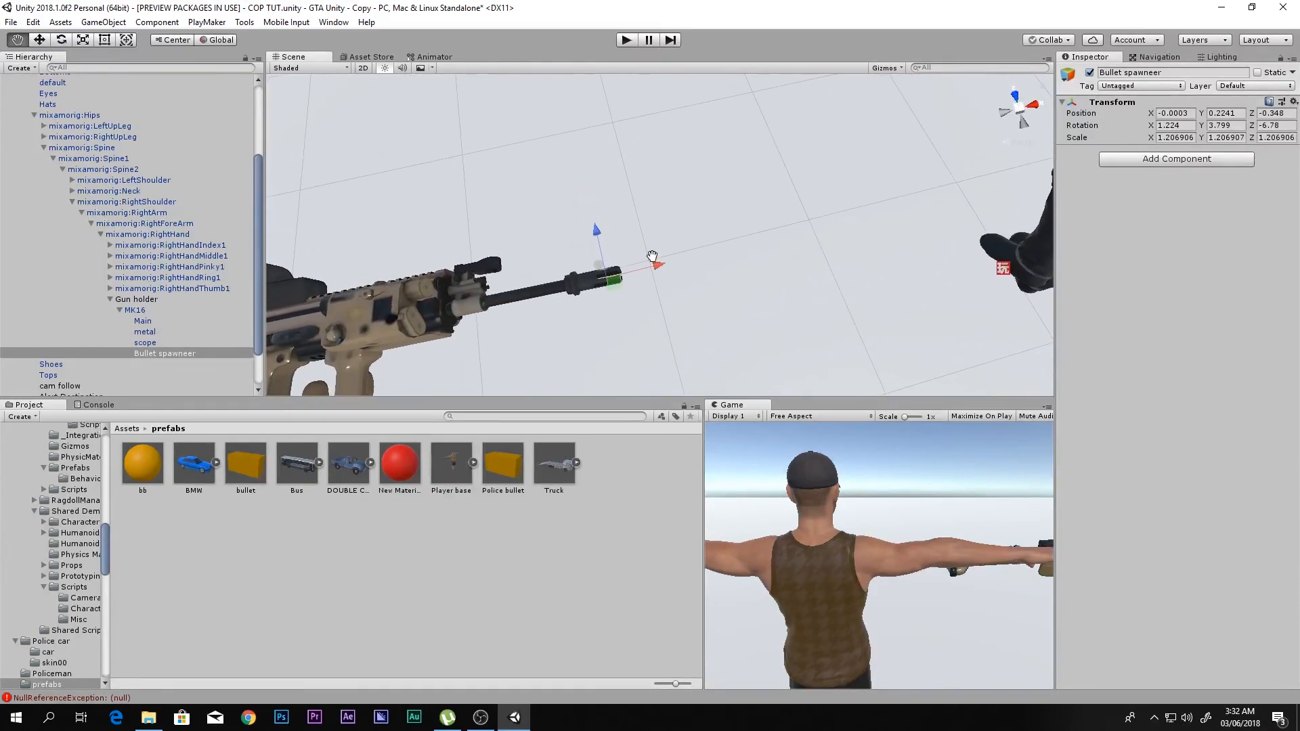
mouse_move(678, 196)
right_mouse_down()
mouse_move(673, 244)
mouse_move(655, 185)
right_mouse_up()
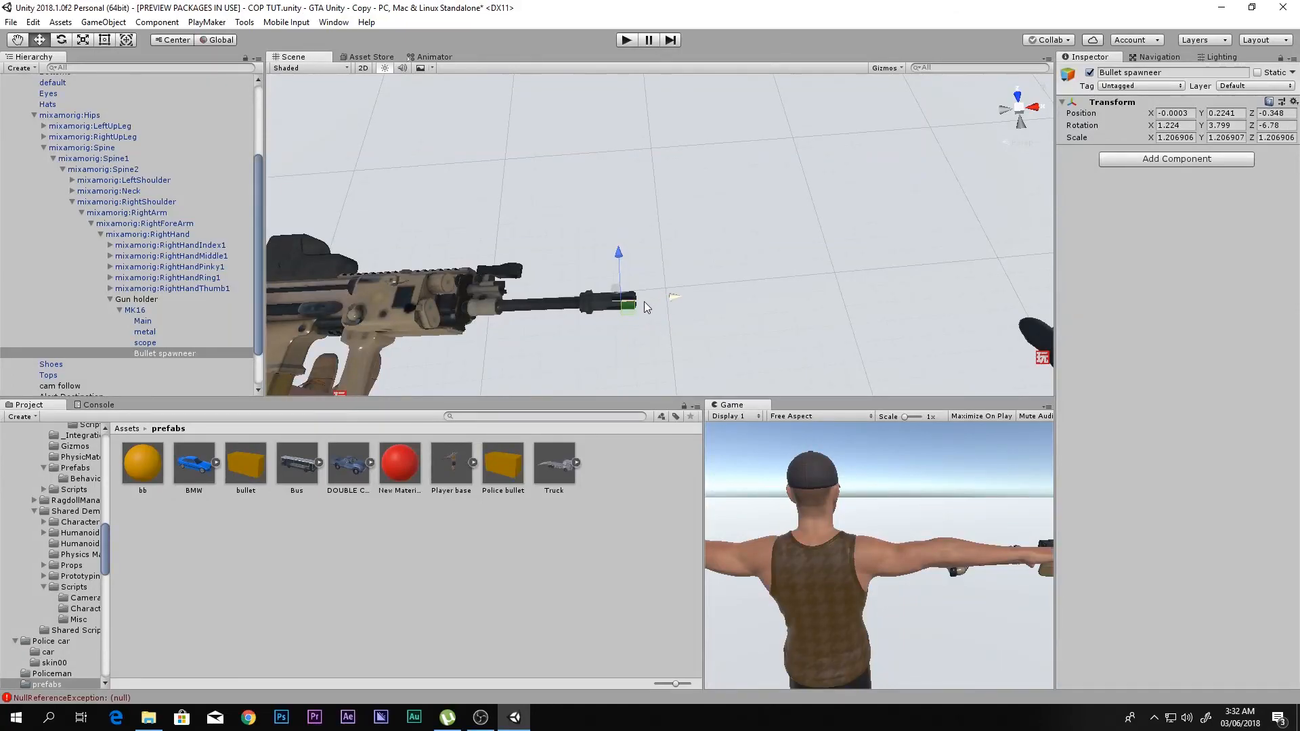
right_click_drag(898, 271, 653, 189)
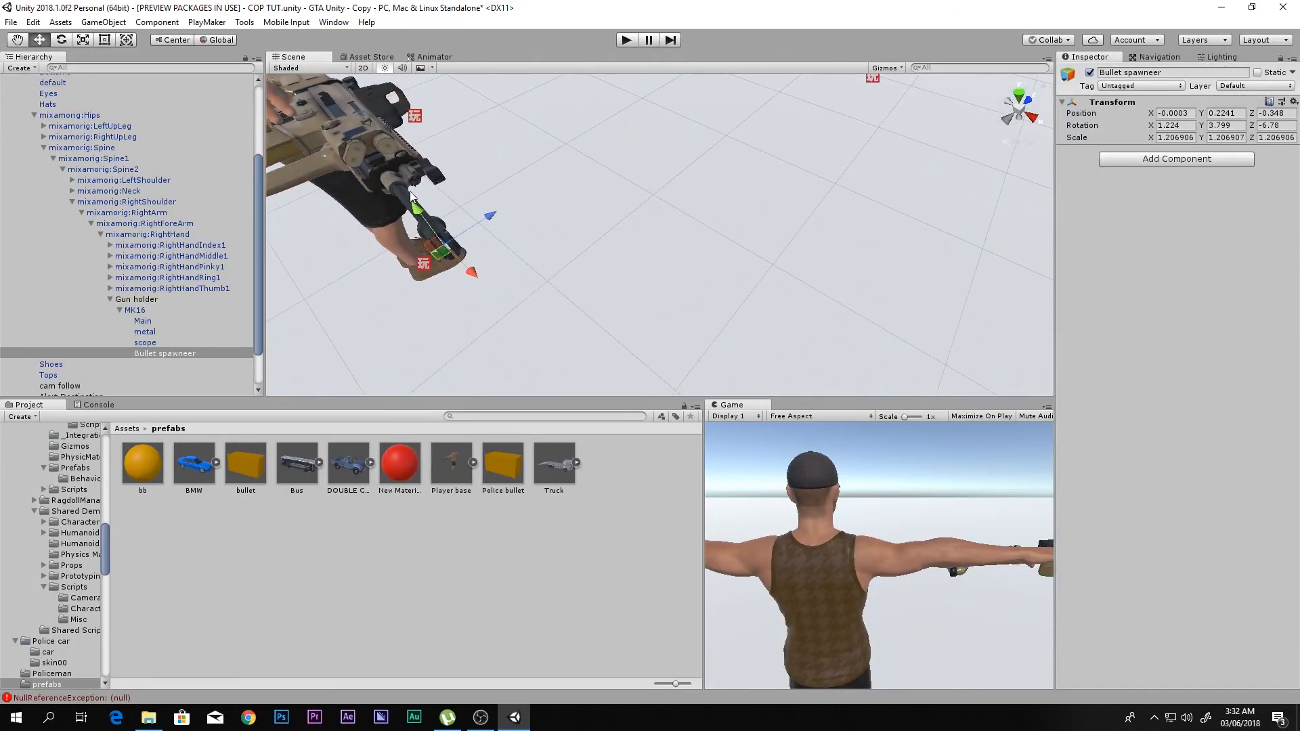
right_click_drag(490, 318, 17, 202)
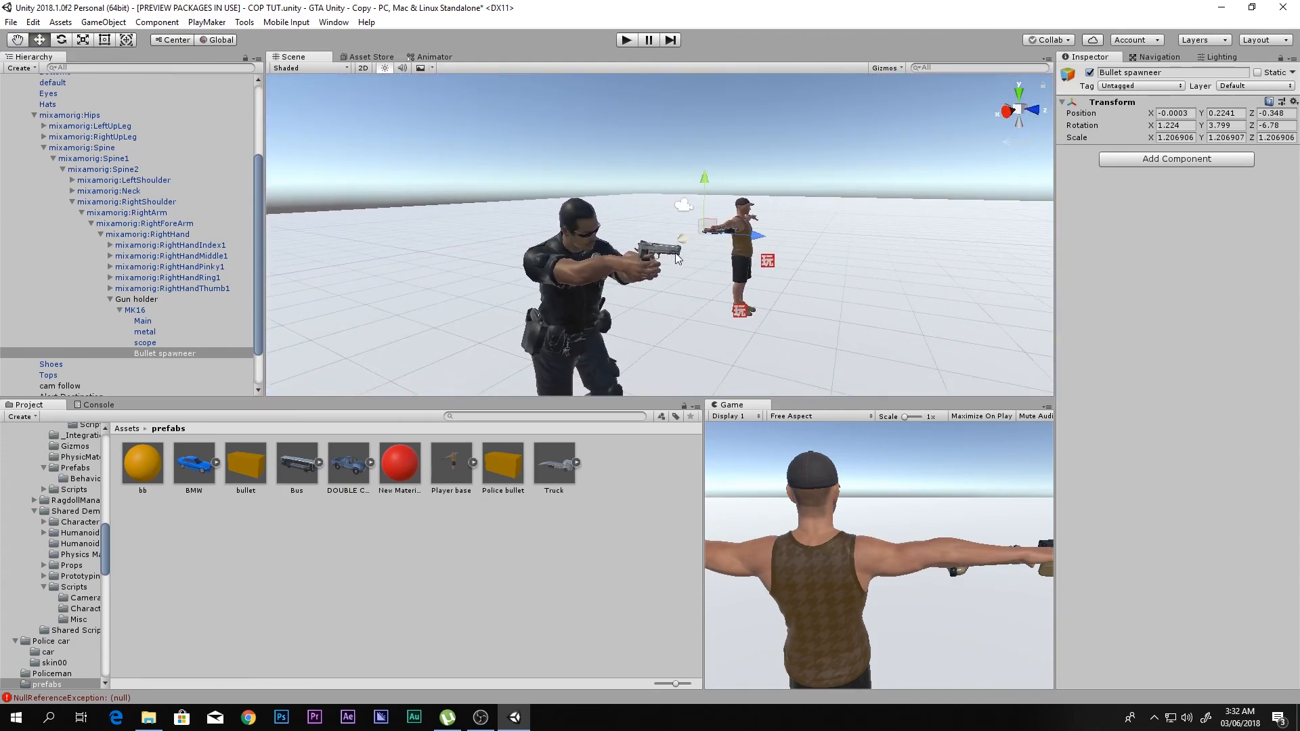
- Create an empty child object under the Gun in the policeman's right hand
key("w")
right_click_drag(671, 252, 682, 276)
left_click(609, 239)
key("w")
left_click(101, 386)
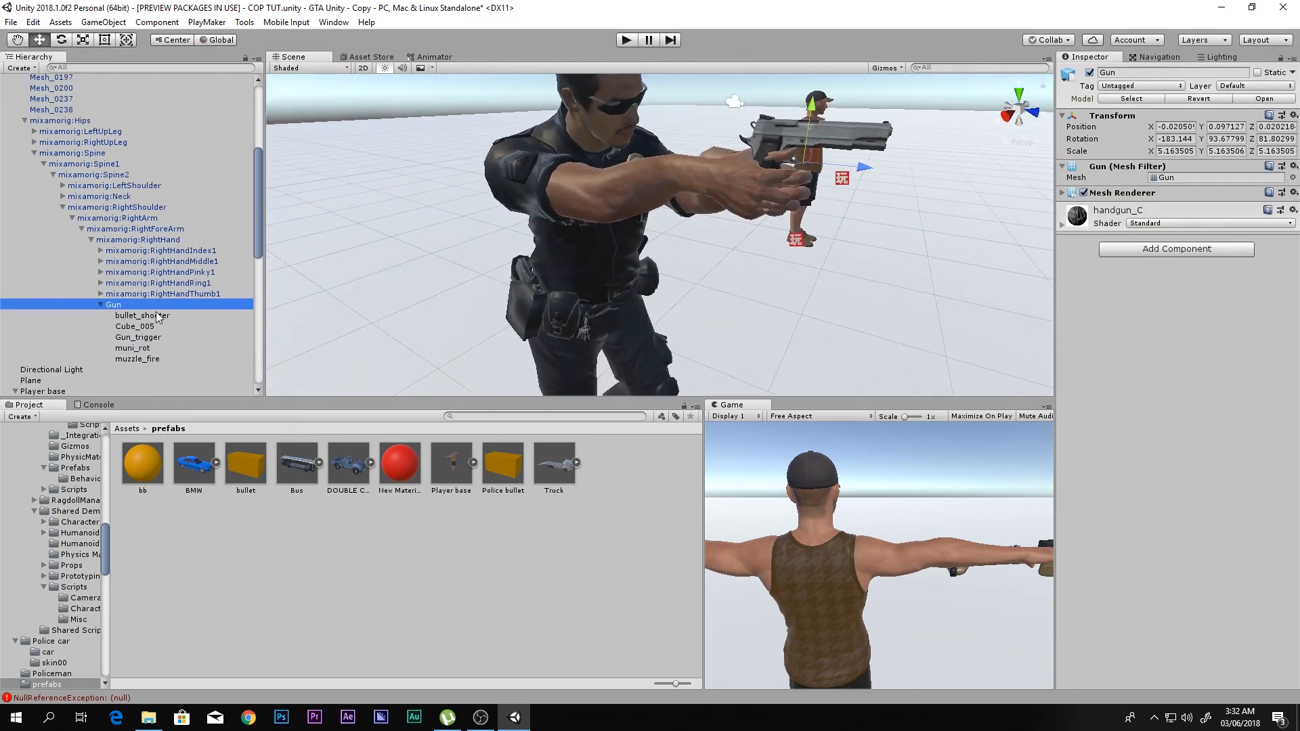
right_click(152, 304)
left_click(217, 416)
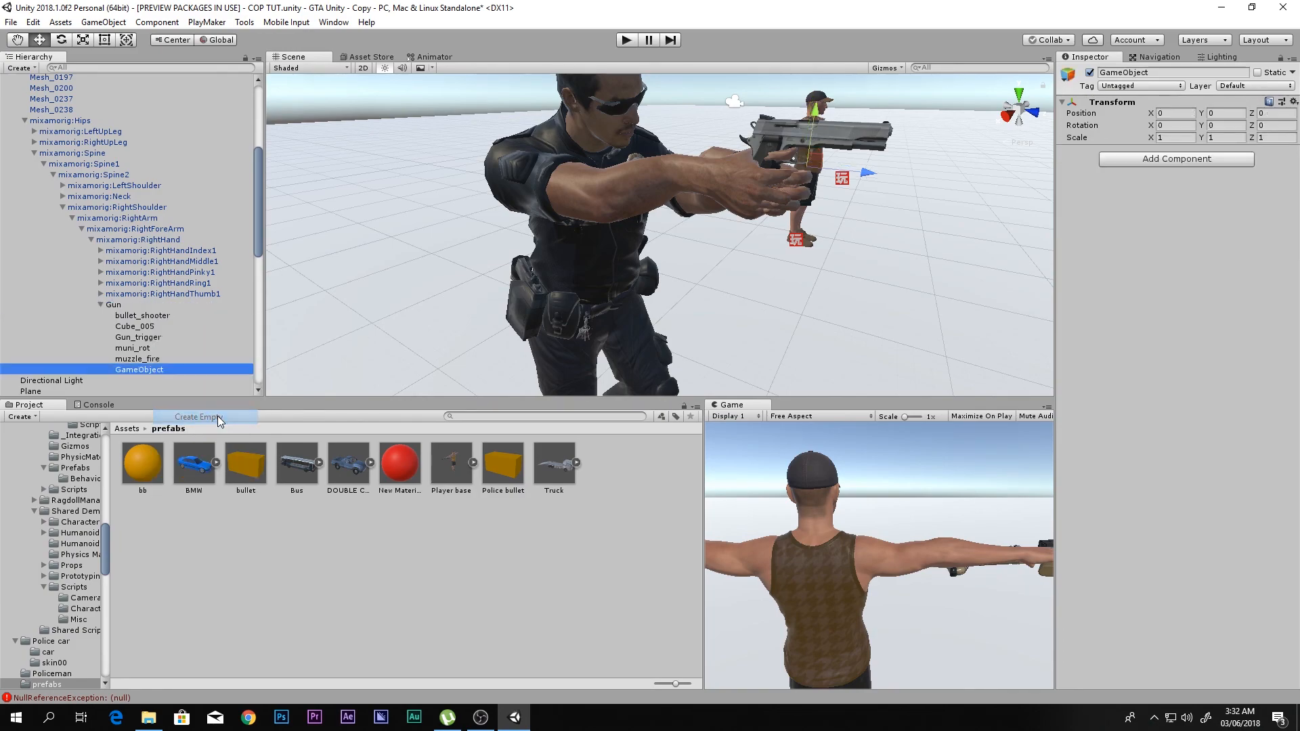
- Move the new empty object near the pistol's muzzle and set its Z rotation to -90
left_click_drag(856, 191, 937, 148)
right_click_drag(937, 148, 906, 159)
left_click_drag(905, 159, 811, 152, "alt")
key("e")
left_click_drag(571, 152, 672, 152)
double_click(1280, 125)
middle_click_drag(739, 164, 746, 239)
key("w")
left_click_drag(689, 246, 707, 241)
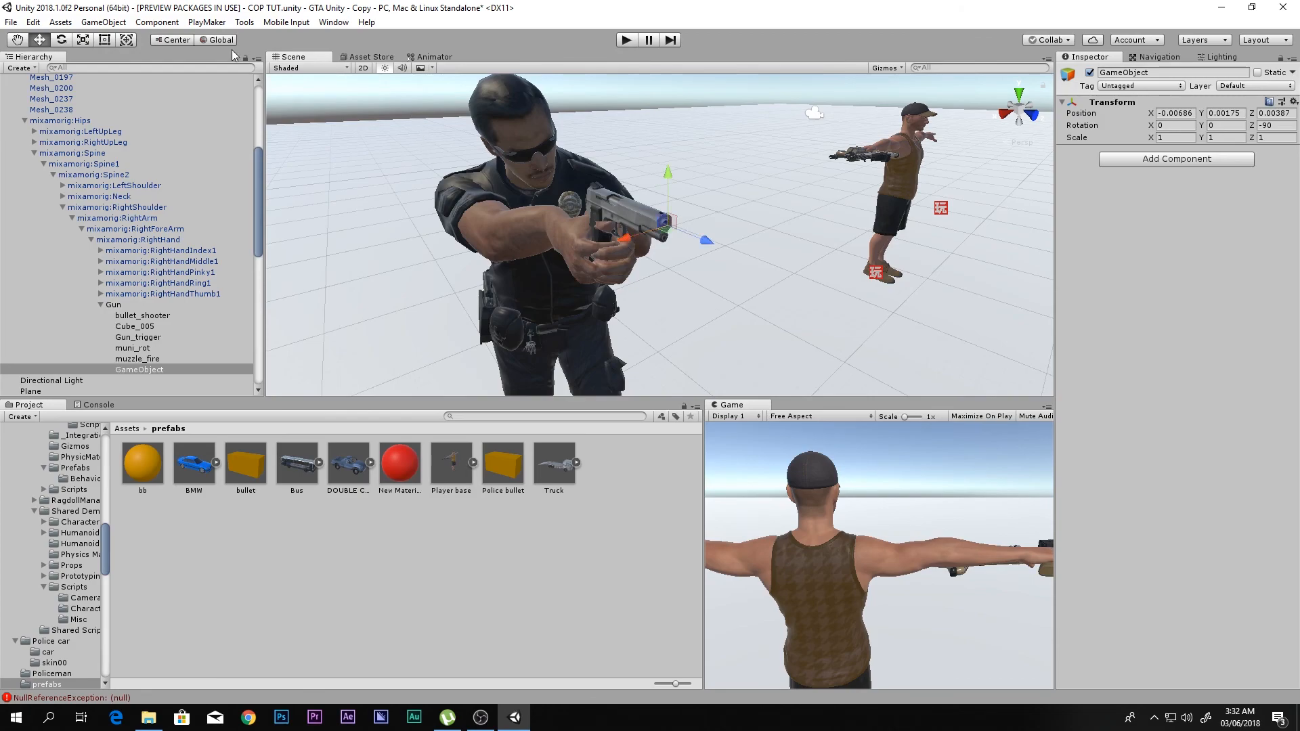
- Switch the tool handles to local orientation and set the empty object's Z rotation to -180
left_click(209, 42)
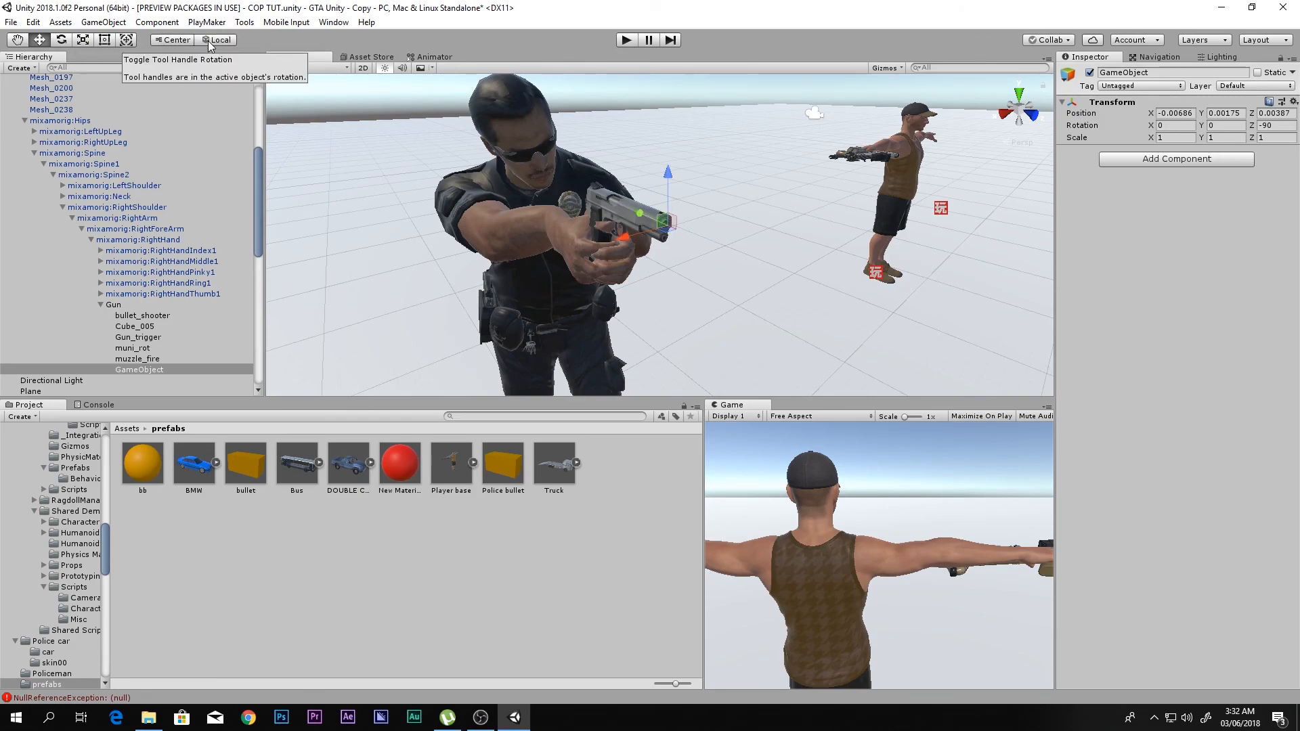
key("e")
left_click_drag(635, 254, 747, 250)
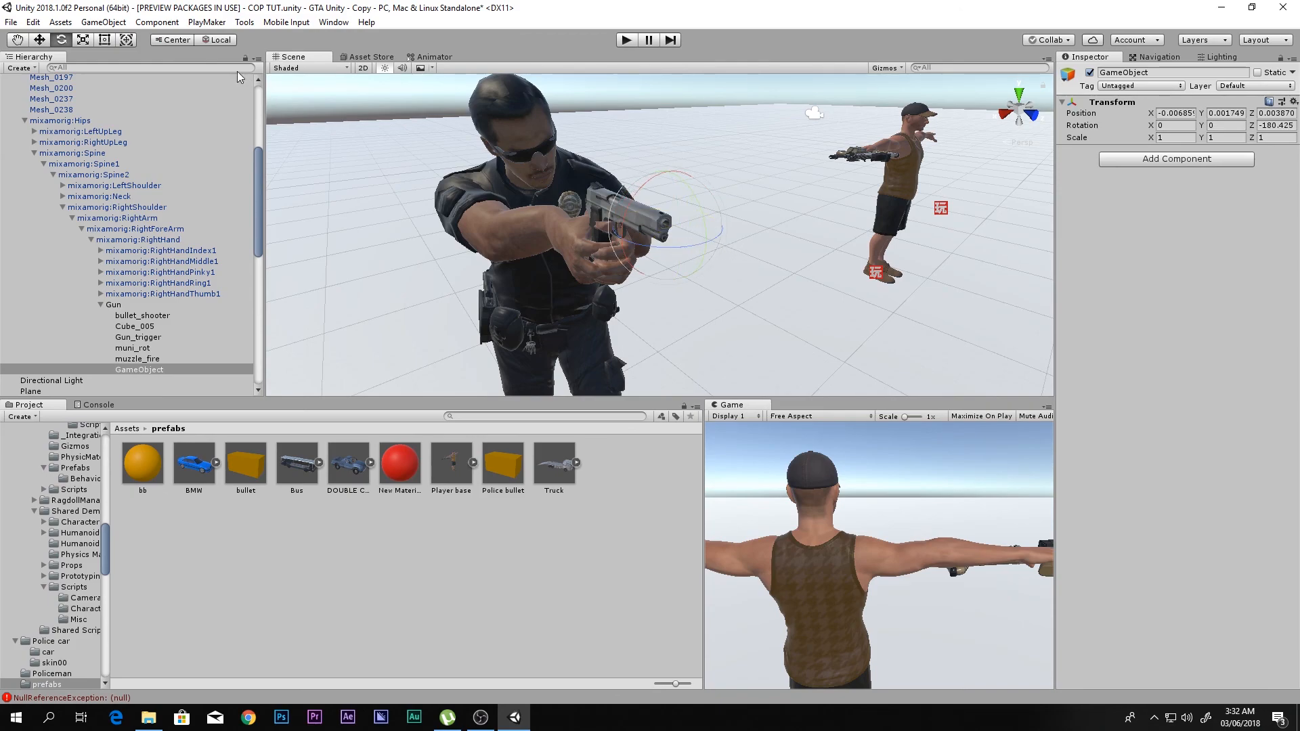
key("w")
middle_click_drag(676, 242, 668, 249)
left_click_drag(671, 242, 671, 241)
left_click_drag(1280, 126, 1294, 128)
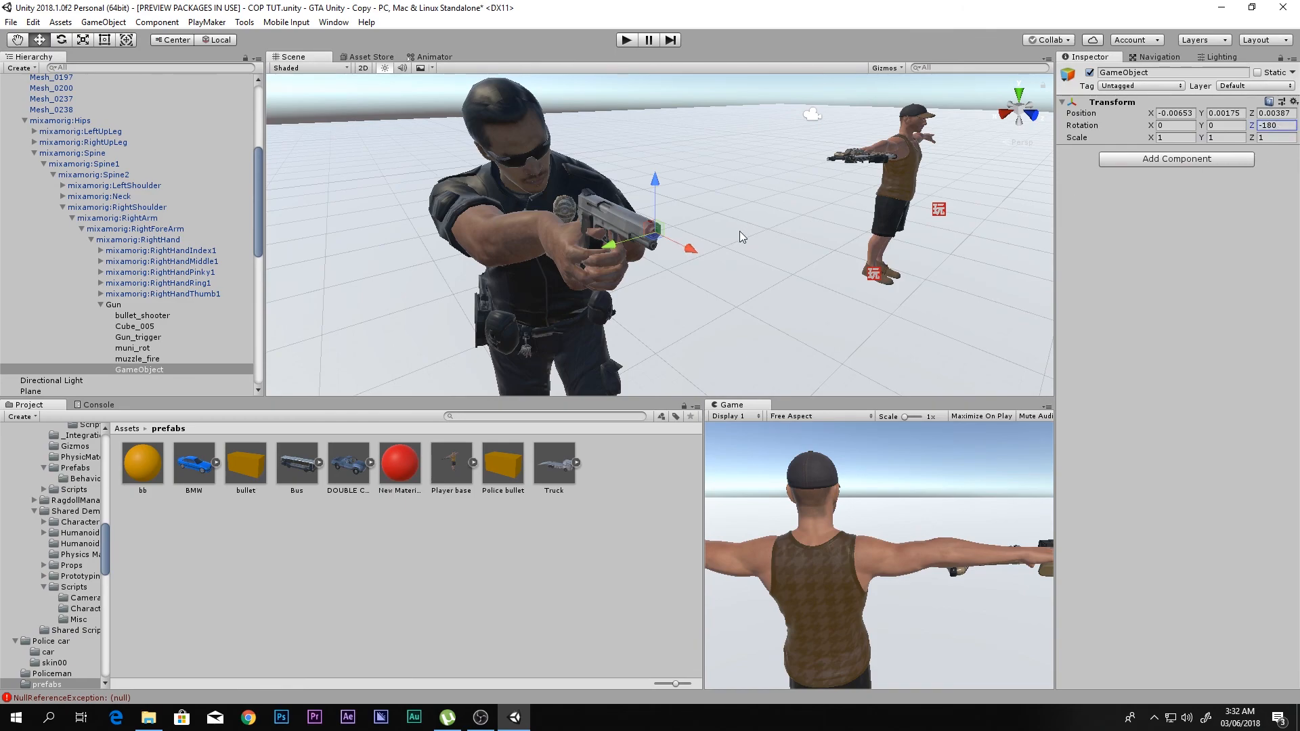
- Align the empty object with the pistol's muzzle opening, at about X -0.0085, Y 0.0003, Z 0.0047
middle_click_drag(729, 229, 718, 242)
scroll(721, 247, "up", 3)
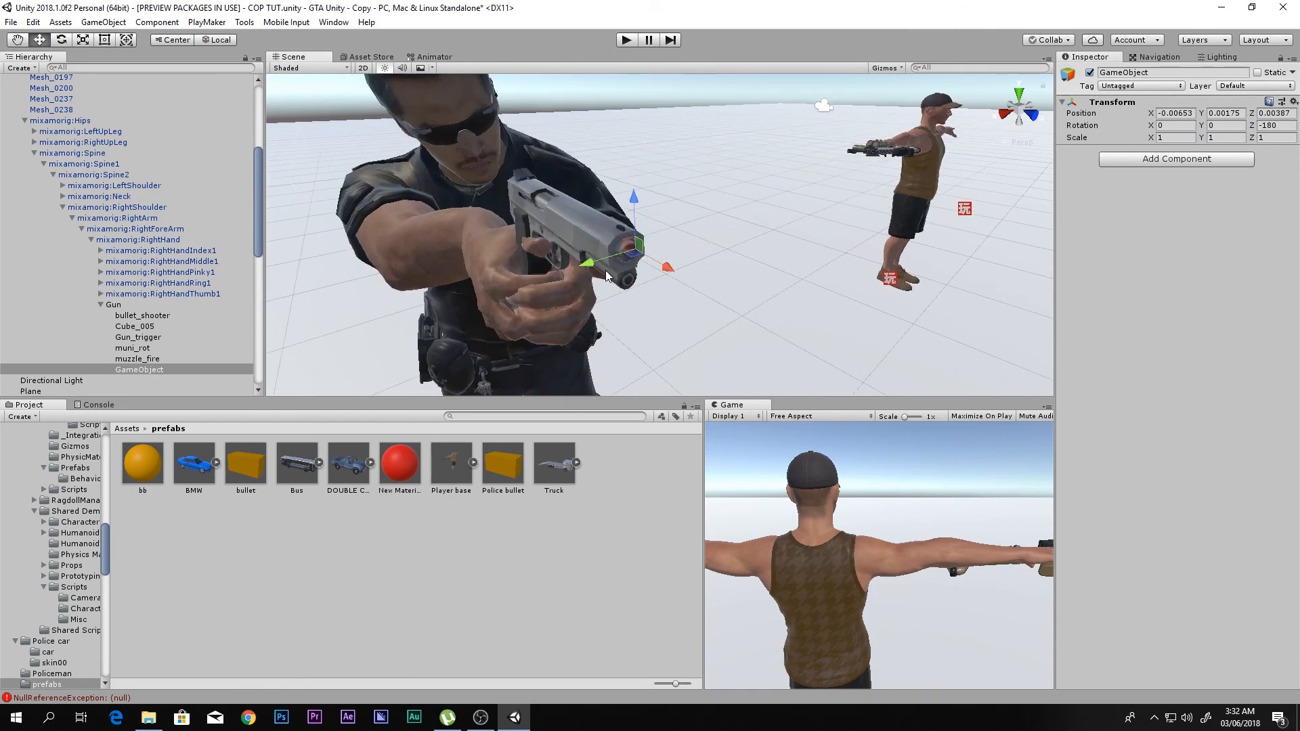
left_click_drag(630, 207, 630, 213)
right_click_drag(629, 213, 859, 229)
key("a")
left_click_drag(795, 217, 785, 175)
right_click_drag(791, 185, 772, 224)
middle_click_drag(772, 224, 656, 312)
left_click_drag(527, 364, 500, 381)
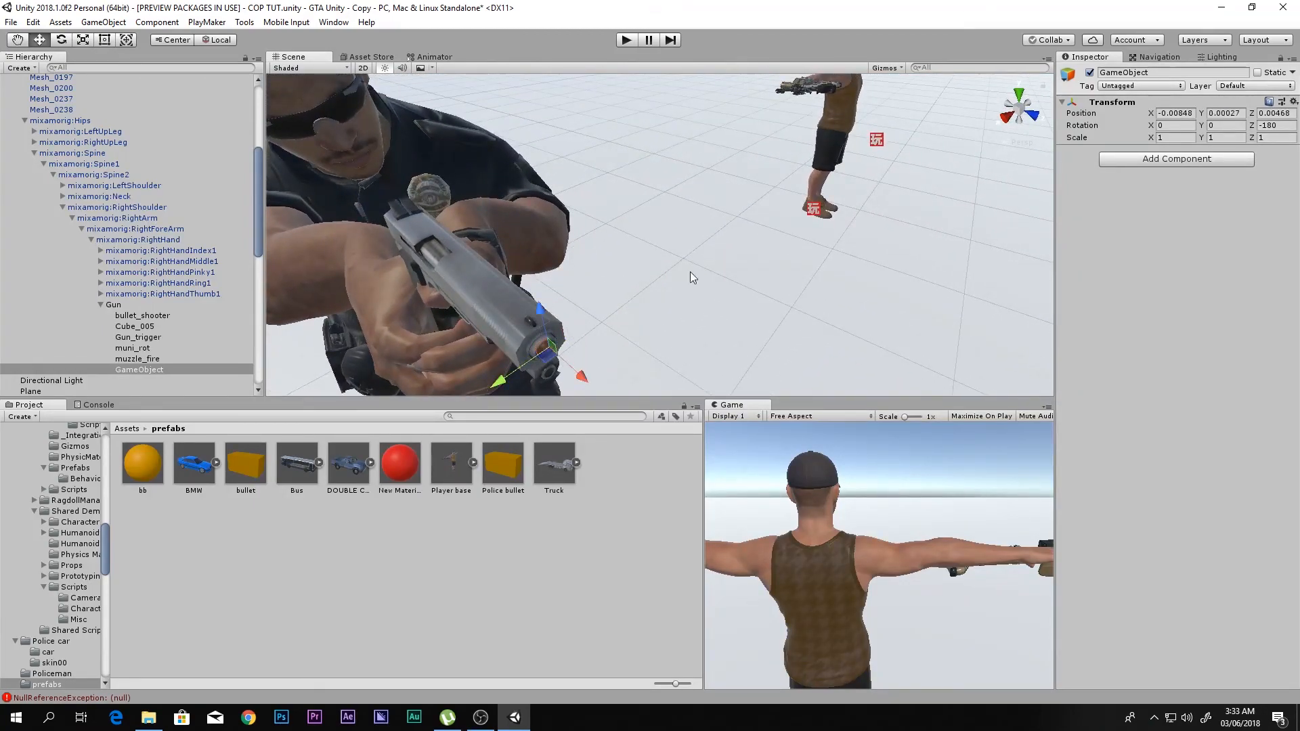
- Rename the empty object at the pistol's muzzle as Bullet spawner
scroll(657, 293, "down", 3)
left_click(1109, 73)
type("Bullet spawner")
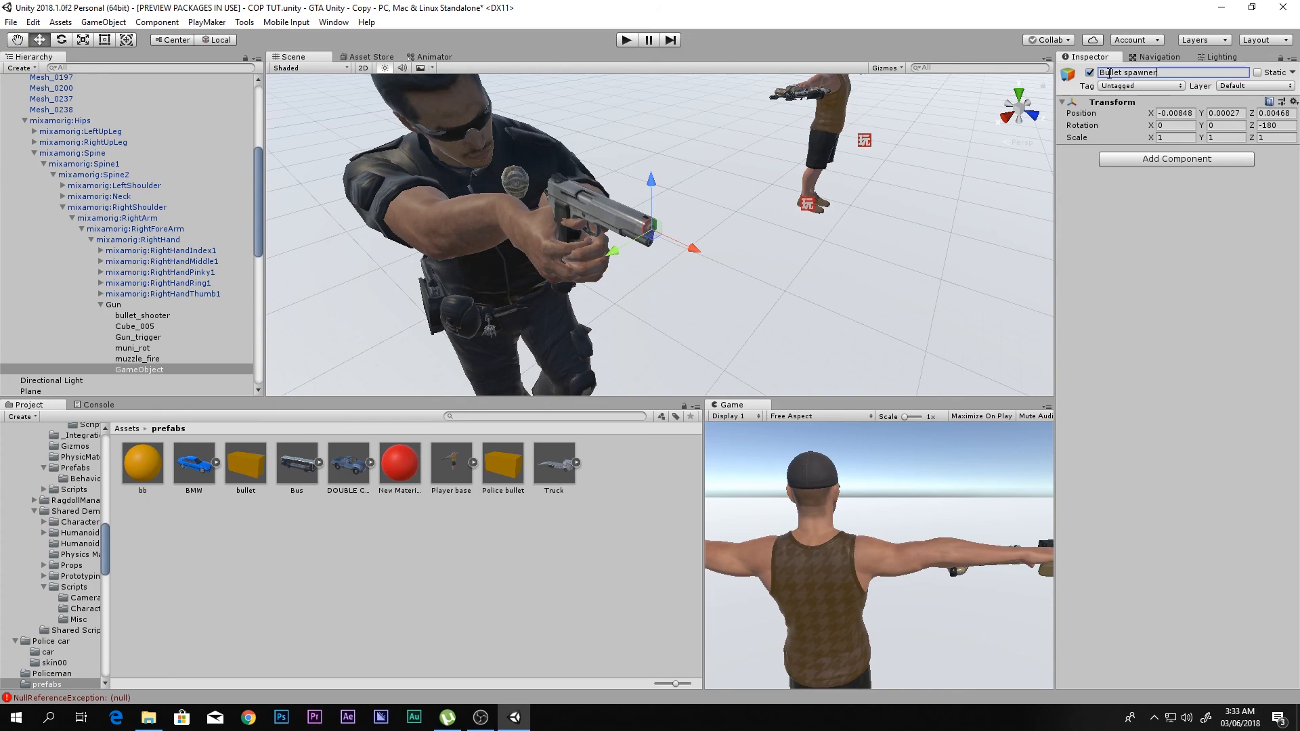
key("Return")
- Assign Bullet spawner as the Spawn Point of the Create Object action in the Poiceman FSM's State 2
scroll(62, 155, "up", 6)
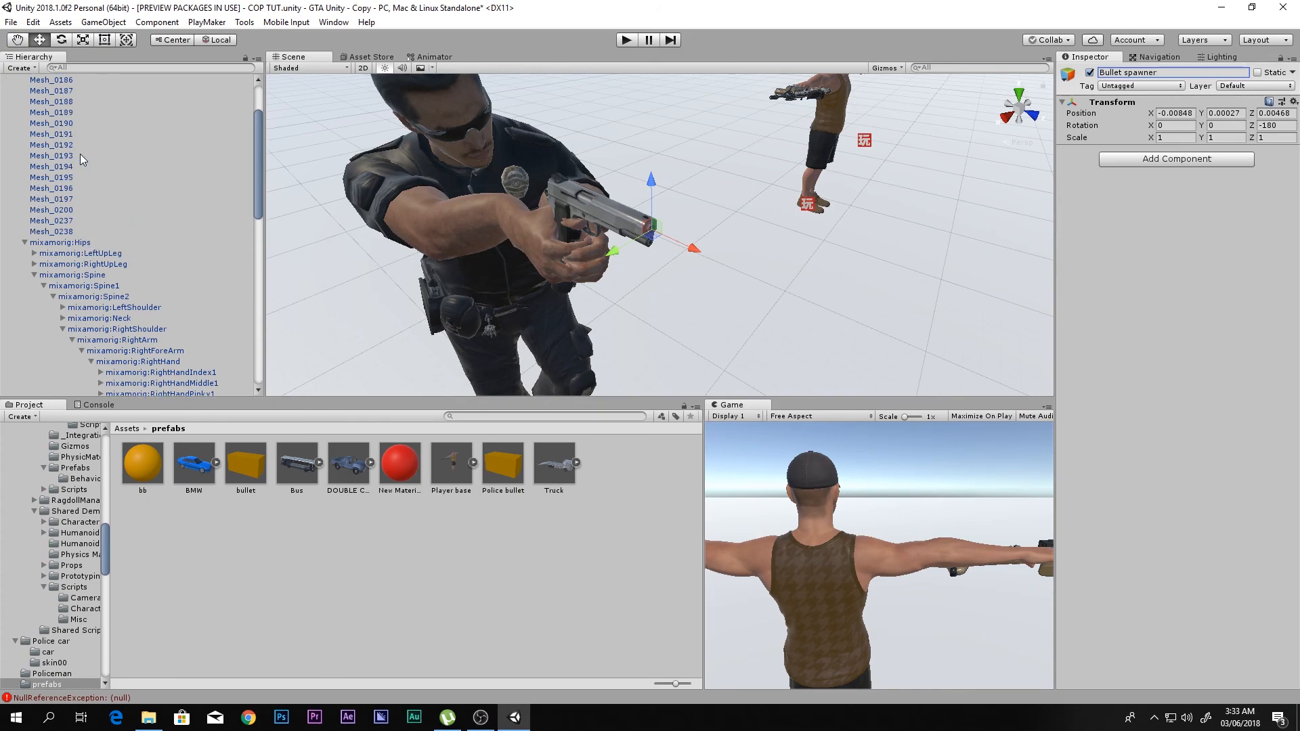
left_click(40, 123)
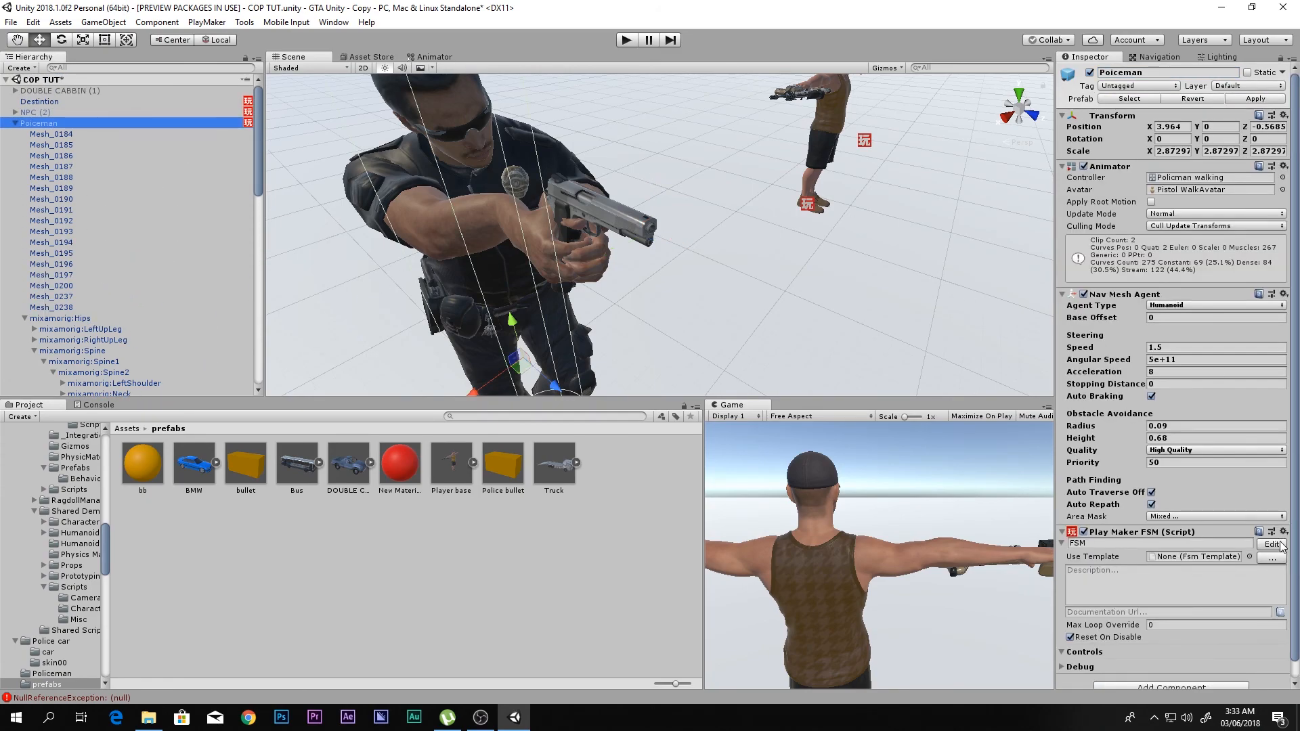
left_click(1280, 543)
scroll(115, 281, "down", 5)
left_click_drag(137, 363, 501, 226)
left_click_drag(154, 367, 990, 251)
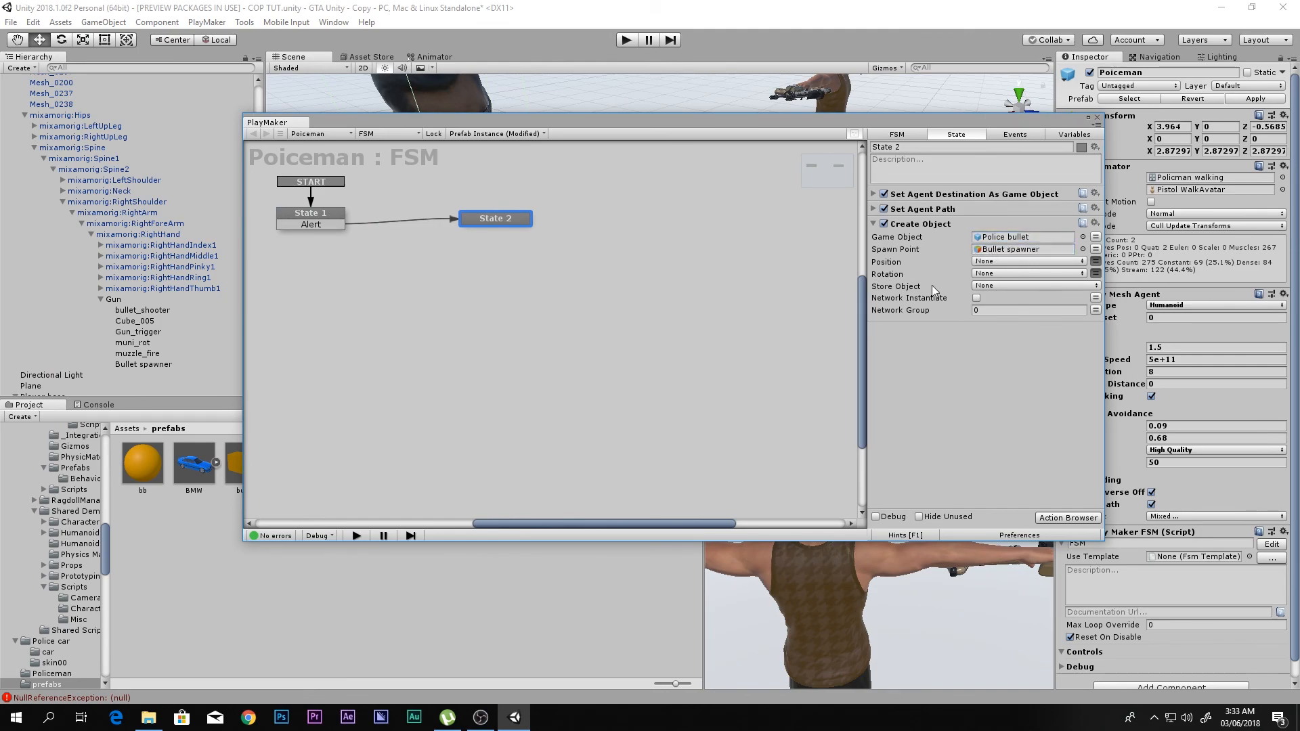
- Add a Wait action to State 2 of the Poiceman FSM with its time at 1
left_click(874, 224)
key("grave")
type("wa")
double_click(509, 171)
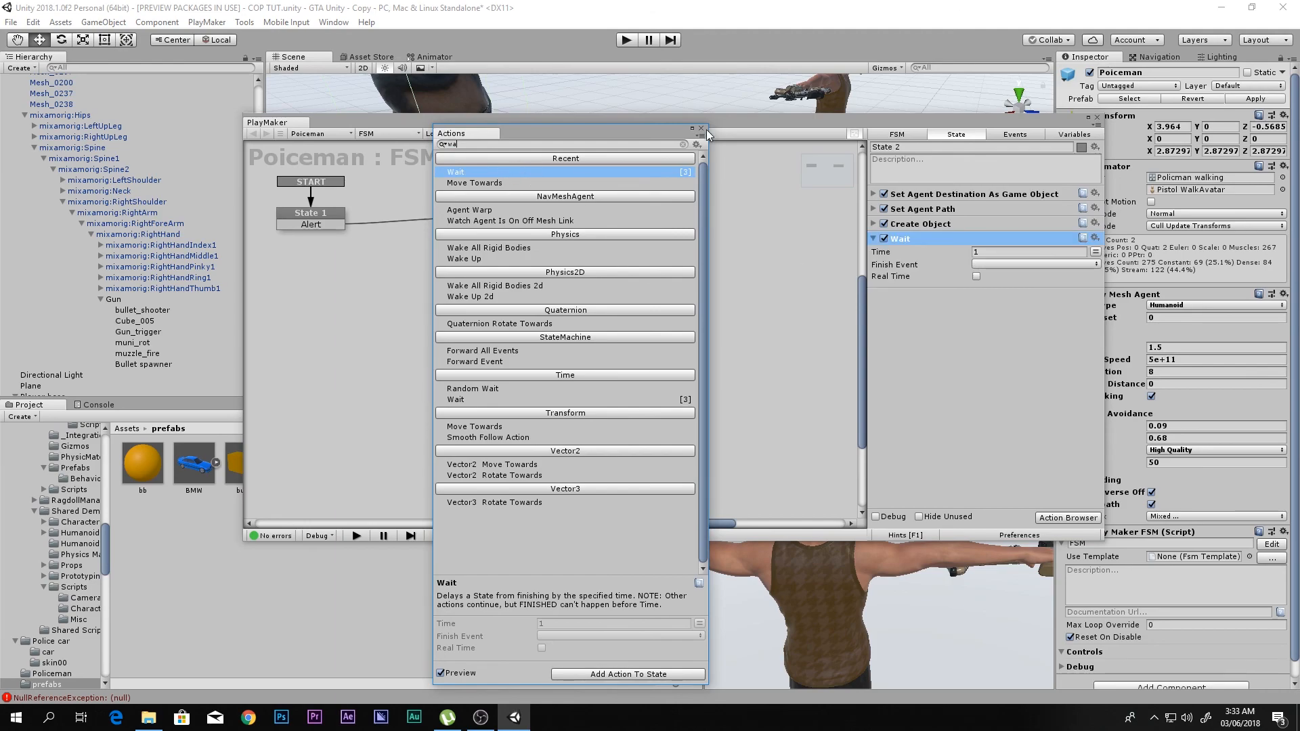
left_click(700, 130)
left_click(994, 252)
type("2")
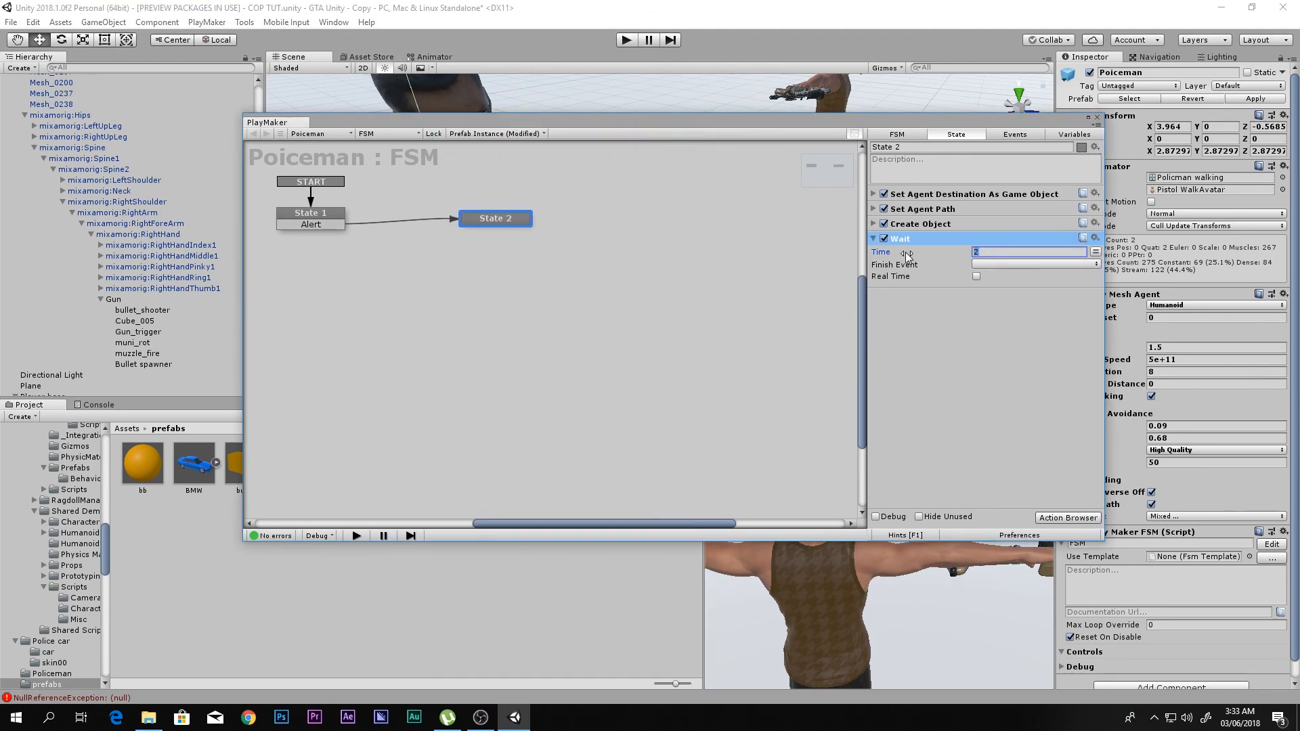
- Set FINISHED as the Wait action's finish event and link State 2's FINISHED transition to a new State 3 below it
left_click(979, 265)
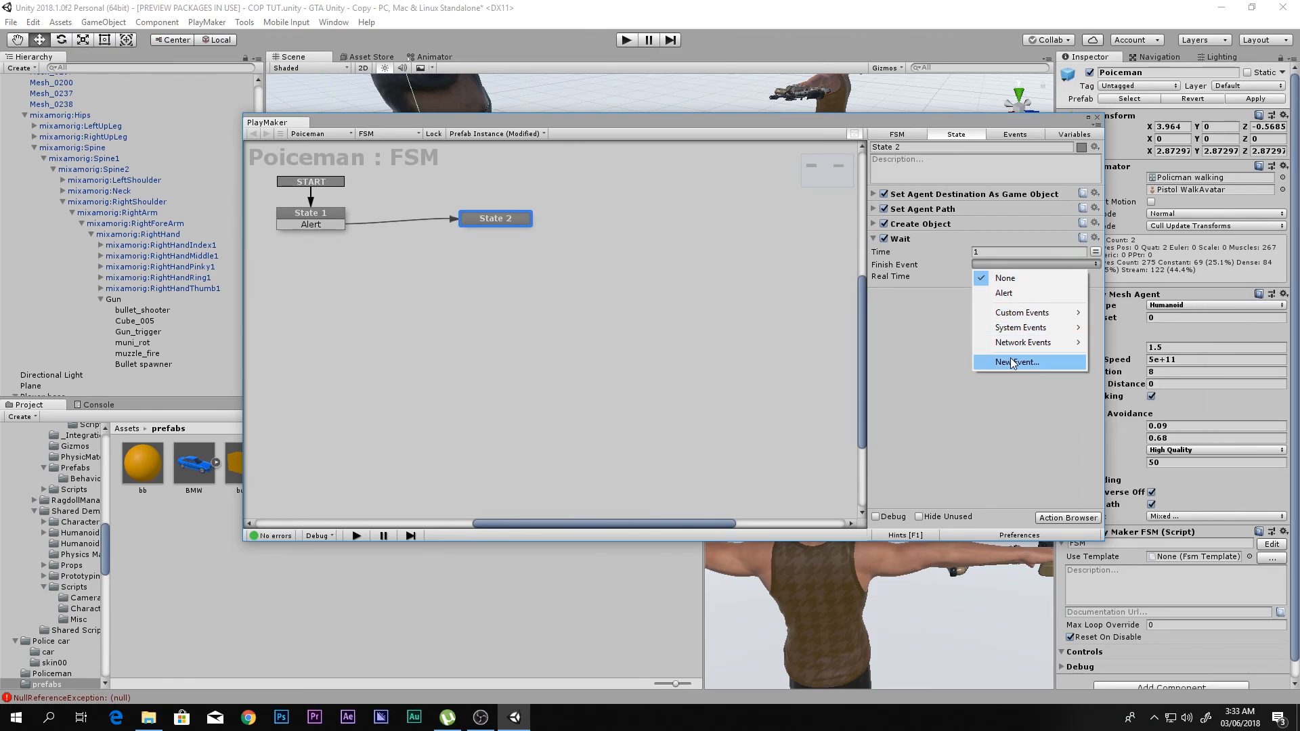
left_click(489, 218)
left_click(998, 264)
left_click(1014, 297)
left_click(519, 296, "ctrl")
left_click_drag(500, 233, 511, 305)
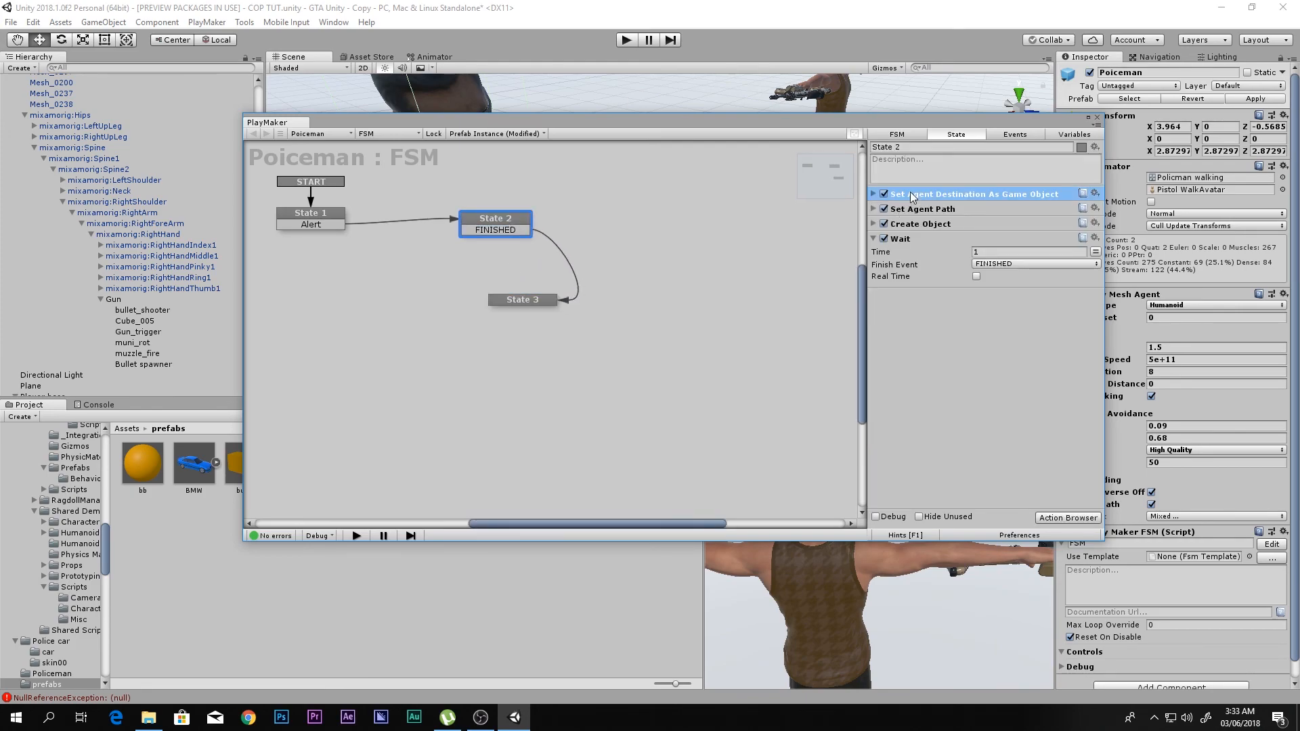
- Copy all four State 2 actions into State 3, link its FINISHED transition back to State 2, and place State 3 directly beneath
key("Delete")
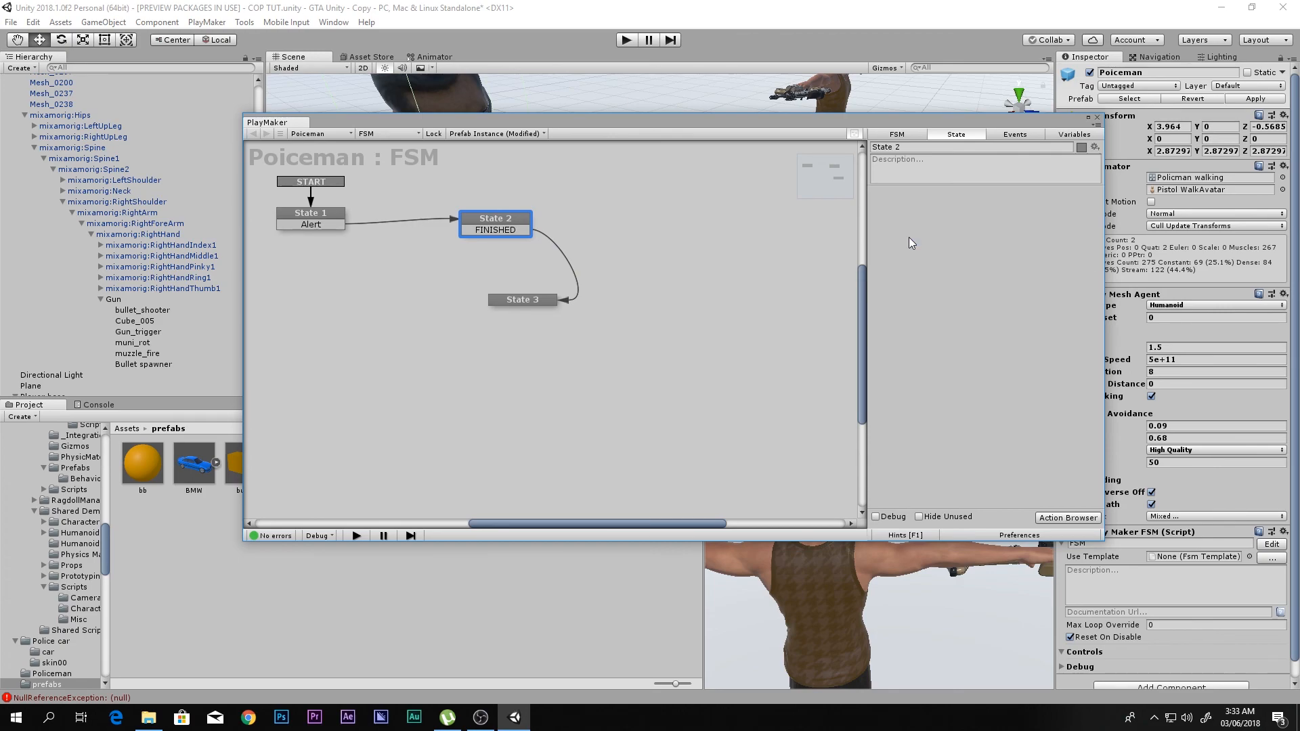
key("ctrl+z")
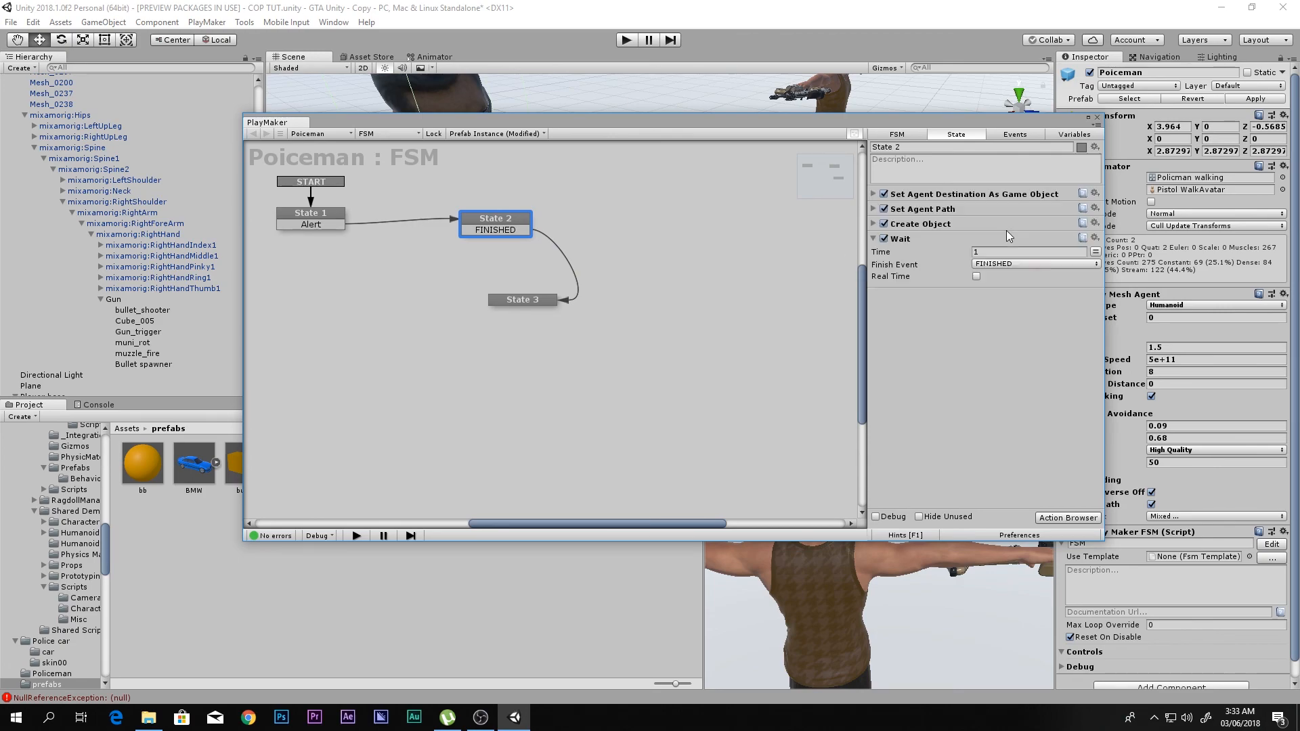
left_click(945, 192)
left_click(933, 207, "shift")
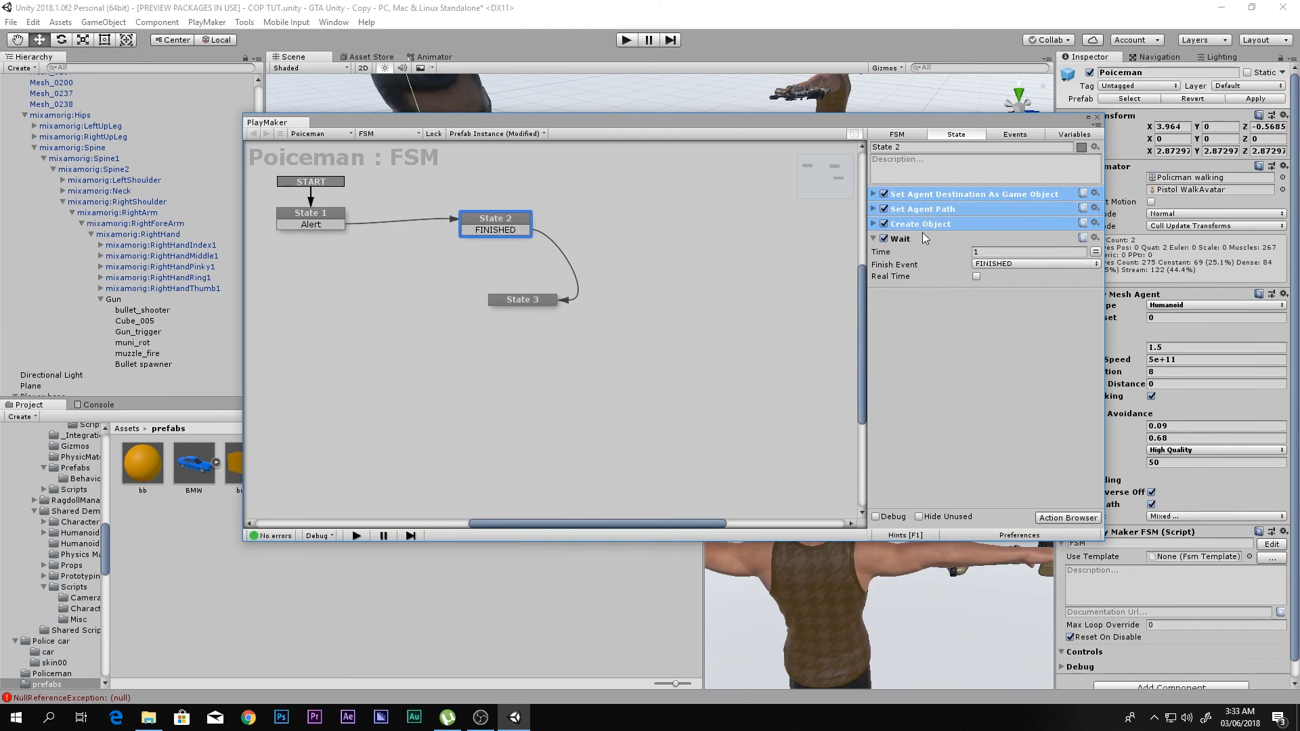
left_click(921, 238, "shift")
left_click(550, 298)
key("ctrl+v")
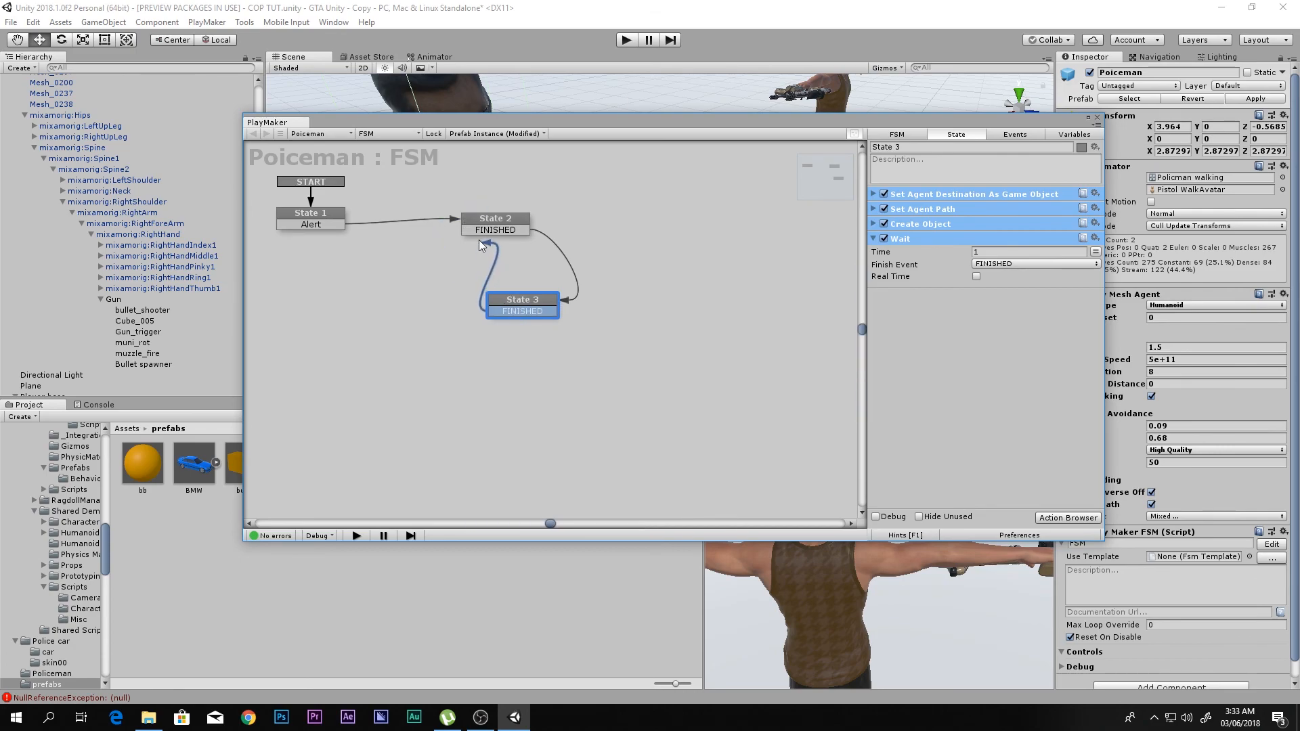
left_click_drag(529, 309, 504, 324)
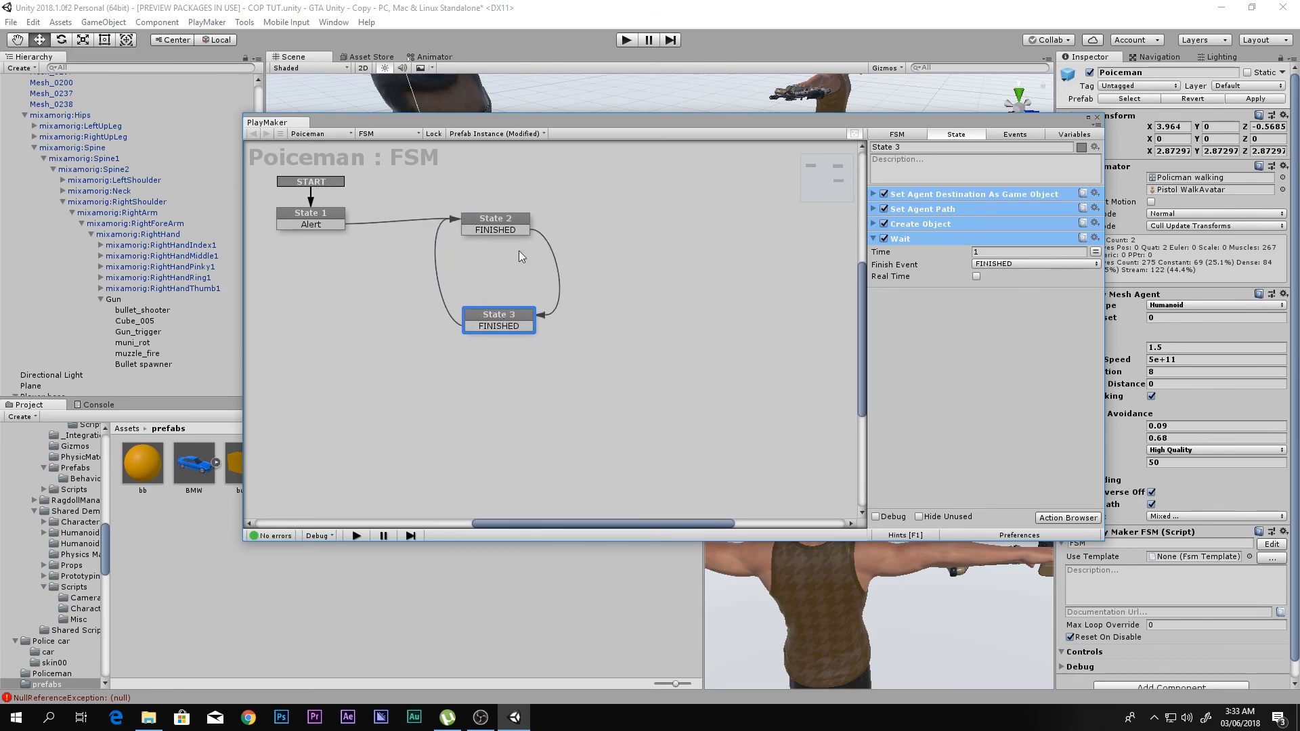
left_click(504, 229)
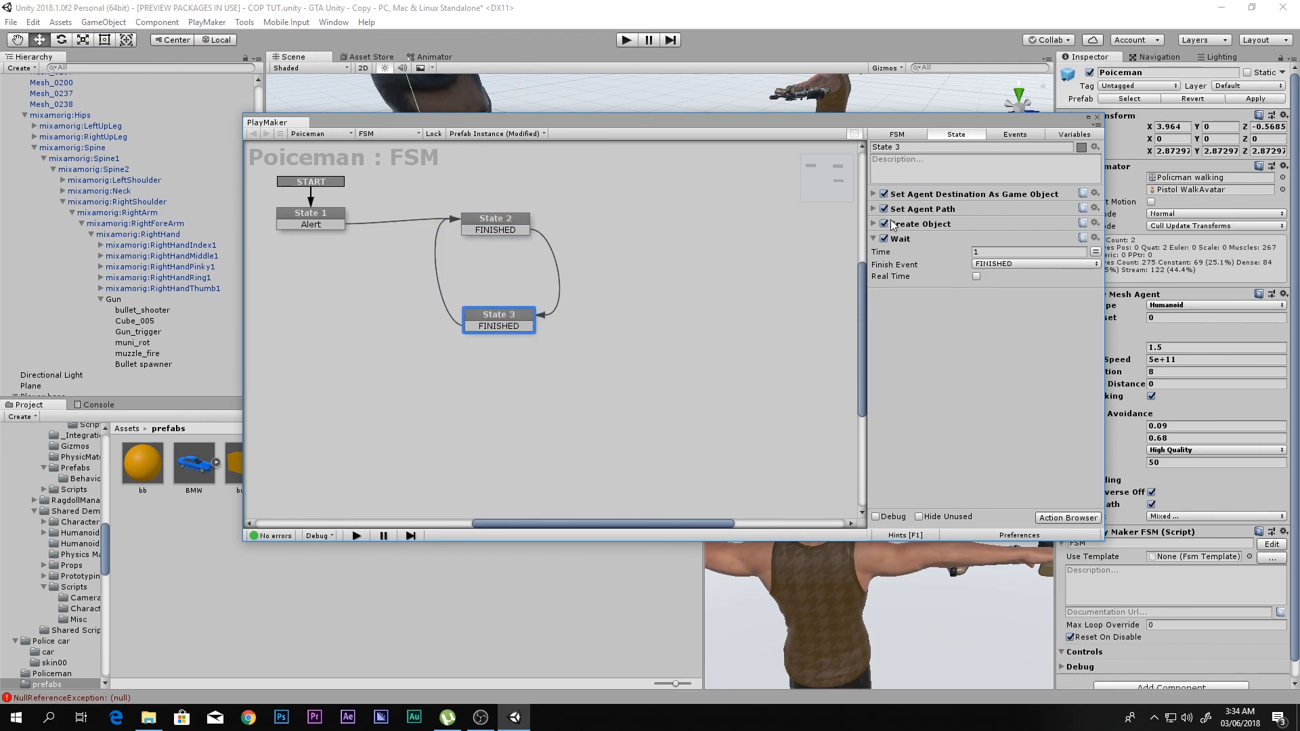
- Play-test the scene in the maximized Game view, moving and aiming the player to check whether the policeman pursues and shoots
left_click(1097, 118)
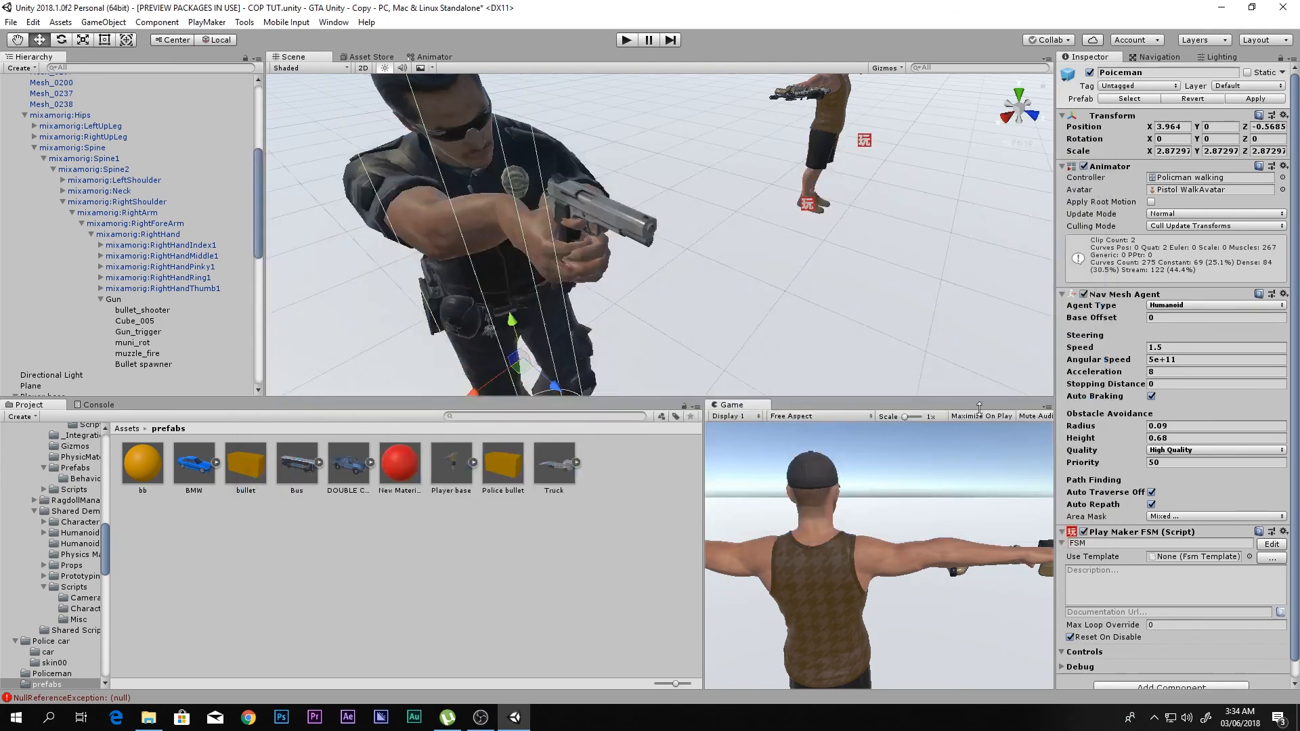
key("shift+space")
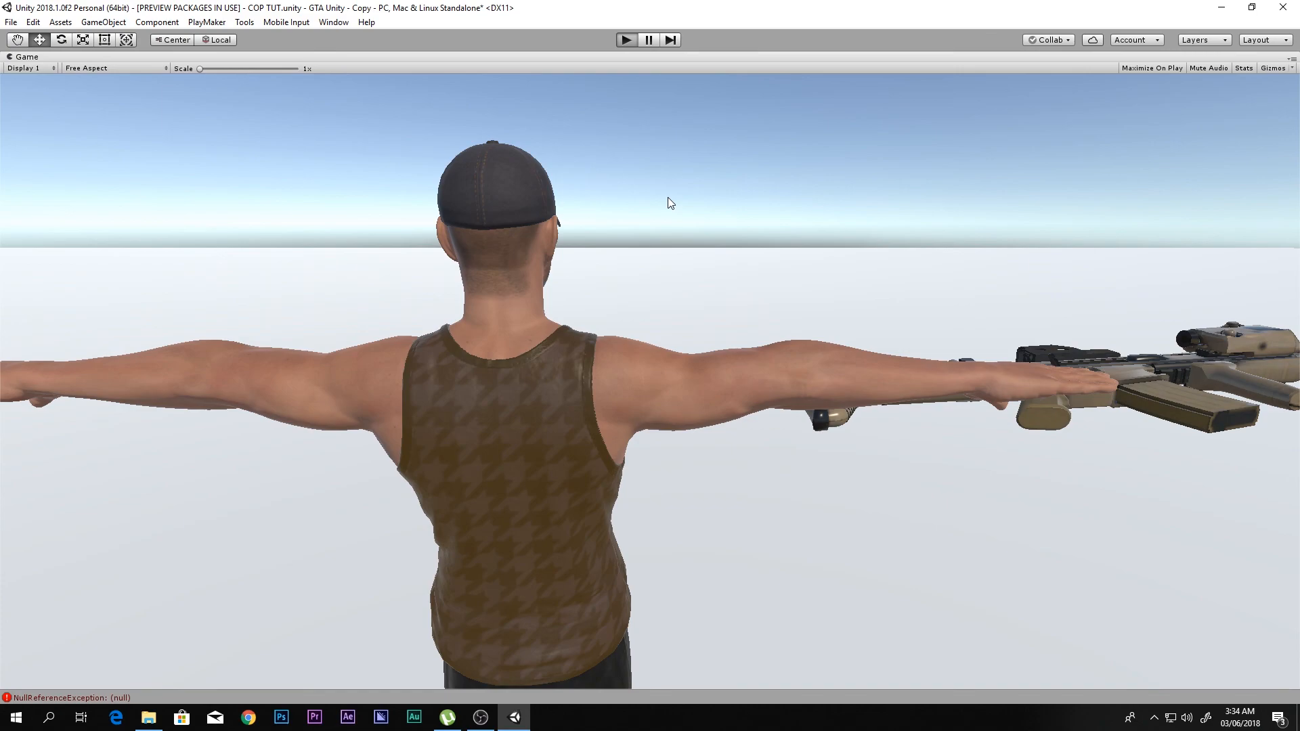
key("ctrl+p")
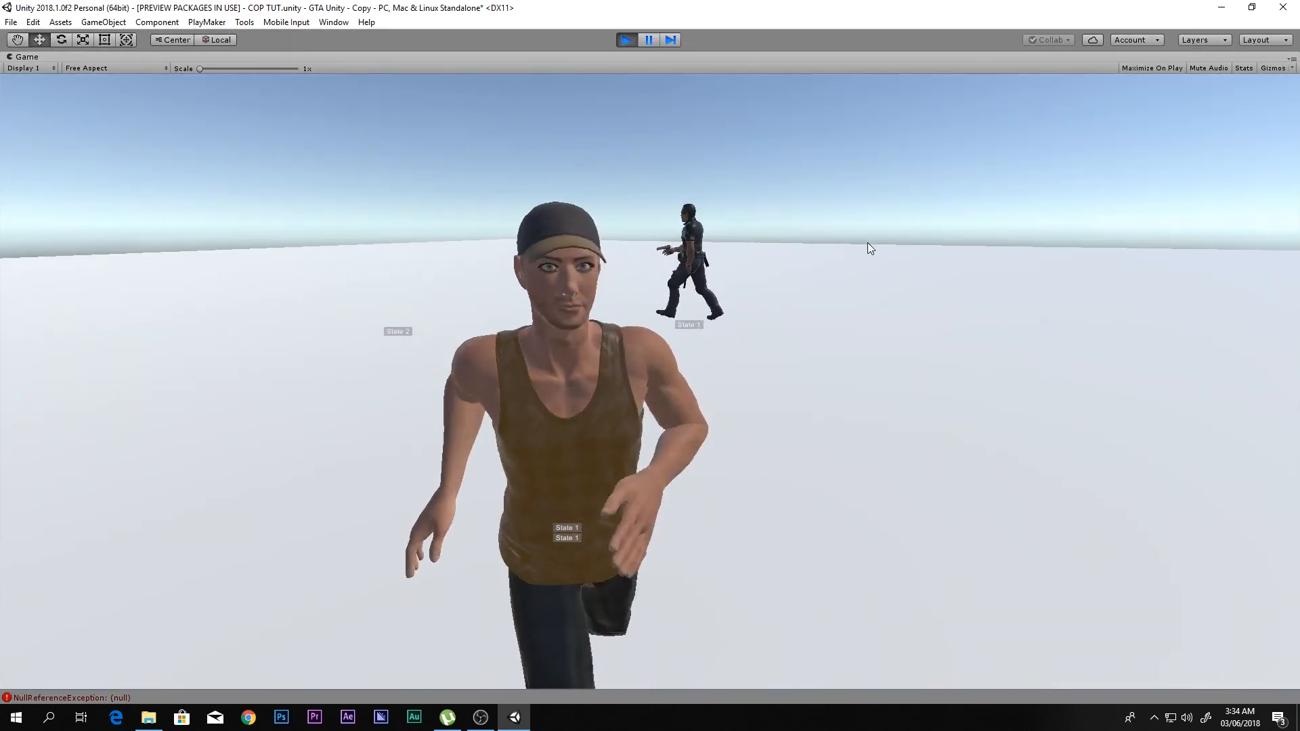
right_click(868, 243)
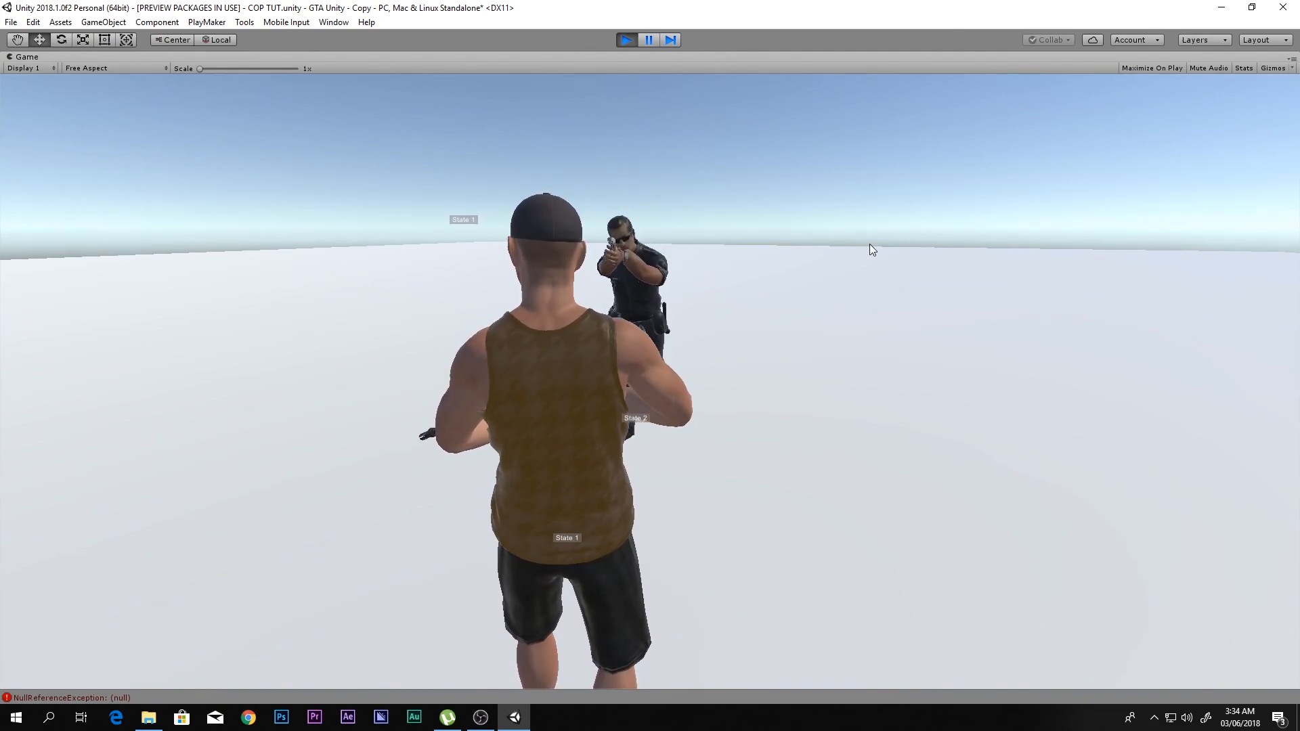
key("s")
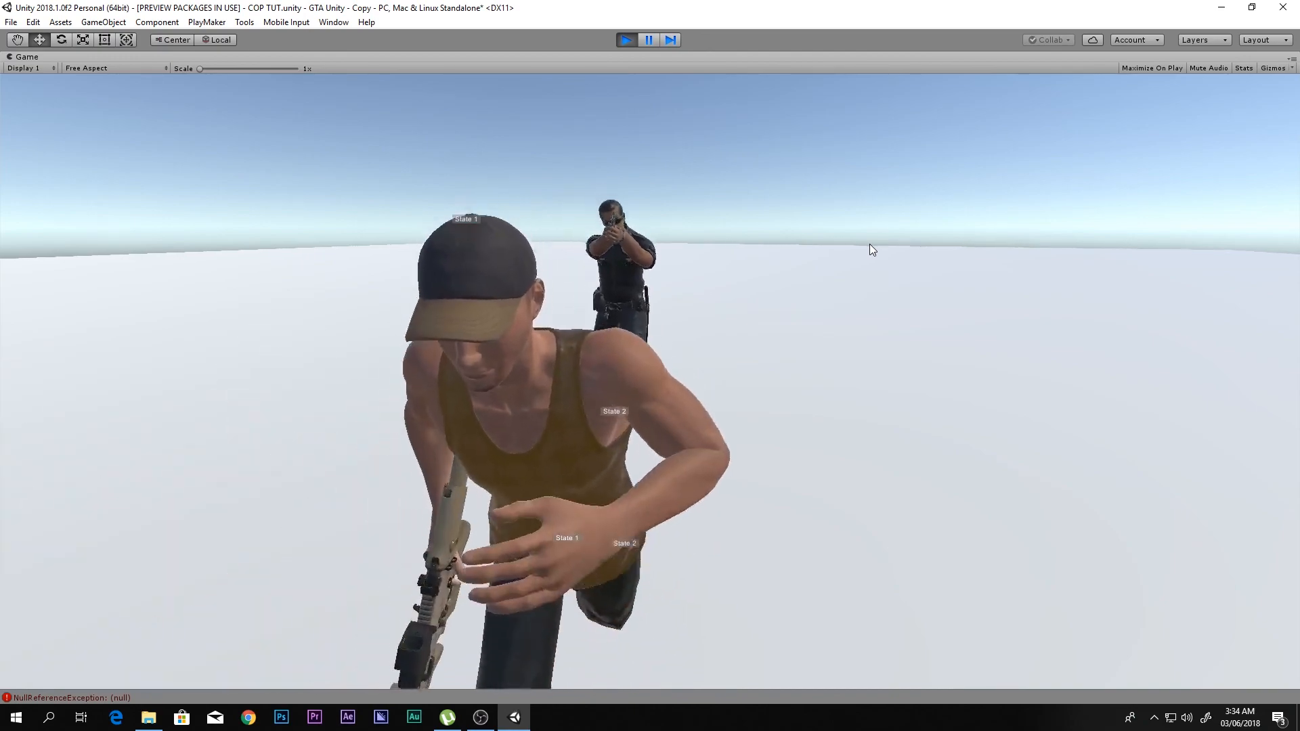
key("d")
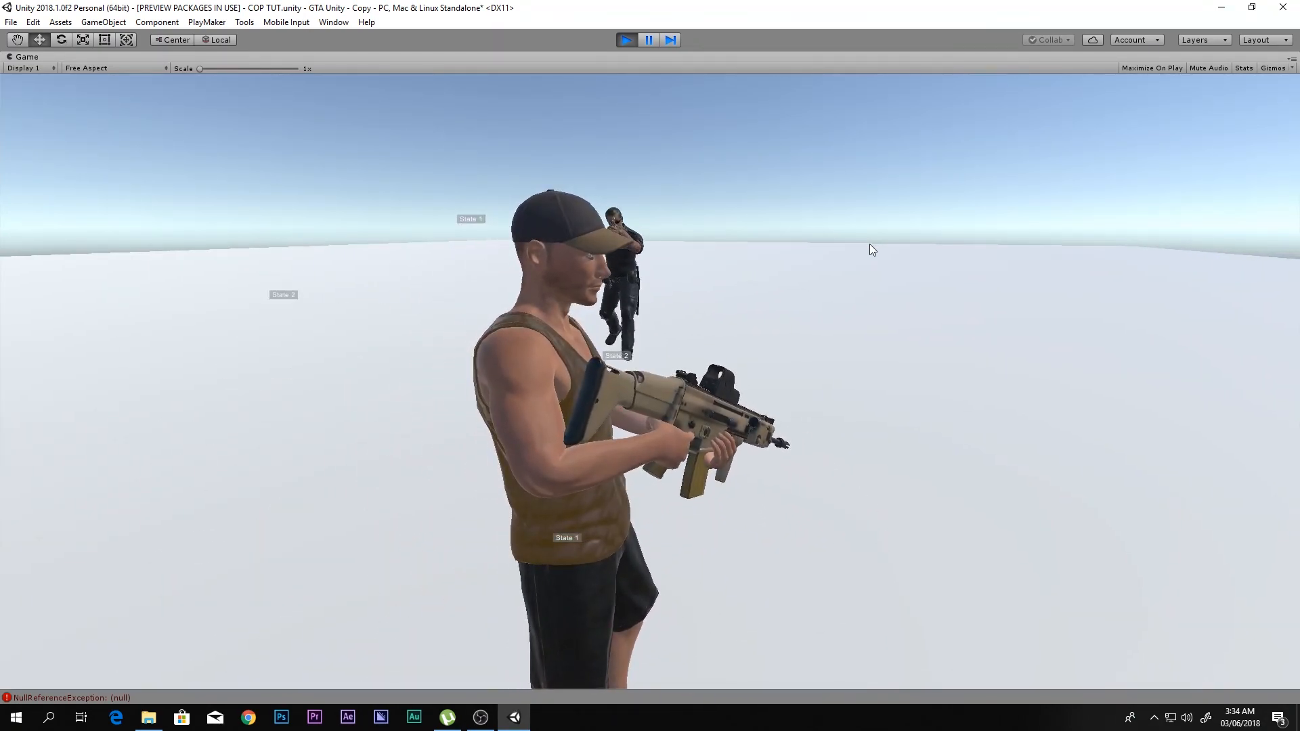
key("s")
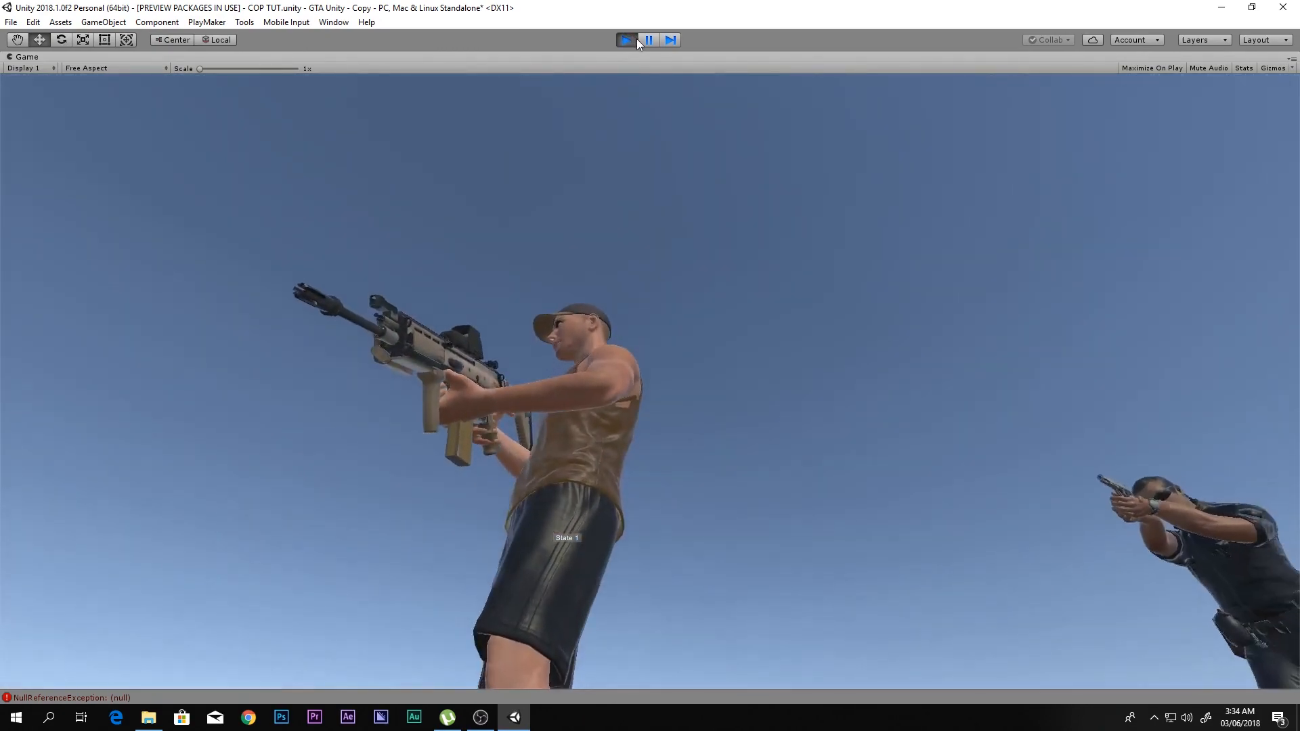
left_click(634, 39)
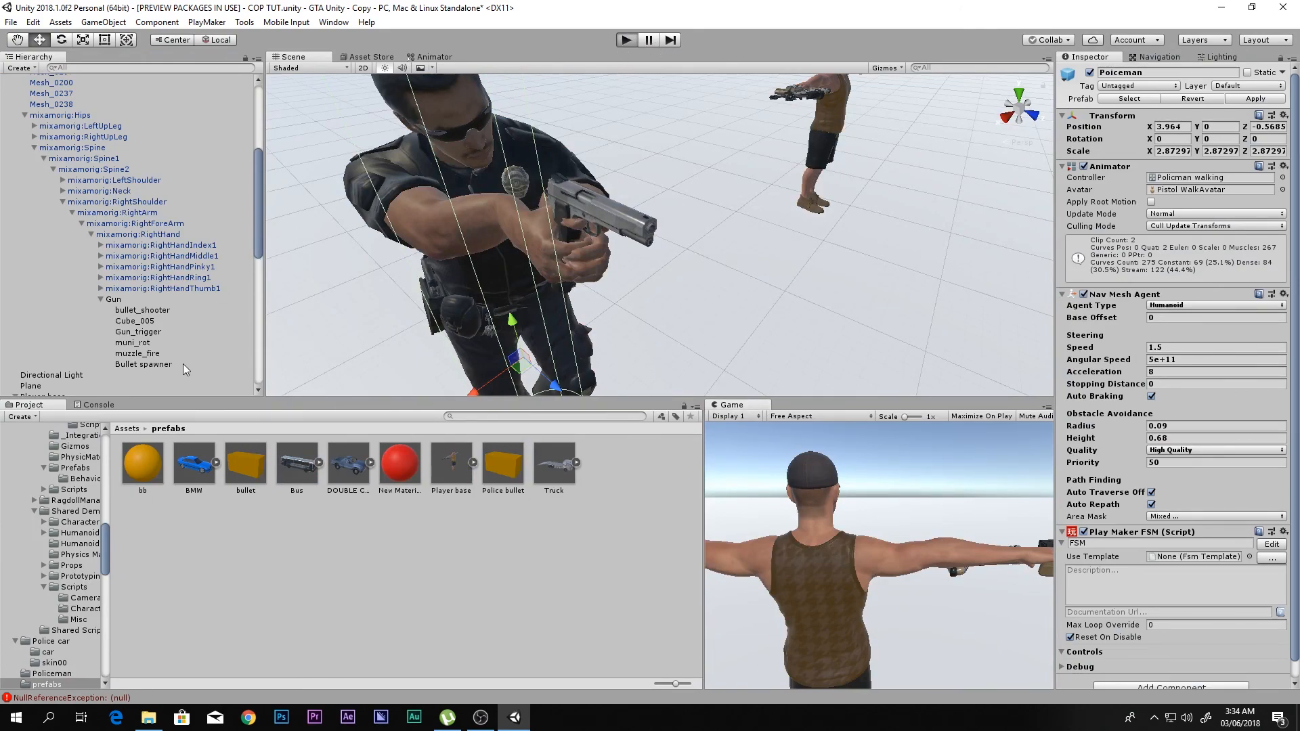
- Run the scene with Bullet spawner selected, alert the policeman, and examine the pistol's muzzle up close in the Scene view
left_click(144, 365)
key("ctrl+p")
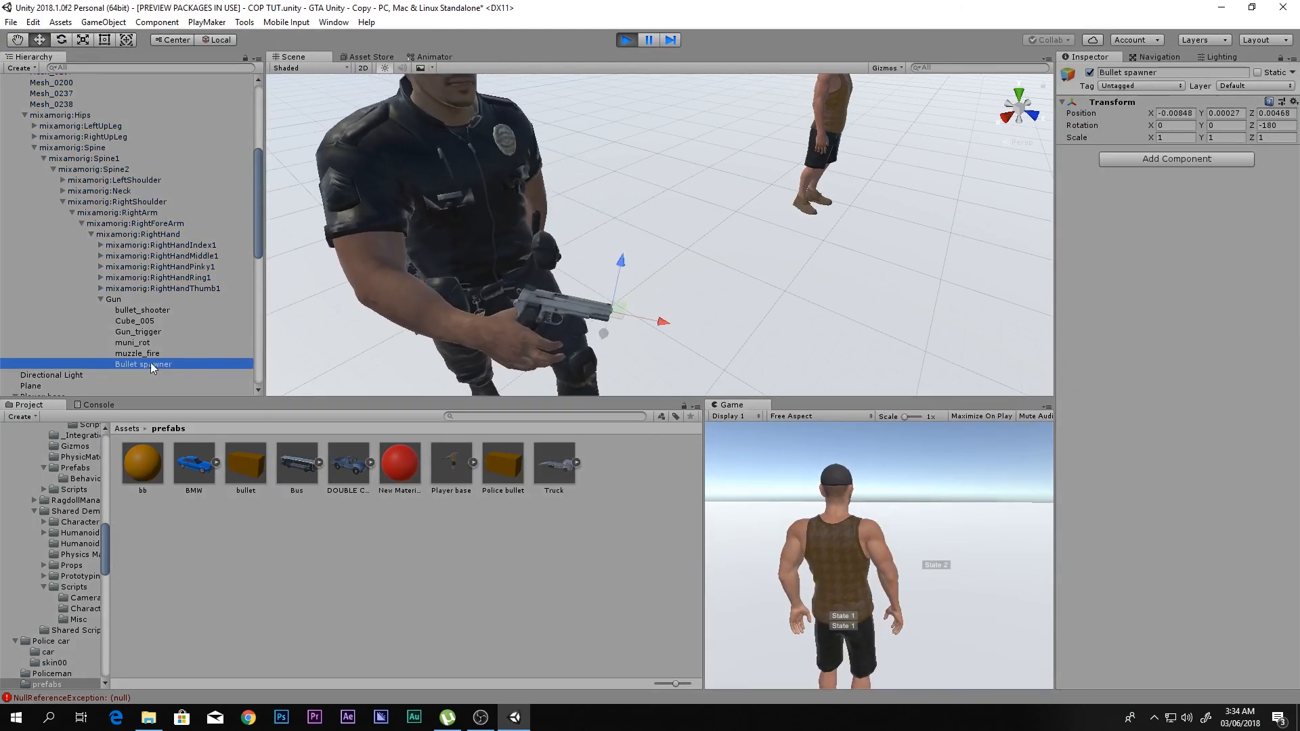
scroll(566, 281, "down", 10)
scroll(698, 235, "up", 10)
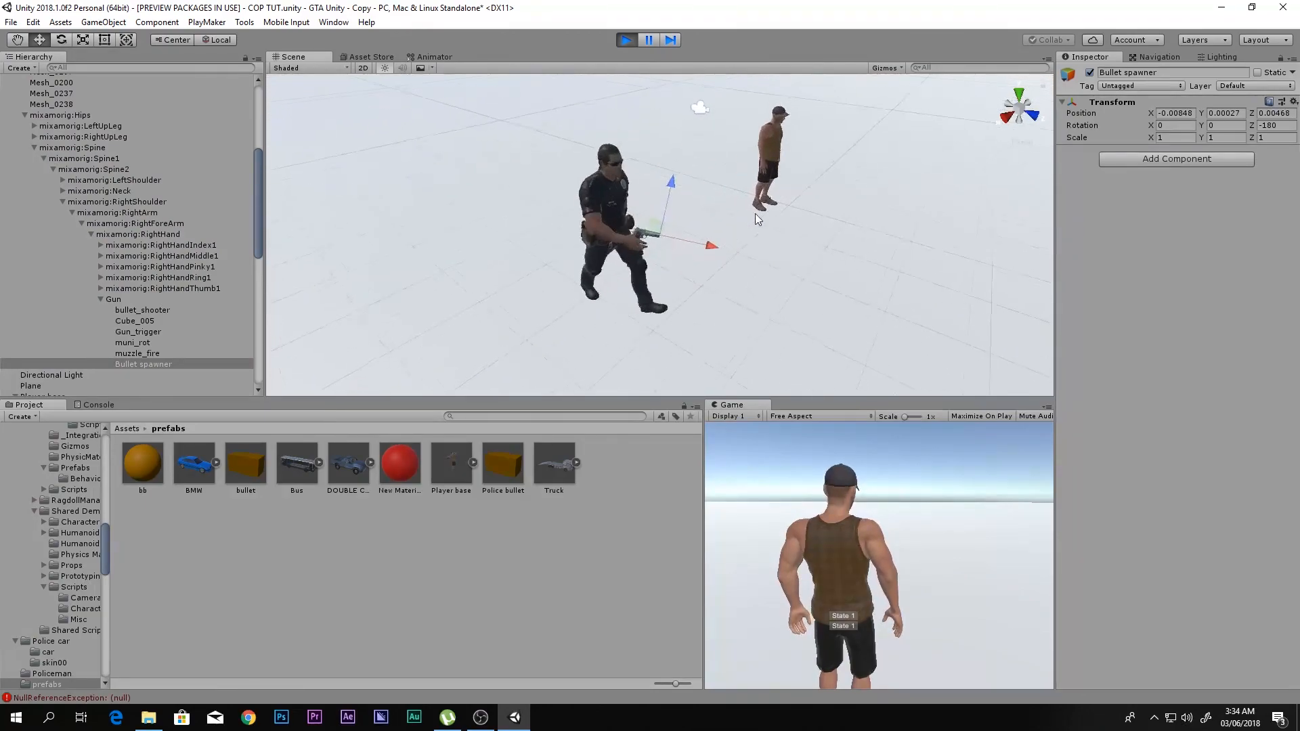
scroll(763, 201, "down", 3)
scroll(763, 201, "down", 2)
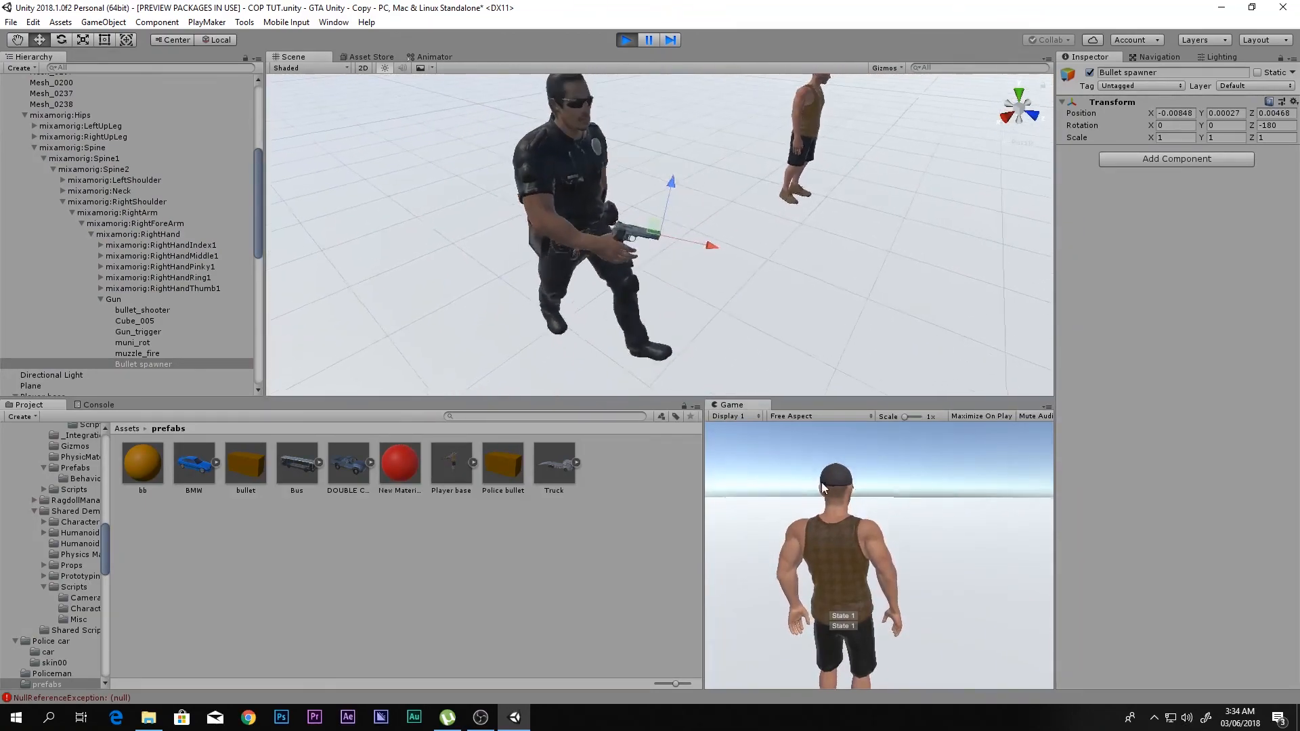
left_click(851, 482)
key("s")
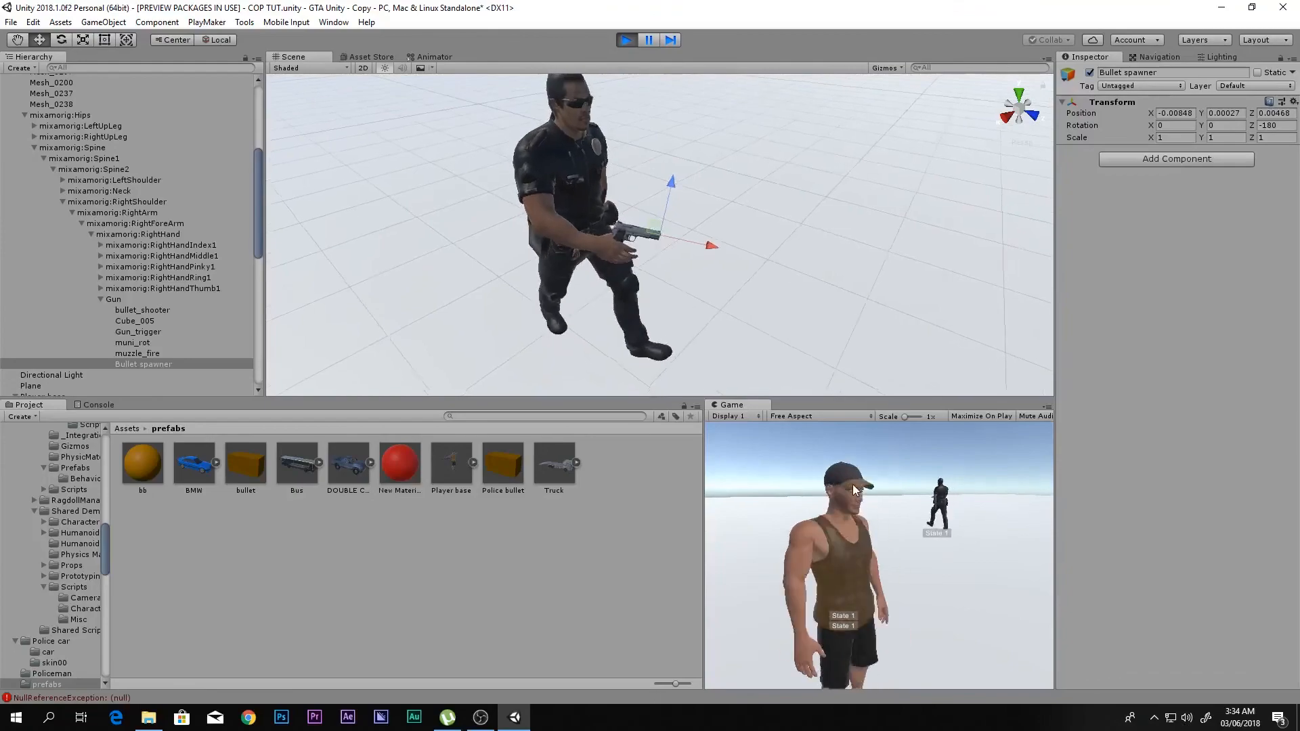
right_click(867, 488)
left_click(880, 481)
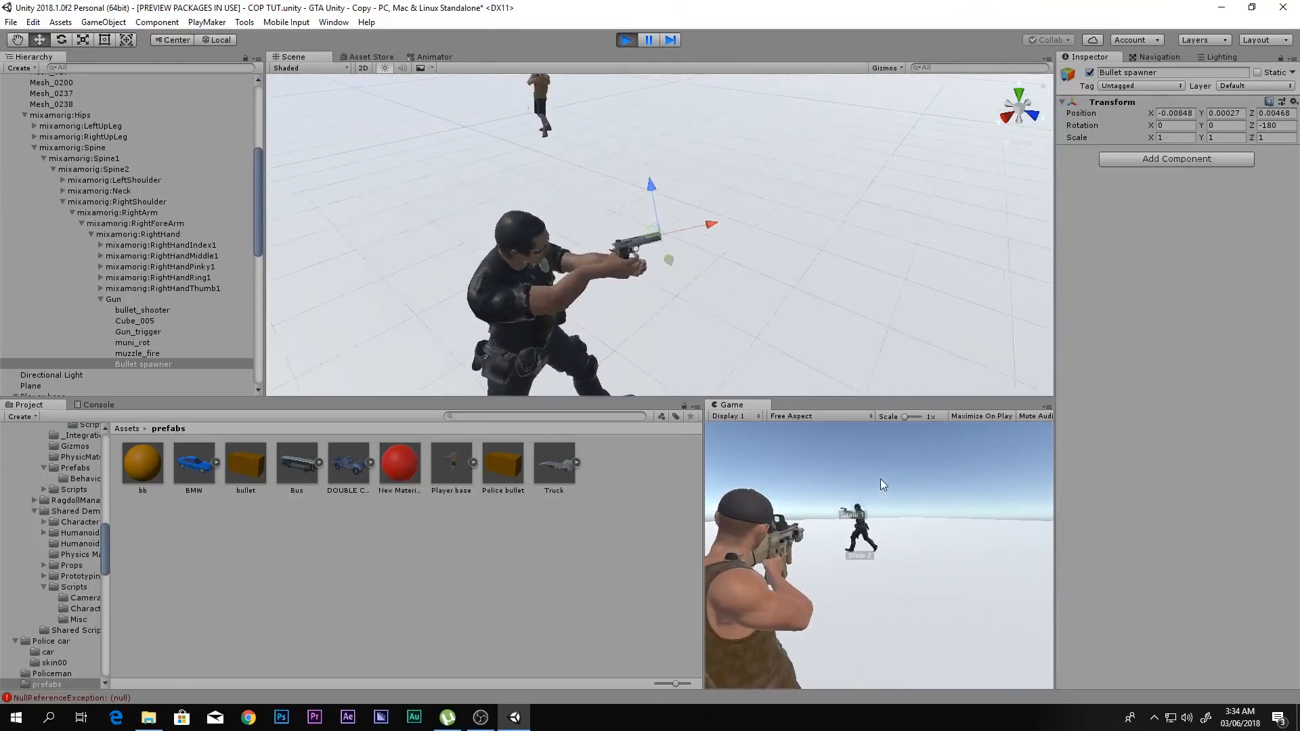
scroll(760, 281, "up", 5)
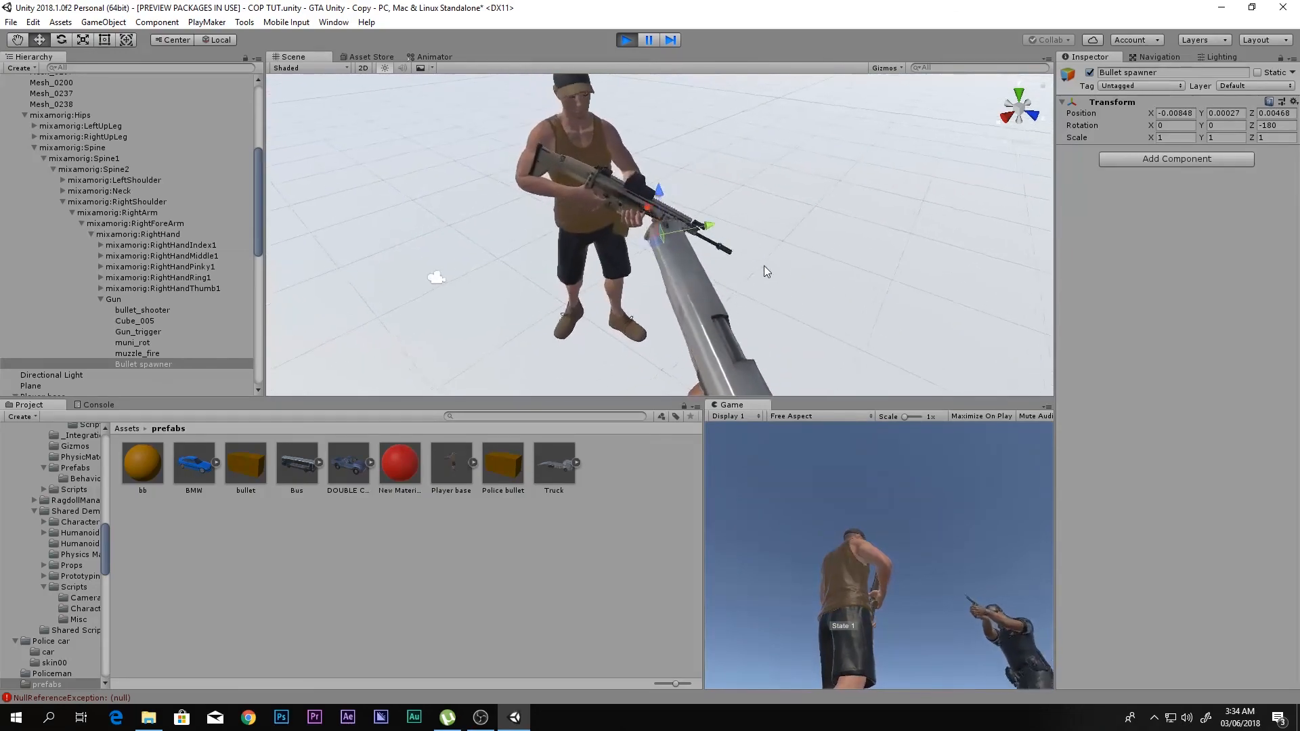
scroll(48, 227, "up", 5)
- Examine which state of the Poiceman FSM is active during play, and stop the run
left_click(59, 122)
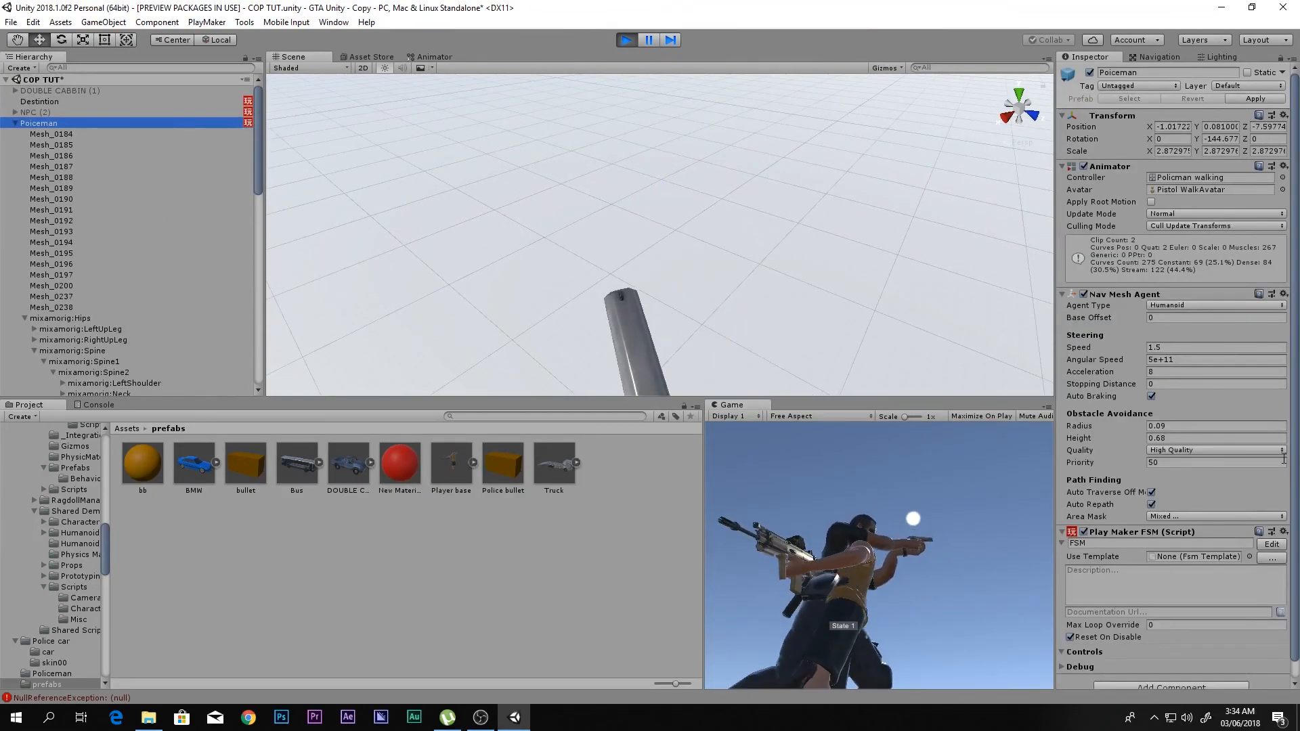
left_click(1258, 545)
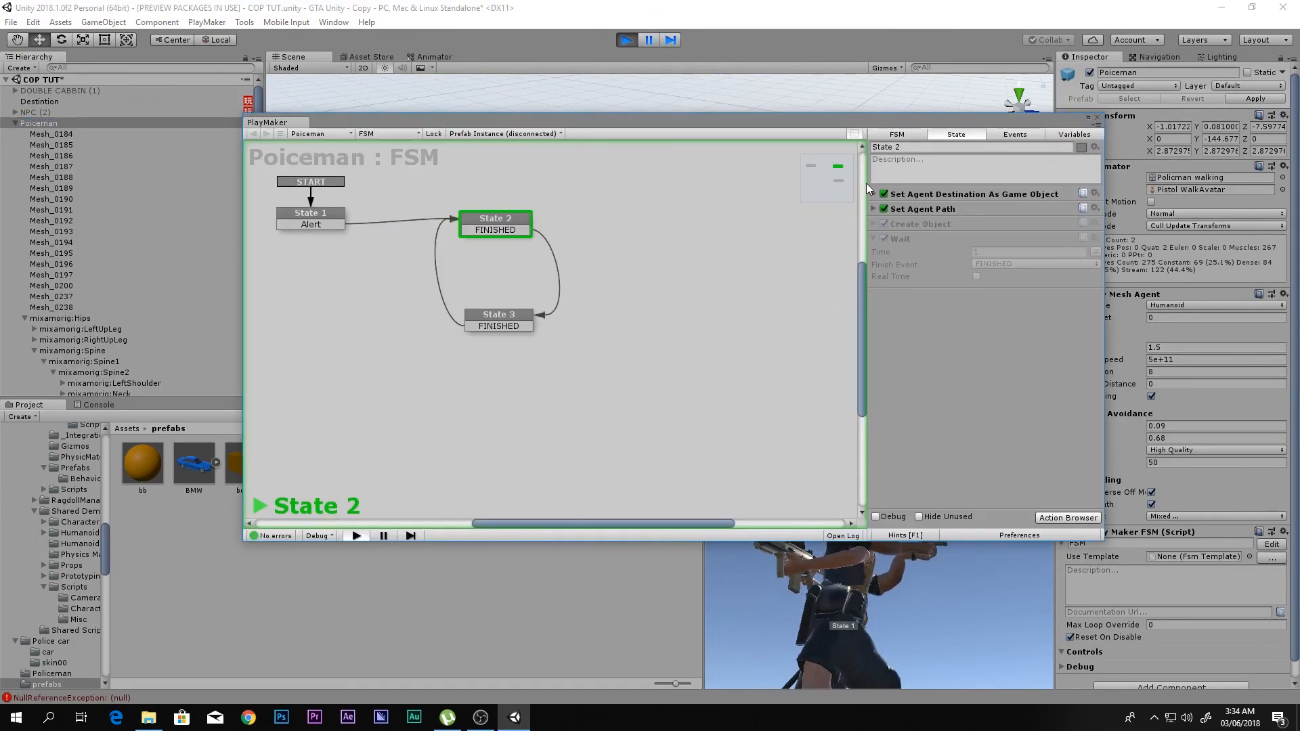
key("ctrl+p")
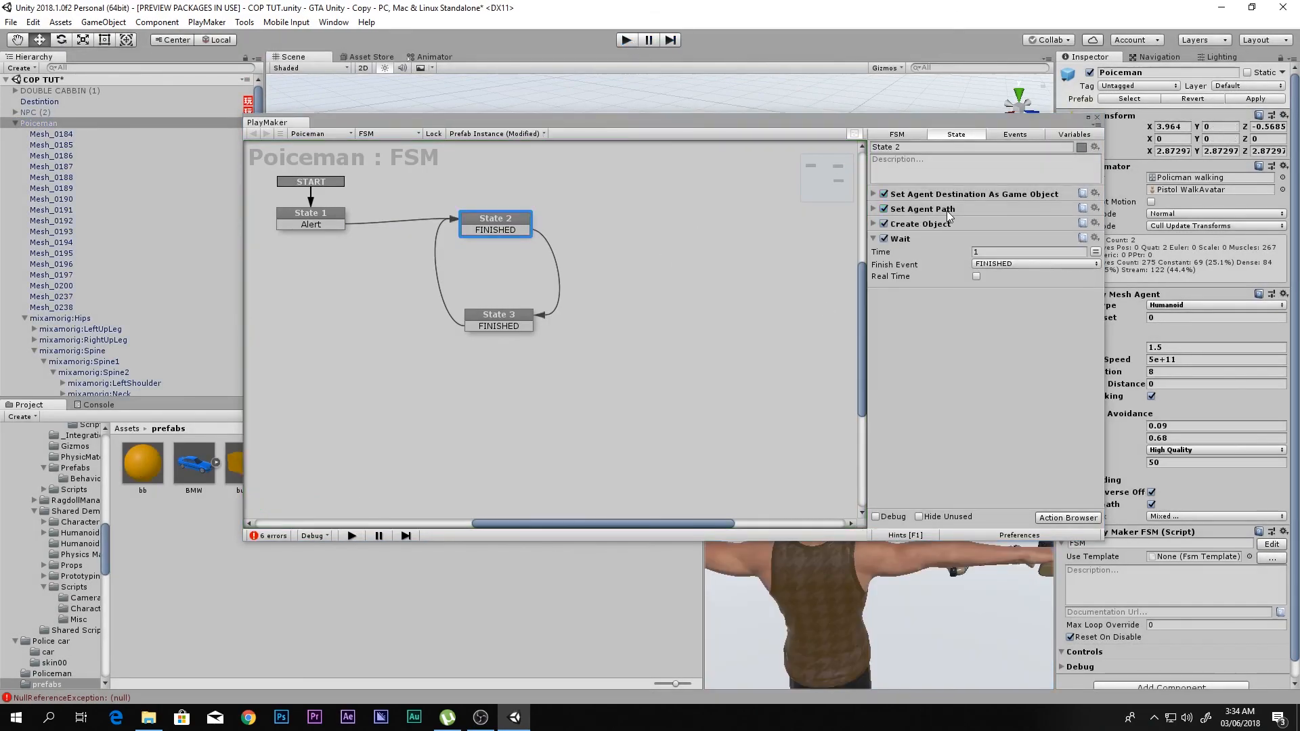
- Move the Create Object action to the top of State 2's action list, above Set Agent Destination As Game Object
left_click(939, 224)
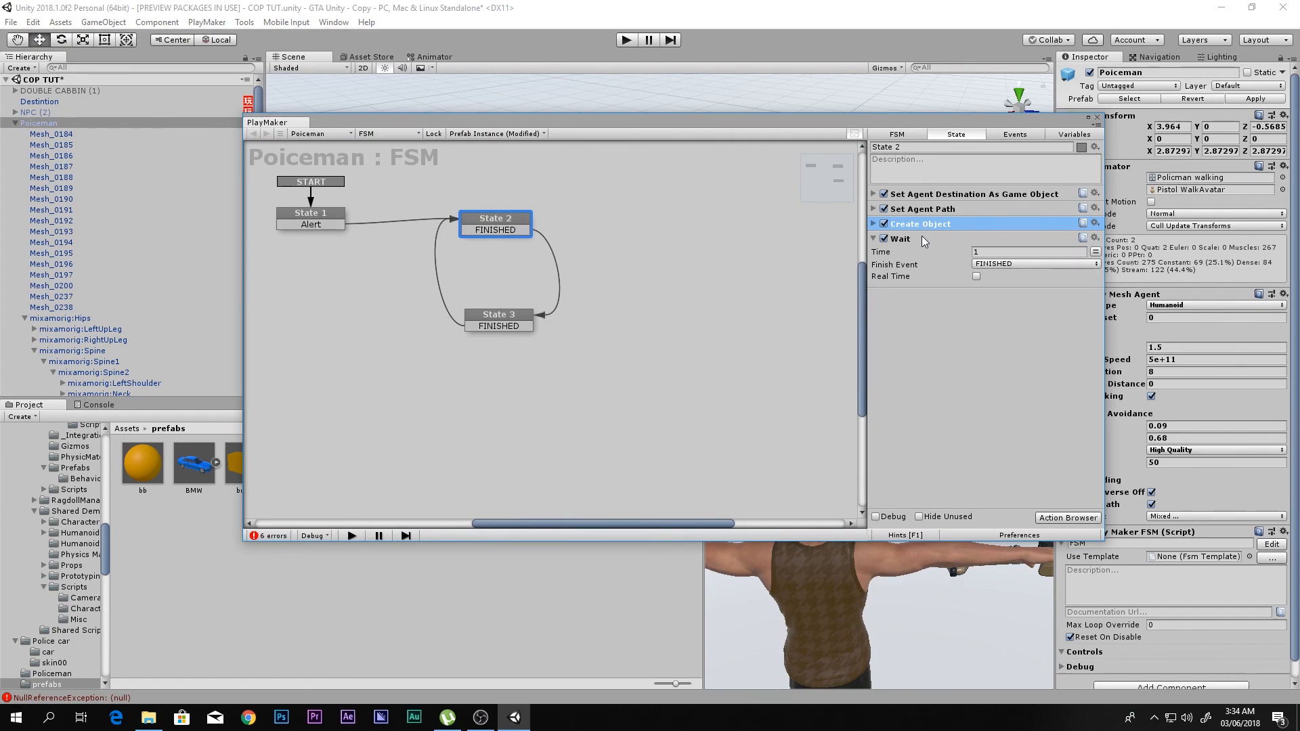
key("Delete")
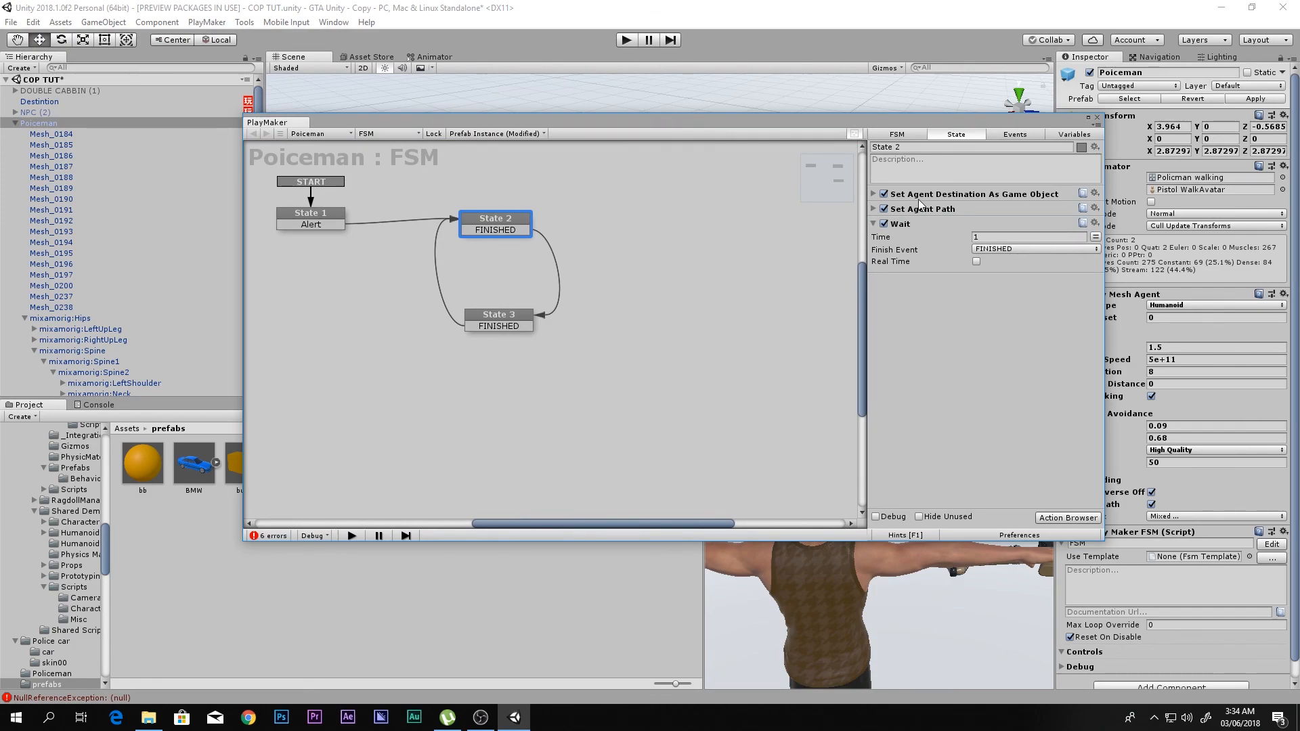
left_click(926, 196)
key("ctrl+z")
left_click(933, 198)
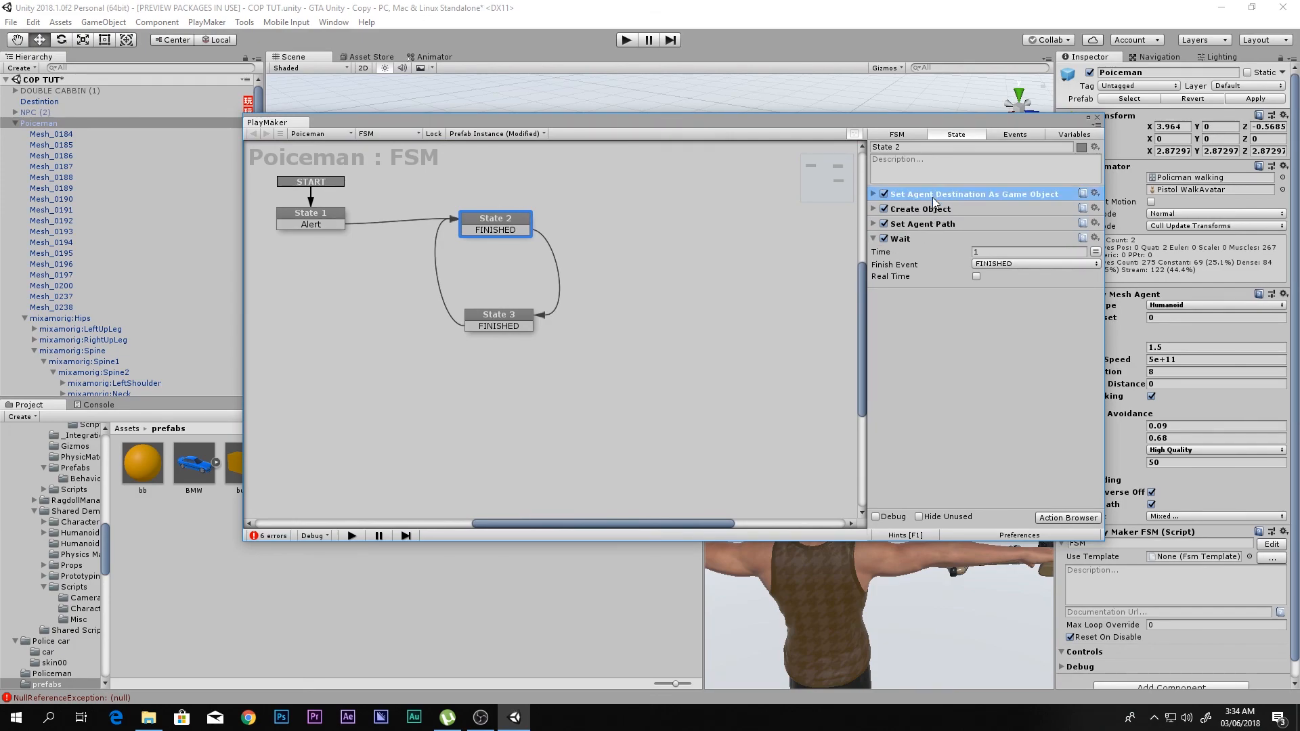
key("Delete")
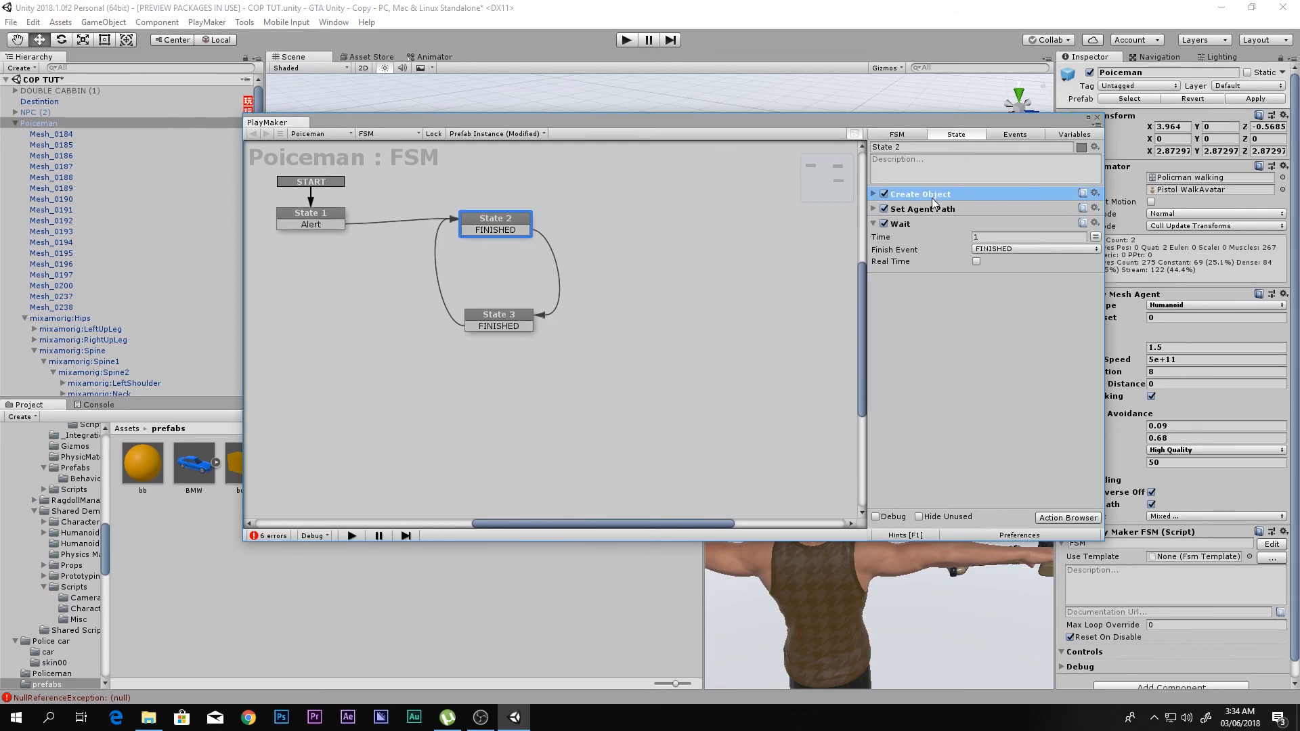
key("ctrl+z")
left_click(919, 195)
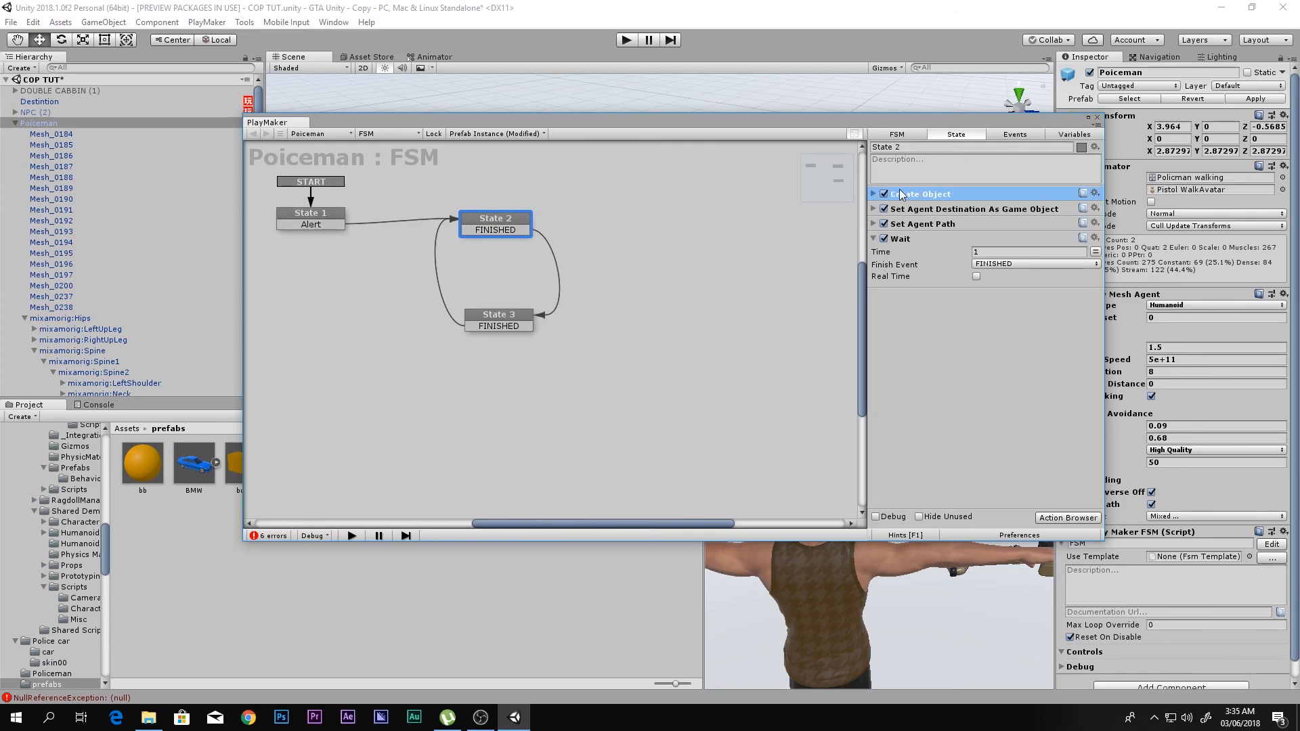
- Move State 2's Wait action to directly below Create Object, above Set Agent Destination As Game Object
left_click(918, 209)
left_click(915, 225)
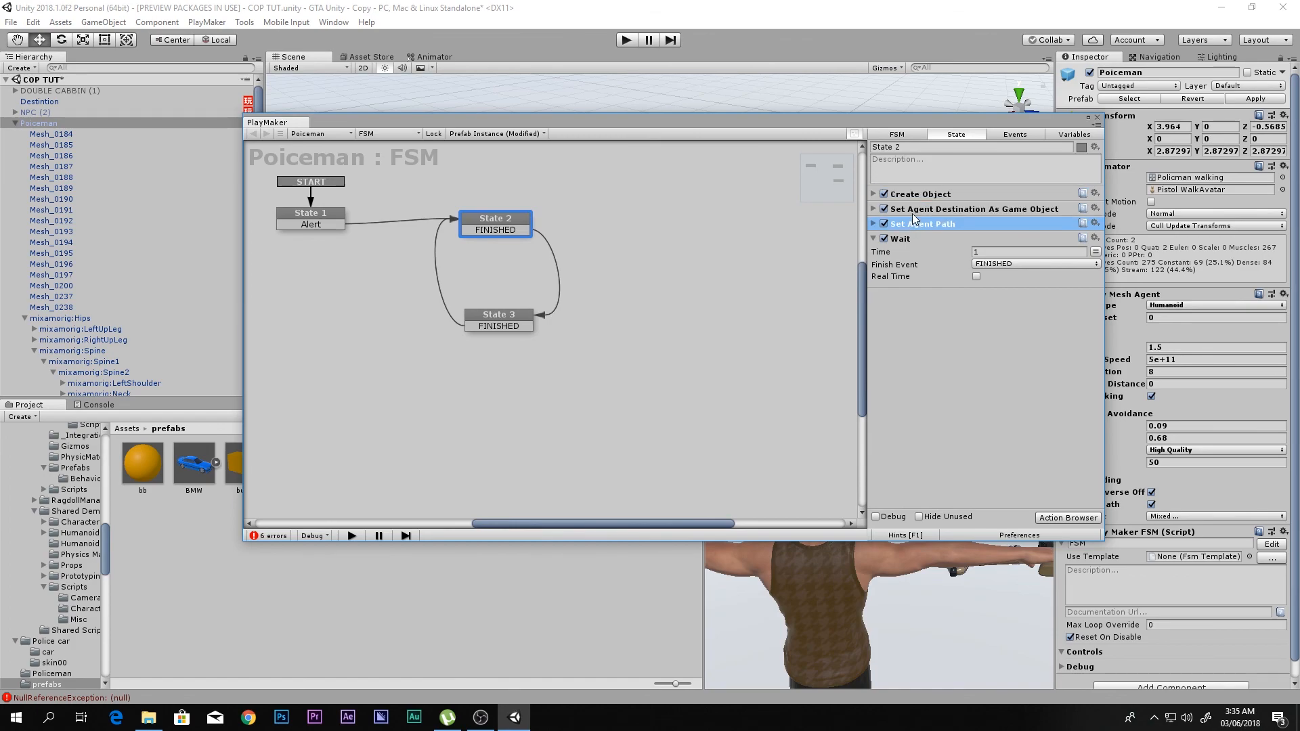
left_click(914, 229)
left_click(919, 213)
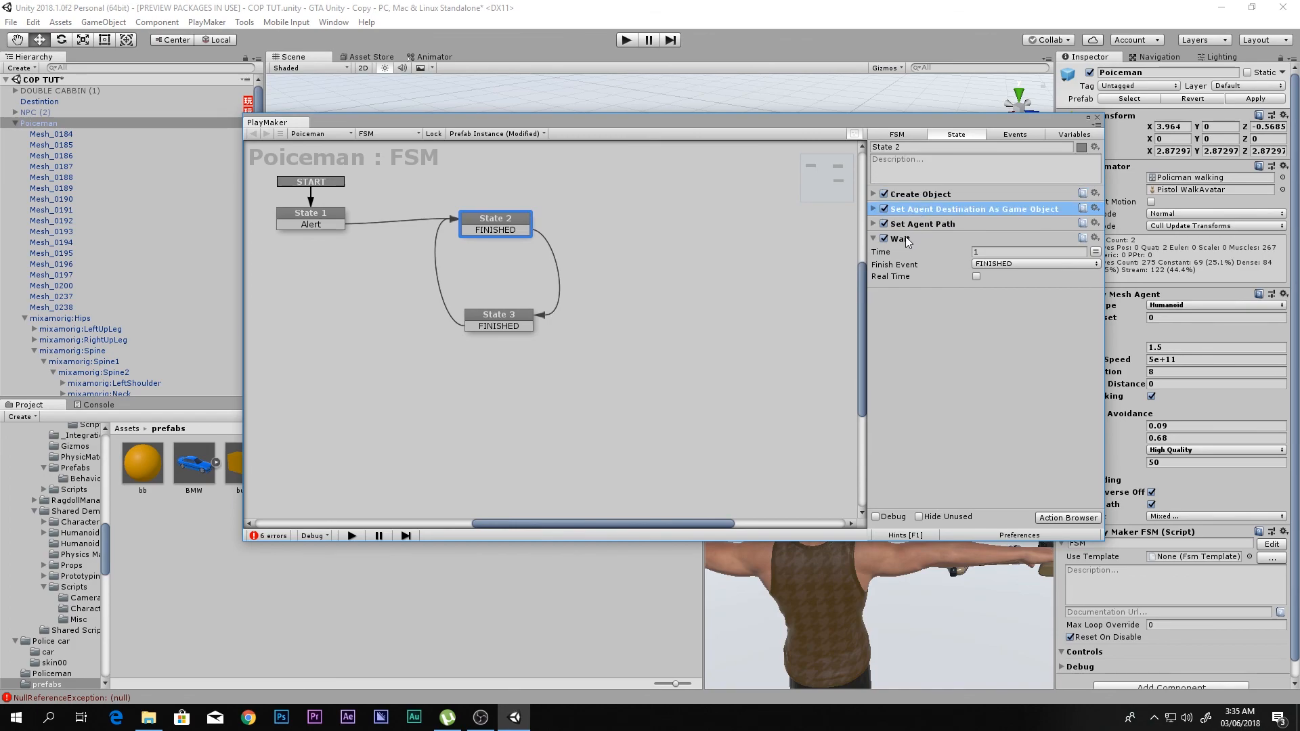
left_click(908, 241)
key("Delete")
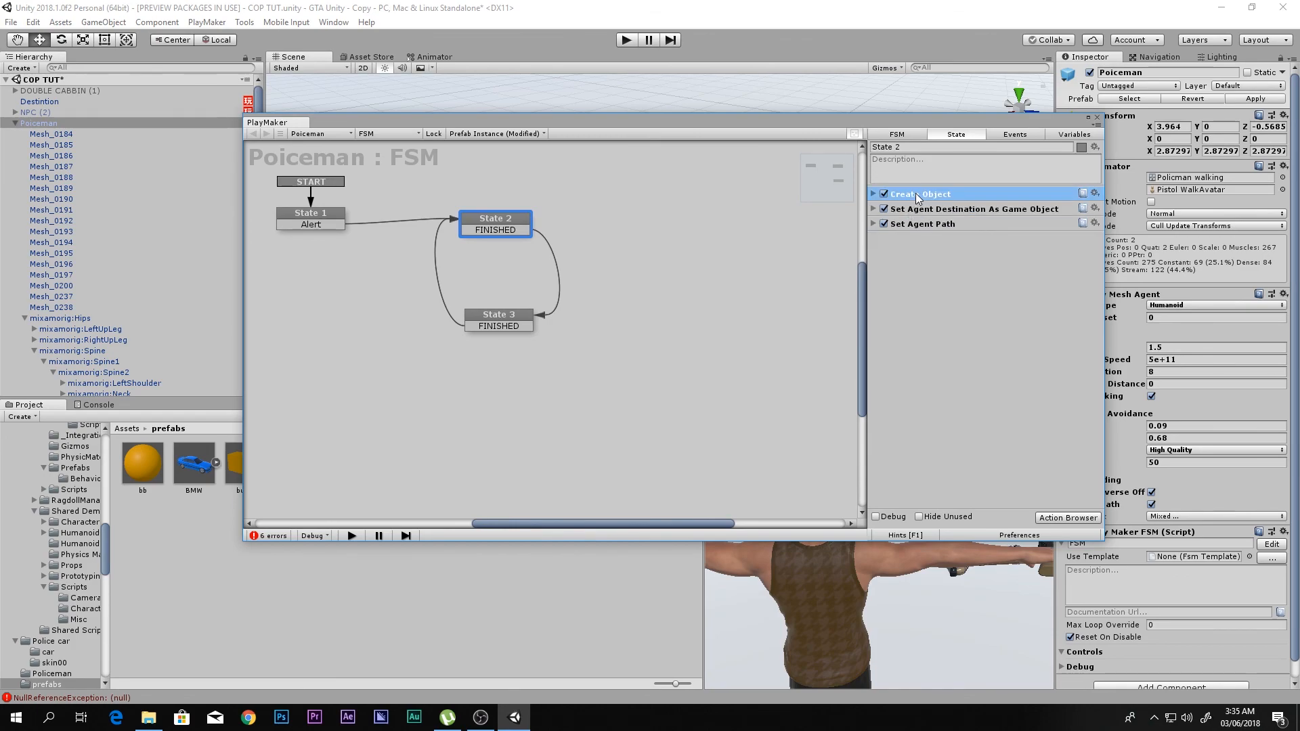
key("ctrl+z")
left_click(873, 210)
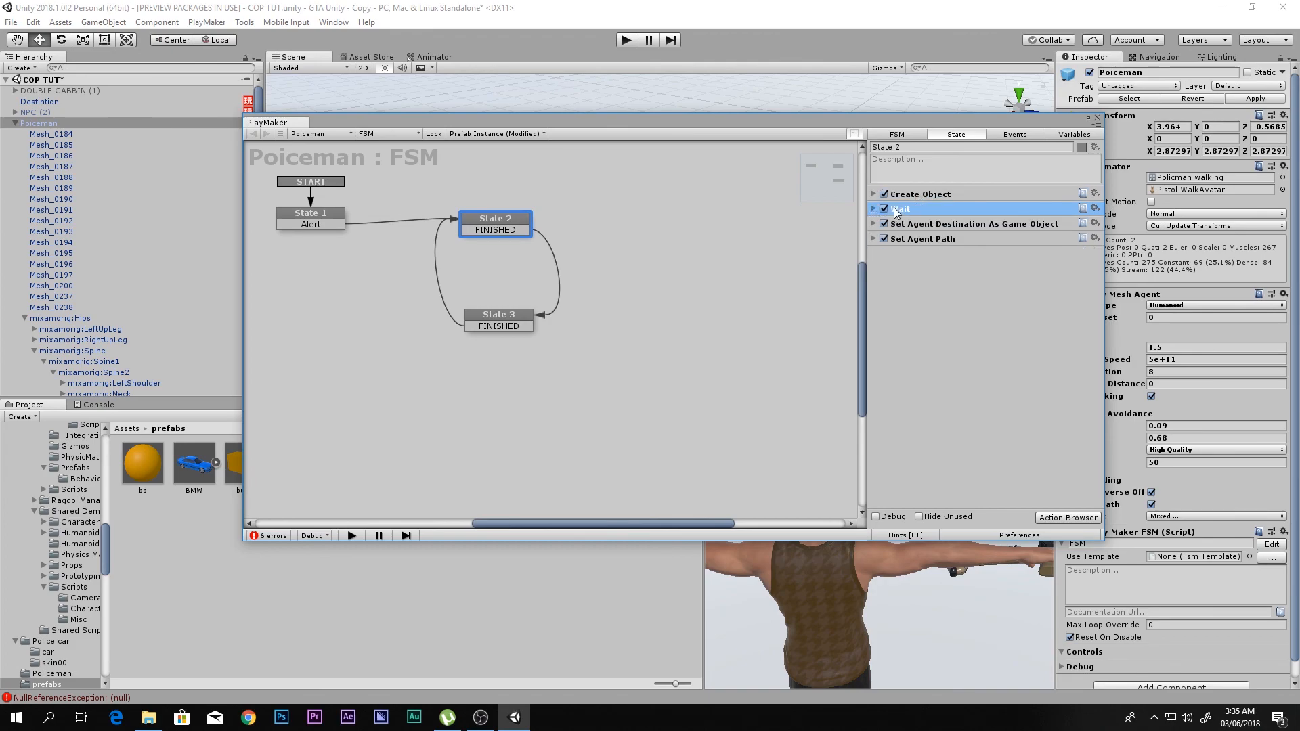
left_click(924, 224)
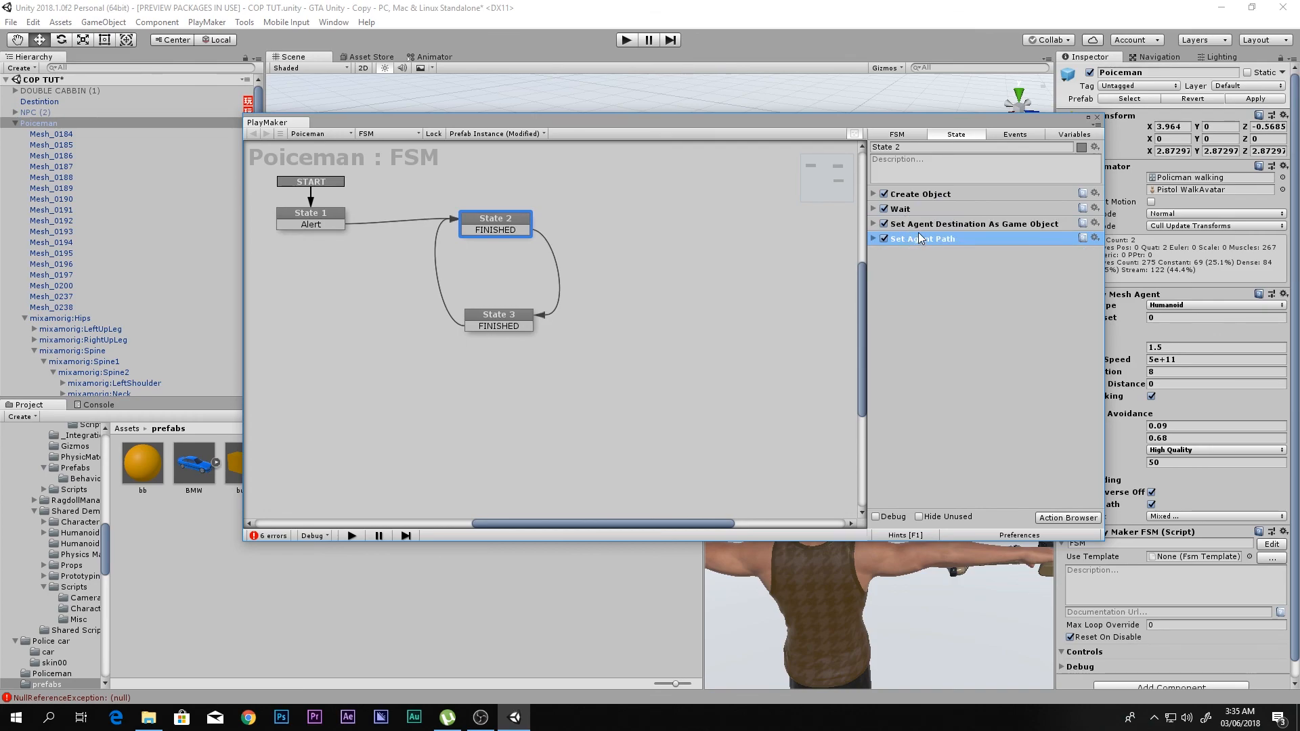
- Reorder State 3's actions so Create Object and Wait come before the two Set Agent actions, and close the FSM editor
left_click(491, 326)
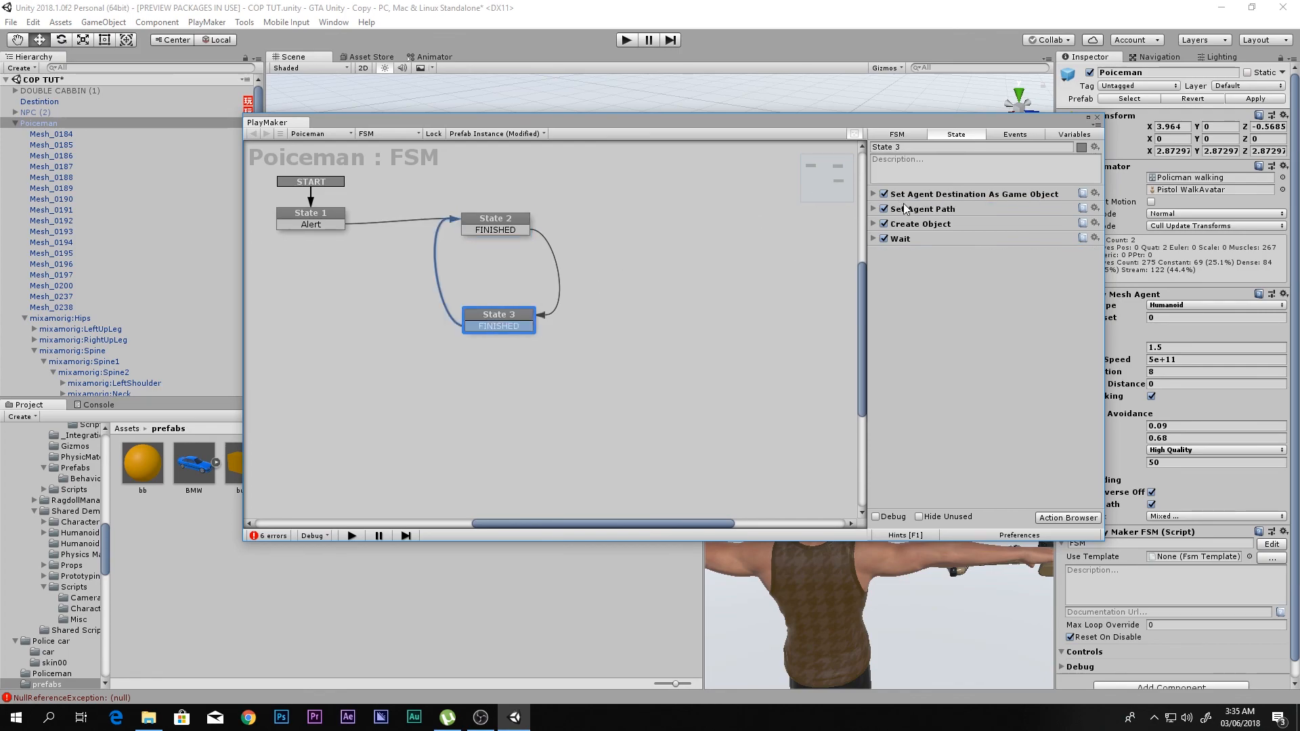
left_click(915, 223)
left_click(908, 239, "shift")
key("Delete")
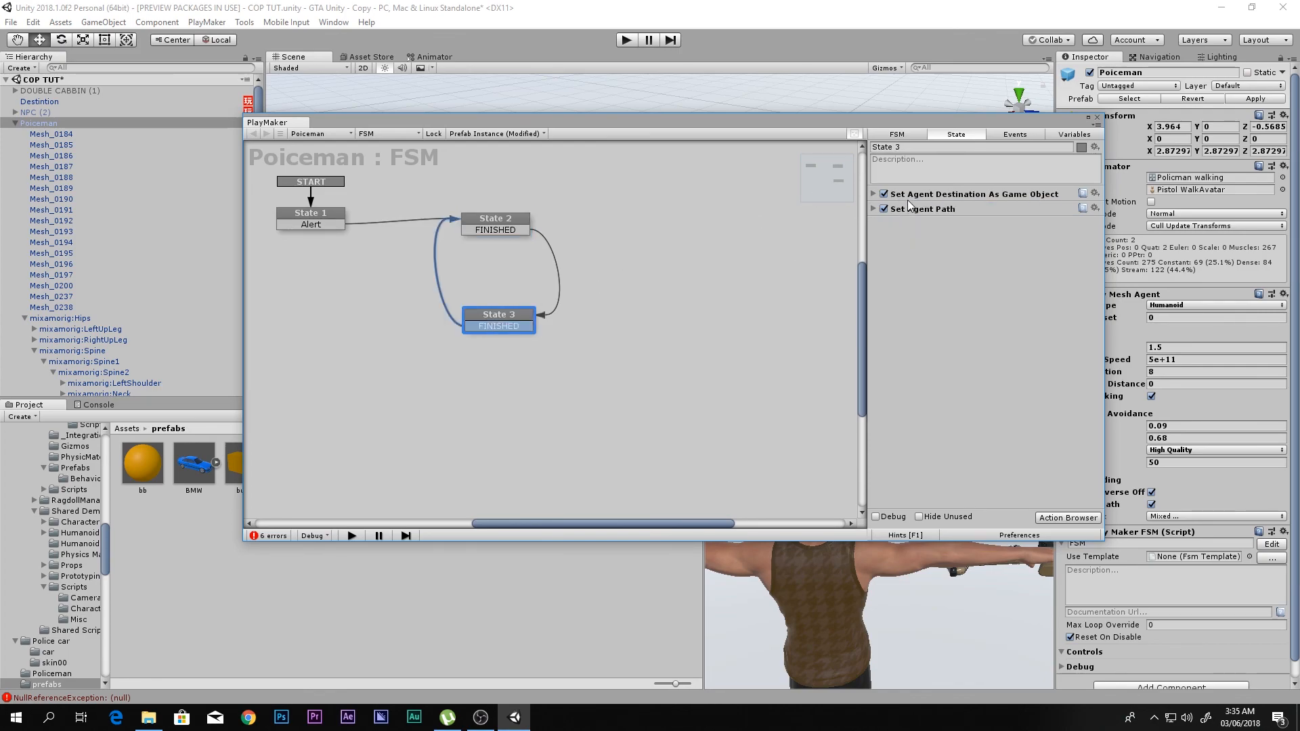
left_click(915, 194)
key("ctrl+z")
left_click(918, 196)
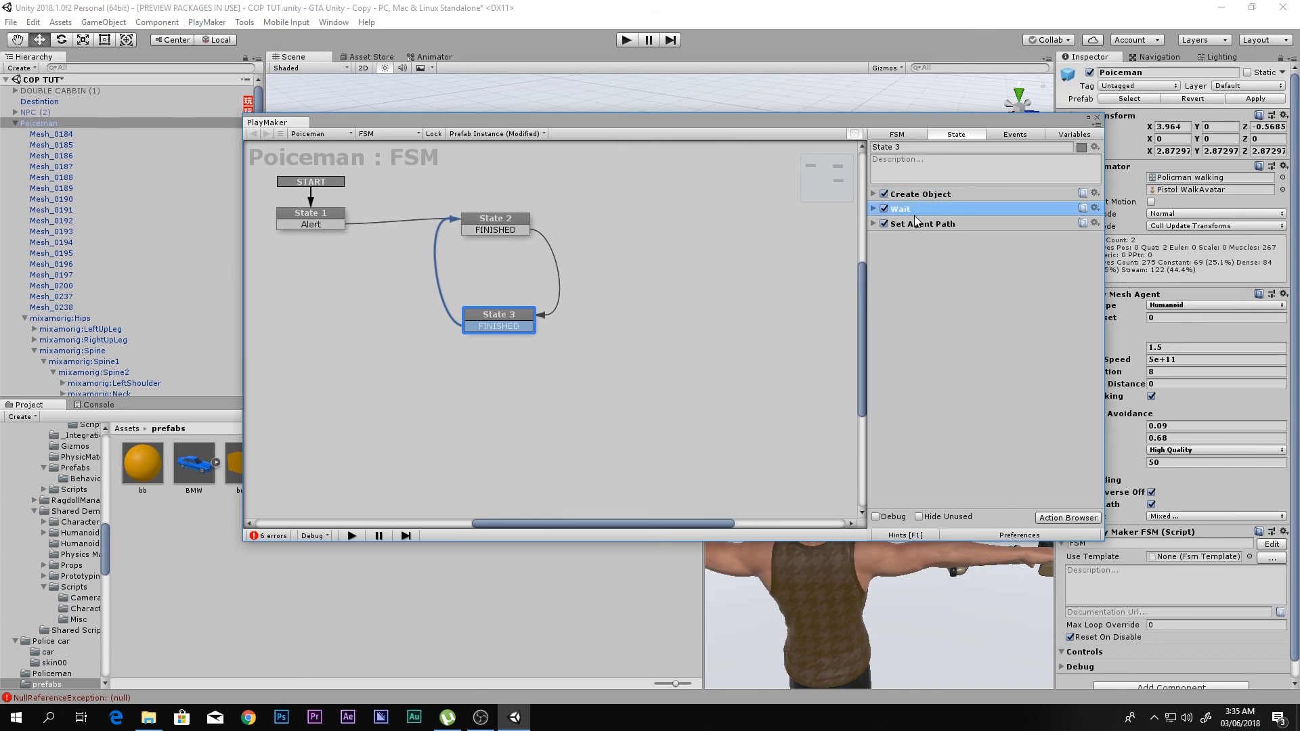
key("ctrl+z")
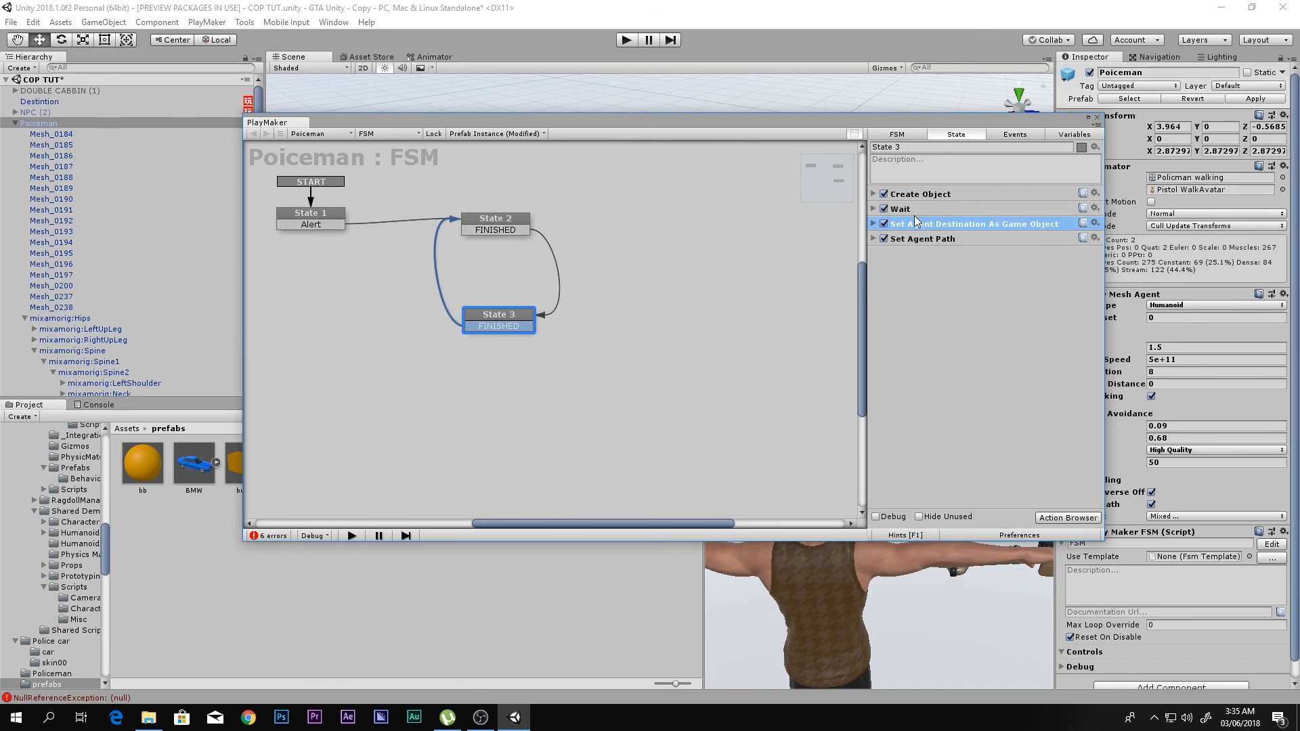
left_click(1097, 118)
- Play-test the scene with Bullet spawner framed in the Scene view, alert the policeman to check his pursuit and shooting, and stop the run
key("shift+space")
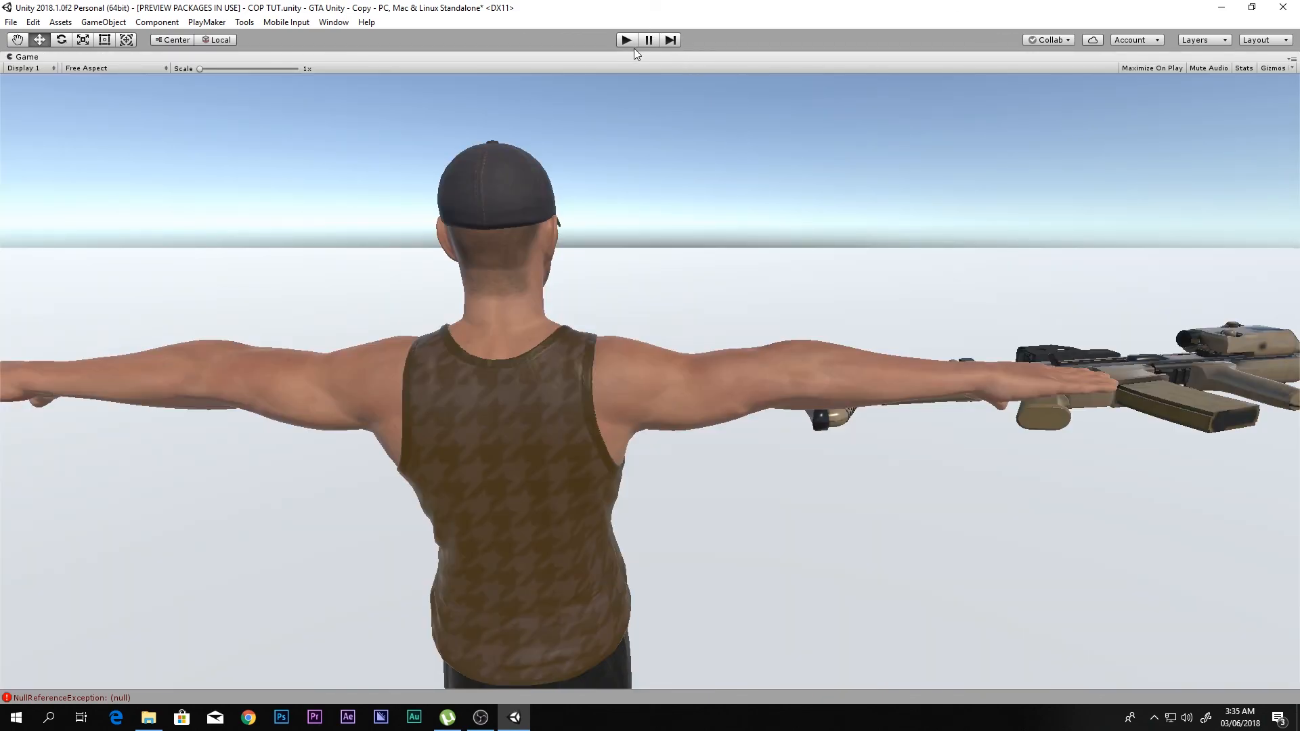
key("shift+space")
scroll(129, 386, "down", 6)
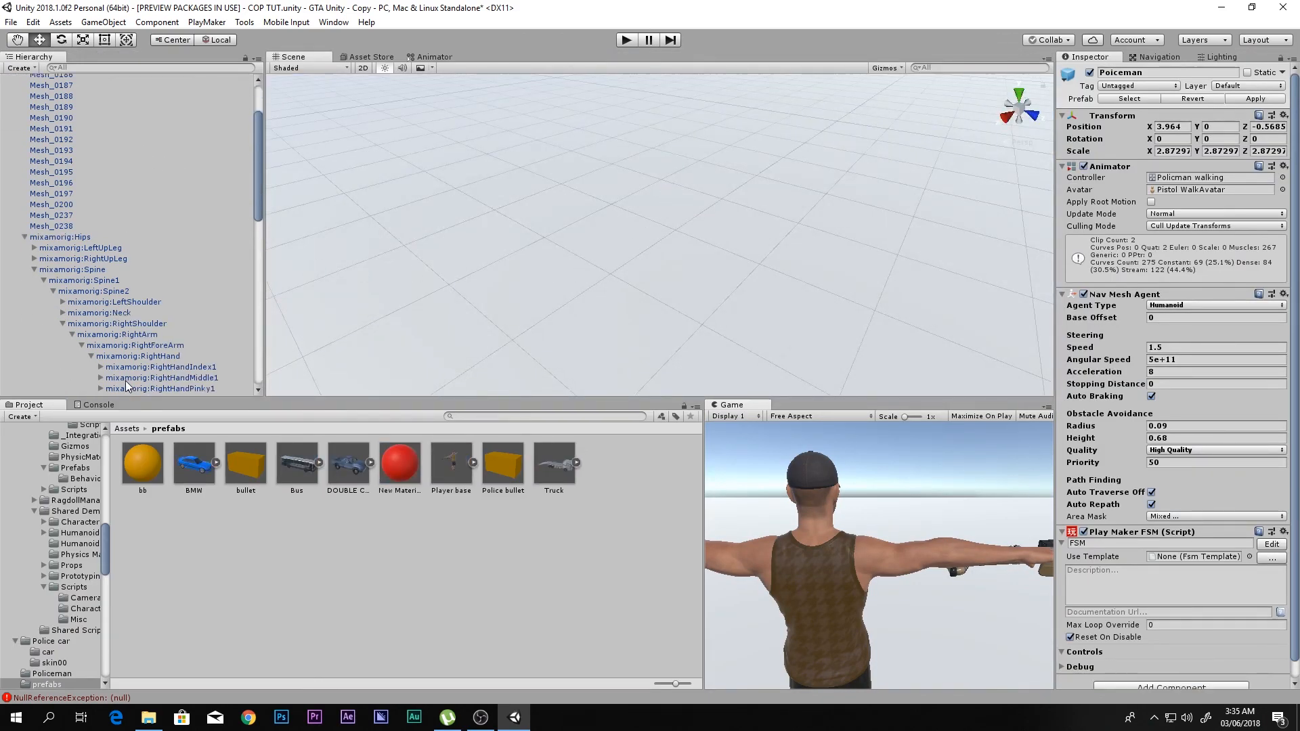
left_click(160, 324)
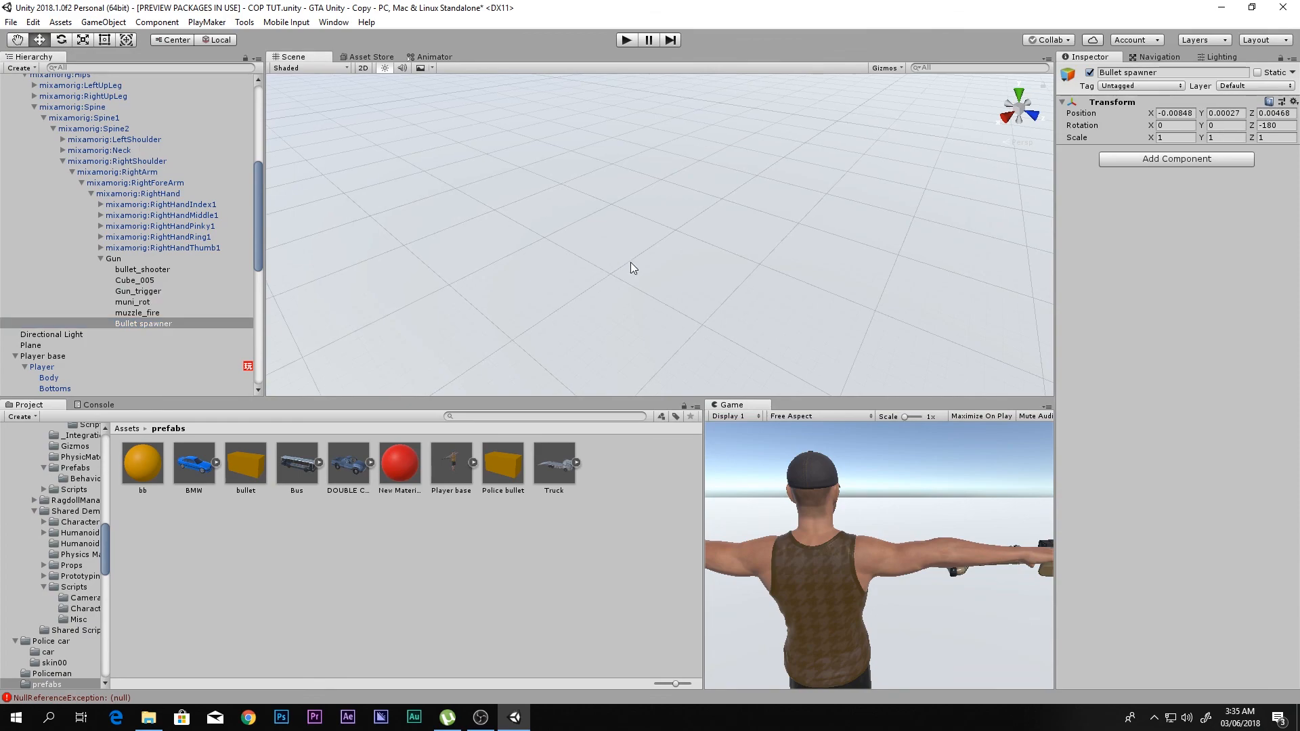
key("f")
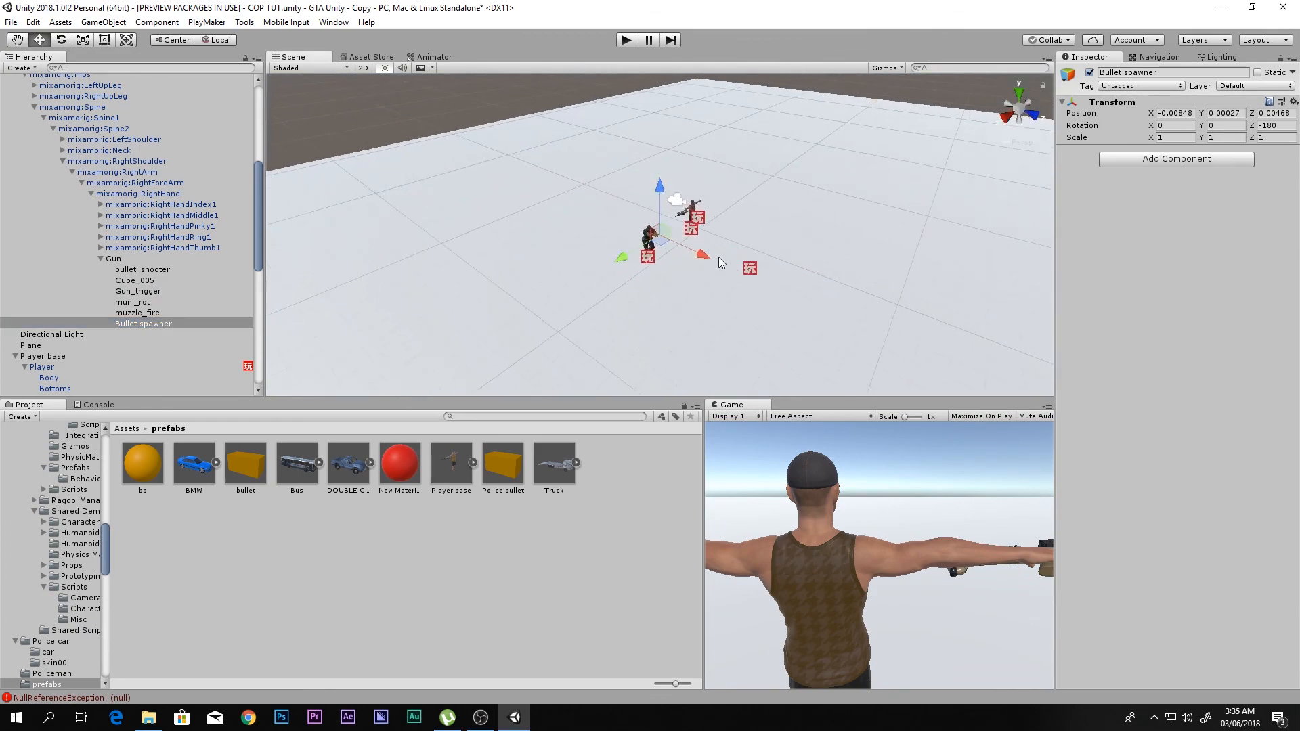
scroll(666, 250, "up", 5)
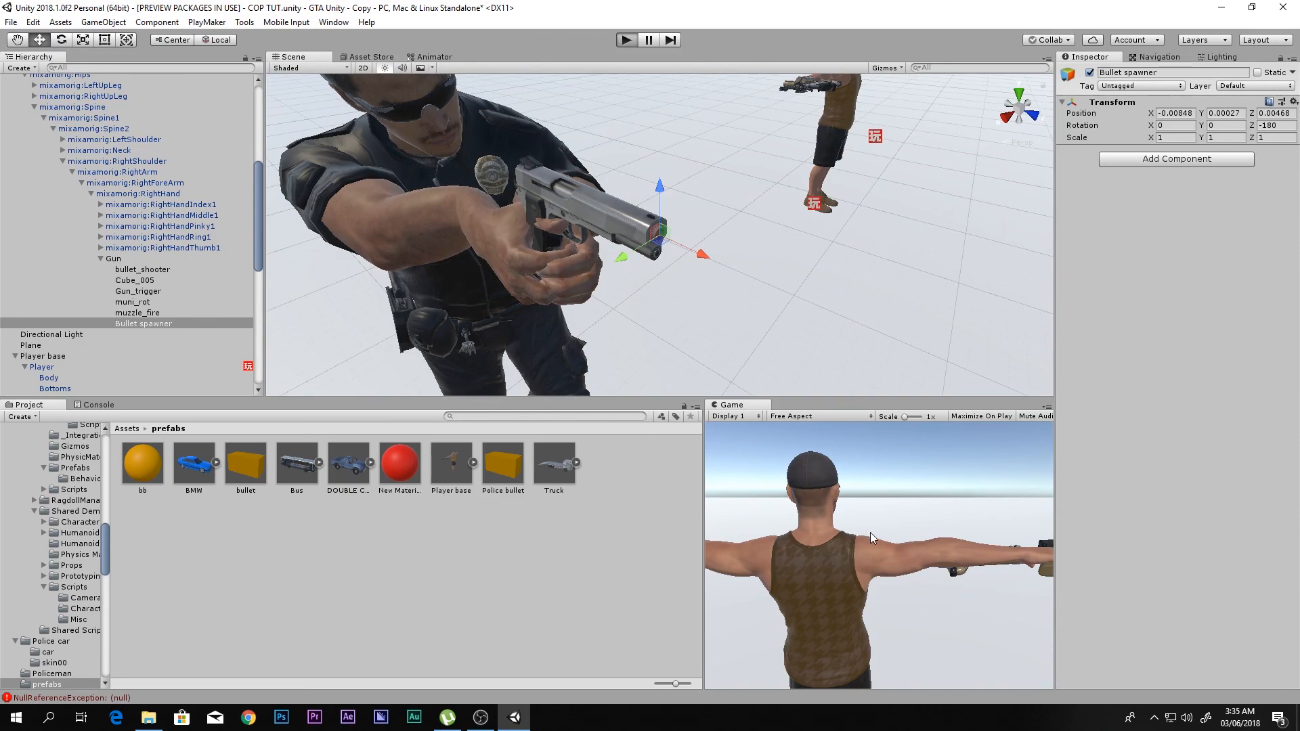
key("ctrl+p")
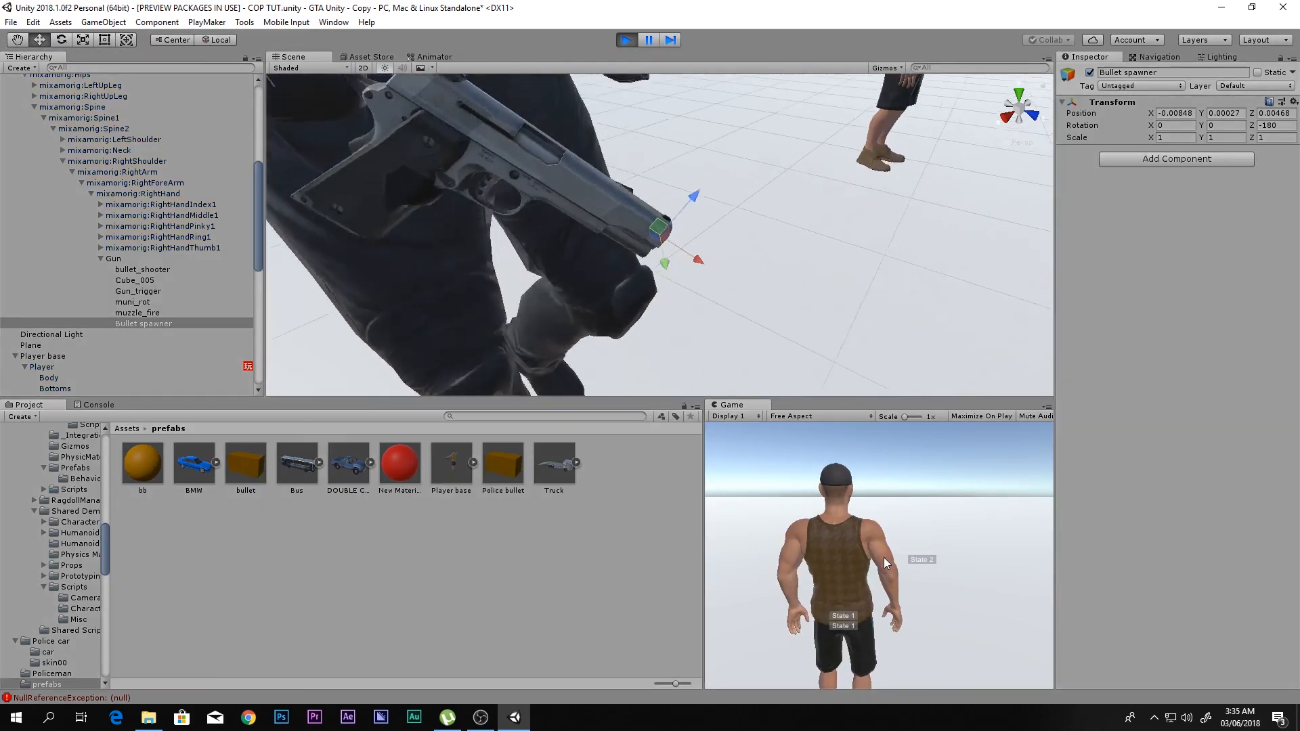
right_click(884, 558)
key("s")
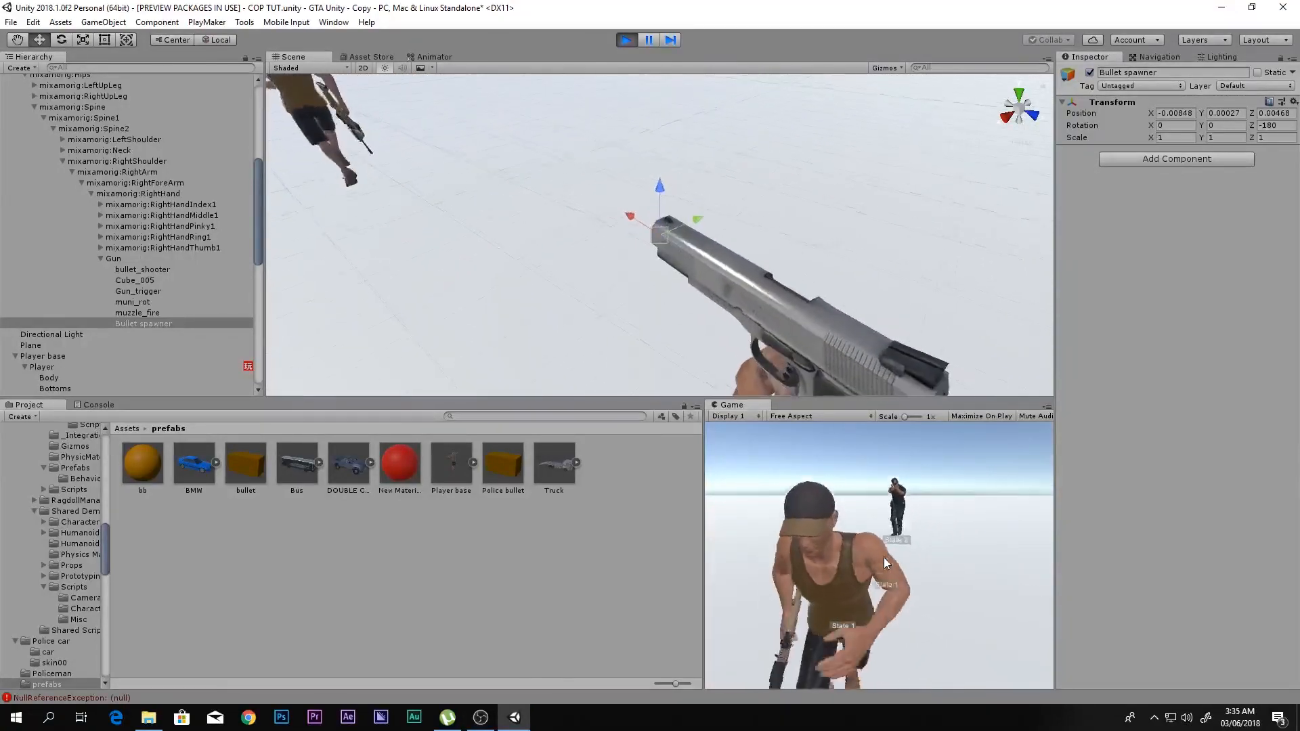
scroll(693, 177, "down", 5)
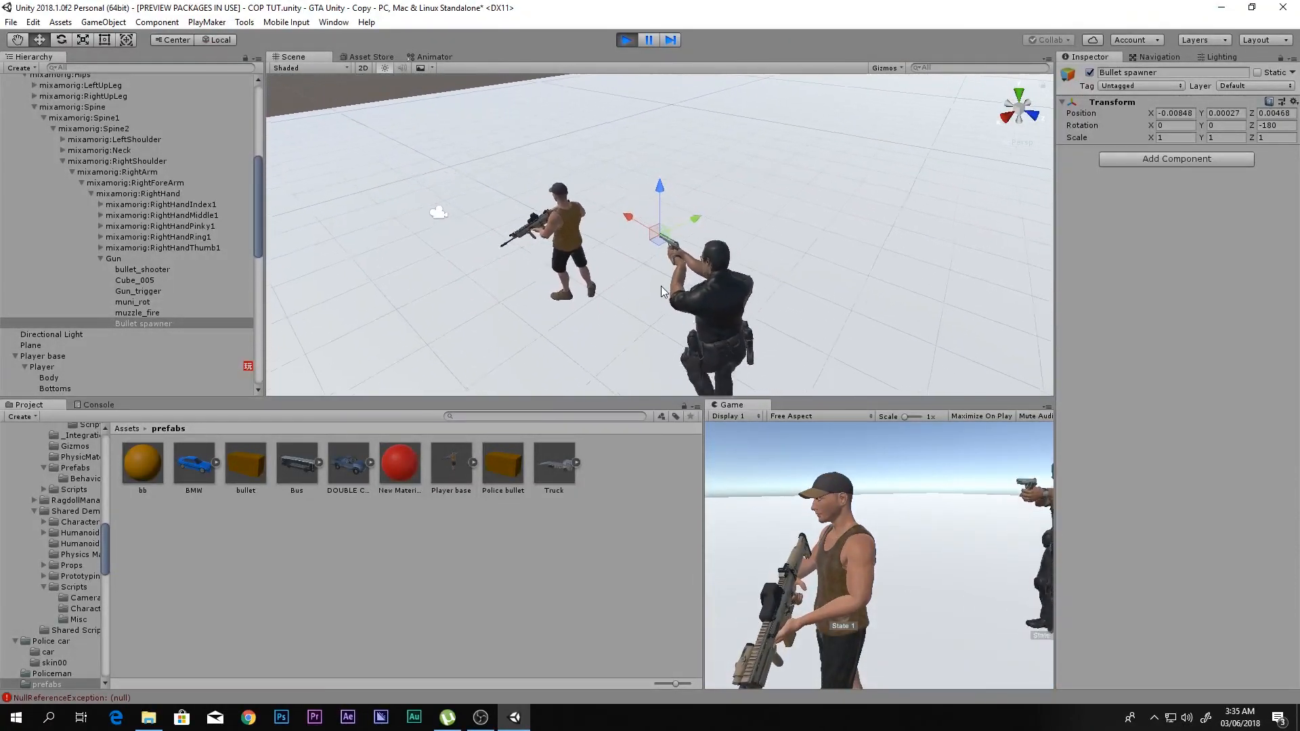
key("s")
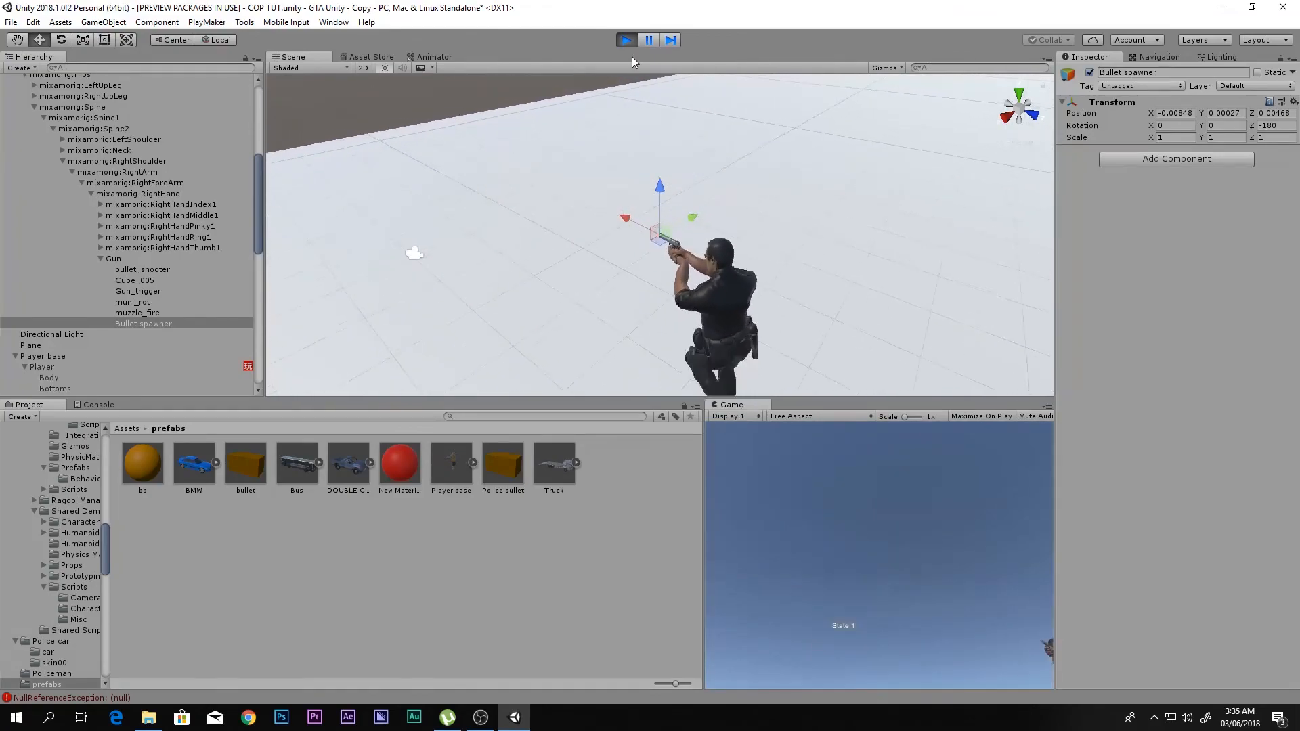
left_click(627, 40)
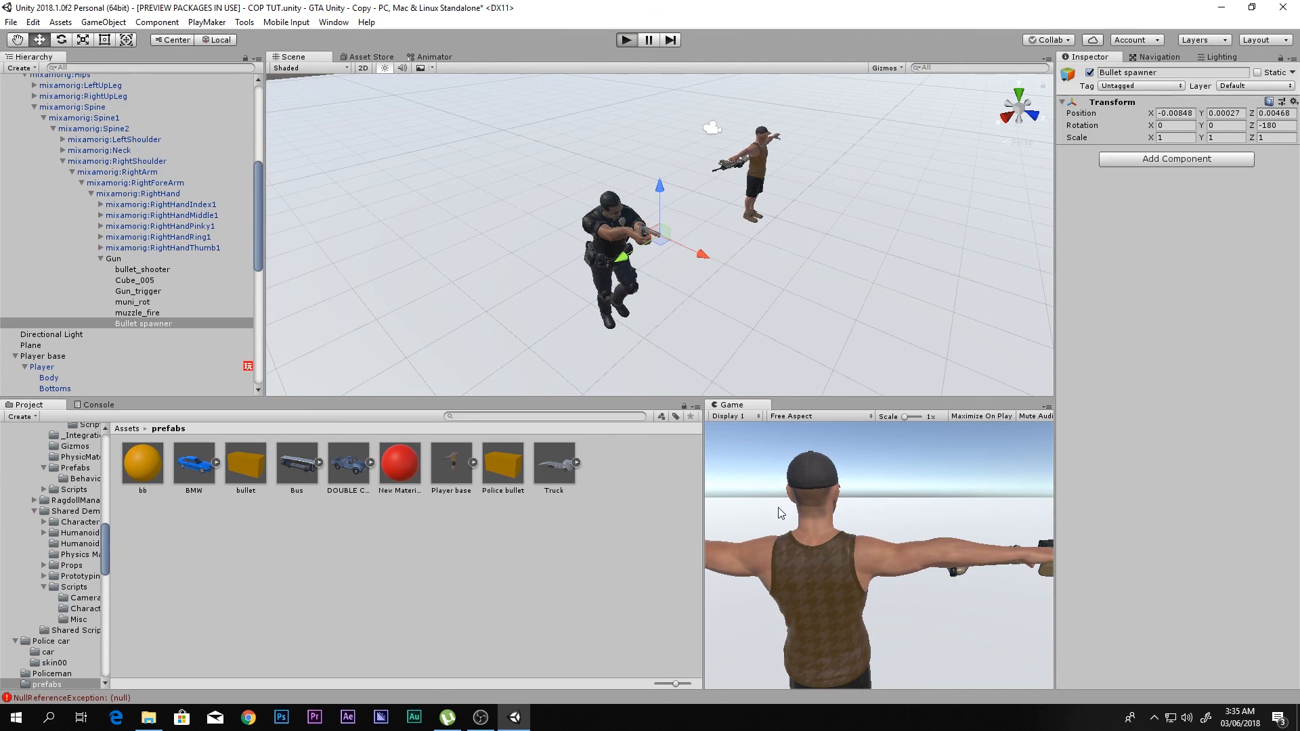
- Run the scene again, alert the policeman by aiming, and move the player away to check whether he follows and fires
key("ctrl+p")
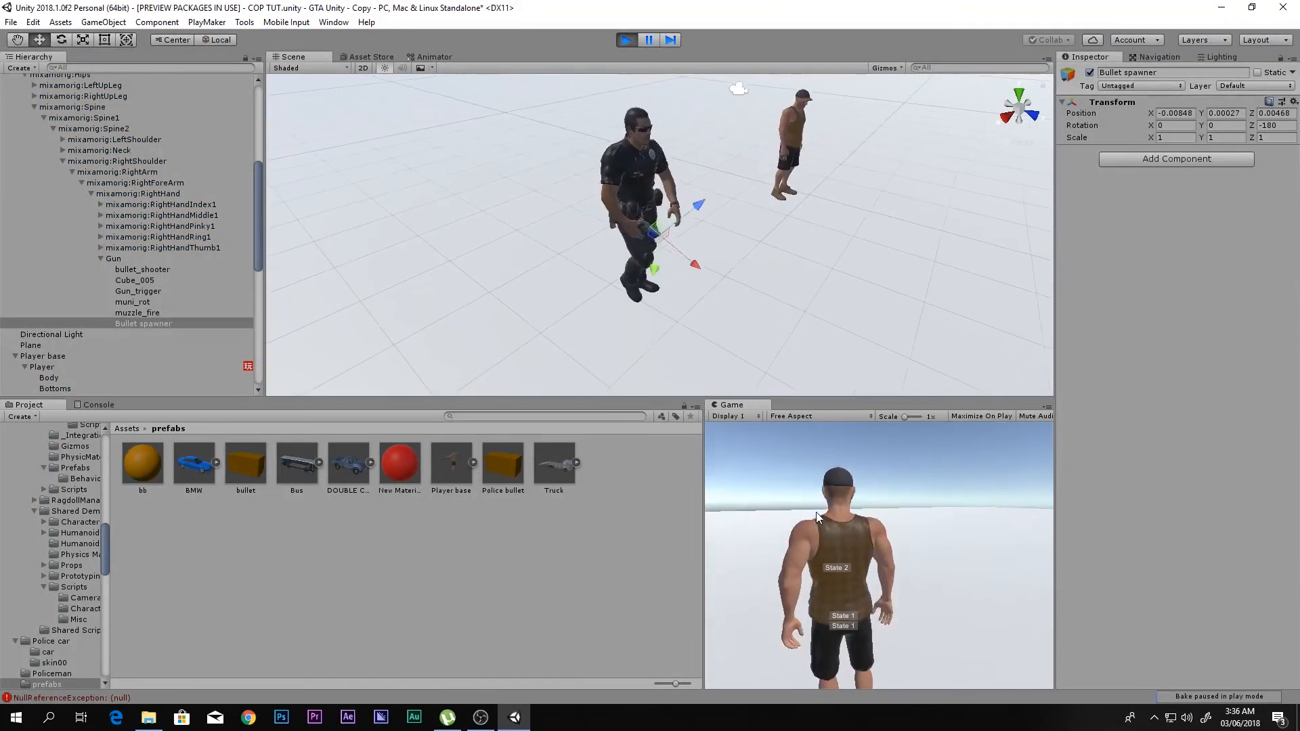
right_click(837, 521)
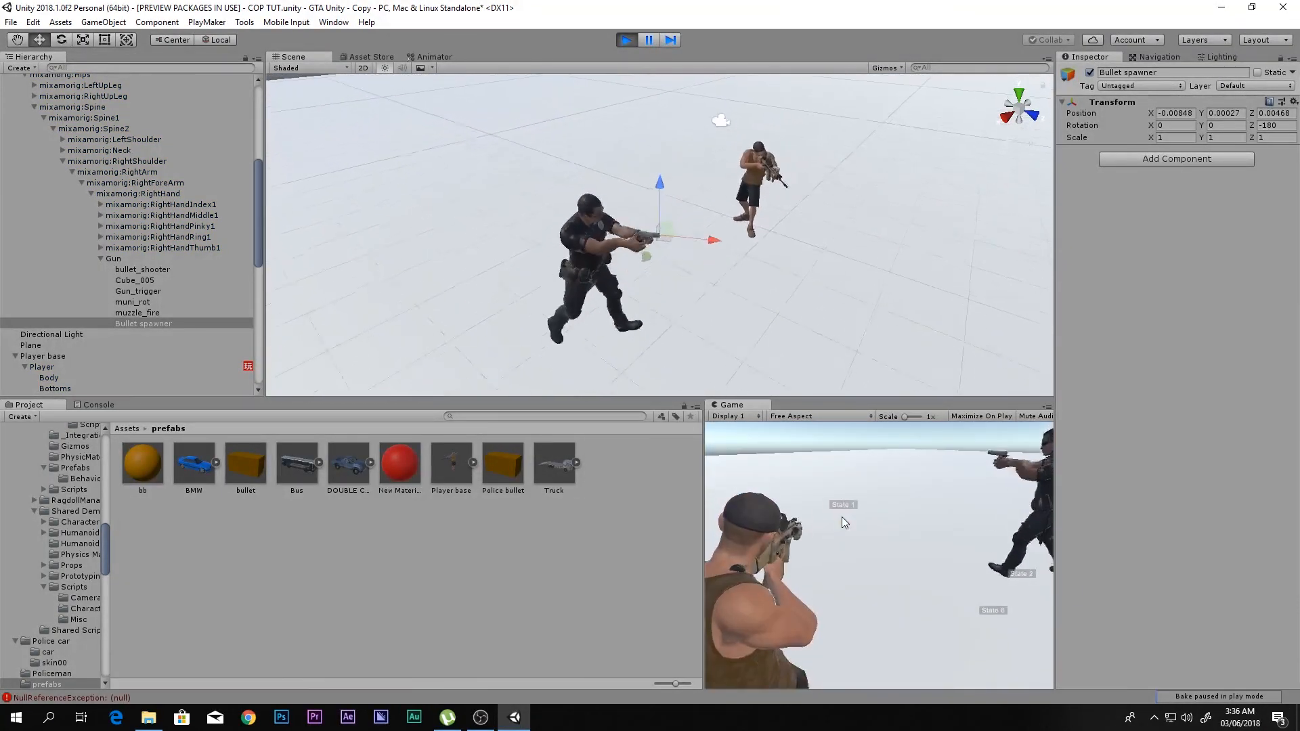
key("s")
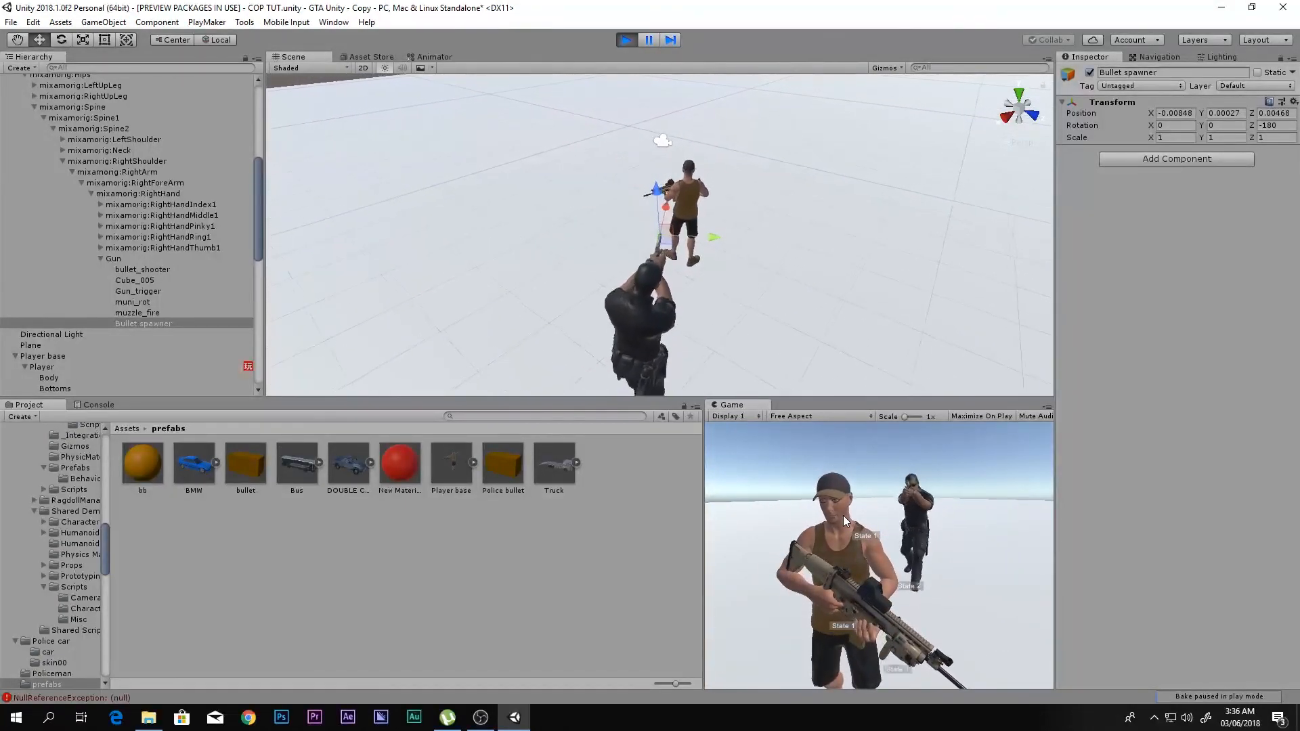
key("s")
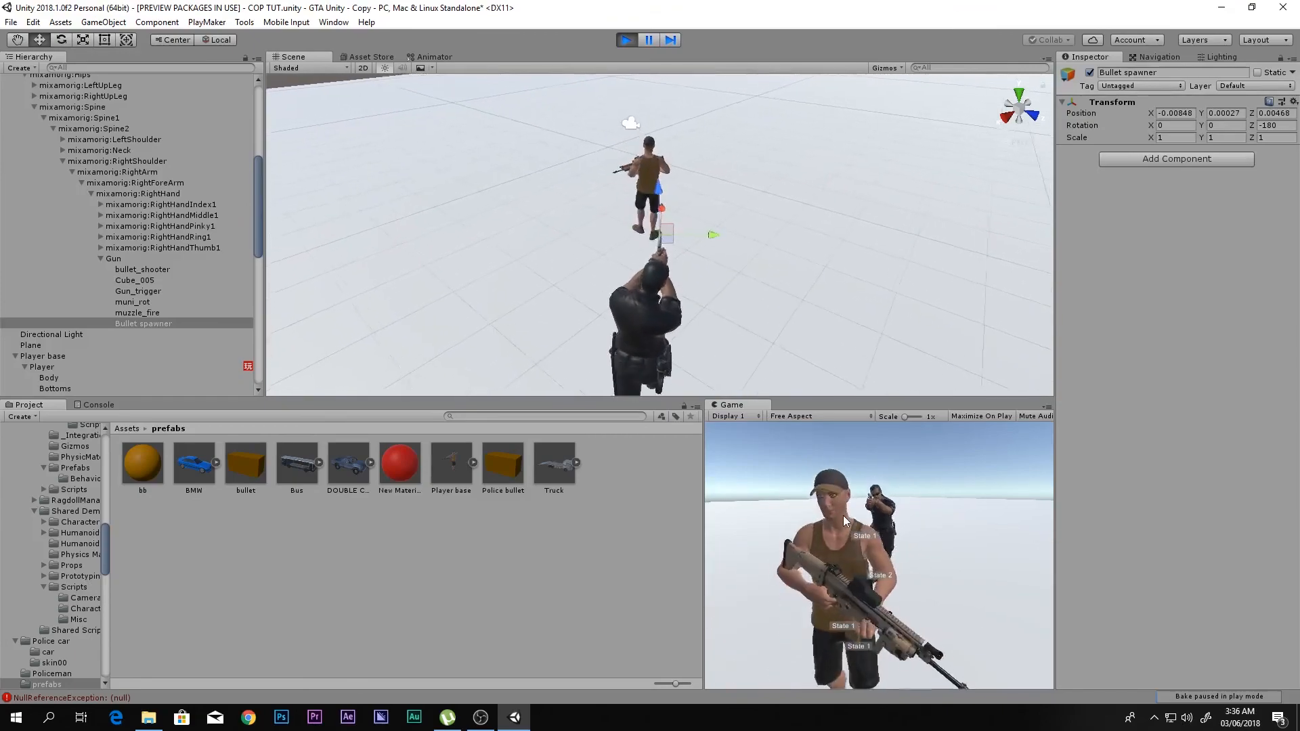
key("1")
key("s")
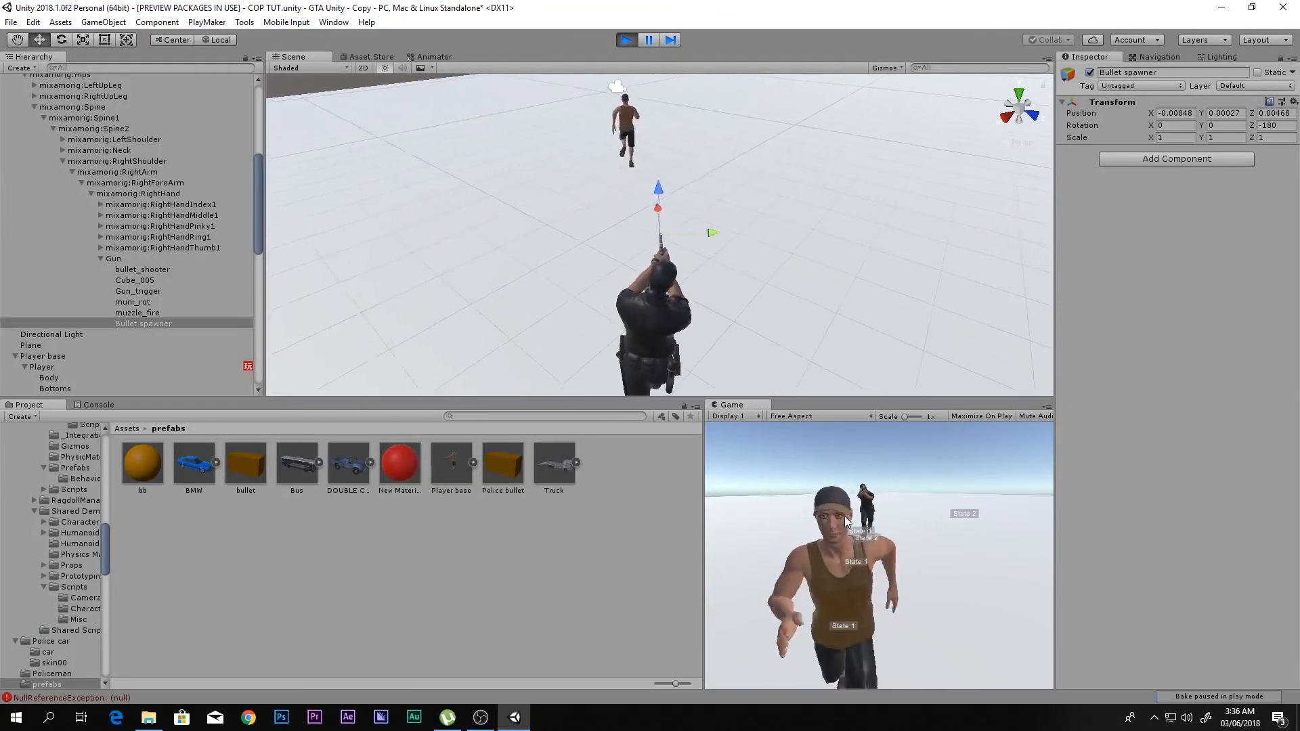
- Examine the policeman's aim and the pistol's muzzle from several angles in the Scene view while the scene runs
scroll(728, 241, "up", 5)
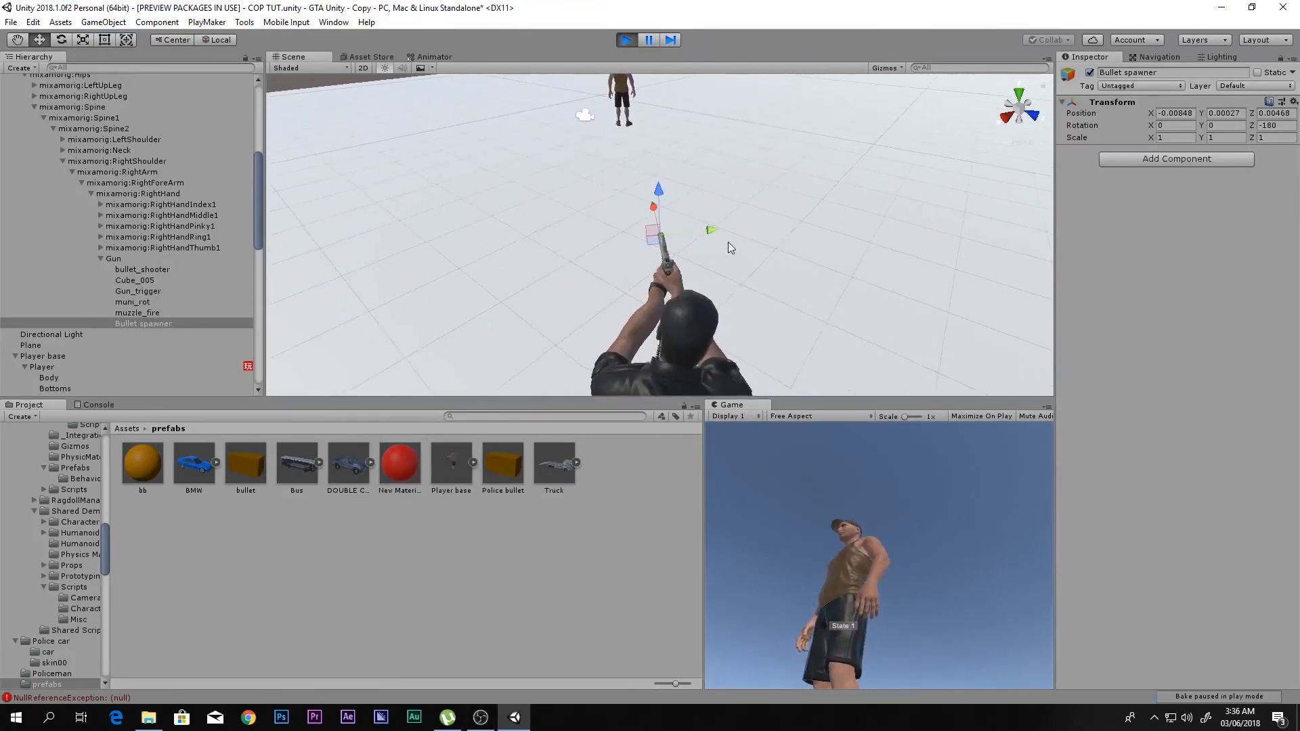
scroll(728, 242, "up", 3)
right_click_drag(481, 313, 632, 279)
scroll(632, 279, "down", 3)
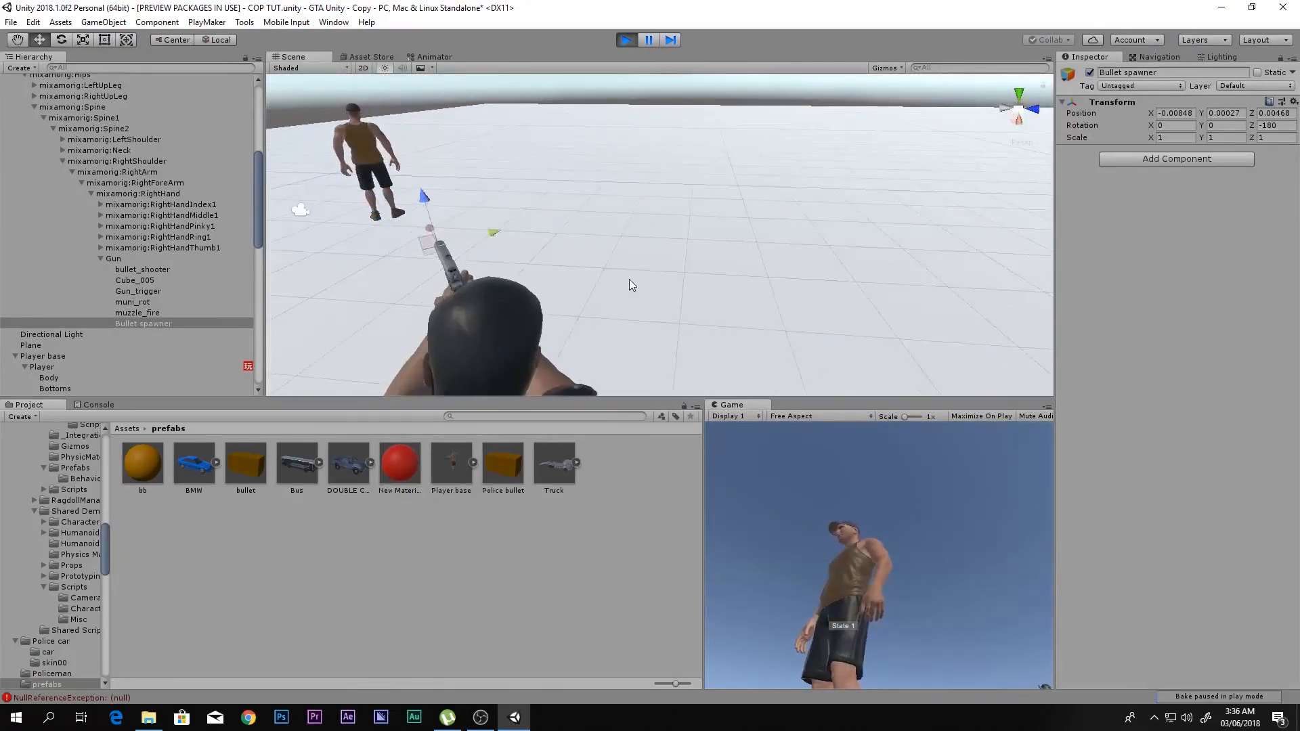
key("f")
right_click_drag(338, 322, 501, 295)
key("f")
scroll(596, 268, "up", 5)
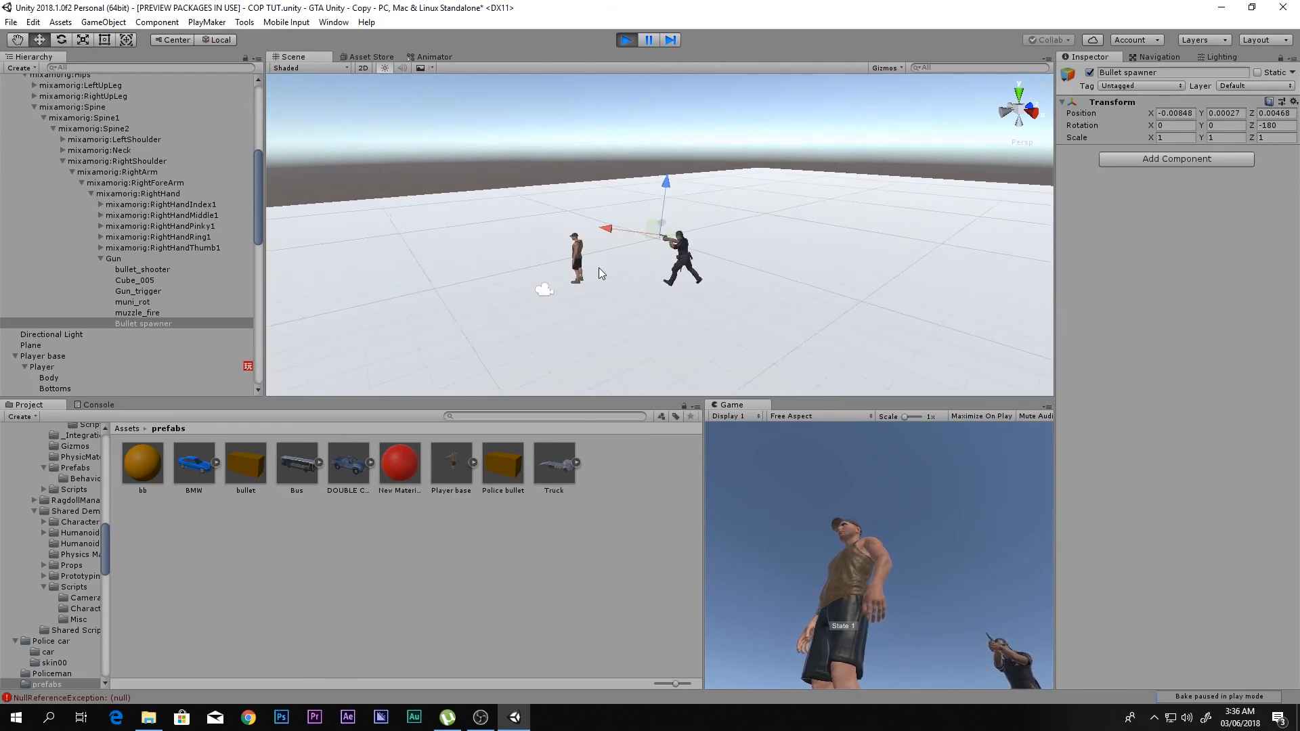
scroll(695, 250, "up", 10)
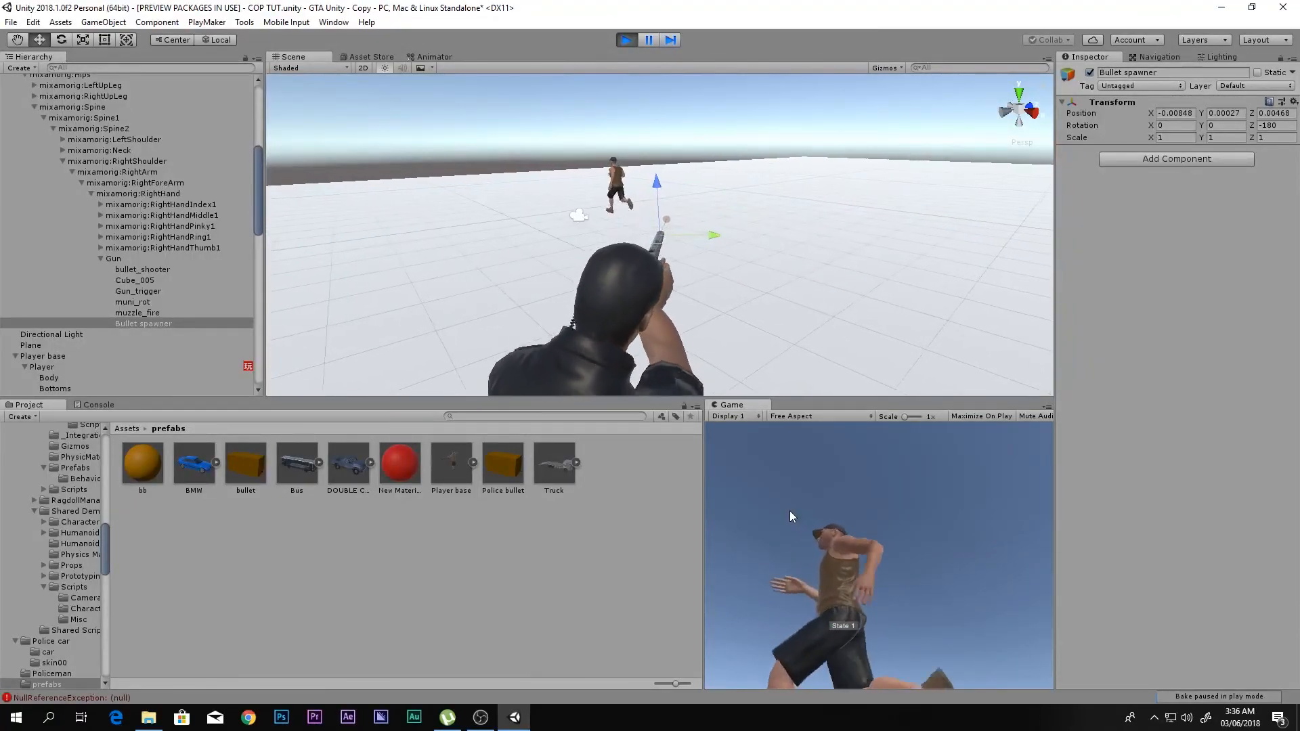
left_click_drag(603, 323, 815, 311, "alt")
key("f")
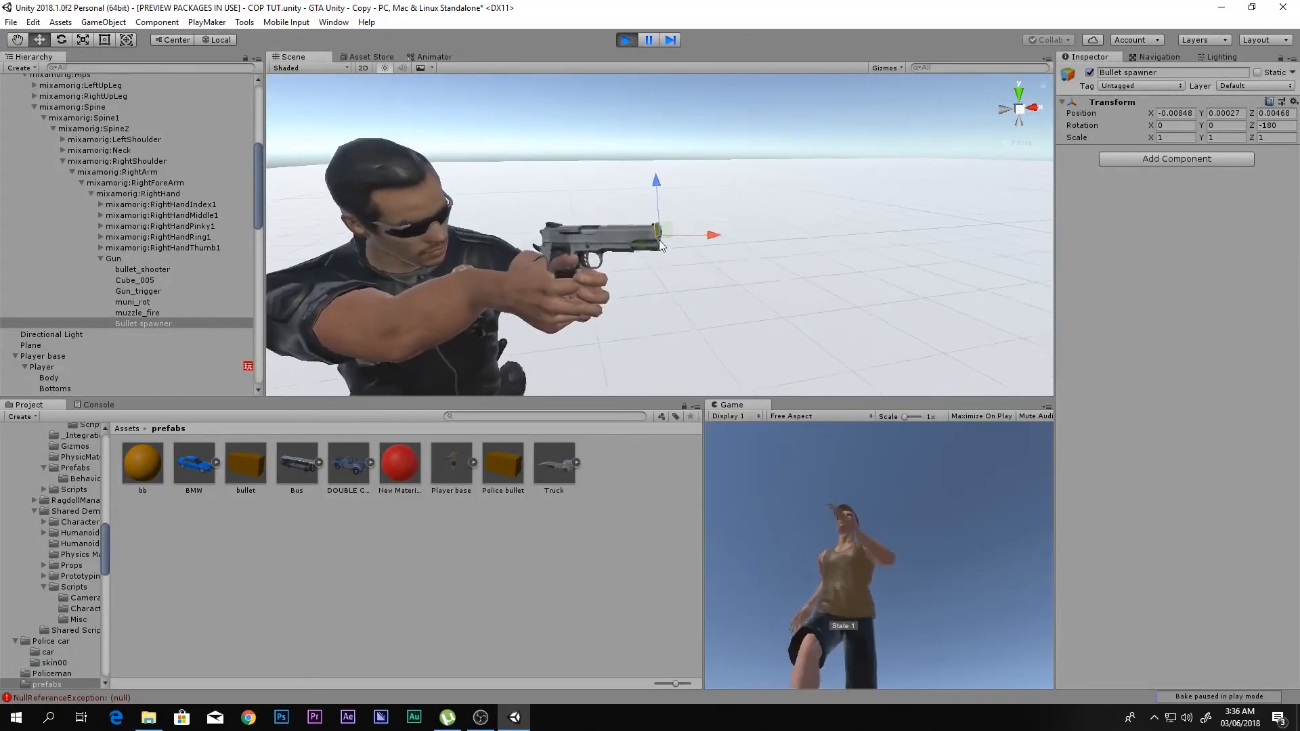
- Try rotating Bullet spawner to about 86.6 degrees on Y during the run, pausing and resuming to check the bullets' direction
key("e")
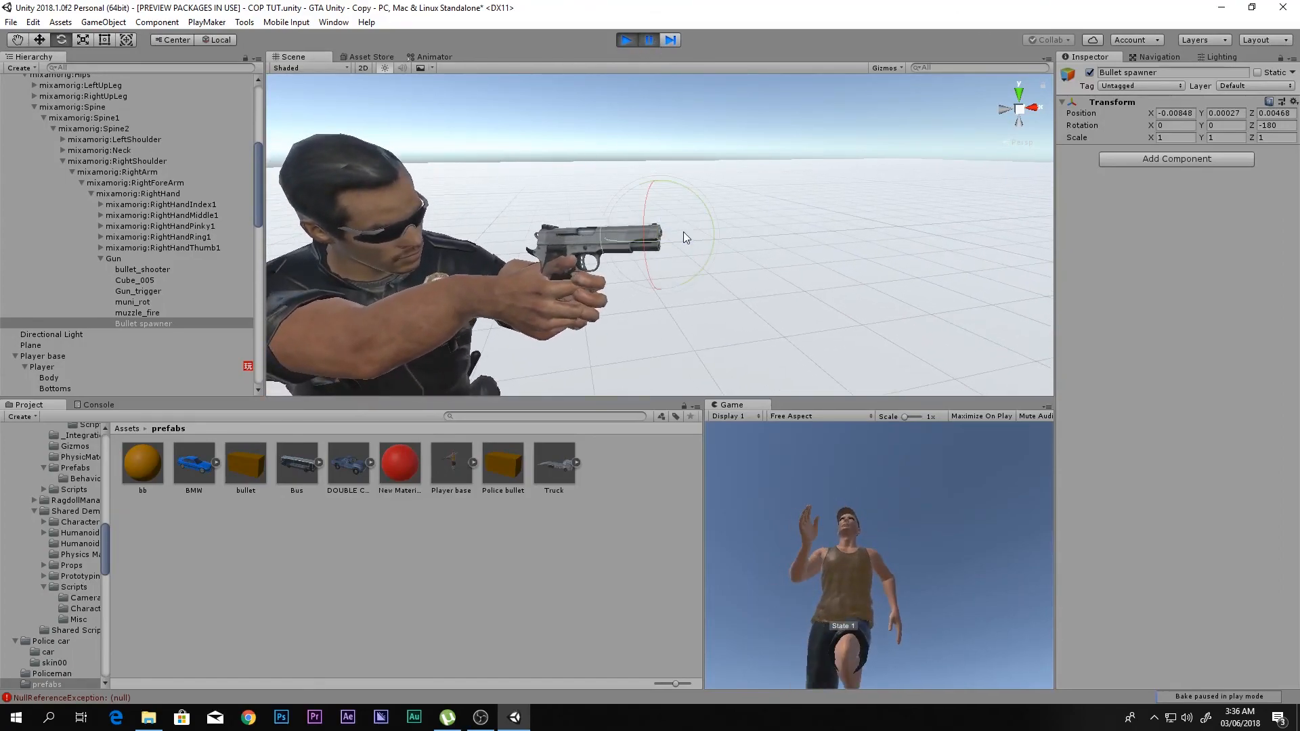
left_click_drag(593, 141, 529, 113)
left_click(651, 41)
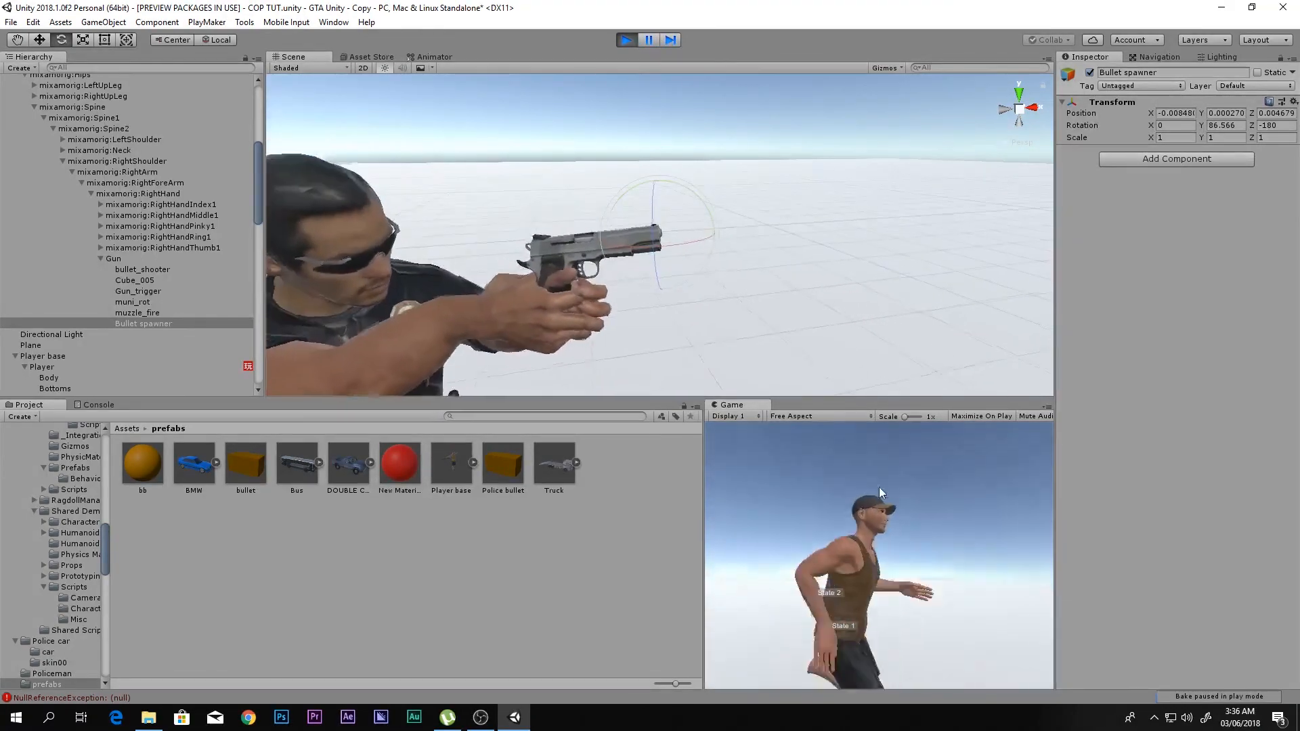
left_click(653, 40)
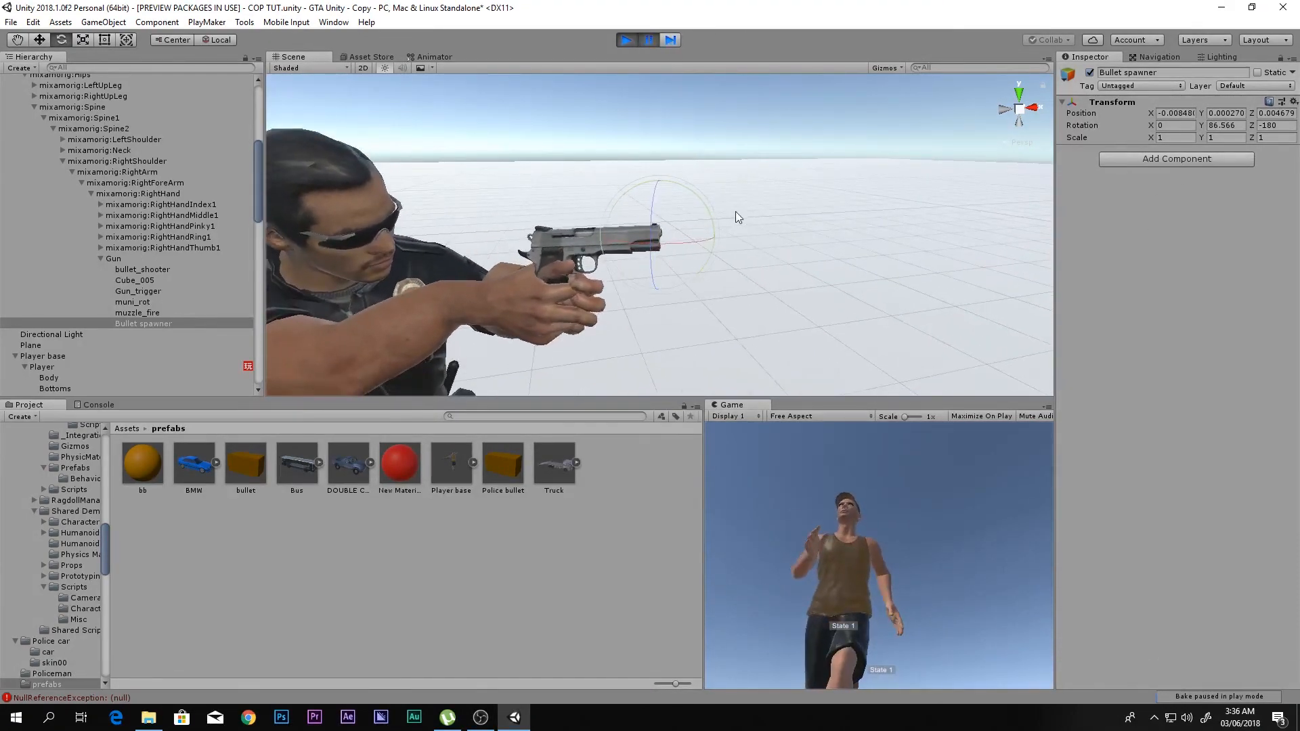
left_click_drag(711, 216, 706, 216)
- Stop the run and set Bullet spawner's Y rotation to 90
left_click(621, 41)
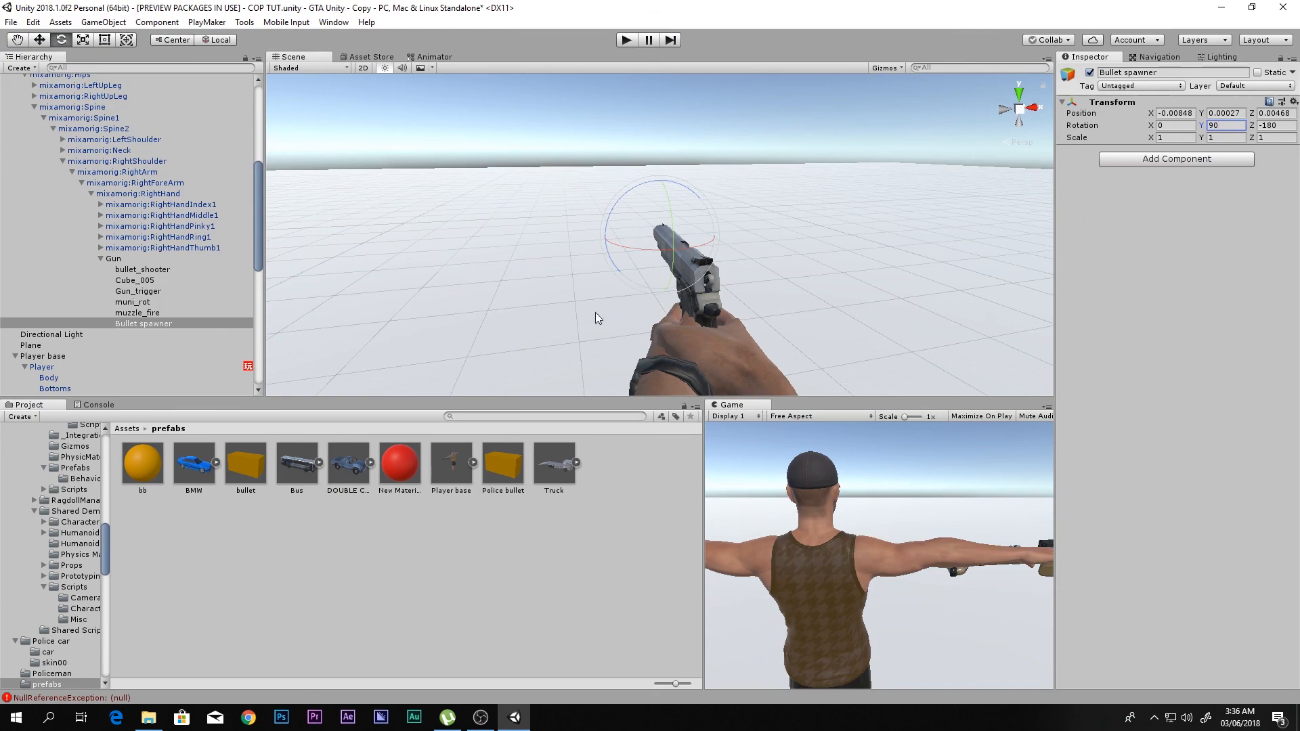
scroll(668, 282, "down", 5)
scroll(668, 282, "up", 3)
middle_click_drag(669, 282, 687, 251)
scroll(672, 255, "up", 3)
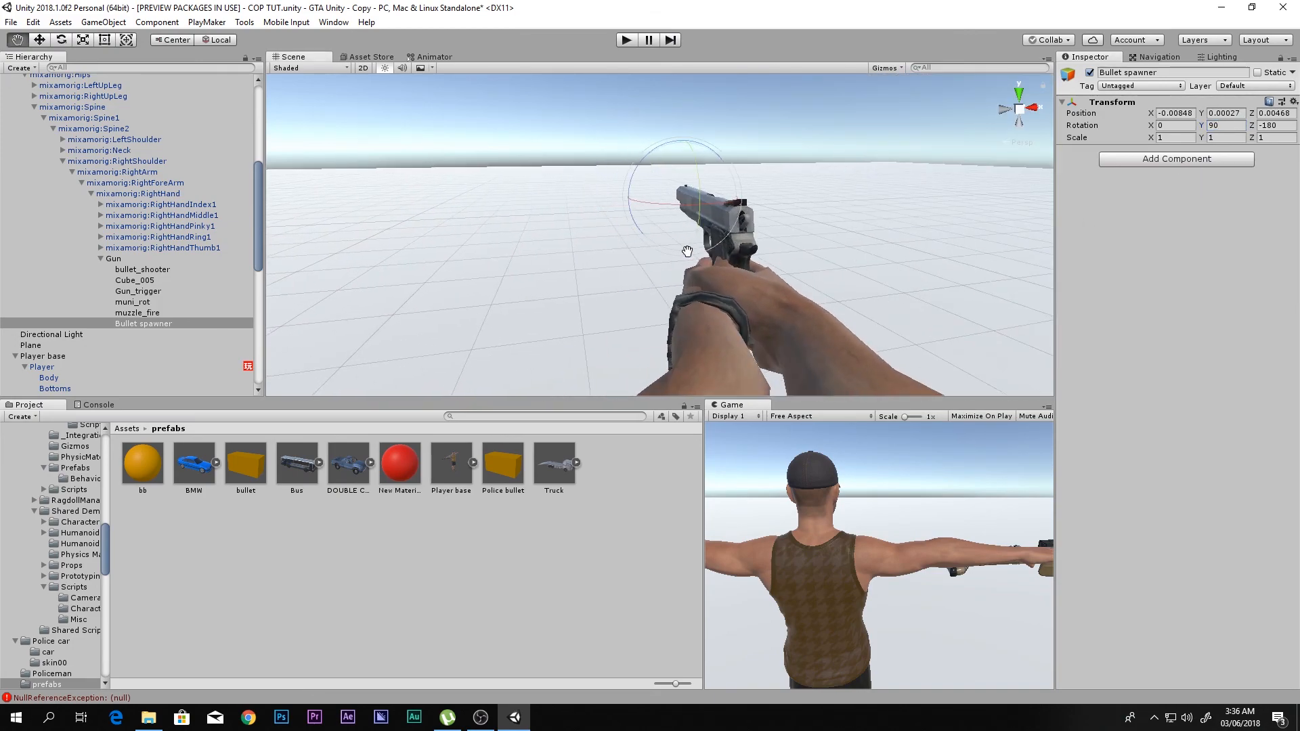
scroll(757, 261, "down", 5)
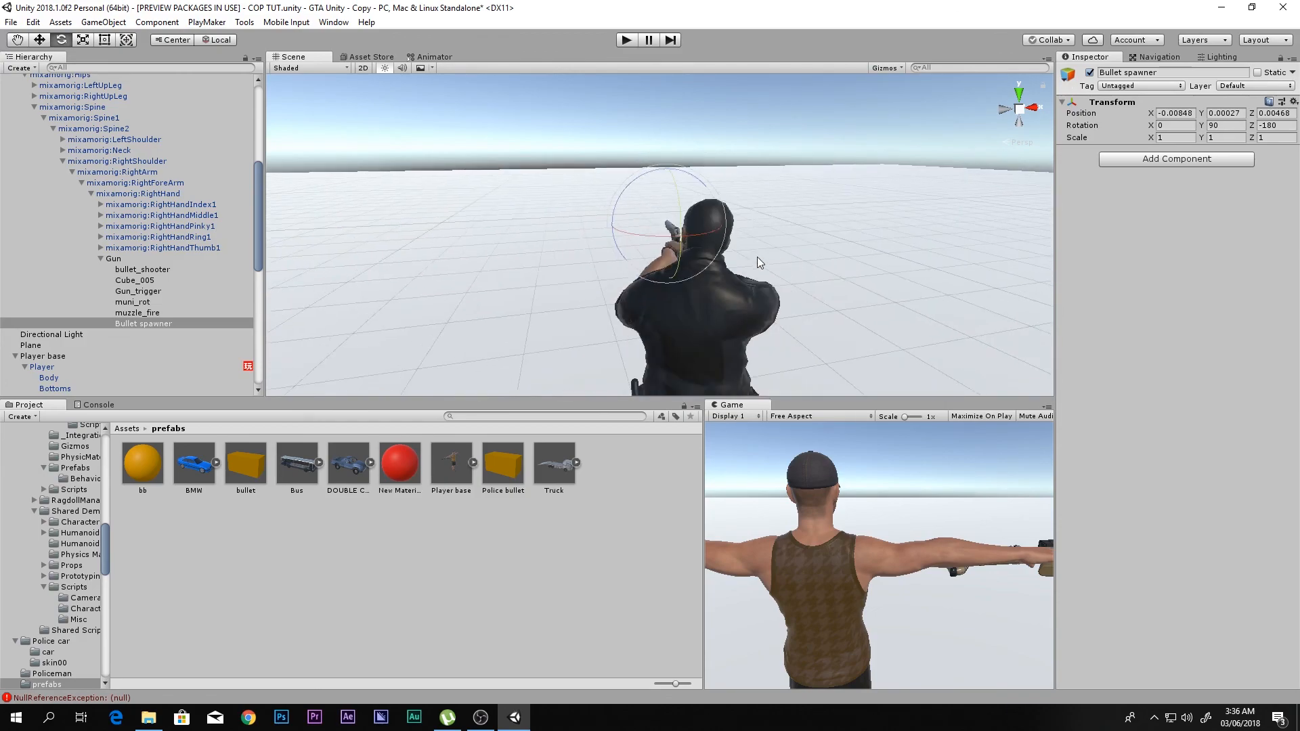
- Run the scene, move the player around to check the policeman's aim and bullet direction, and stop the run
key("shift+space")
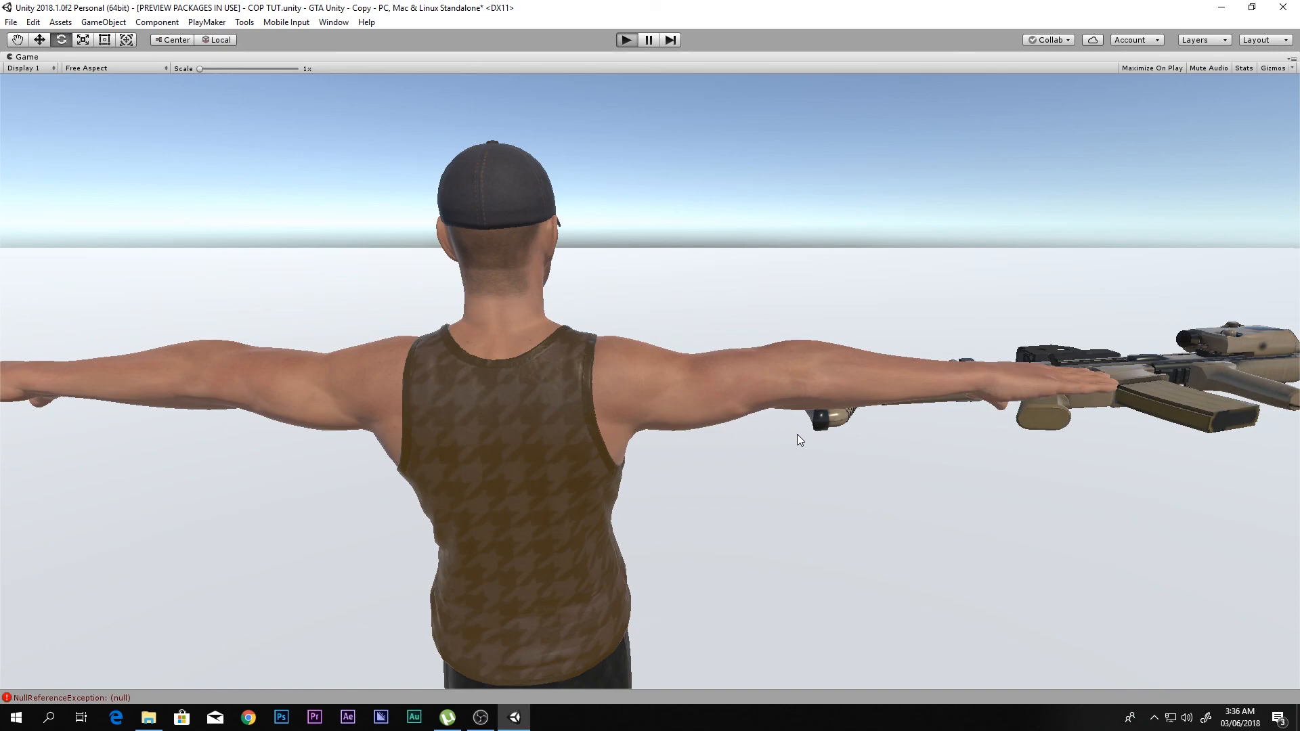
key("ctrl+p")
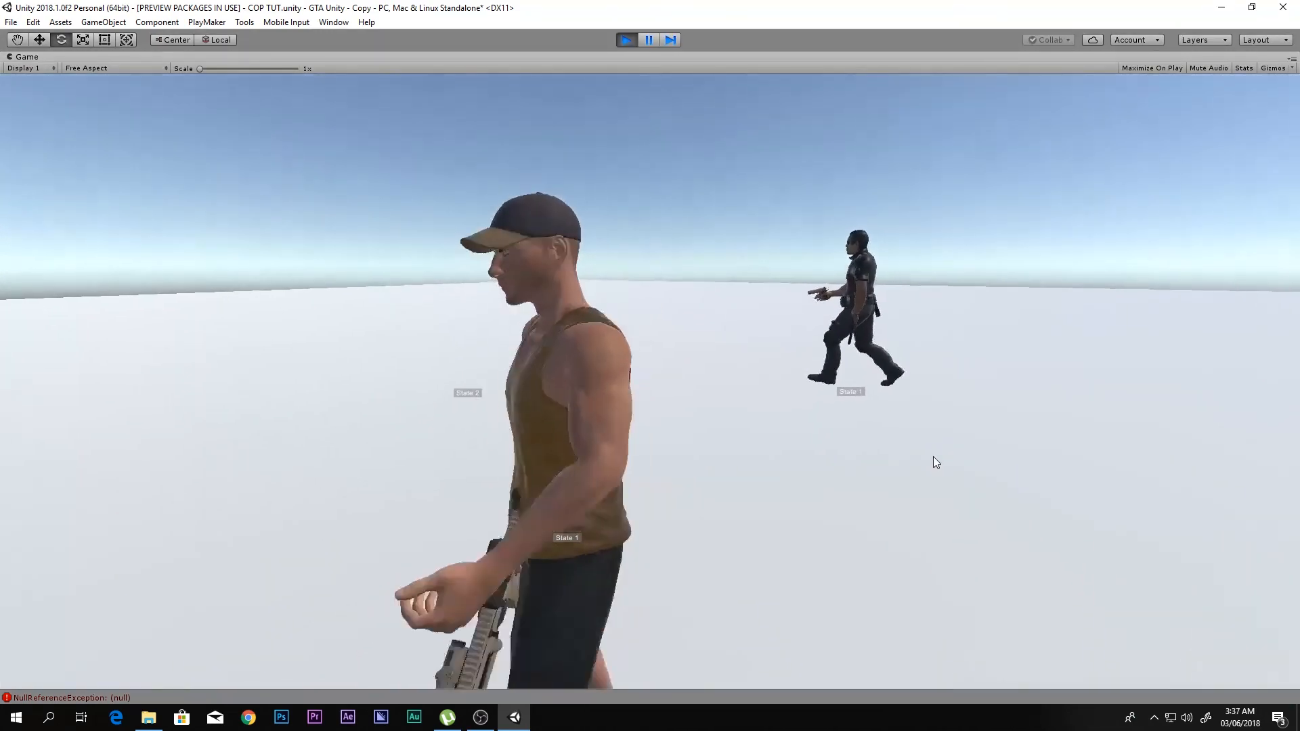
right_click_drag(934, 456, 972, 448)
key("s")
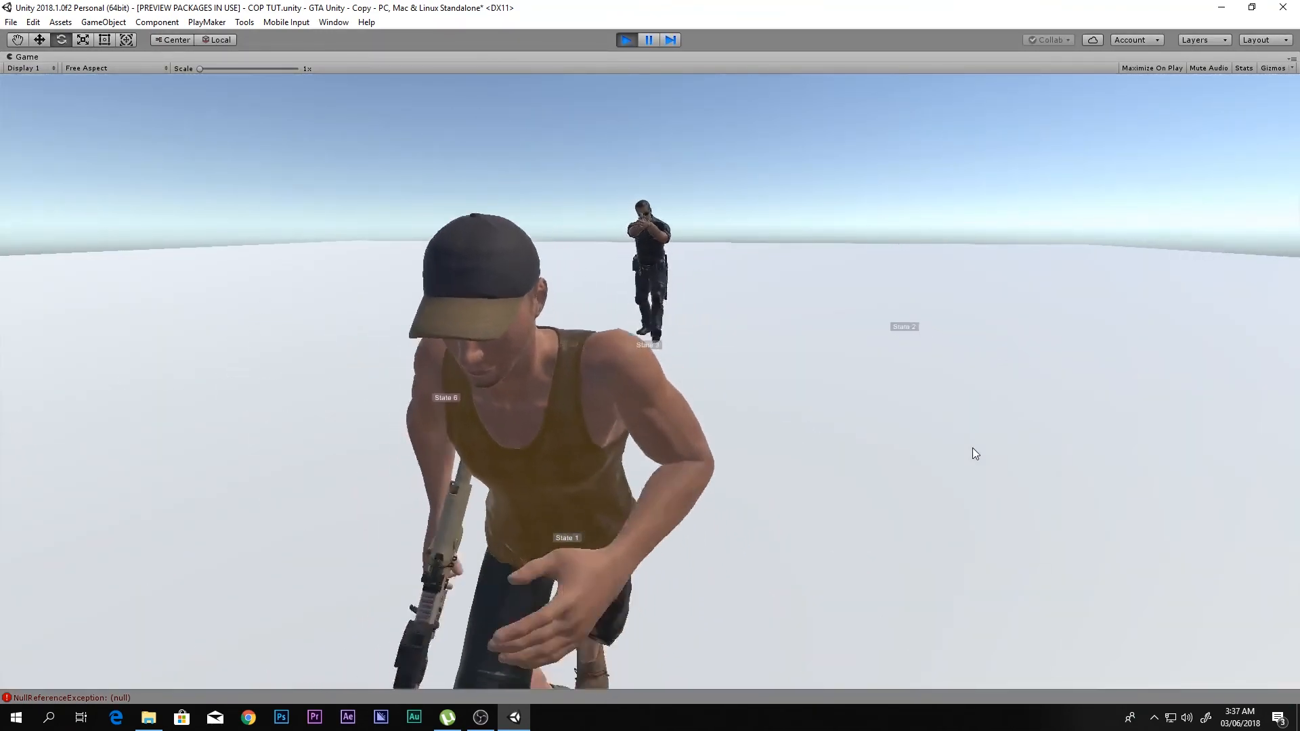
key("d")
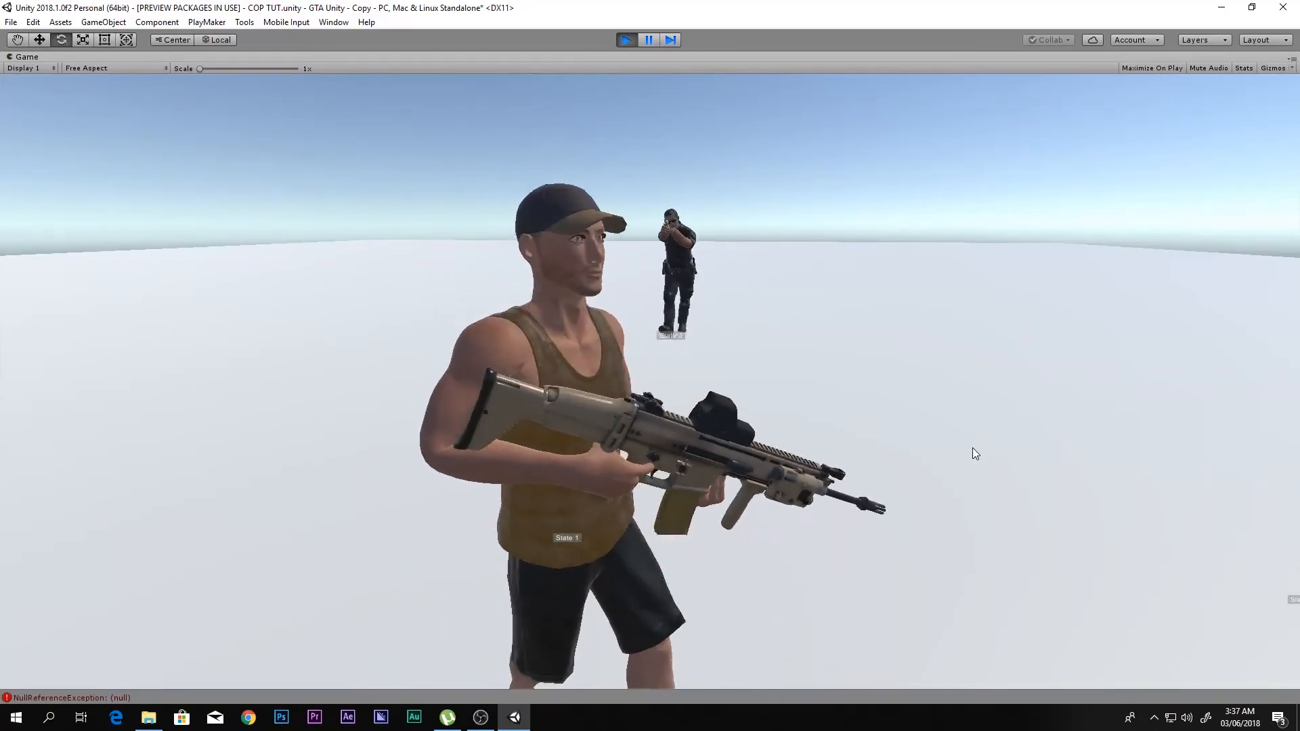
key("a")
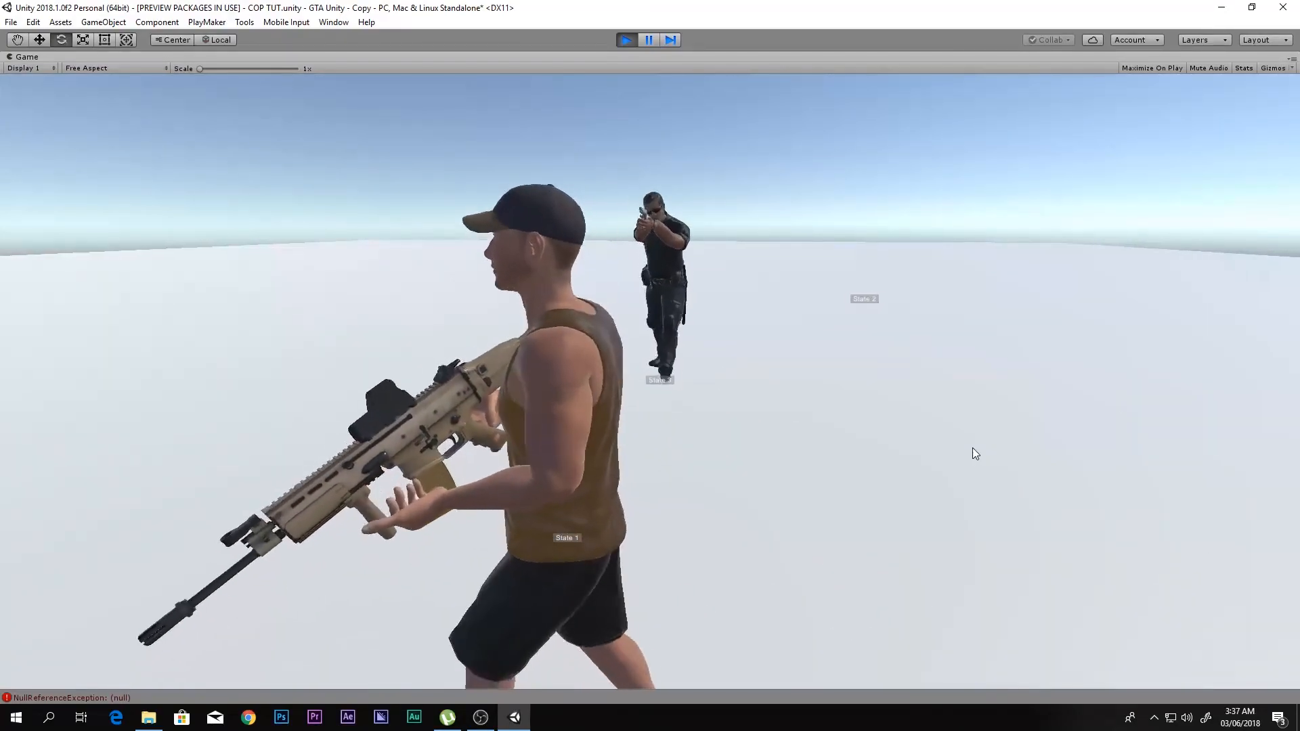
key("s")
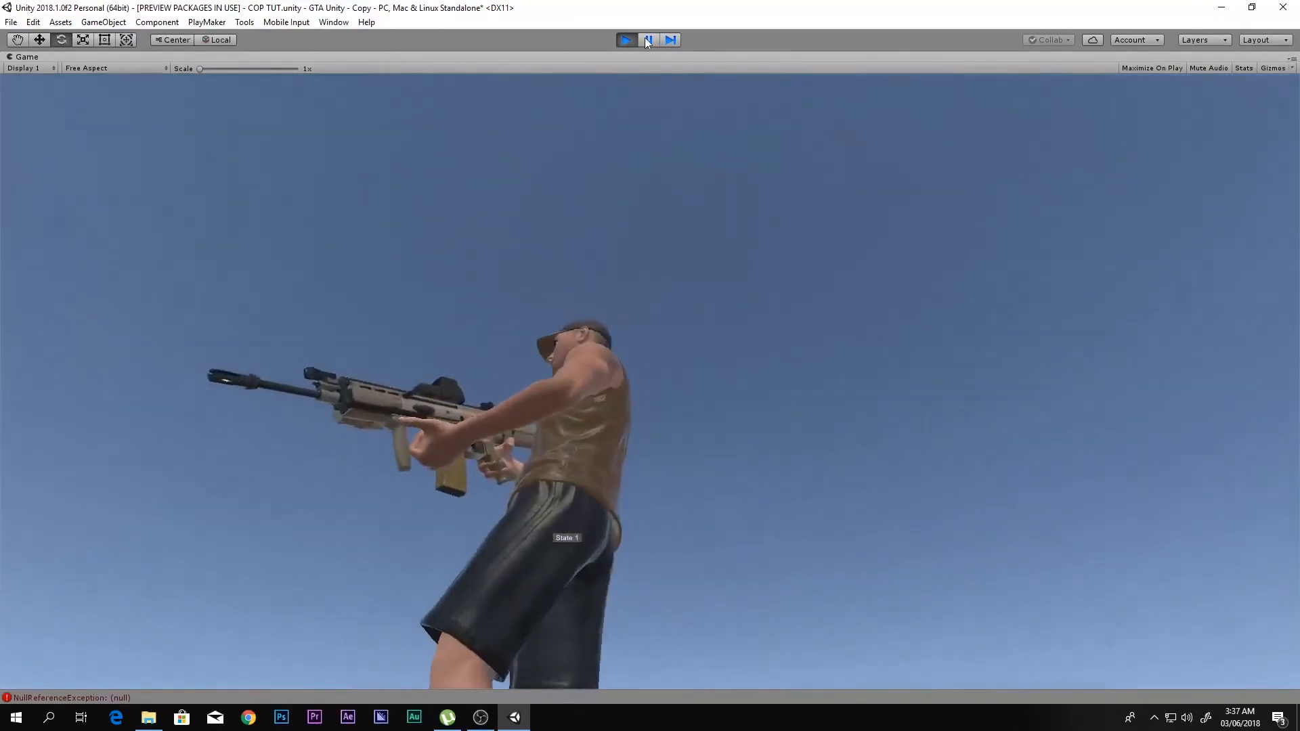
left_click(629, 41)
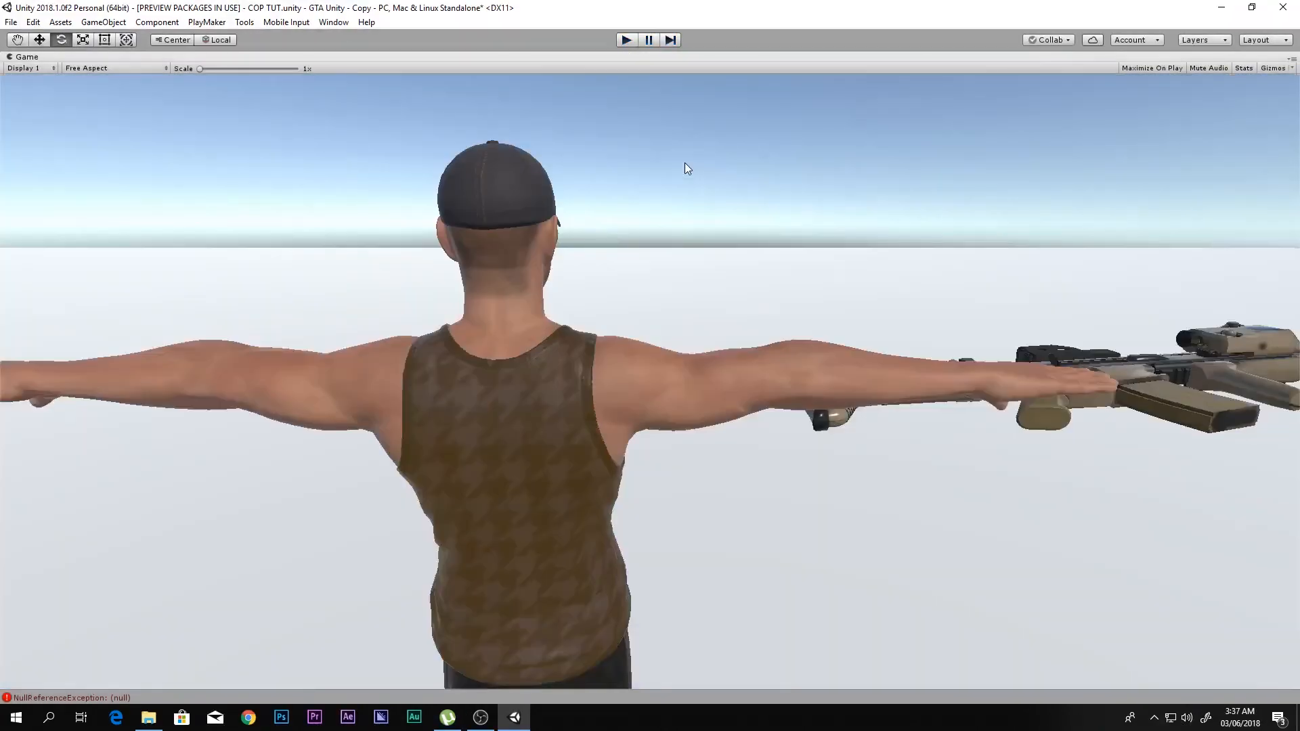
- Rotate Bullet spawner at the pistol's muzzle to about 83.7 degrees on Y
right_click_drag(689, 209, 921, 187)
key("a")
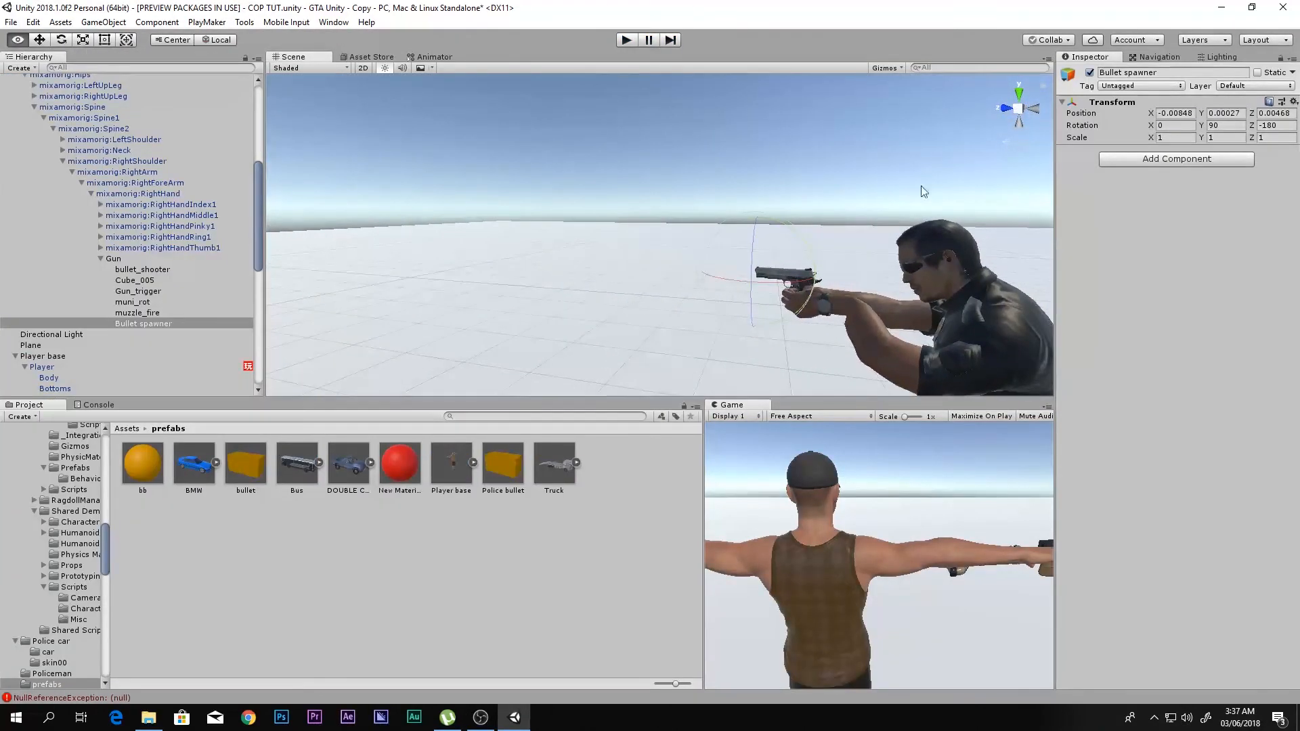
left_click_drag(819, 242, 803, 237)
- Run the scene again, alert the policeman by aiming, and move the player away to watch his shots before stopping
left_click(626, 40)
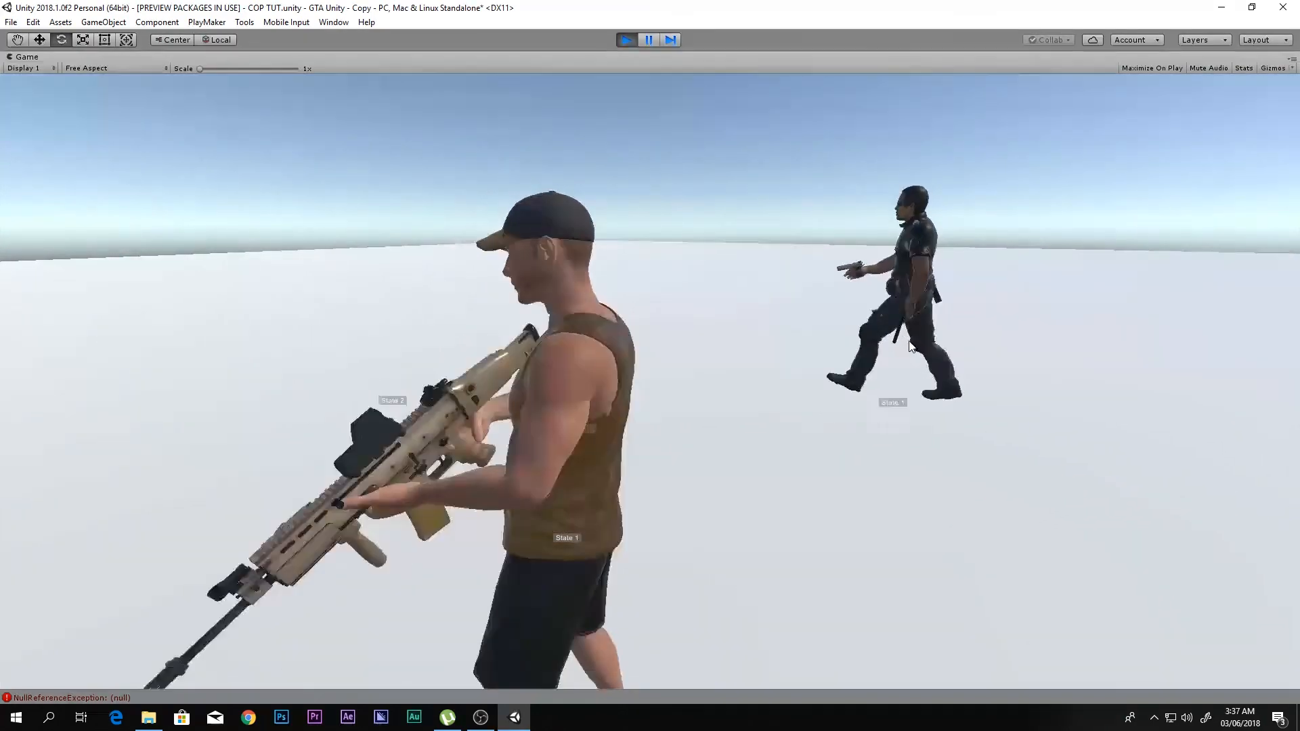
key("w")
right_click(913, 335)
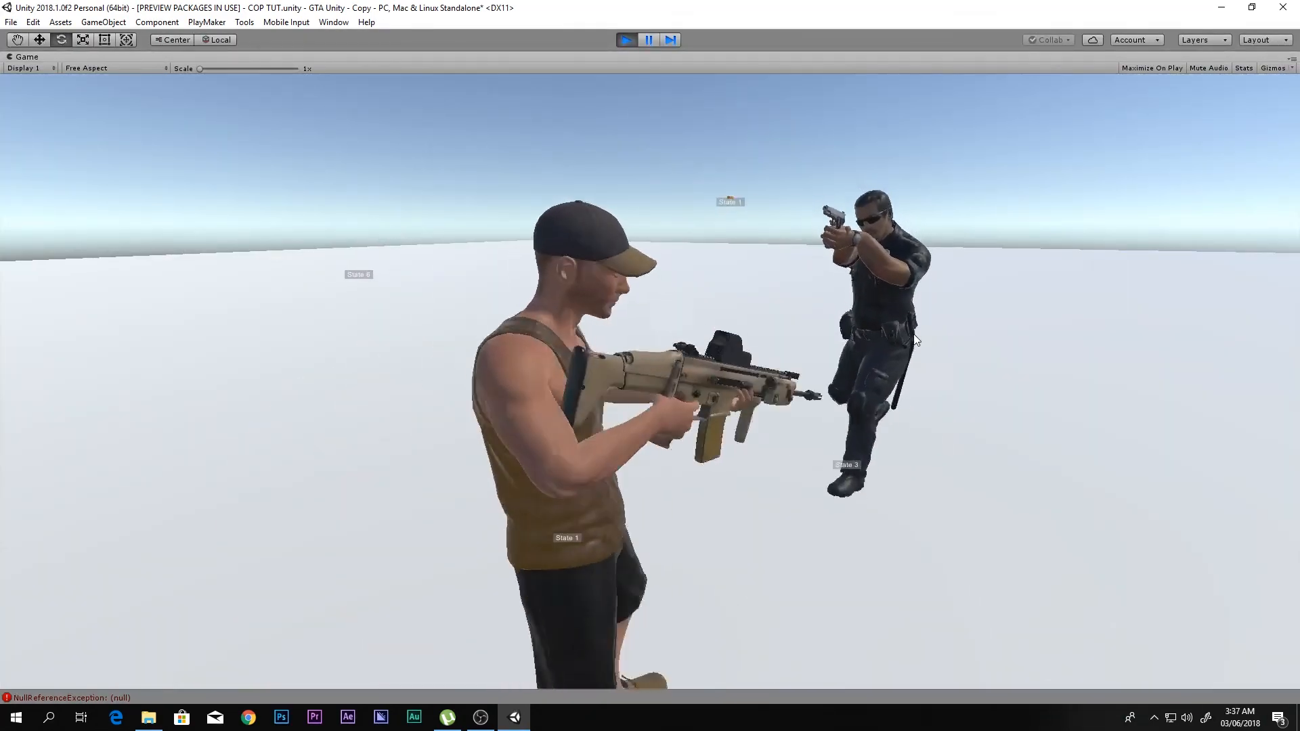
key("s")
right_click(937, 339)
key("s")
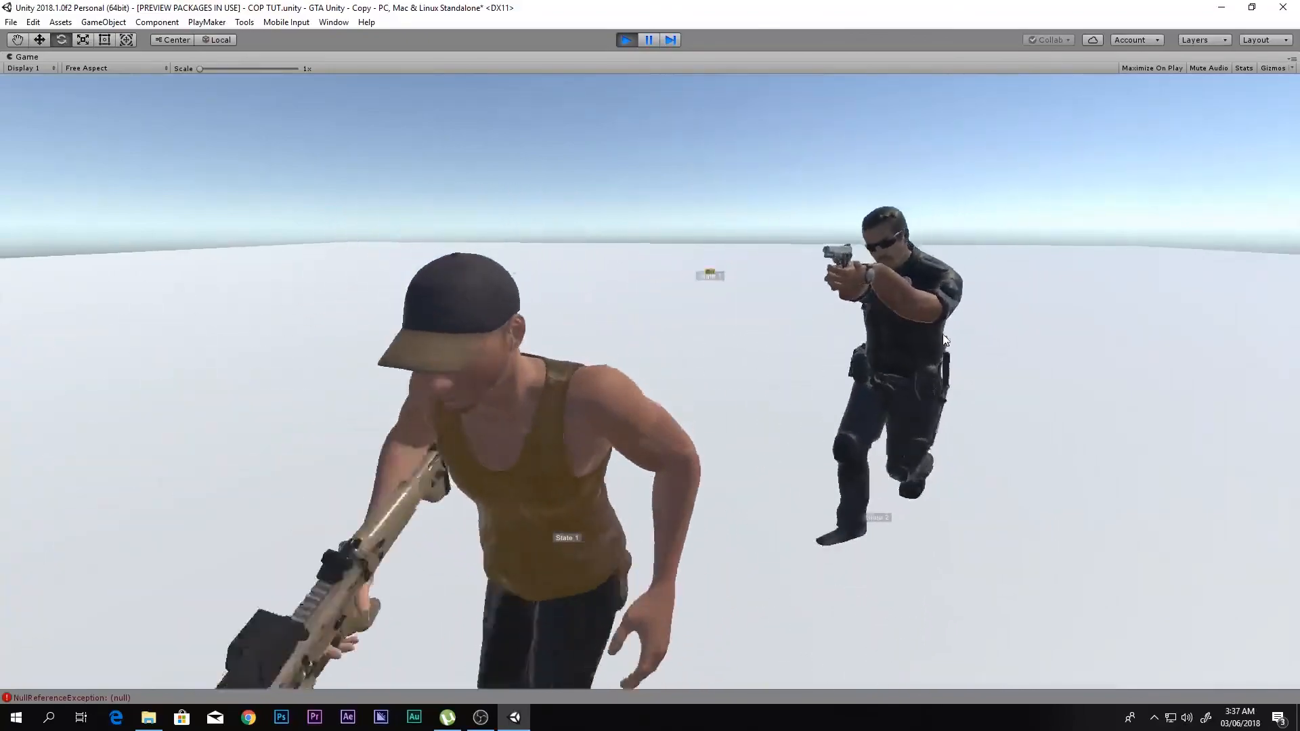
key("d")
right_click_drag(943, 334, 970, 329)
key("s")
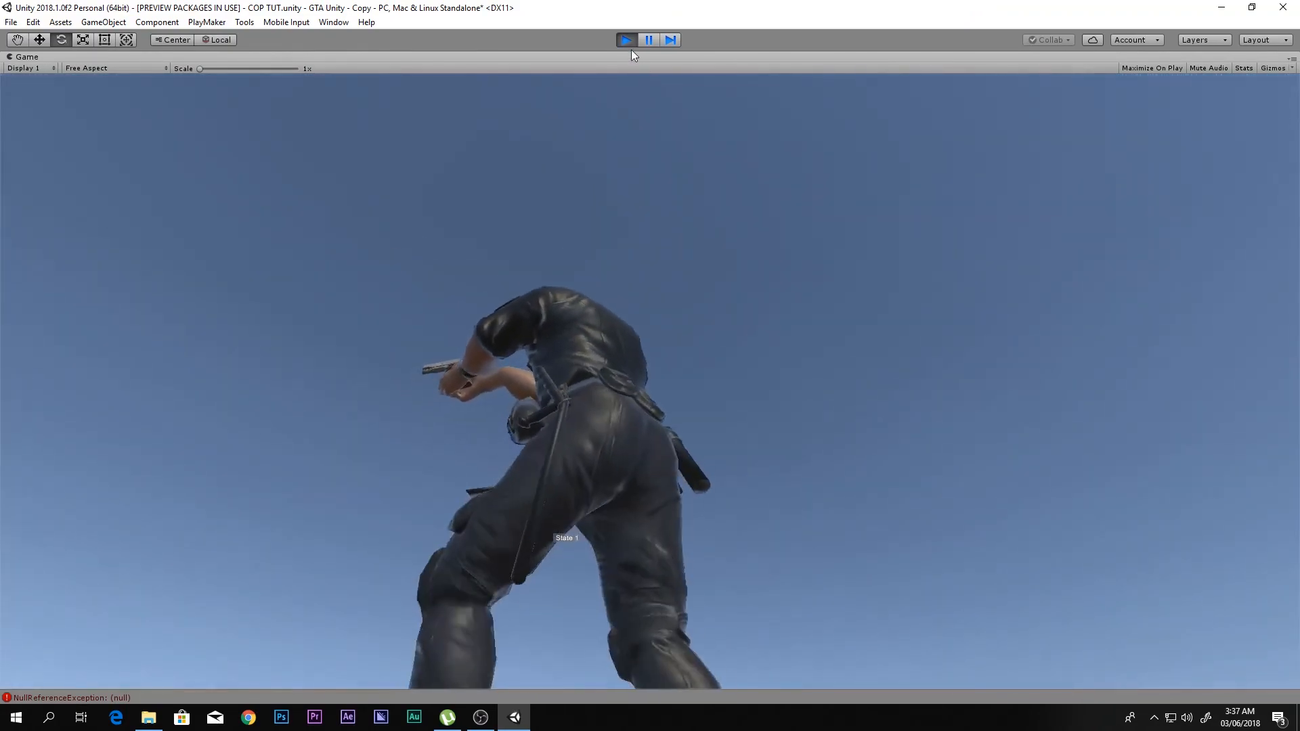
left_click(627, 40)
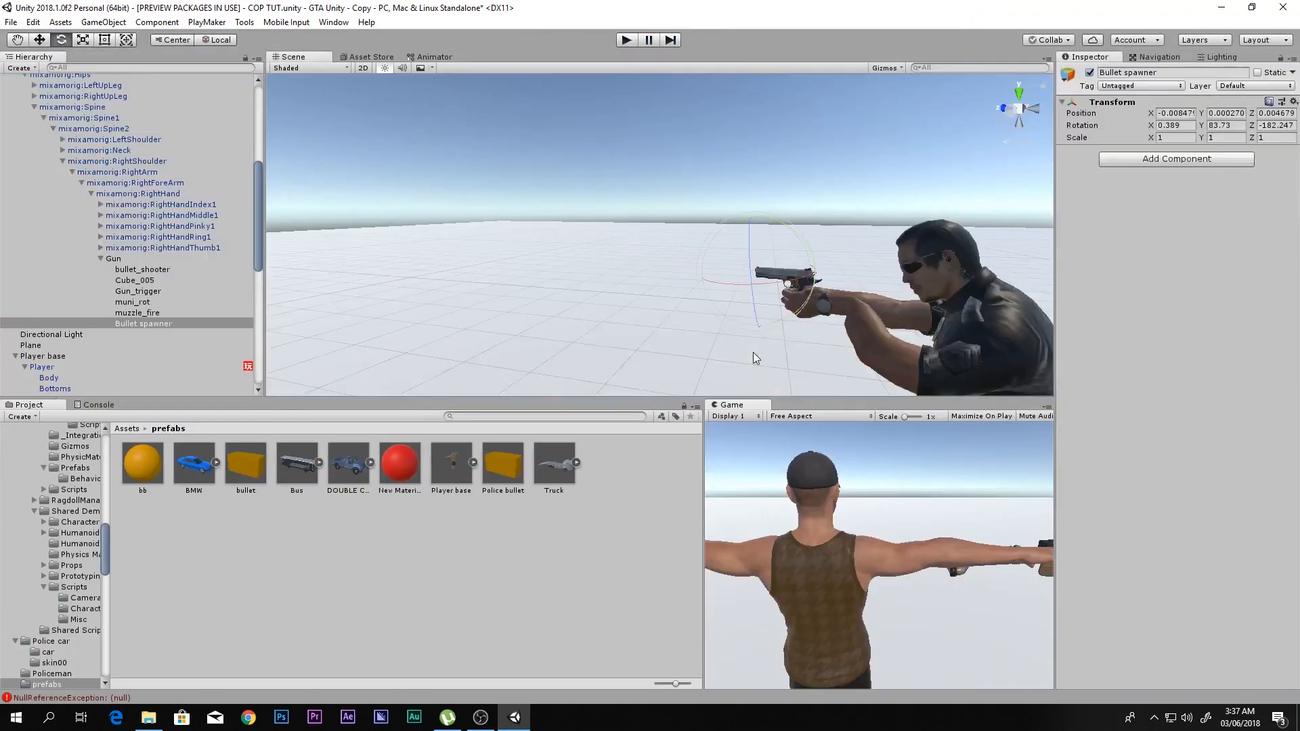
- Rotate Bullet spawner further to about 81.5 degrees on Y
scroll(736, 308, "down", 1)
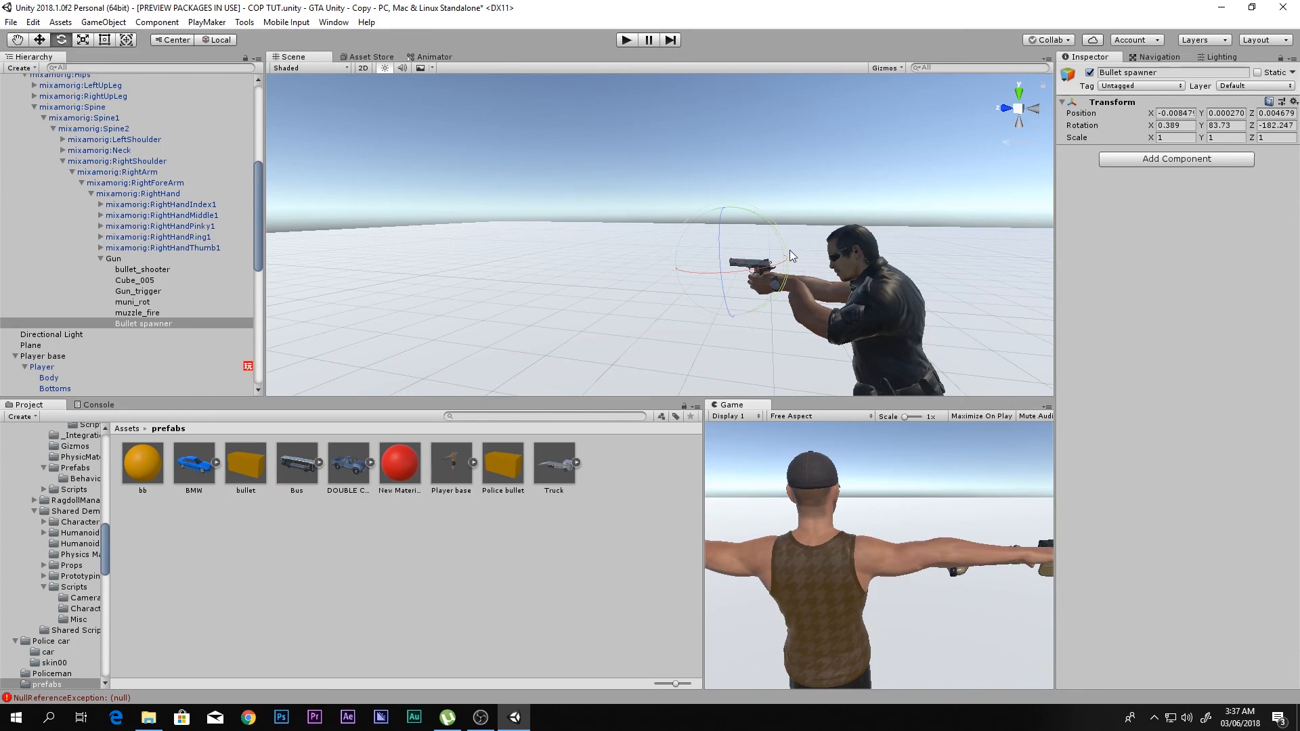
key("w")
right_click_drag(780, 246, 850, 264)
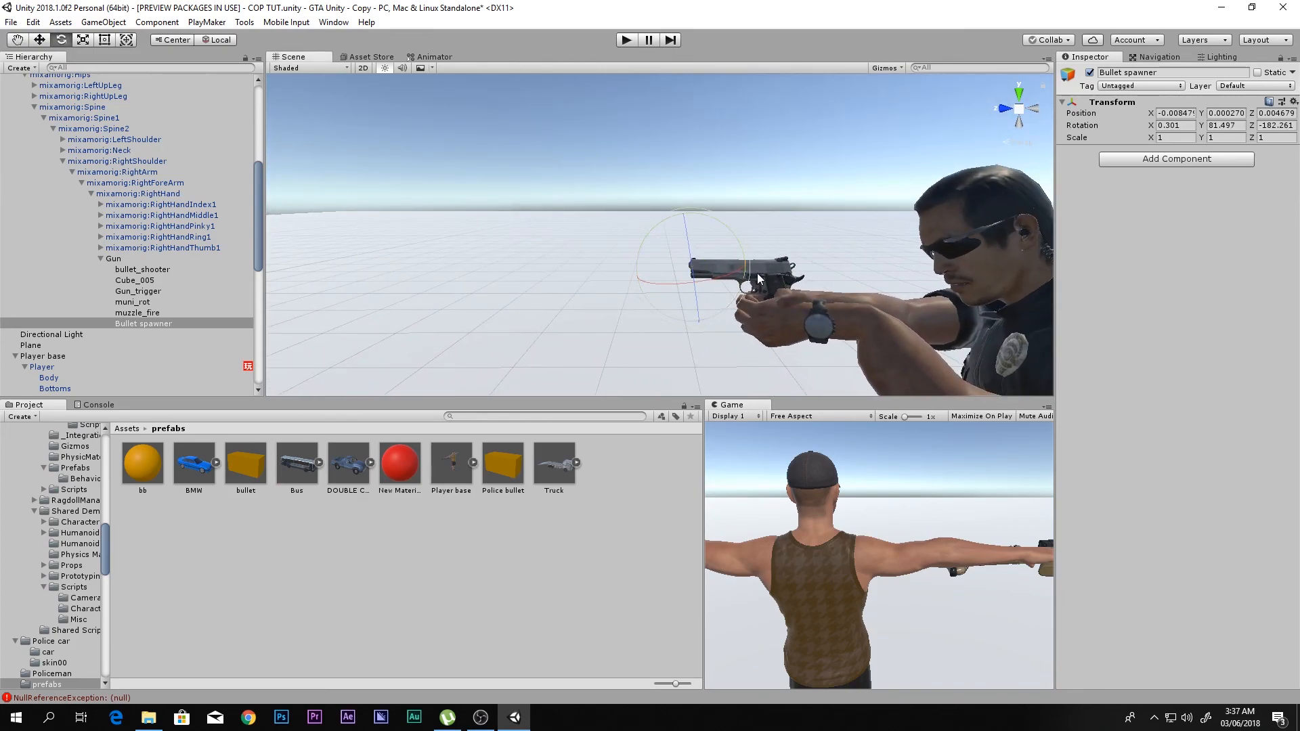
- Add a PlayMakerFSM component to the policeman's Gun object and open its FSM for editing
left_click(113, 259)
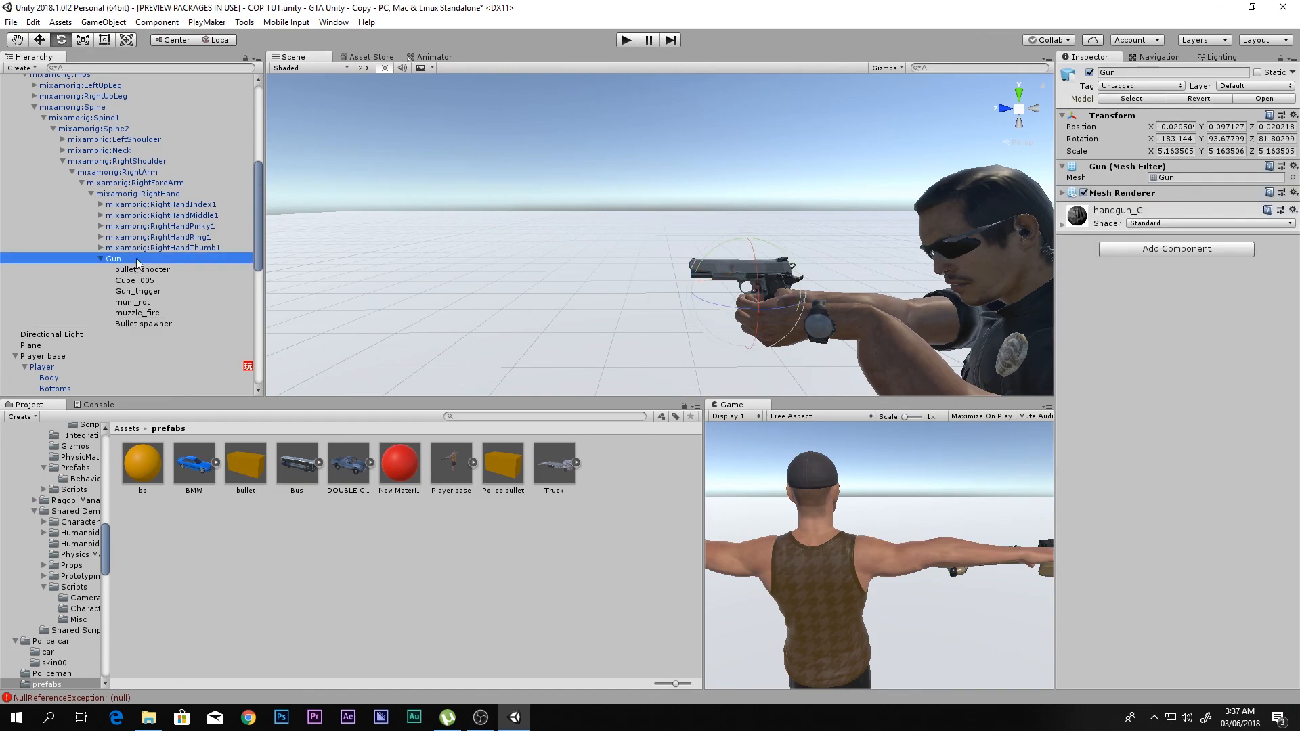
left_click(1150, 250)
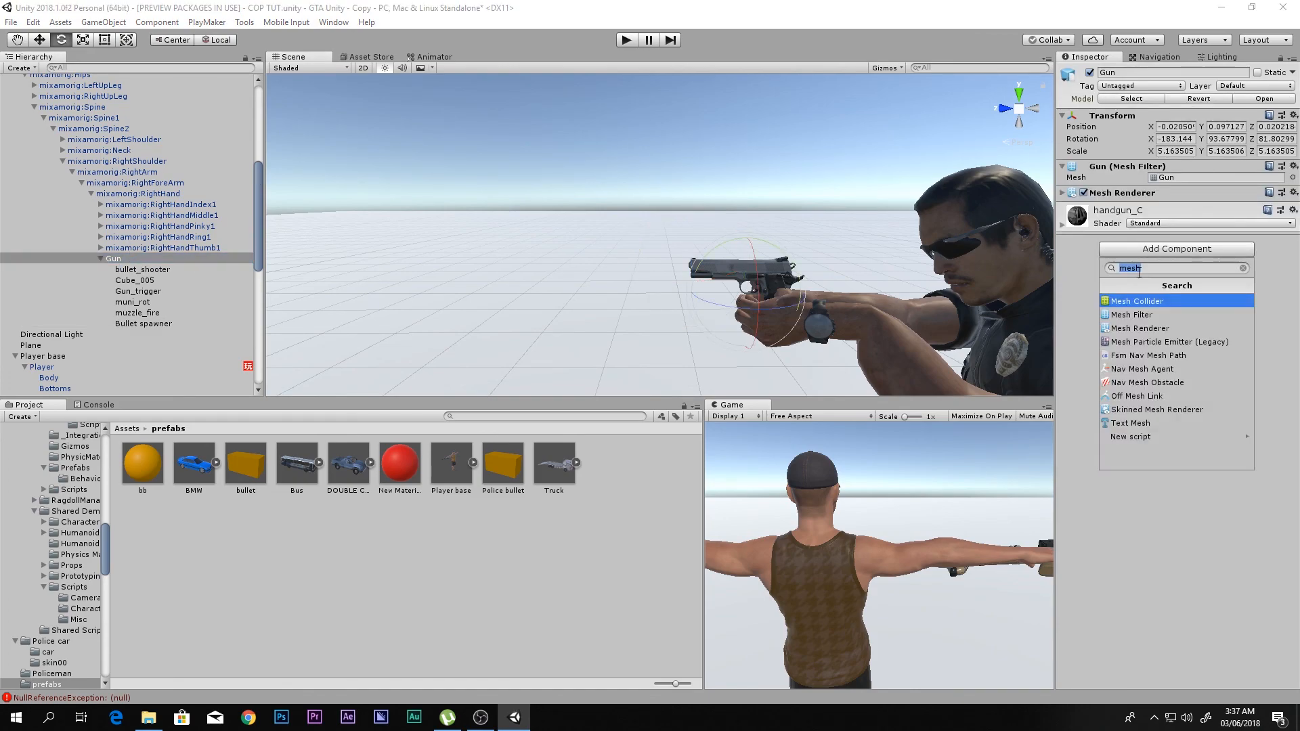
type("fsm")
left_click(1138, 328)
left_click(1283, 218)
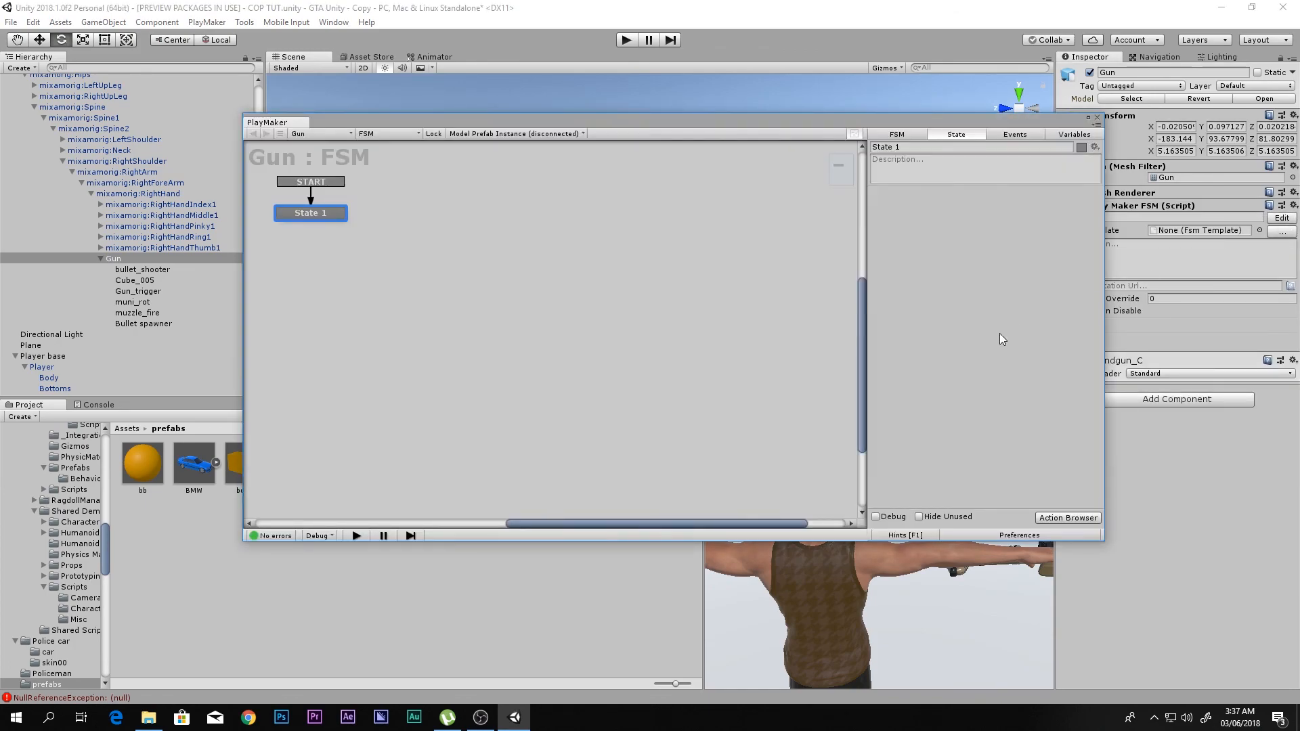
- Add a Smooth Look At action to State 1 of Gun's FSM with Player as the target object
type("smooth look")
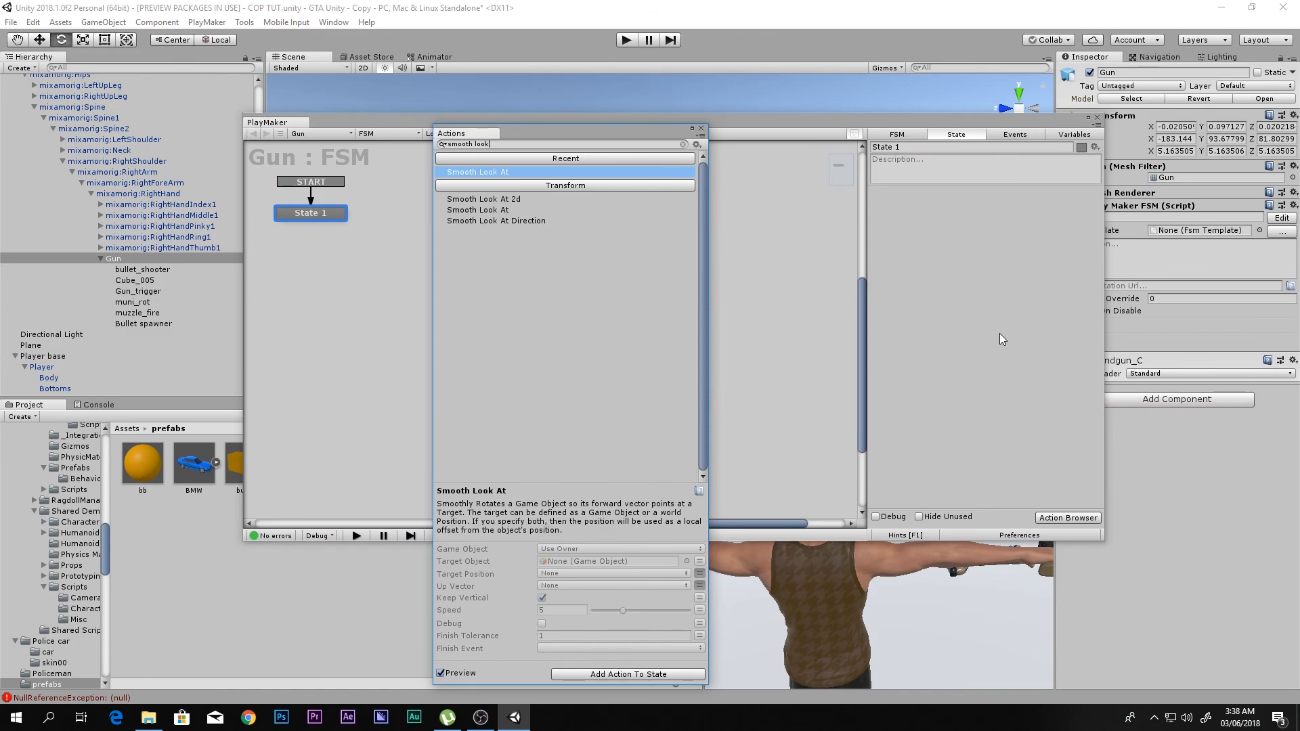
key("Return")
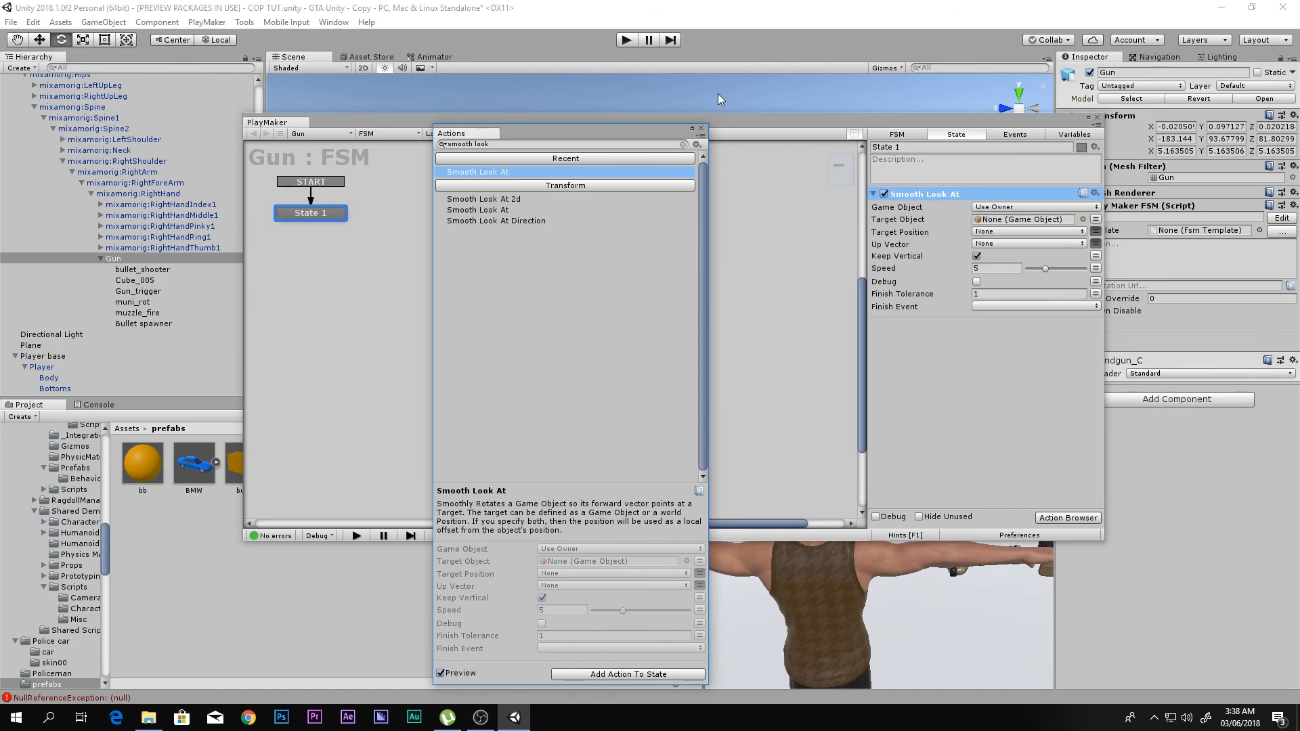
left_click(701, 128)
scroll(132, 198, "up", 5)
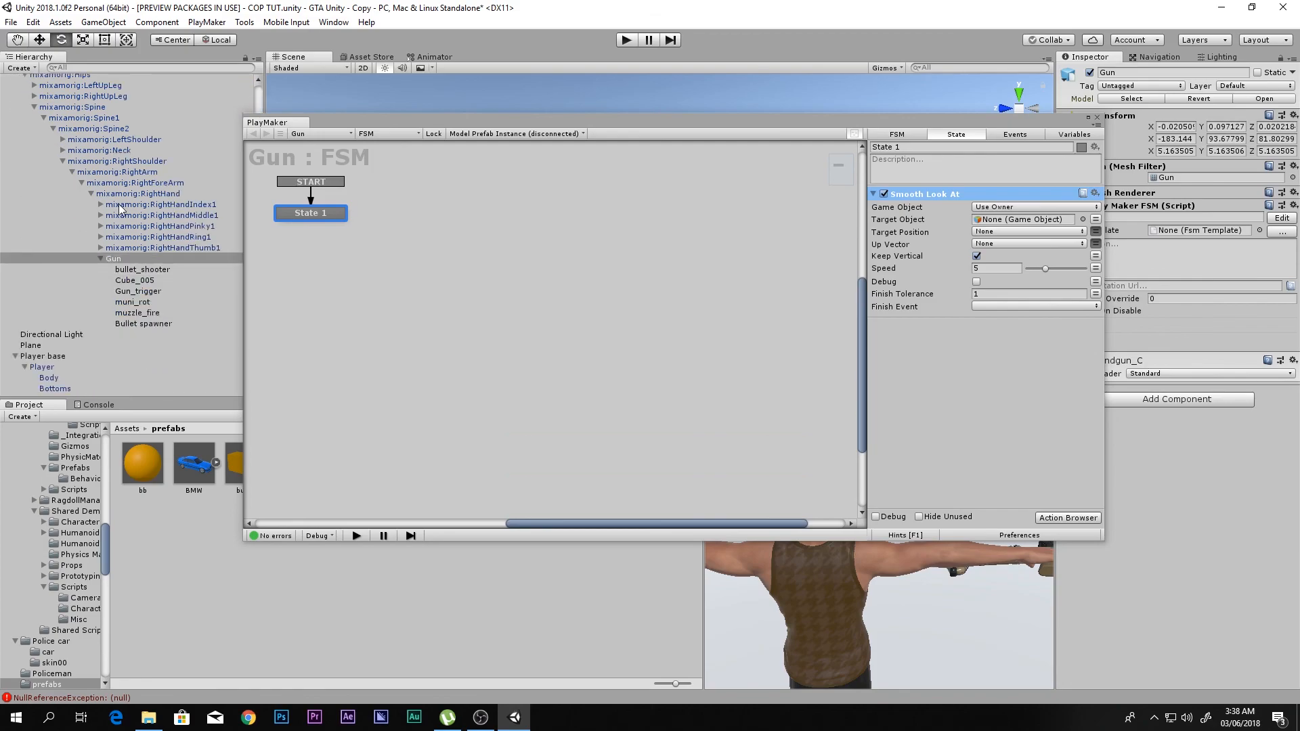
left_click_drag(46, 208, 625, 214)
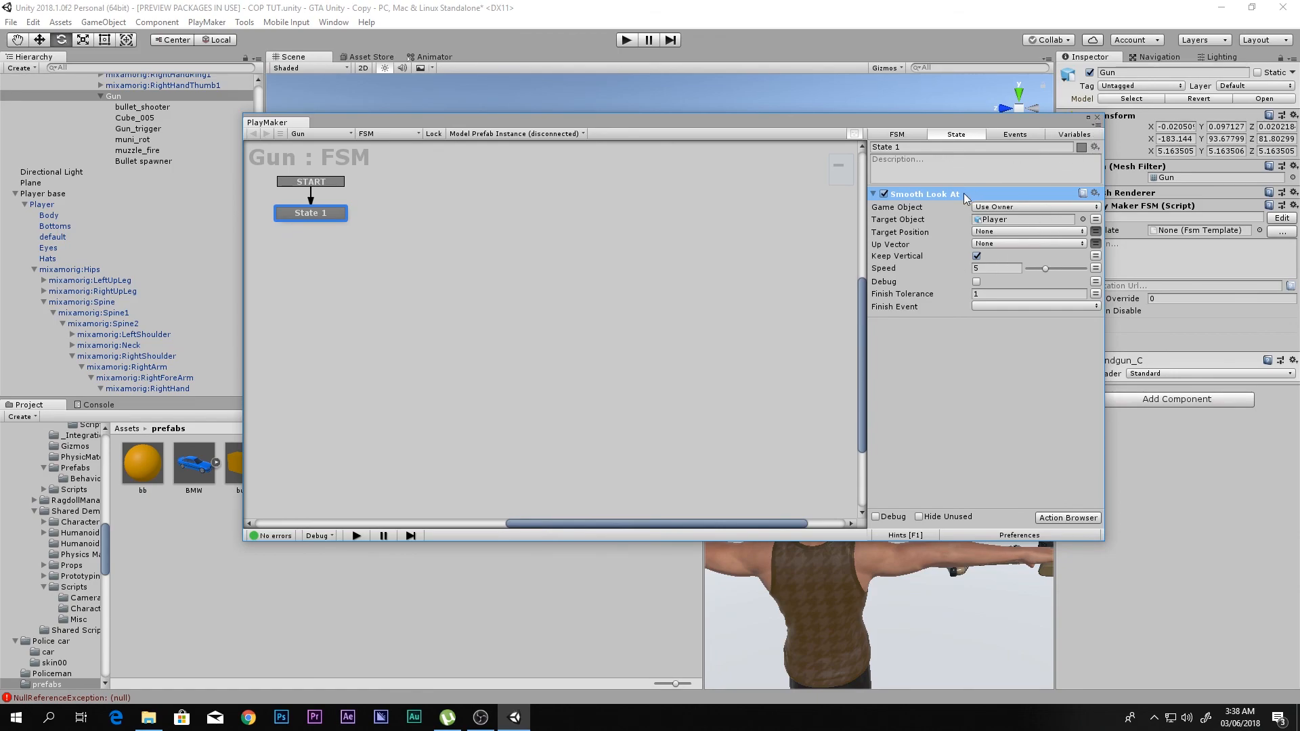
left_click(1097, 118)
- Paste the copied Smooth Look At action into State 2 and State 3 of Poiceman's FSM
scroll(138, 282, "up", 8)
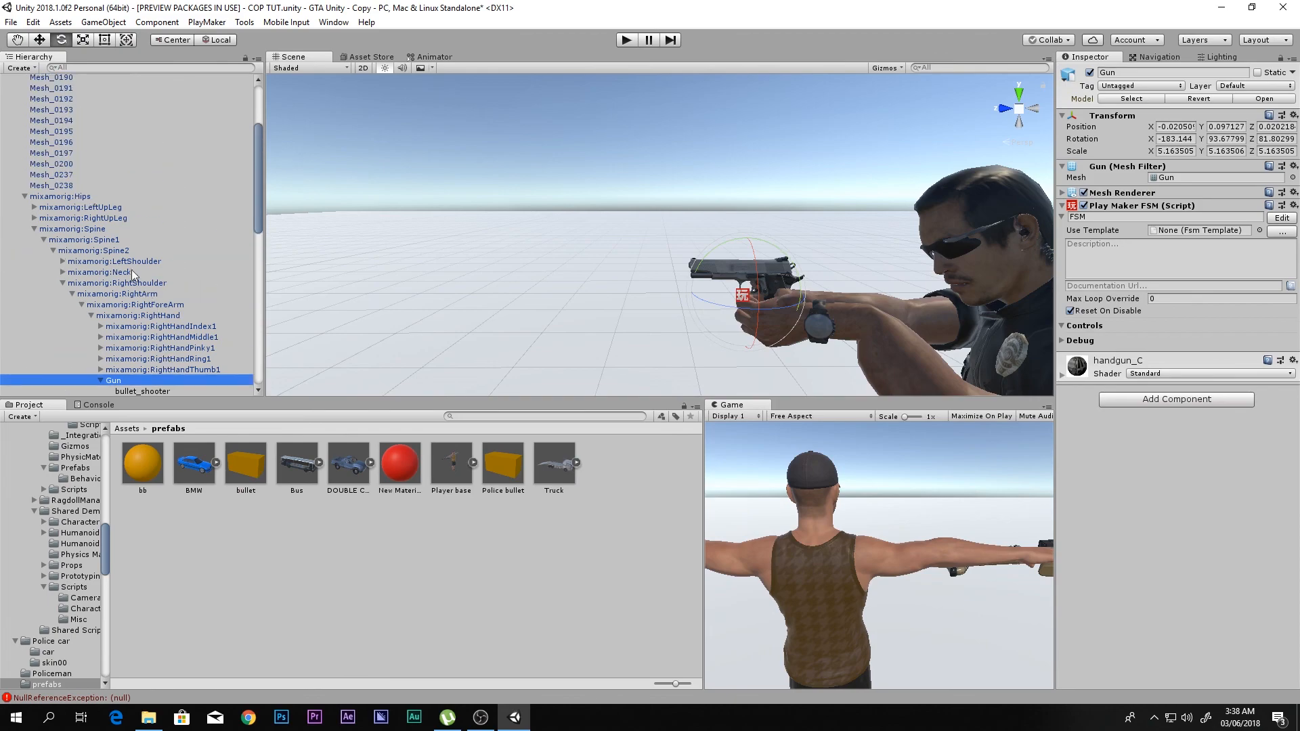
scroll(89, 192, "up", 5)
left_click(39, 123)
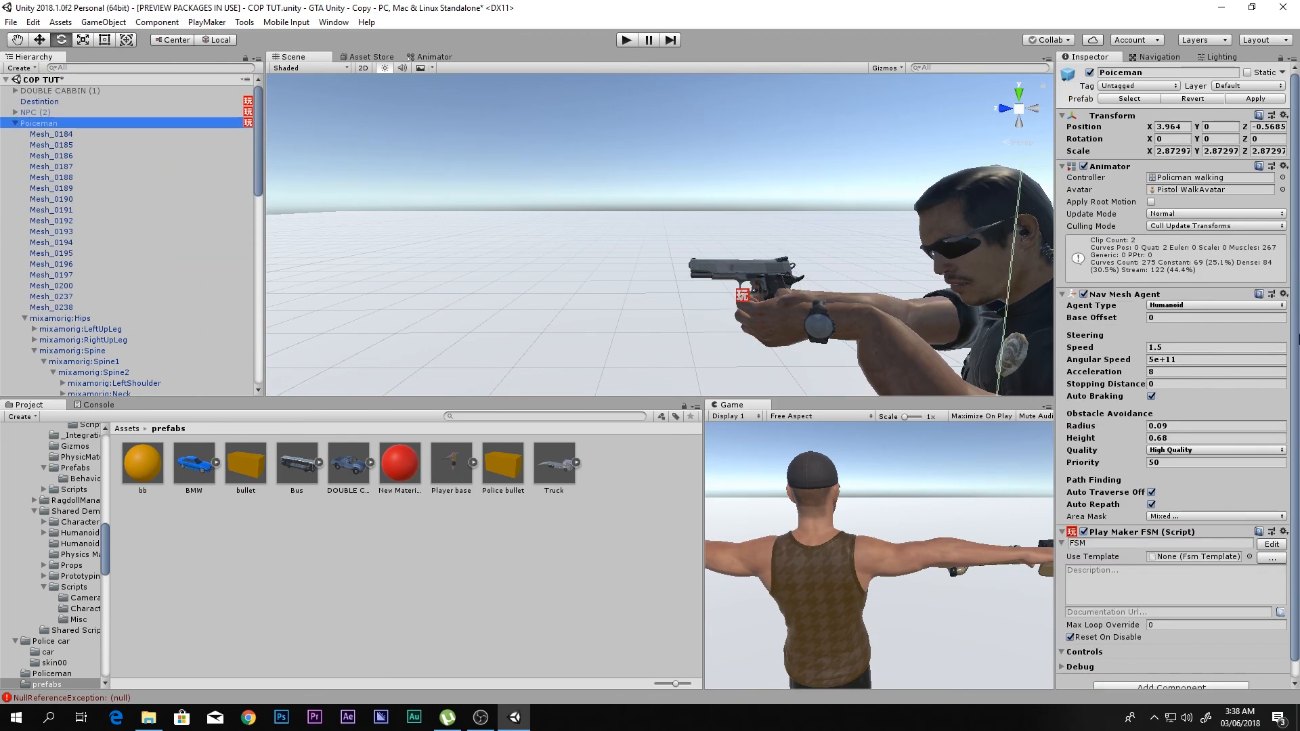
left_click(1277, 543)
left_click(522, 227)
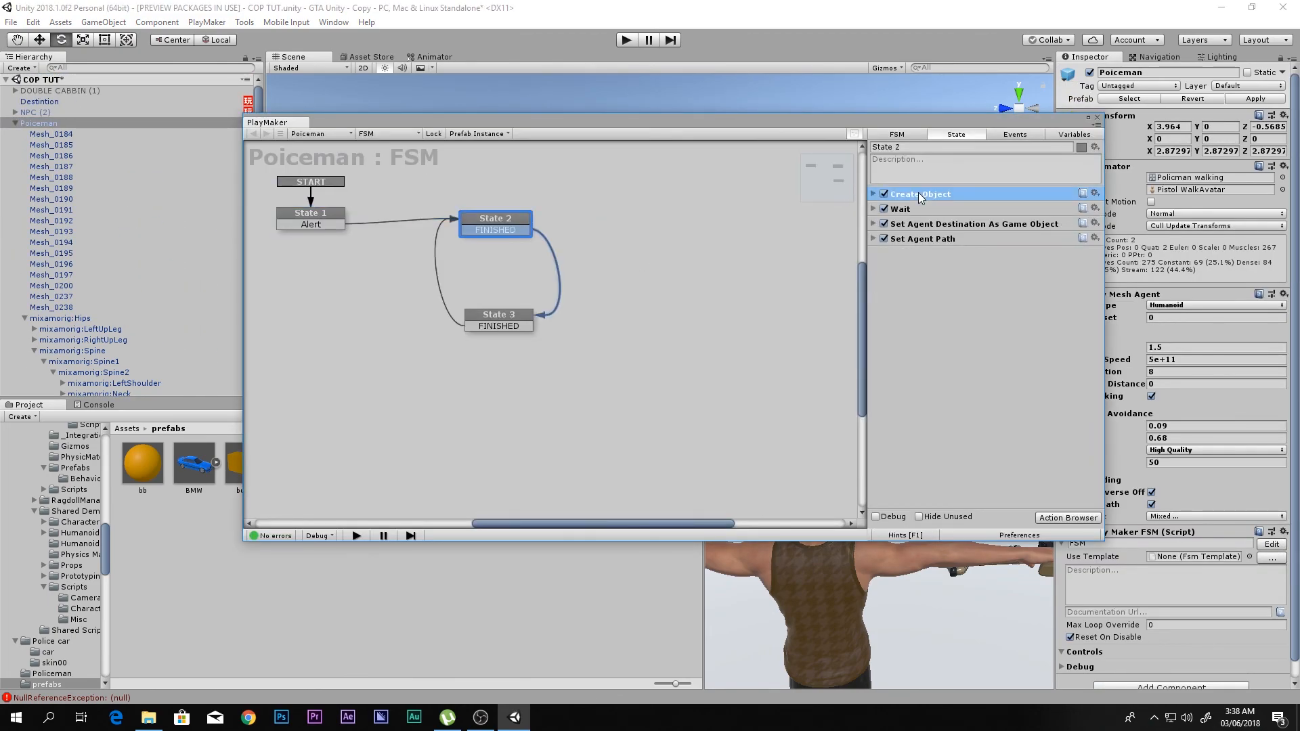
key("ctrl+v")
left_click(499, 329)
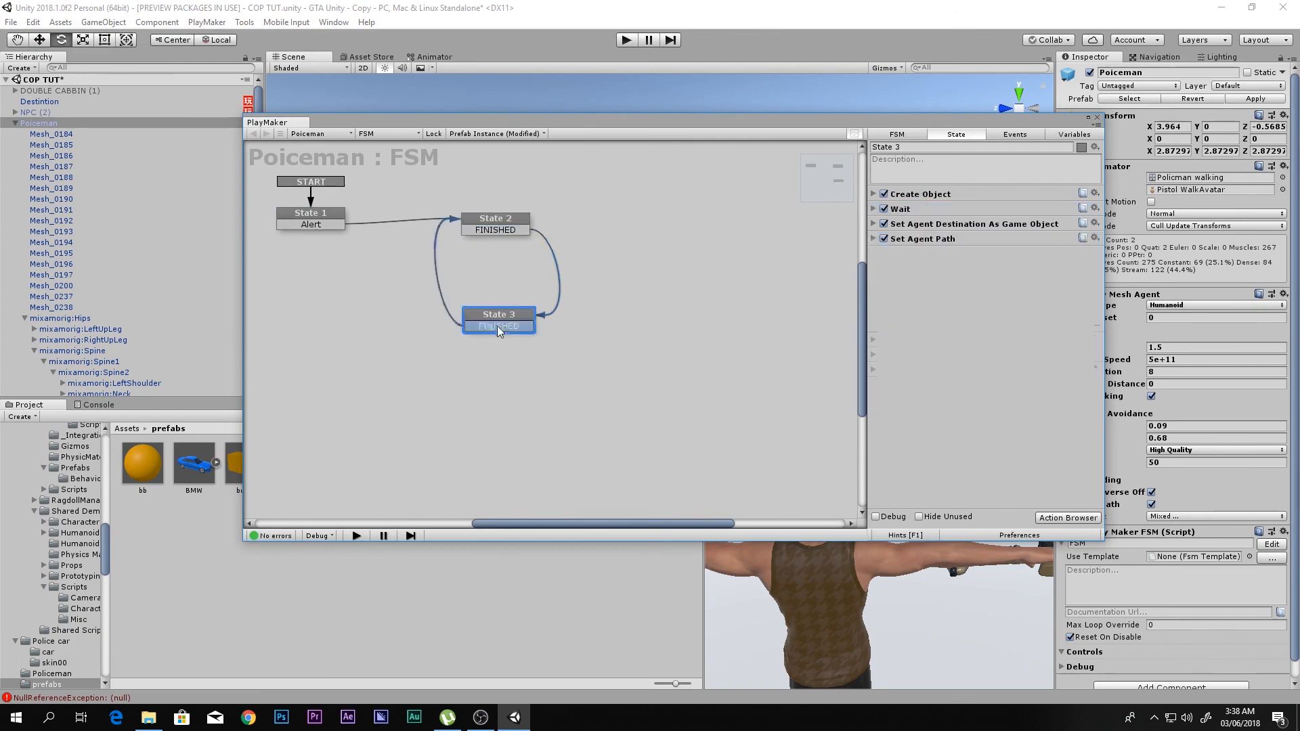
key("ctrl+v")
left_click(1097, 118)
- Run the scene, alert the policeman, and move the player to check whether the policeman and pistol face him
key("ctrl+p")
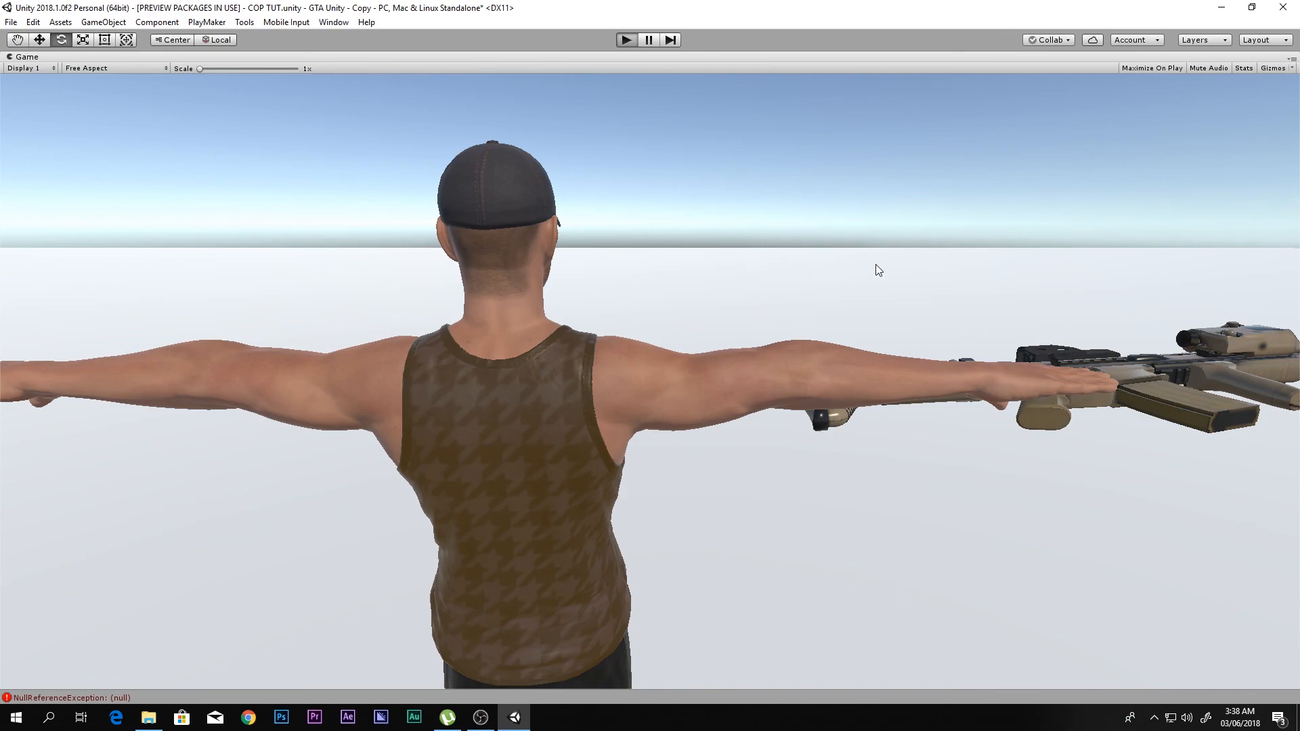
left_click(988, 279)
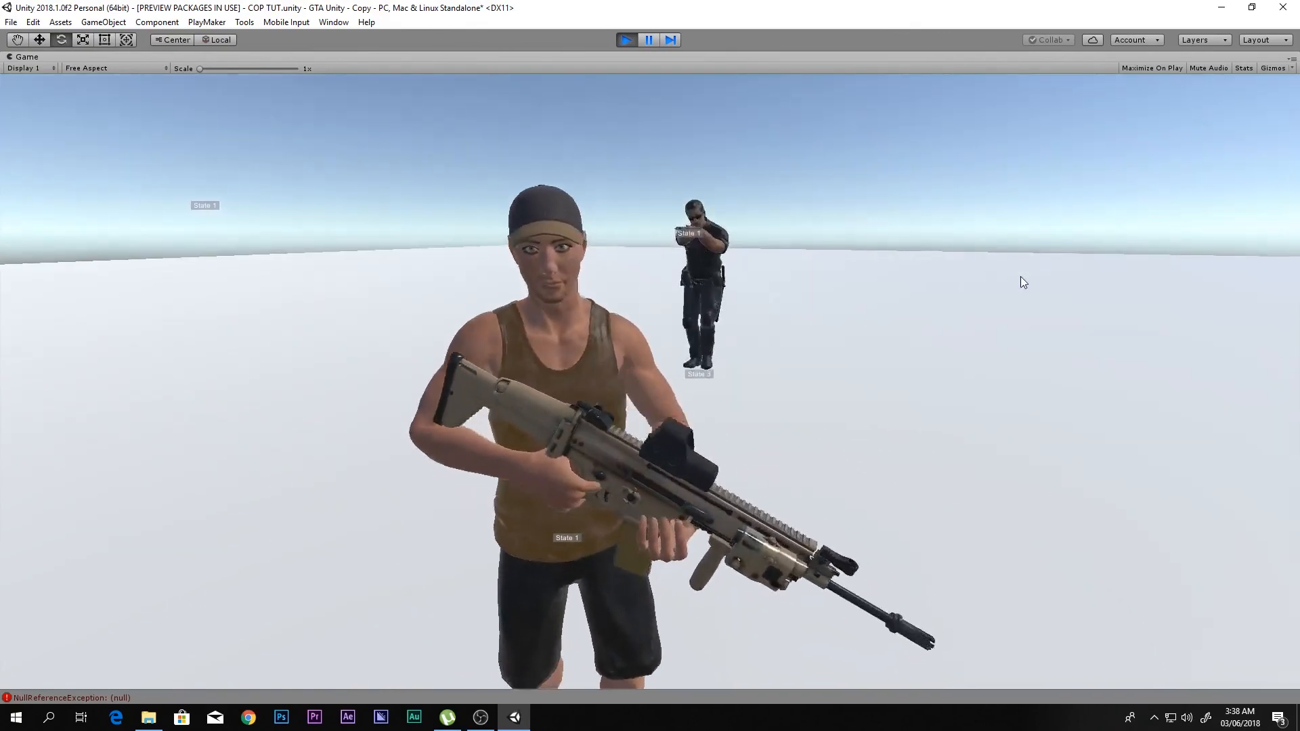
key("s")
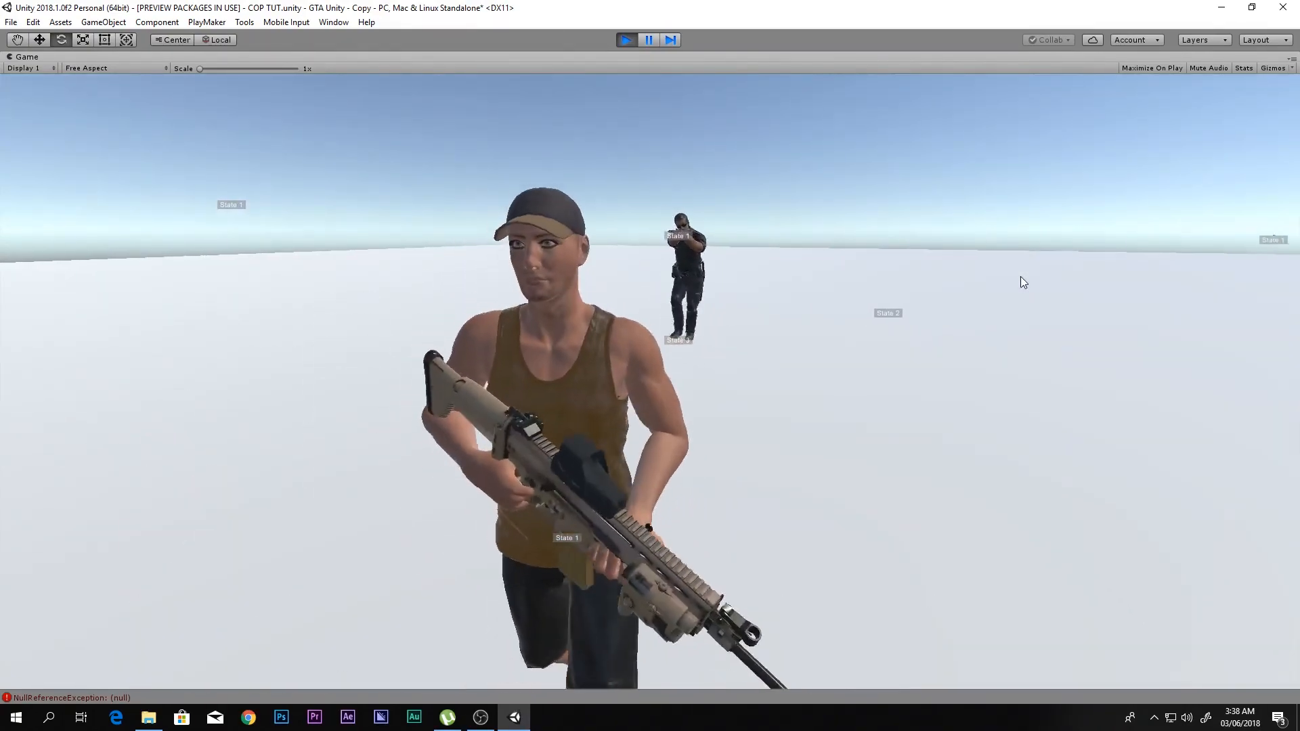
key("d")
key("s")
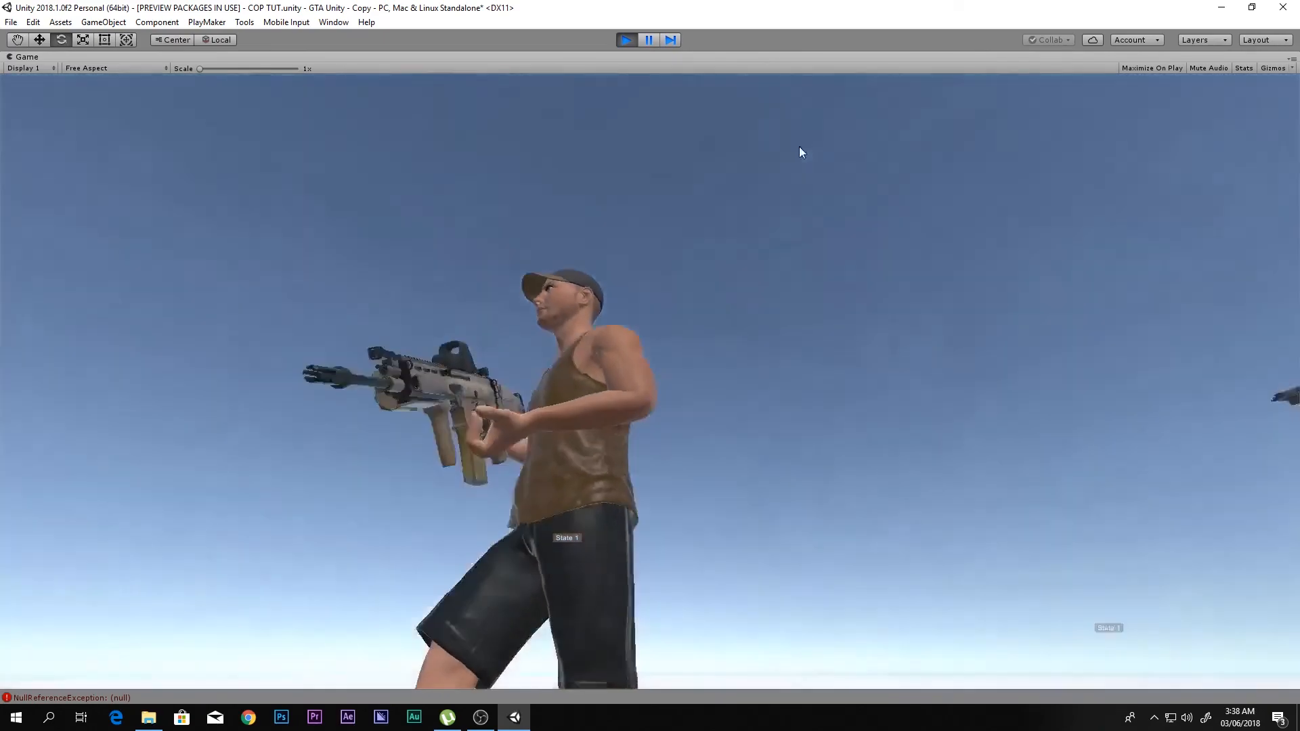
- Pause the run, examine the pistol's orientation in the policeman's hands from several angles in the Scene view, and stop the run
left_click(655, 42)
key("shift+space")
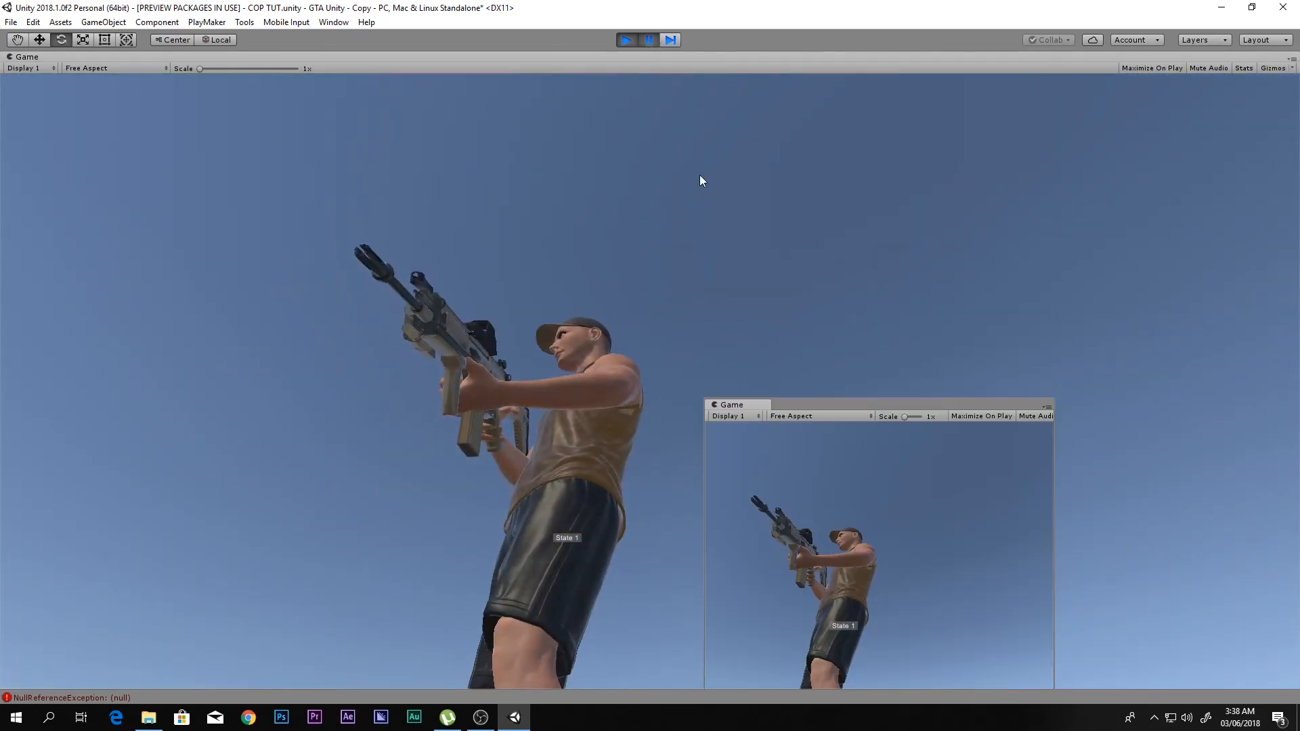
right_click_drag(790, 228, 807, 234)
key("f")
scroll(727, 214, "up", 4)
middle_click_drag(740, 180, 673, 335)
scroll(672, 335, "up", 4)
right_click_drag(673, 335, 684, 386)
scroll(689, 292, "up", 1)
middle_click_drag(690, 291, 729, 229)
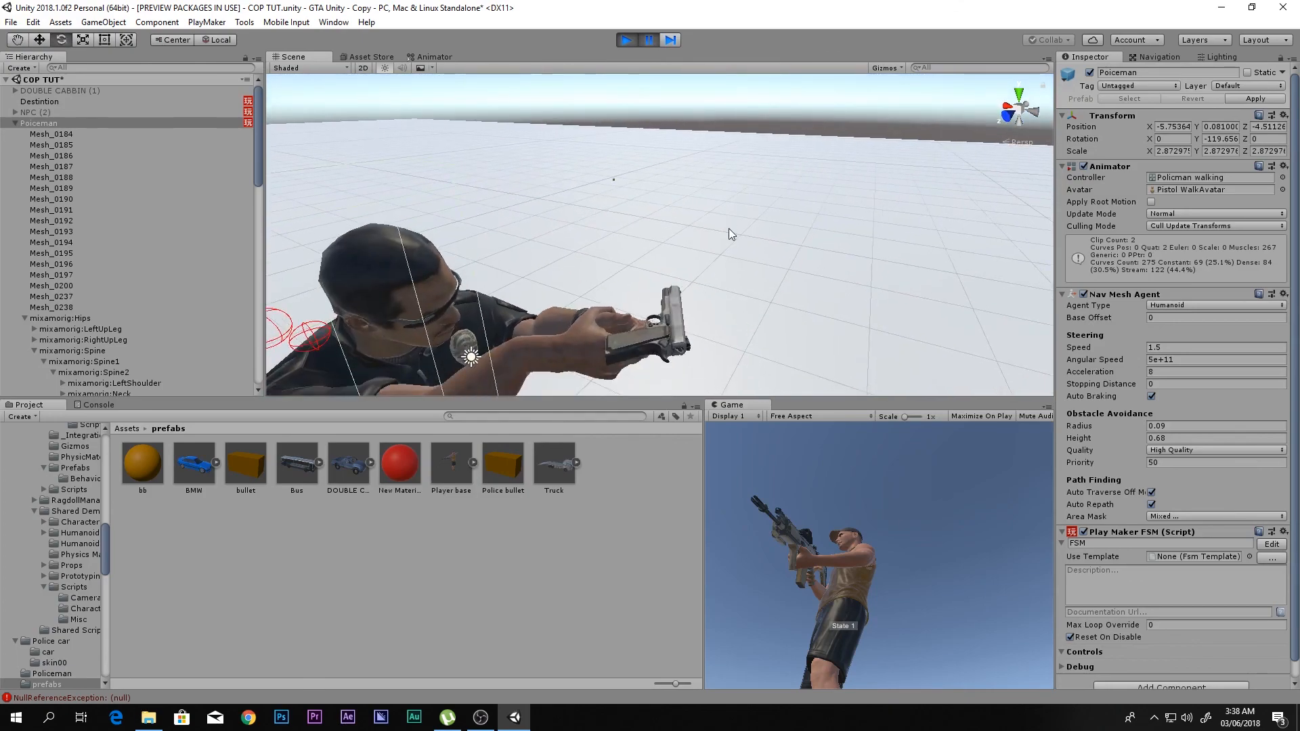
right_click_drag(729, 229, 737, 259)
middle_click_drag(700, 258, 734, 196)
scroll(718, 229, "up", 3)
left_click(627, 41)
- Select bullet_shooter under Gun and examine its placement on the policeman's pistol in the Scene view
scroll(169, 363, "down", 5)
left_click(204, 321)
left_click(213, 309)
left_click_drag(677, 214, 692, 207)
key("f")
scroll(725, 250, "up", 10)
scroll(737, 241, "up", 6)
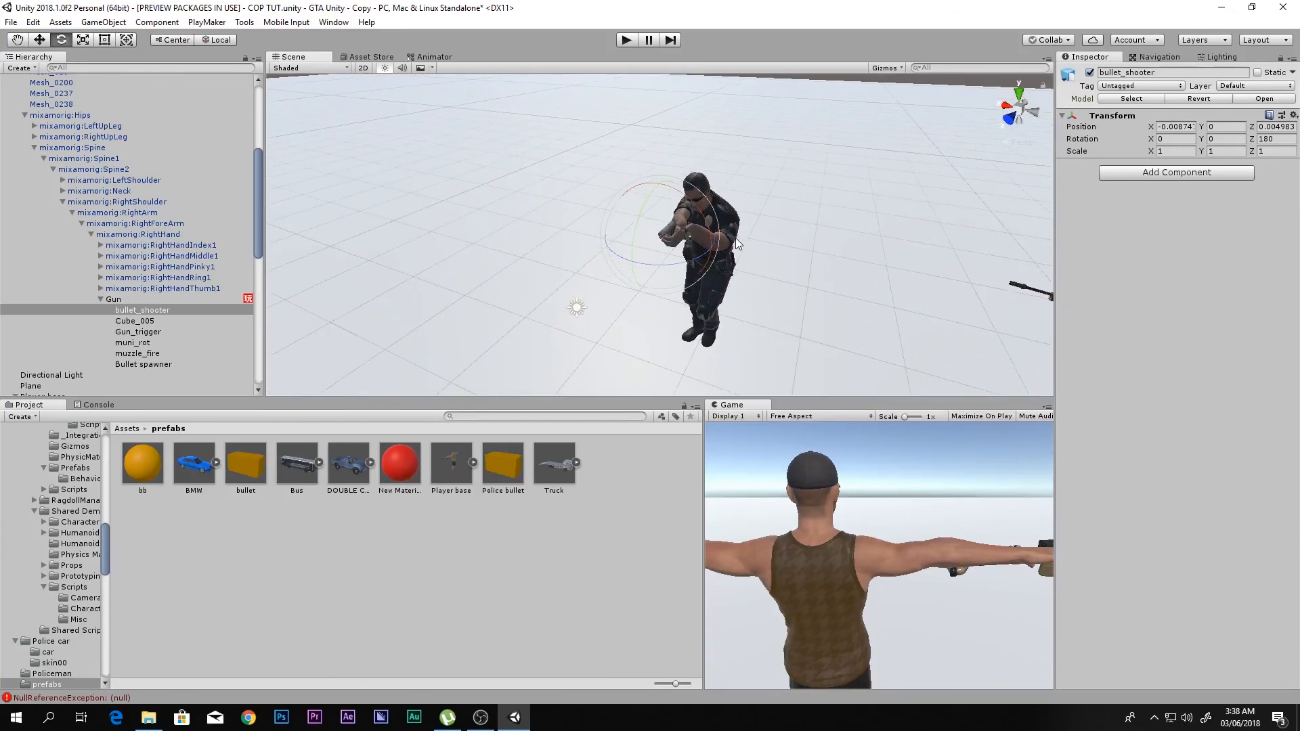
- Remove the Smooth Look At action from Gun's FSM and disable that FSM component
left_click(158, 300)
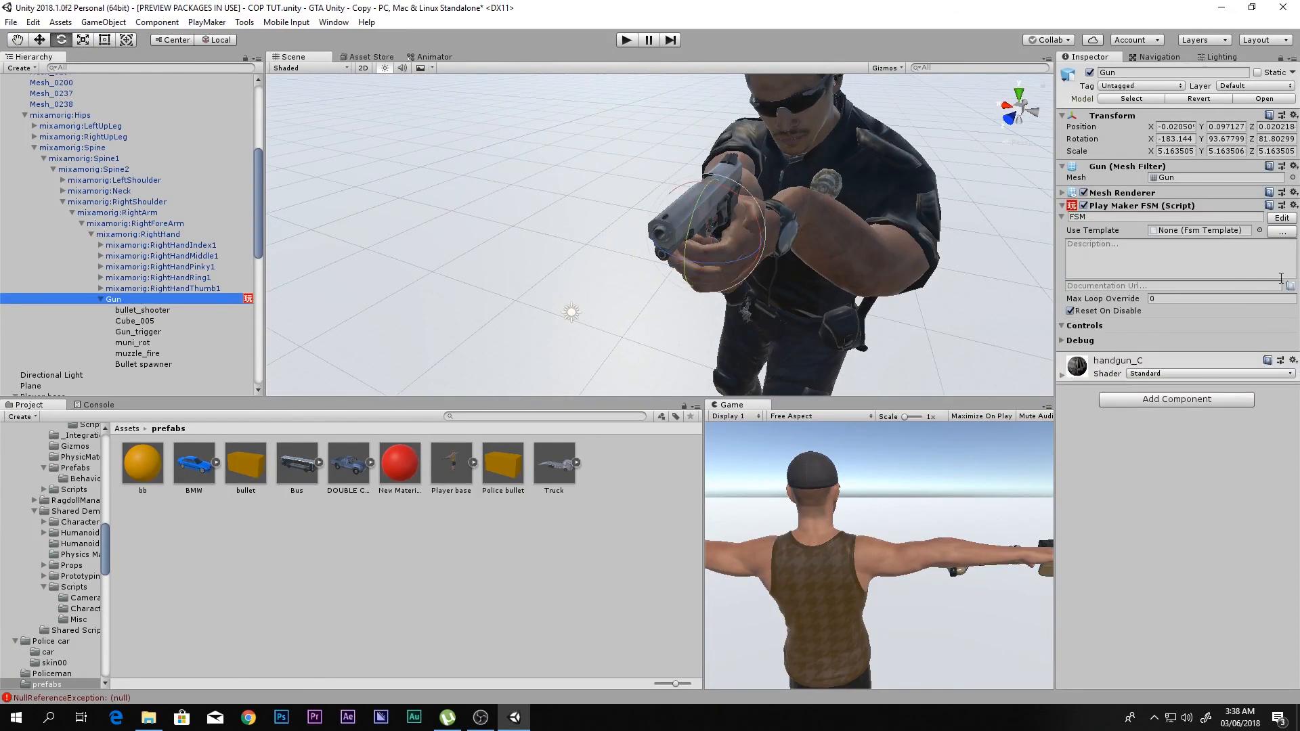
left_click(1283, 220)
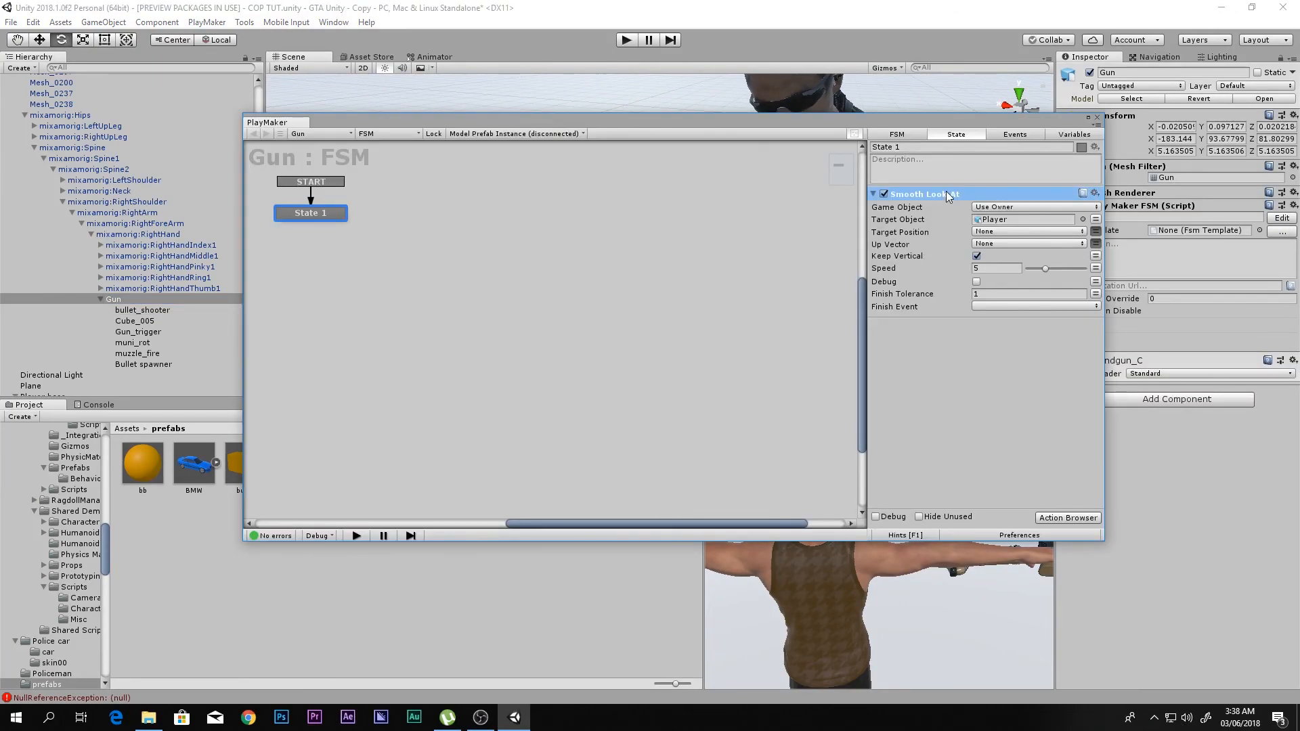
key("Delete")
left_click(1097, 119)
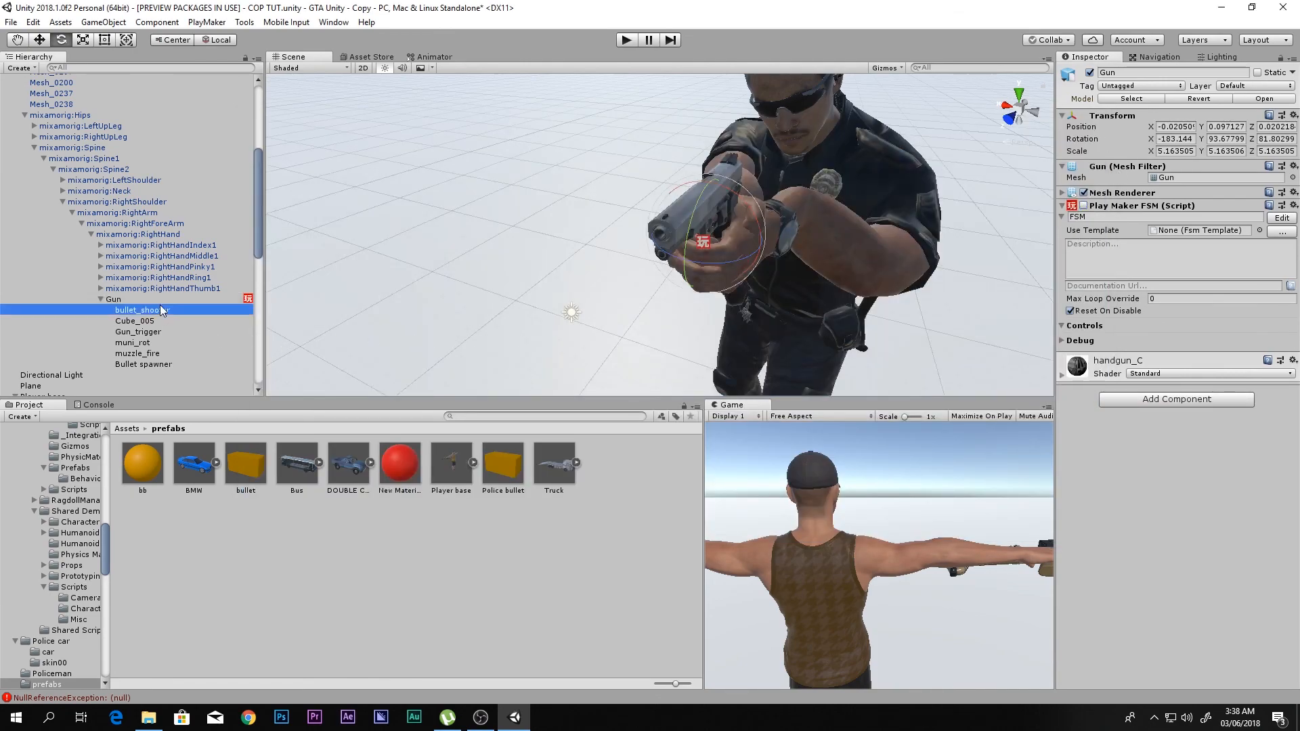
- Add a PlayMakerFSM component to bullet_shooter and paste the Smooth Look At action targeting Player into its State 1
key("Down")
left_click(1193, 173)
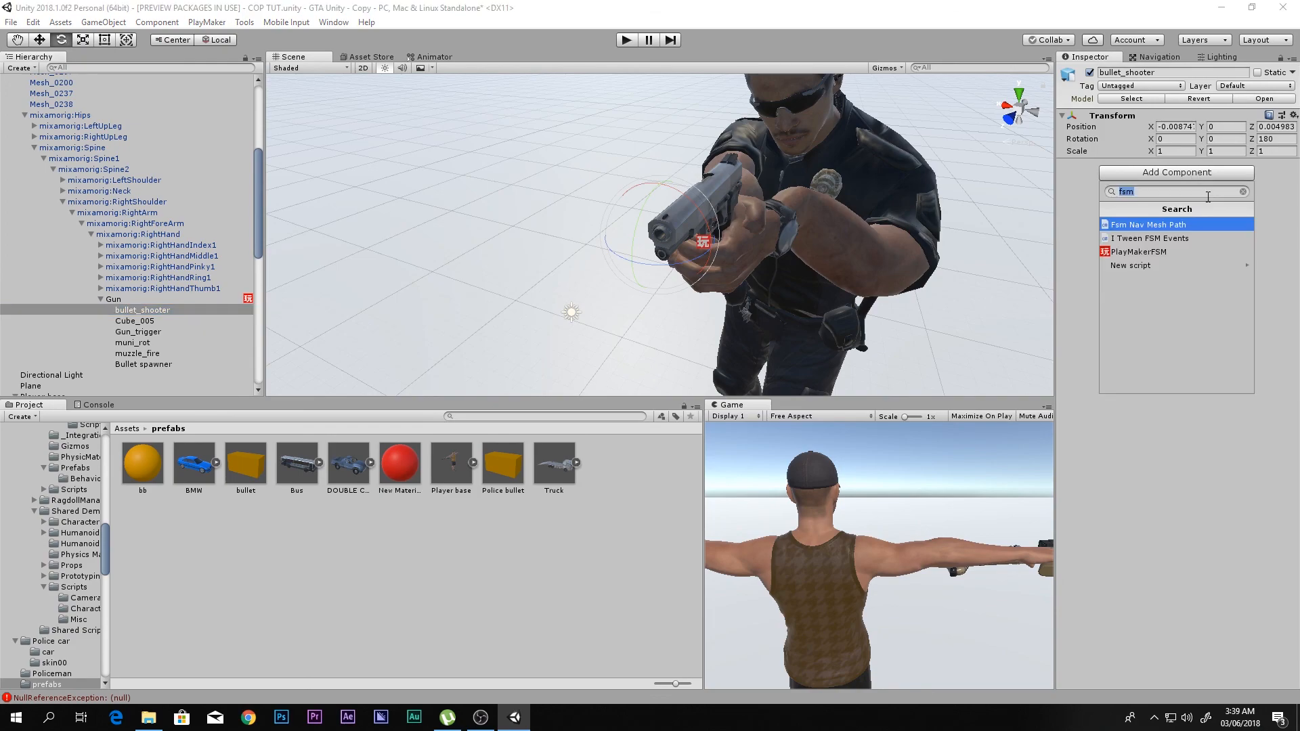
left_click(1192, 252)
left_click(1281, 180)
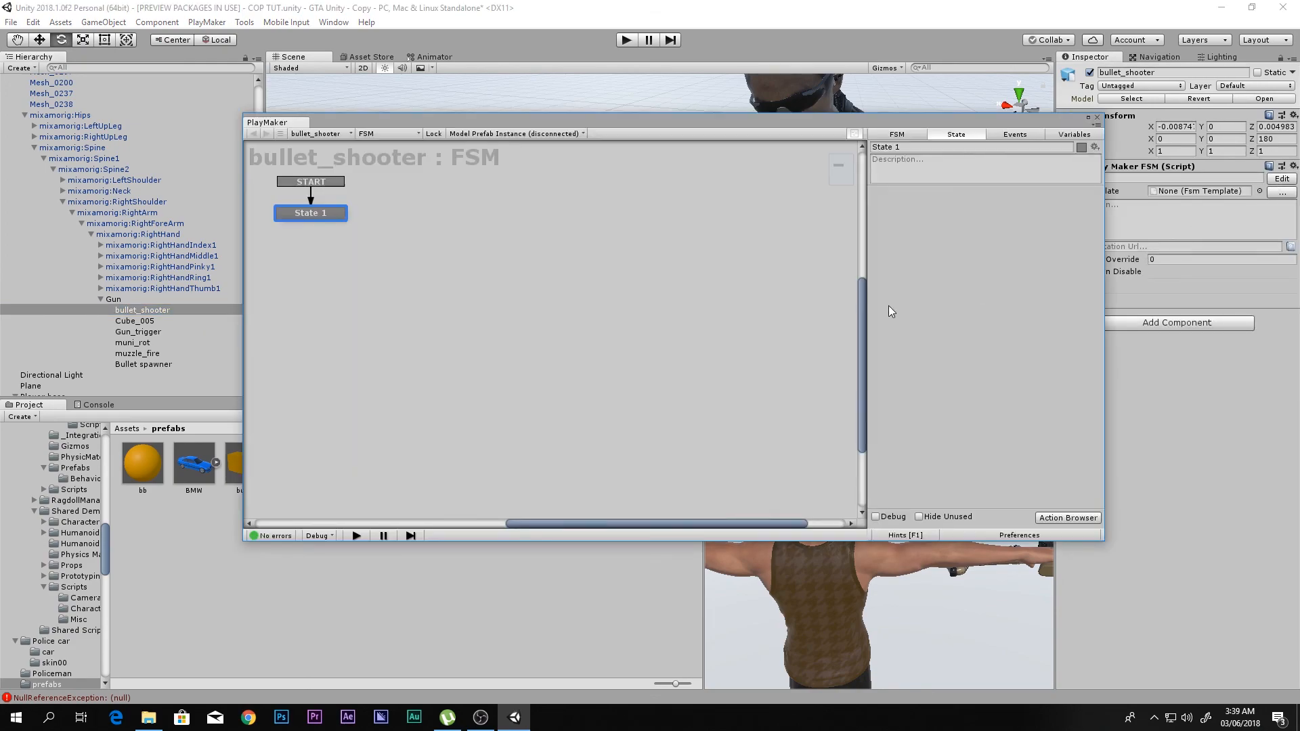
key("ctrl+v")
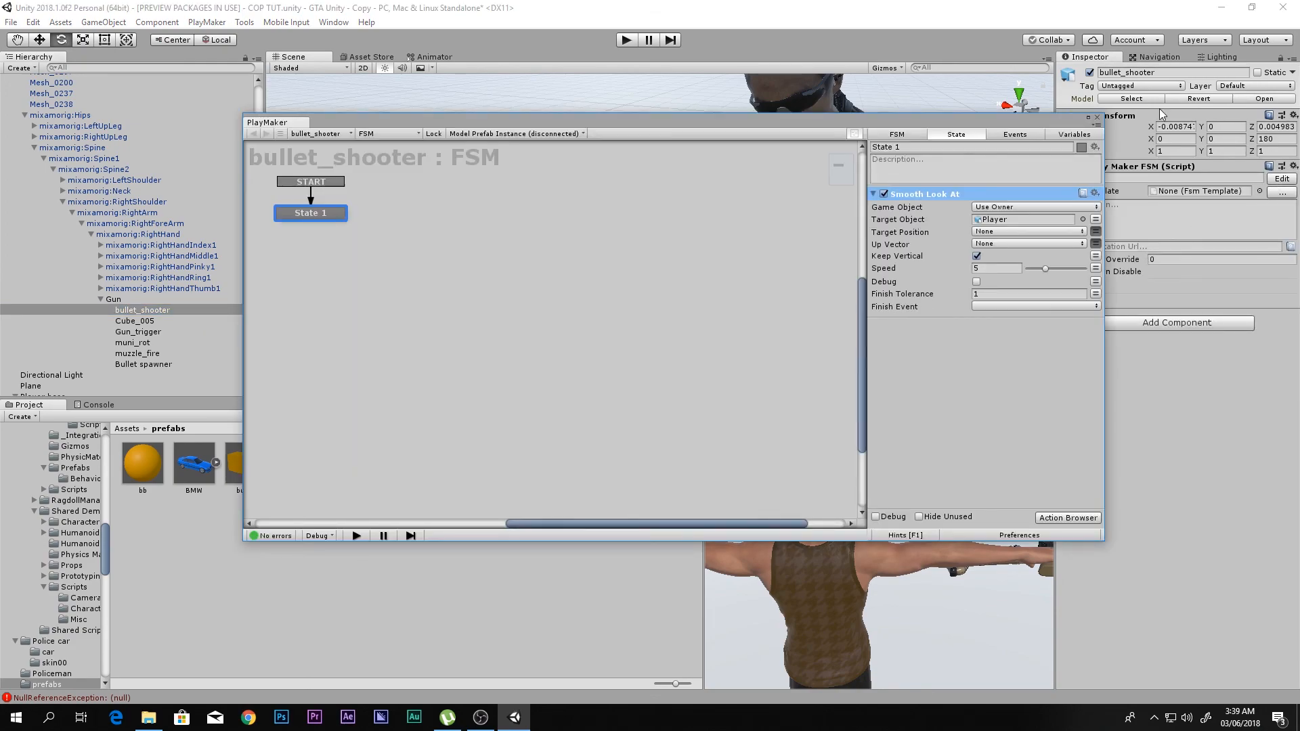
left_click(1096, 119)
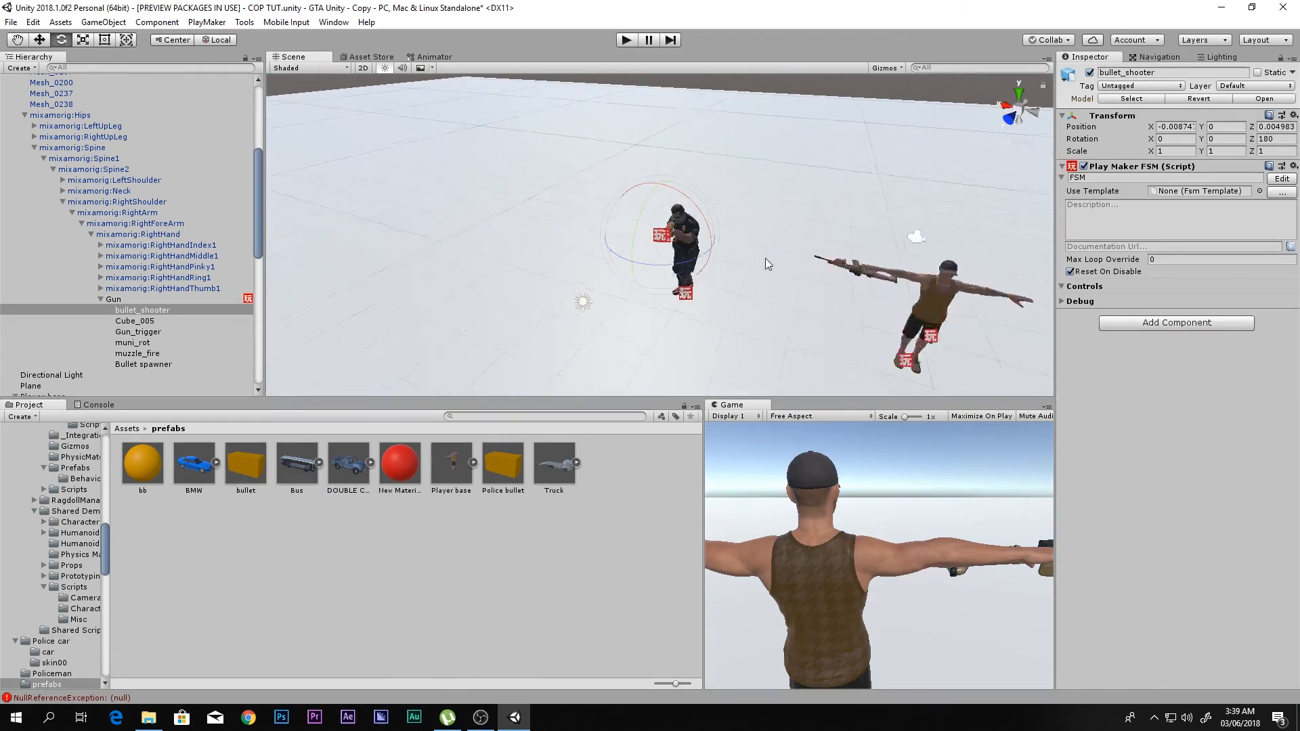
key("f")
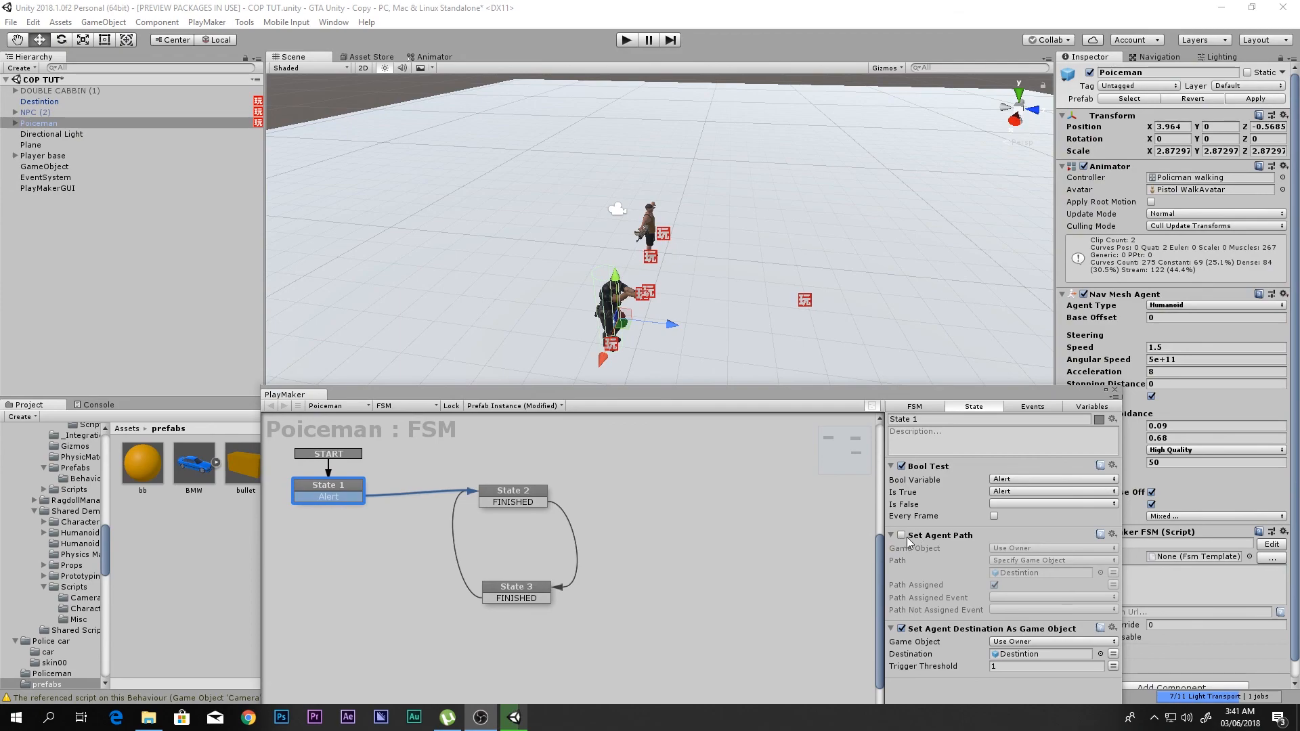
- Examine the actions in State 1 and State 2 of the policeman's FSM, and close the FSM editor
left_click(533, 503)
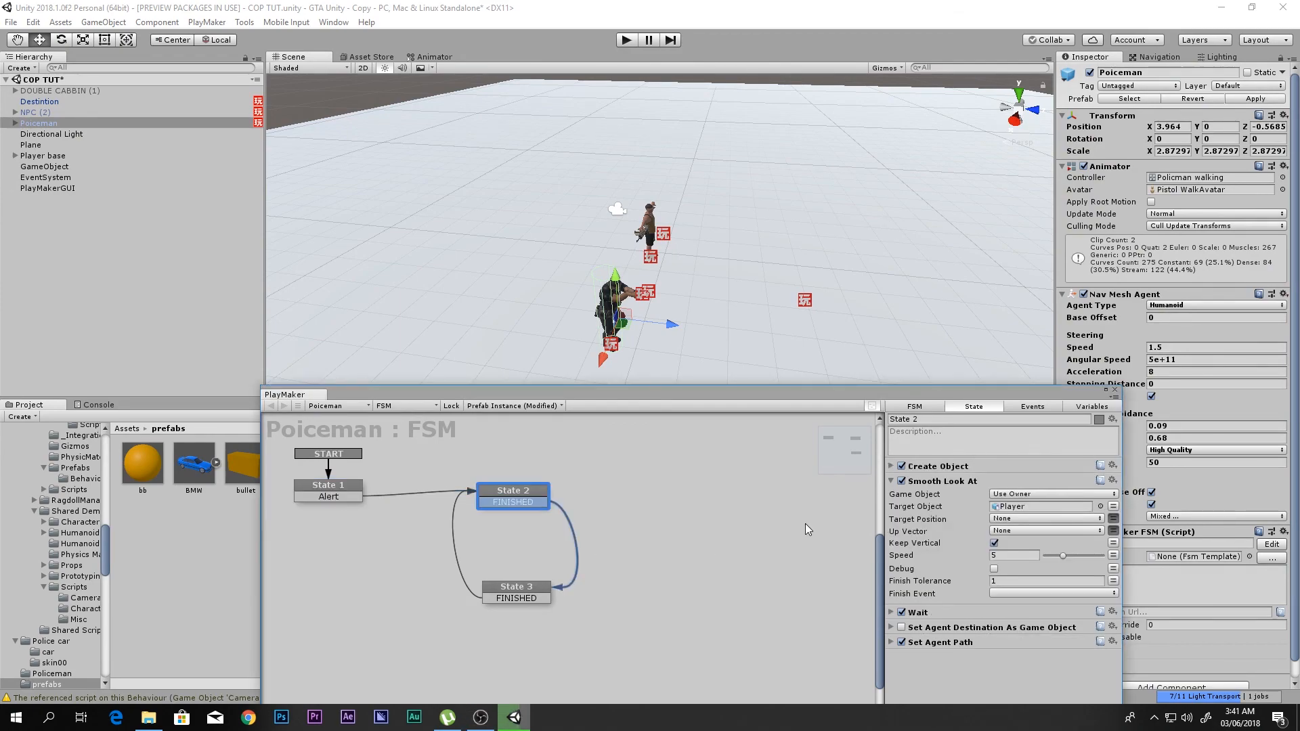
left_click(354, 500)
left_click(535, 503)
left_click(343, 487)
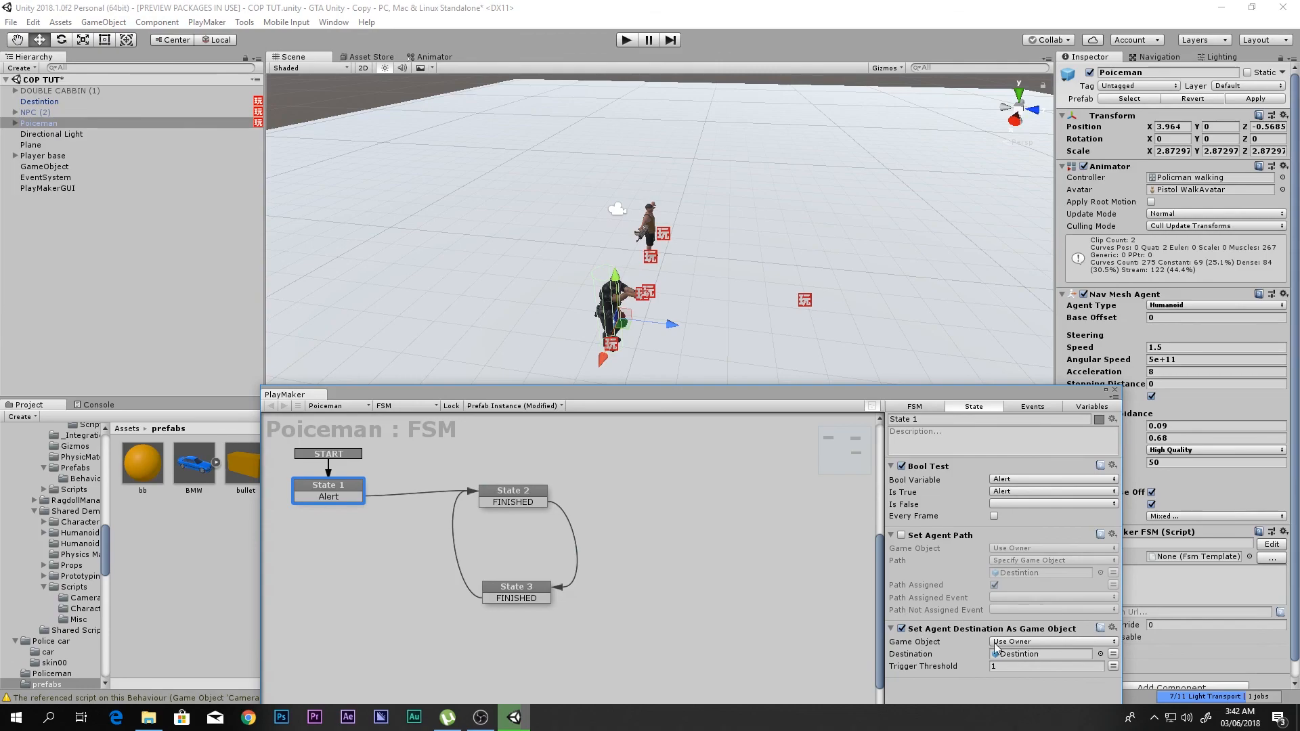
left_click(1116, 391)
- Run the scene in a maximized Game view, move the player, and alert the policeman
key("shift+space")
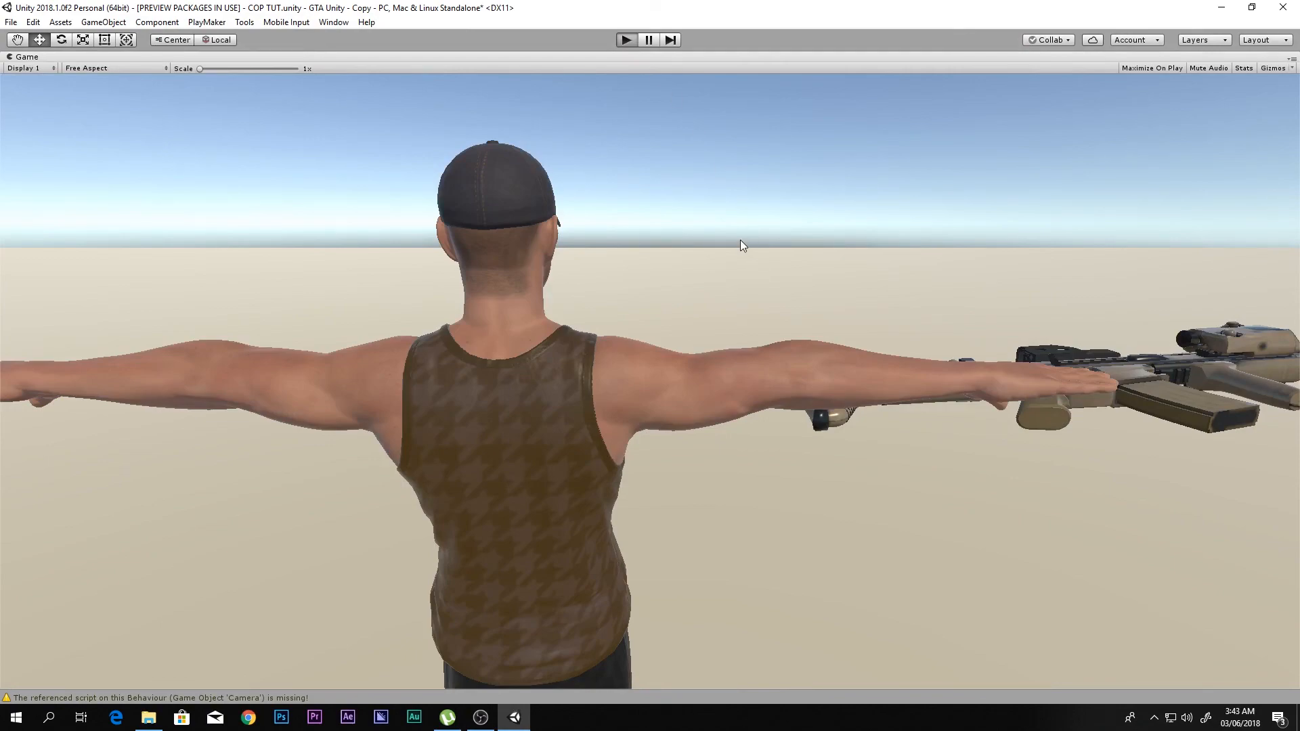
key("ctrl+p")
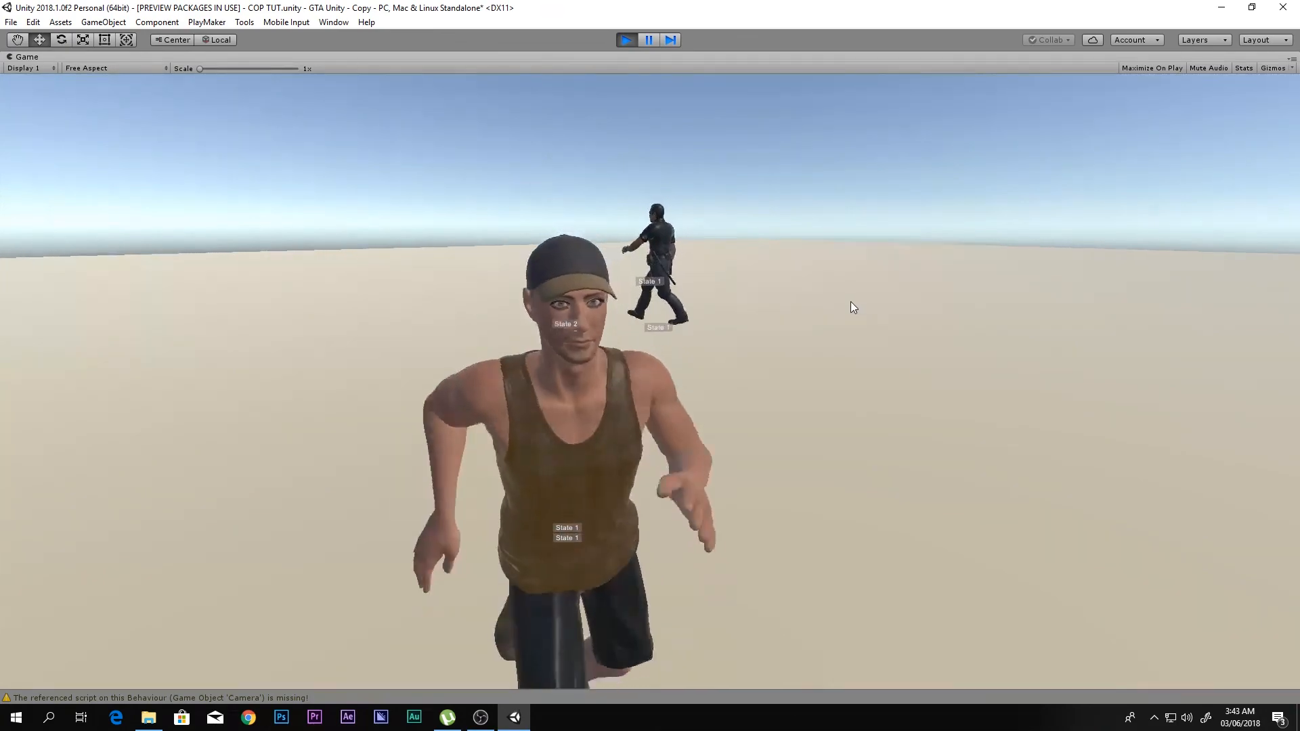
key("a")
key("w")
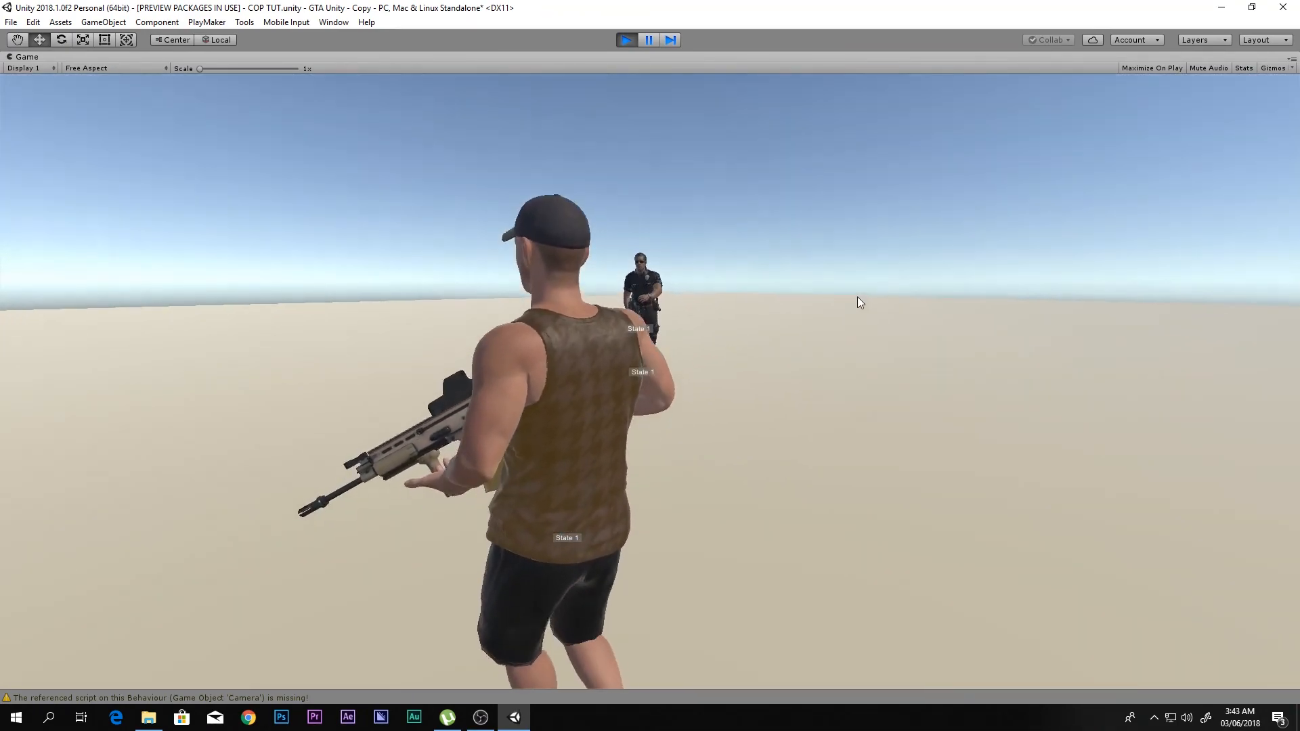
right_click_drag(857, 297, 828, 278)
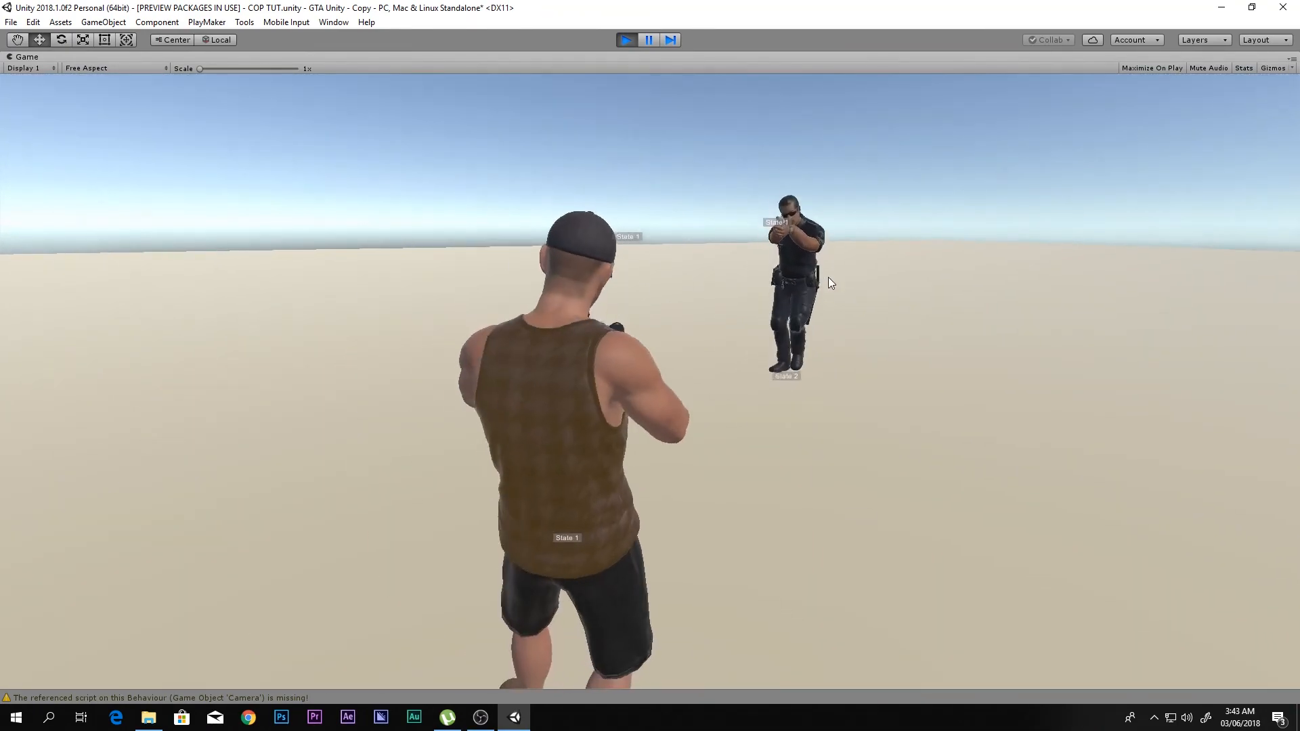
- Move the player in all directions around the alerted policeman to check his pursuit and aim, and stop the run
key("s")
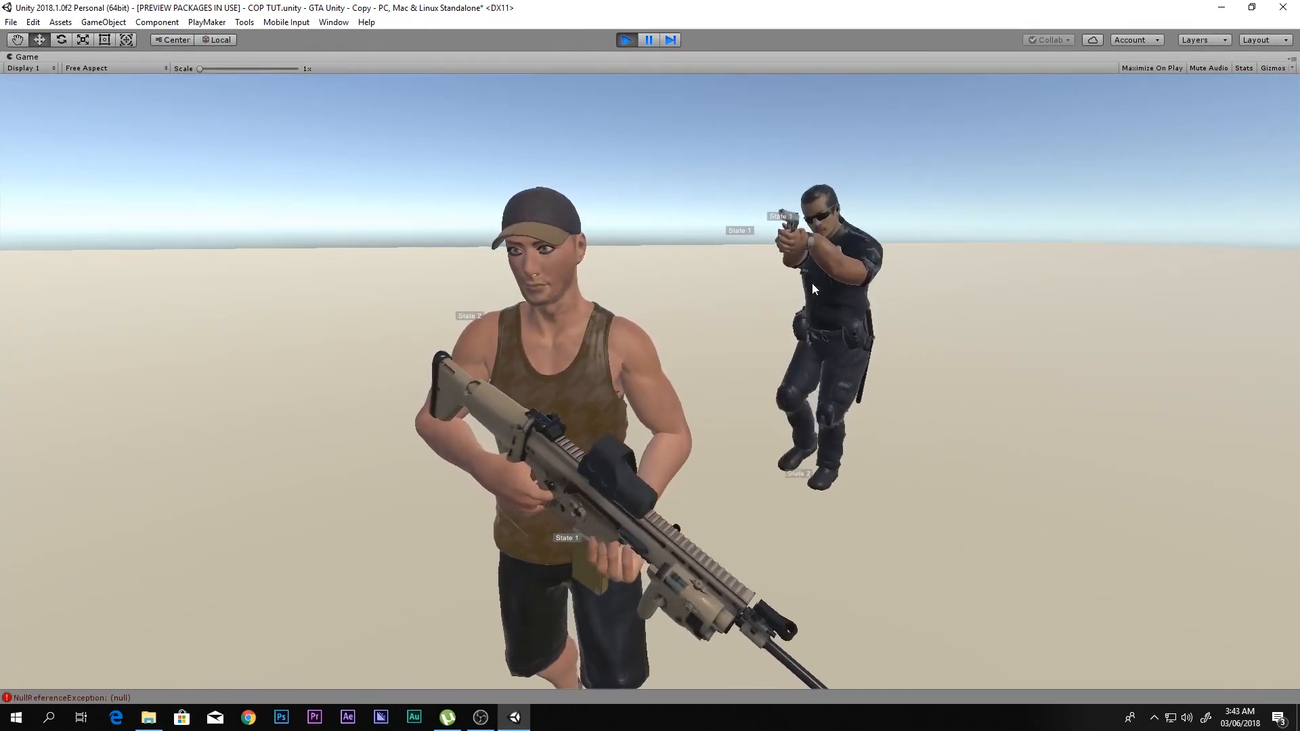
key("a")
key("s")
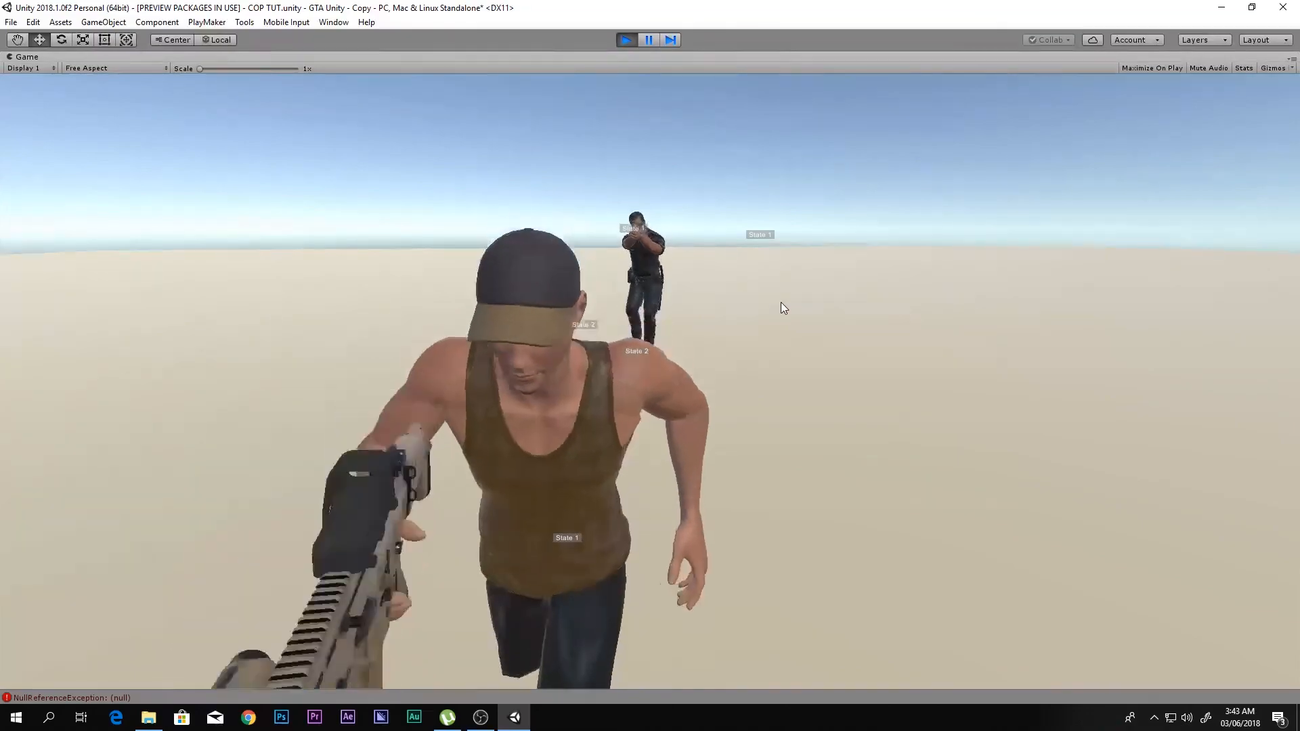
key("w")
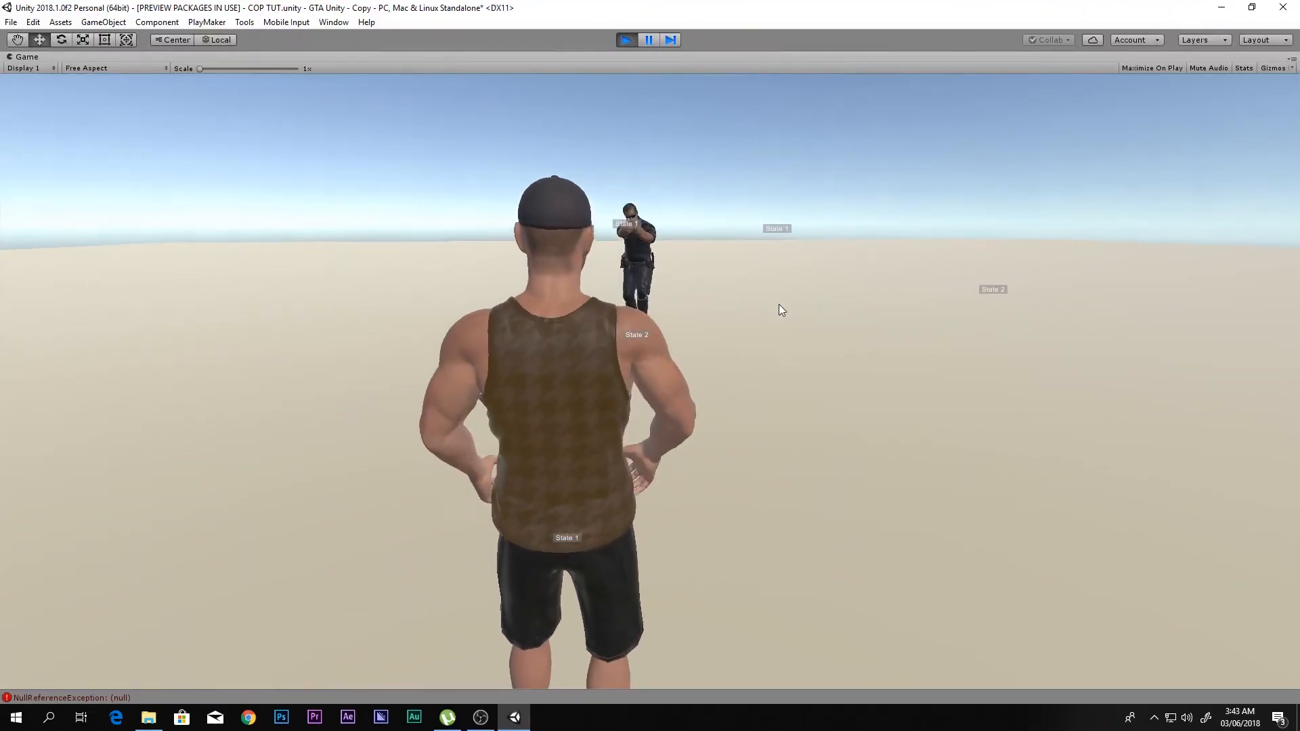
key("d")
key("a")
key("s")
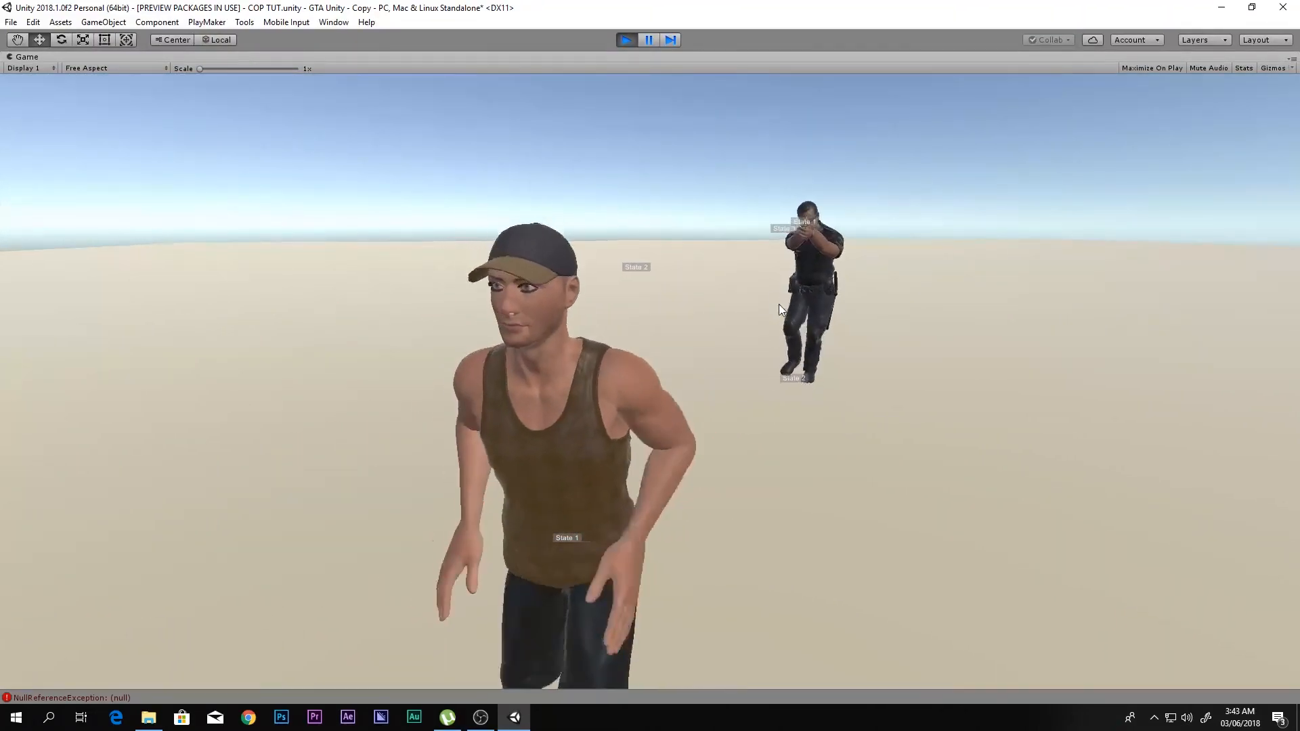
key("w")
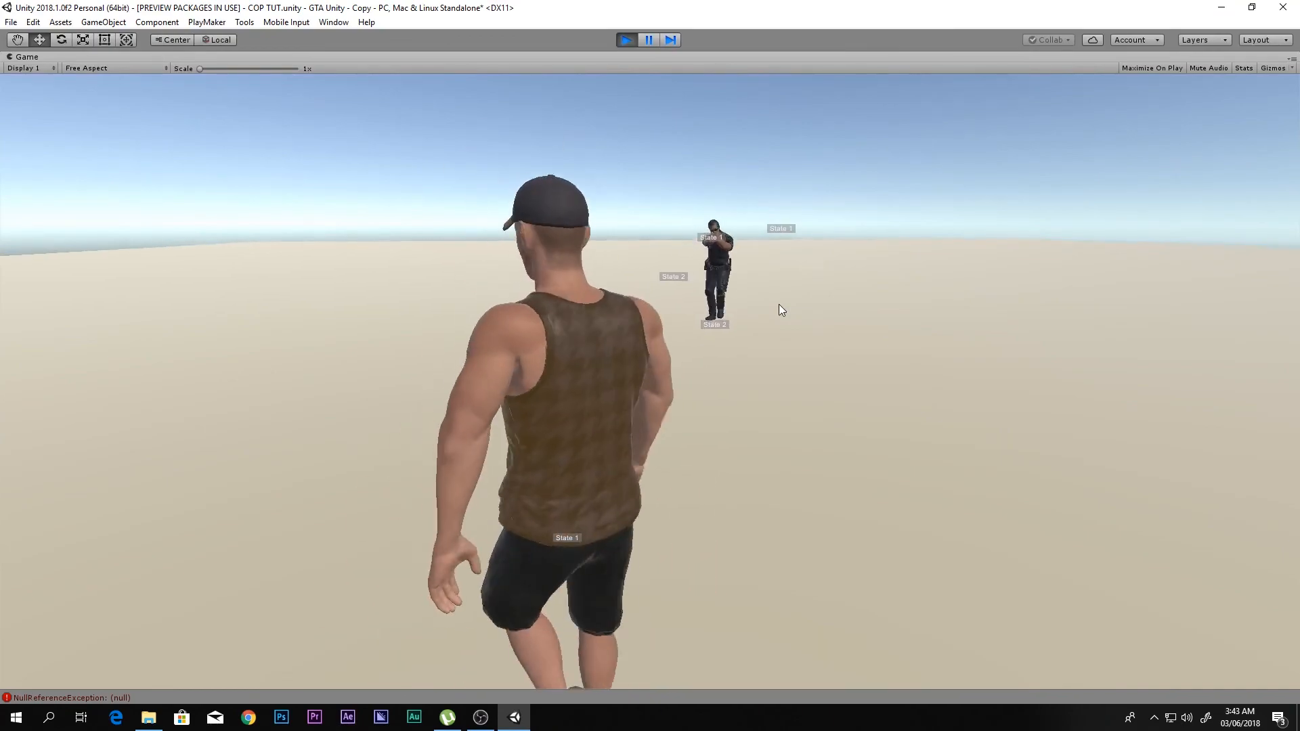
key("d")
key("a")
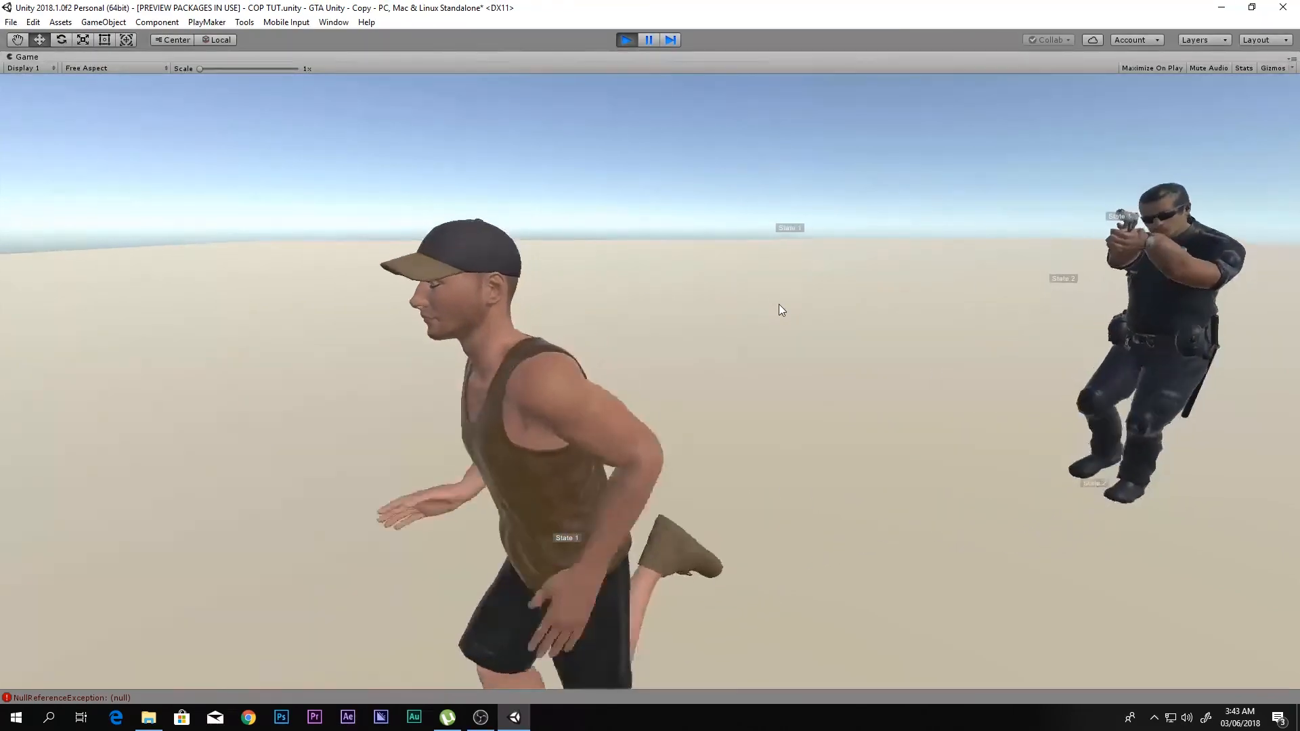
key("w")
key("d")
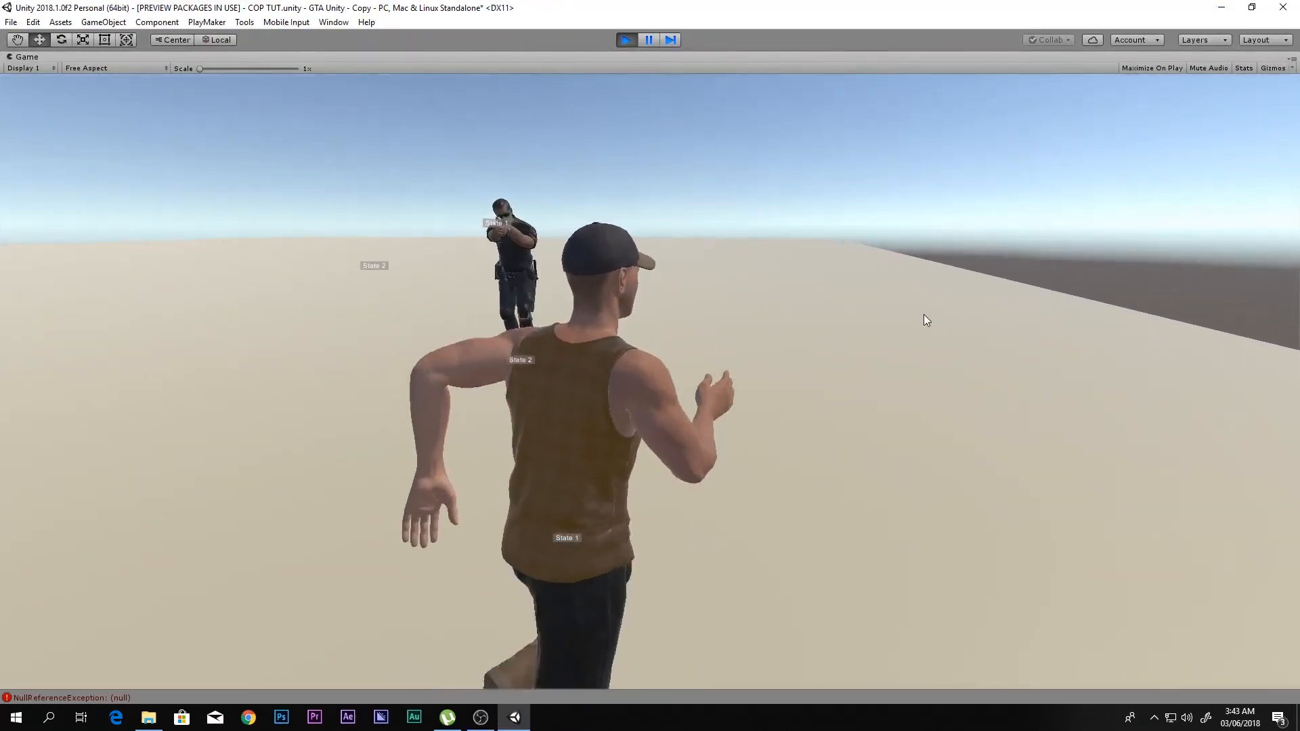
key("w")
key("d")
key("s")
key("d")
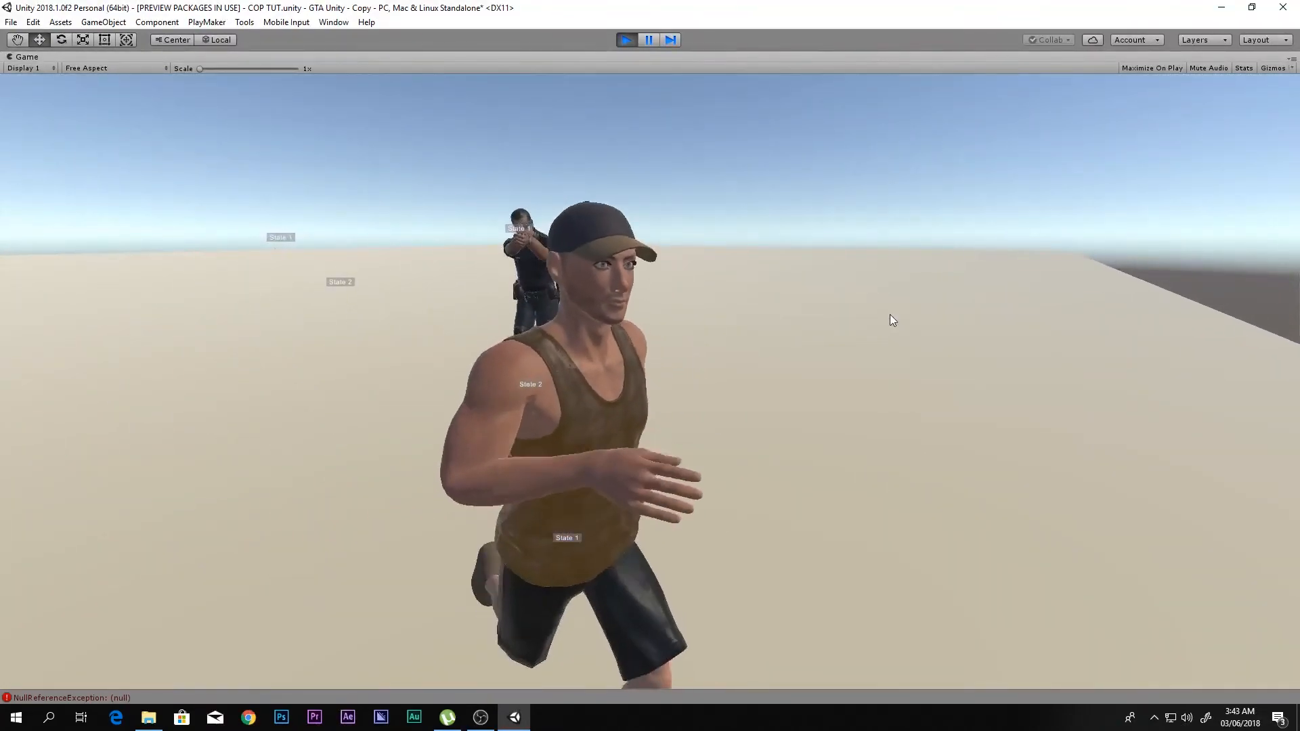
key("s")
key("w")
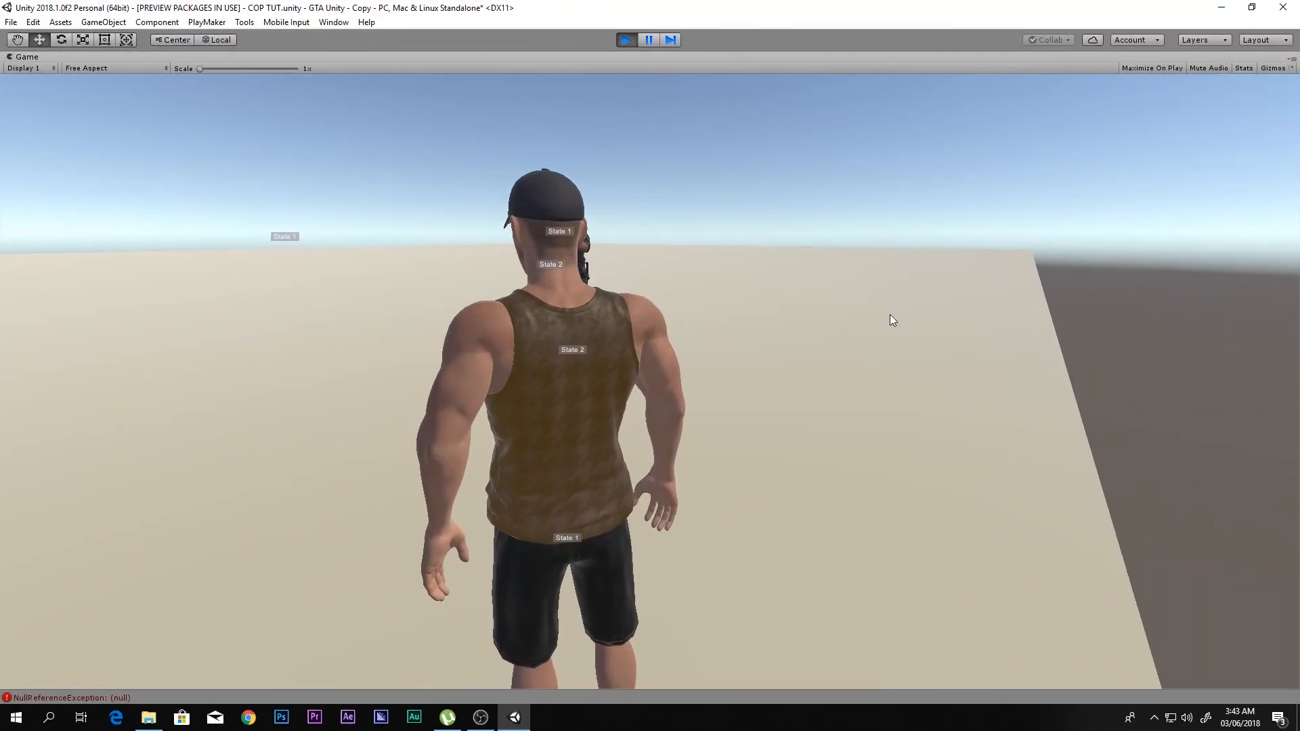
key("a")
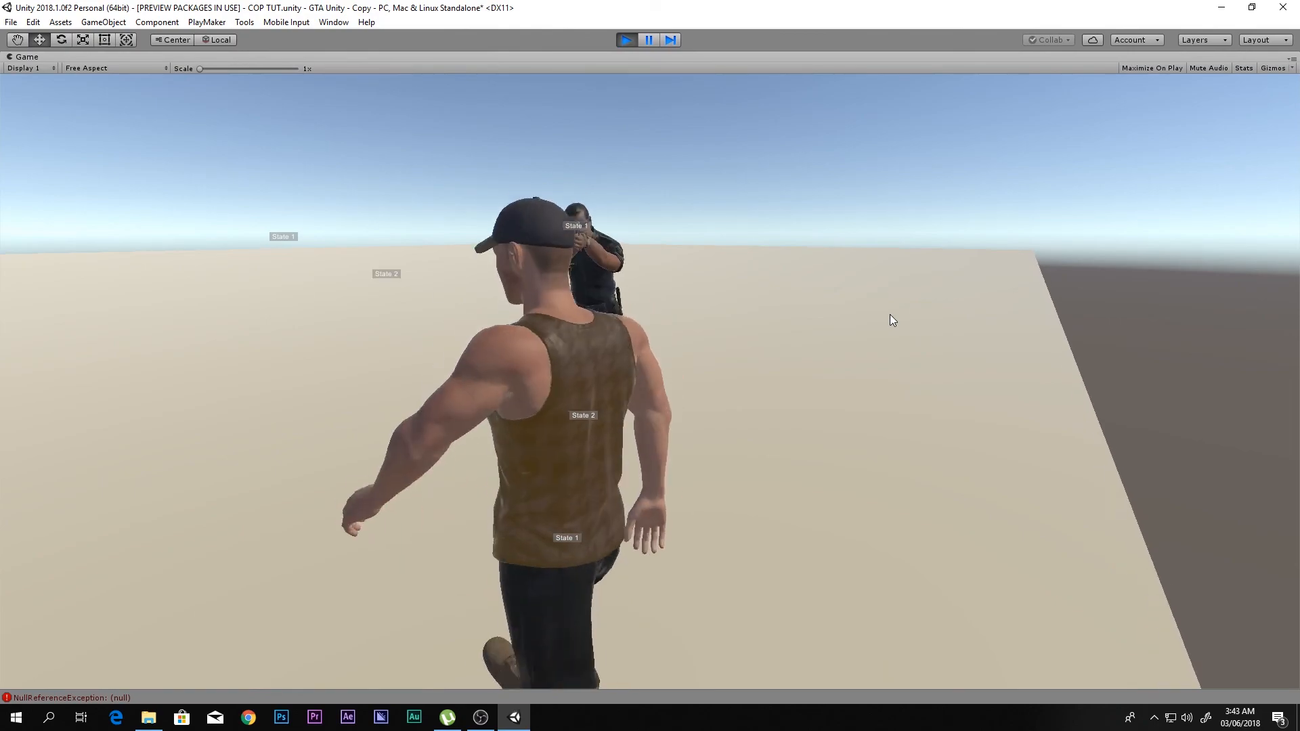
key("s")
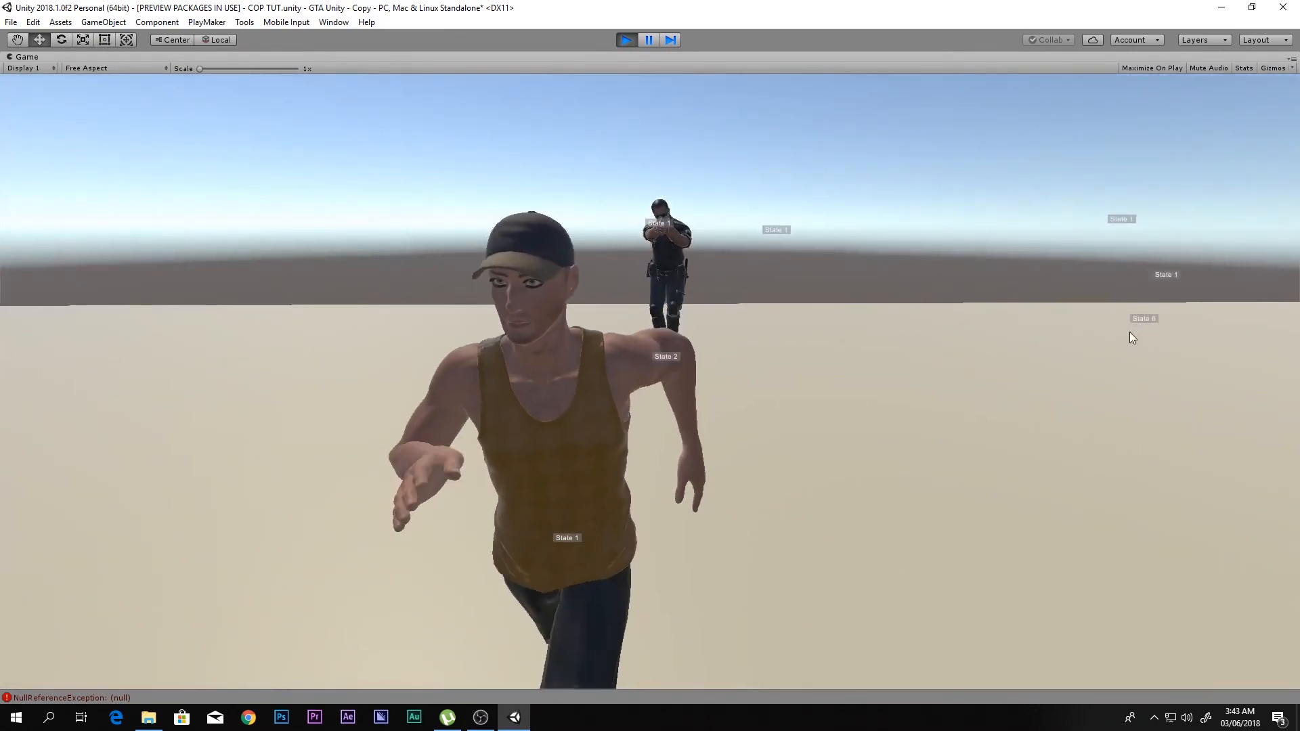
key("w")
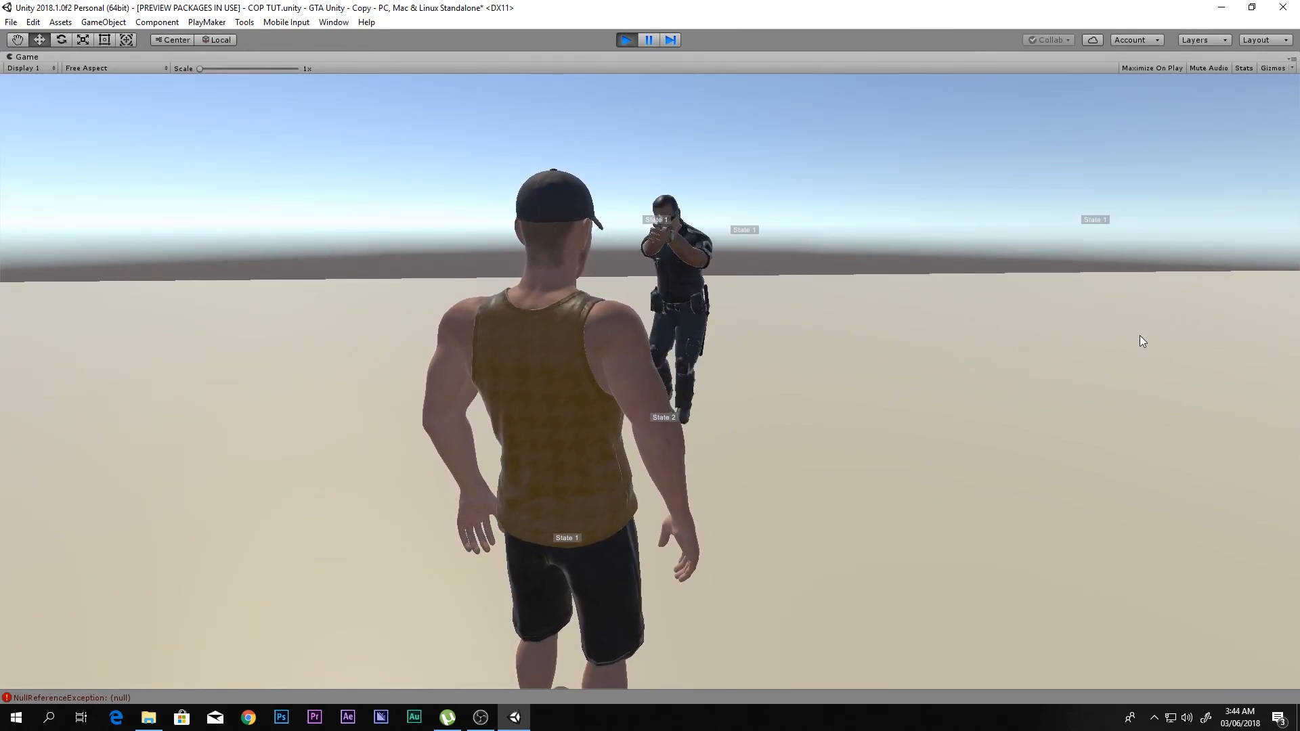
key("s")
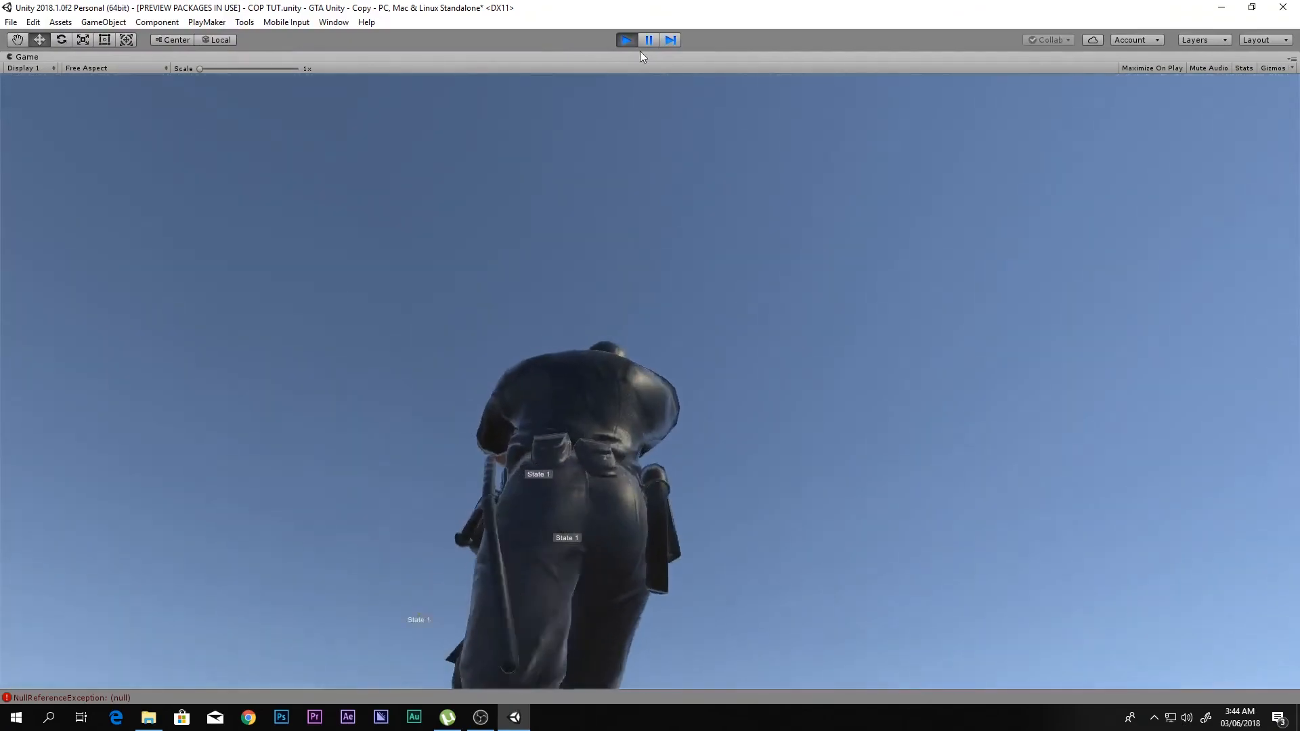
left_click(627, 39)
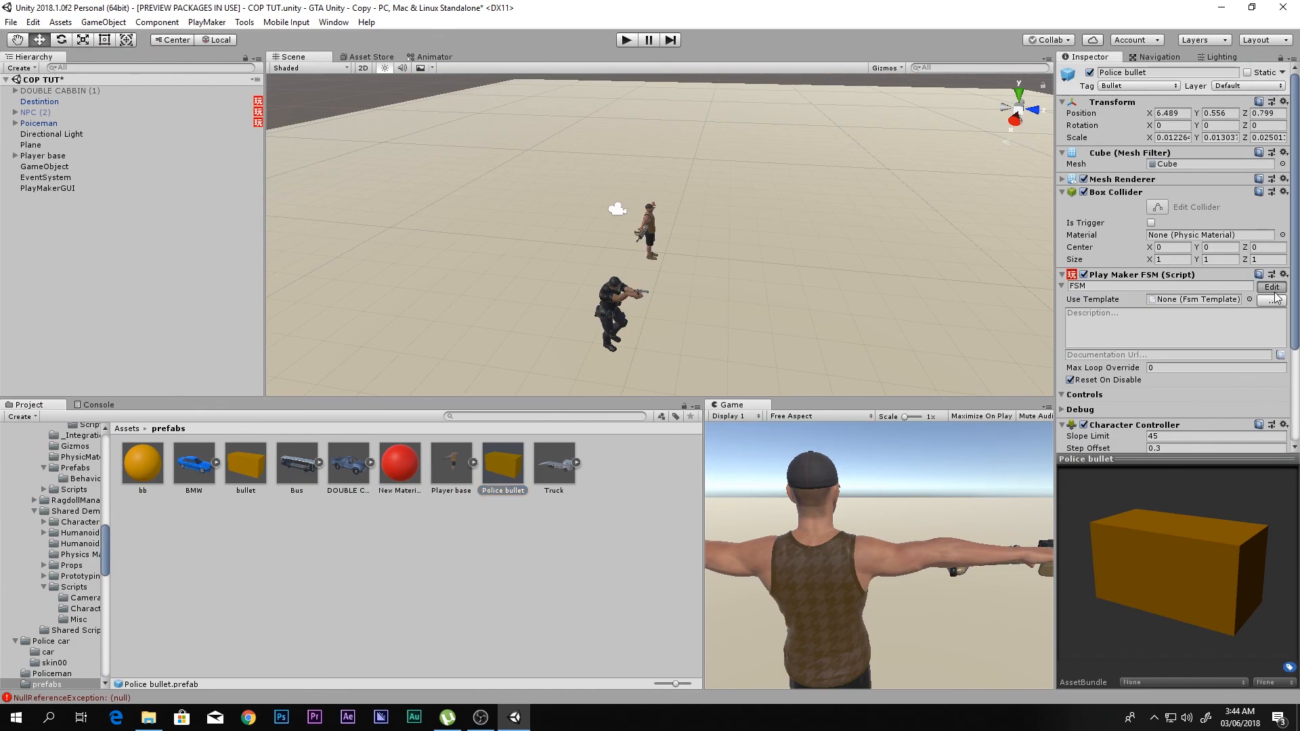
- Open the Police bullet prefab's FSM, examine State 3's Activate Game Object and Destroy Self actions, and close the editor
left_click(1273, 290)
left_click(449, 367)
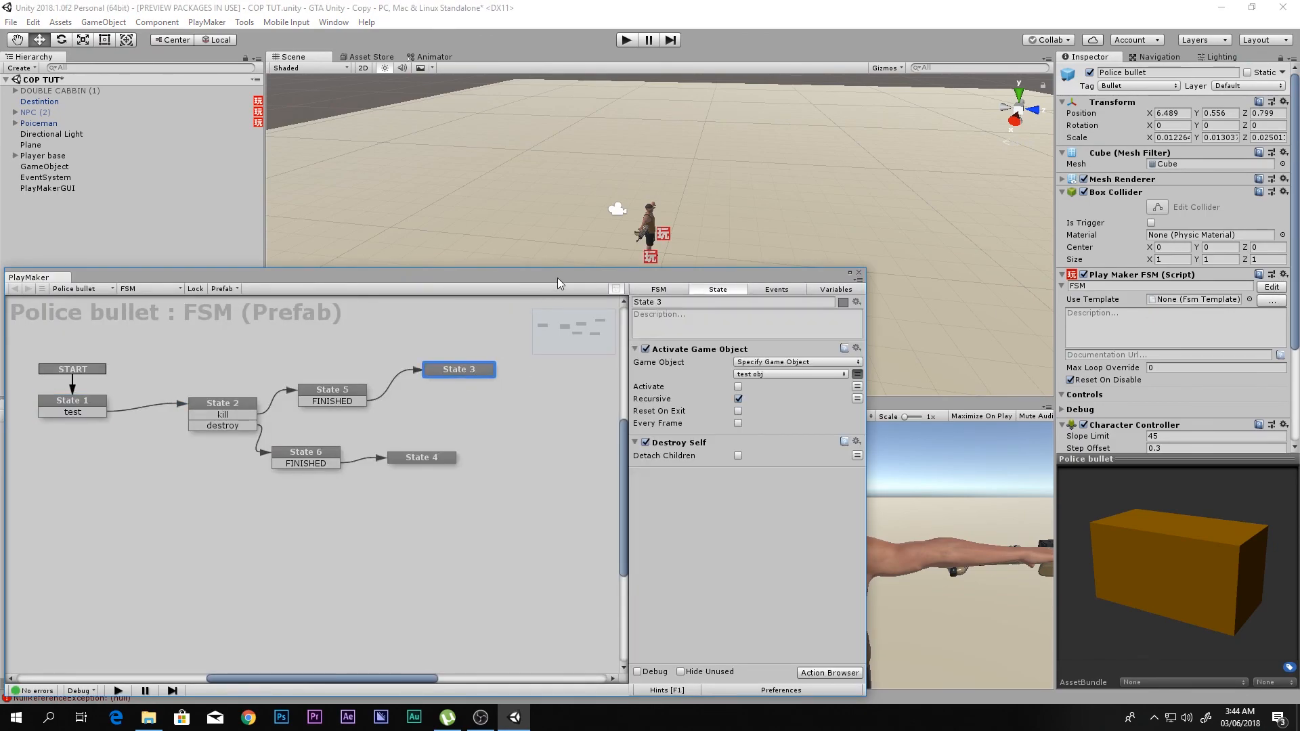
left_click_drag(558, 279, 680, 177)
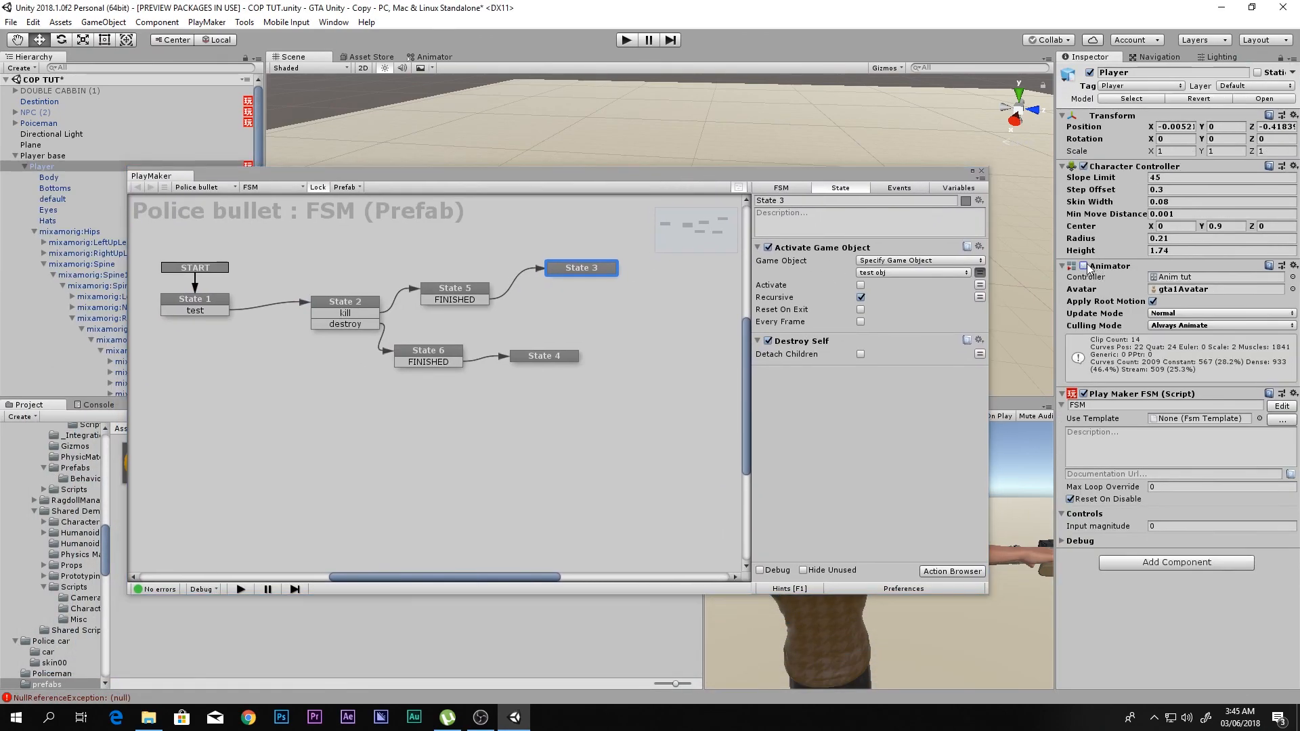
left_click(982, 171)
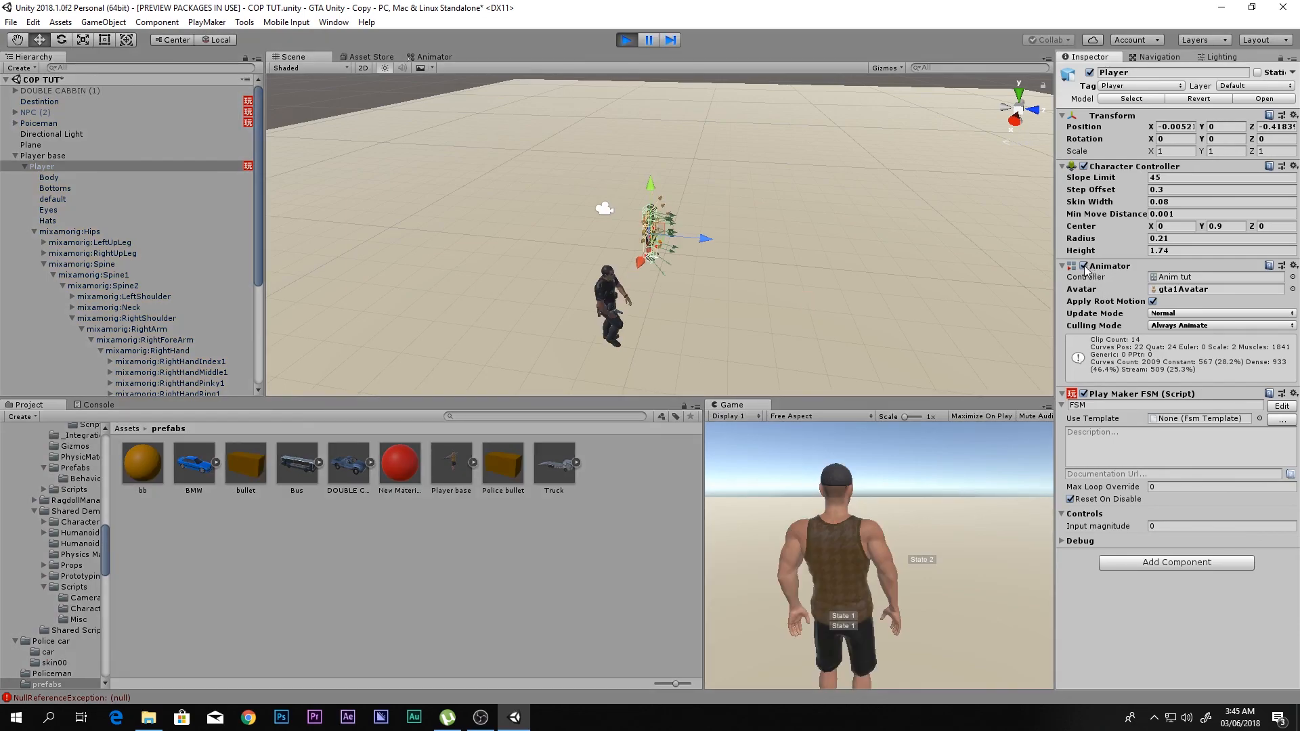
- Switch the Player's Animator off and on repeatedly during a run to test his ragdoll, and stop the run
left_click(1085, 266)
scroll(604, 315, "up", 3)
scroll(788, 295, "up", 5)
middle_click_drag(604, 315, 638, 308)
left_click(1085, 266)
left_click(1084, 266)
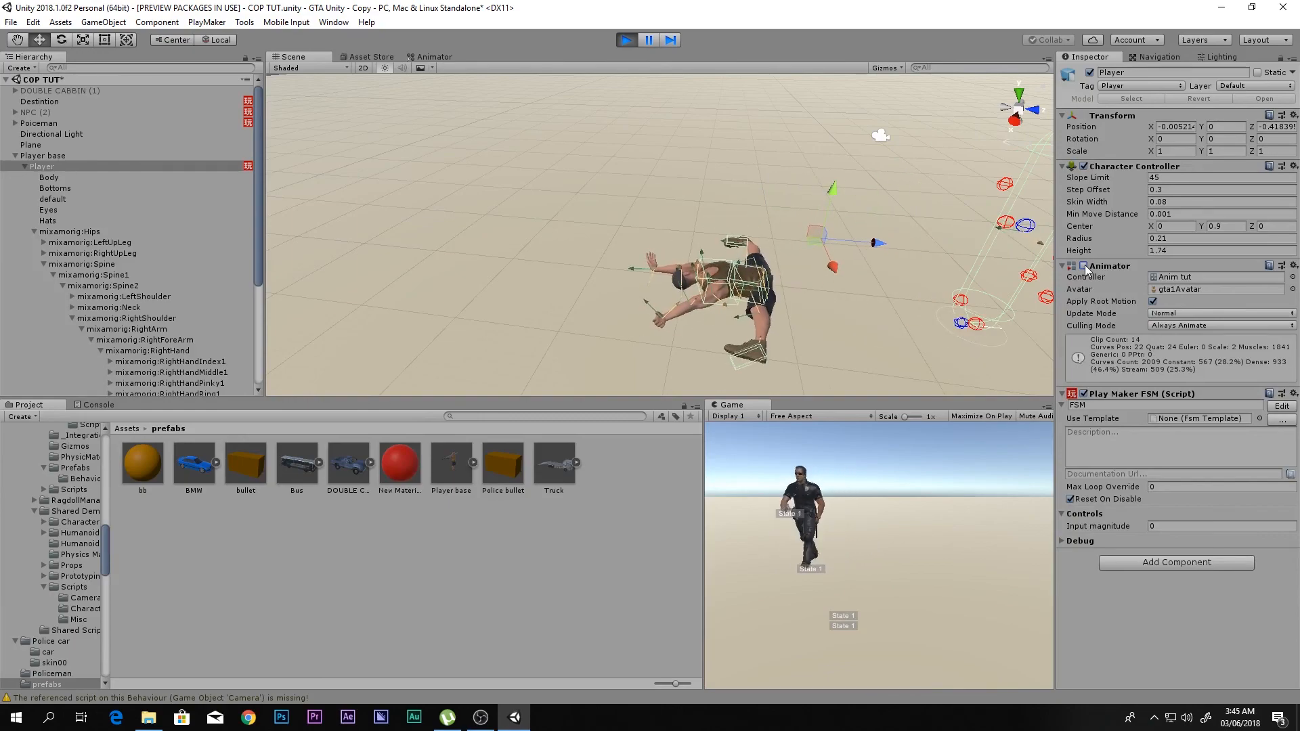
left_click(1085, 266)
middle_click_drag(878, 283, 677, 283)
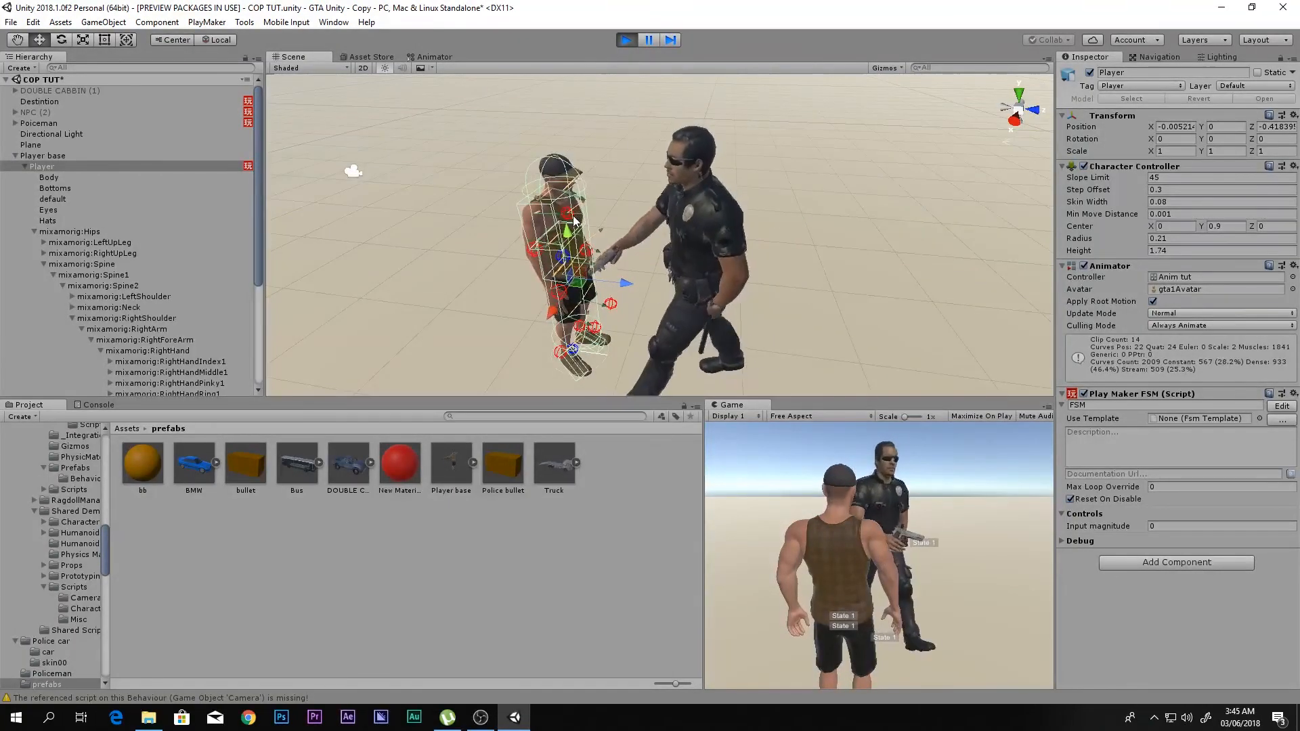
left_click(1085, 266)
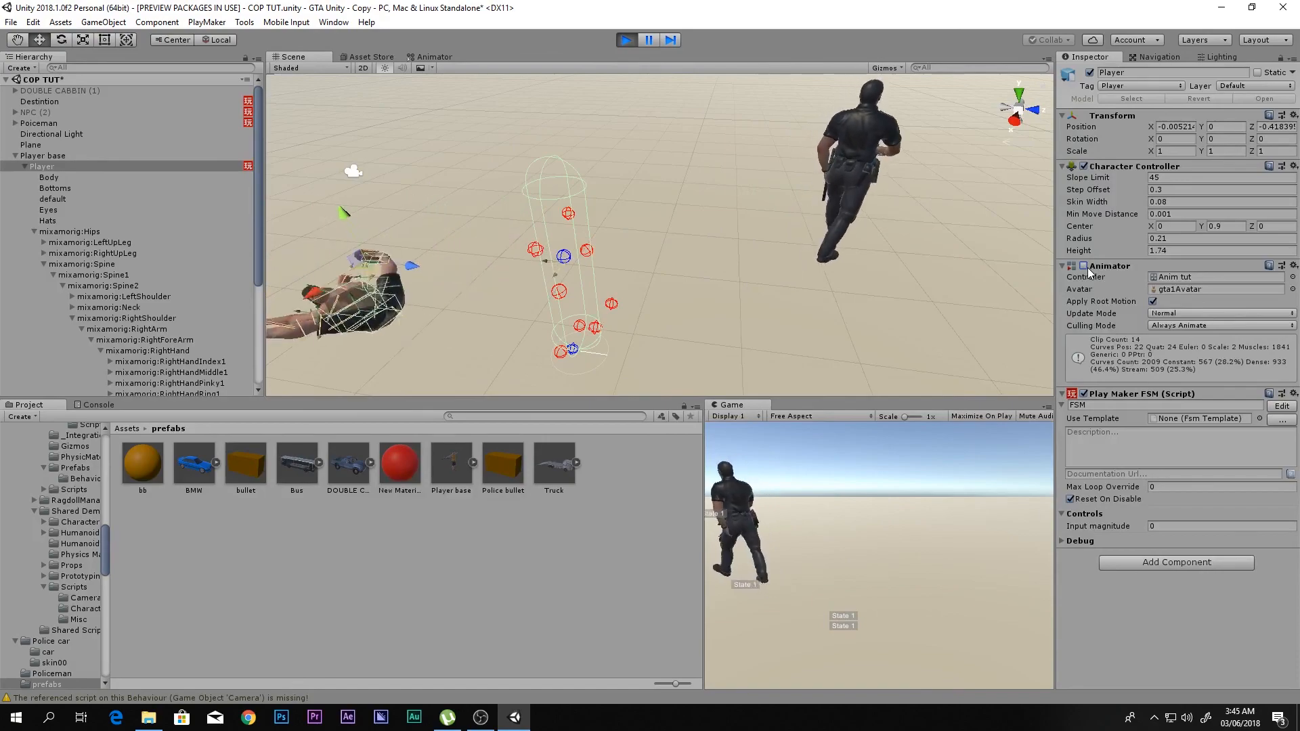
left_click(1085, 266)
left_click(1085, 266)
left_click(1084, 266)
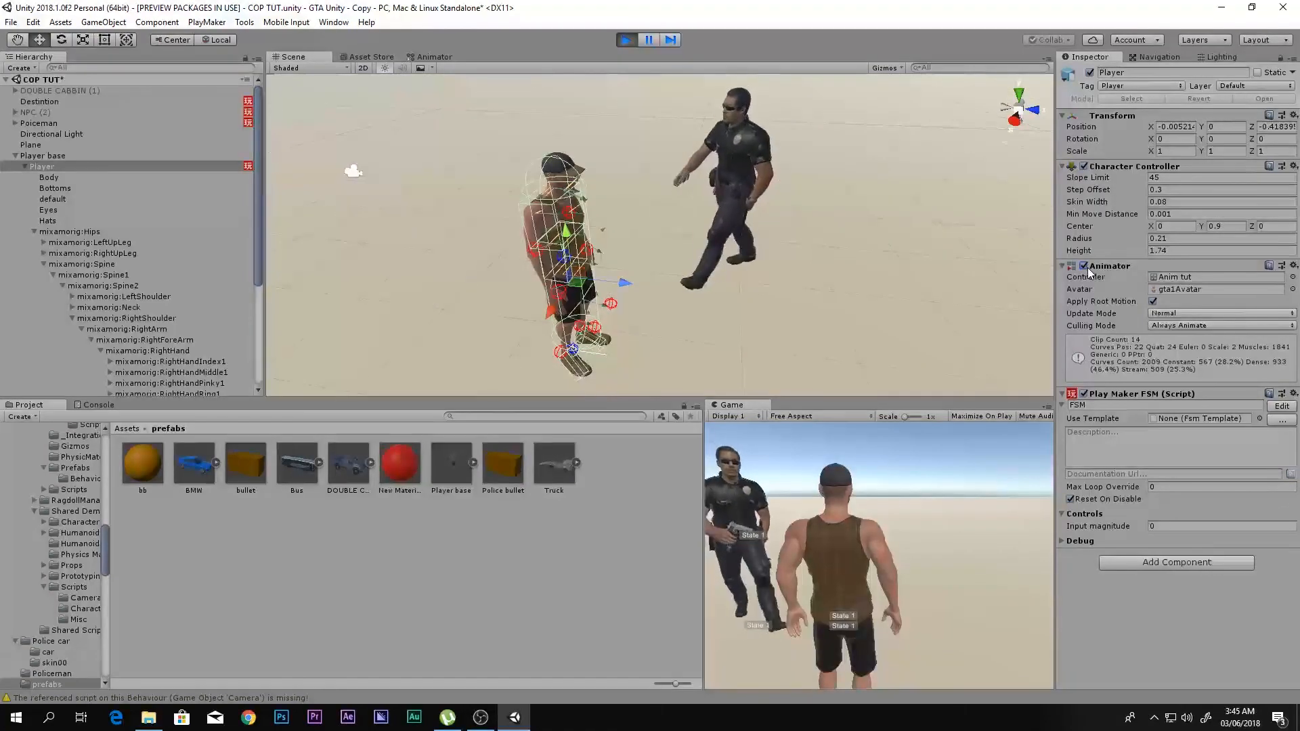
left_click(626, 39)
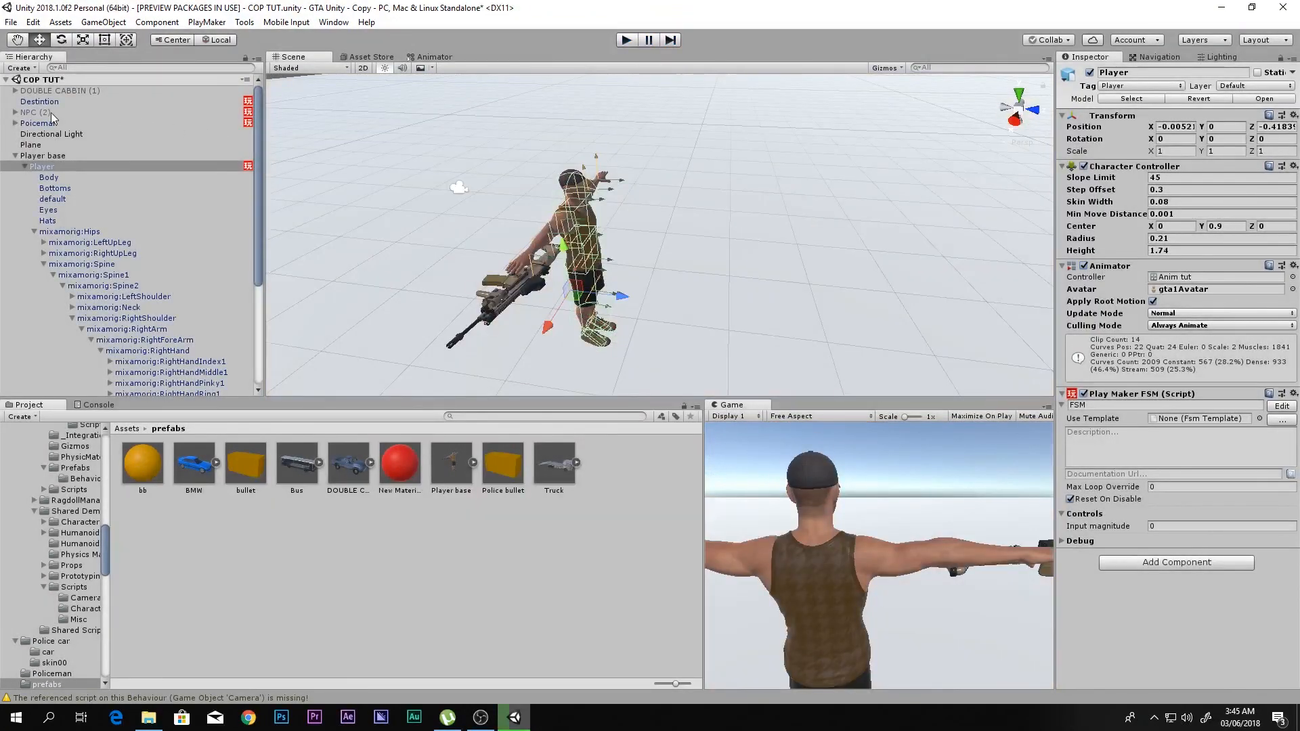
- Activate NPC (2) and examine it beside the policeman in the Scene view
left_click(51, 112)
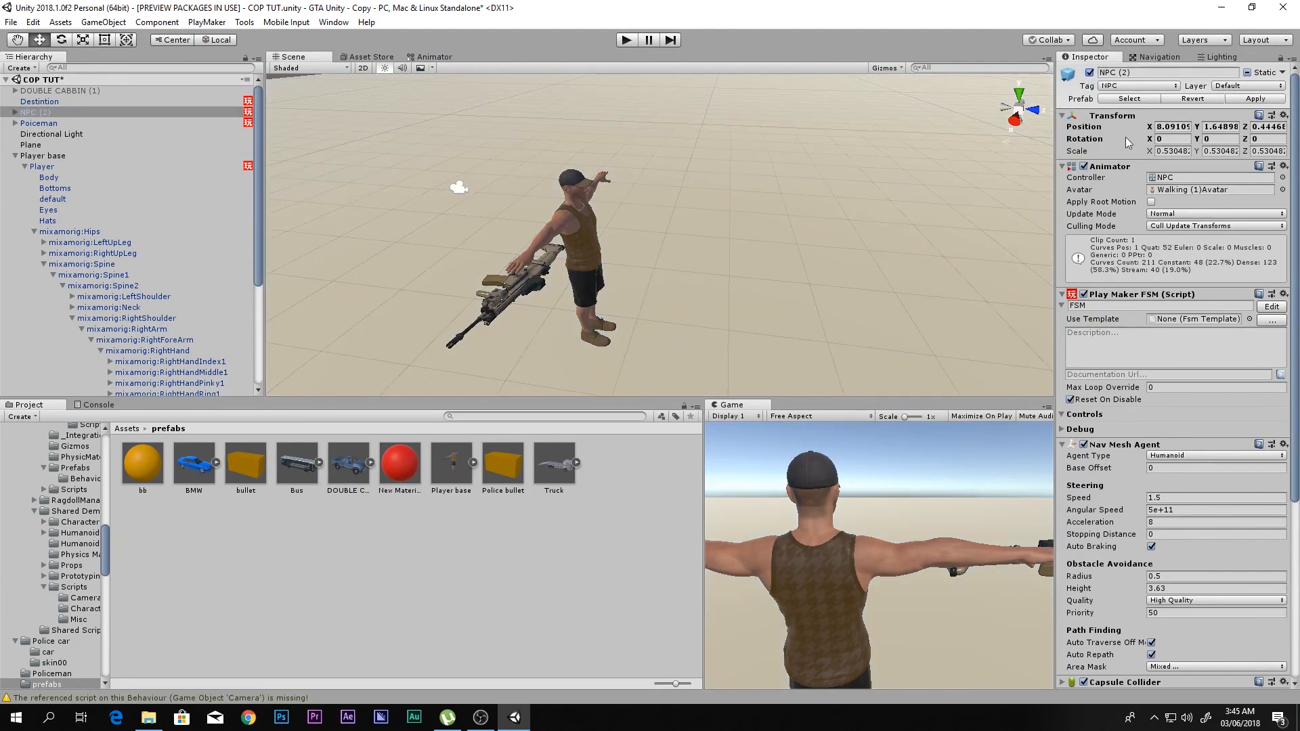
key("w")
right_click_drag(717, 269, 766, 251)
key("f")
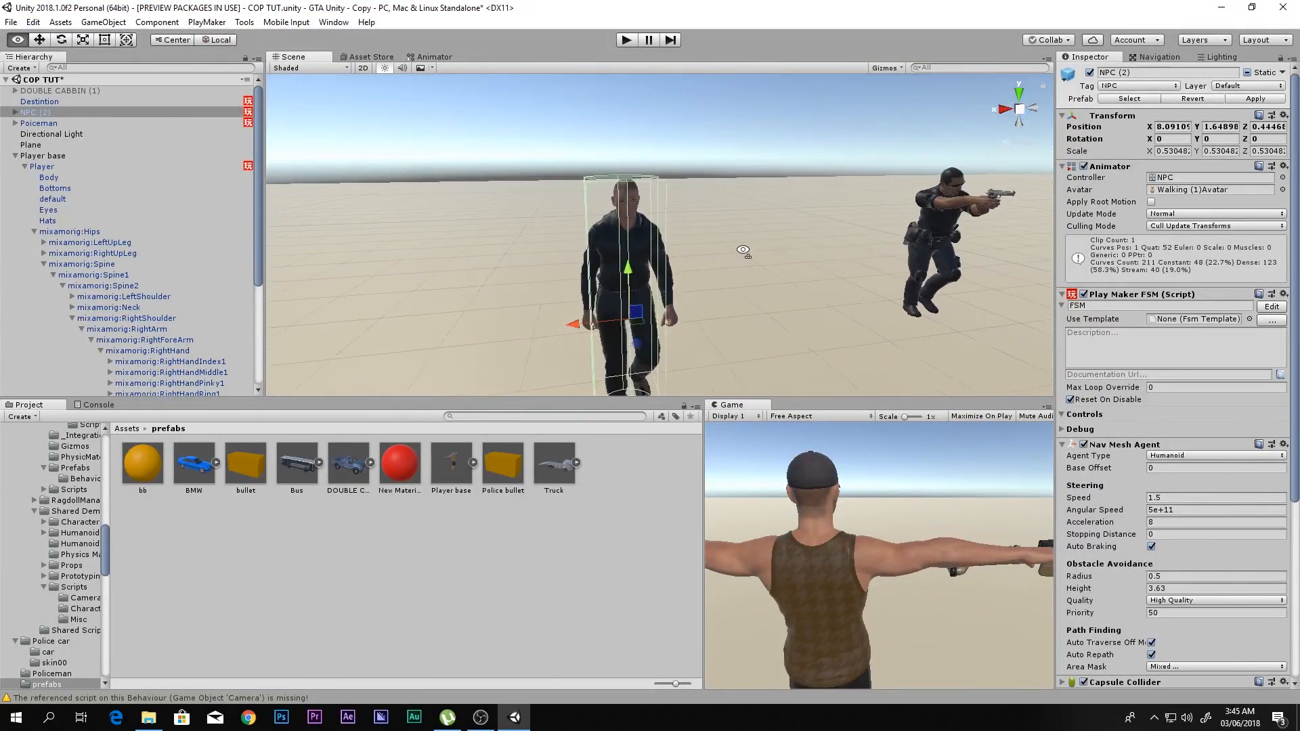
middle_click_drag(890, 140, 705, 150)
- Run the scene with the NPC active in a maximized Game view, alert the policeman, and run the player away from him
key("shift+space")
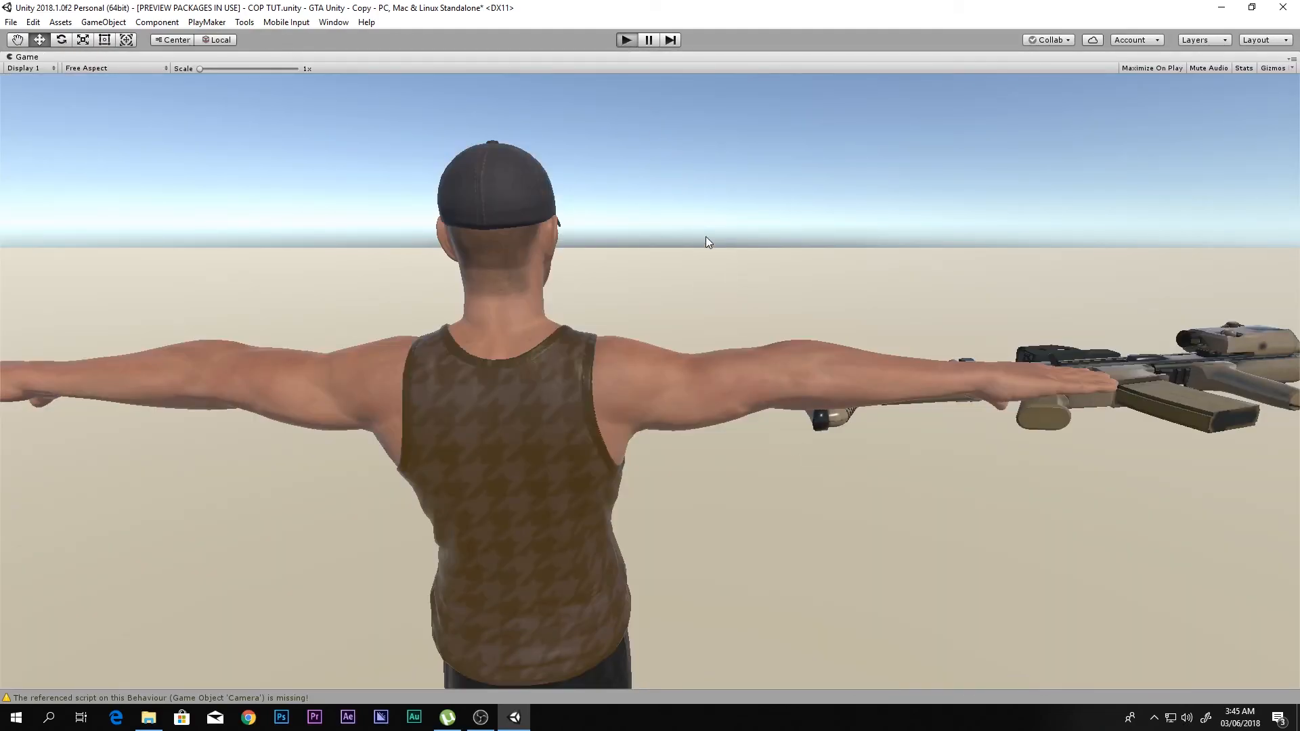
key("ctrl+p")
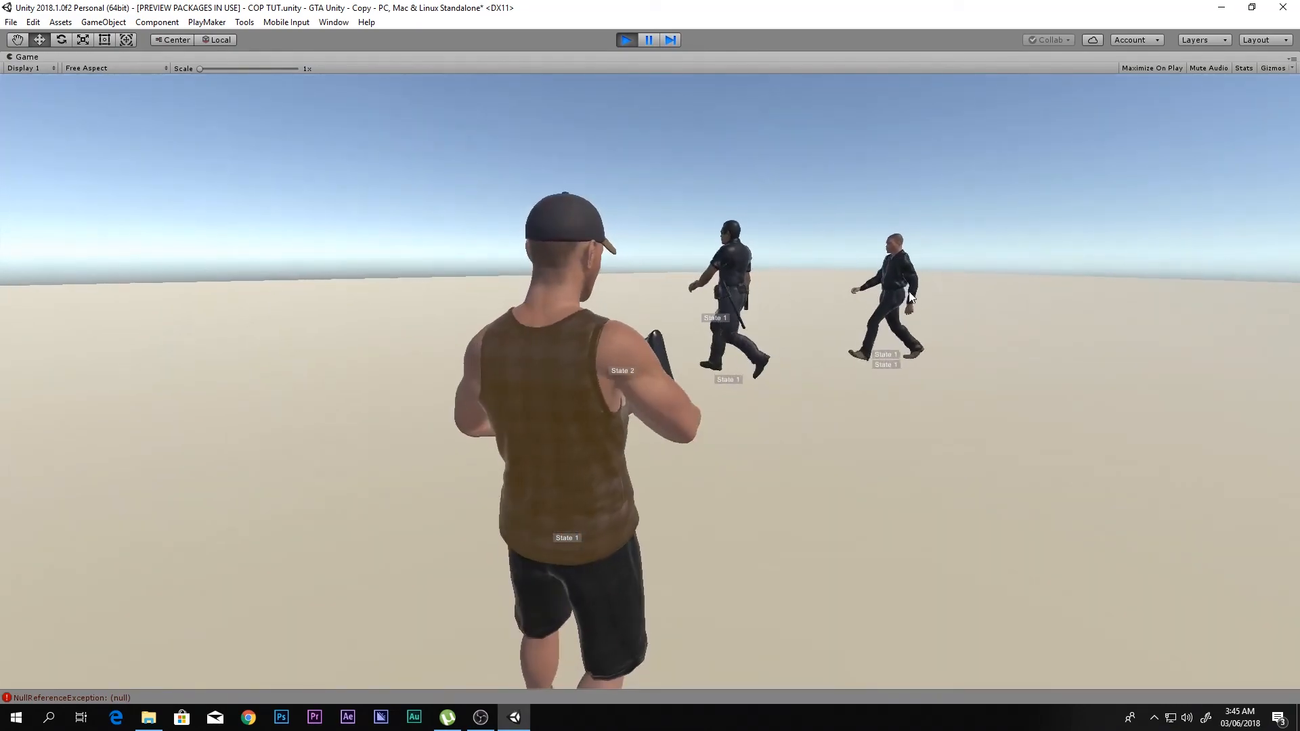
right_click_drag(917, 295, 885, 291)
key("s")
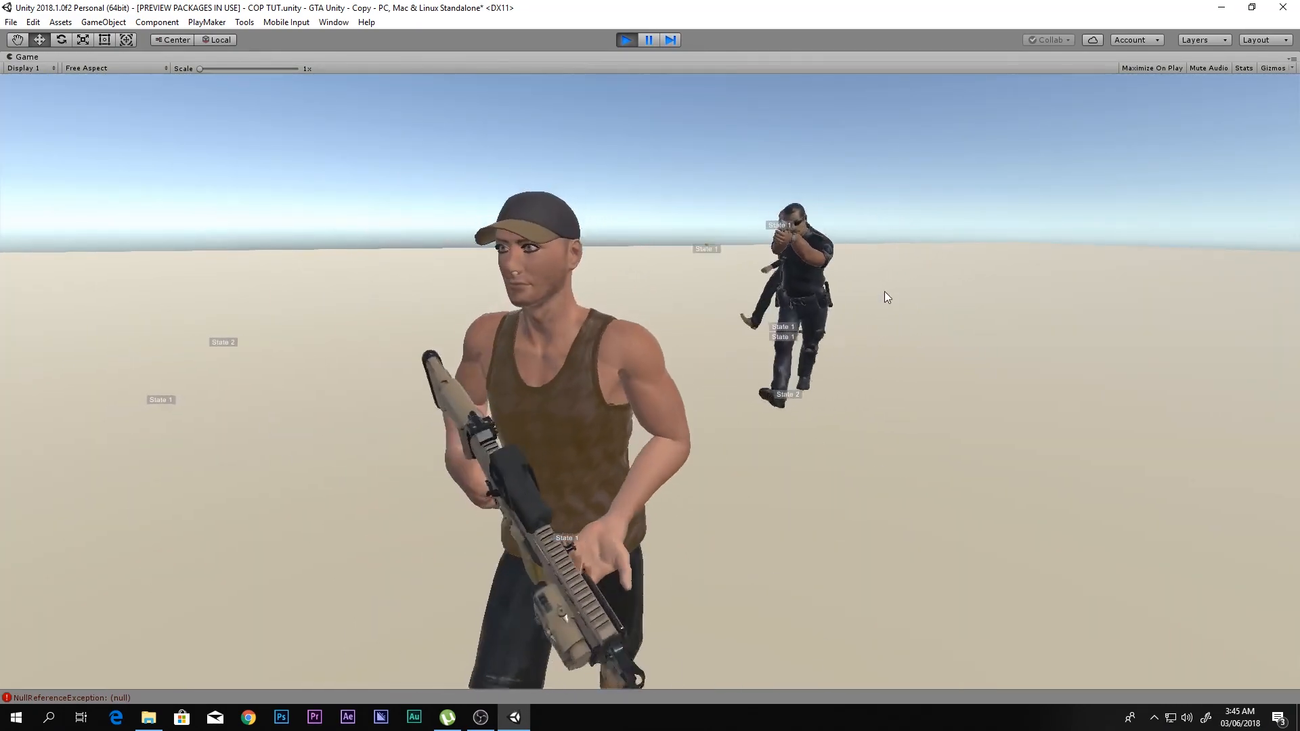
key("shift+s")
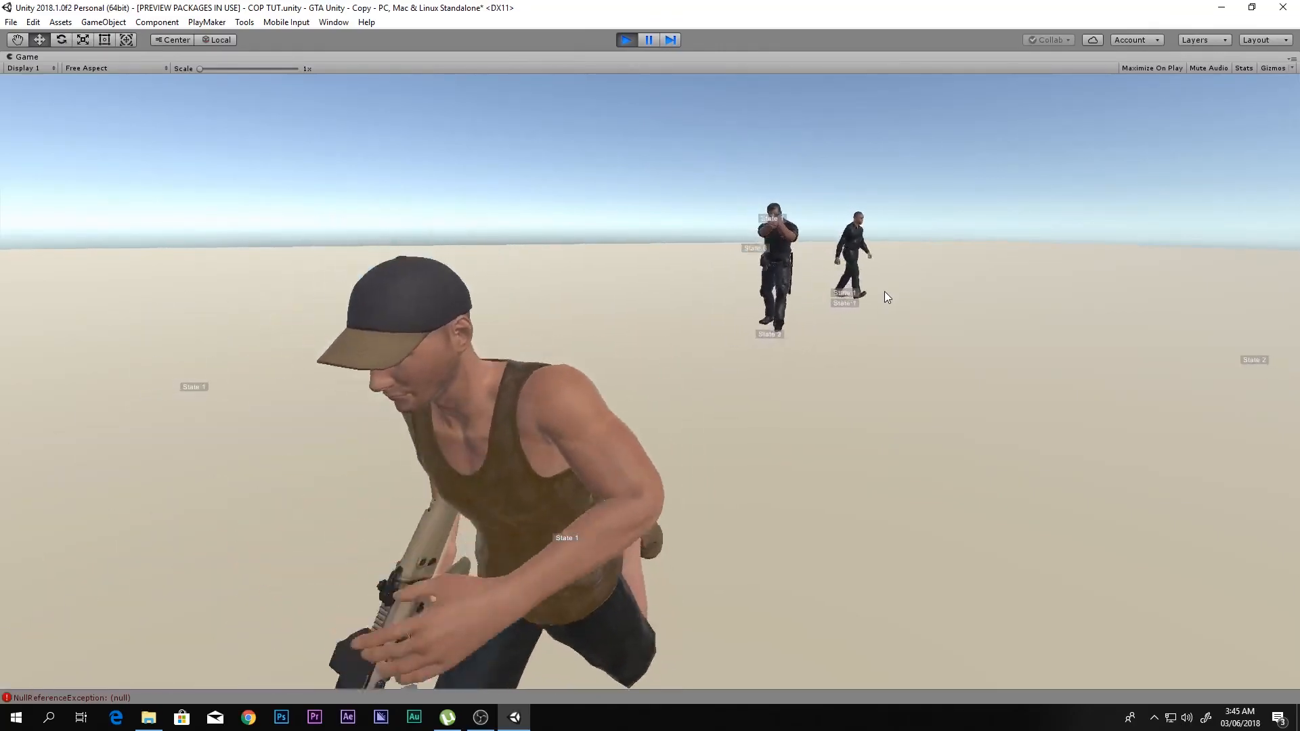